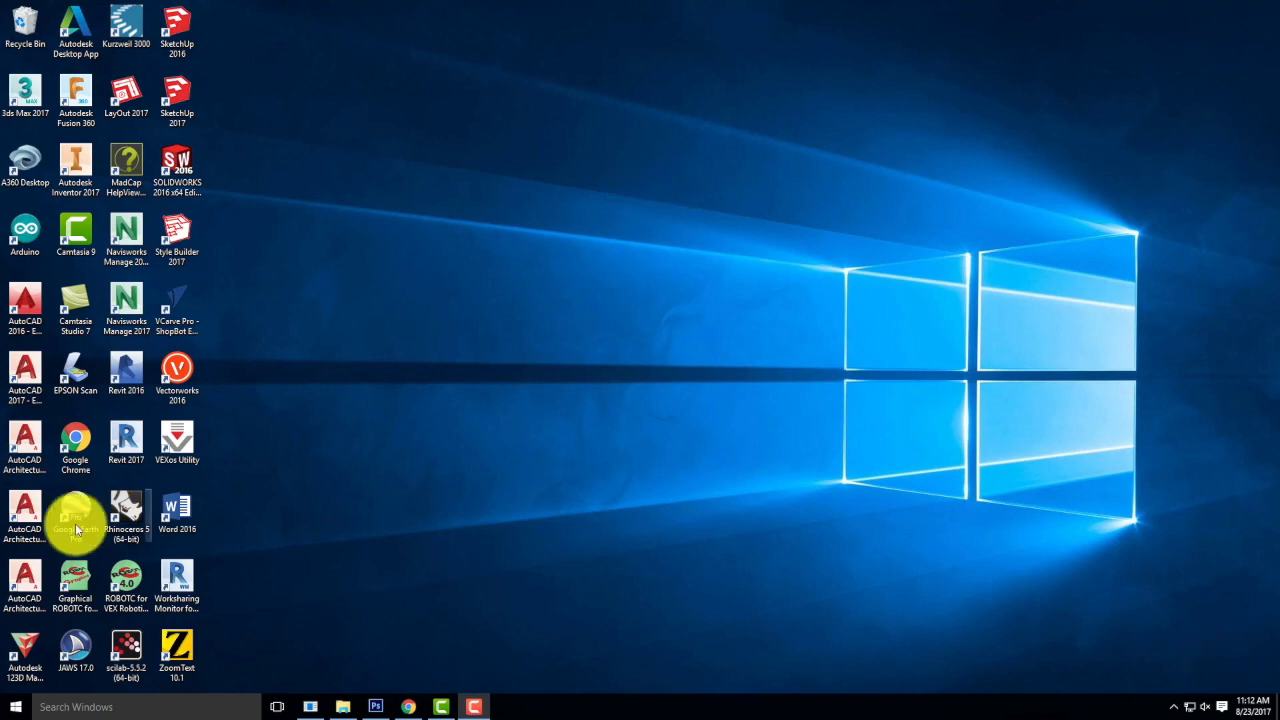
Launch Rhinoceros 5 (64-bit) and start a new model from the Large Objects - Inches template.
{"action": "double_click", "coordinate": [124, 512]}
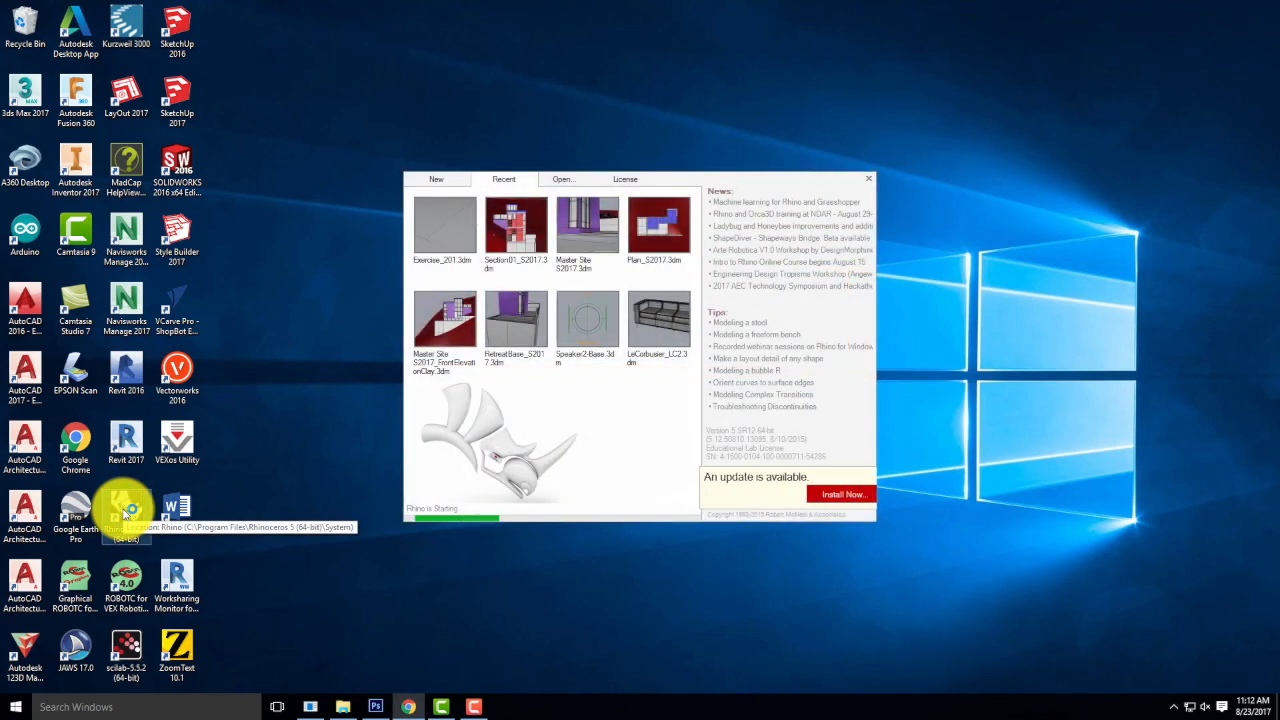
{"action": "left_click", "coordinate": [430, 176]}
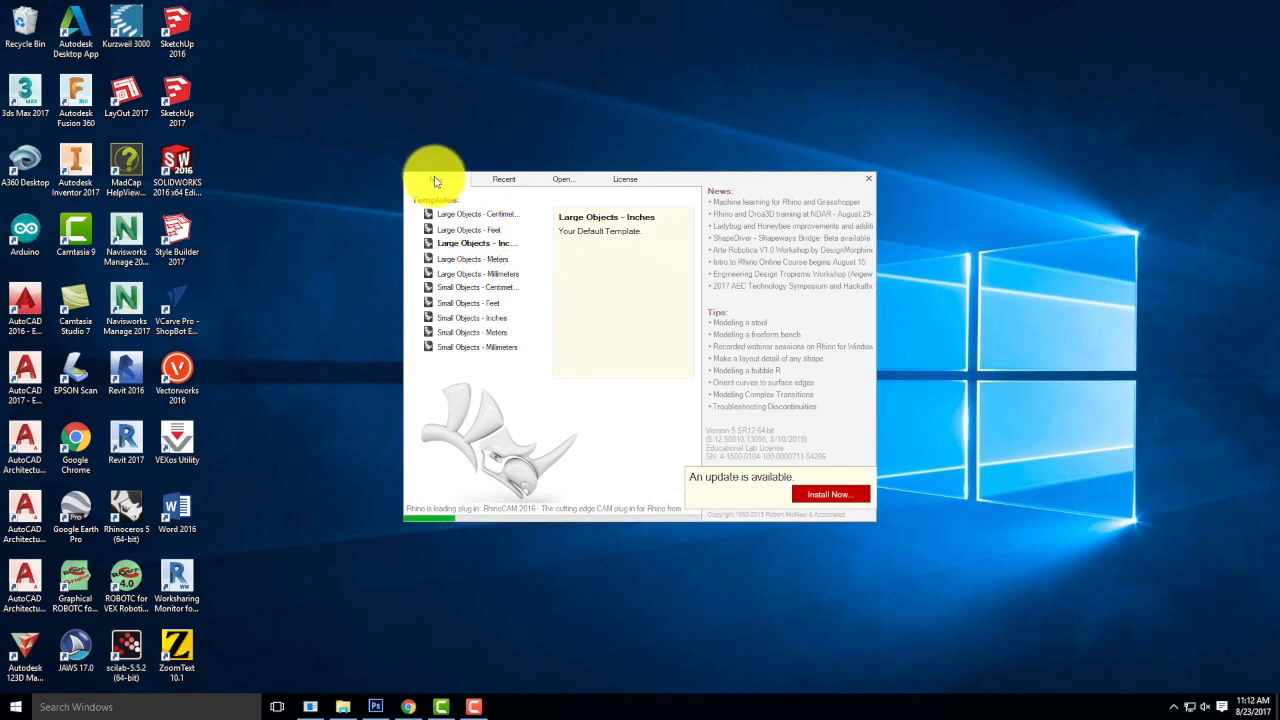
{"action": "left_click", "coordinate": [451, 250]}
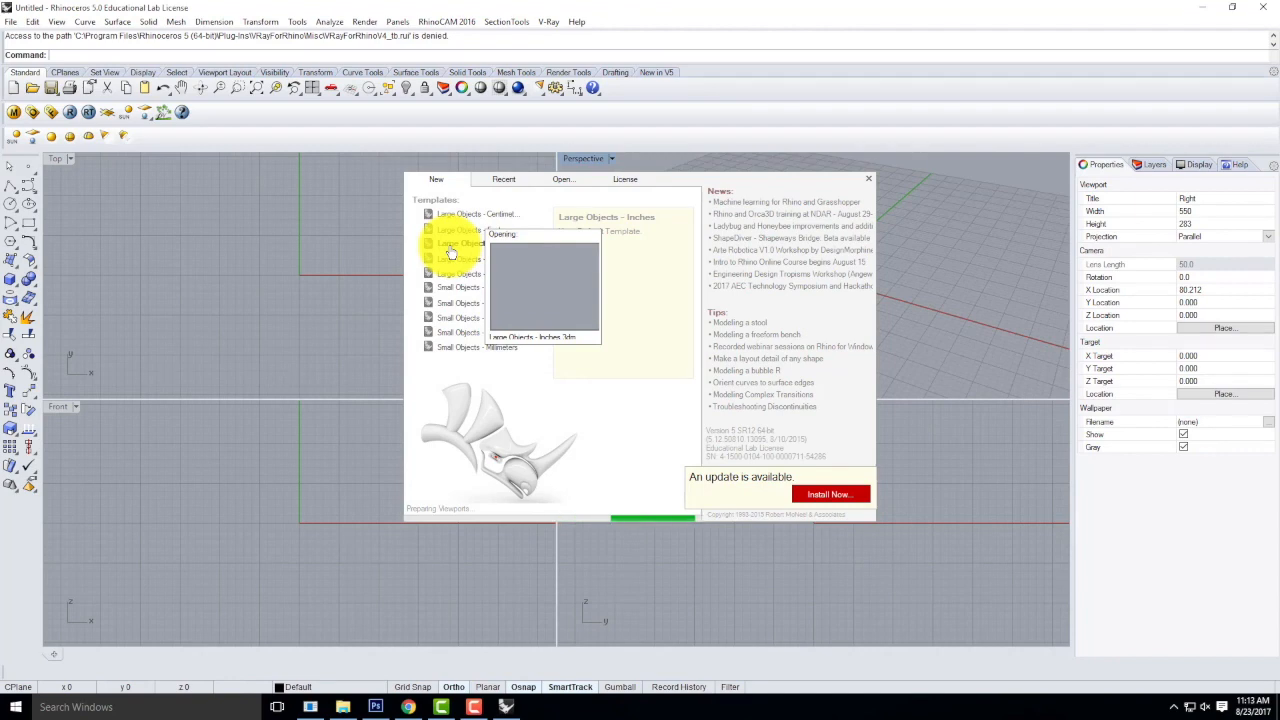
{"action": "left_click", "coordinate": [451, 253]}
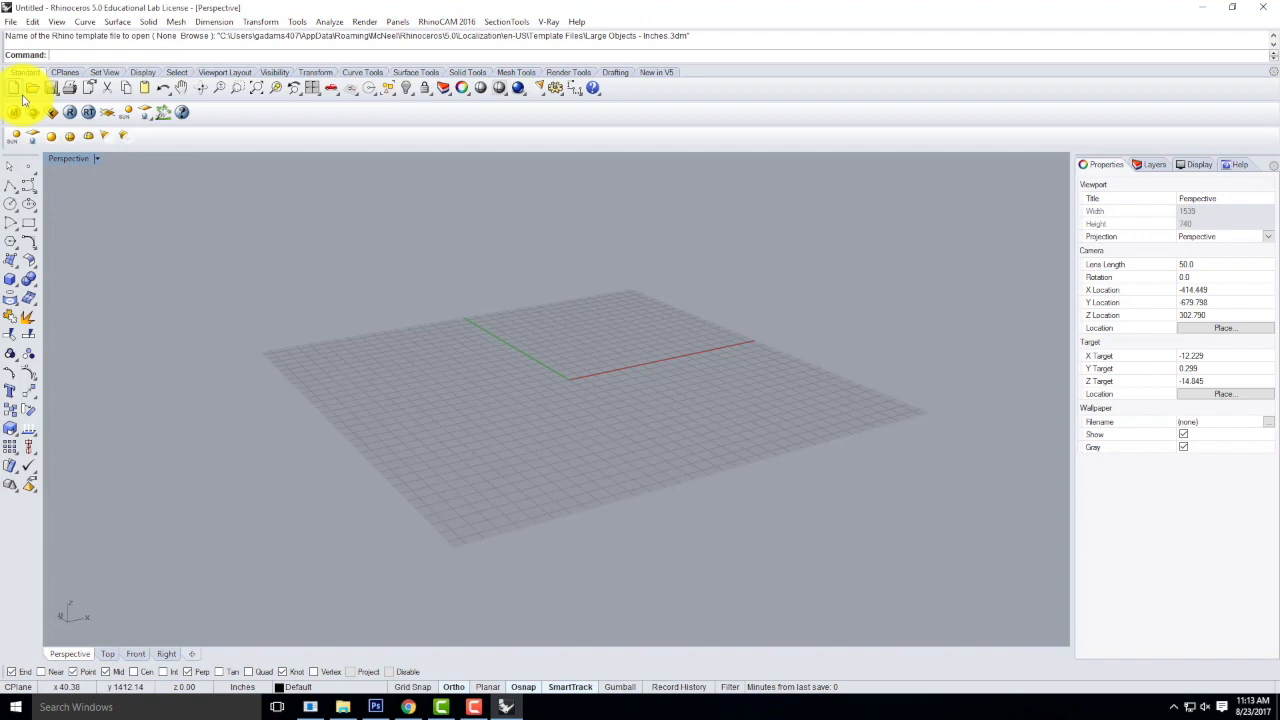
Draw a tall box freehand near the centre of the grid and delete it.
{"action": "left_click", "coordinate": [10, 278]}
{"action": "left_click", "coordinate": [500, 366]}
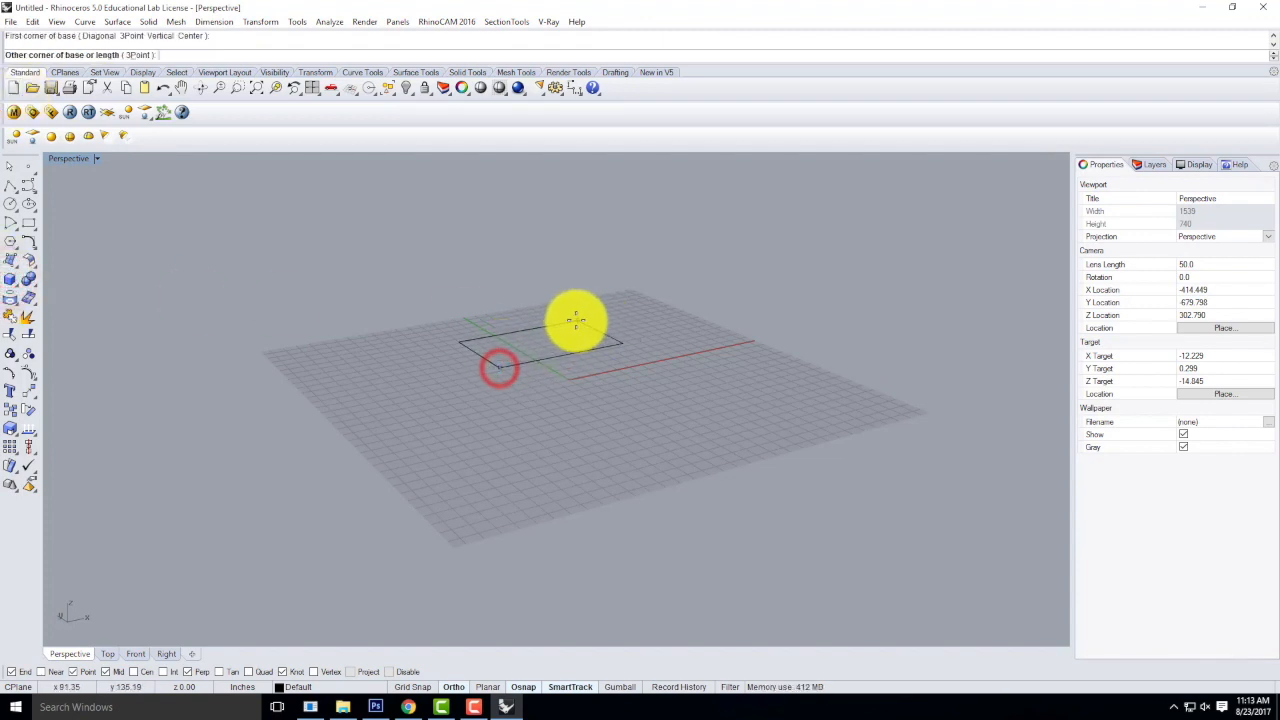
{"action": "left_click", "coordinate": [548, 324]}
{"action": "left_click", "coordinate": [515, 213]}
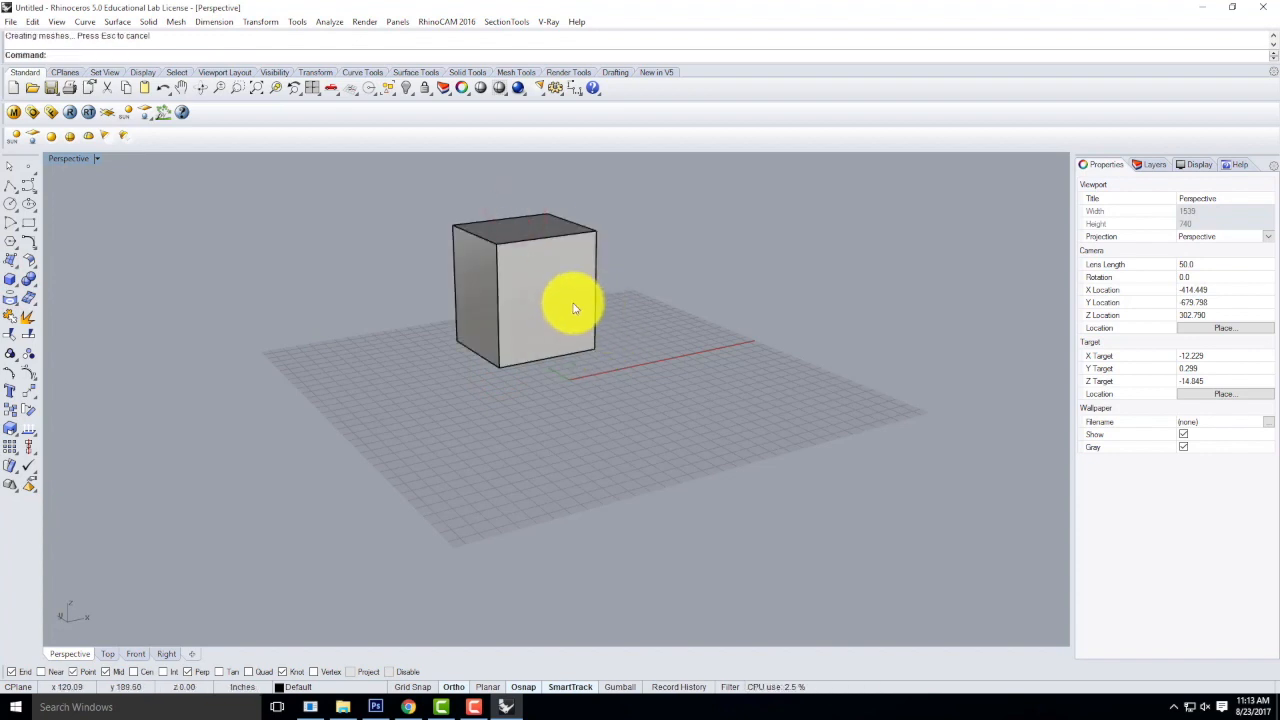
{"action": "left_click", "coordinate": [573, 302]}
{"action": "key", "text": "Delete"}
Create a cube near the grid's centre with base size @4',4' and a height equal to its width.
{"action": "left_click", "coordinate": [10, 280]}
{"action": "left_click", "coordinate": [517, 381]}
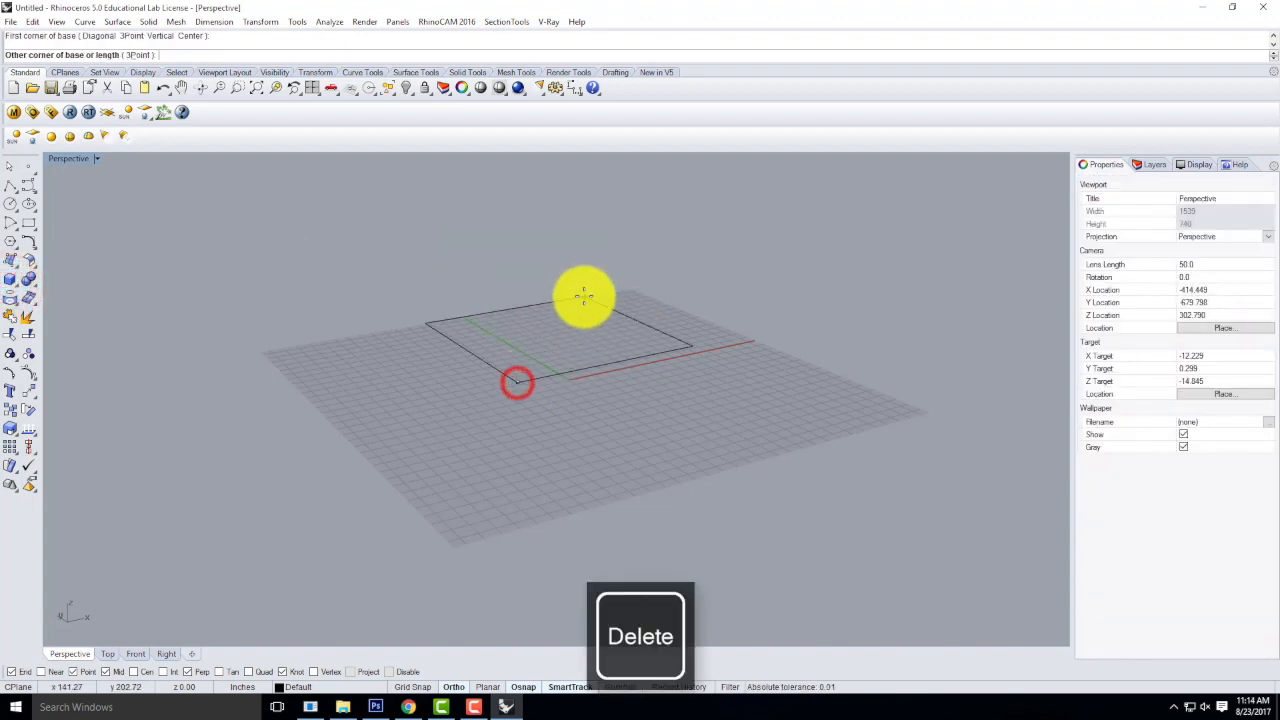
{"action": "type", "text": "@4',4',4"}
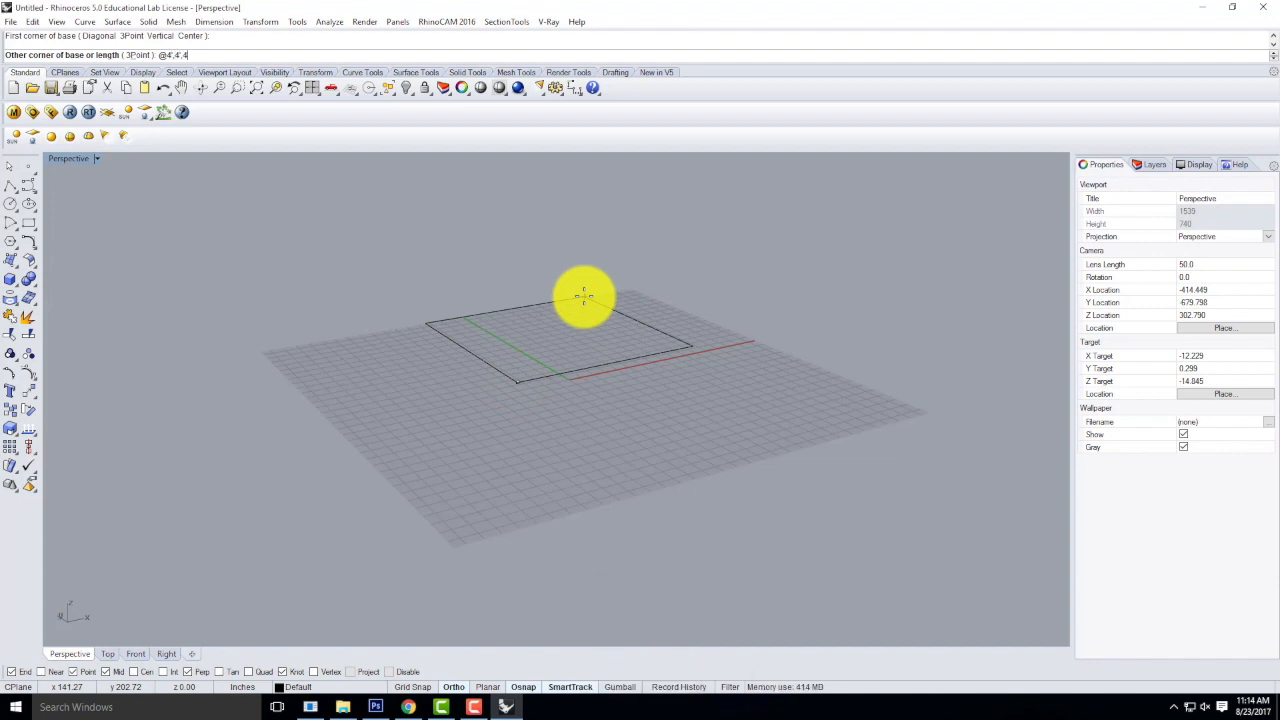
{"action": "key", "text": "BackSpace"}
{"action": "key", "text": "Return"}
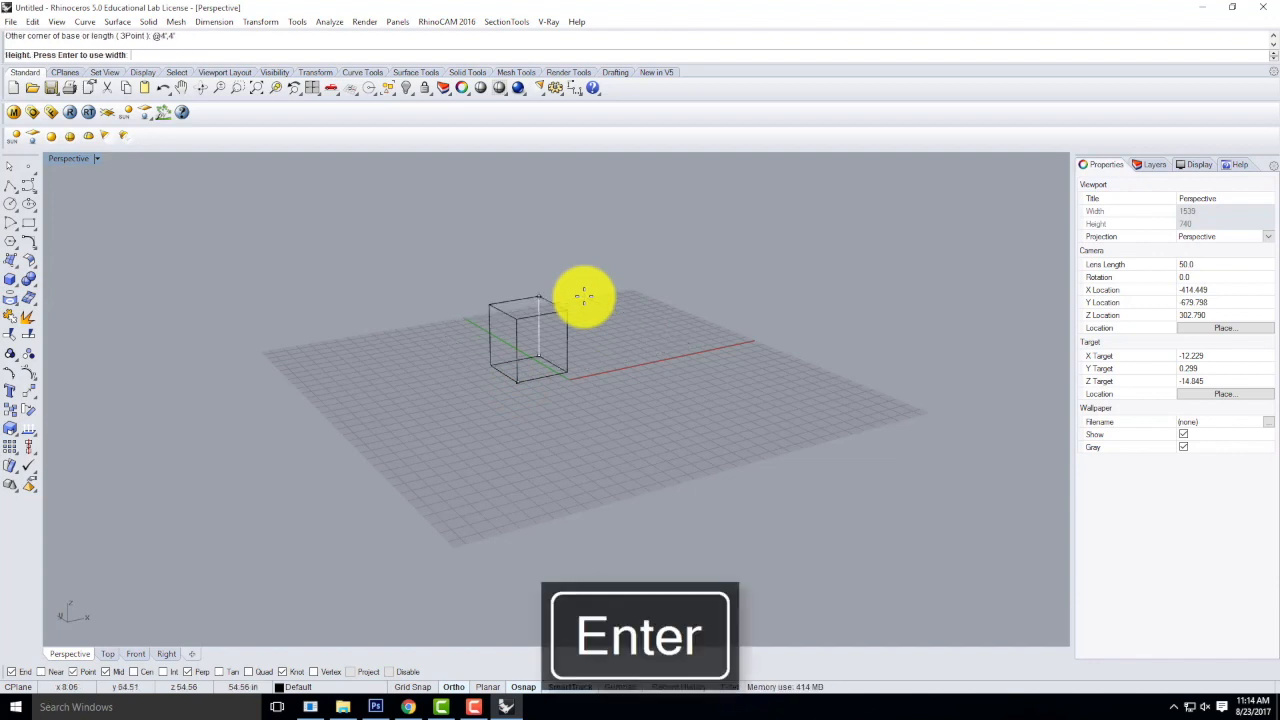
{"action": "key", "text": "Return"}
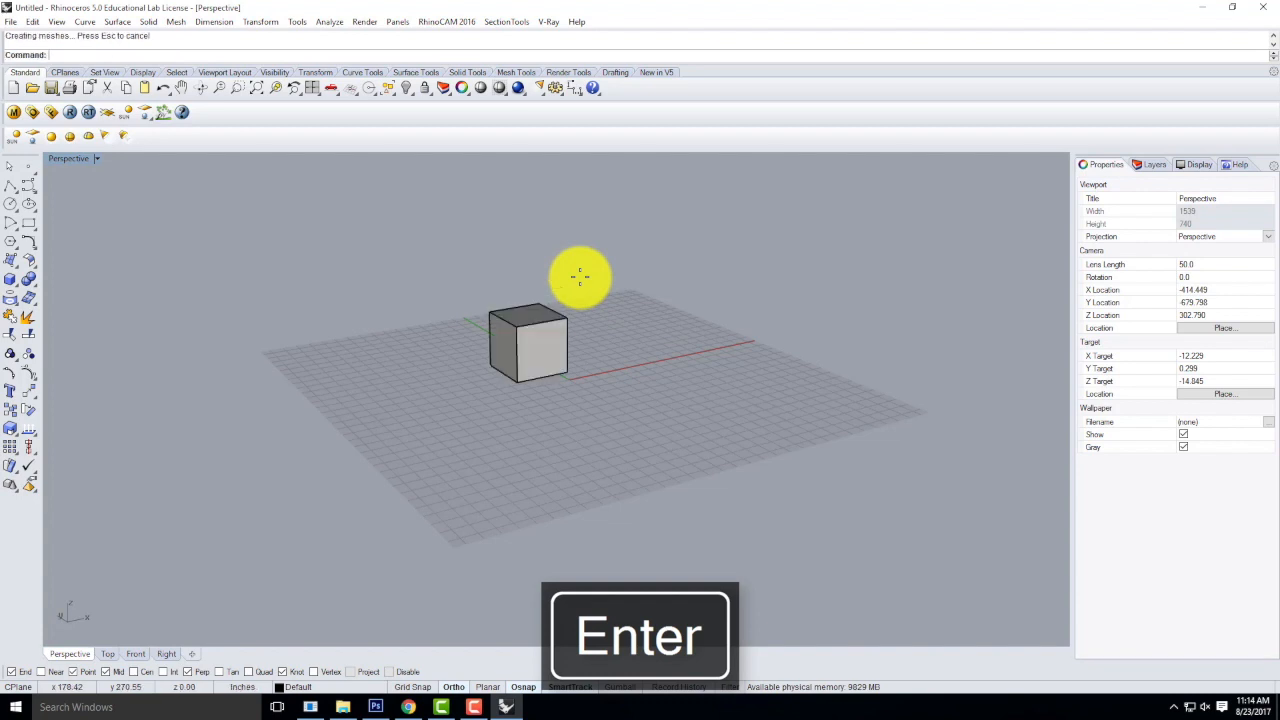
Create a large freehand cylinder on the grid behind the cube.
{"action": "scroll", "coordinate": [541, 400], "scroll_direction": "down", "scroll_amount": 4}
{"action": "right_click_drag", "start_coordinate": [571, 337], "coordinate": [555, 410]}
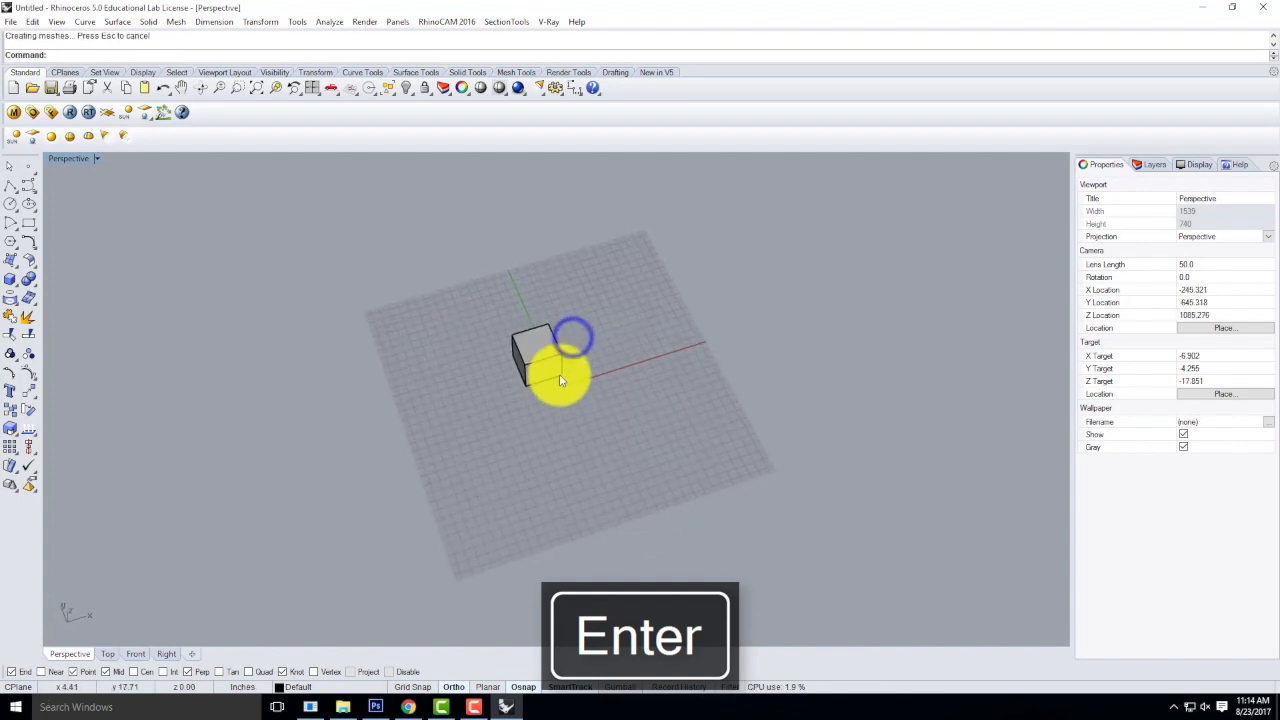
{"action": "scroll", "coordinate": [594, 294], "scroll_direction": "up", "scroll_amount": 6}
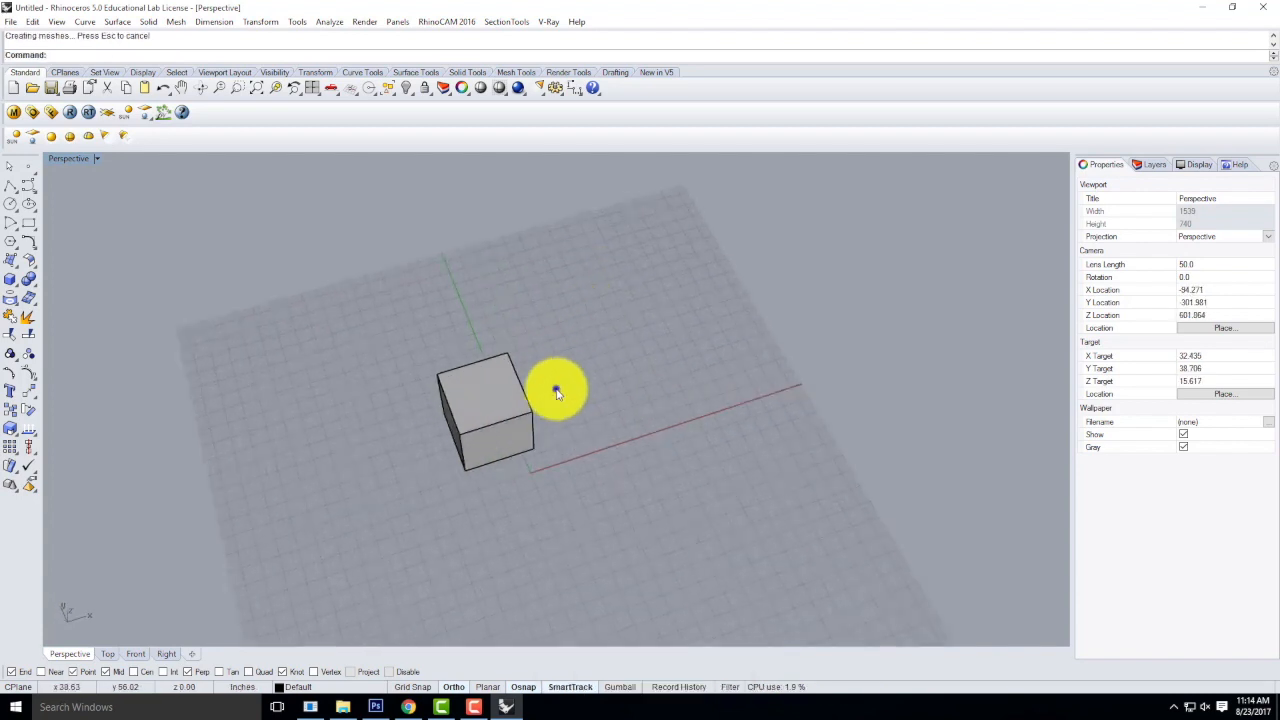
{"action": "right_click_drag", "start_coordinate": [557, 389], "coordinate": [585, 363]}
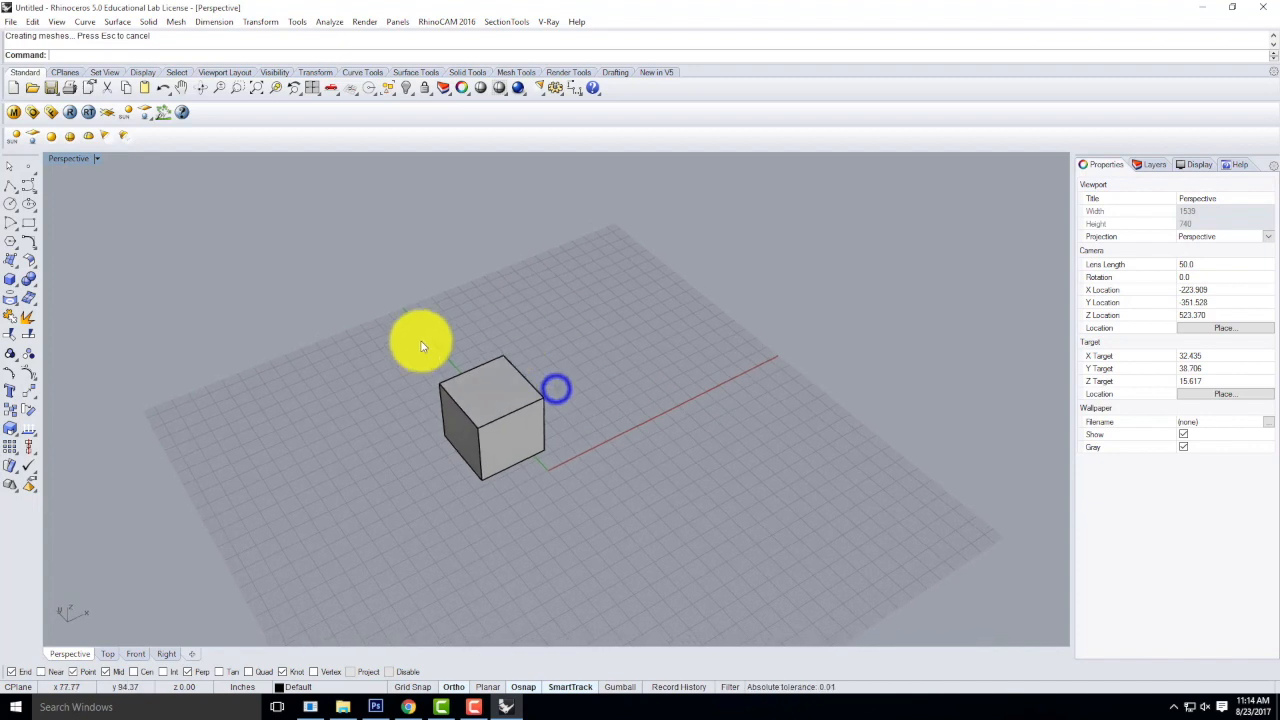
{"action": "left_click", "coordinate": [10, 282]}
{"action": "left_click", "coordinate": [50, 288]}
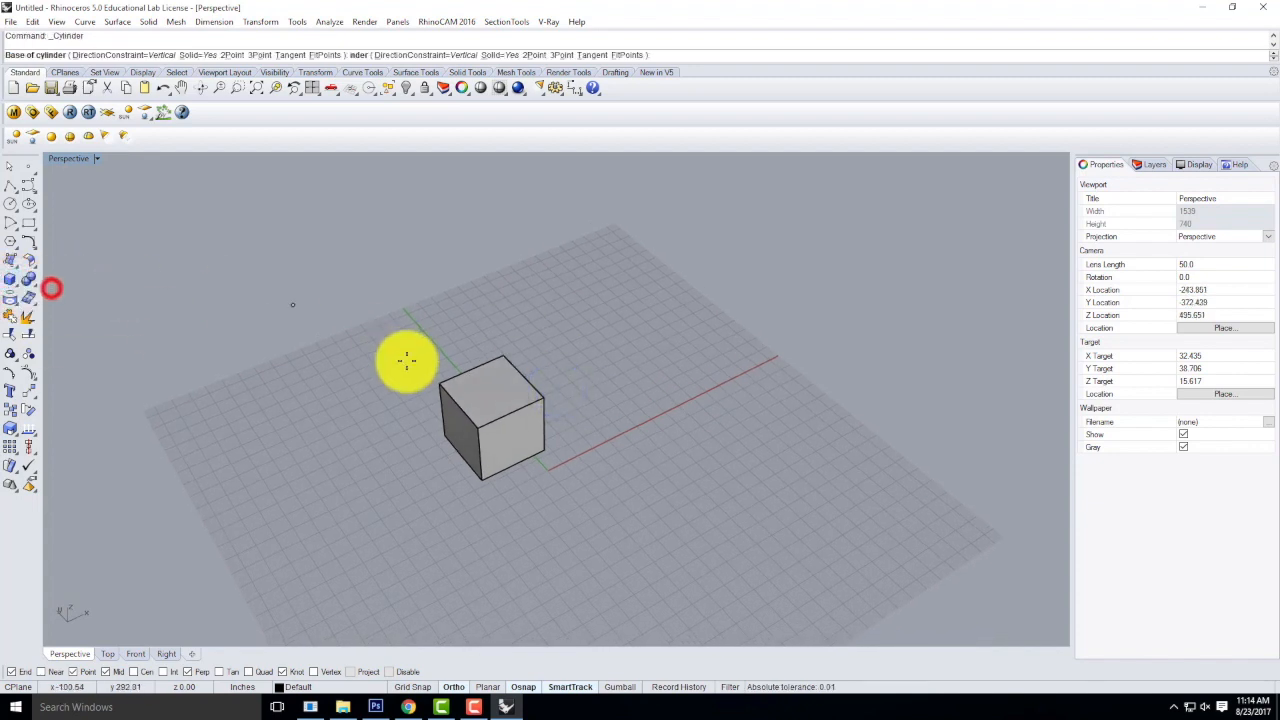
{"action": "left_click", "coordinate": [625, 369]}
{"action": "left_click", "coordinate": [679, 400]}
{"action": "left_click", "coordinate": [682, 249]}
Create a four-sided pyramid on the grid beside the cube, taller than the cube.
{"action": "left_click", "coordinate": [16, 284]}
{"action": "left_click", "coordinate": [16, 284]}
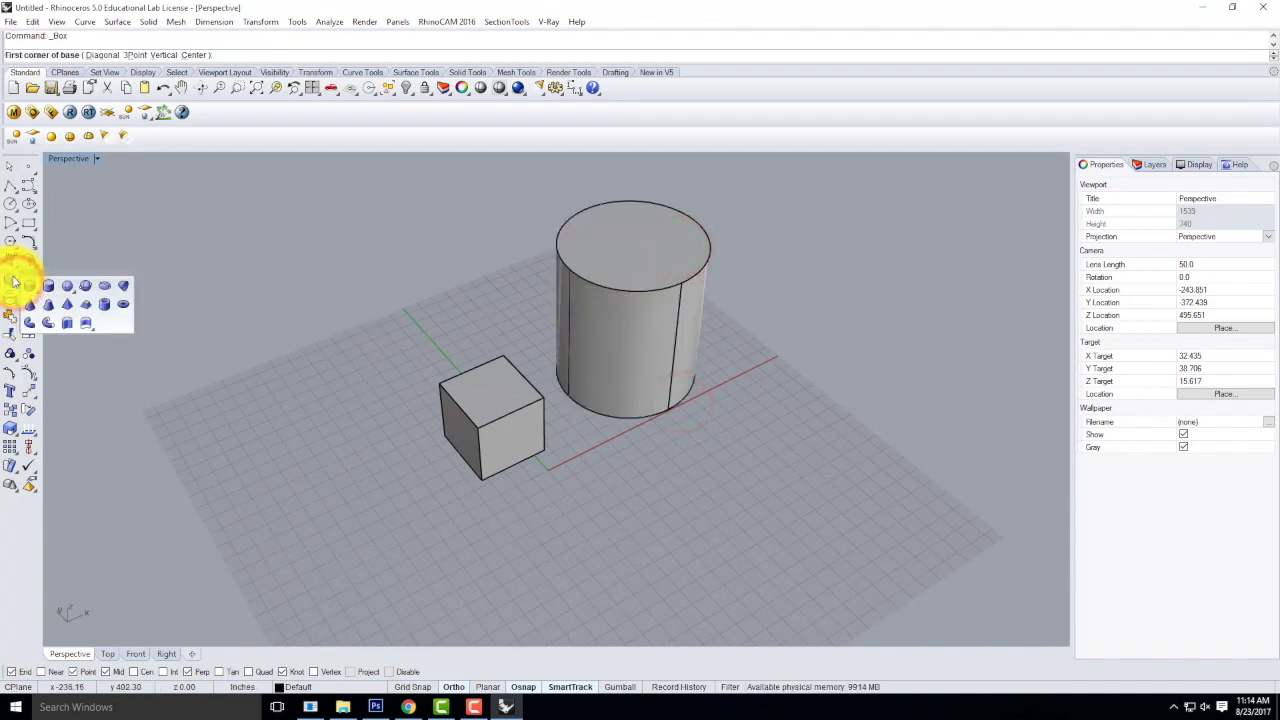
{"action": "left_click", "coordinate": [64, 303]}
{"action": "left_click", "coordinate": [337, 371]}
{"action": "left_click", "coordinate": [416, 432]}
{"action": "left_click", "coordinate": [375, 240]}
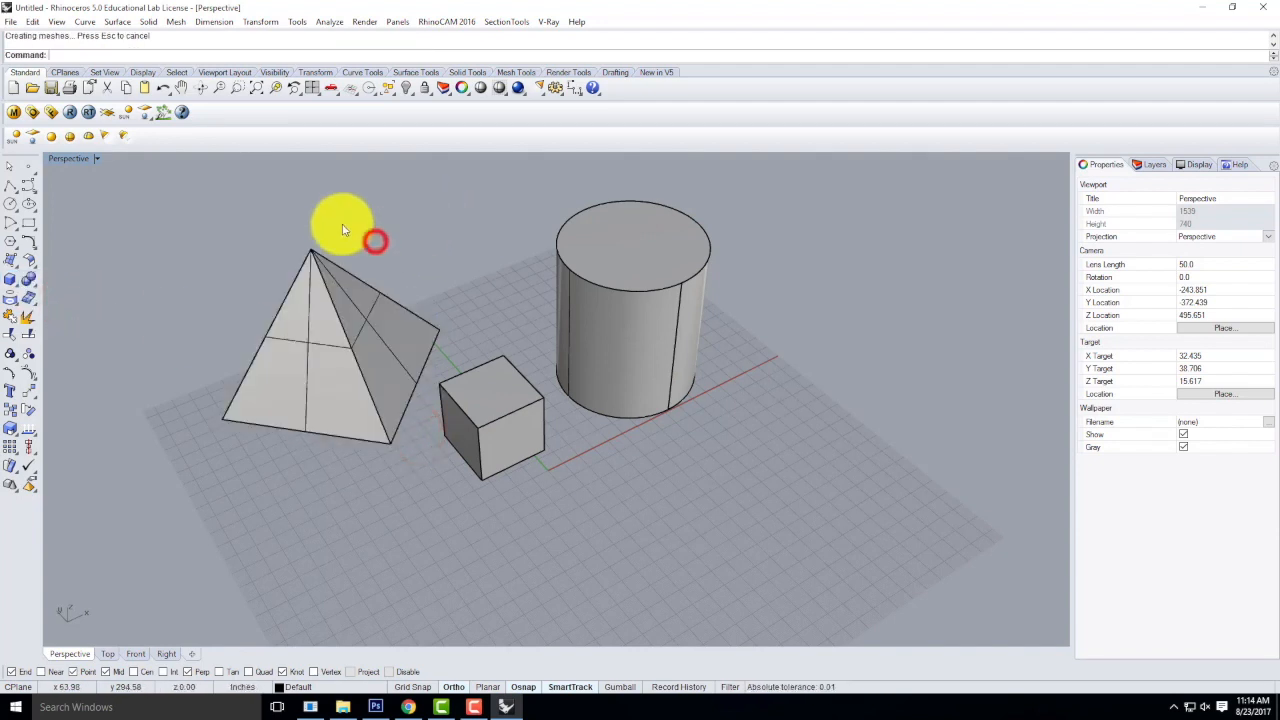
Create a sphere by diameter on the grid in front of the cylinder.
{"action": "left_click", "coordinate": [11, 281]}
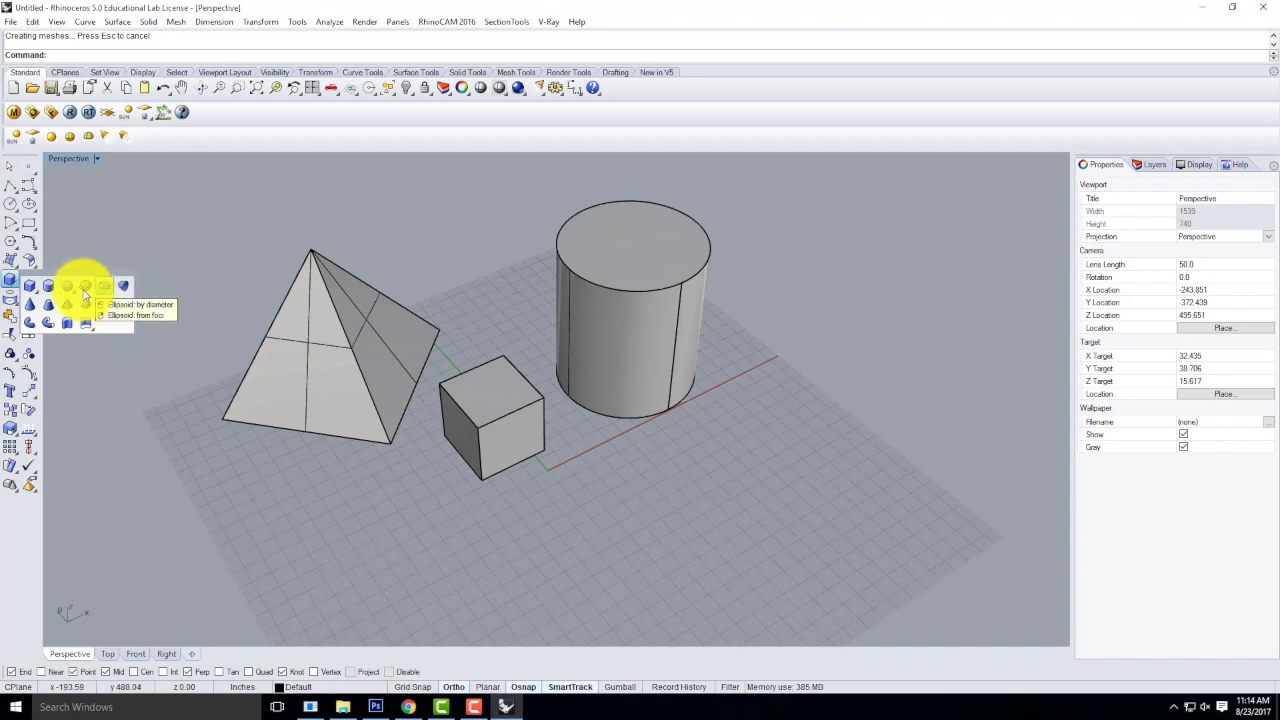
{"action": "left_click", "coordinate": [84, 288]}
{"action": "left_click", "coordinate": [608, 458]}
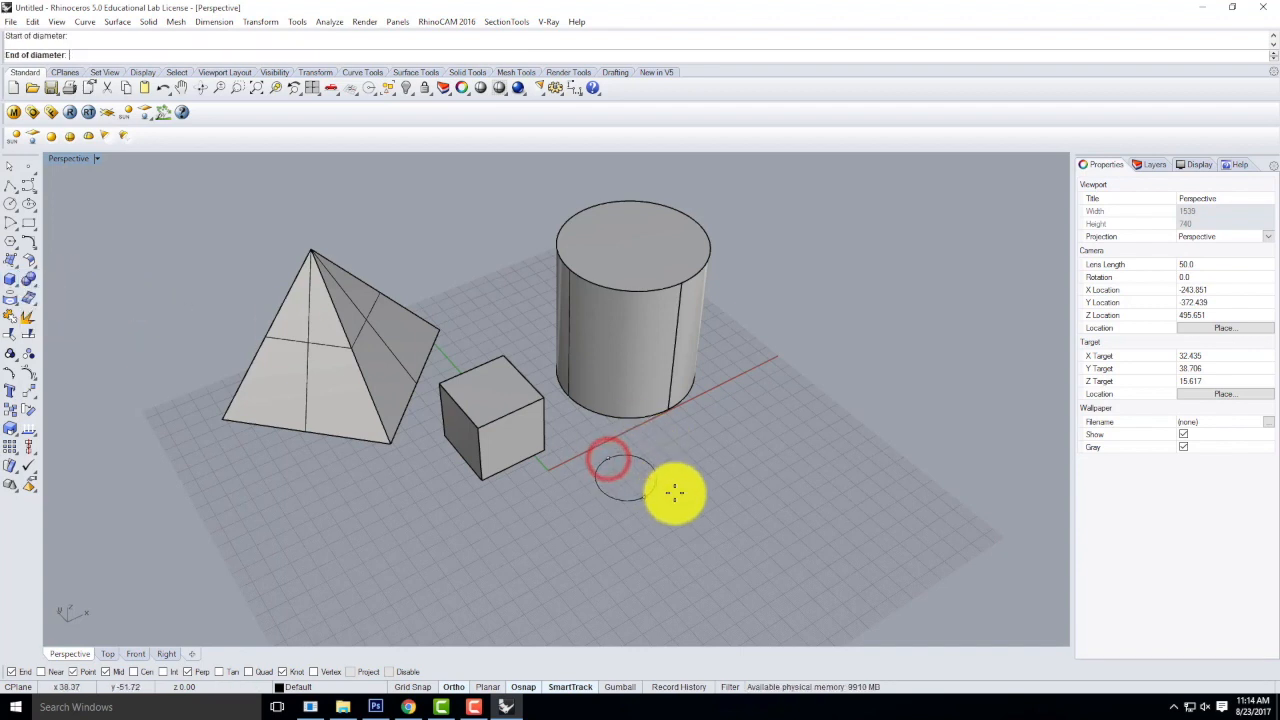
{"action": "left_click", "coordinate": [722, 538]}
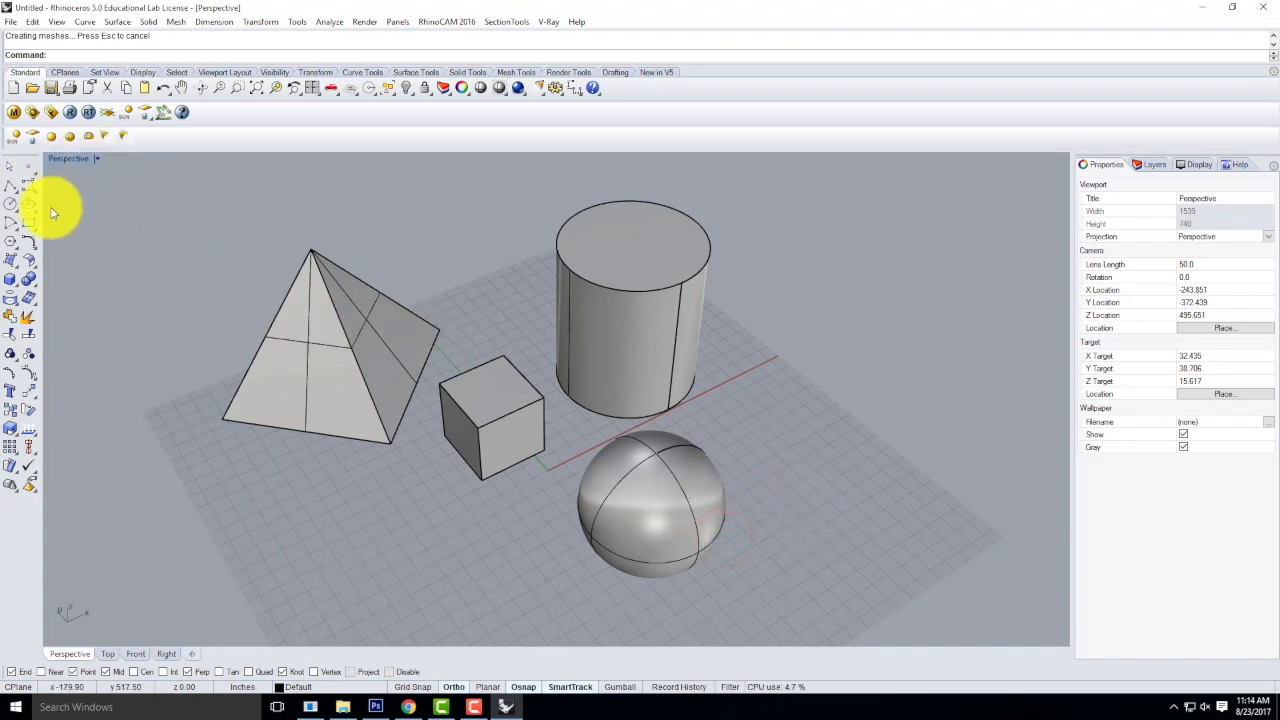
Try a thin torus in front of the pyramid and undo it.
{"action": "left_click", "coordinate": [10, 281]}
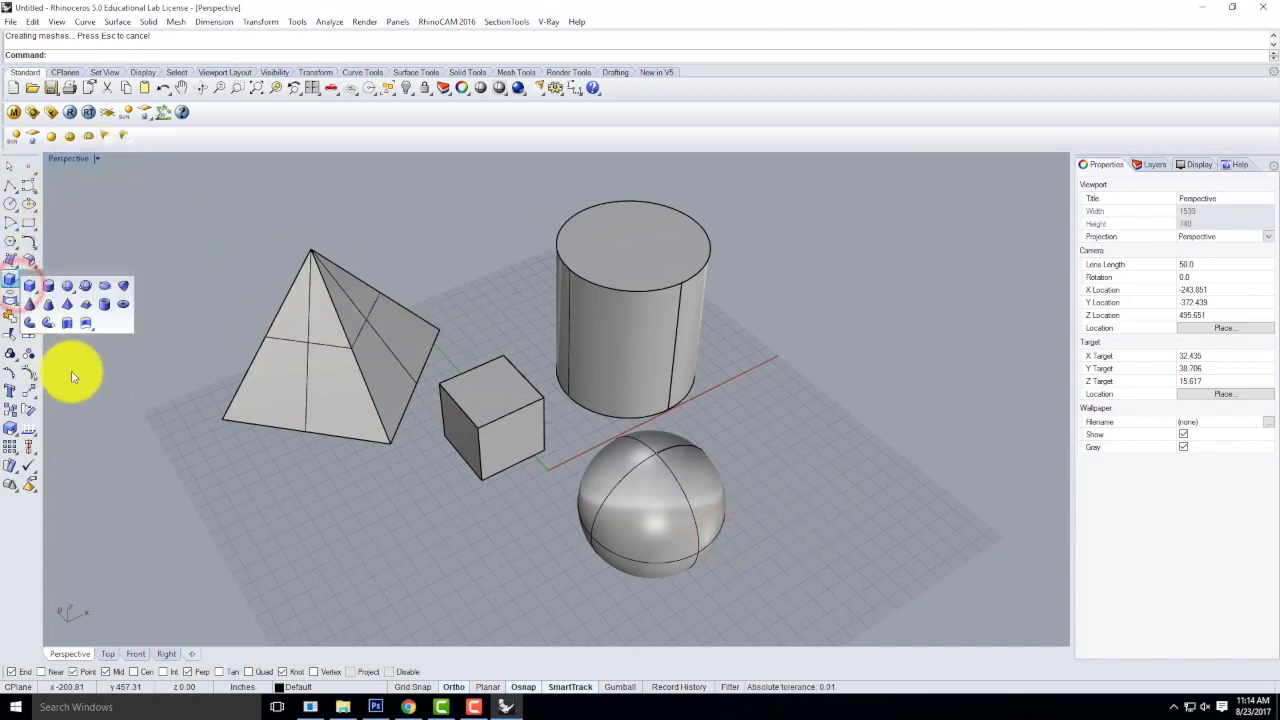
{"action": "left_click", "coordinate": [123, 304]}
{"action": "left_click", "coordinate": [369, 510]}
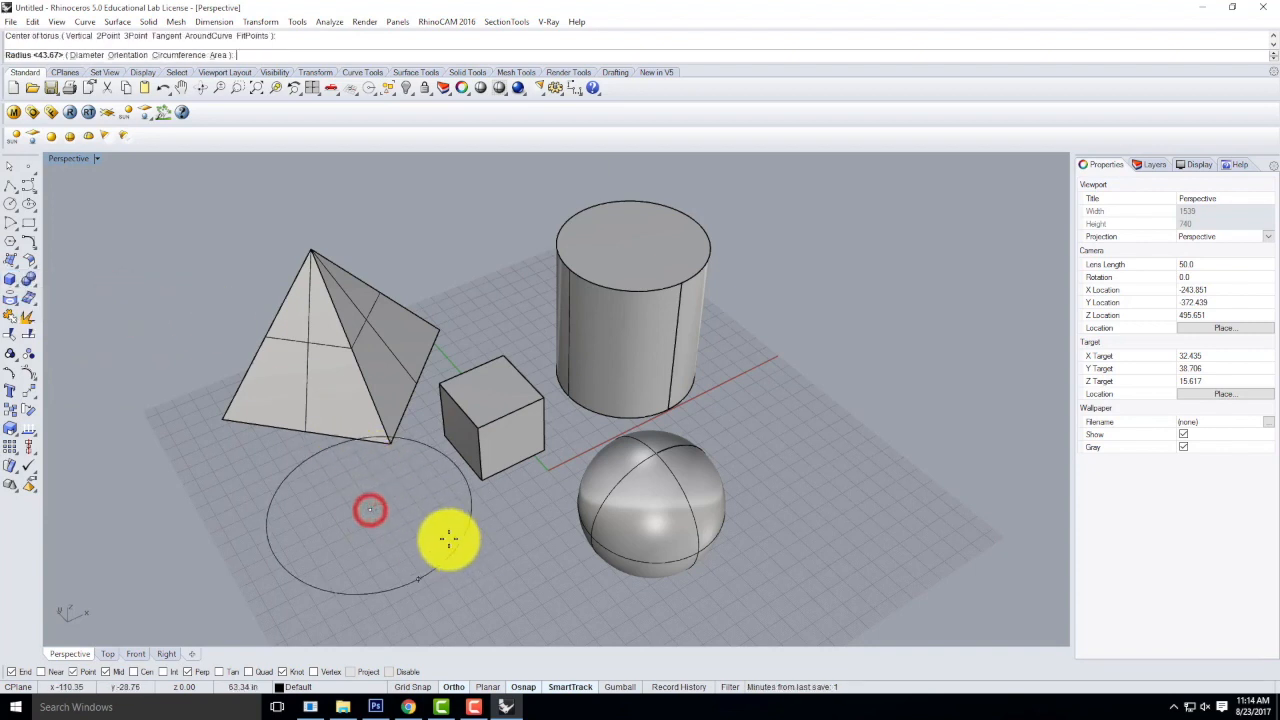
{"action": "left_click", "coordinate": [458, 540]}
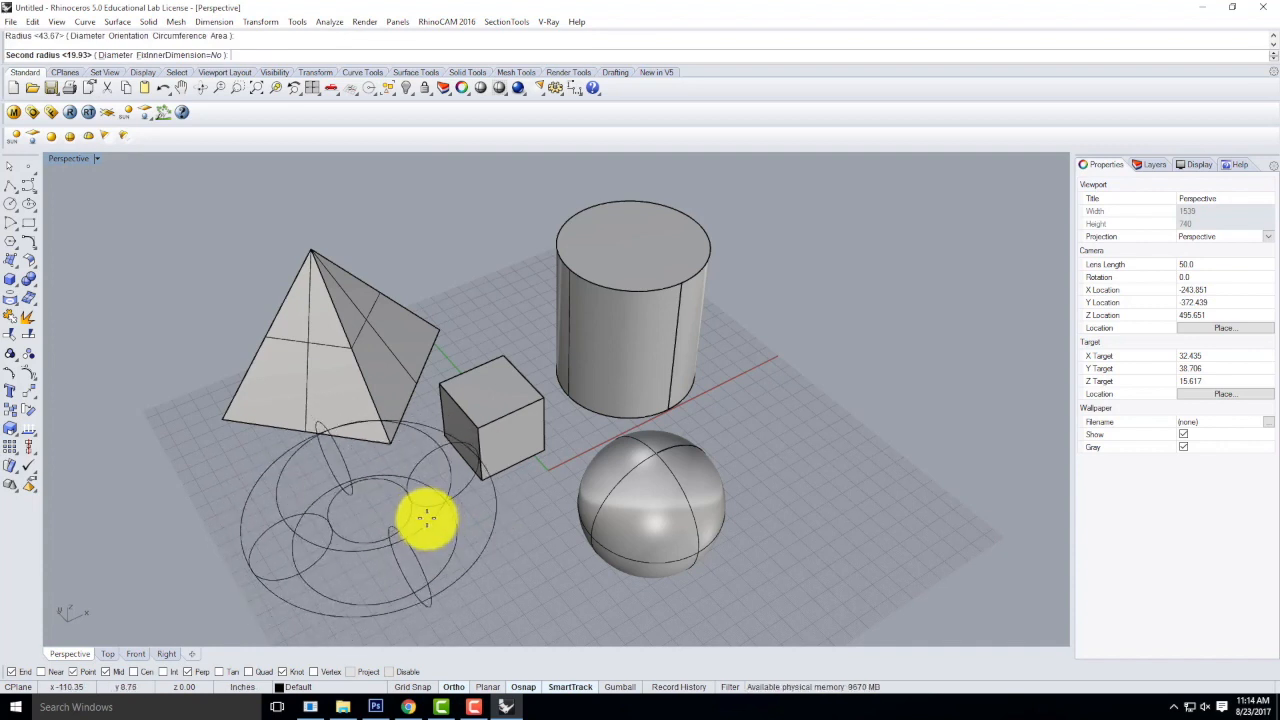
{"action": "left_click", "coordinate": [423, 520]}
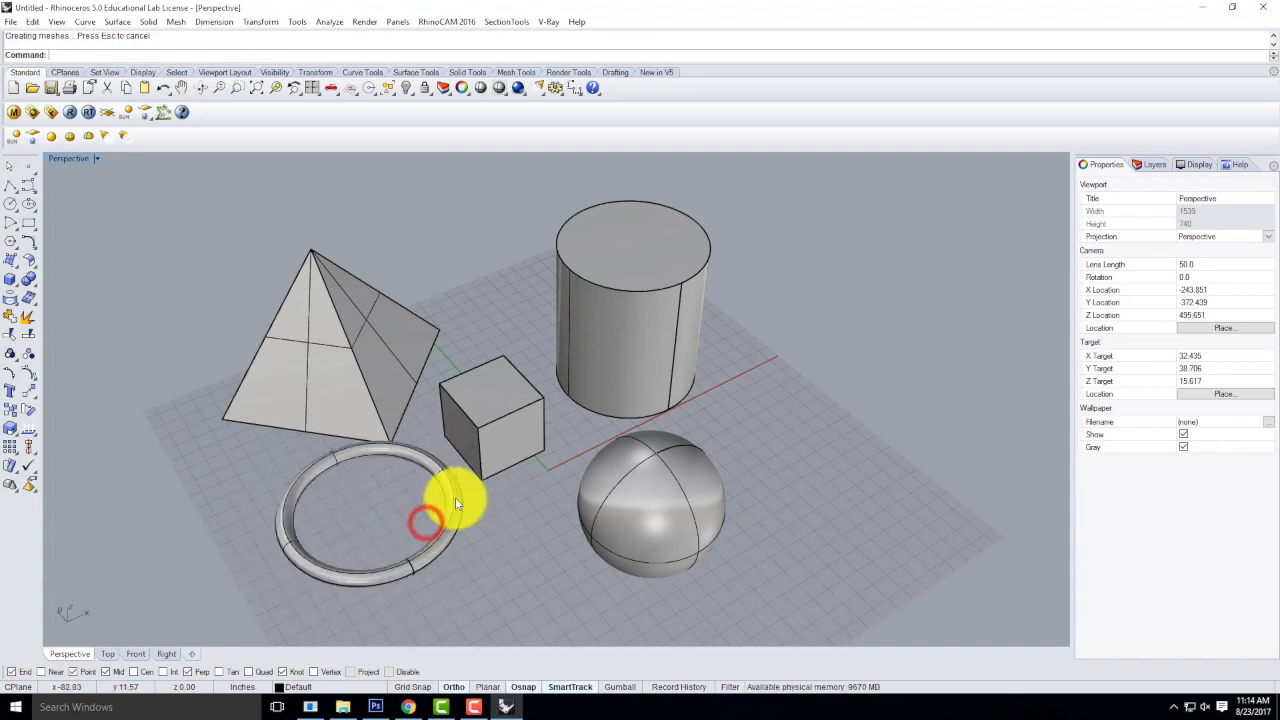
{"action": "key", "text": "ctrl+z"}
Create a torus with a thick tube in front of the pyramid.
{"action": "right_click", "coordinate": [366, 500]}
{"action": "left_click", "coordinate": [371, 502]}
{"action": "left_click", "coordinate": [424, 544]}
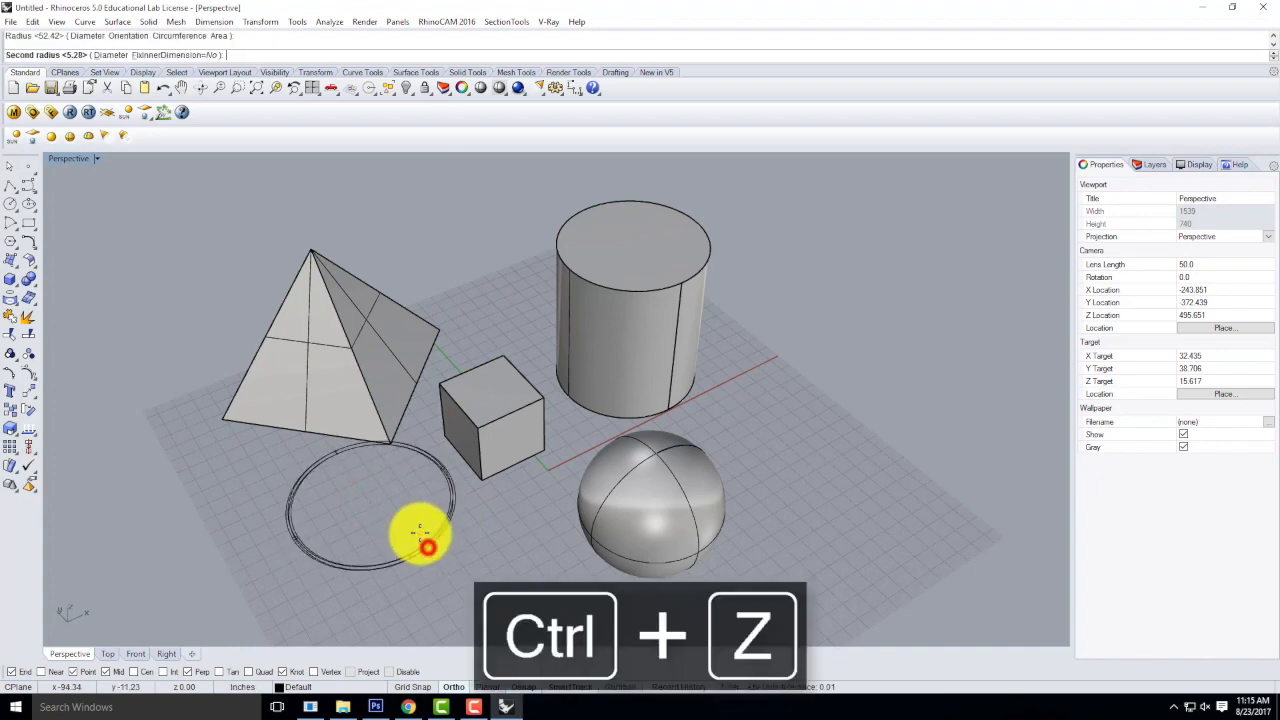
{"action": "left_click", "coordinate": [412, 524]}
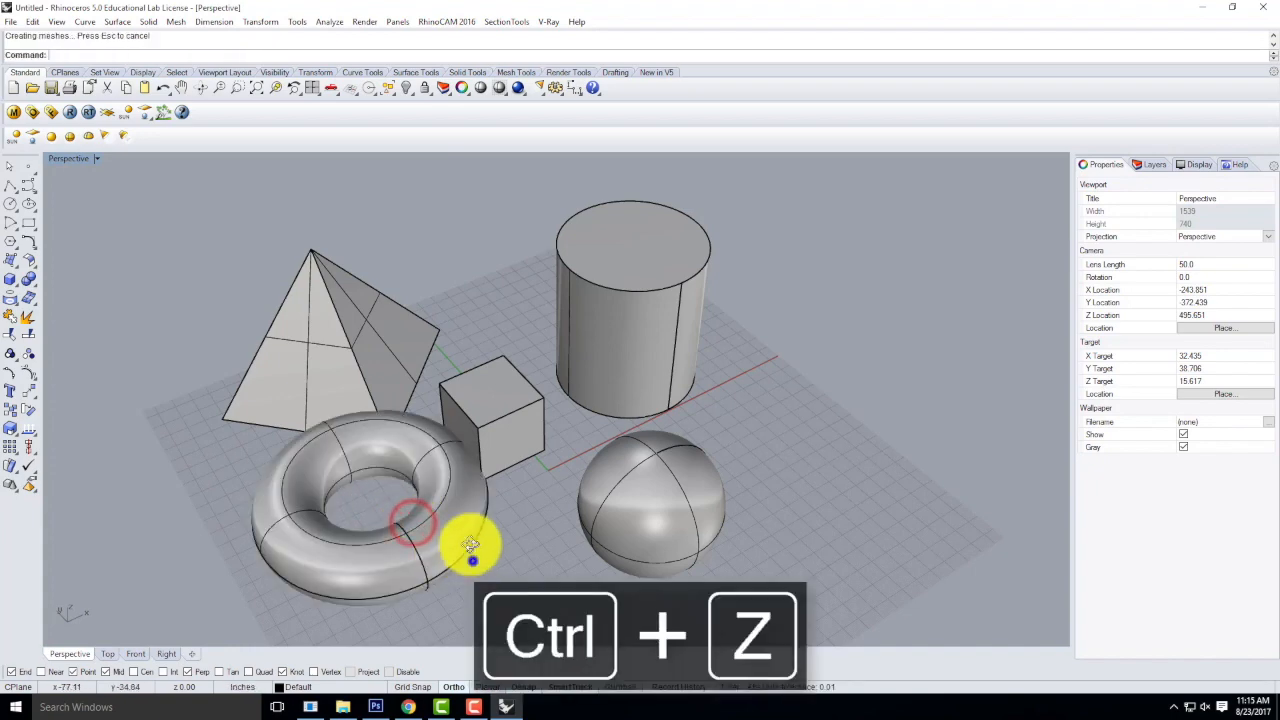
Use Rotate3D to stand the torus upright, rotating it 90 degrees about a horizontal axis in front of it.
{"action": "right_click_drag", "start_coordinate": [473, 561], "coordinate": [459, 490]}
{"action": "left_click", "coordinate": [428, 434]}
{"action": "type", "text": "Rotate3D"}
{"action": "key", "text": "Return"}
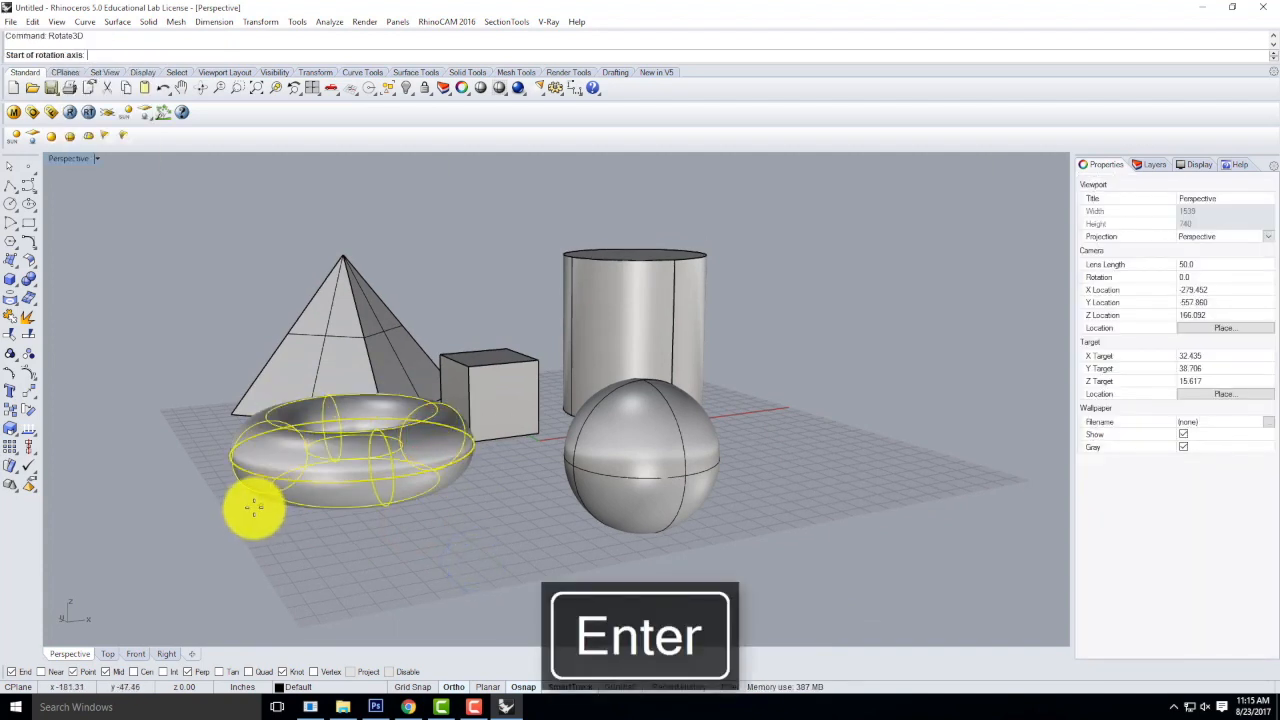
{"action": "right_click_drag", "start_coordinate": [283, 451], "coordinate": [260, 563]}
{"action": "left_click", "coordinate": [251, 567]}
{"action": "left_click", "coordinate": [521, 470]}
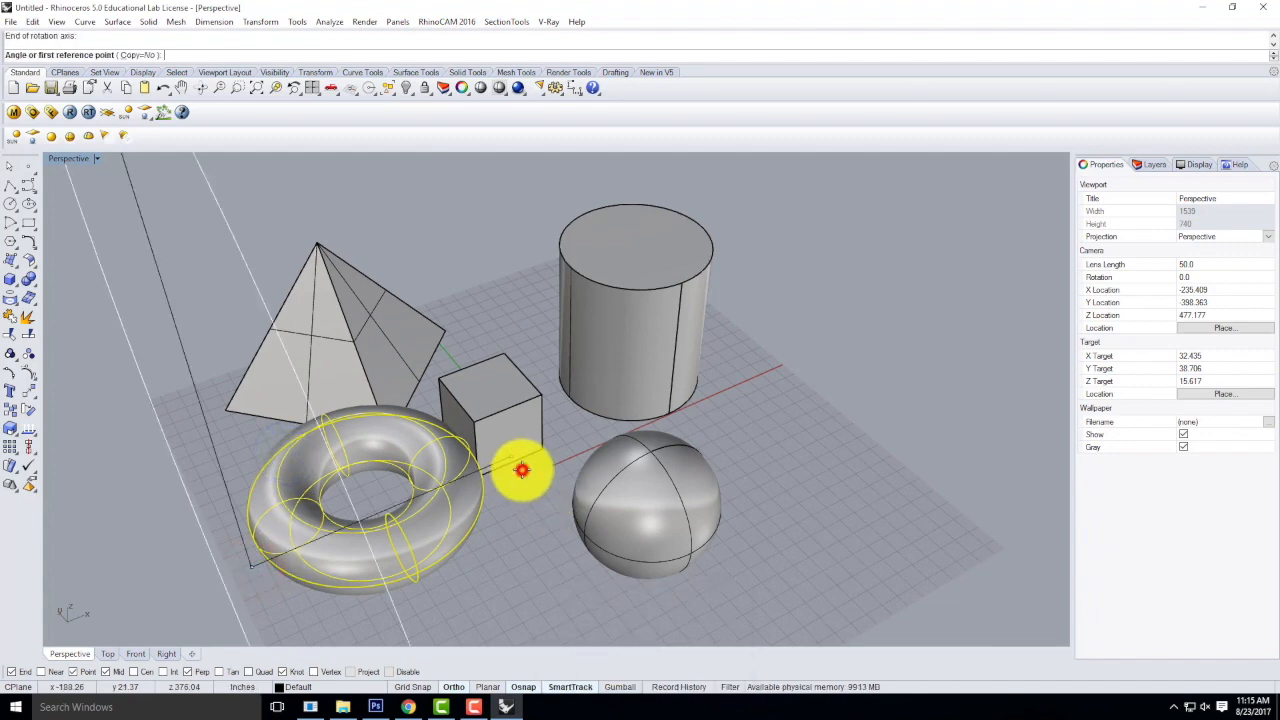
{"action": "left_click", "coordinate": [214, 479]}
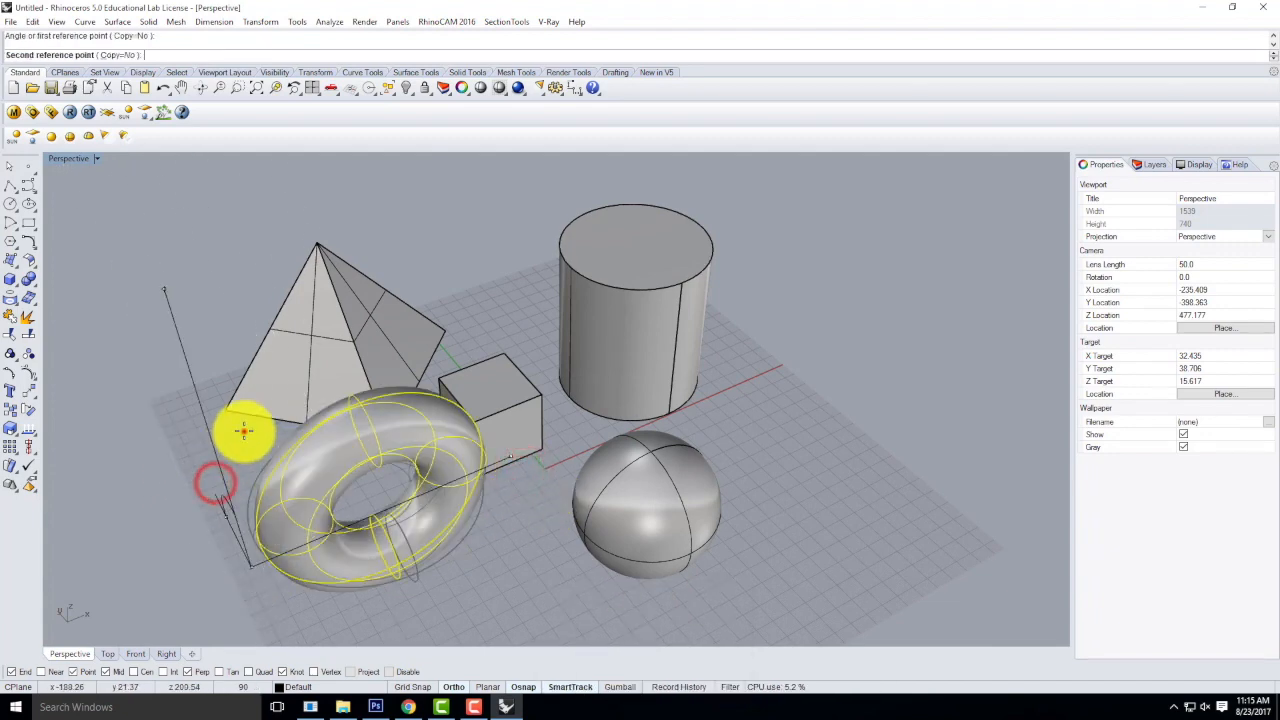
{"action": "left_click", "coordinate": [243, 431]}
Raise the torus and the sphere together in the Front view so that they rest at ground level.
{"action": "right_click_drag", "start_coordinate": [422, 517], "coordinate": [430, 440]}
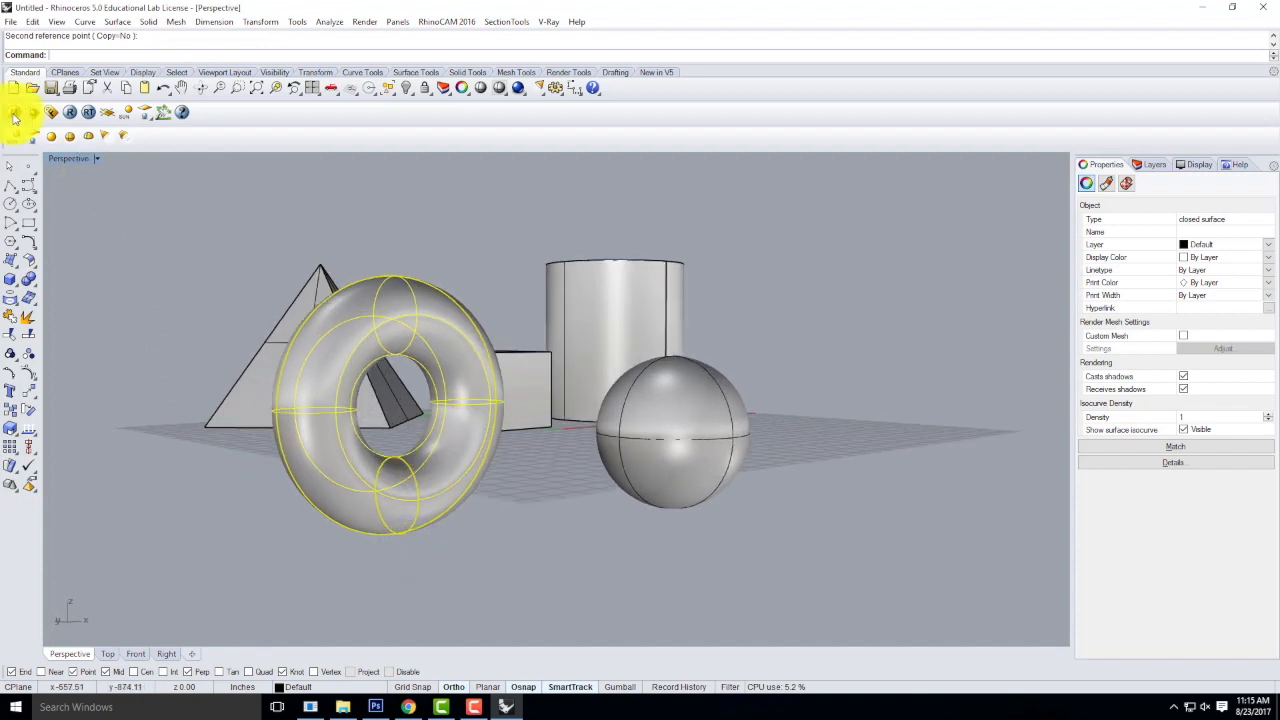
{"action": "double_click", "coordinate": [62, 160]}
{"action": "scroll", "coordinate": [293, 466], "scroll_direction": "down", "scroll_amount": 10}
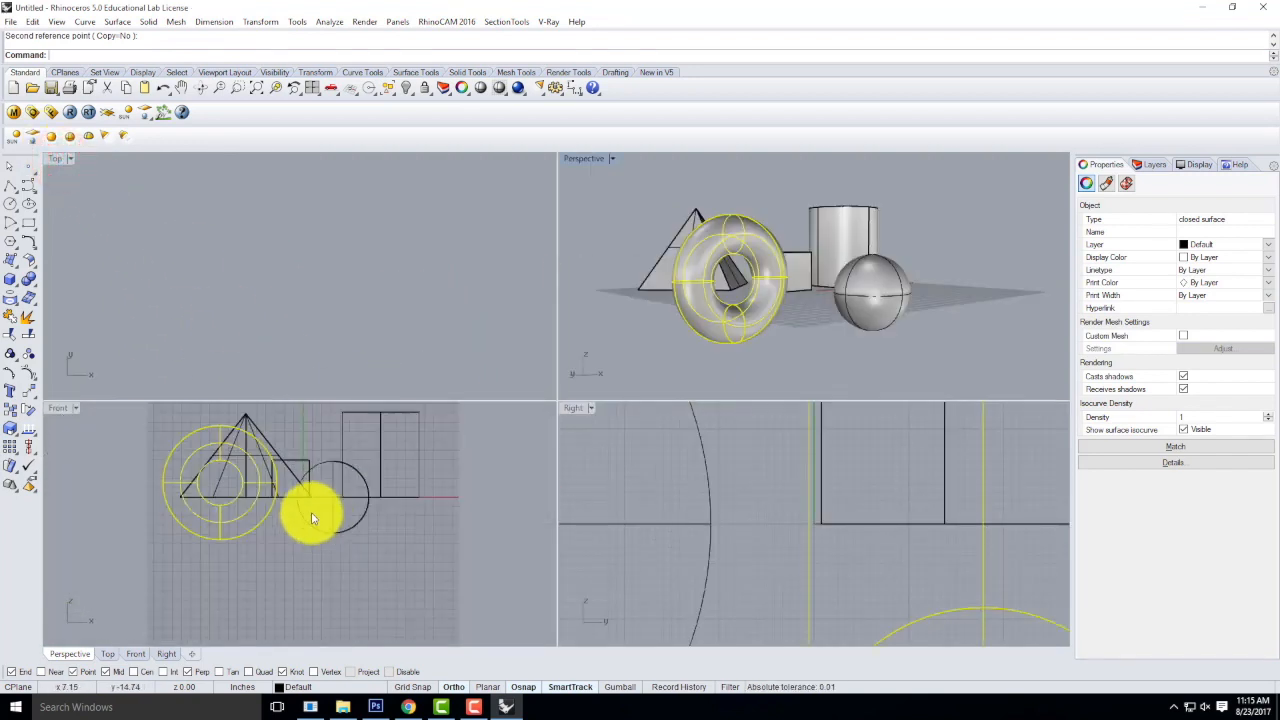
{"action": "left_click", "coordinate": [330, 521]}
{"action": "mouse_move", "coordinate": [299, 523]}
{"action": "left_mouse_down"}
{"action": "mouse_move", "coordinate": [334, 523]}
{"action": "mouse_move", "coordinate": [331, 508]}
{"action": "left_mouse_up"}
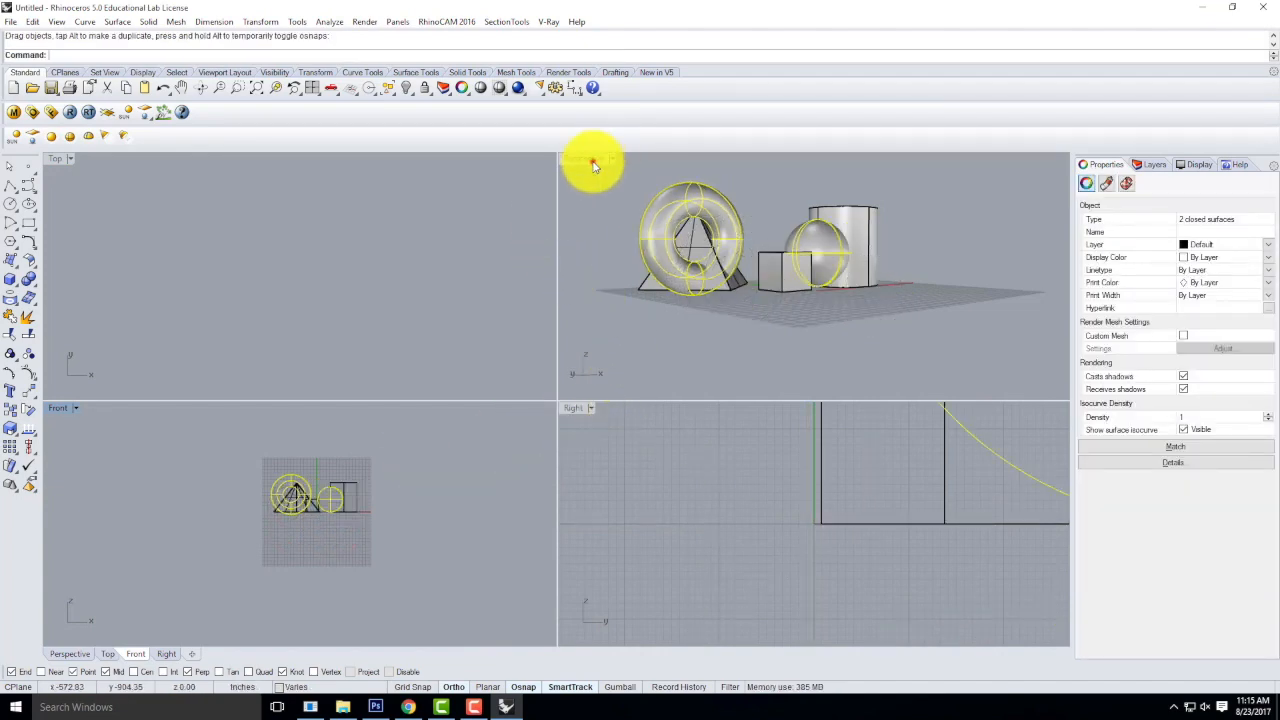
Move the upright torus behind the cube, between the pyramid and the cylinder in the Perspective view, and clear the selection.
{"action": "double_click", "coordinate": [593, 159]}
{"action": "right_click_drag", "start_coordinate": [511, 289], "coordinate": [571, 371]}
{"action": "left_click_drag", "start_coordinate": [571, 364], "coordinate": [709, 424]}
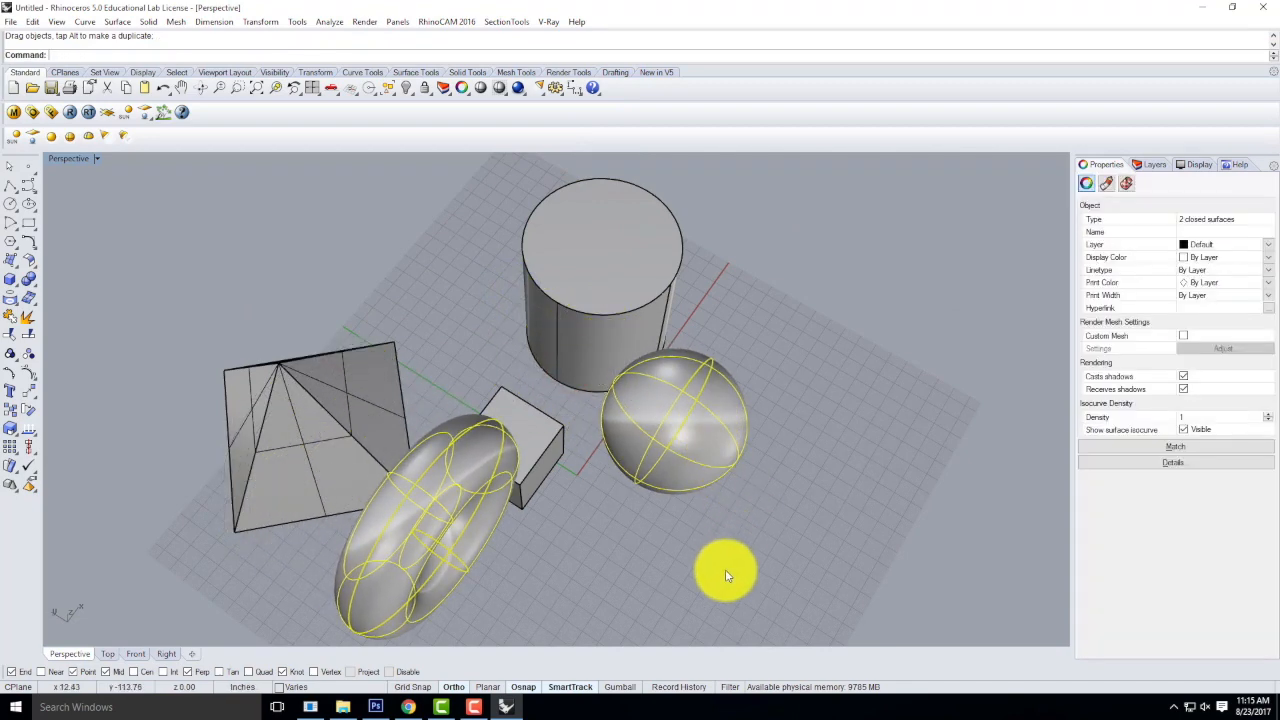
{"action": "right_click_drag", "start_coordinate": [721, 565], "coordinate": [651, 412]}
{"action": "mouse_move", "coordinate": [388, 322]}
{"action": "right_mouse_down"}
{"action": "mouse_move", "coordinate": [437, 371]}
{"action": "mouse_move", "coordinate": [477, 450]}
{"action": "right_mouse_up"}
{"action": "left_click_drag", "start_coordinate": [477, 446], "coordinate": [454, 471]}
{"action": "left_click", "coordinate": [789, 503]}
{"action": "left_click_drag", "start_coordinate": [434, 526], "coordinate": [443, 295]}
{"action": "right_click_drag", "start_coordinate": [618, 557], "coordinate": [523, 446]}
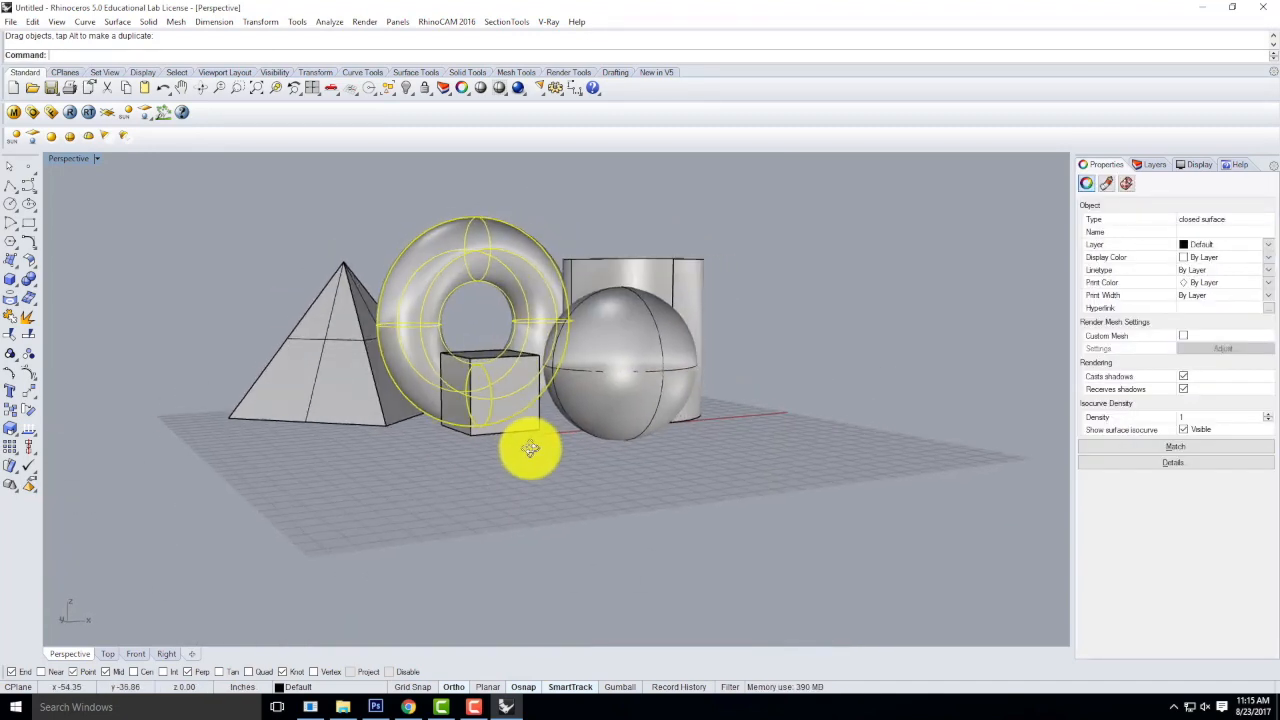
{"action": "scroll", "coordinate": [229, 397], "scroll_direction": "up", "scroll_amount": 2}
{"action": "left_click", "coordinate": [811, 190]}
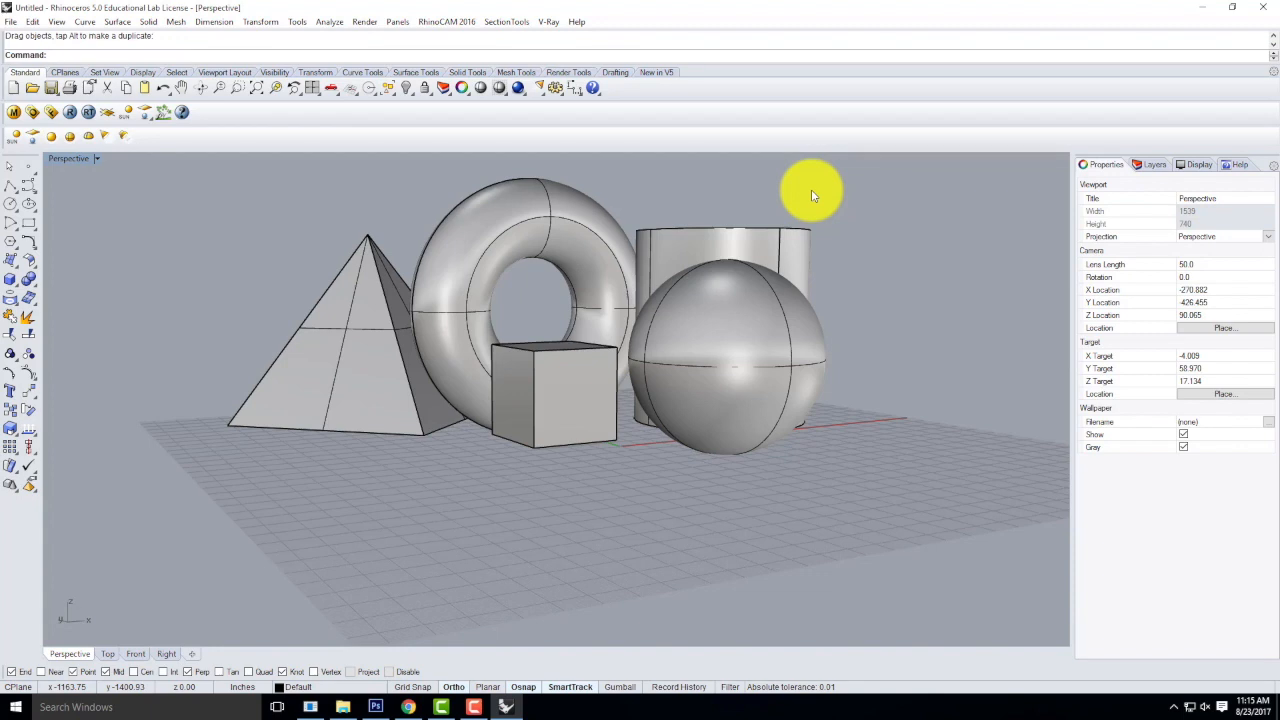
{"action": "right_click_drag", "start_coordinate": [560, 263], "coordinate": [540, 291]}
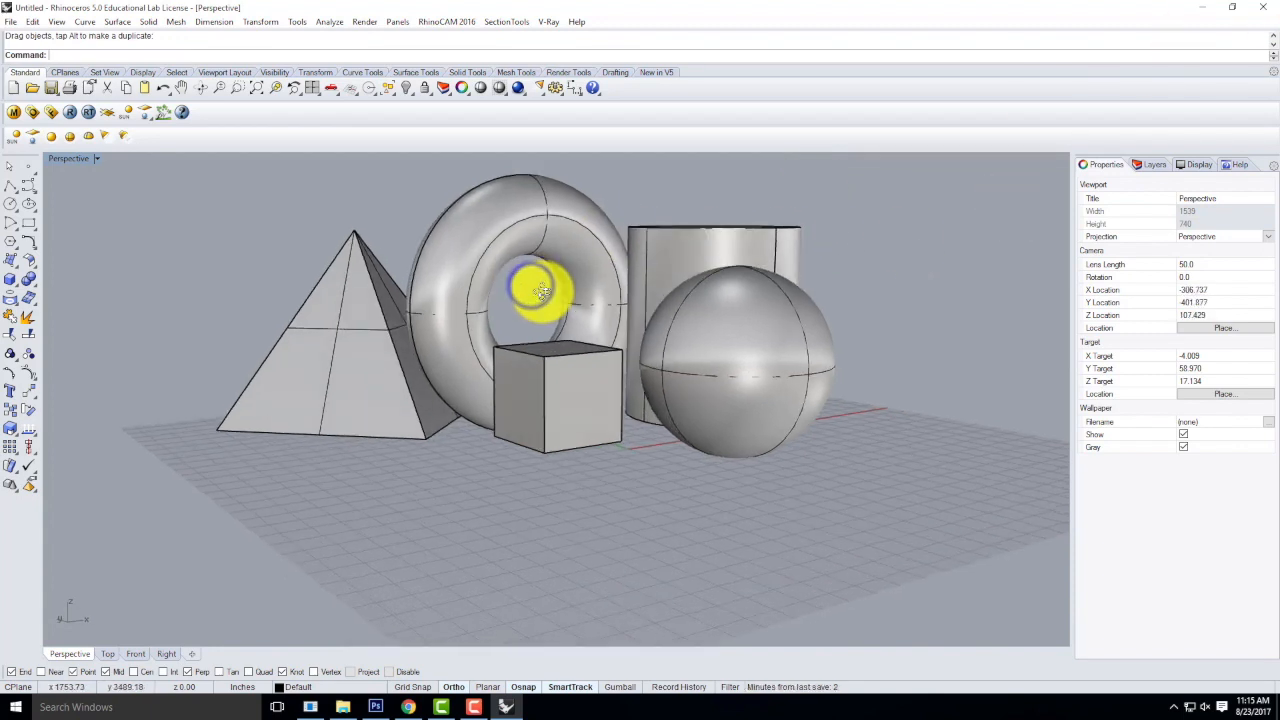
Switch to Chrome, open the V-Ray 8.1 [global switches] tutorial on the Digital Tools site, and return to Rhino.
{"action": "scroll", "coordinate": [517, 157], "scroll_direction": "up", "scroll_amount": 2}
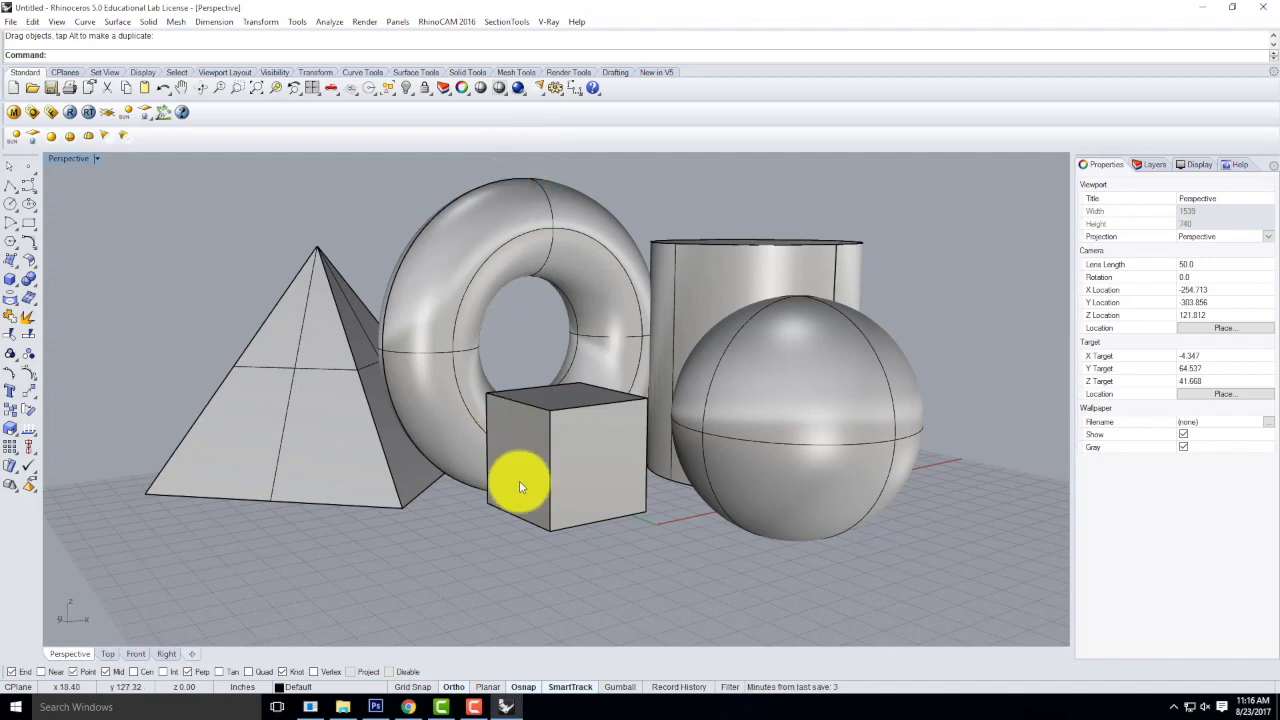
{"action": "left_click", "coordinate": [409, 706]}
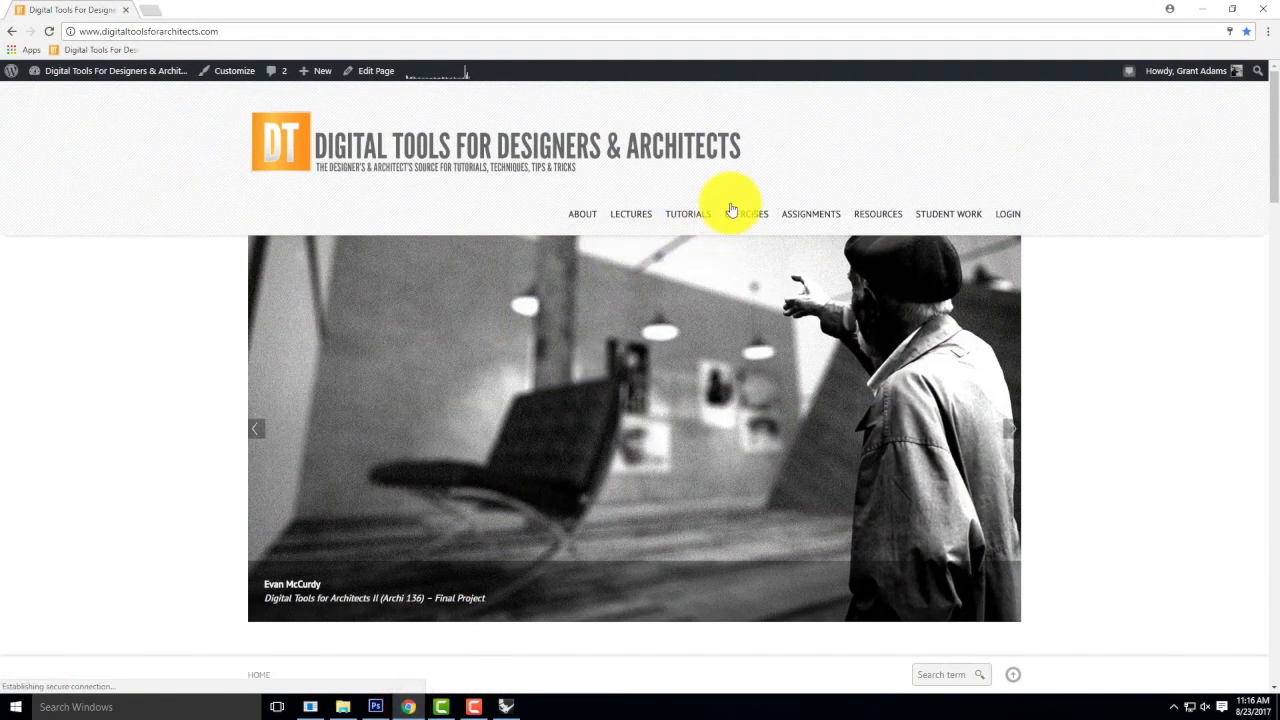
{"action": "mouse_move", "coordinate": [692, 224]}
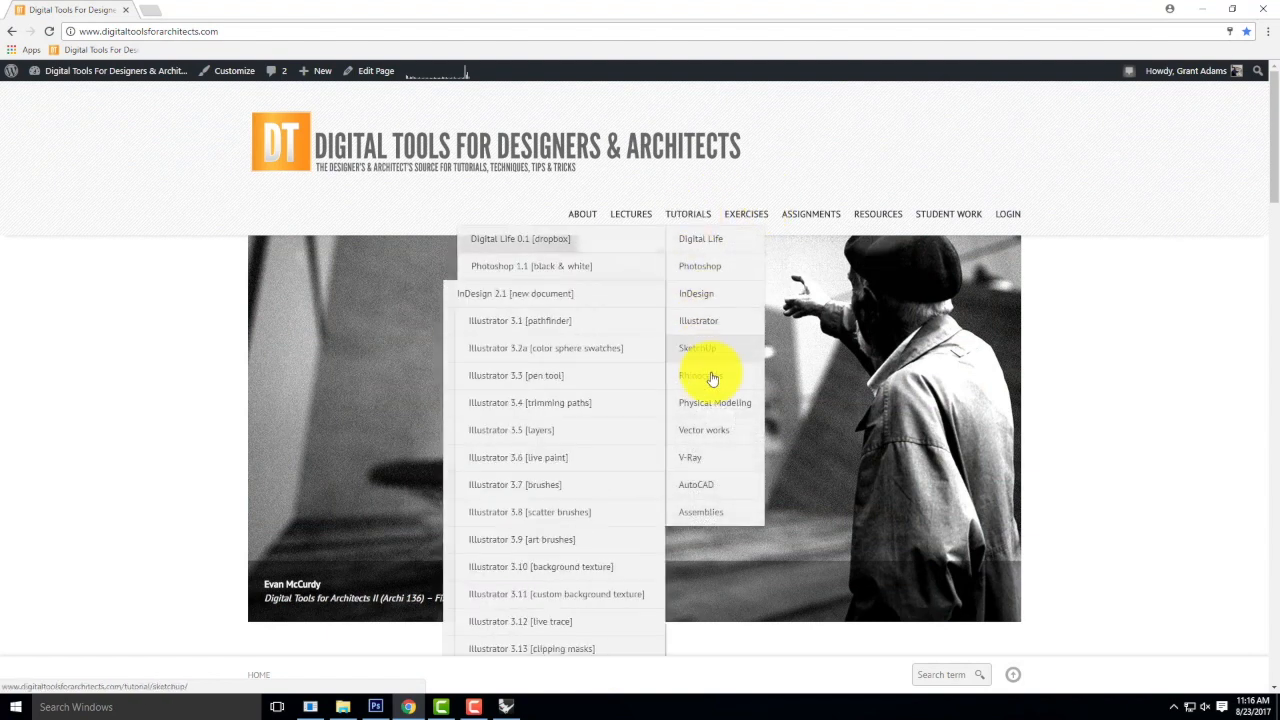
{"action": "mouse_move", "coordinate": [695, 457]}
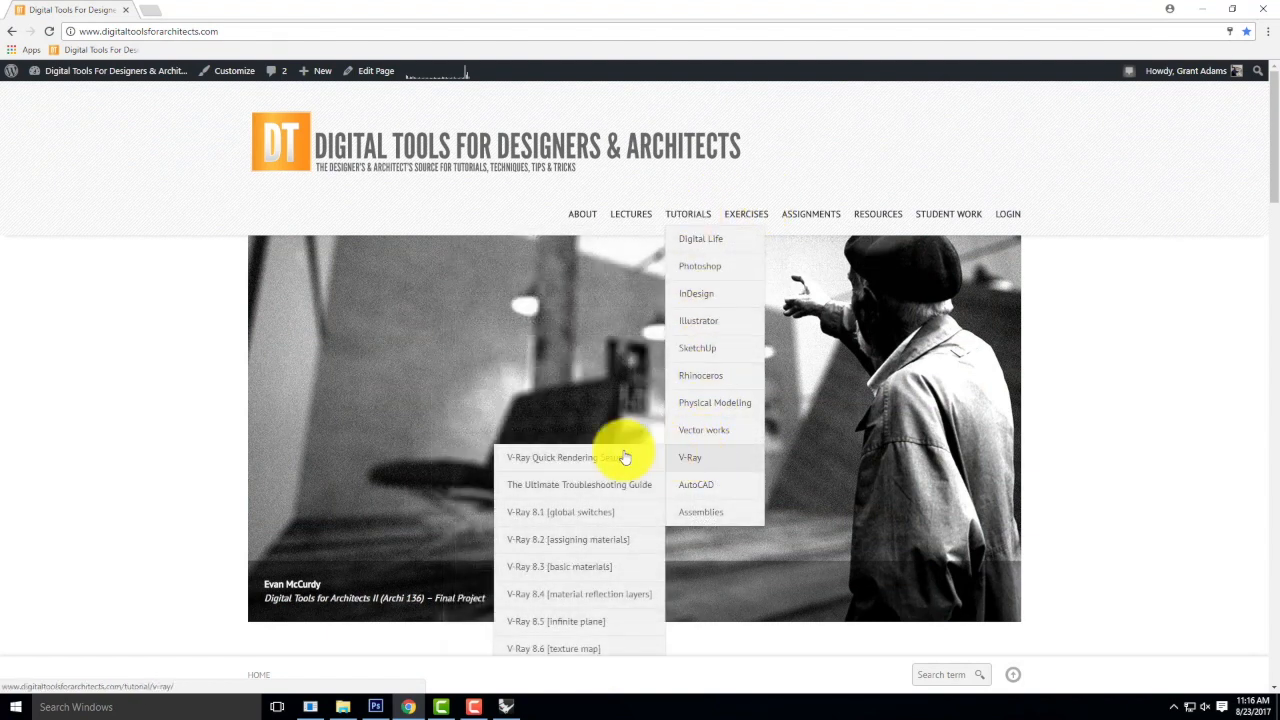
{"action": "left_click", "coordinate": [586, 516]}
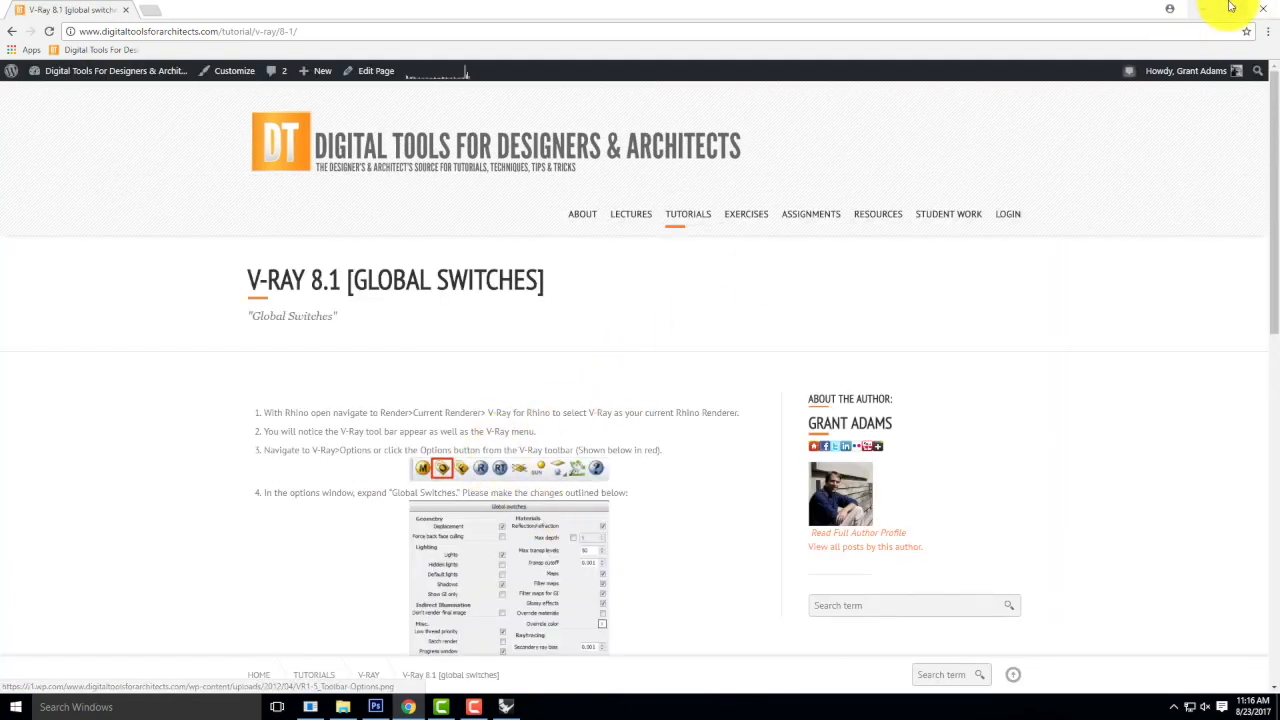
{"action": "left_click", "coordinate": [1202, 8]}
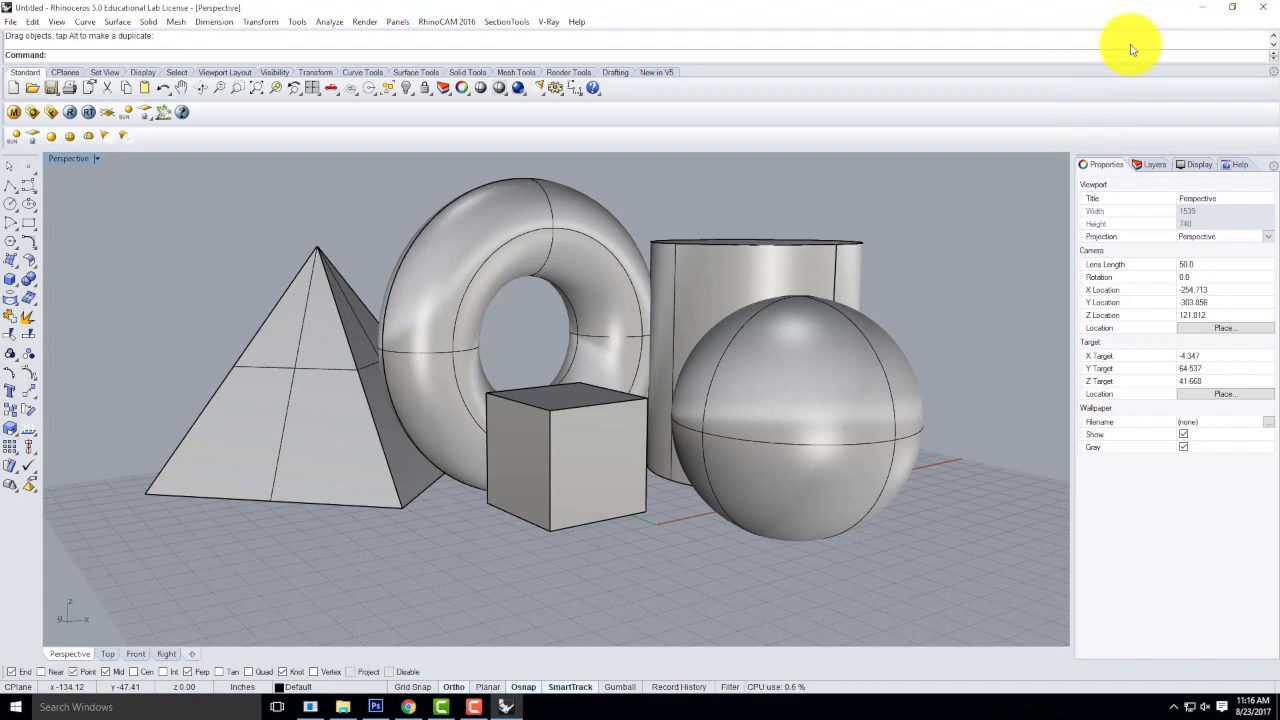
Open the V-Ray option editor and look through the Global switches, System, Camera, Environment and Image sampler settings.
{"action": "left_click", "coordinate": [33, 117]}
{"action": "left_click_drag", "start_coordinate": [682, 190], "coordinate": [617, 187]}
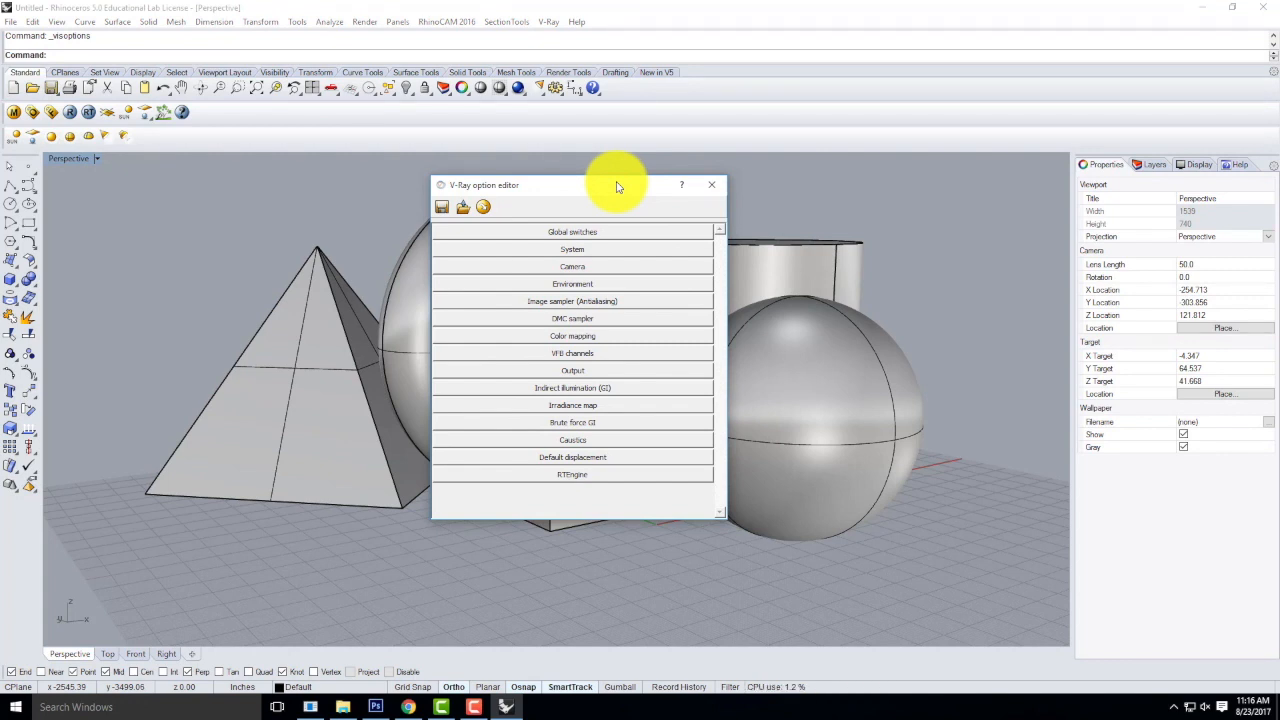
{"action": "left_click", "coordinate": [604, 233]}
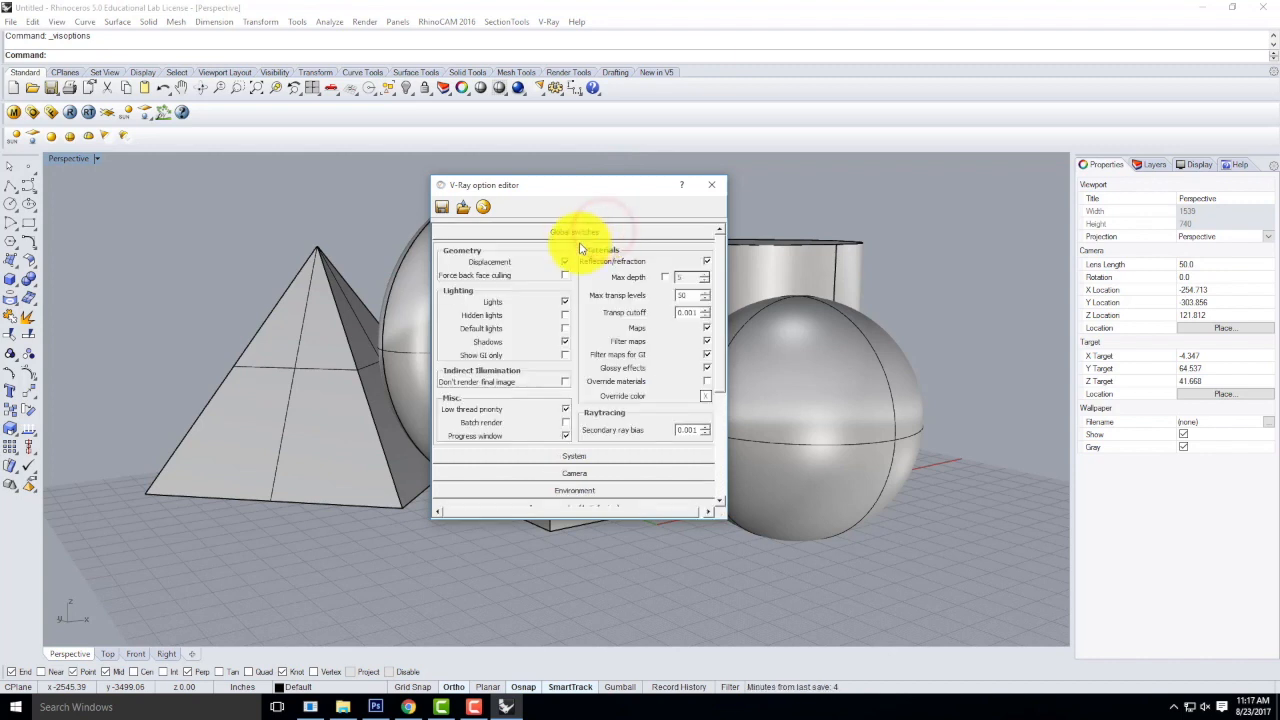
{"action": "left_click", "coordinate": [577, 455]}
{"action": "left_click", "coordinate": [602, 432]}
{"action": "left_click", "coordinate": [581, 318]}
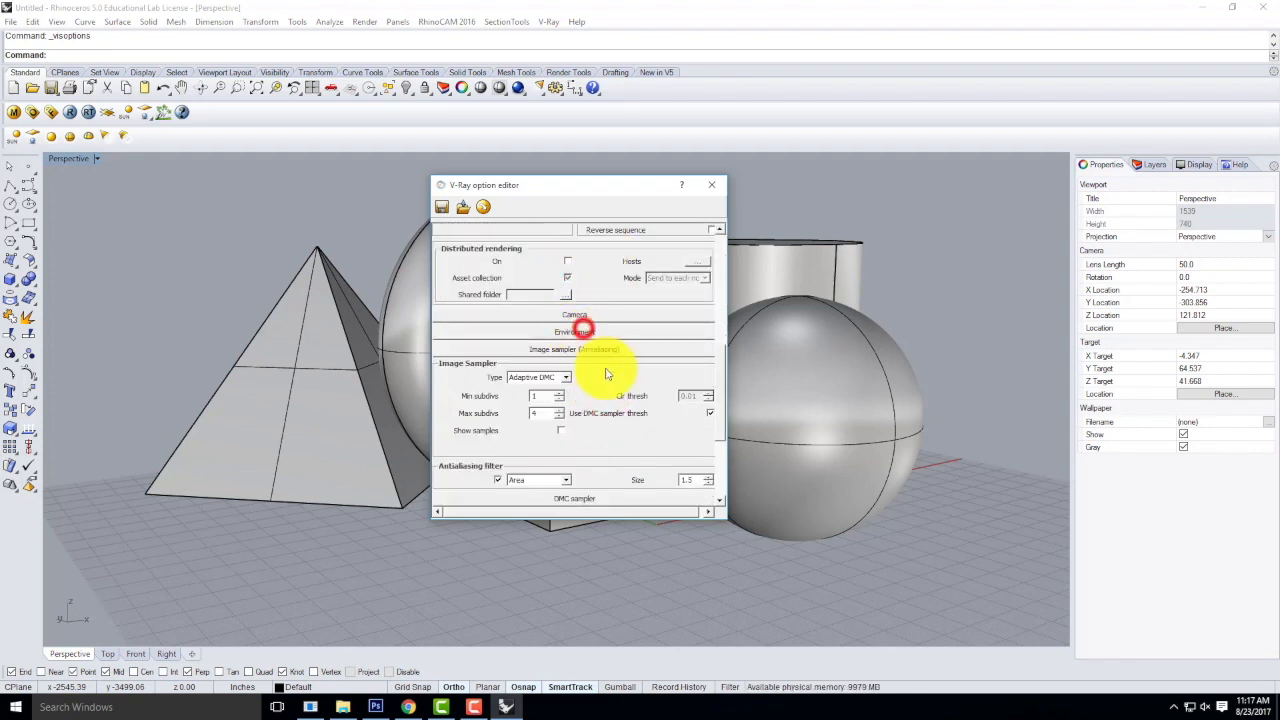
{"action": "scroll", "coordinate": [614, 357], "scroll_direction": "down", "scroll_amount": 2}
{"action": "scroll", "coordinate": [616, 365], "scroll_direction": "up", "scroll_amount": 7}
{"action": "scroll", "coordinate": [616, 367], "scroll_direction": "up", "scroll_amount": 3}
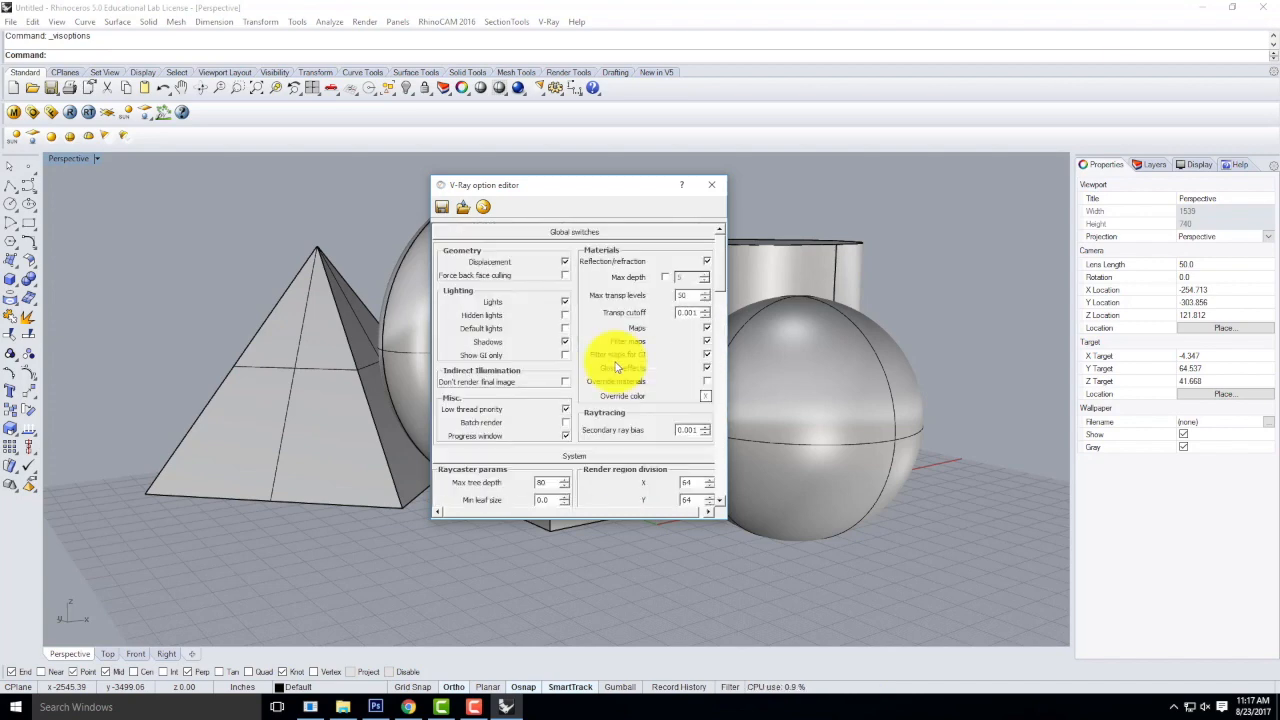
{"action": "scroll", "coordinate": [616, 367], "scroll_direction": "down", "scroll_amount": 20}
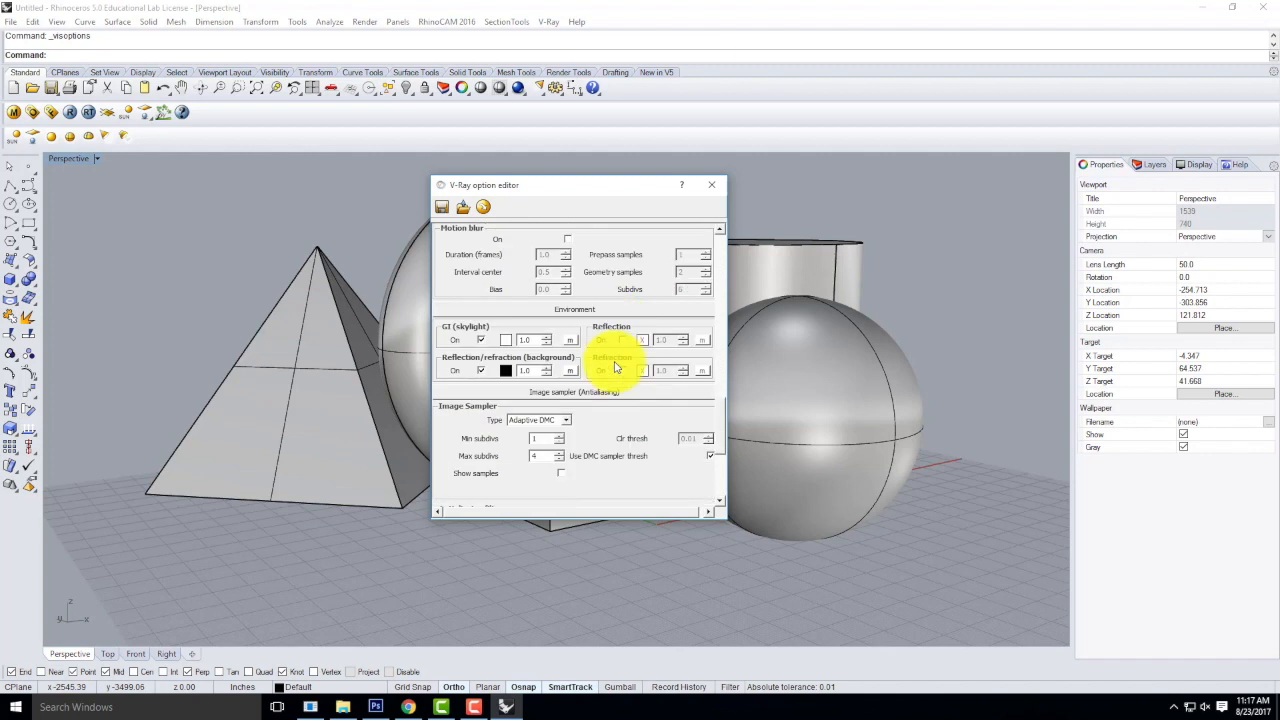
{"action": "scroll", "coordinate": [616, 367], "scroll_direction": "down", "scroll_amount": 4}
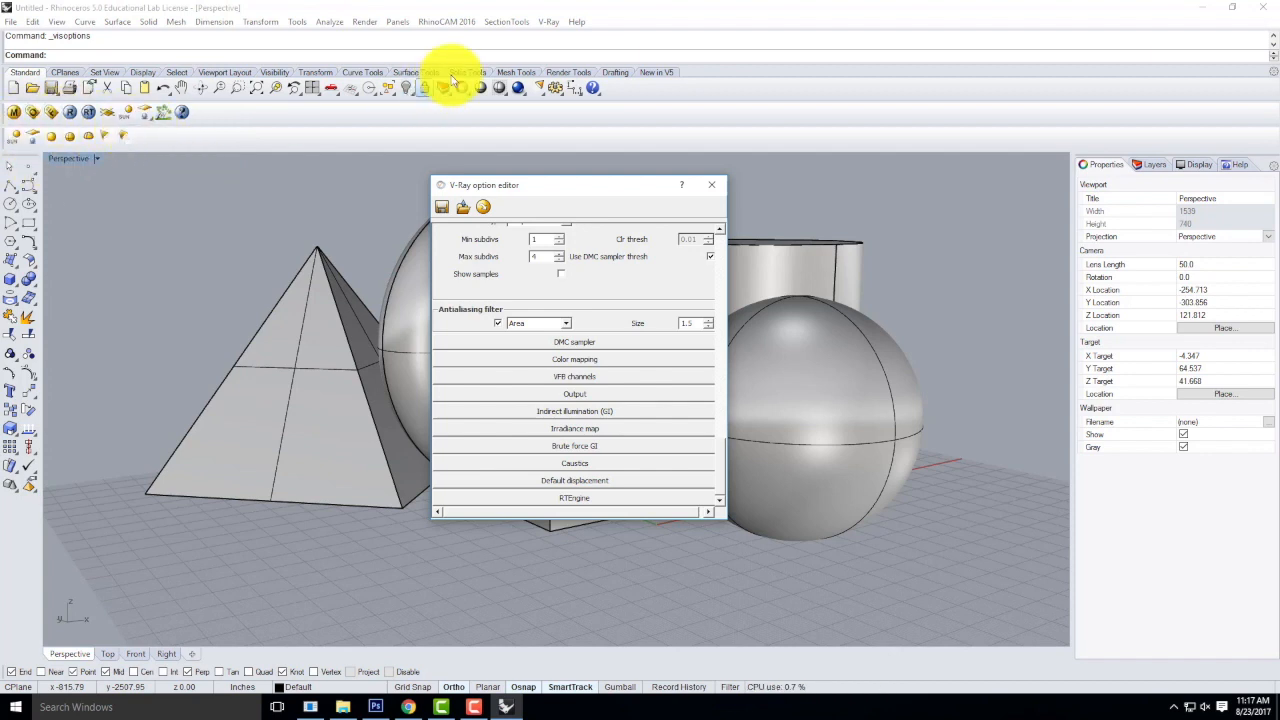
Check which renderer is set as the current renderer and return to the V-Ray option editor.
{"action": "left_click", "coordinate": [548, 21]}
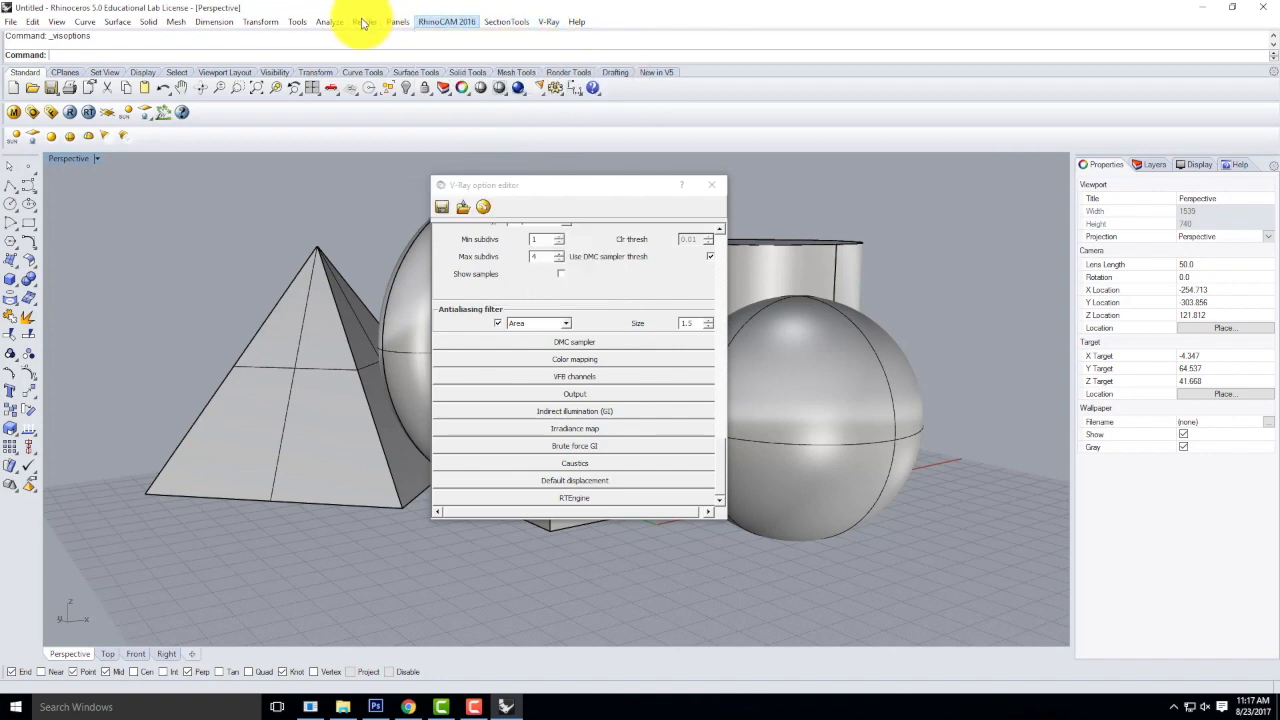
{"action": "mouse_move", "coordinate": [364, 22]}
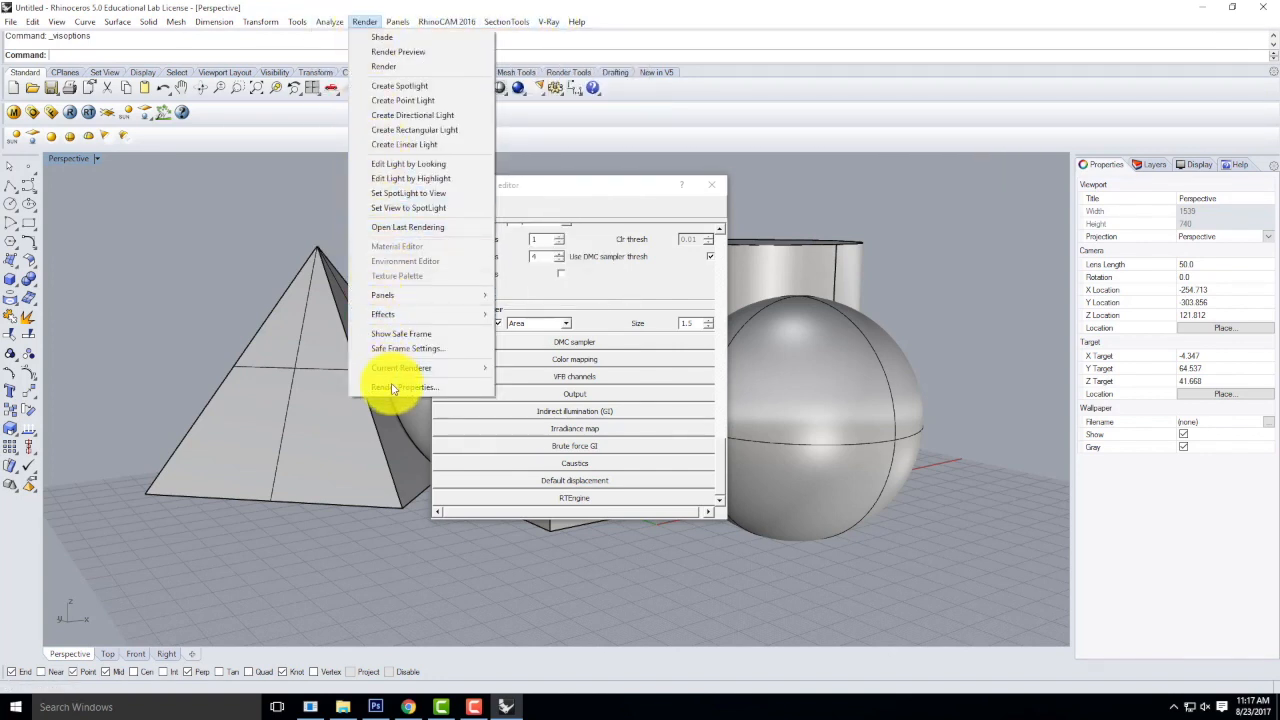
{"action": "mouse_move", "coordinate": [480, 368]}
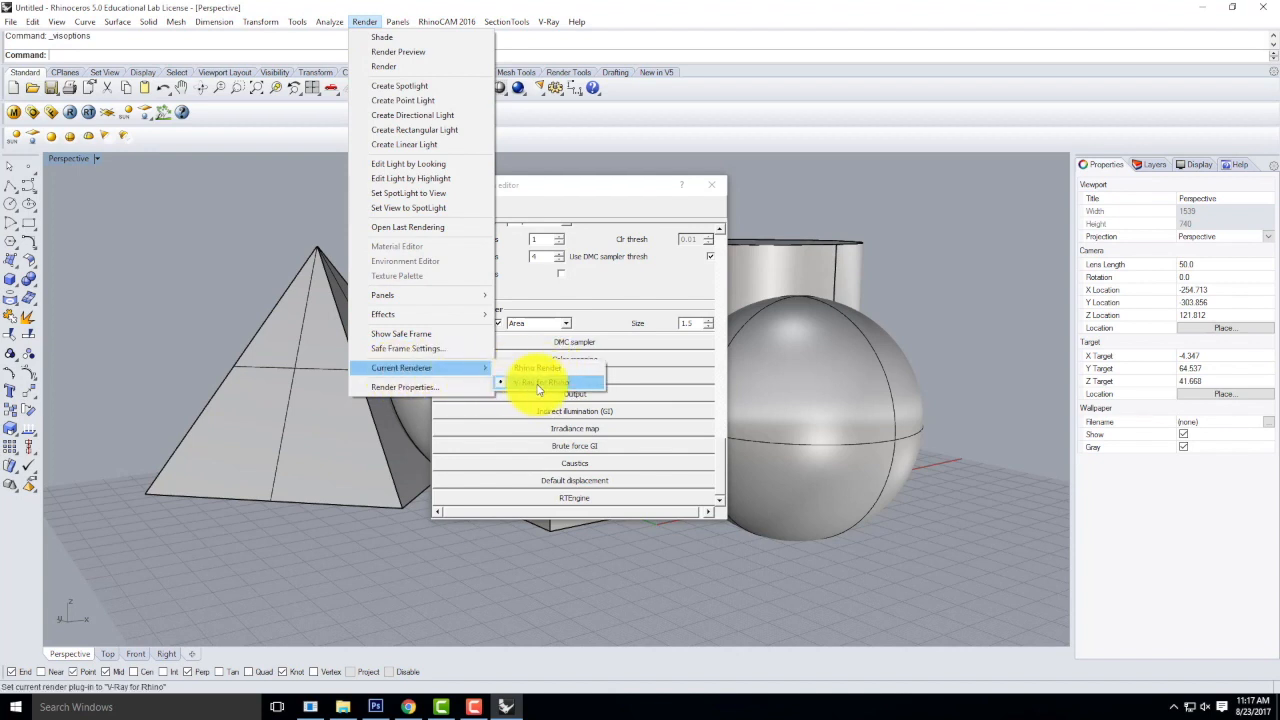
{"action": "left_click", "coordinate": [596, 185]}
Collapse all the expanded sections of the V-Ray option editor, from Image sampler up to Global switches.
{"action": "scroll", "coordinate": [573, 362], "scroll_direction": "up", "scroll_amount": 4}
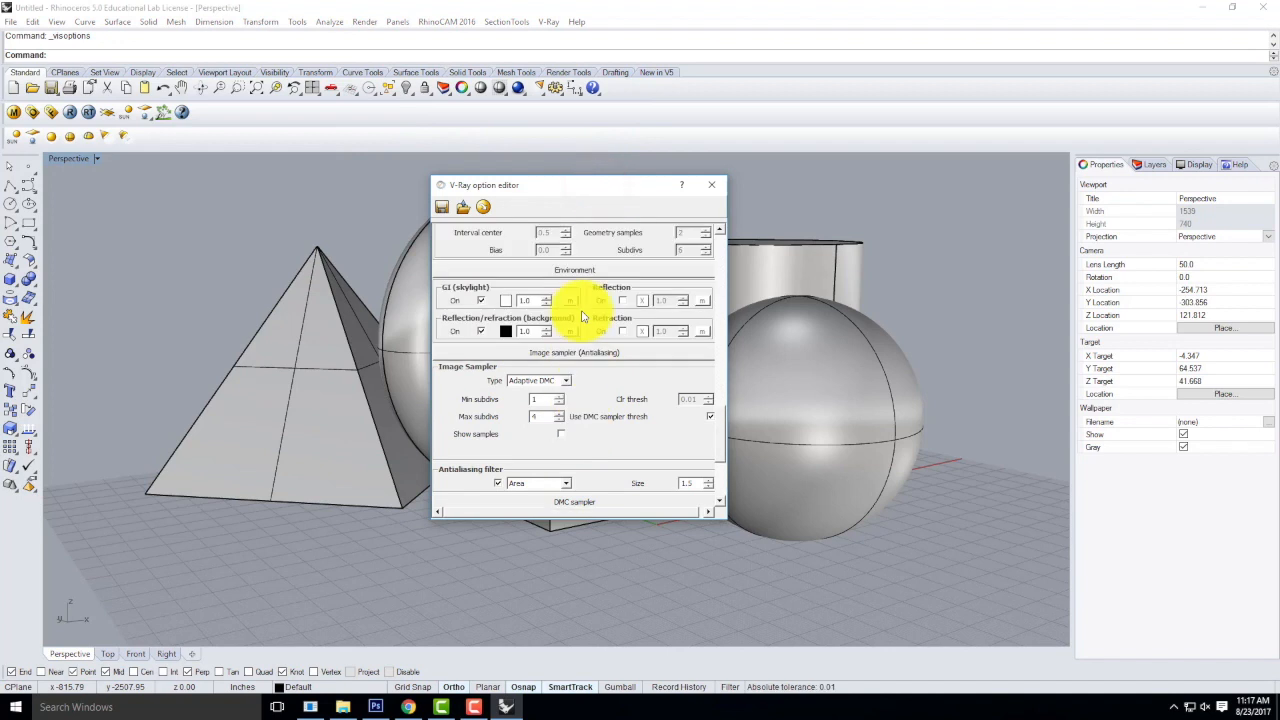
{"action": "left_click", "coordinate": [593, 394]}
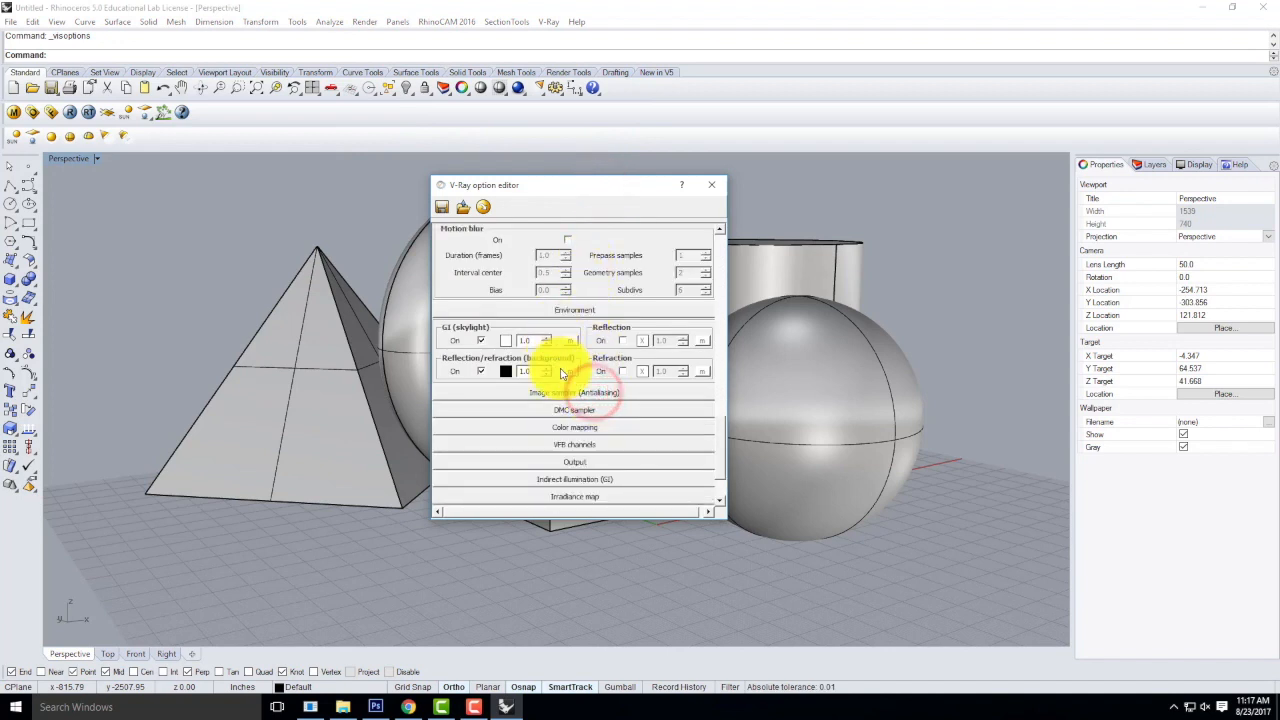
{"action": "scroll", "coordinate": [588, 330], "scroll_direction": "up", "scroll_amount": 1}
{"action": "left_click", "coordinate": [584, 350]}
{"action": "scroll", "coordinate": [577, 350], "scroll_direction": "up", "scroll_amount": 4}
{"action": "scroll", "coordinate": [577, 350], "scroll_direction": "up", "scroll_amount": 1}
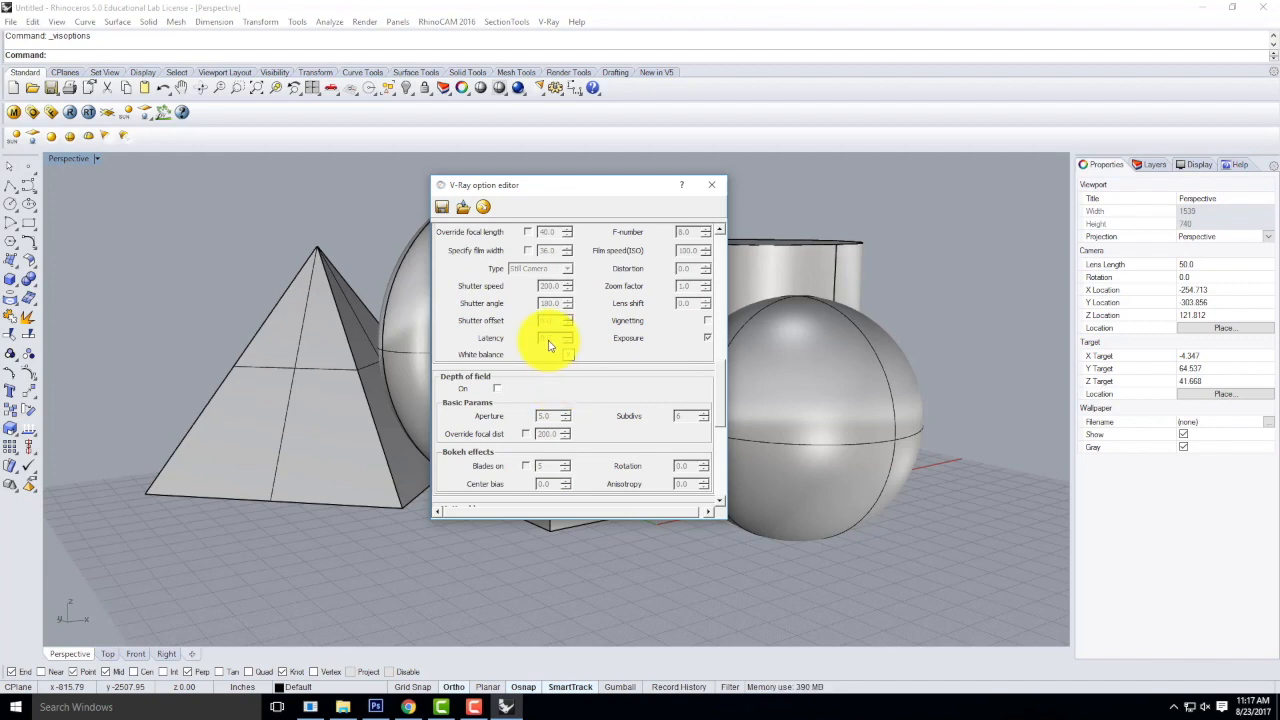
{"action": "scroll", "coordinate": [707, 300], "scroll_direction": "up", "scroll_amount": 2}
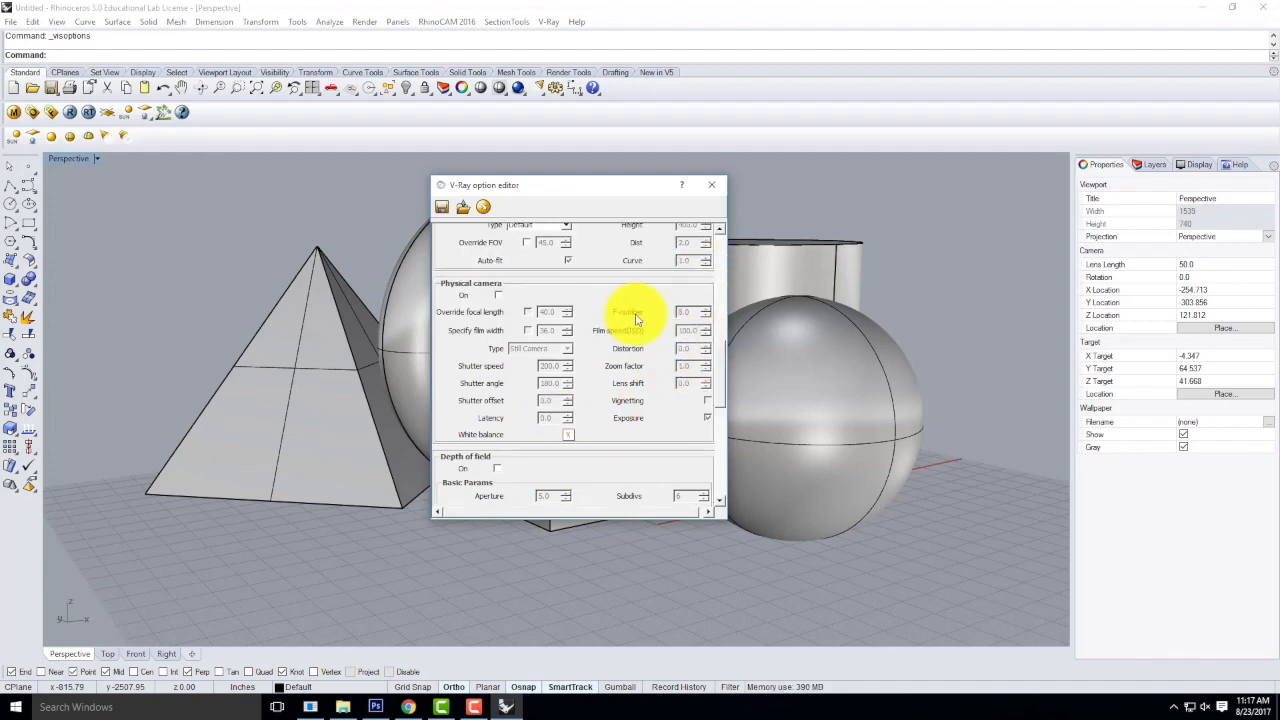
{"action": "scroll", "coordinate": [638, 314], "scroll_direction": "up", "scroll_amount": 4}
{"action": "scroll", "coordinate": [630, 316], "scroll_direction": "up", "scroll_amount": 6}
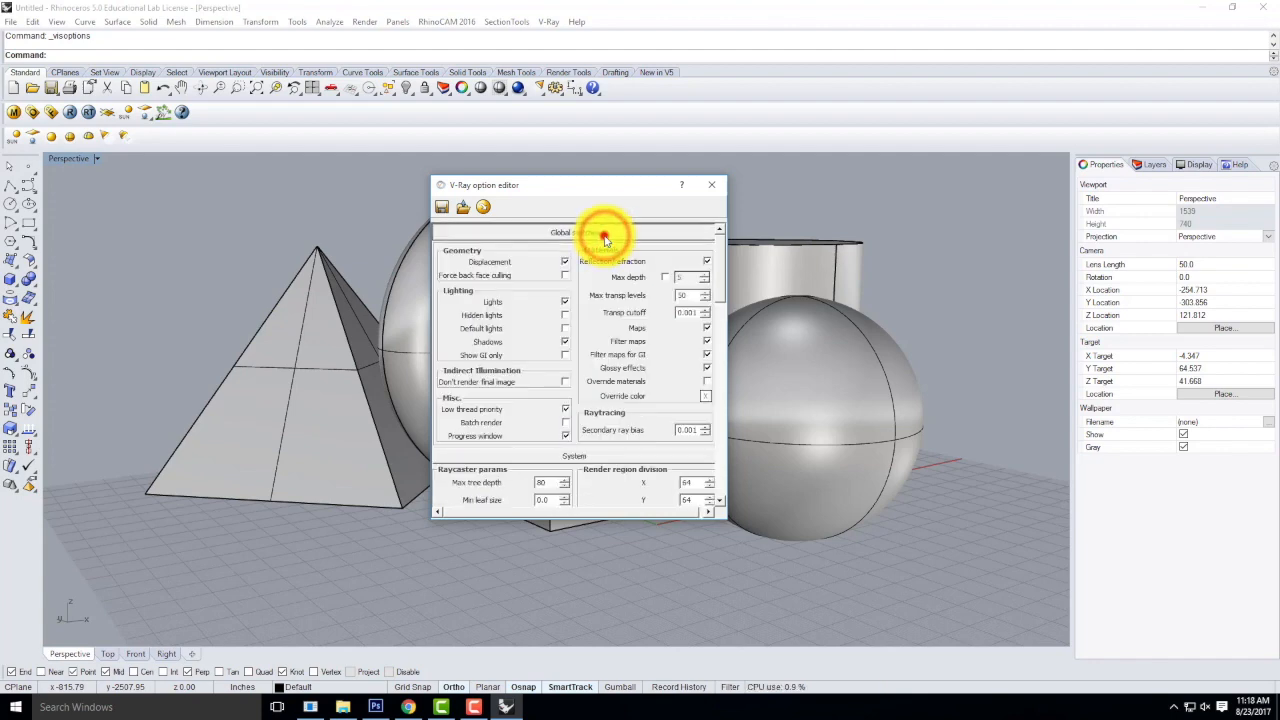
{"action": "left_click", "coordinate": [604, 234]}
{"action": "left_click", "coordinate": [604, 250]}
{"action": "left_click", "coordinate": [596, 267]}
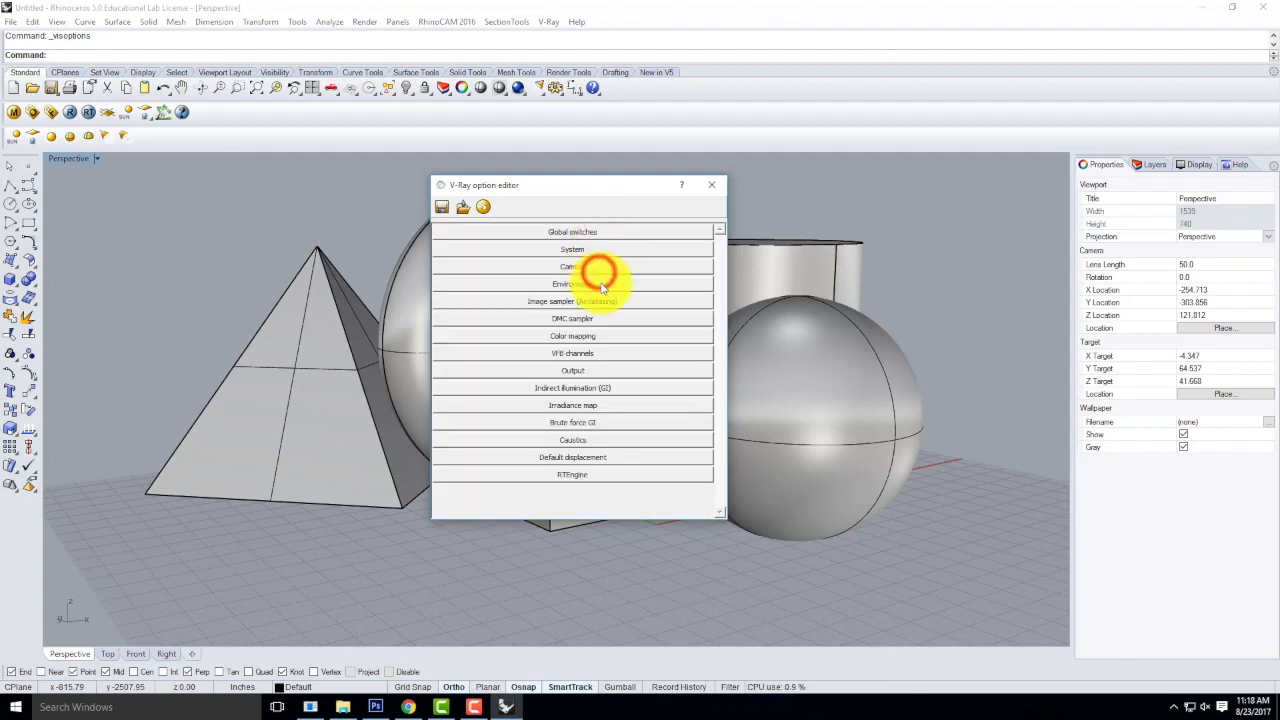
Examine the Global switches, including Shadows, Low thread priority and Override materials, and close the V-Ray option editor.
{"action": "left_click", "coordinate": [571, 233]}
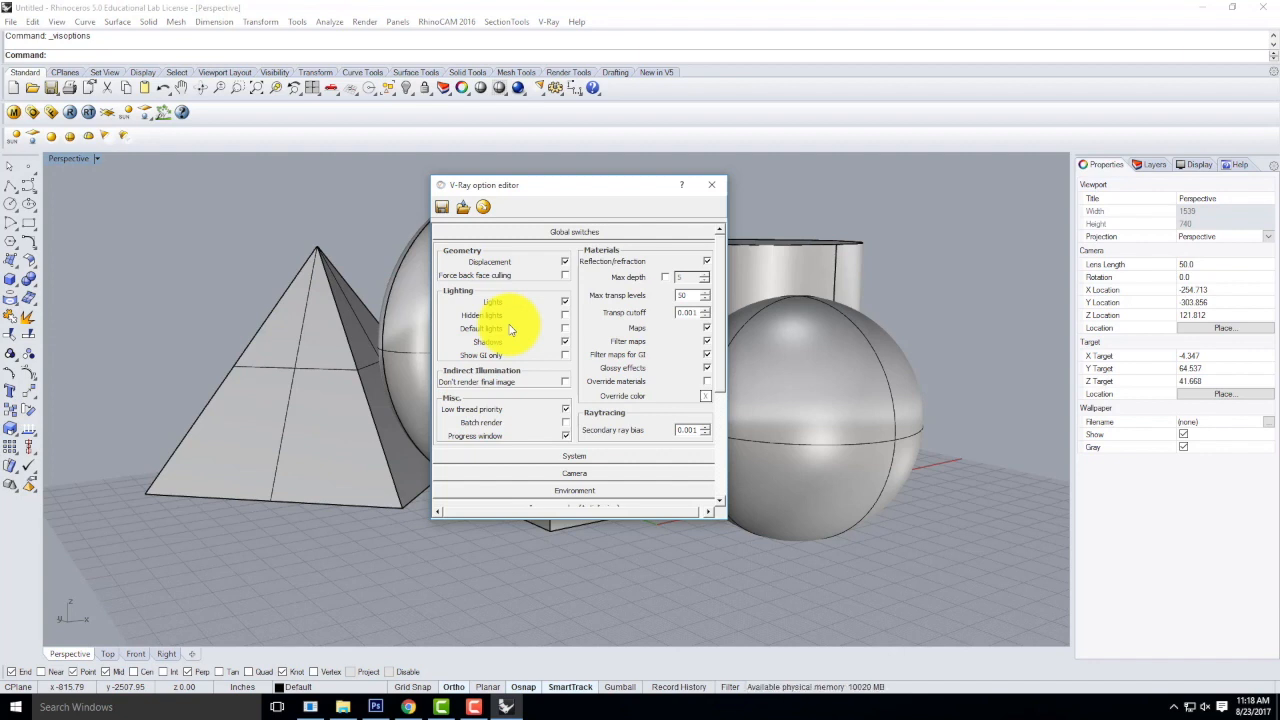
{"action": "left_click", "coordinate": [563, 342]}
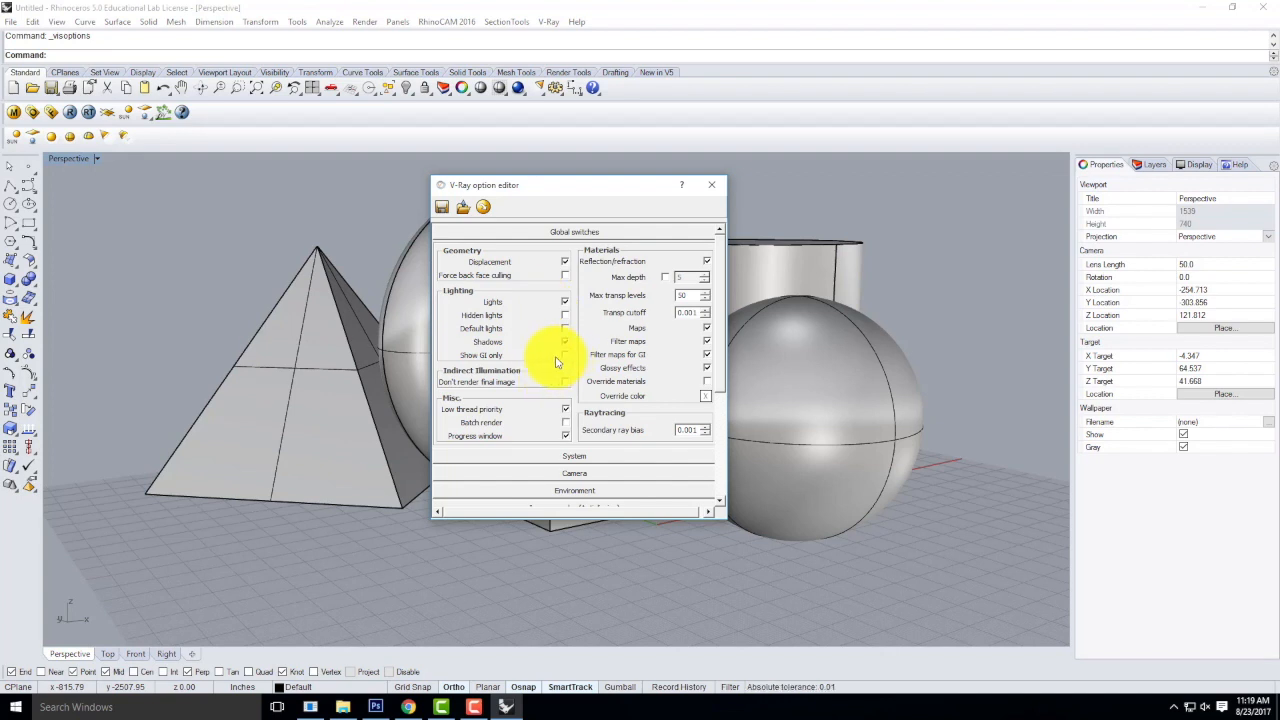
{"action": "left_click", "coordinate": [565, 341]}
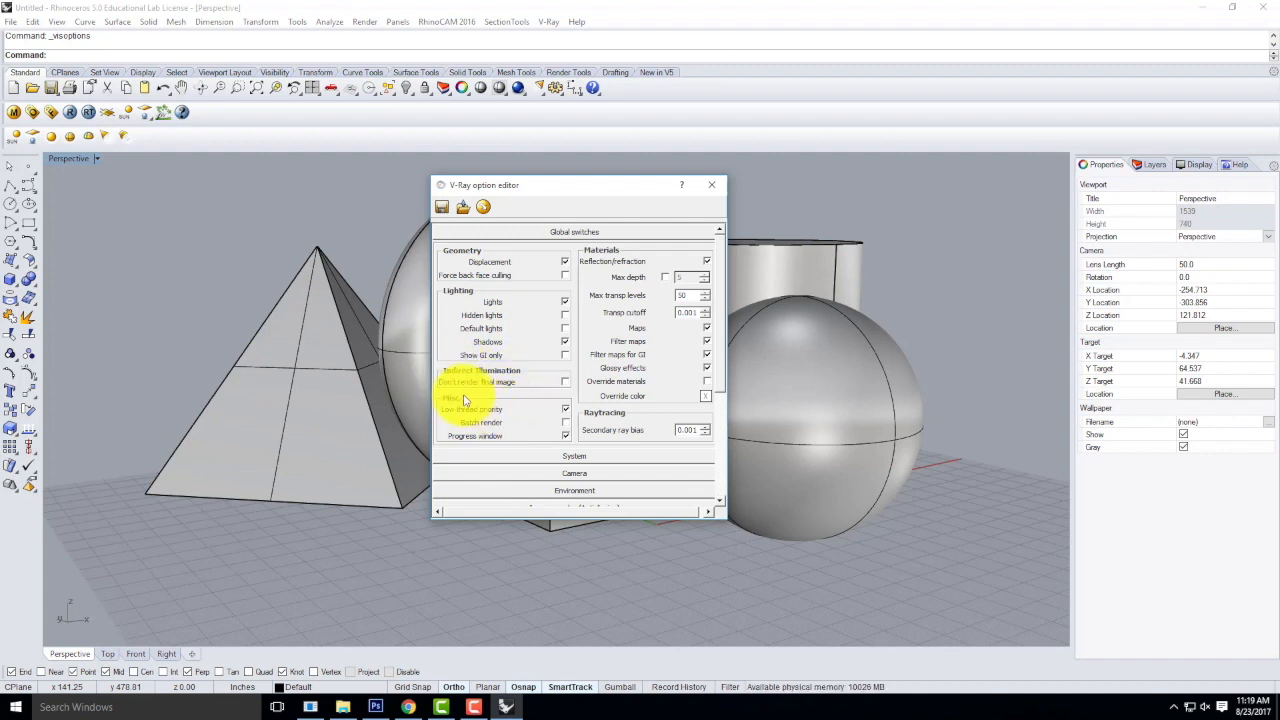
{"action": "left_click", "coordinate": [566, 410]}
{"action": "left_click", "coordinate": [566, 410]}
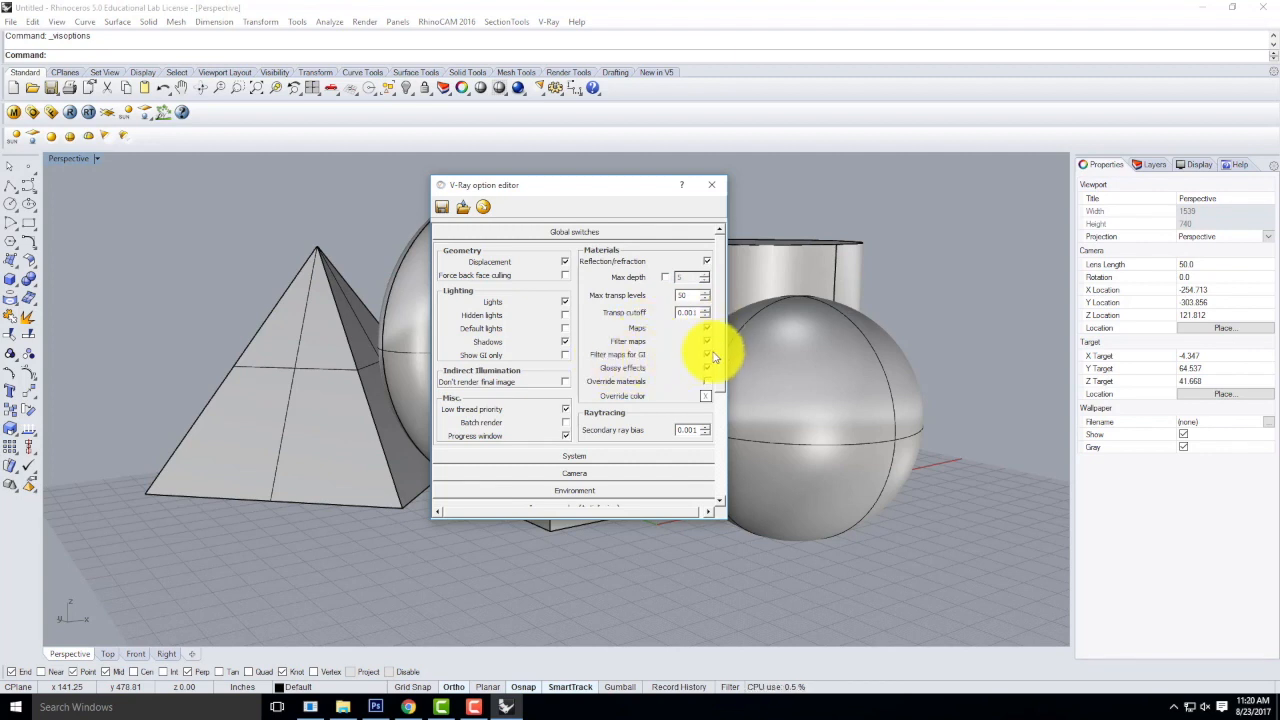
{"action": "left_click", "coordinate": [706, 383]}
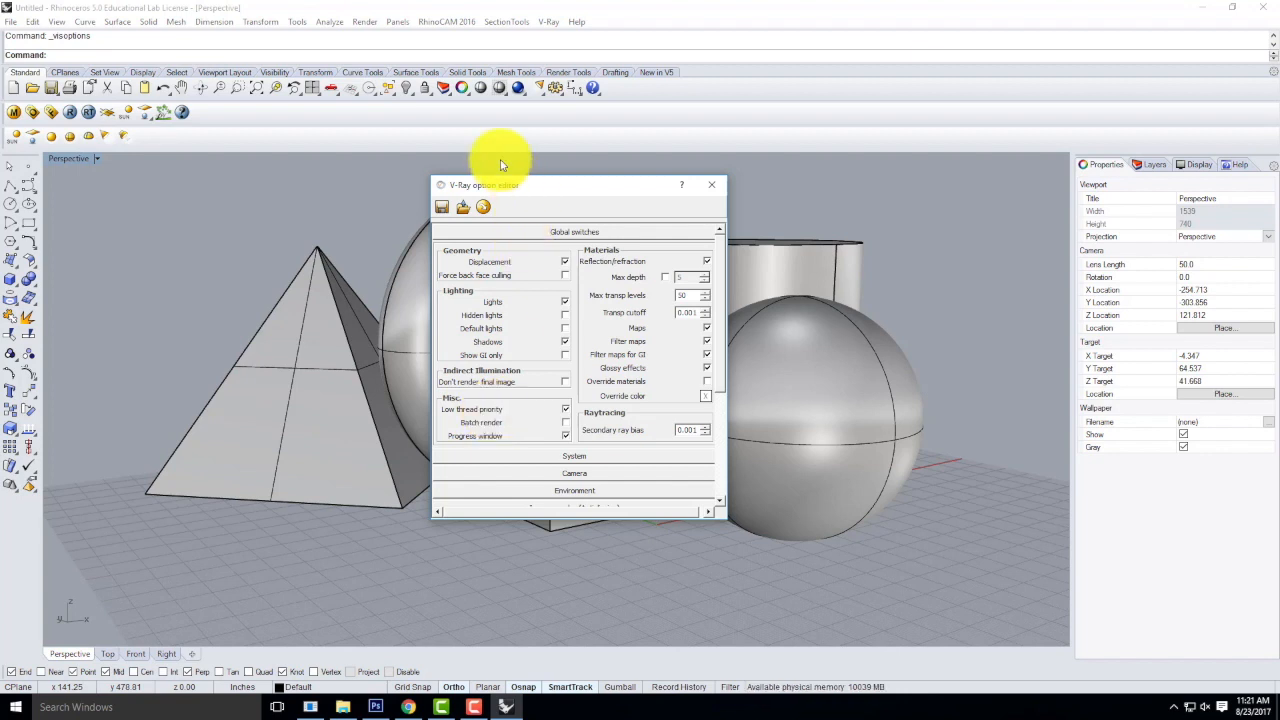
{"action": "left_click", "coordinate": [709, 184]}
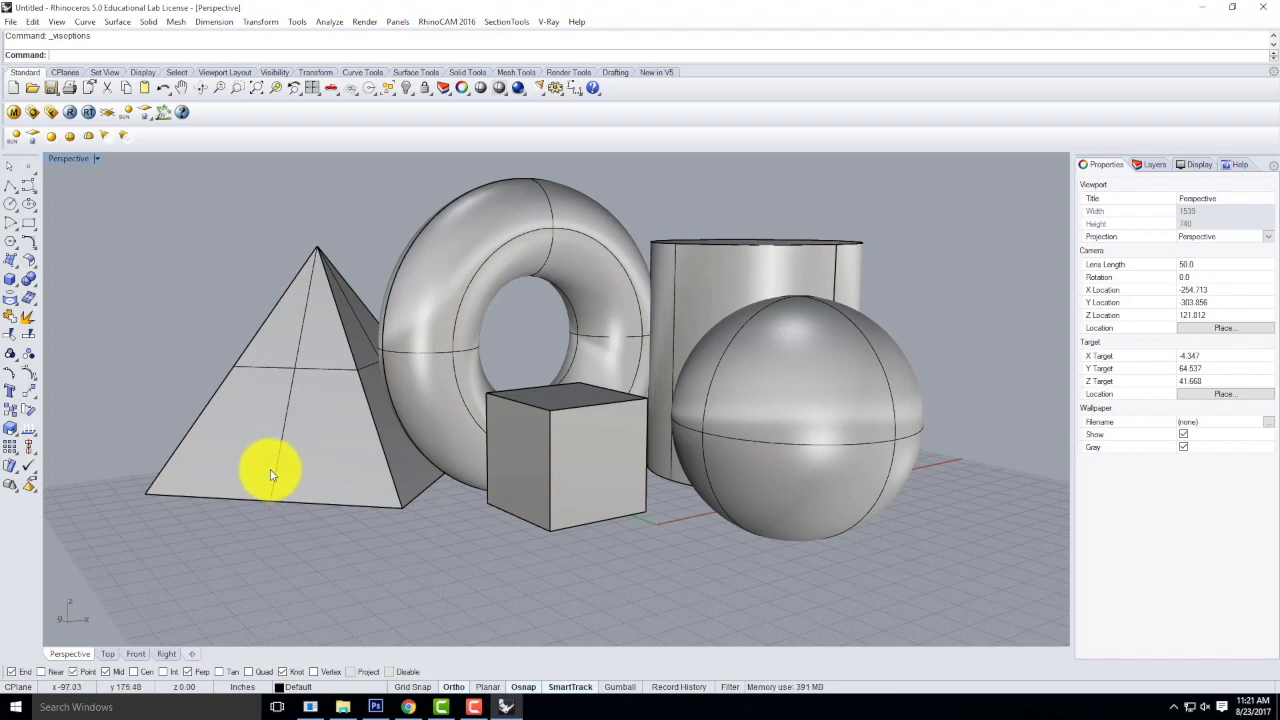
Make Layer 02 the current layer and rename it "Ifinite Plane".
{"action": "left_click", "coordinate": [1155, 166]}
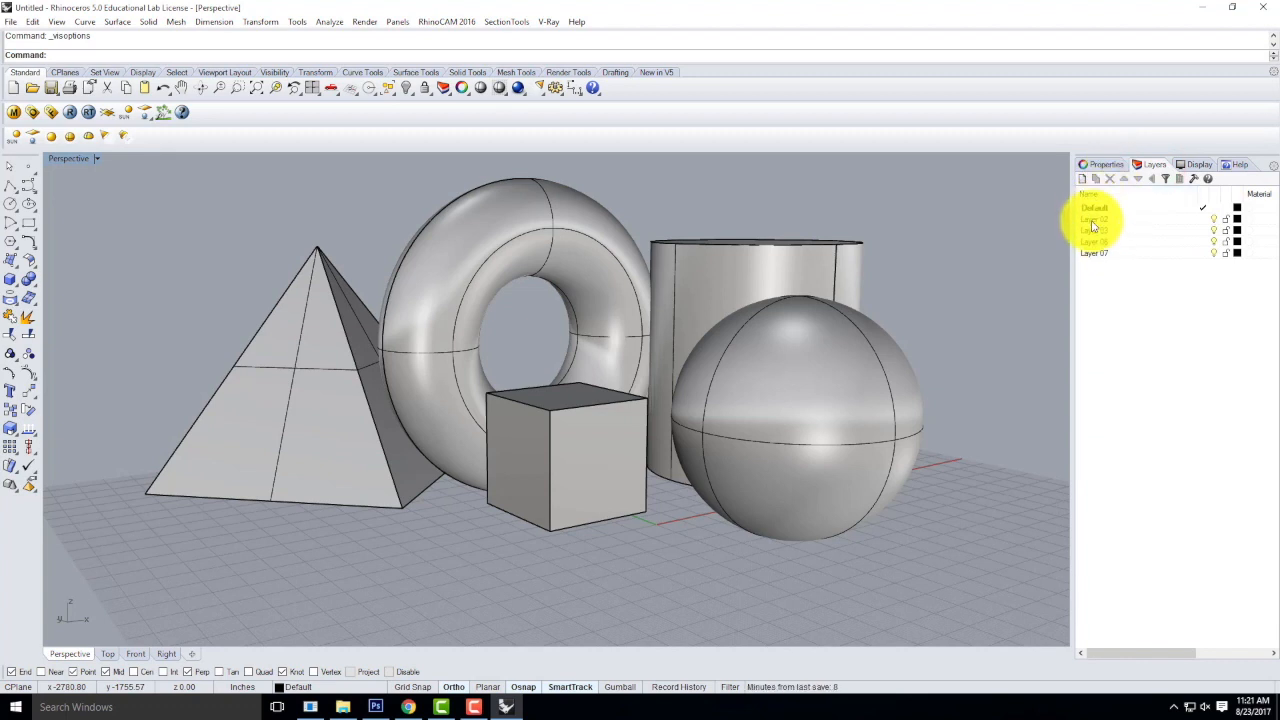
{"action": "left_click", "coordinate": [1093, 222]}
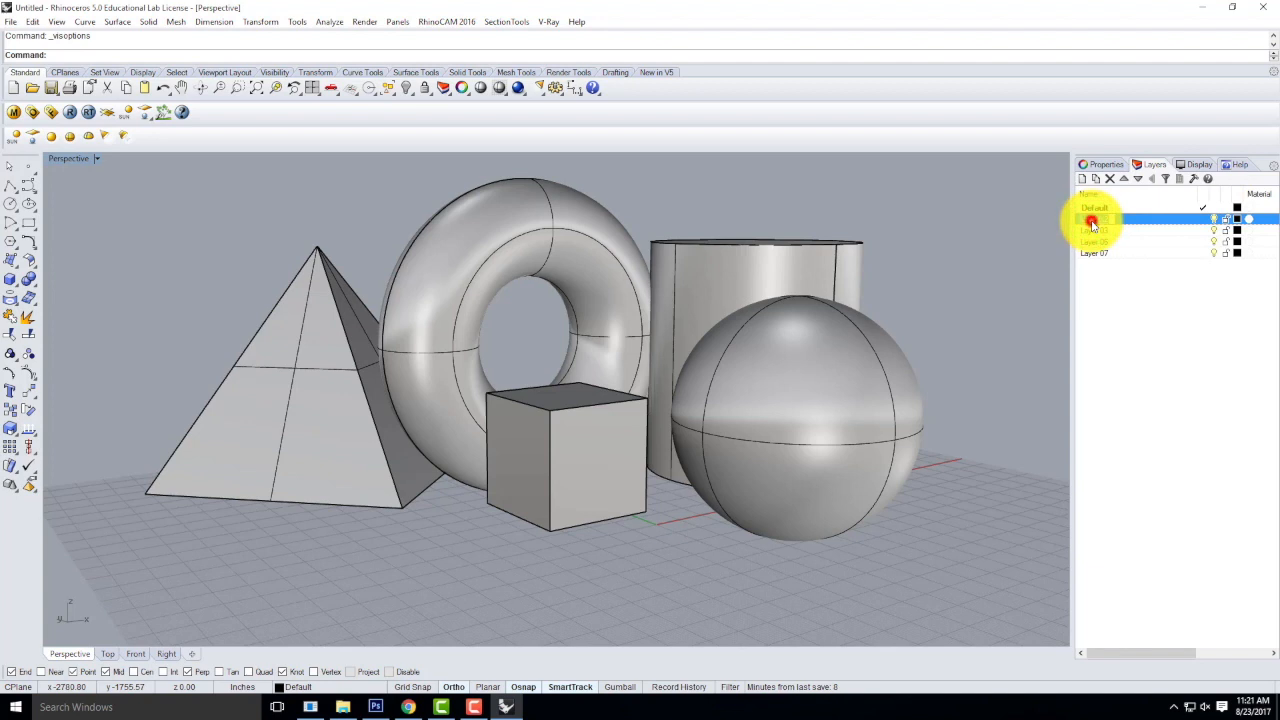
{"action": "double_click", "coordinate": [1128, 220]}
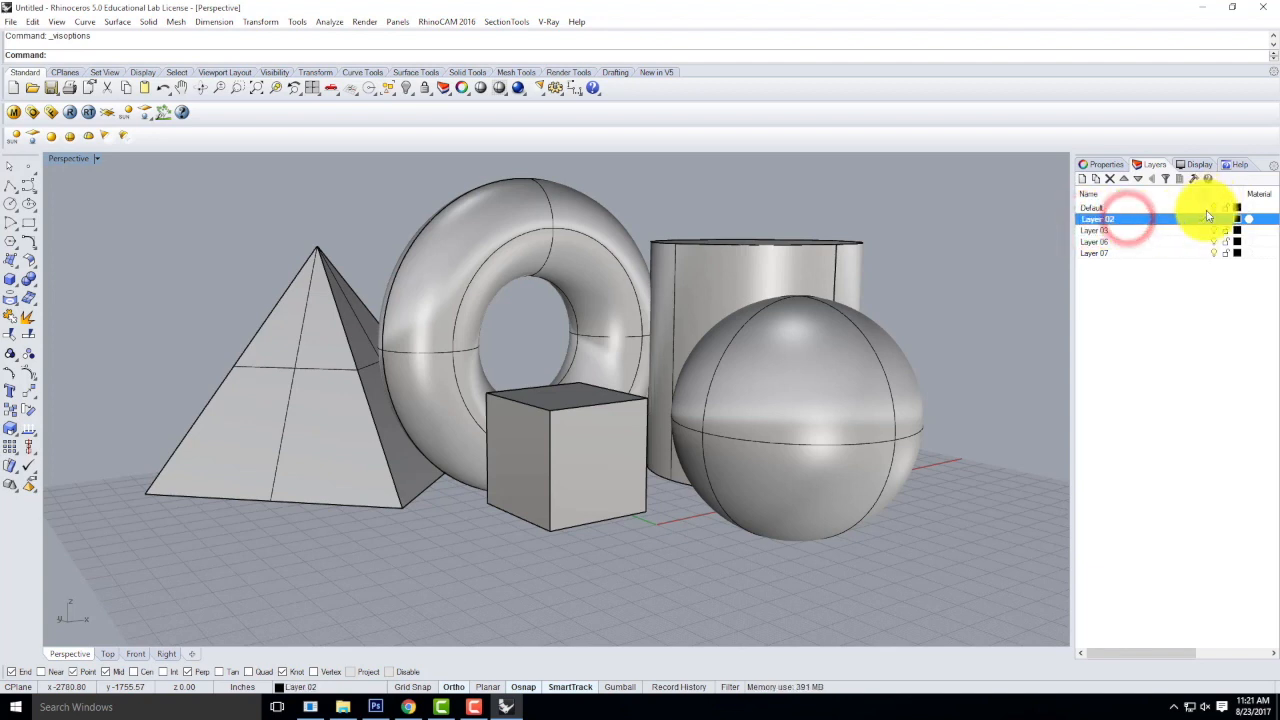
{"action": "left_click", "coordinate": [1095, 220]}
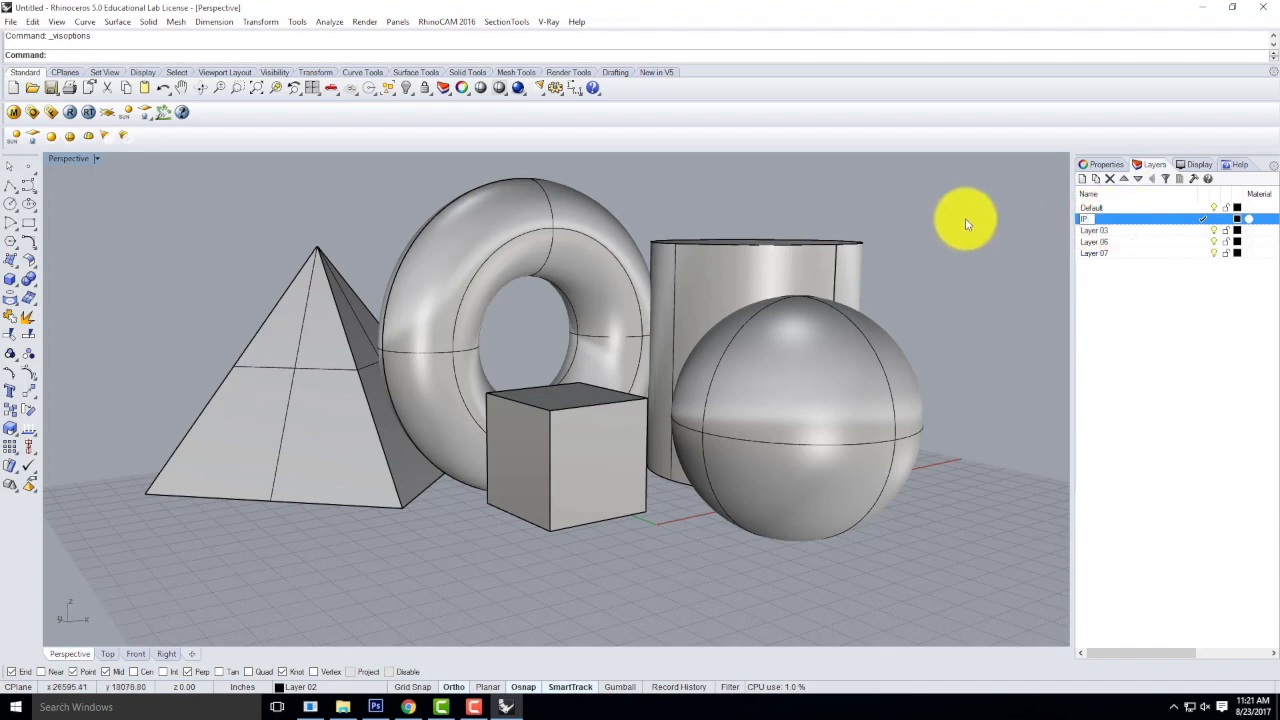
{"action": "key", "text": "BackSpace"}
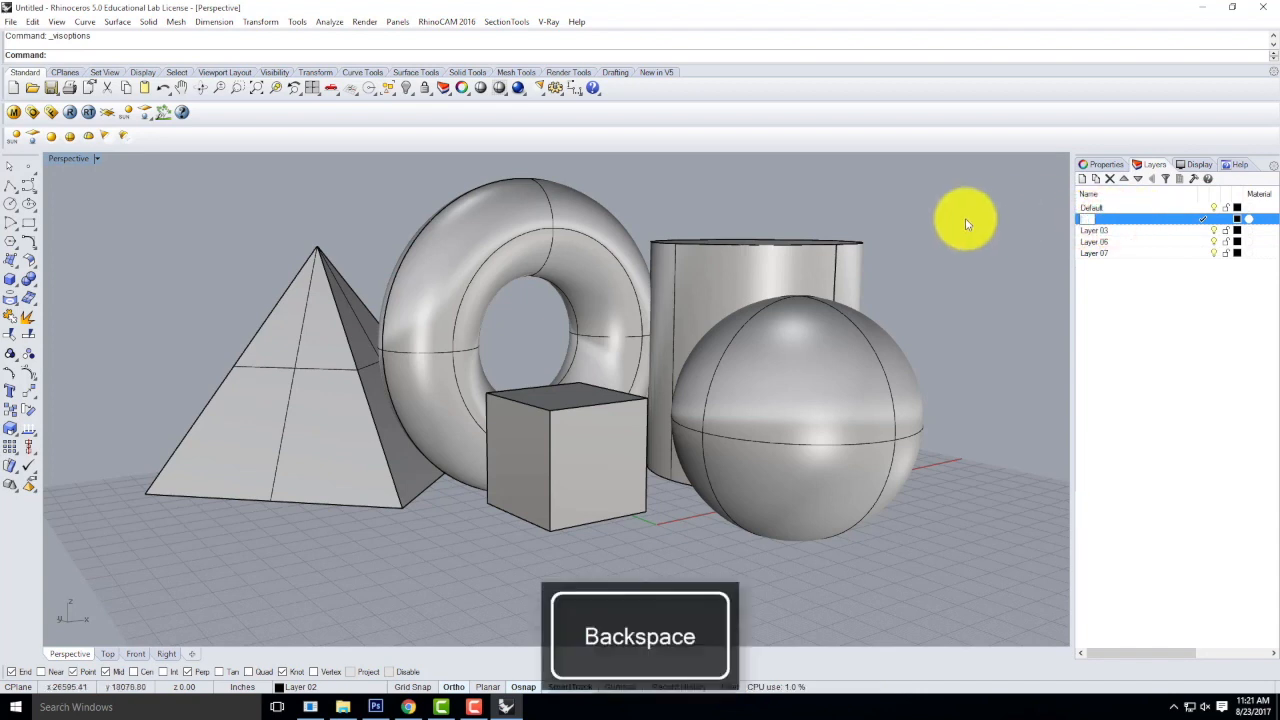
{"action": "type", "text": "Finite Plane"}
{"action": "key", "text": "Return"}
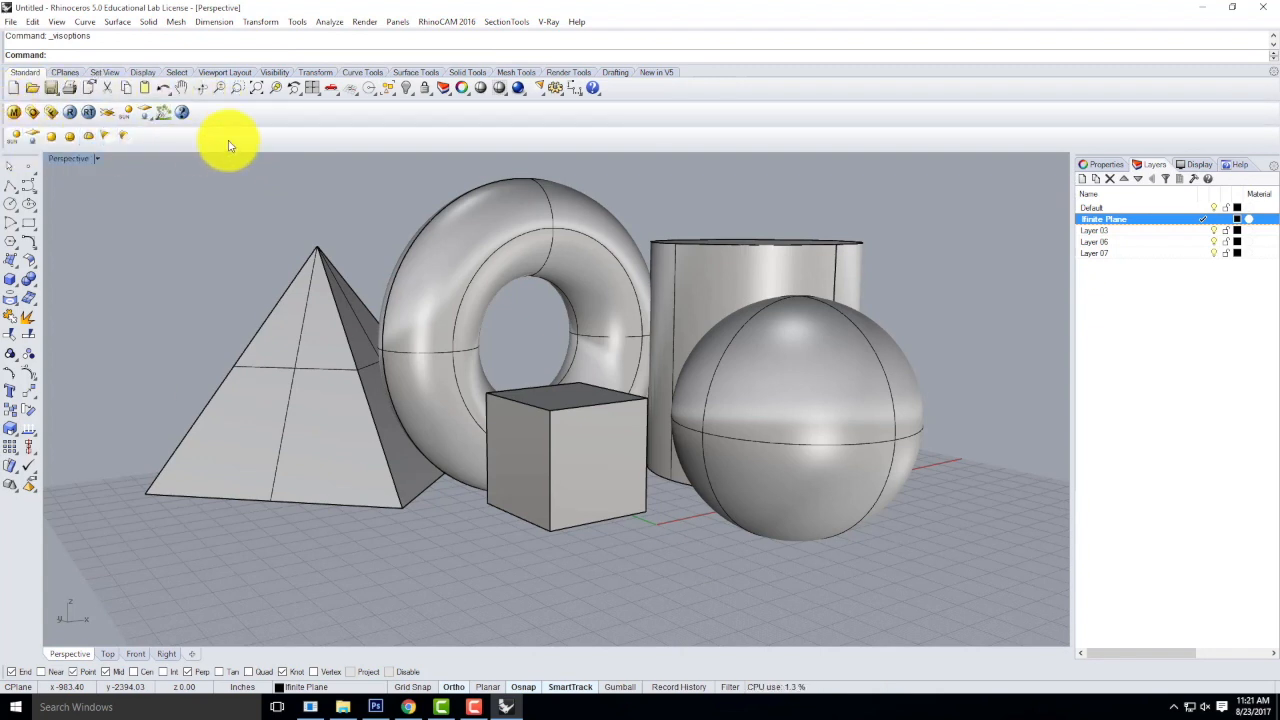
Add a V-Ray infinite plane beneath the solids and select it.
{"action": "left_click", "coordinate": [110, 113]}
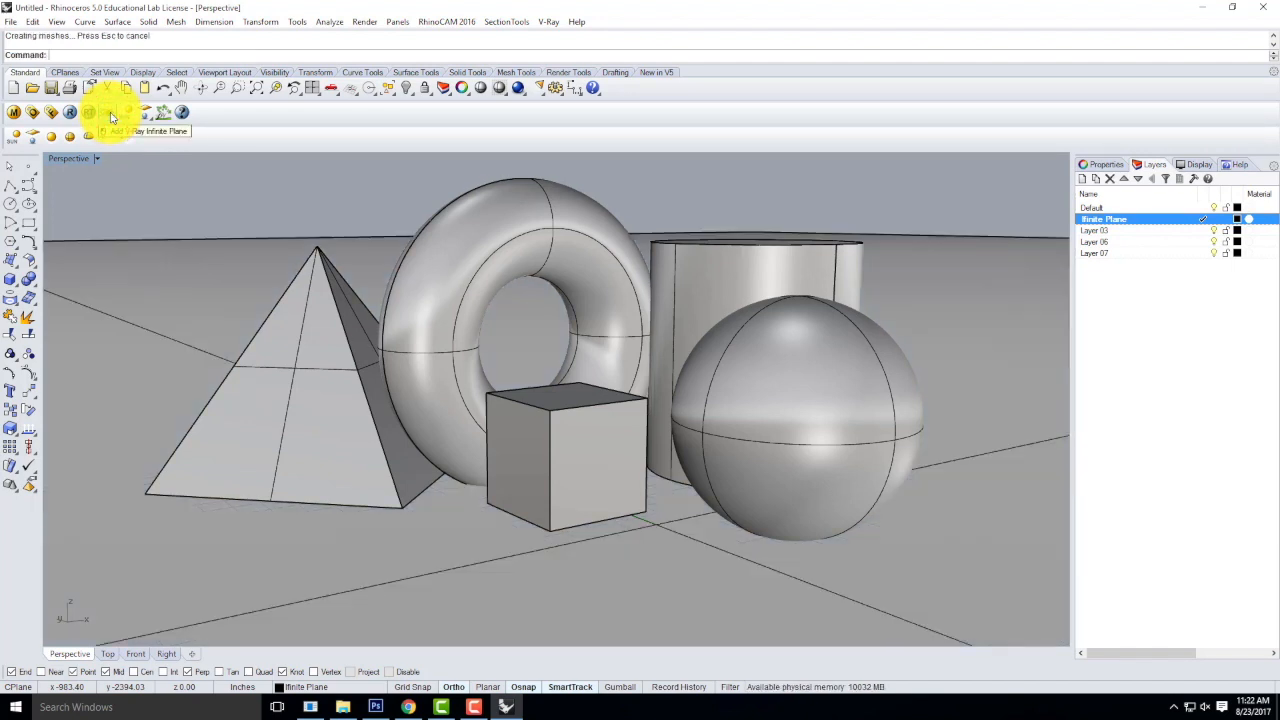
{"action": "left_click", "coordinate": [120, 335]}
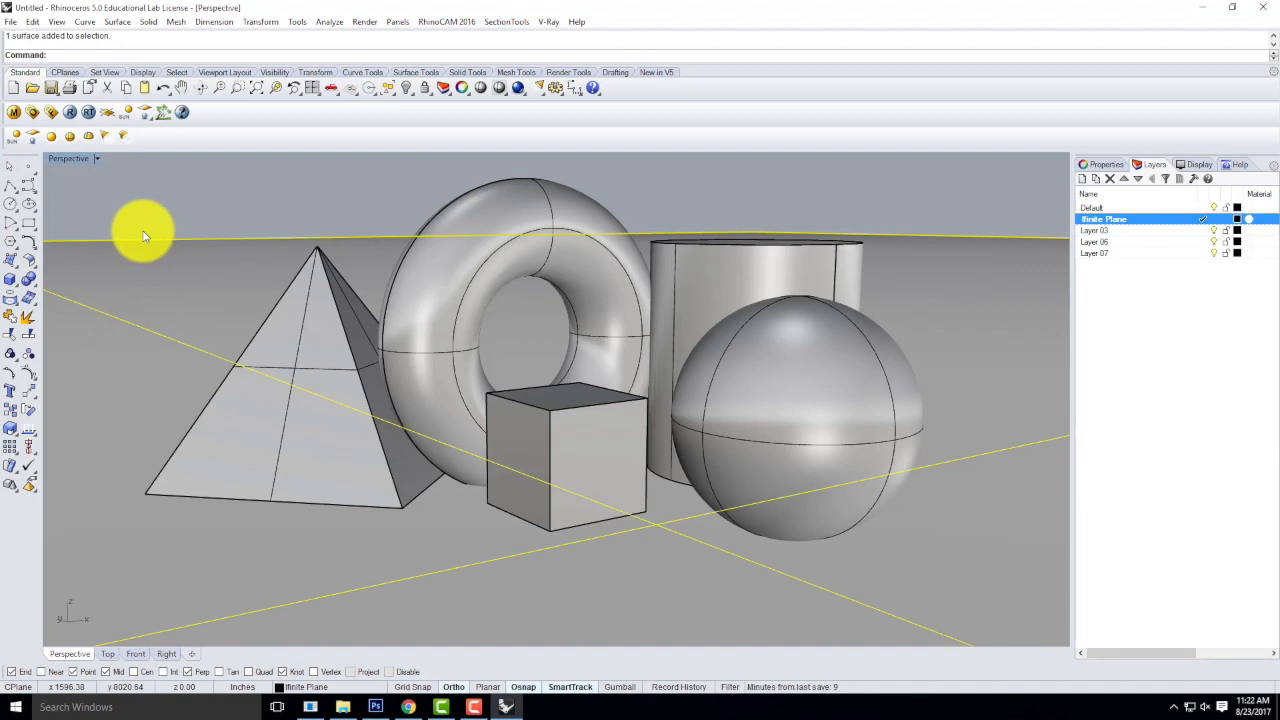
Examine the infinite plane's full extent in the maximized Top view, return to the Perspective view, and select the plane.
{"action": "double_click", "coordinate": [64, 158]}
{"action": "double_click", "coordinate": [58, 158]}
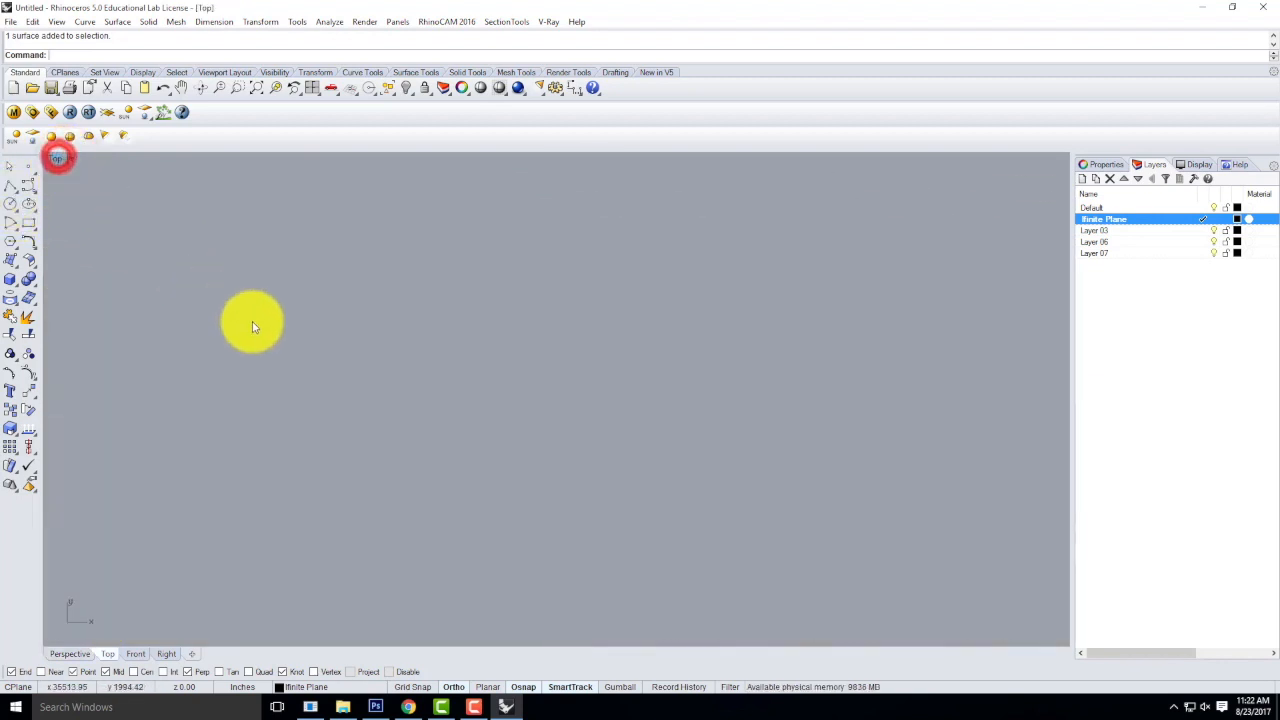
{"action": "key", "text": "Return"}
{"action": "type", "text": "e"}
{"action": "key", "text": "Return"}
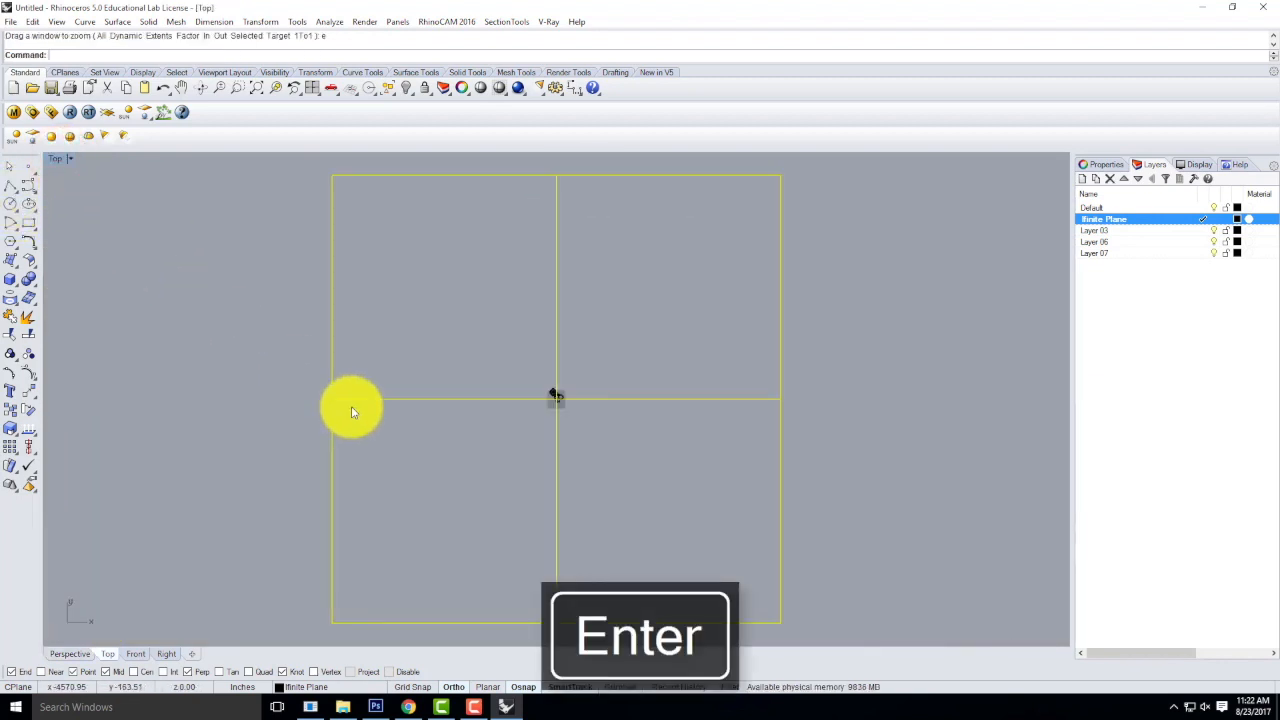
{"action": "left_click", "coordinate": [846, 362]}
{"action": "scroll", "coordinate": [555, 396], "scroll_direction": "up", "scroll_amount": 20}
{"action": "key", "text": "Return"}
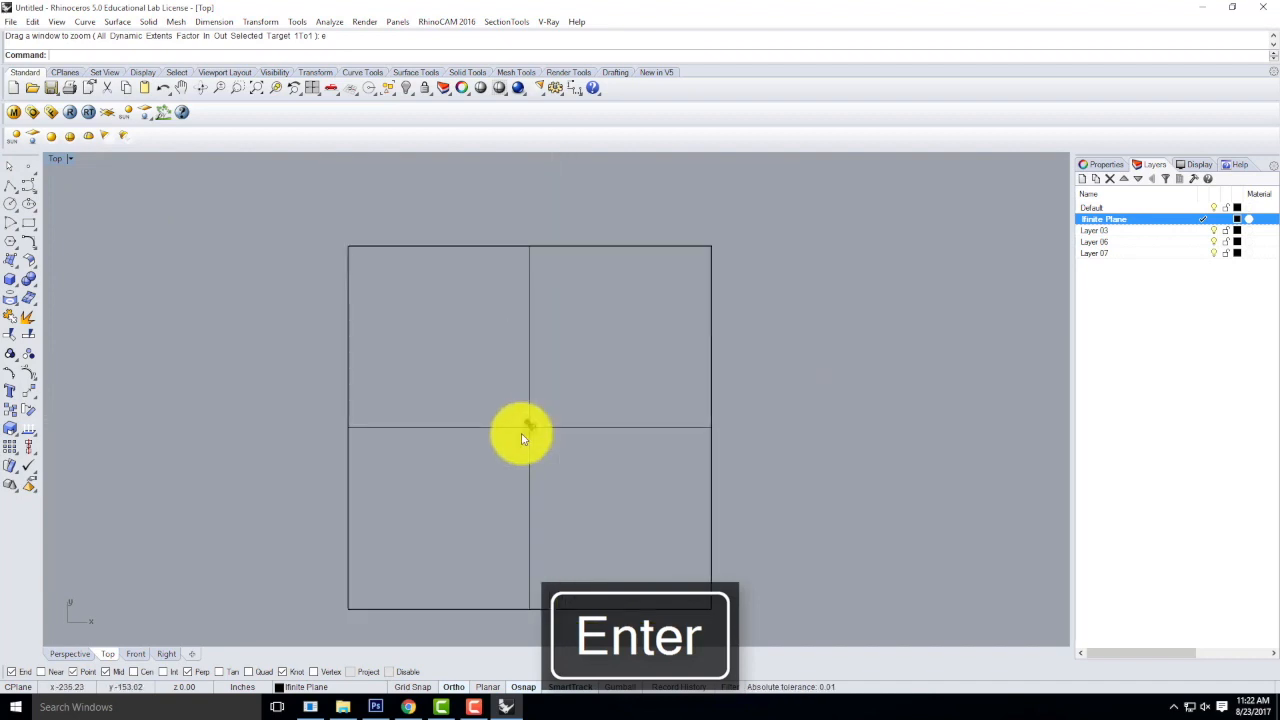
{"action": "left_click", "coordinate": [632, 428]}
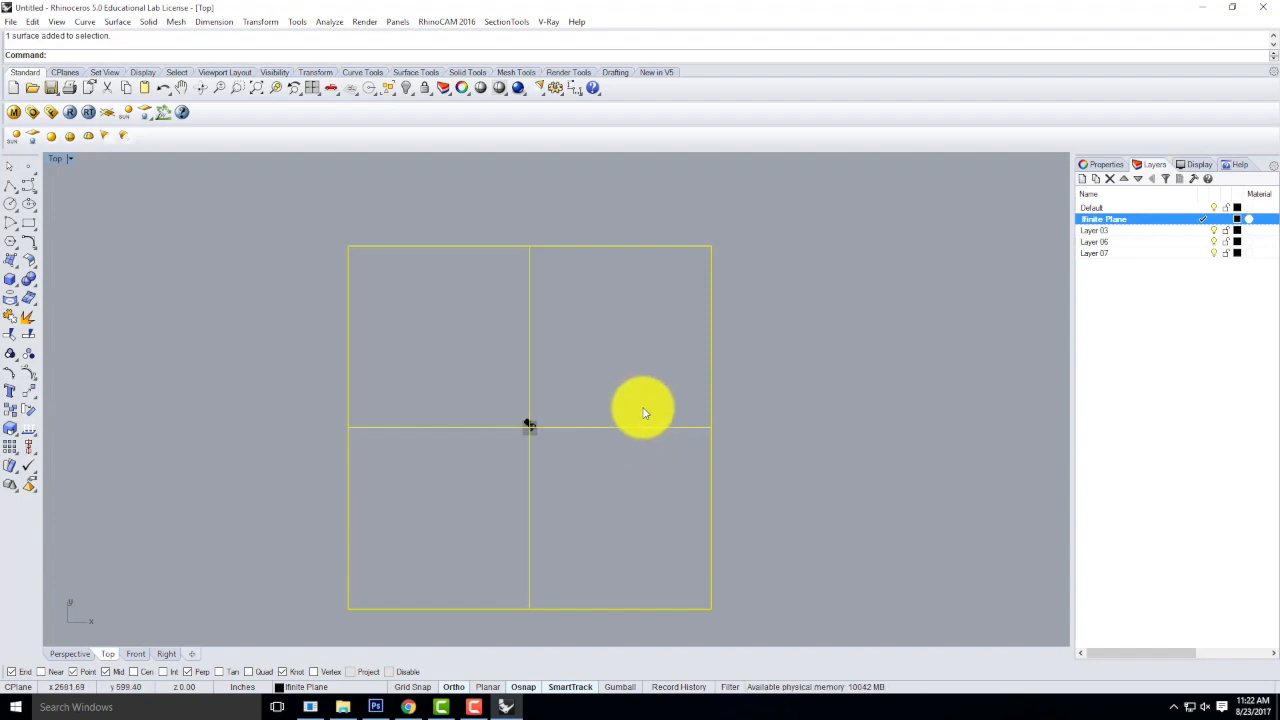
{"action": "double_click", "coordinate": [55, 158]}
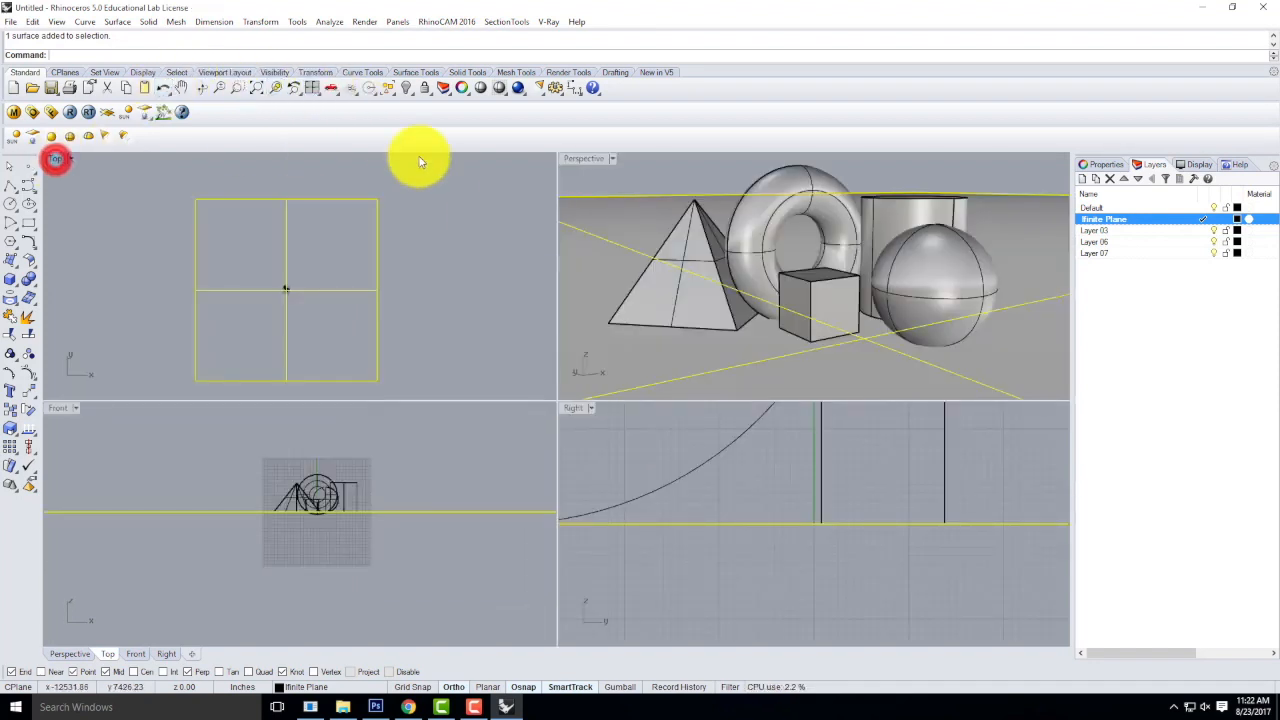
{"action": "double_click", "coordinate": [583, 159]}
{"action": "left_click", "coordinate": [810, 201]}
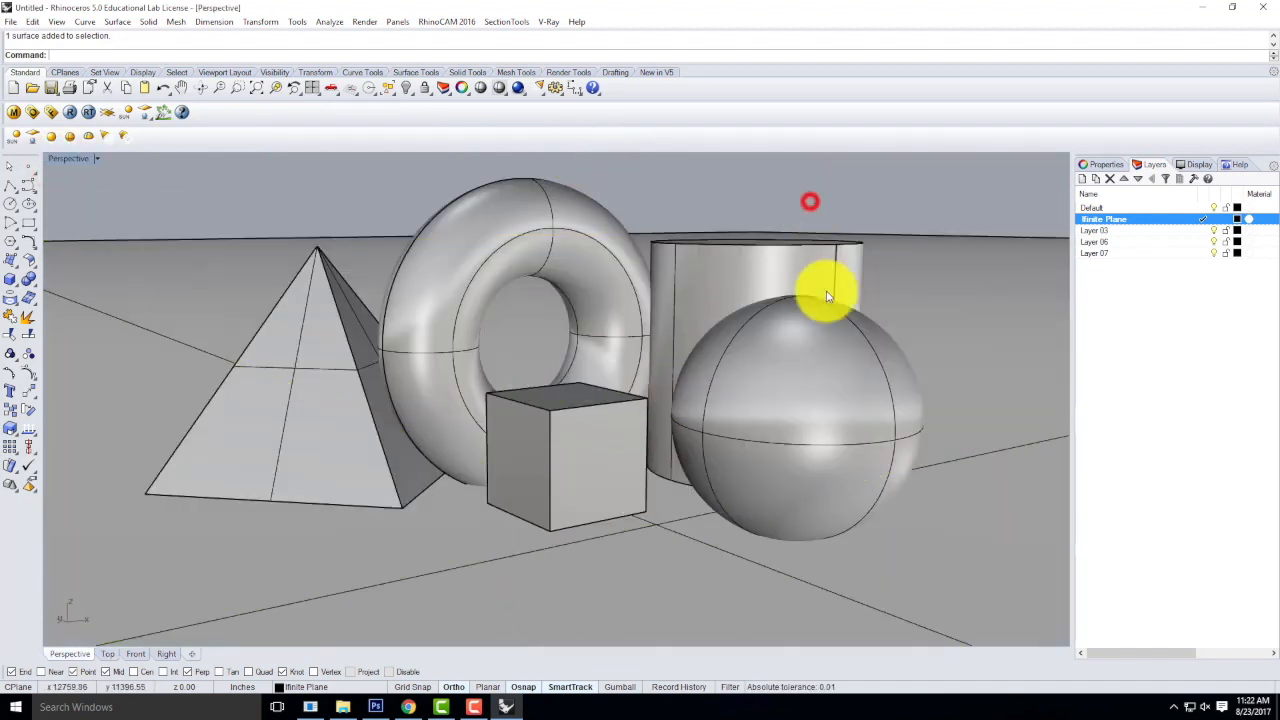
{"action": "left_click", "coordinate": [1015, 298]}
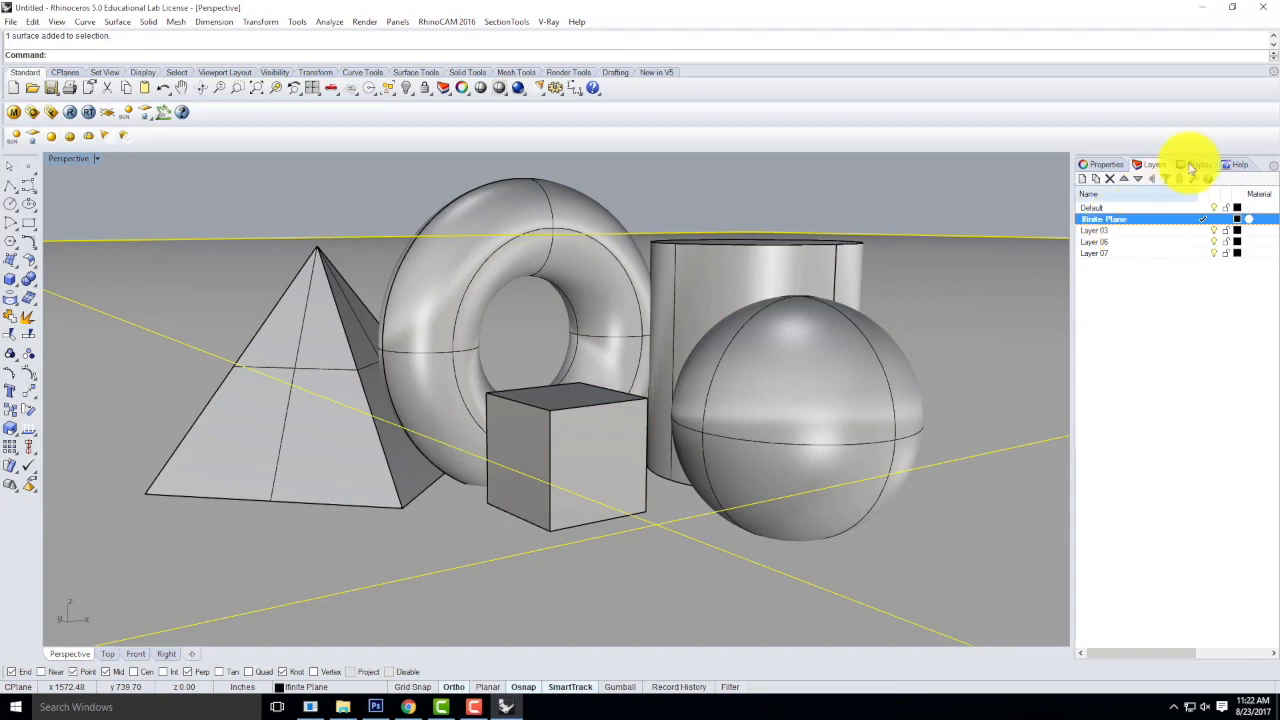
Make Default the current layer and lock the infinite plane's layer, checking that the solids can still be selected.
{"action": "left_click", "coordinate": [1147, 208]}
{"action": "double_click", "coordinate": [1147, 208]}
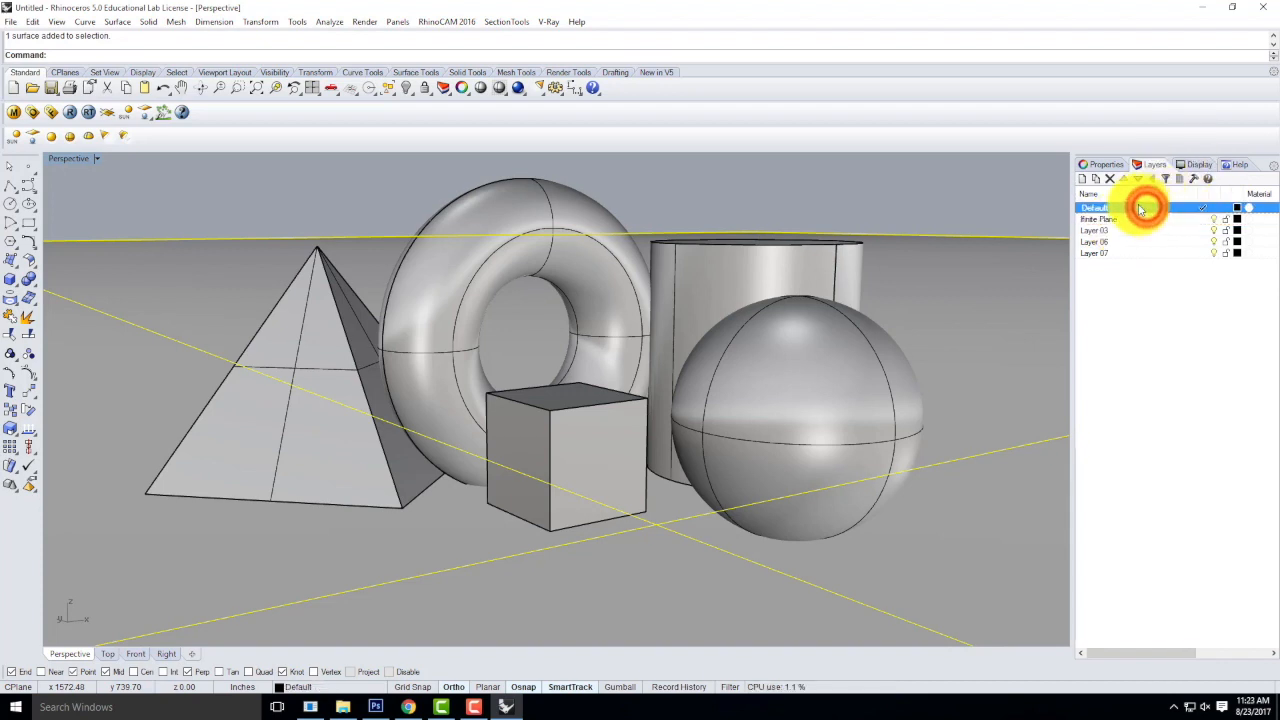
{"action": "left_click", "coordinate": [1226, 220]}
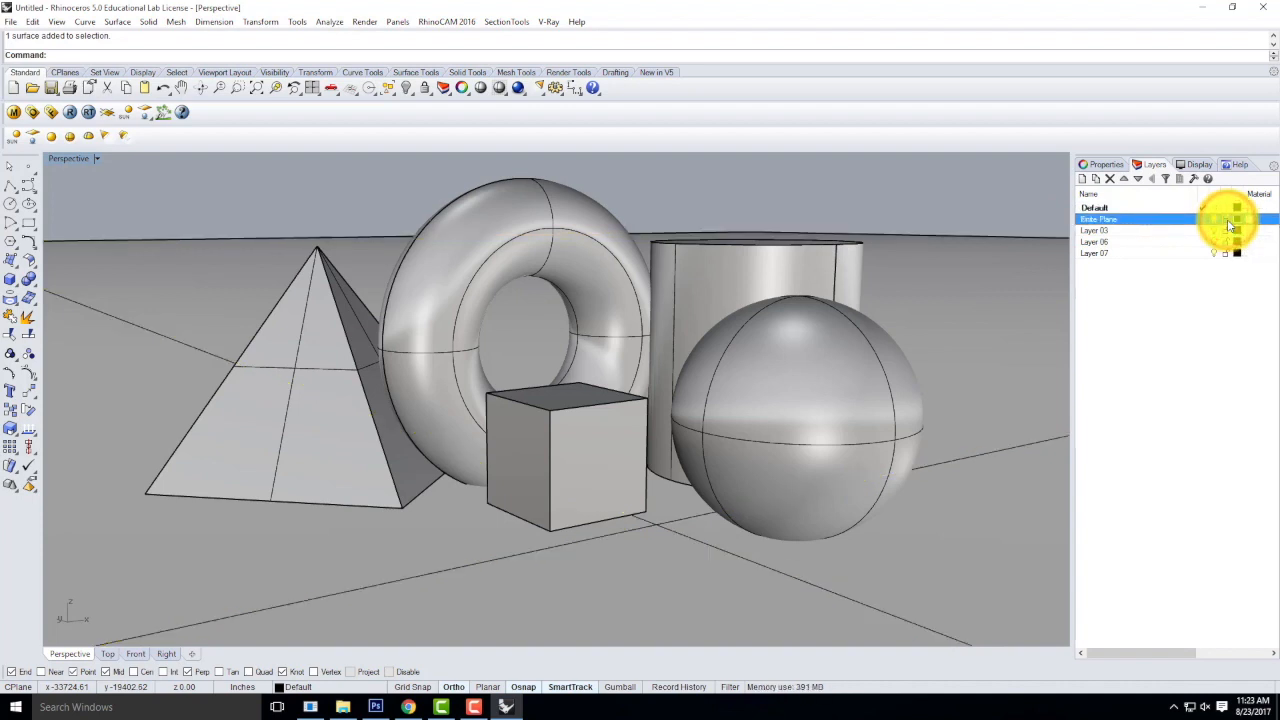
{"action": "left_click", "coordinate": [814, 257]}
{"action": "left_click", "coordinate": [969, 206]}
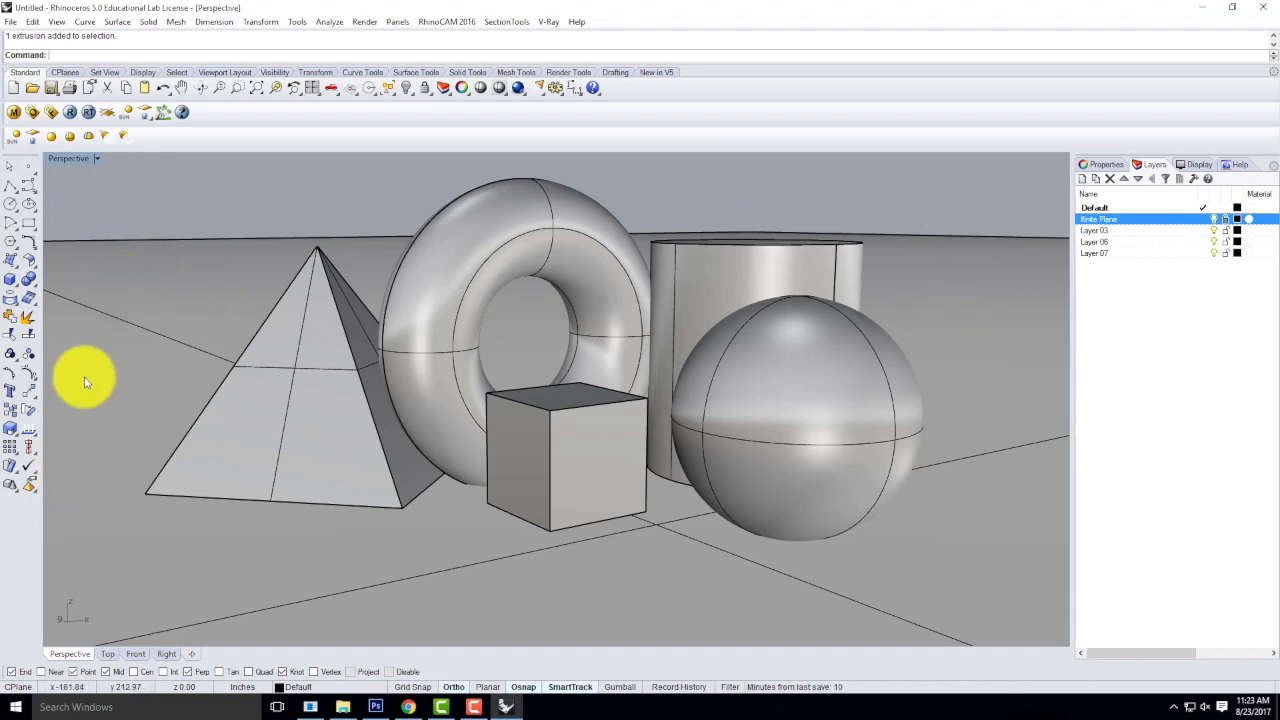
Check the Perspective view in Wireframe display mode and return it to Shaded.
{"action": "left_click", "coordinate": [96, 158]}
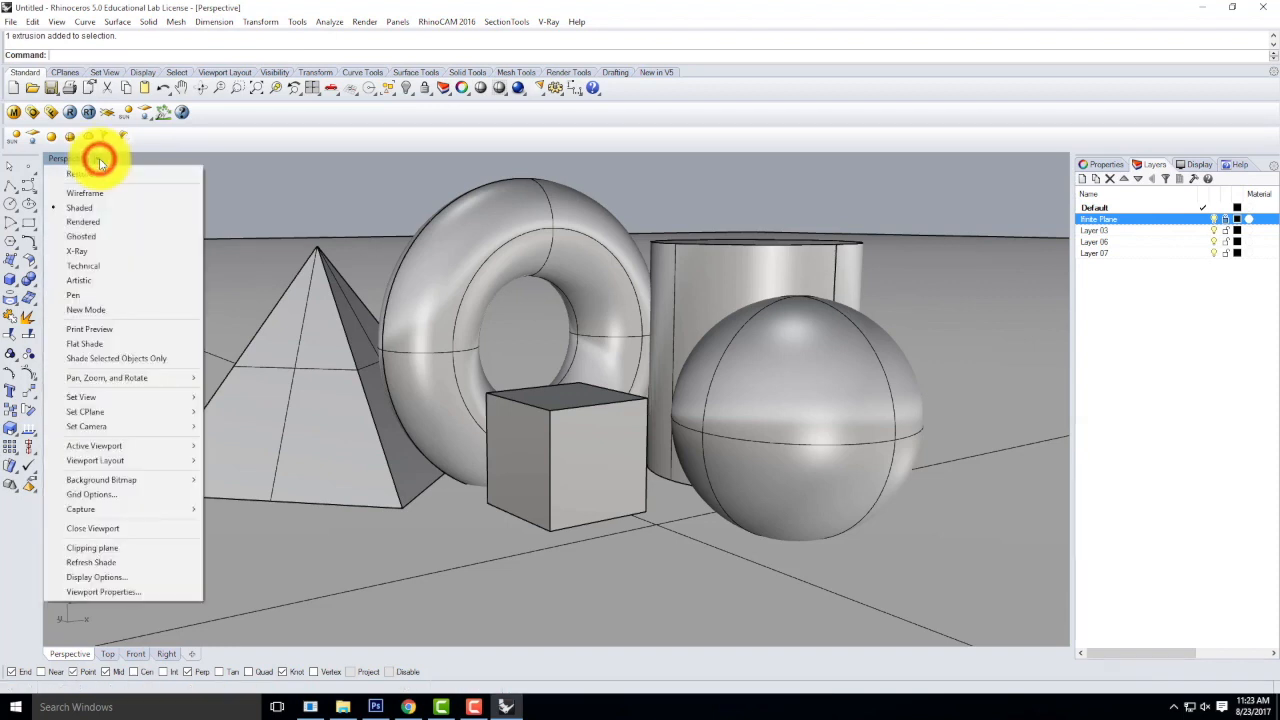
{"action": "left_click", "coordinate": [94, 191]}
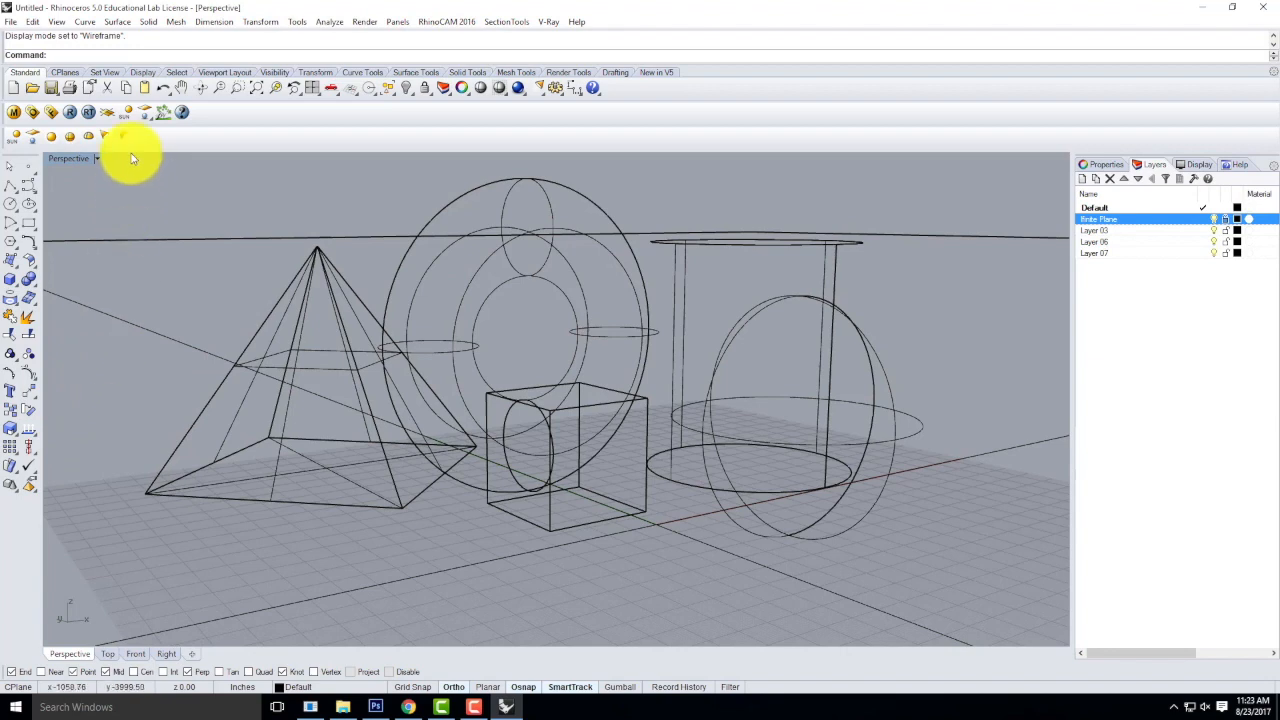
{"action": "left_click", "coordinate": [97, 158]}
{"action": "left_click", "coordinate": [92, 214]}
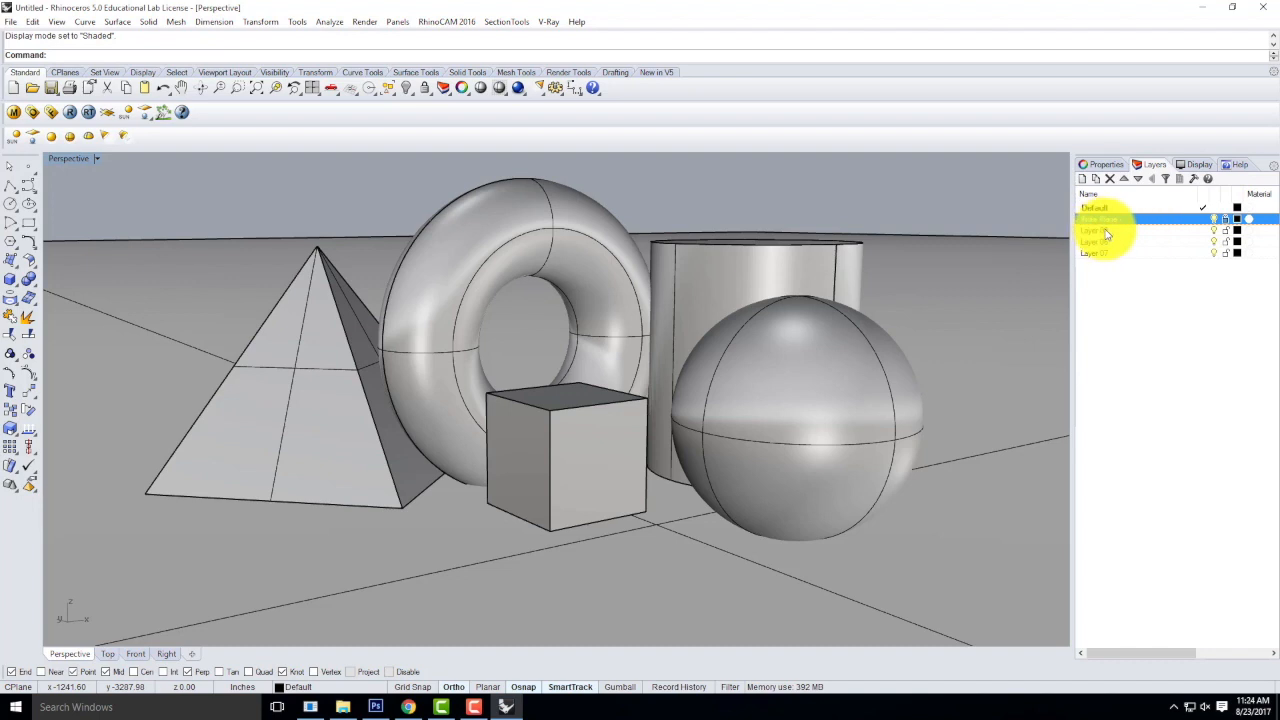
Make Layer 03 the current layer and rename it "Directional Light".
{"action": "left_click", "coordinate": [1174, 235]}
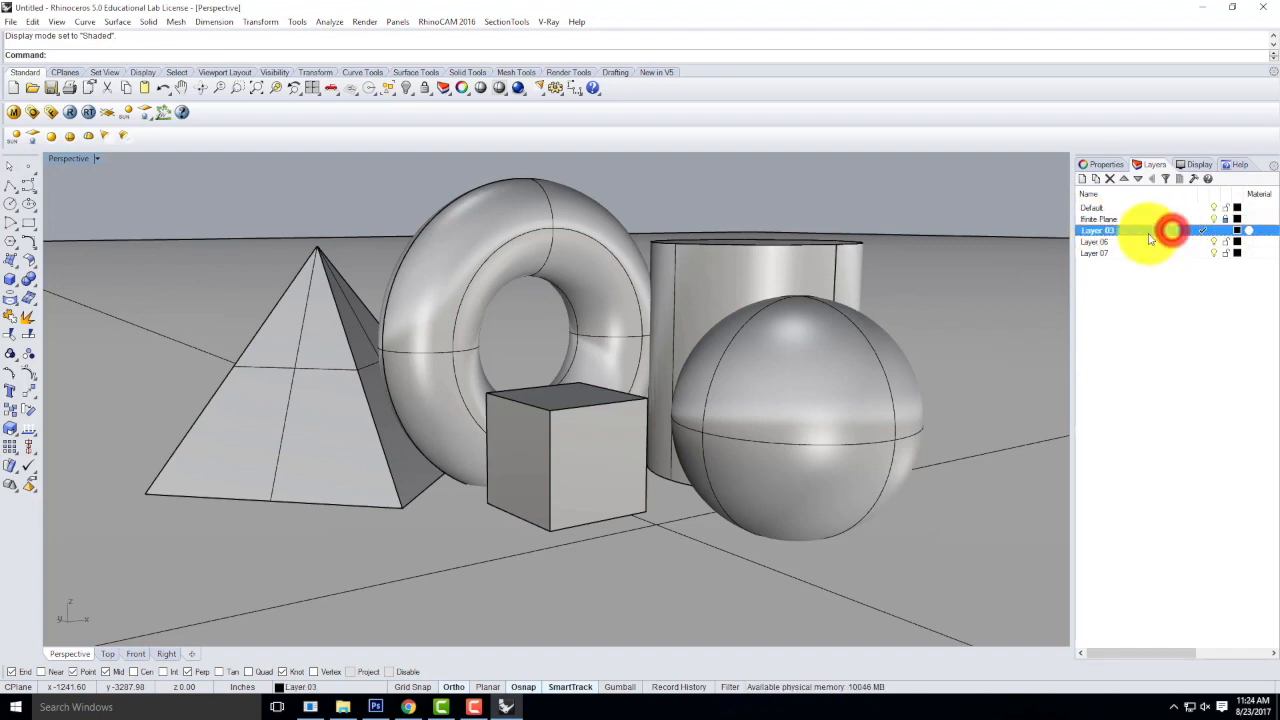
{"action": "left_click", "coordinate": [1209, 231]}
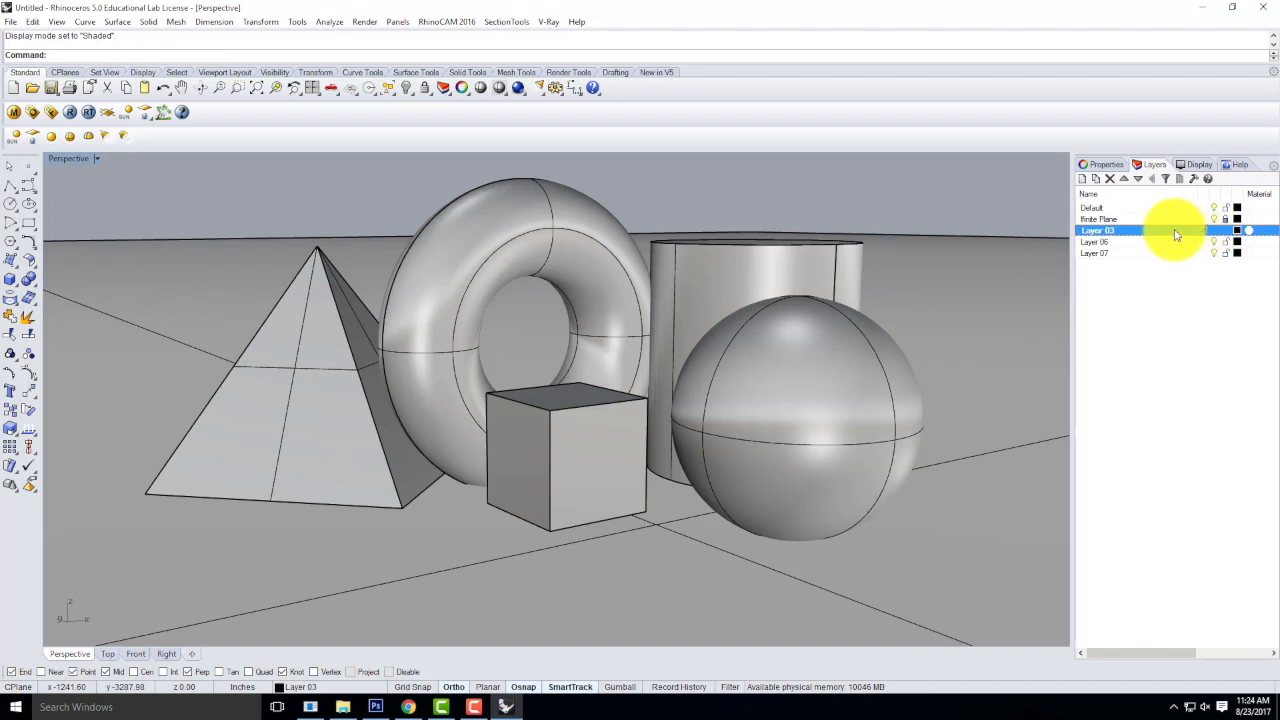
{"action": "double_click", "coordinate": [1103, 232]}
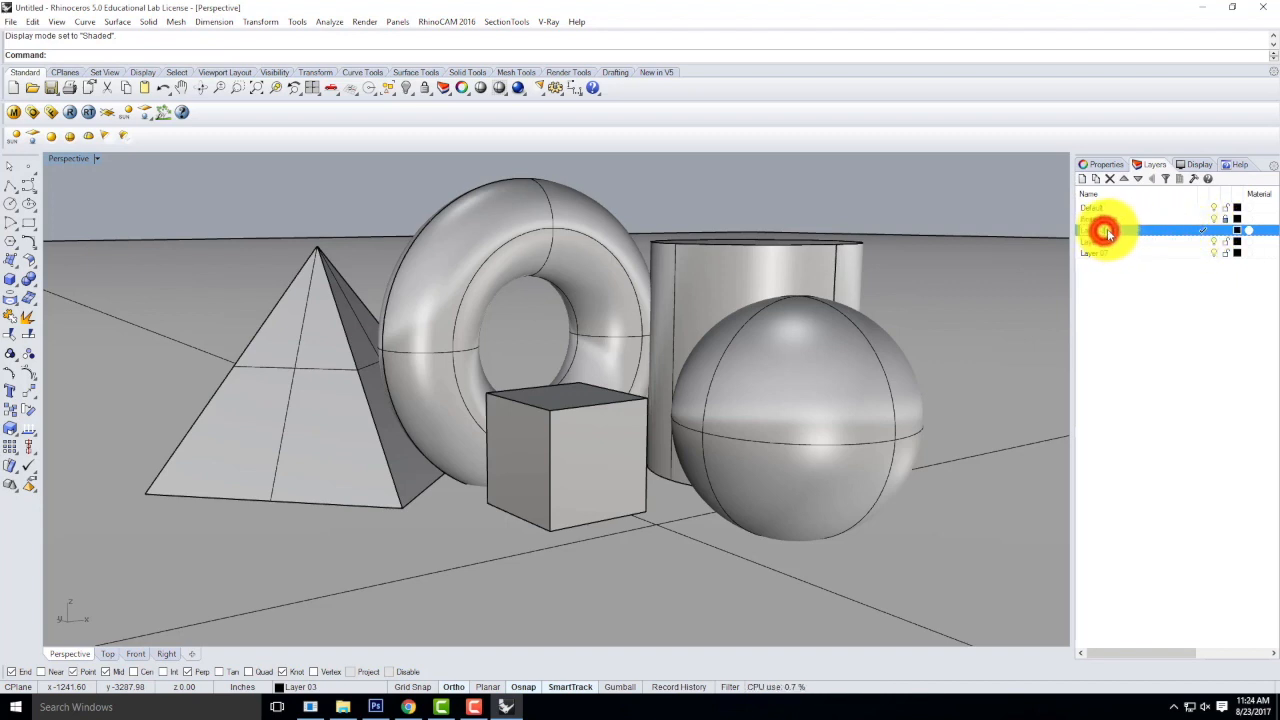
{"action": "key", "text": "BackSpace"}
{"action": "type", "text": "Directional Light"}
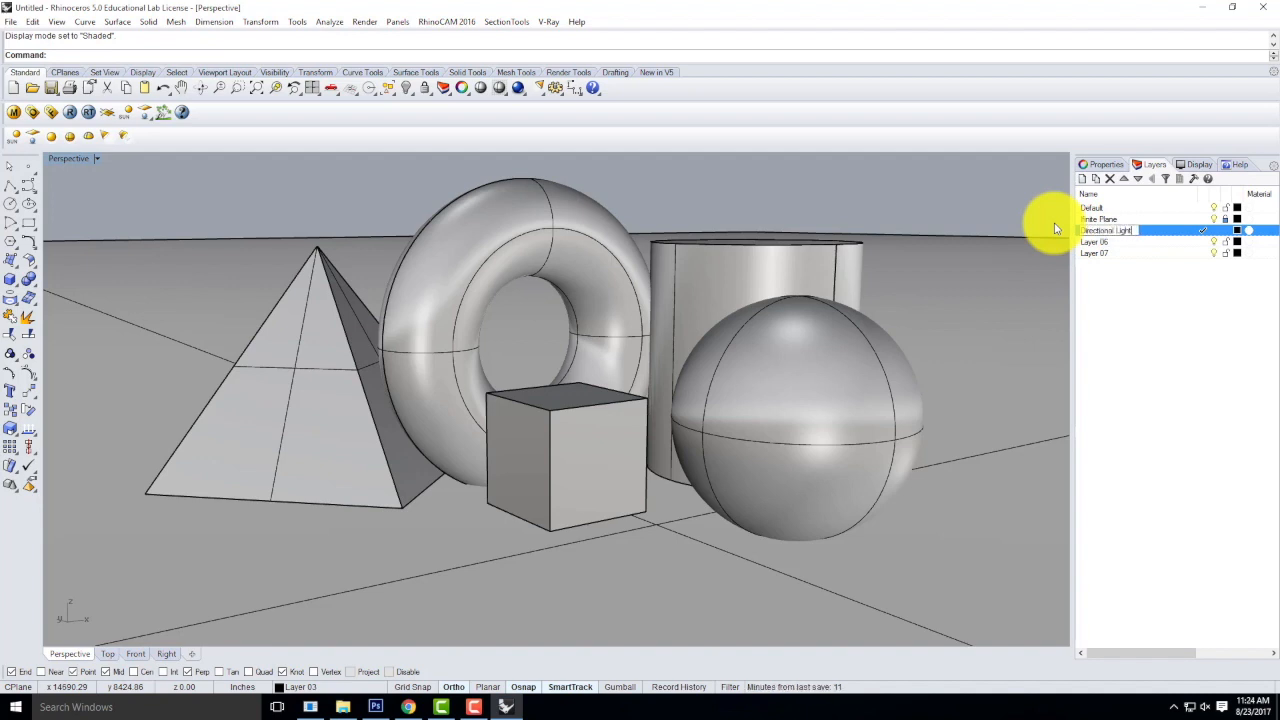
{"action": "key", "text": "Return"}
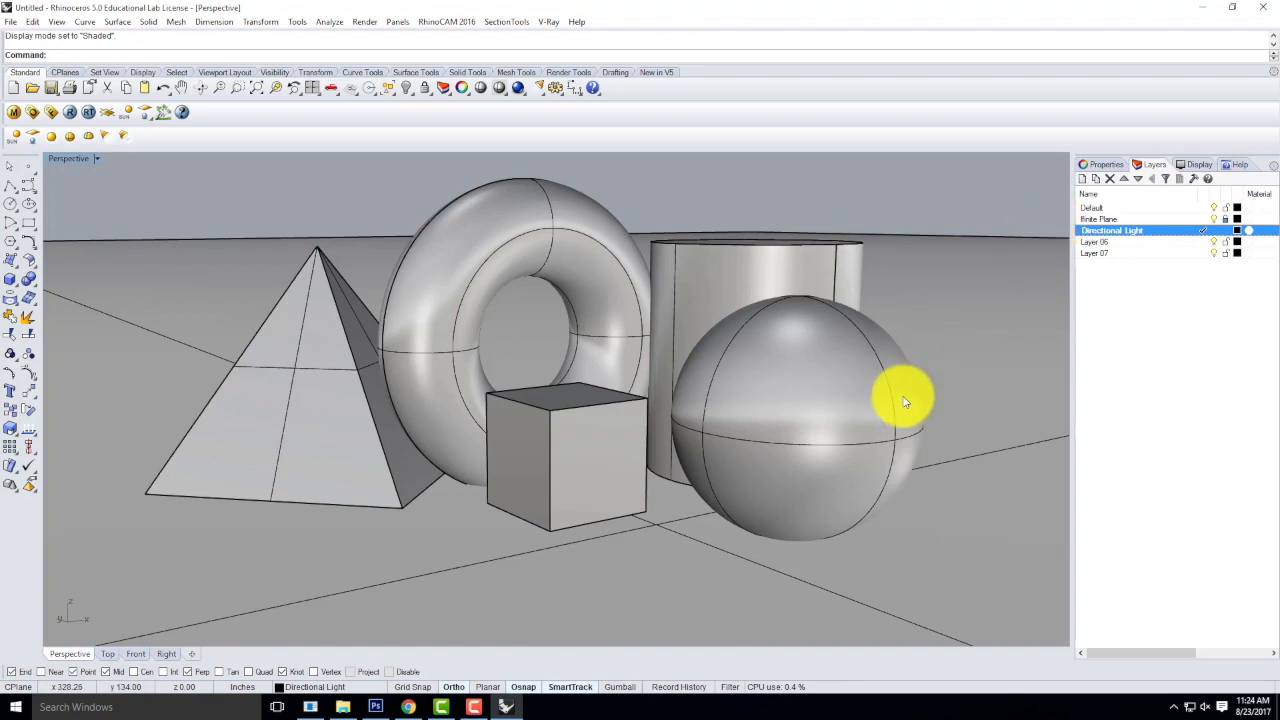
Draw a helper box about 77 inches high on the ground in front of the solids.
{"action": "scroll", "coordinate": [643, 362], "scroll_direction": "down", "scroll_amount": 3}
{"action": "right_click_drag", "start_coordinate": [643, 357], "coordinate": [651, 400]}
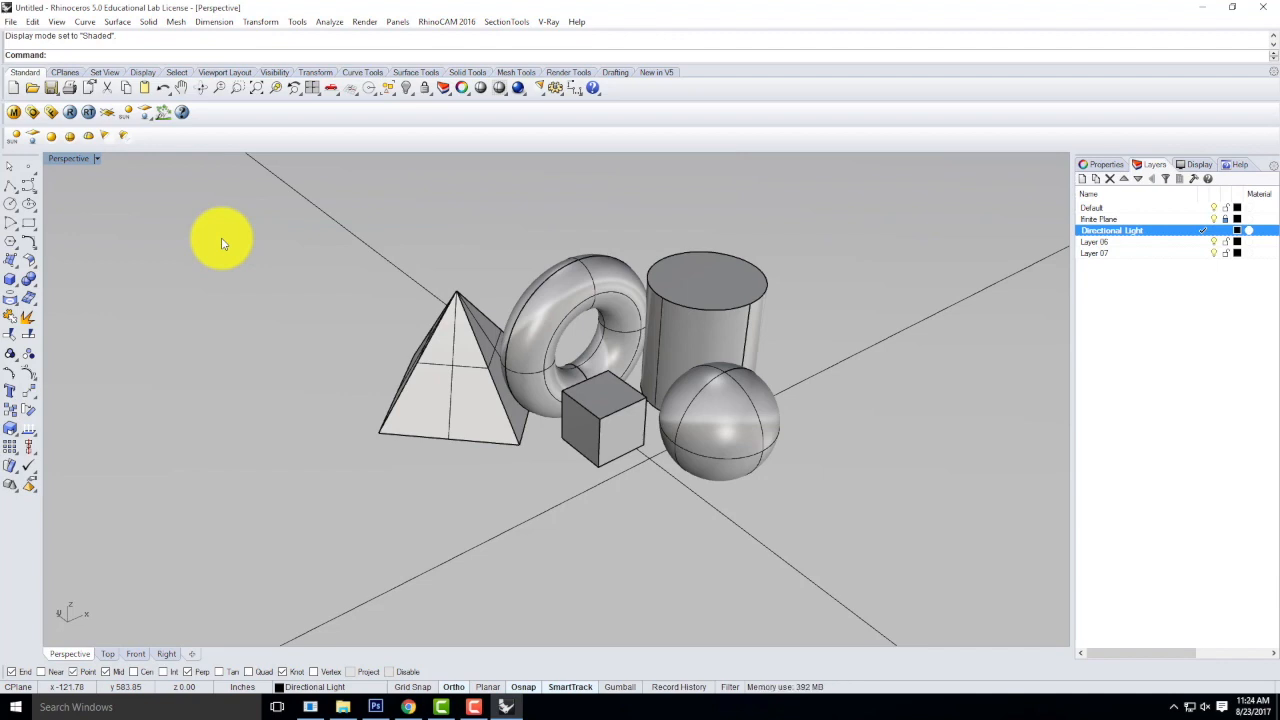
{"action": "left_click", "coordinate": [11, 278]}
{"action": "left_click", "coordinate": [538, 494]}
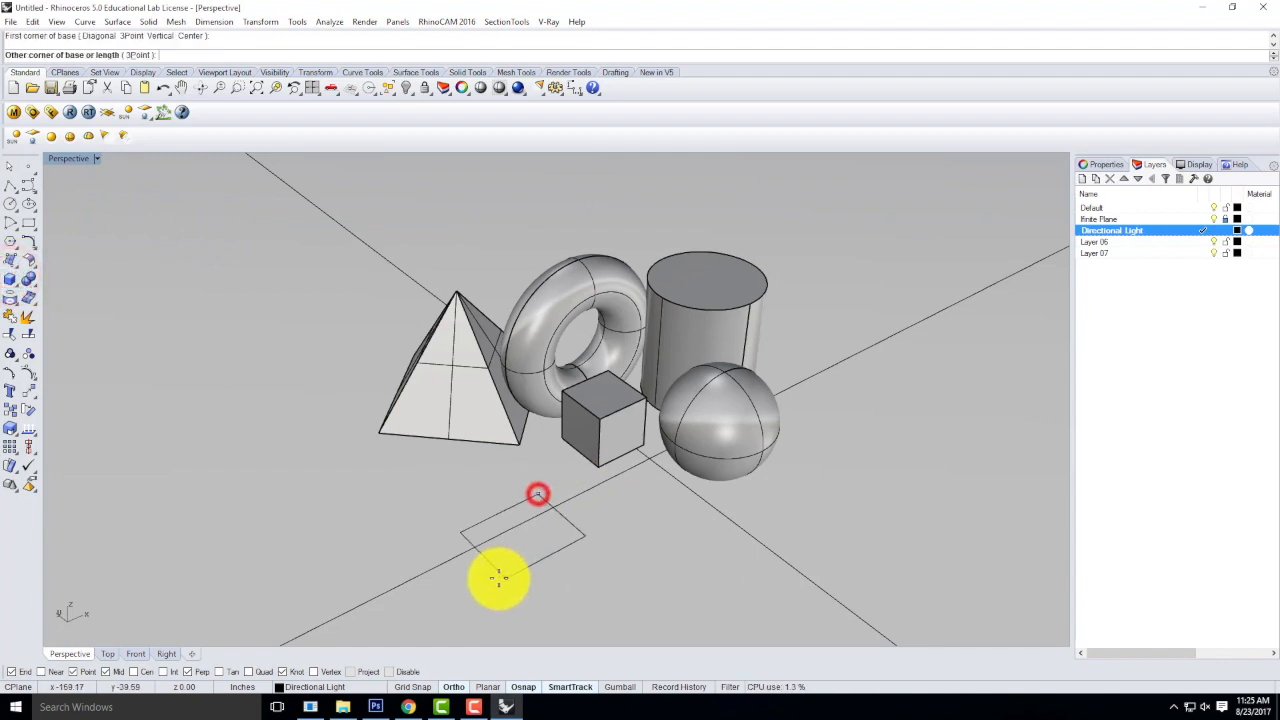
{"action": "left_click", "coordinate": [507, 603]}
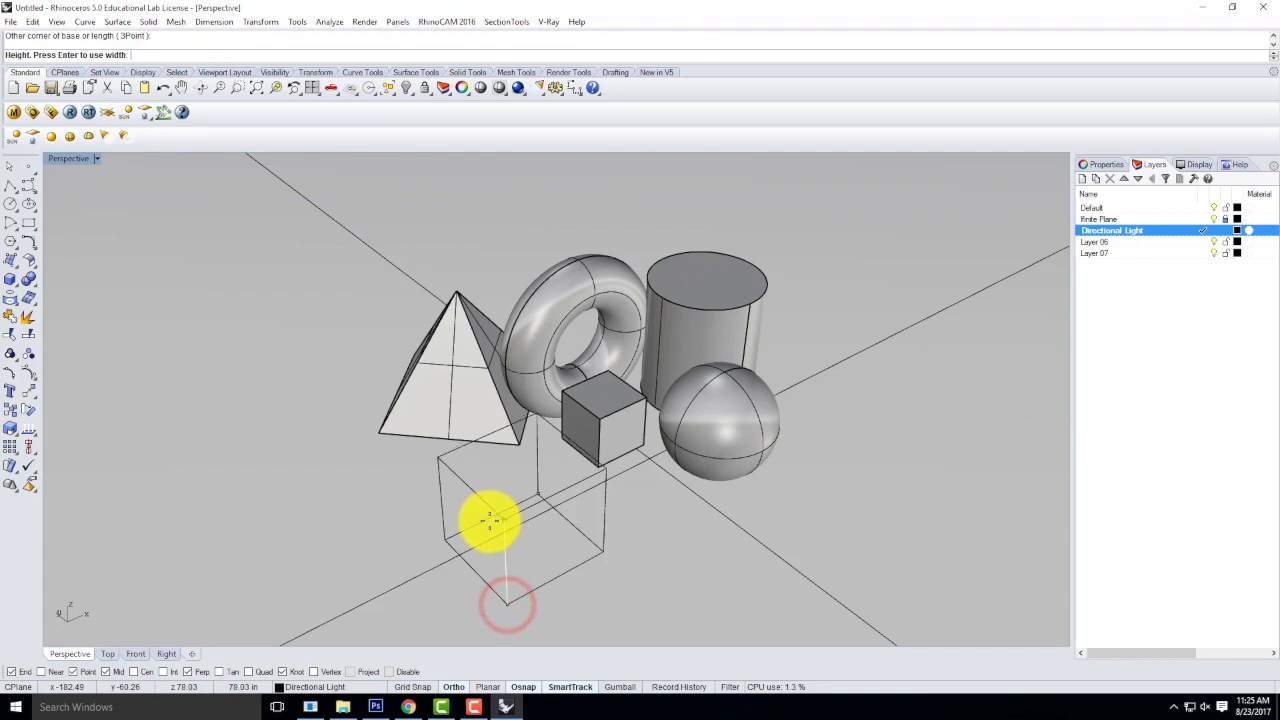
{"action": "left_click", "coordinate": [490, 518]}
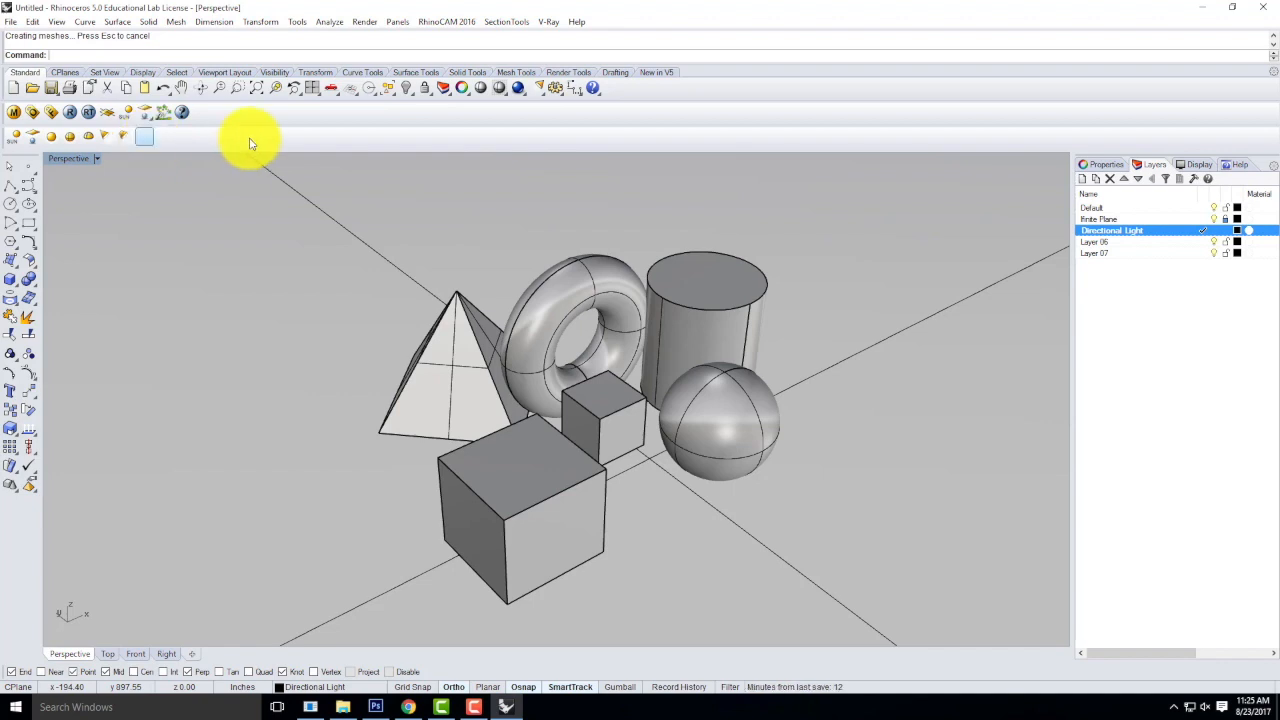
Add a directional light running from the helper box's outer top corner to its diagonally opposite bottom corner, and select it.
{"action": "left_click", "coordinate": [143, 140]}
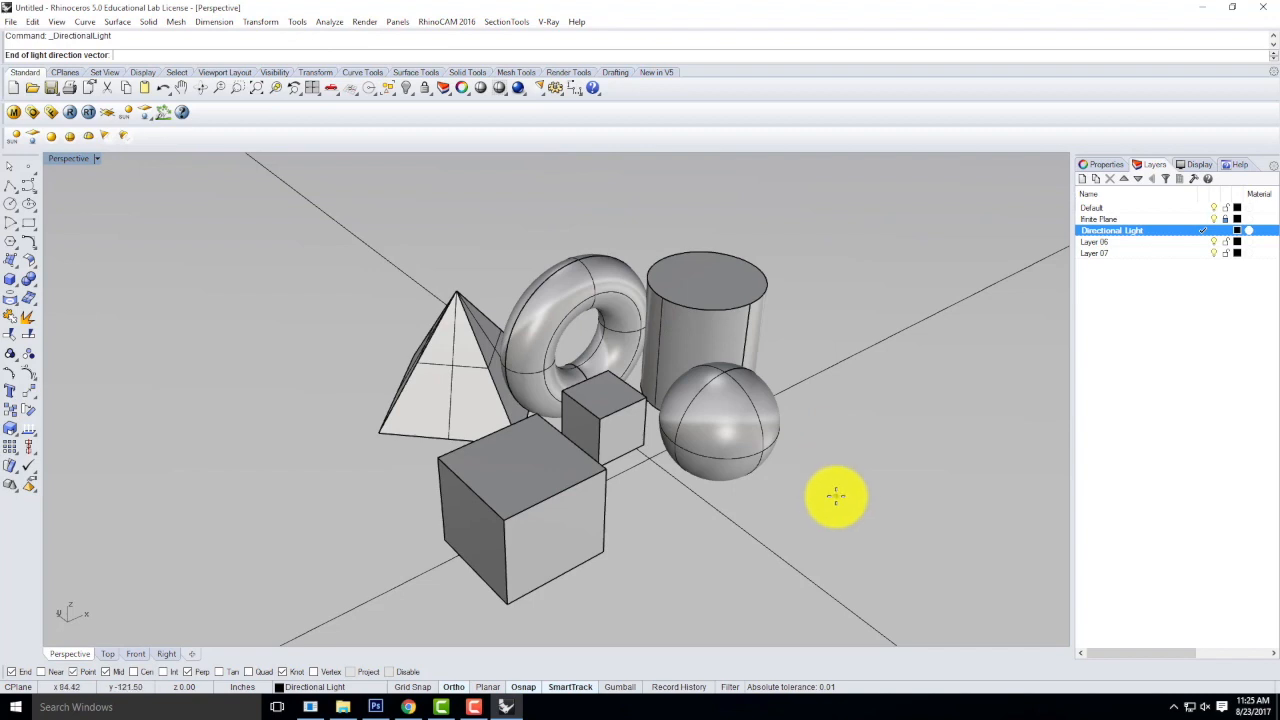
{"action": "right_click_drag", "start_coordinate": [849, 503], "coordinate": [705, 487]}
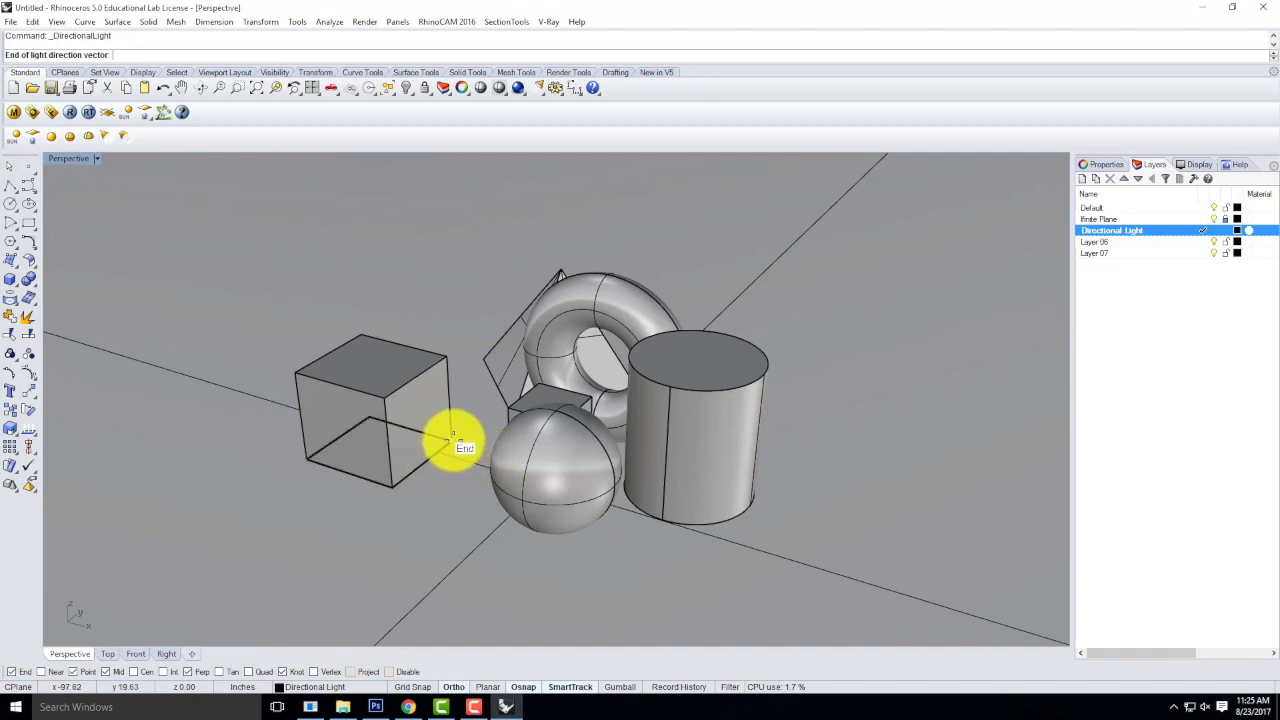
{"action": "left_click", "coordinate": [453, 440]}
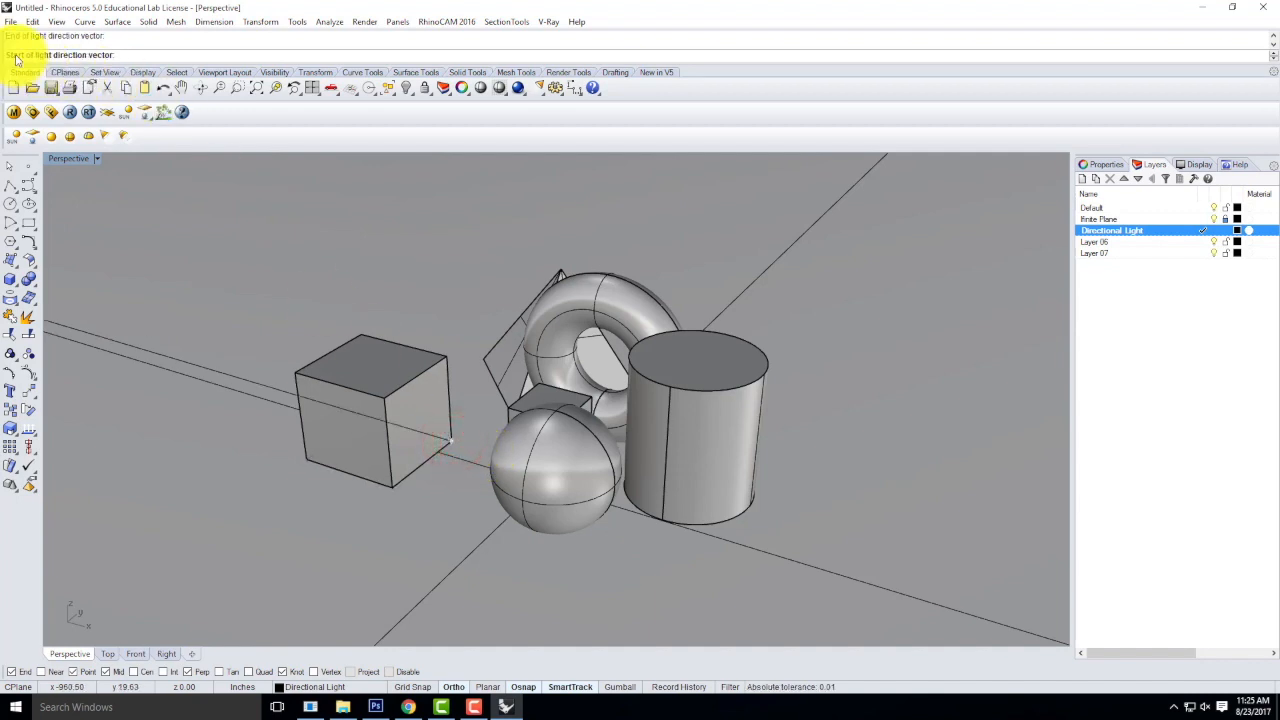
{"action": "left_click", "coordinate": [298, 368]}
{"action": "right_click_drag", "start_coordinate": [306, 429], "coordinate": [513, 362]}
{"action": "left_click", "coordinate": [566, 330]}
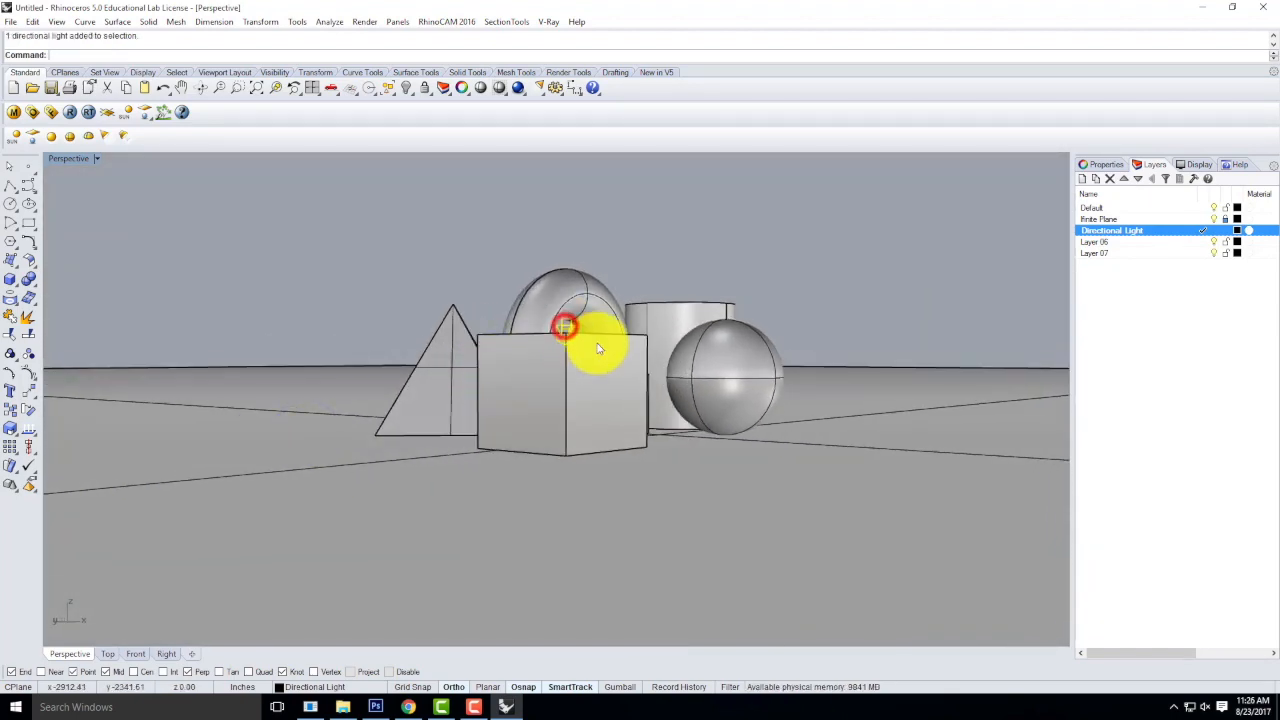
Delete the helper box, keeping the directional light.
{"action": "right_click_drag", "start_coordinate": [610, 368], "coordinate": [417, 420]}
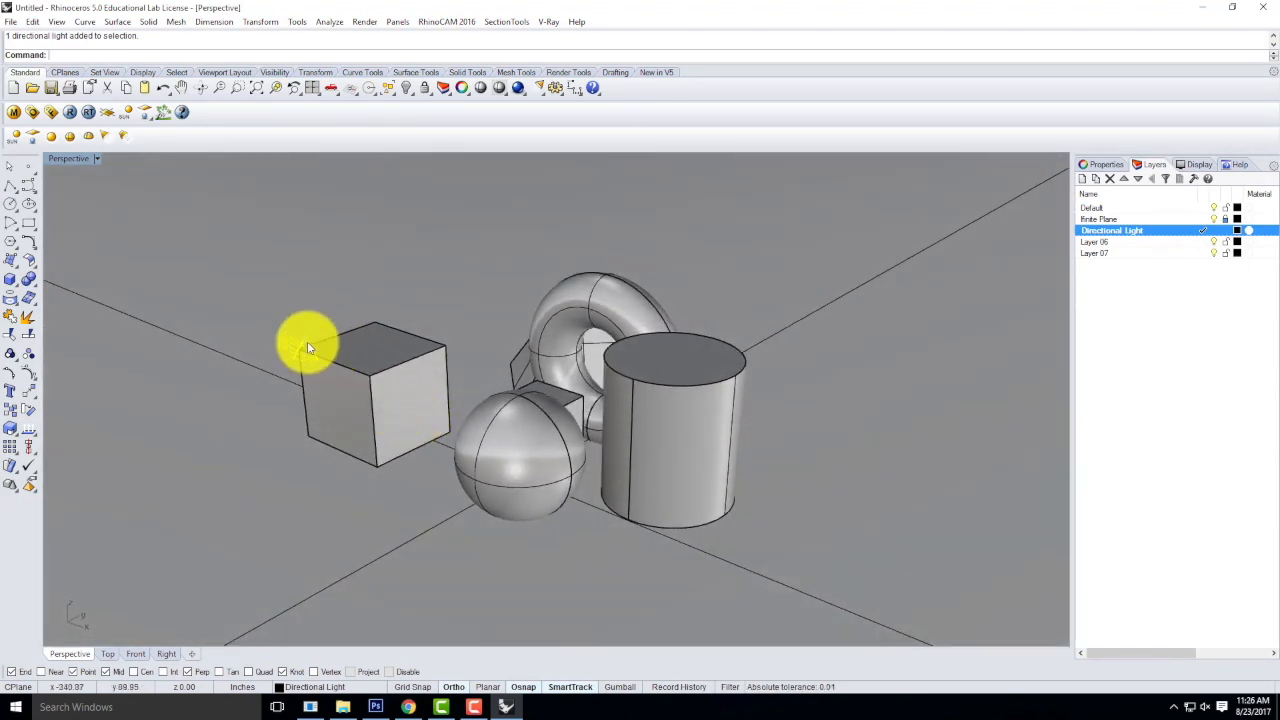
{"action": "right_click_drag", "start_coordinate": [300, 350], "coordinate": [351, 366]}
{"action": "left_click", "coordinate": [365, 436]}
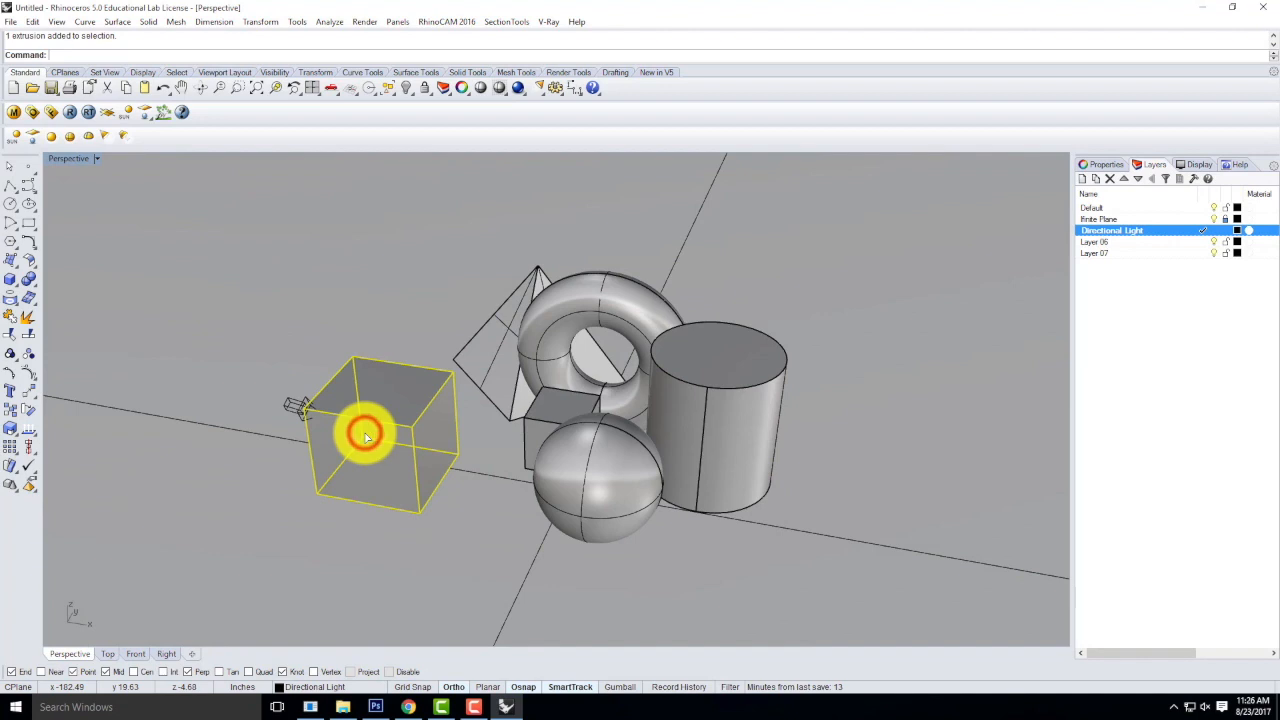
{"action": "key", "text": "Delete"}
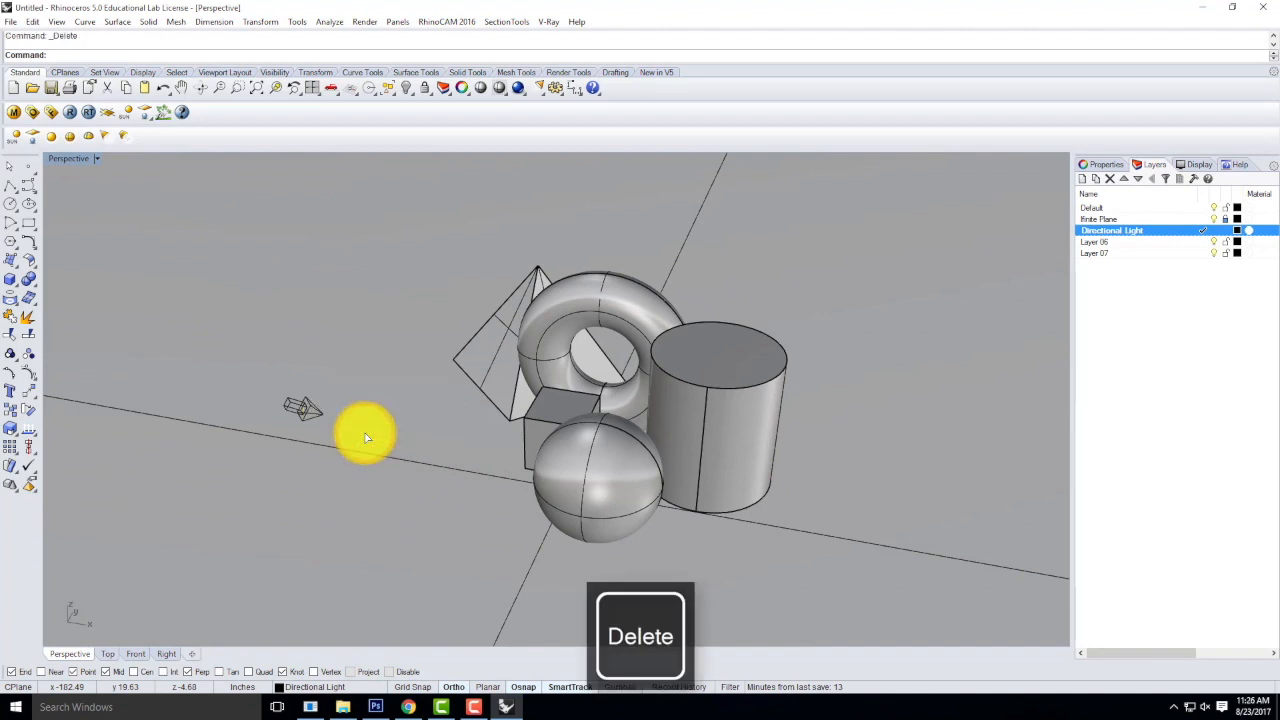
Add a second directional light with Ortho off, pointing steeply down to the ground beside the solids, setting its start in the Front view.
{"action": "double_click", "coordinate": [72, 157]}
{"action": "left_click", "coordinate": [141, 140]}
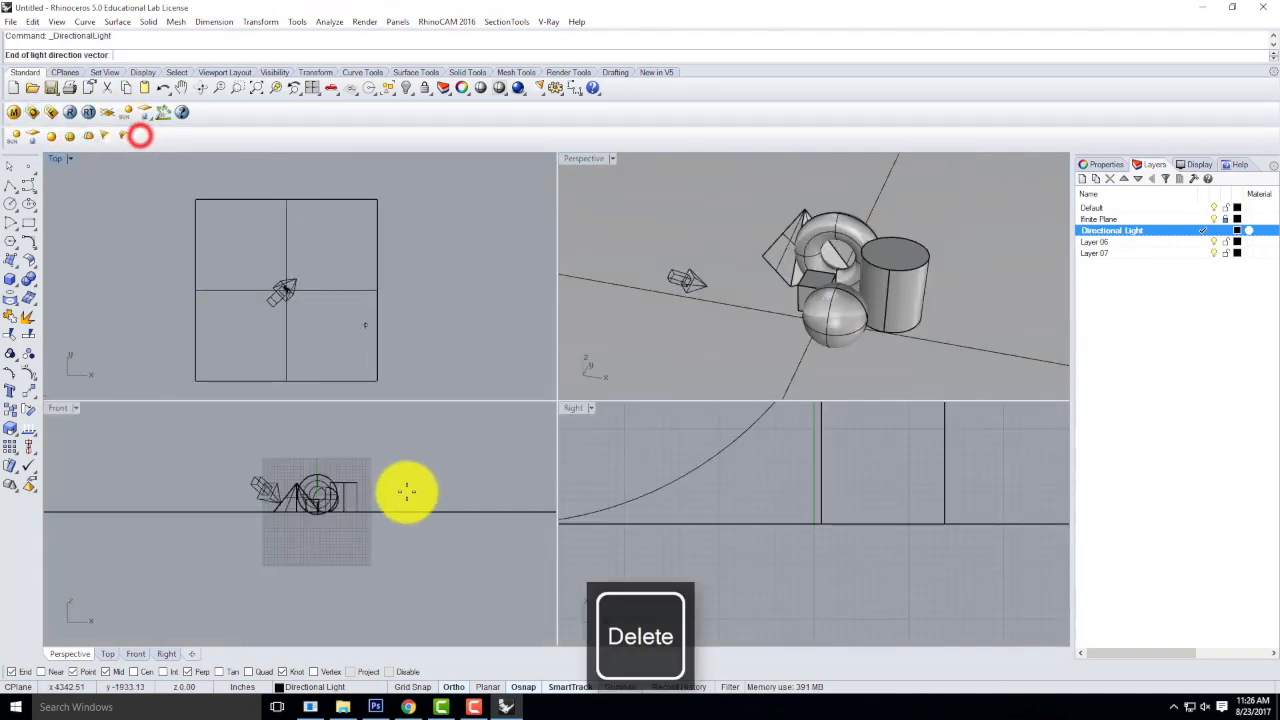
{"action": "left_click", "coordinate": [752, 335]}
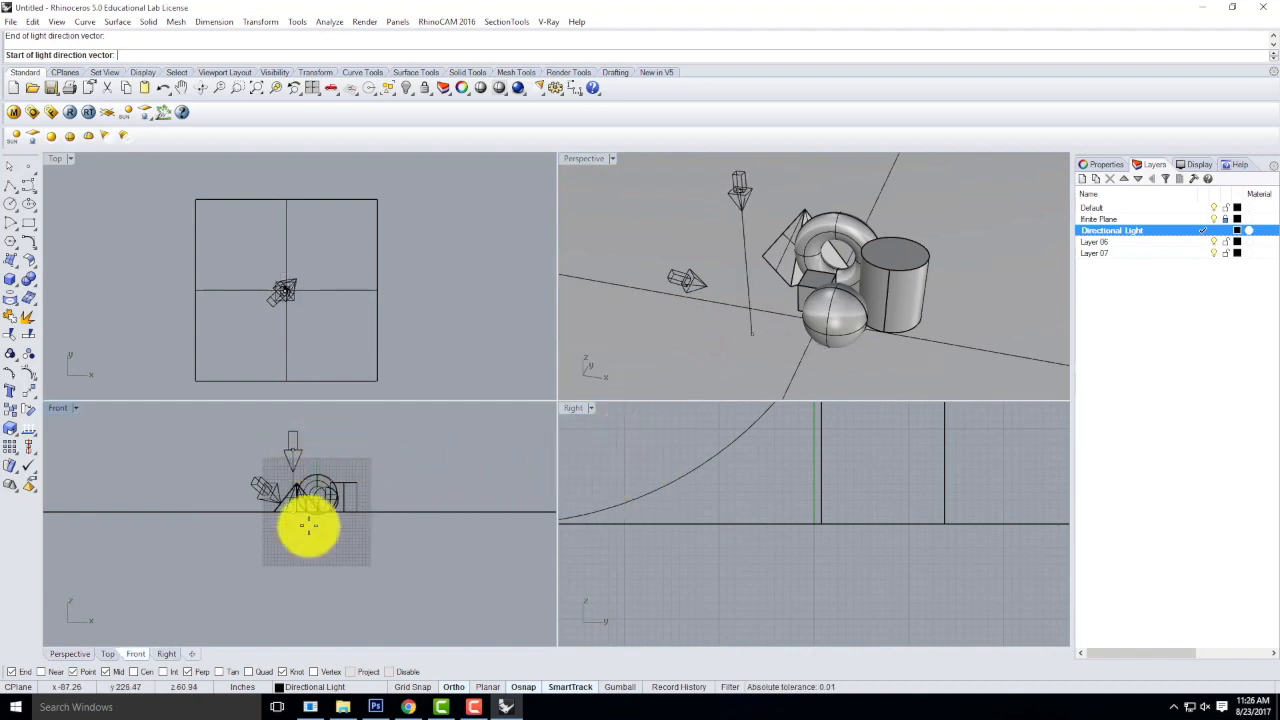
{"action": "left_click", "coordinate": [456, 687]}
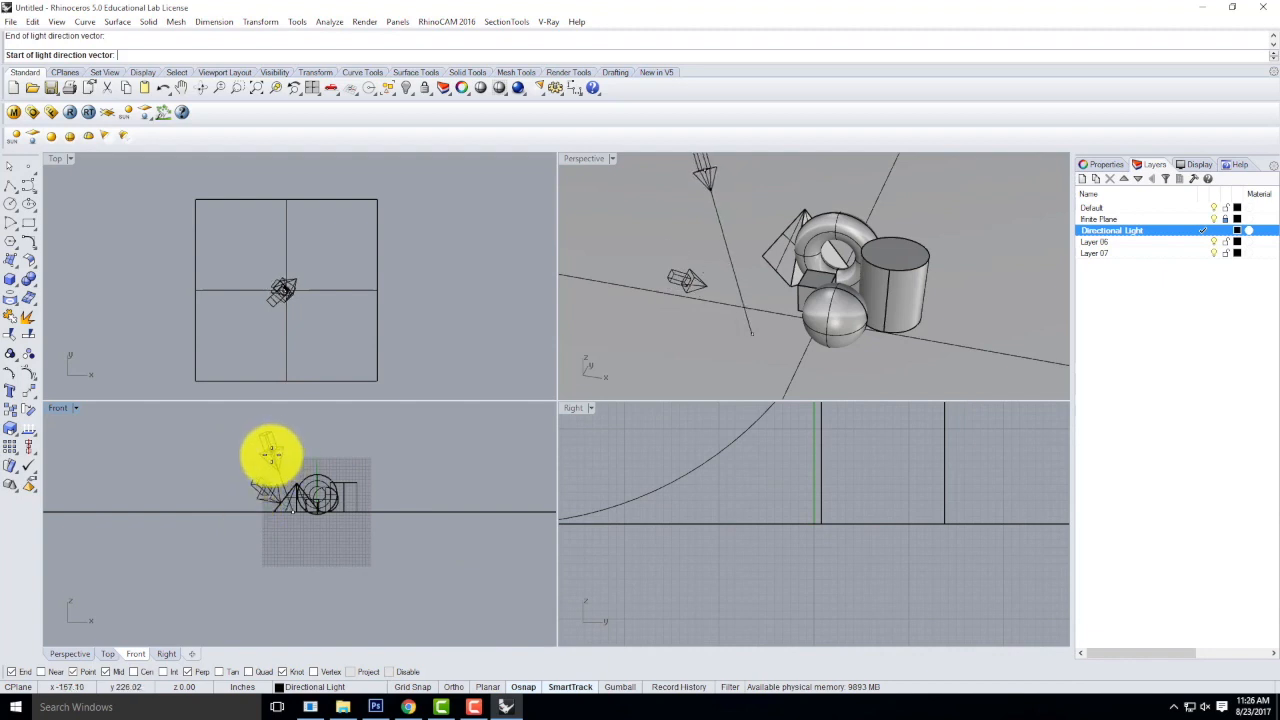
{"action": "left_click", "coordinate": [271, 462]}
Rotate the second directional light about a point on the ground in front of the solids, using two reference points.
{"action": "right_click_drag", "start_coordinate": [677, 316], "coordinate": [857, 380]}
{"action": "left_click", "coordinate": [822, 350]}
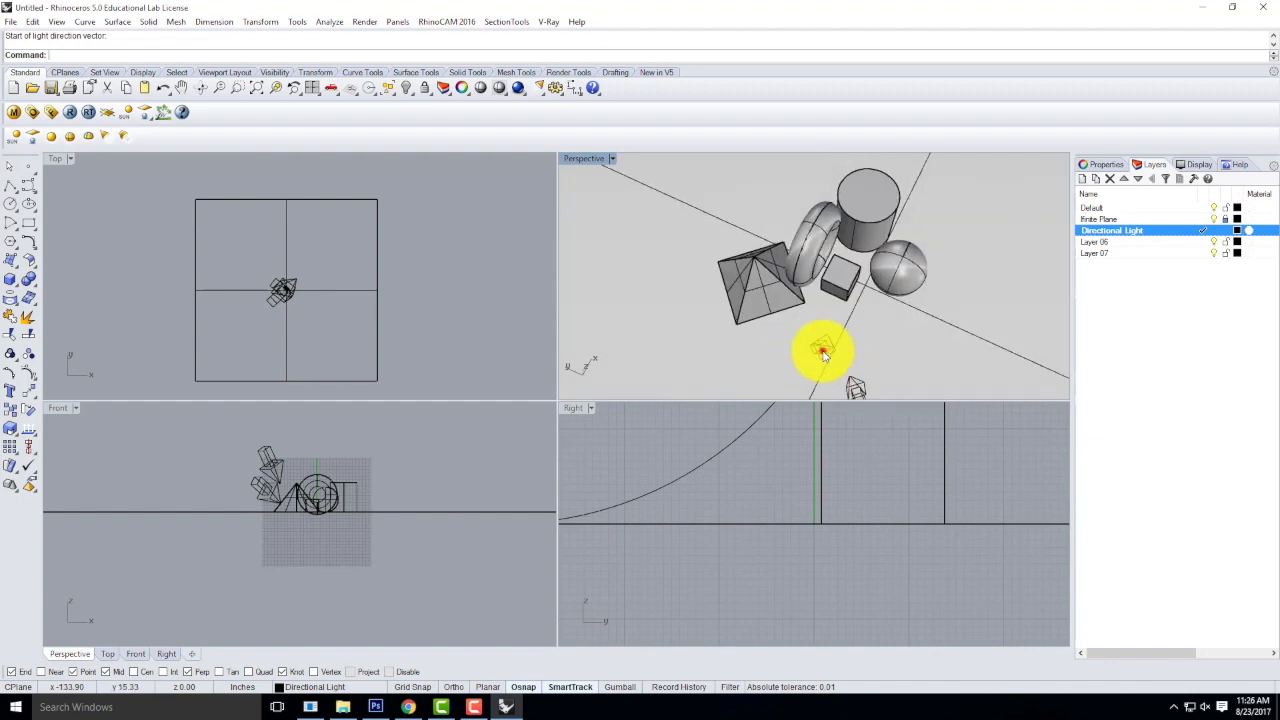
{"action": "type", "text": "Rotae"}
{"action": "key", "text": "Return"}
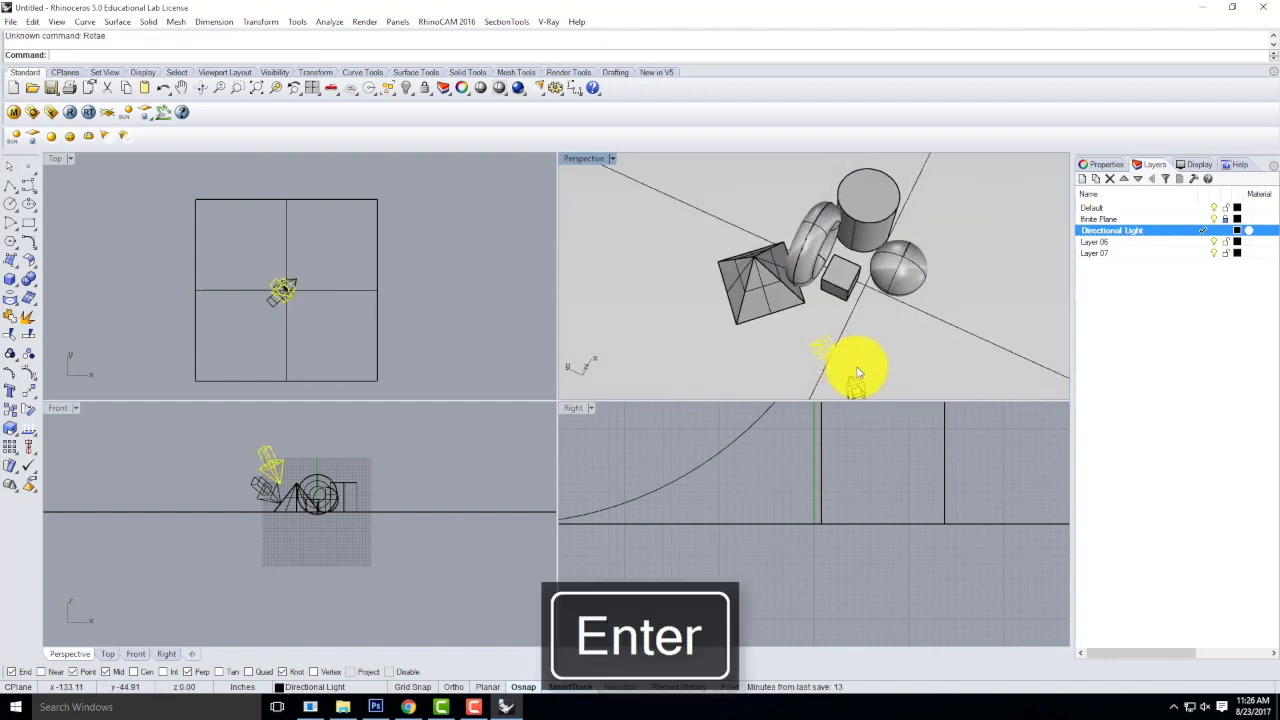
{"action": "key", "text": "Return"}
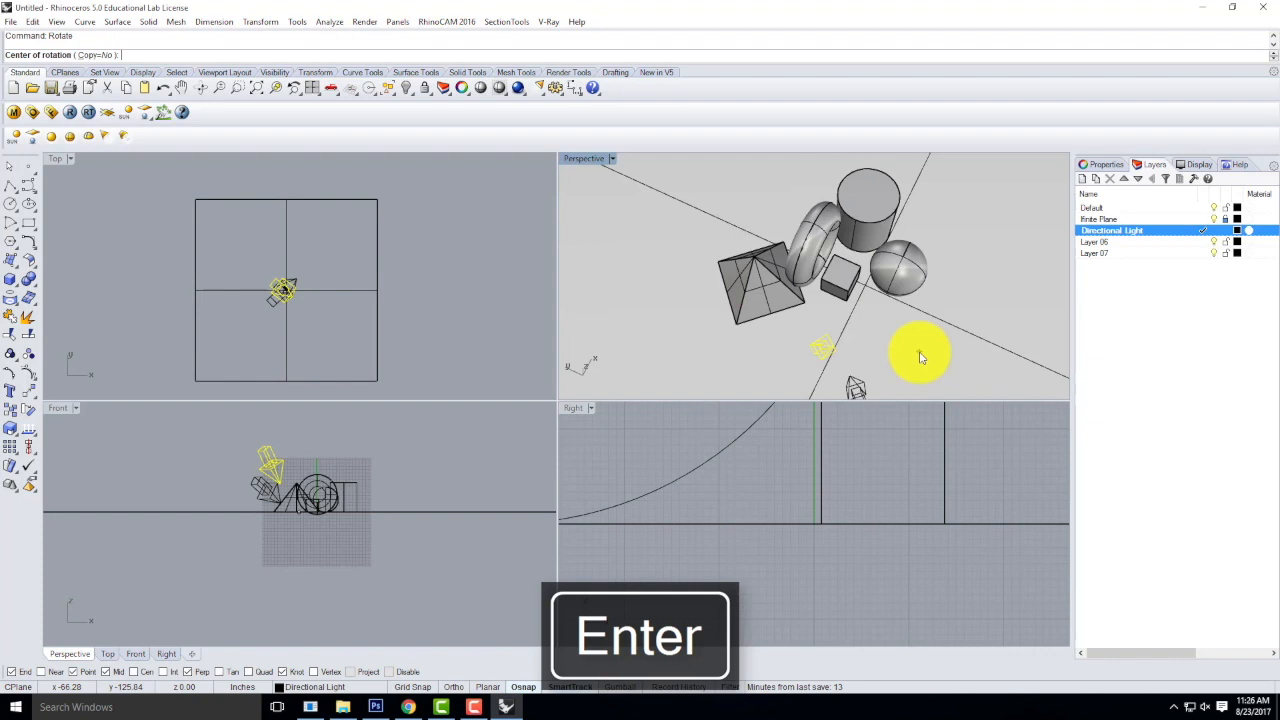
{"action": "left_click", "coordinate": [850, 328]}
{"action": "left_click", "coordinate": [780, 361]}
{"action": "left_click", "coordinate": [889, 380]}
{"action": "right_click_drag", "start_coordinate": [954, 357], "coordinate": [755, 258]}
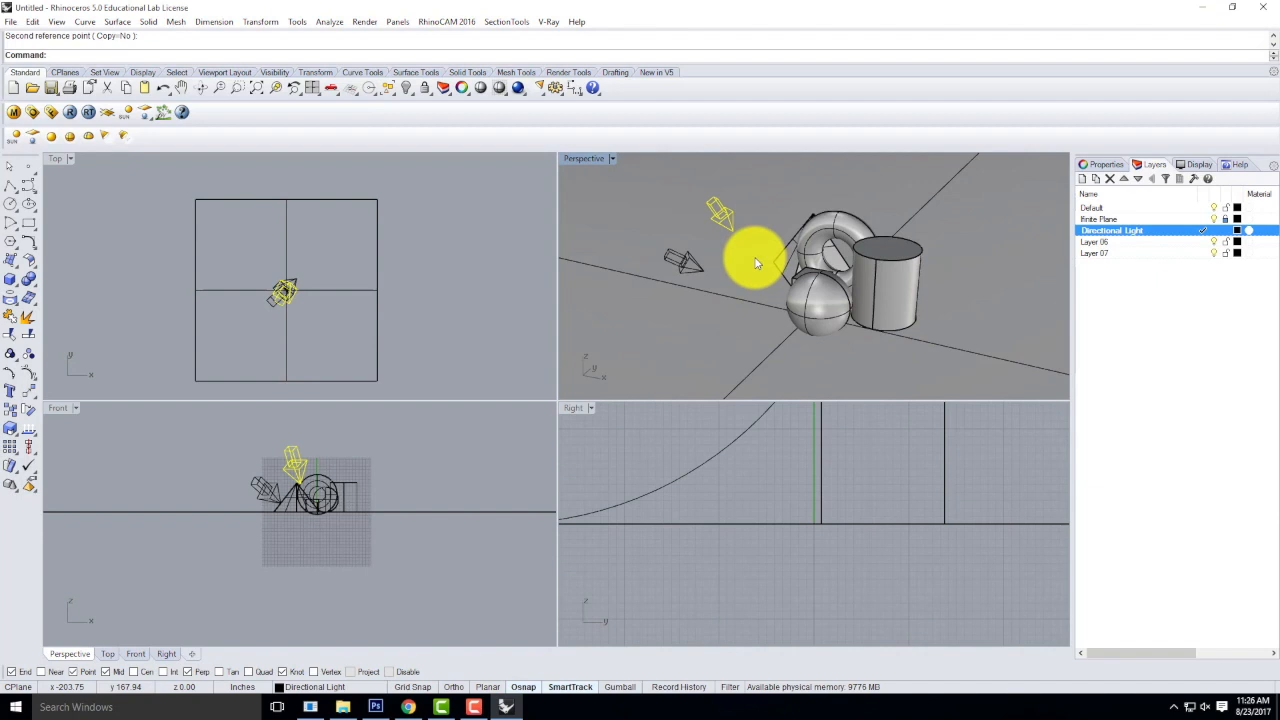
Delete the second directional light and select the remaining one.
{"action": "key", "text": "Delete"}
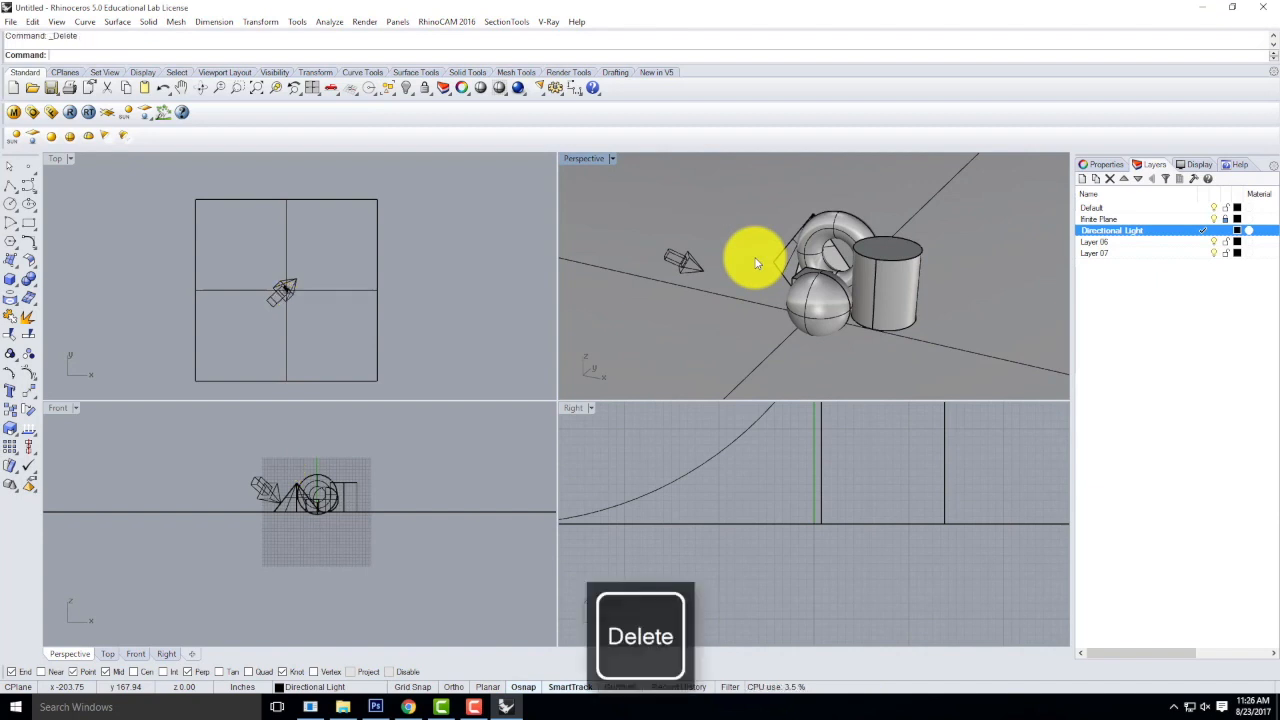
{"action": "left_click", "coordinate": [685, 256]}
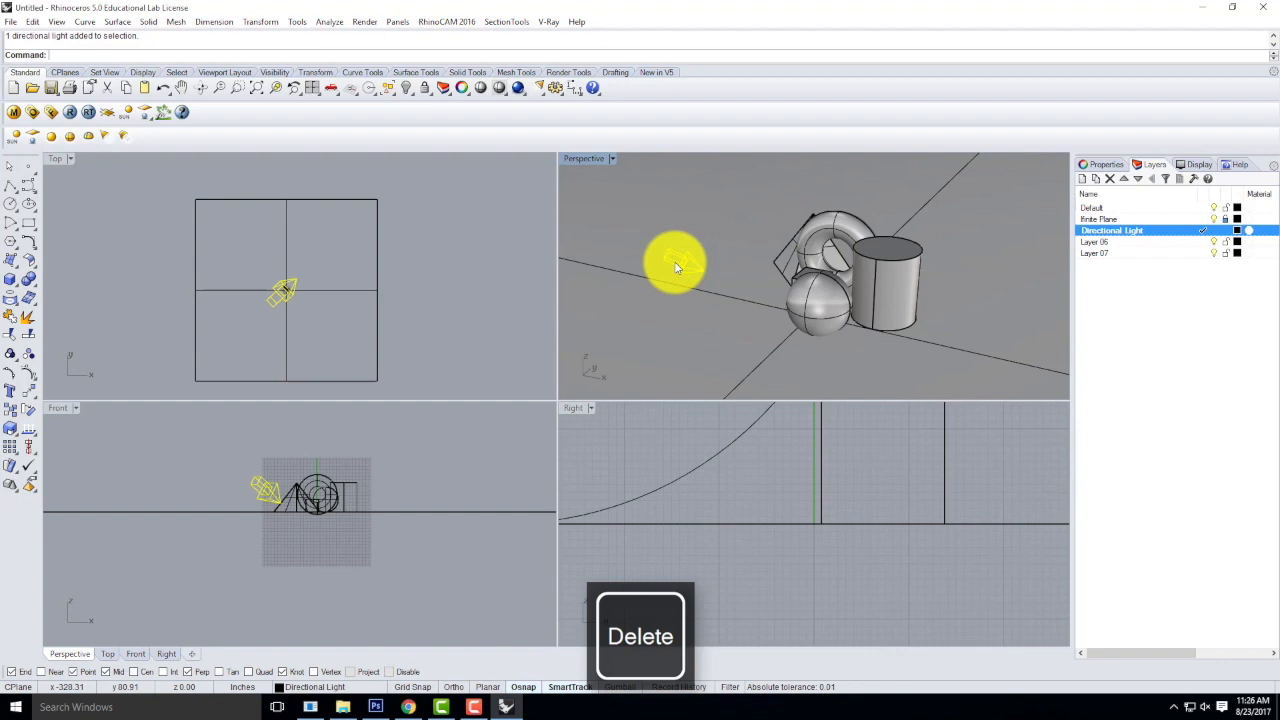
{"action": "right_click_drag", "start_coordinate": [672, 278], "coordinate": [716, 251]}
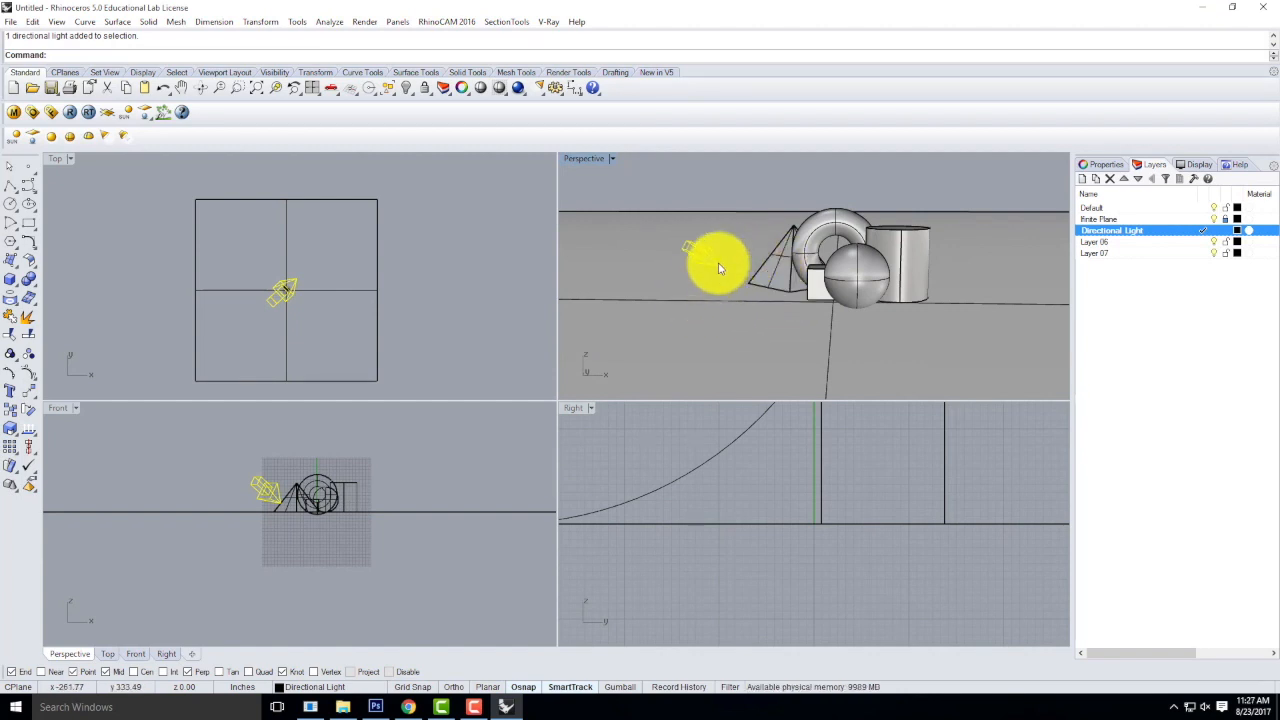
{"action": "right_click_drag", "start_coordinate": [716, 264], "coordinate": [711, 287]}
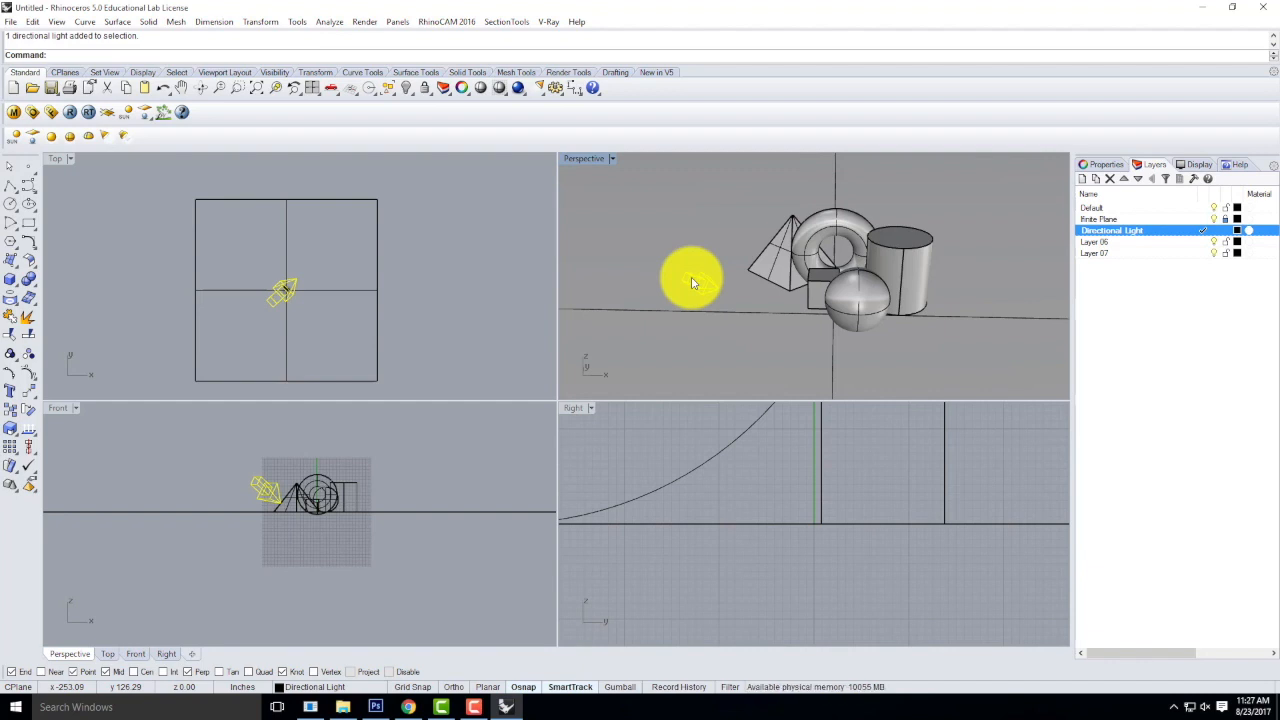
Maximize the Perspective viewport and frame the solids in a close, low-angle view for rendering.
{"action": "double_click", "coordinate": [591, 161]}
{"action": "double_click", "coordinate": [591, 161]}
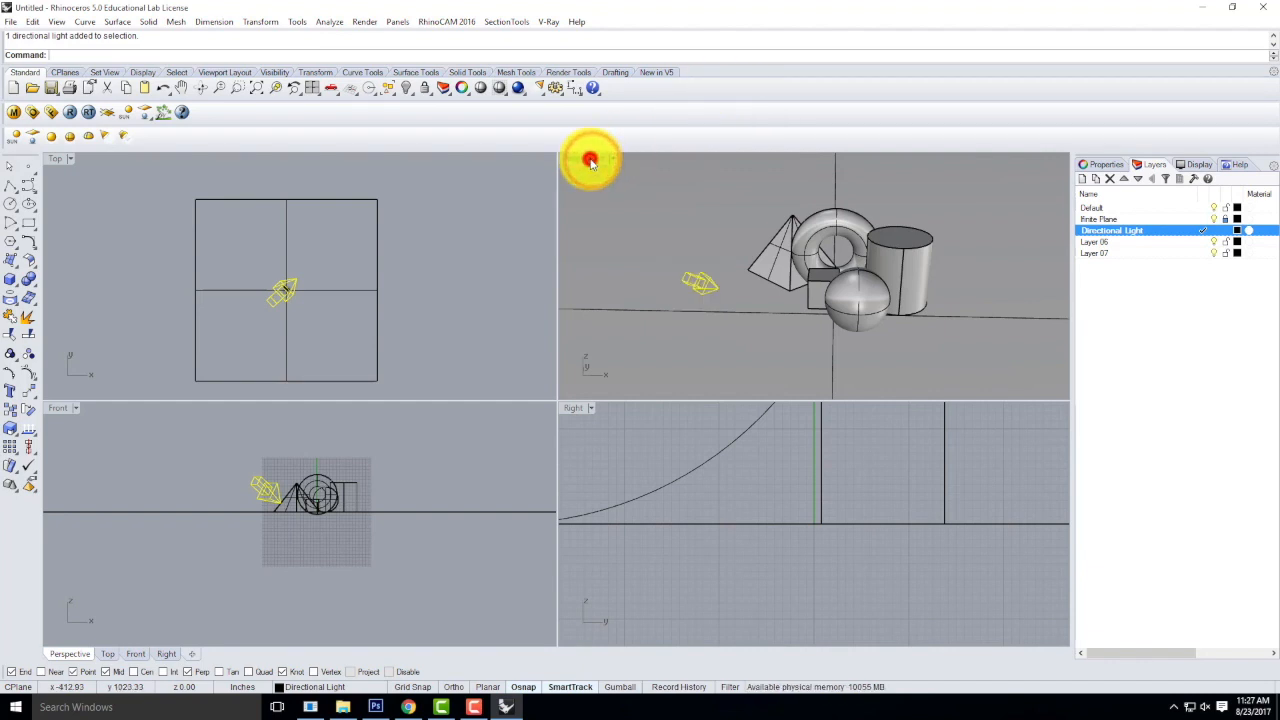
{"action": "double_click", "coordinate": [591, 161]}
{"action": "right_click_drag", "start_coordinate": [509, 394], "coordinate": [557, 363]}
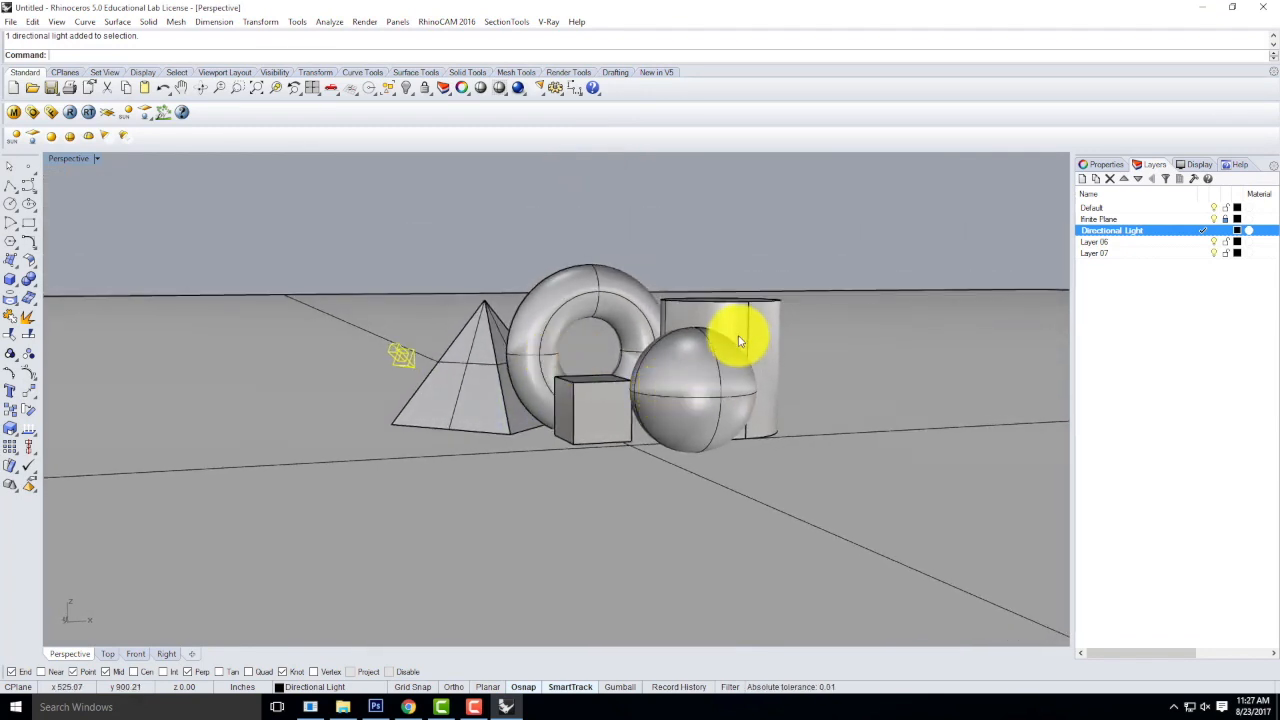
{"action": "scroll", "coordinate": [717, 373], "scroll_direction": "up", "scroll_amount": 2}
{"action": "right_click_drag", "start_coordinate": [717, 373], "coordinate": [689, 389]}
{"action": "scroll", "coordinate": [667, 400], "scroll_direction": "up", "scroll_amount": 2}
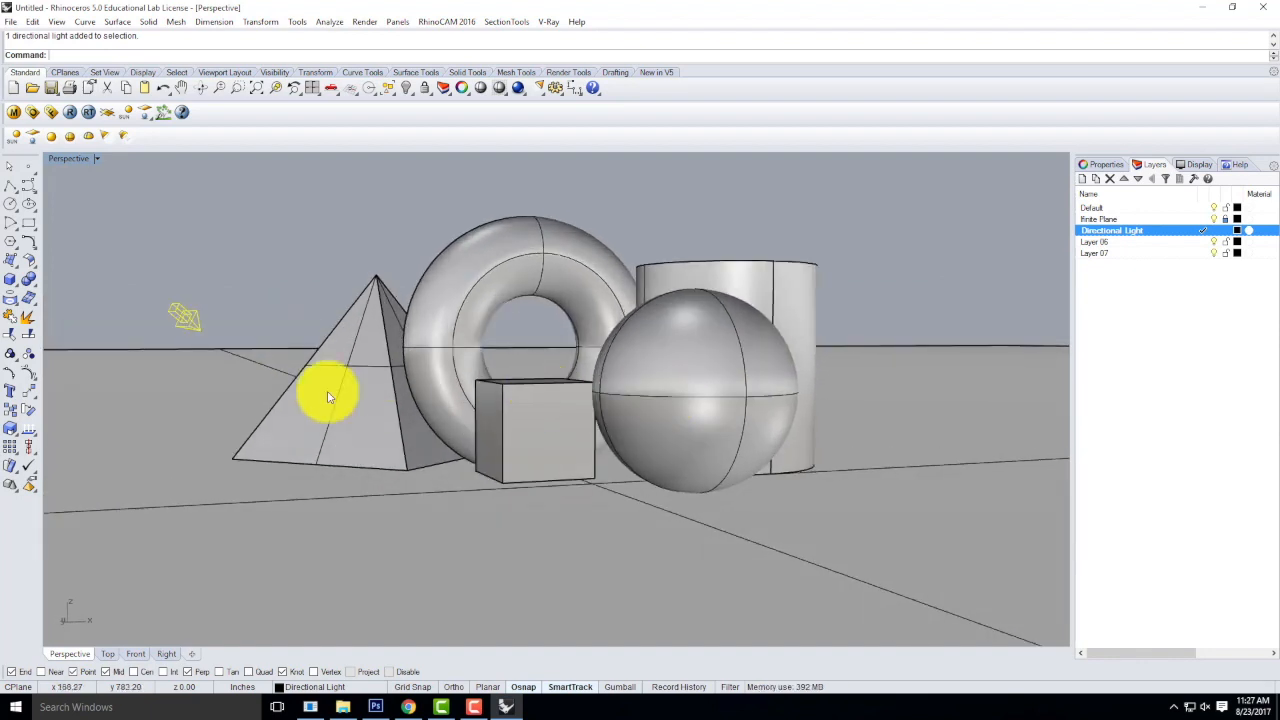
{"action": "scroll", "coordinate": [330, 183], "scroll_direction": "up", "scroll_amount": 2}
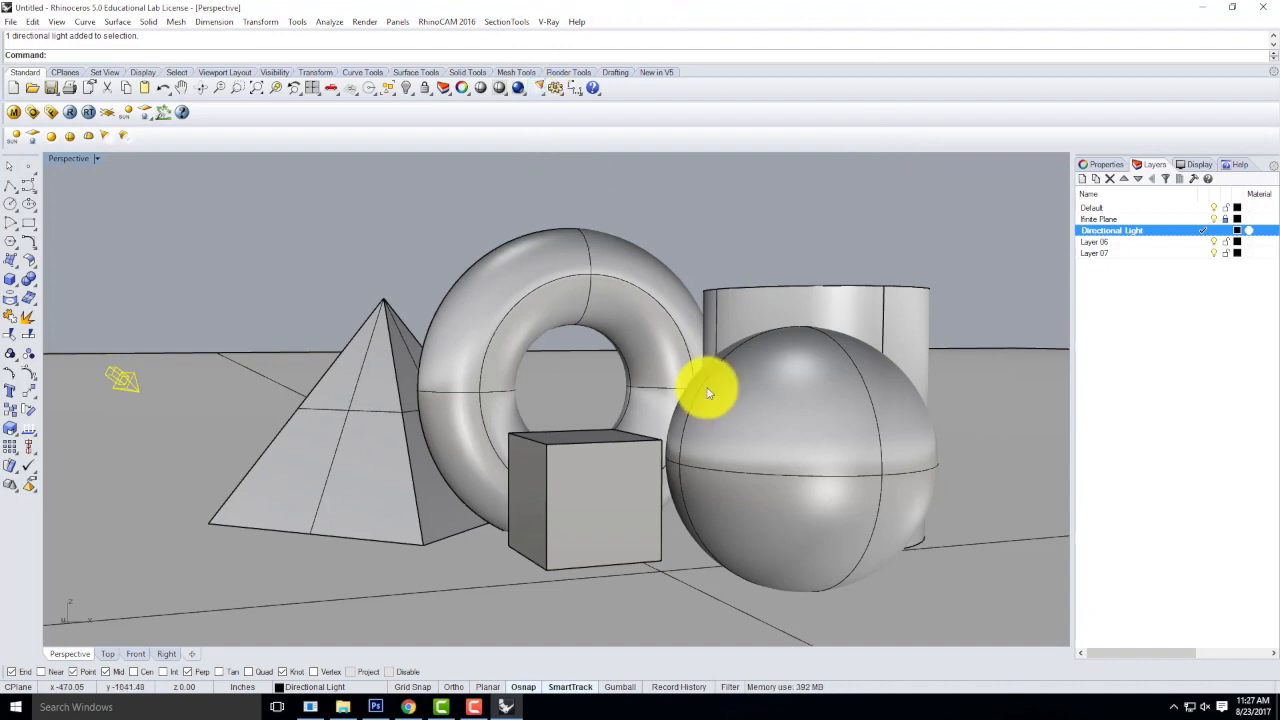
Save the current Perspective view as a named view called Render01.
{"action": "left_click", "coordinate": [98, 161]}
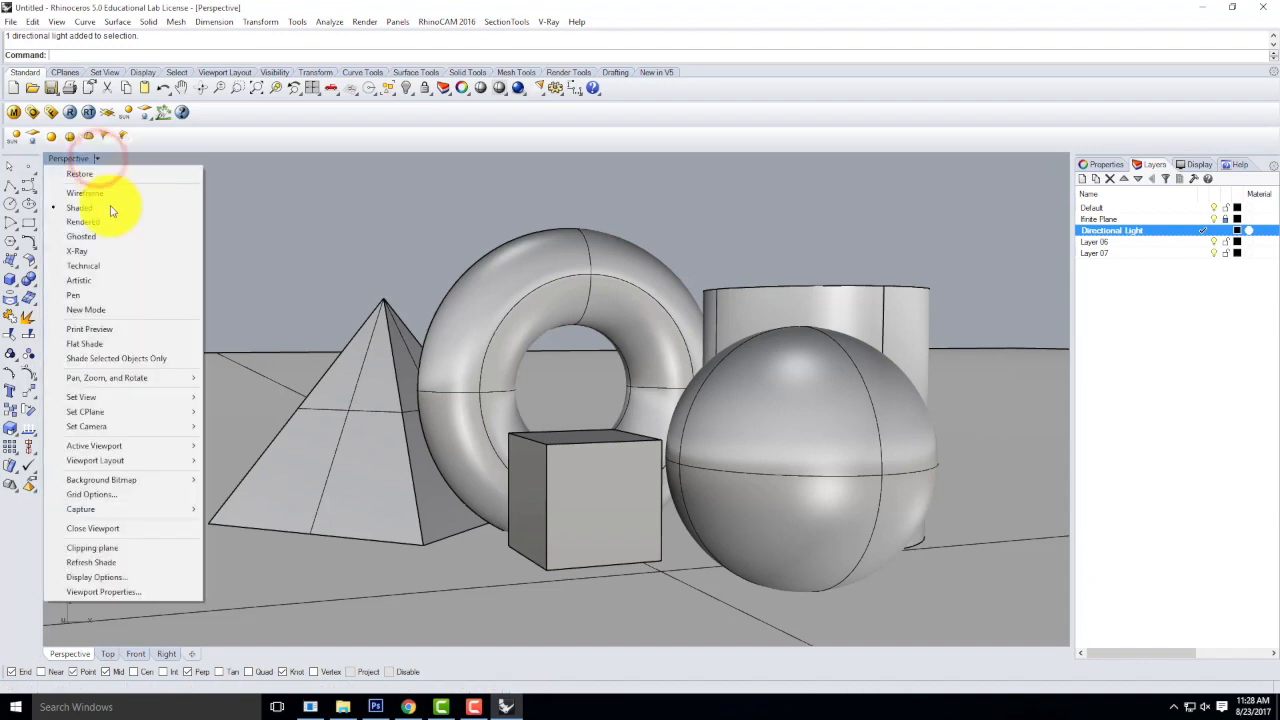
{"action": "mouse_move", "coordinate": [118, 400]}
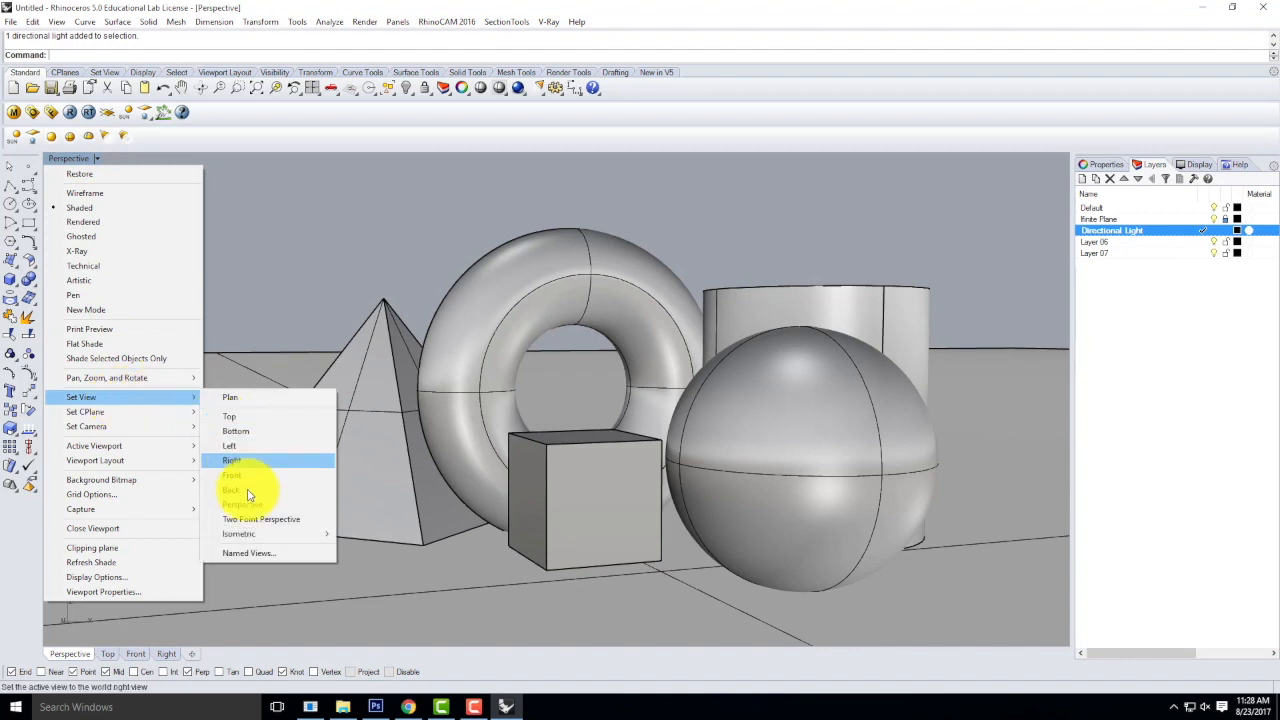
{"action": "left_click", "coordinate": [266, 556]}
{"action": "left_click_drag", "start_coordinate": [381, 250], "coordinate": [424, 219]}
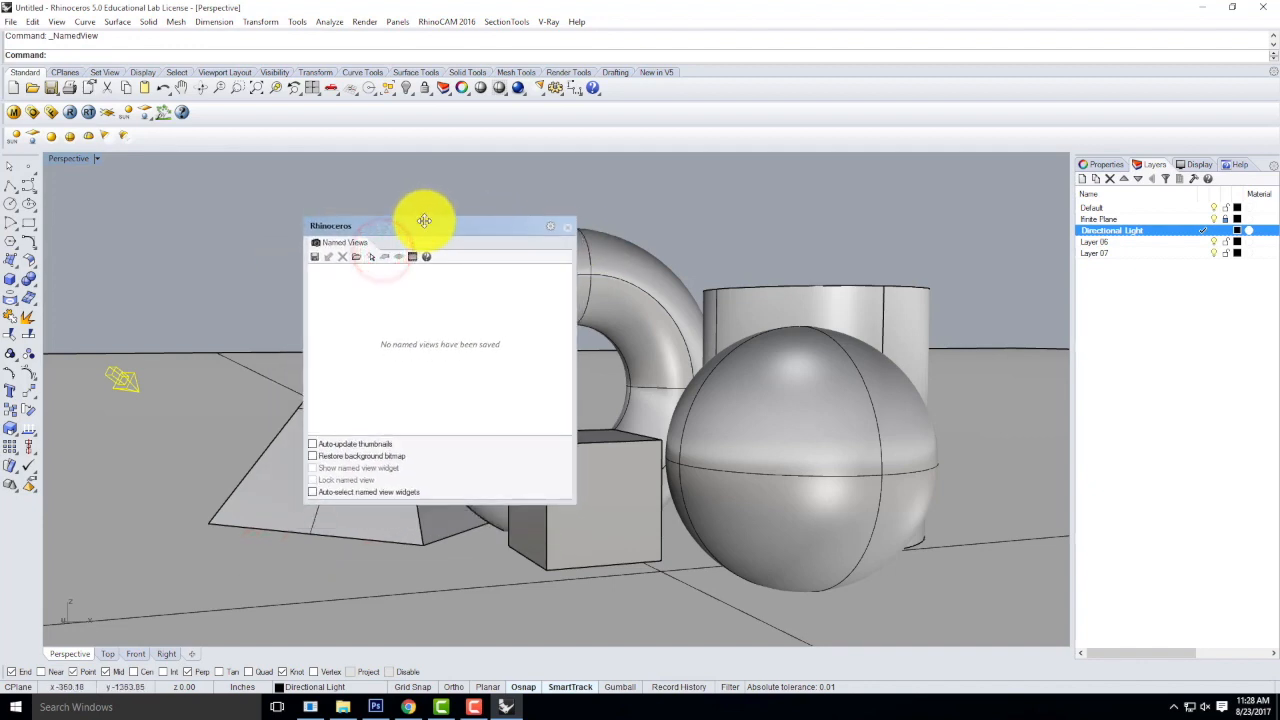
{"action": "left_click", "coordinate": [313, 259]}
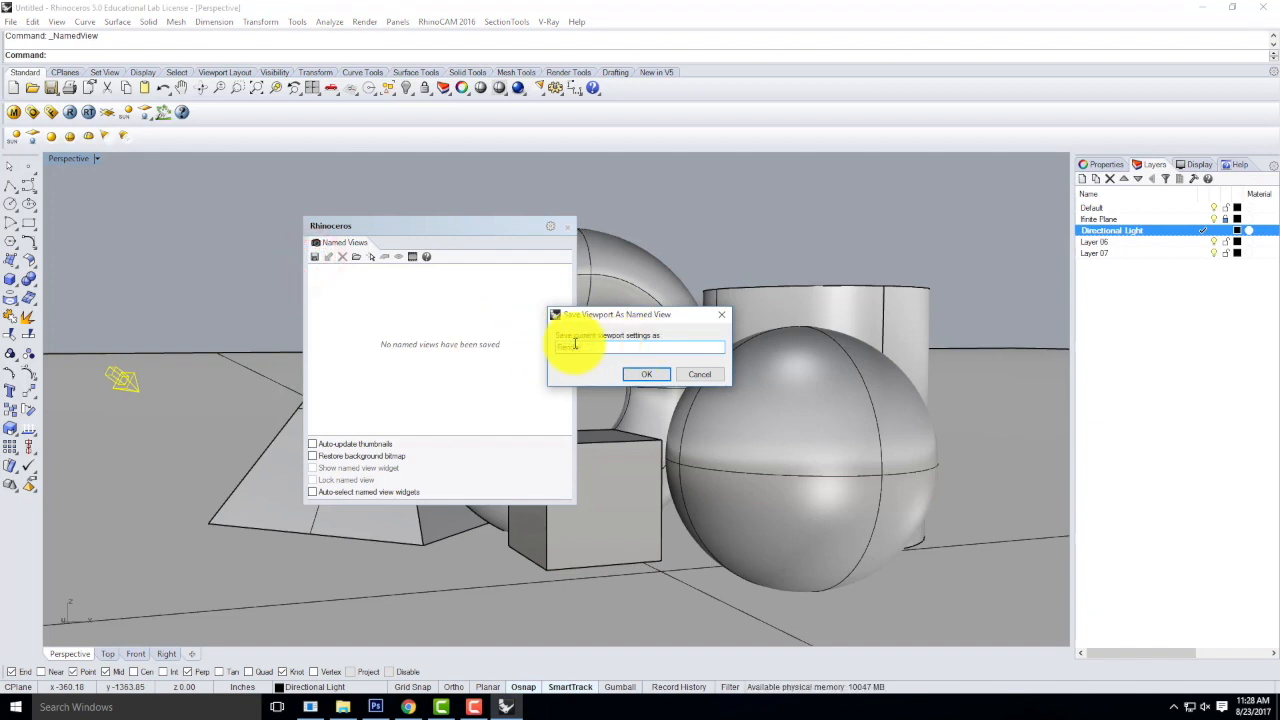
{"action": "left_click", "coordinate": [648, 375]}
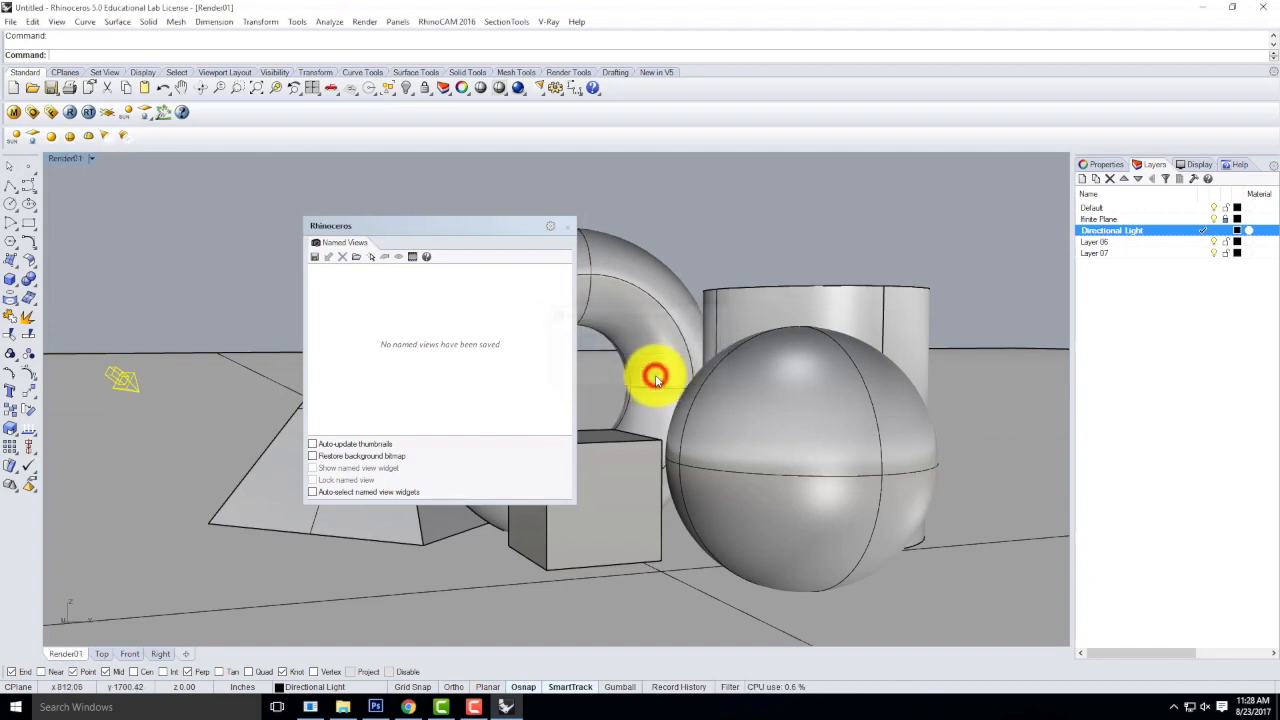
{"action": "left_click", "coordinate": [567, 229]}
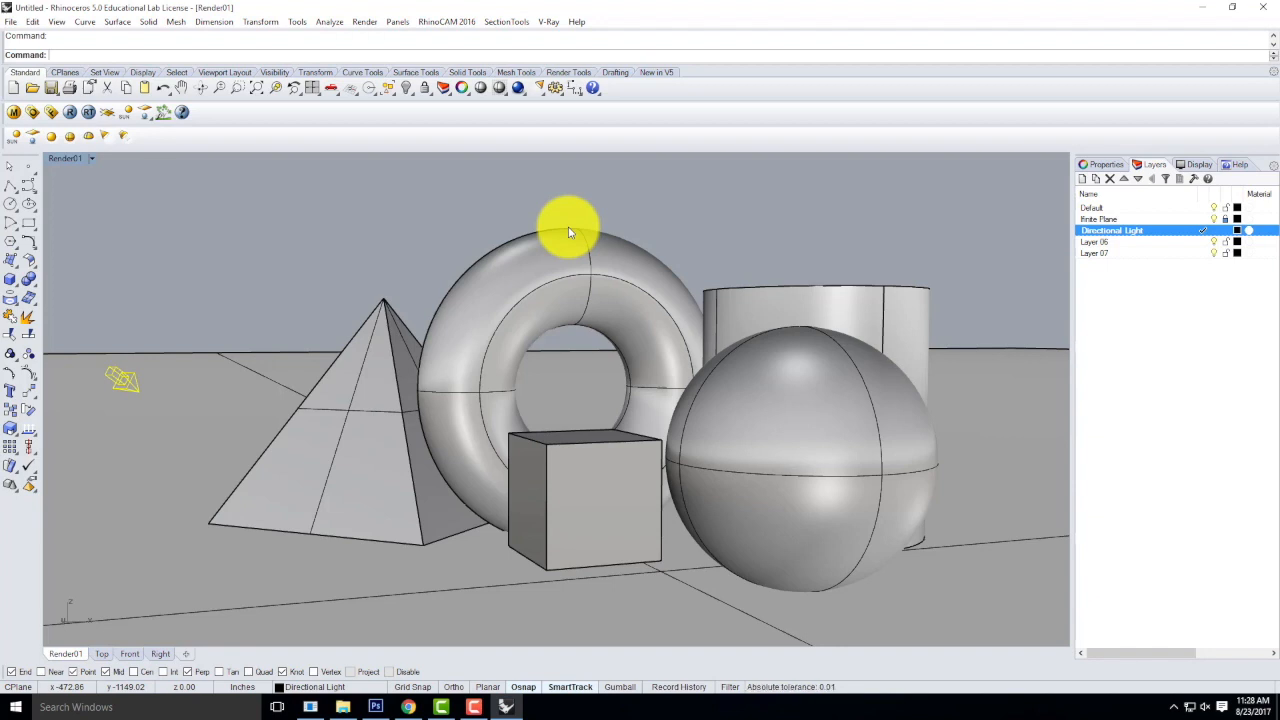
Orbit away from the saved view, restore the named view Render01, and test-render it with V-Ray.
{"action": "right_click_drag", "start_coordinate": [155, 246], "coordinate": [633, 337]}
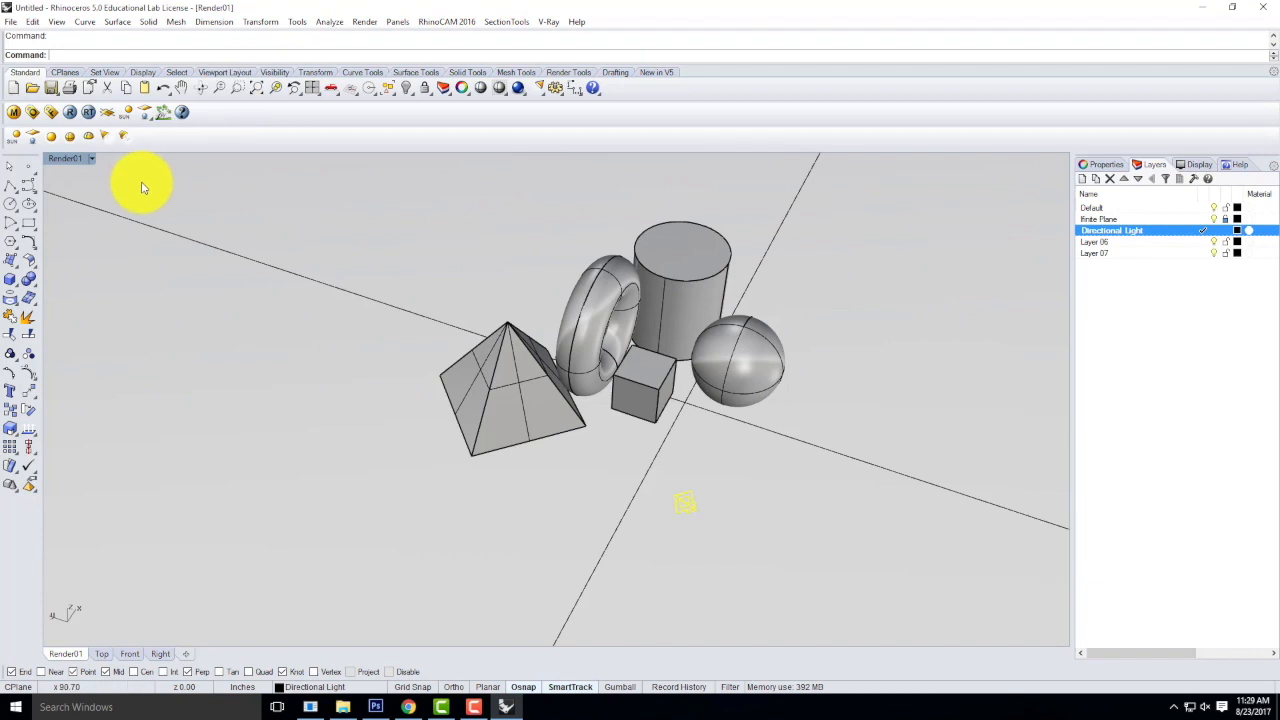
{"action": "left_click", "coordinate": [91, 158]}
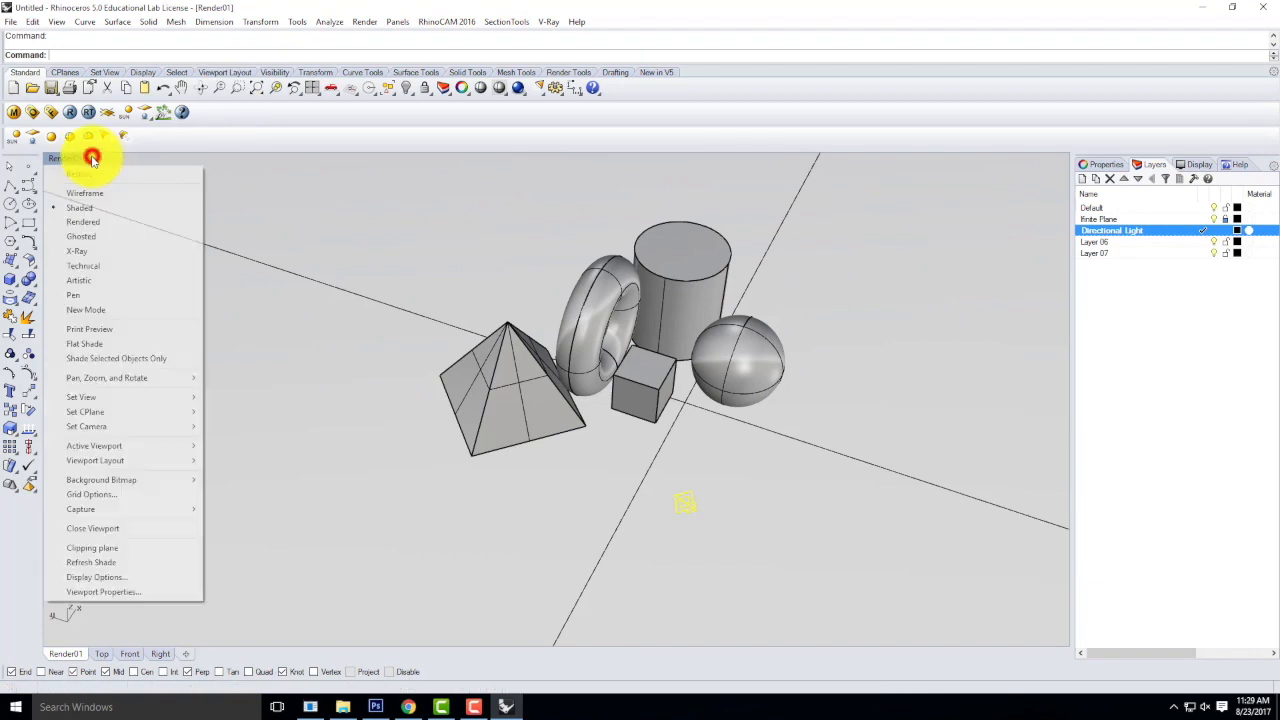
{"action": "mouse_move", "coordinate": [97, 398]}
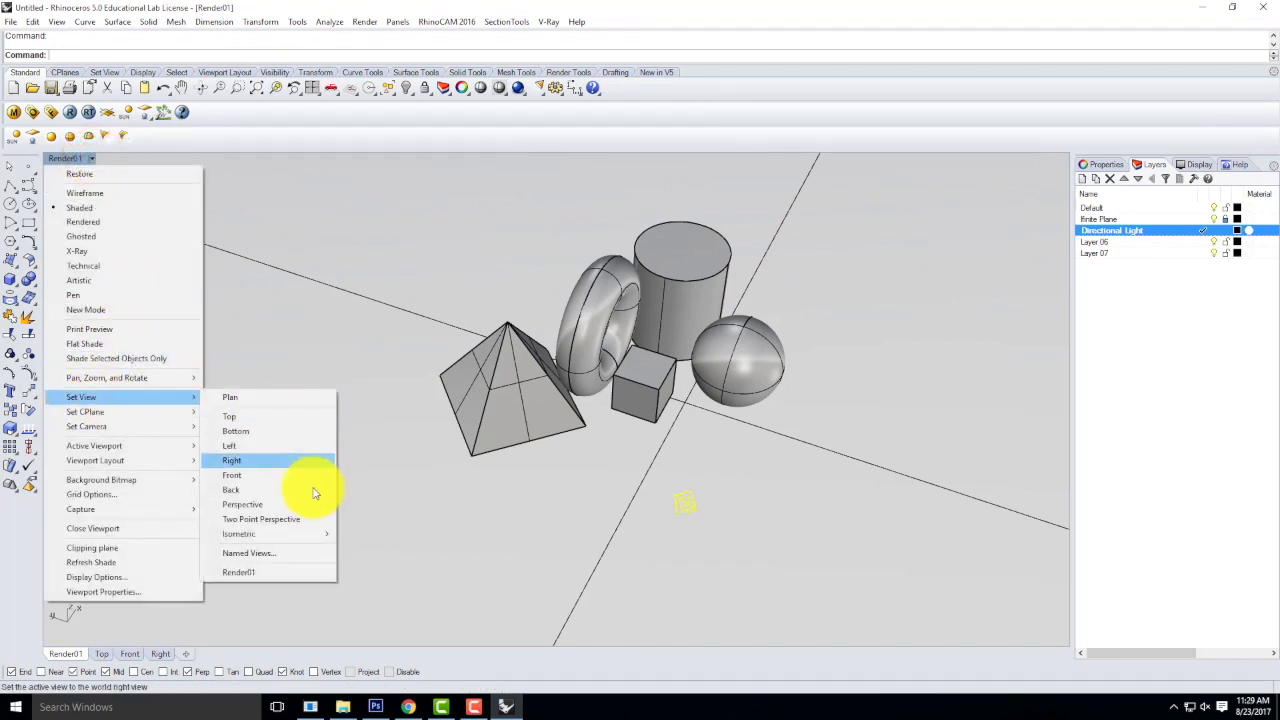
{"action": "left_click", "coordinate": [250, 576]}
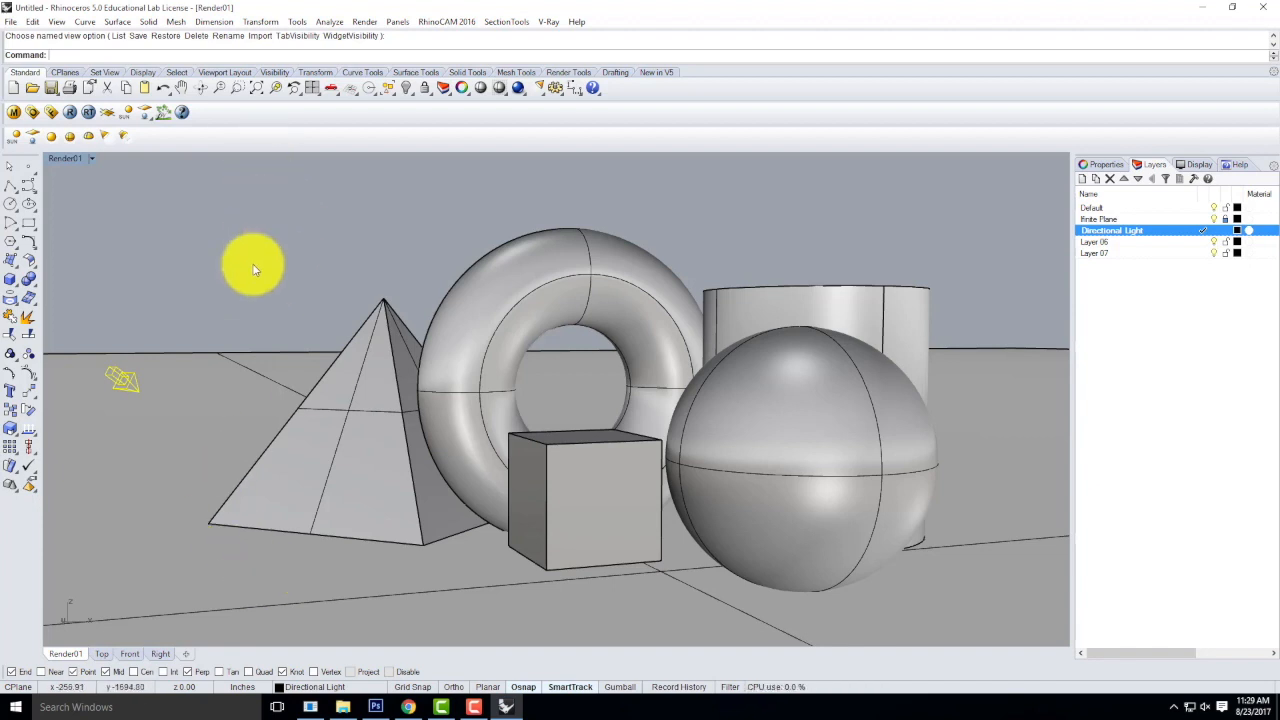
{"action": "left_click", "coordinate": [72, 117]}
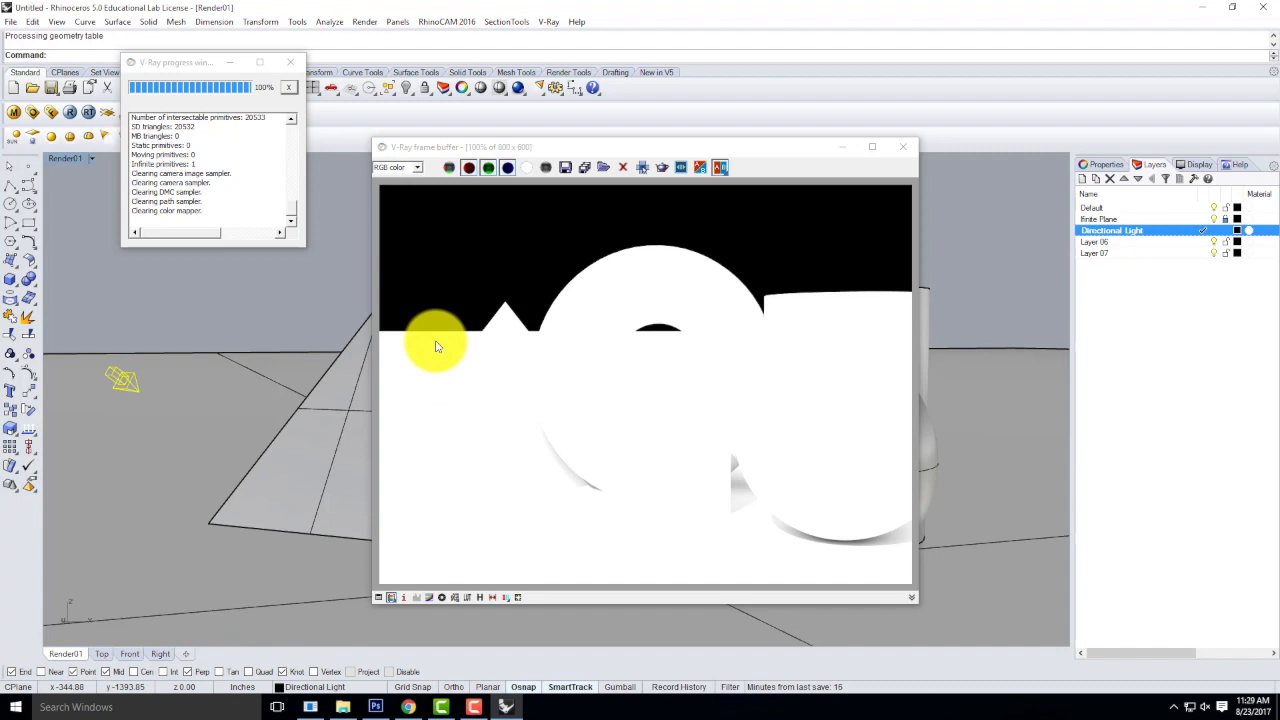
{"action": "left_click", "coordinate": [903, 146]}
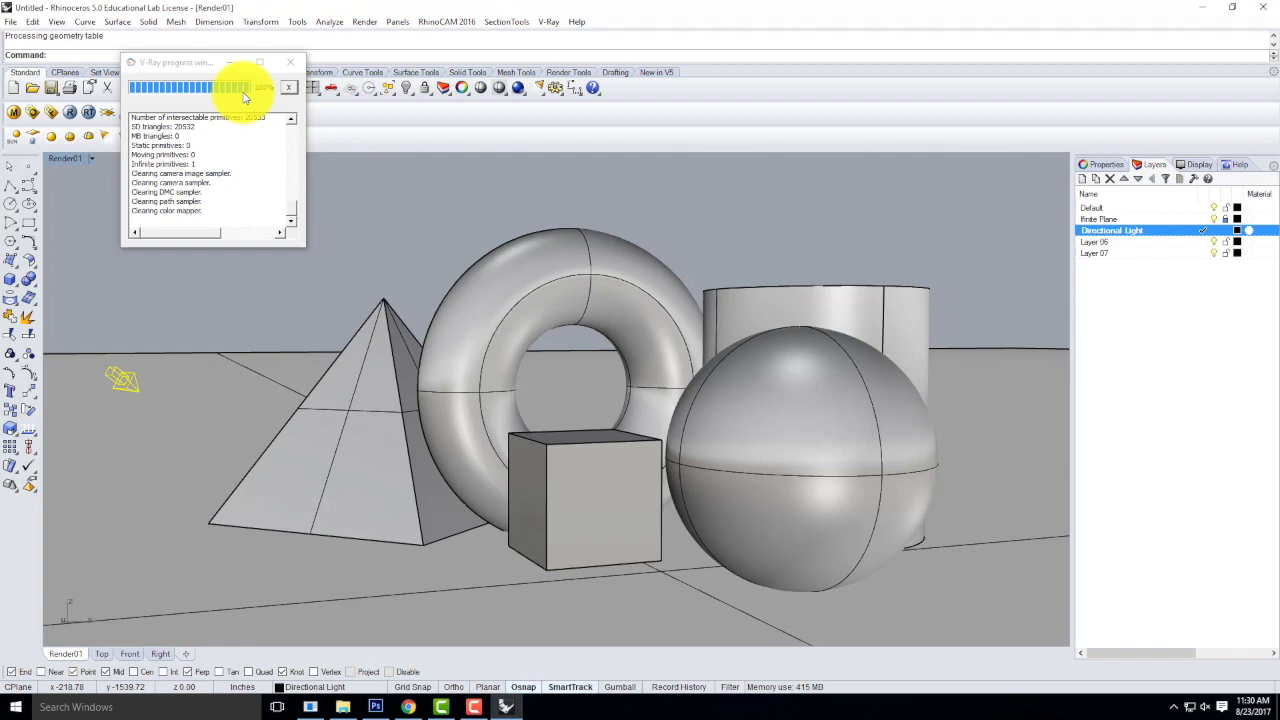
Set the V-Ray environment's reflection/refraction background color to White and run a test render.
{"action": "left_click", "coordinate": [28, 116]}
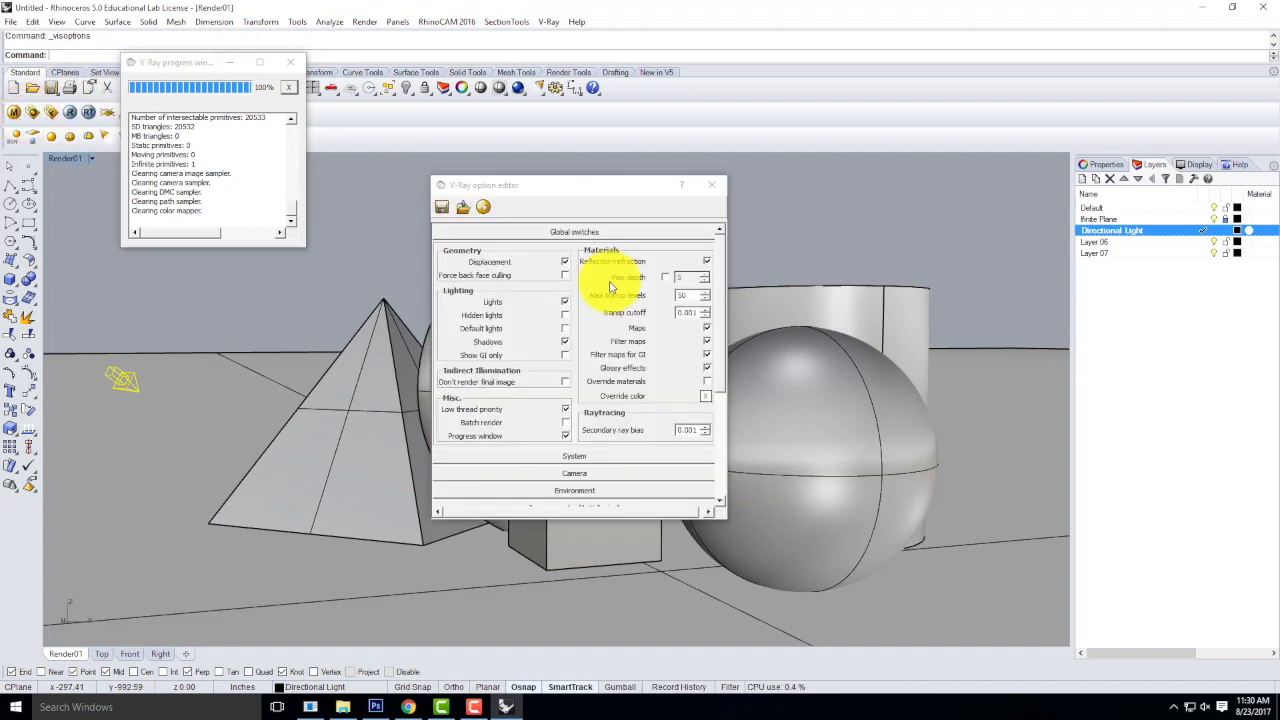
{"action": "left_click", "coordinate": [568, 232]}
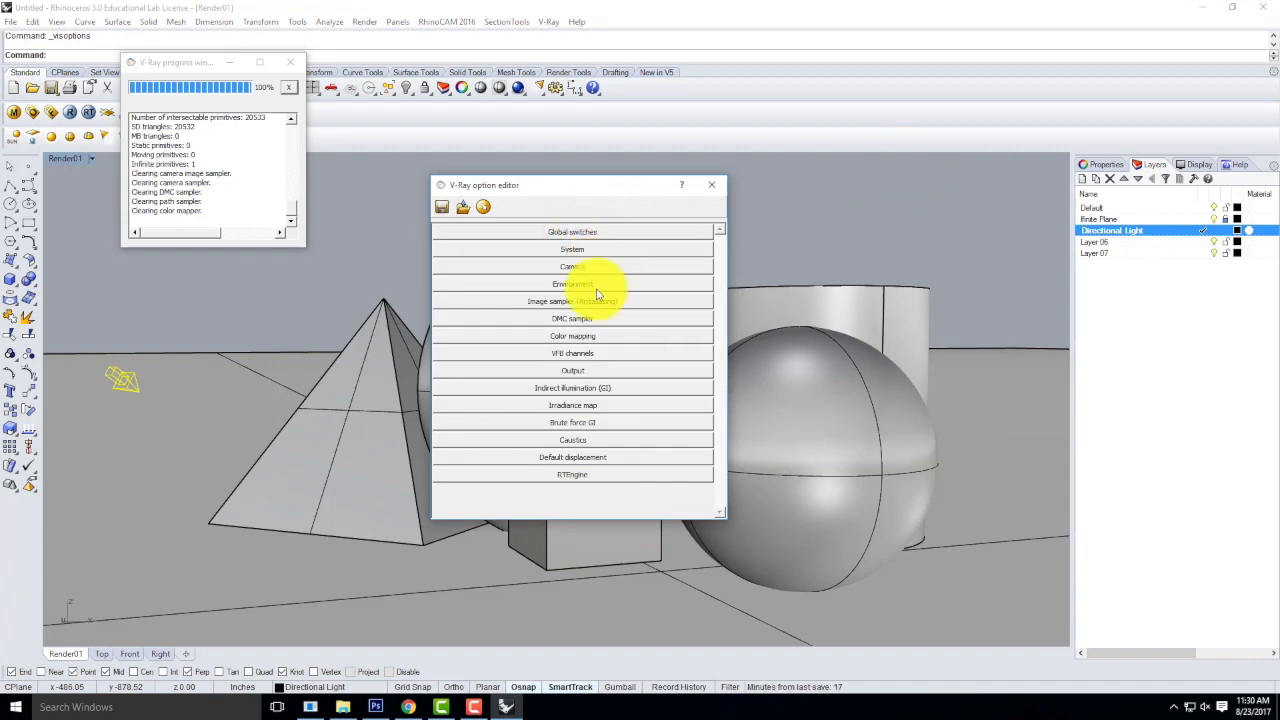
{"action": "left_click", "coordinate": [563, 233]}
{"action": "left_click", "coordinate": [567, 234]}
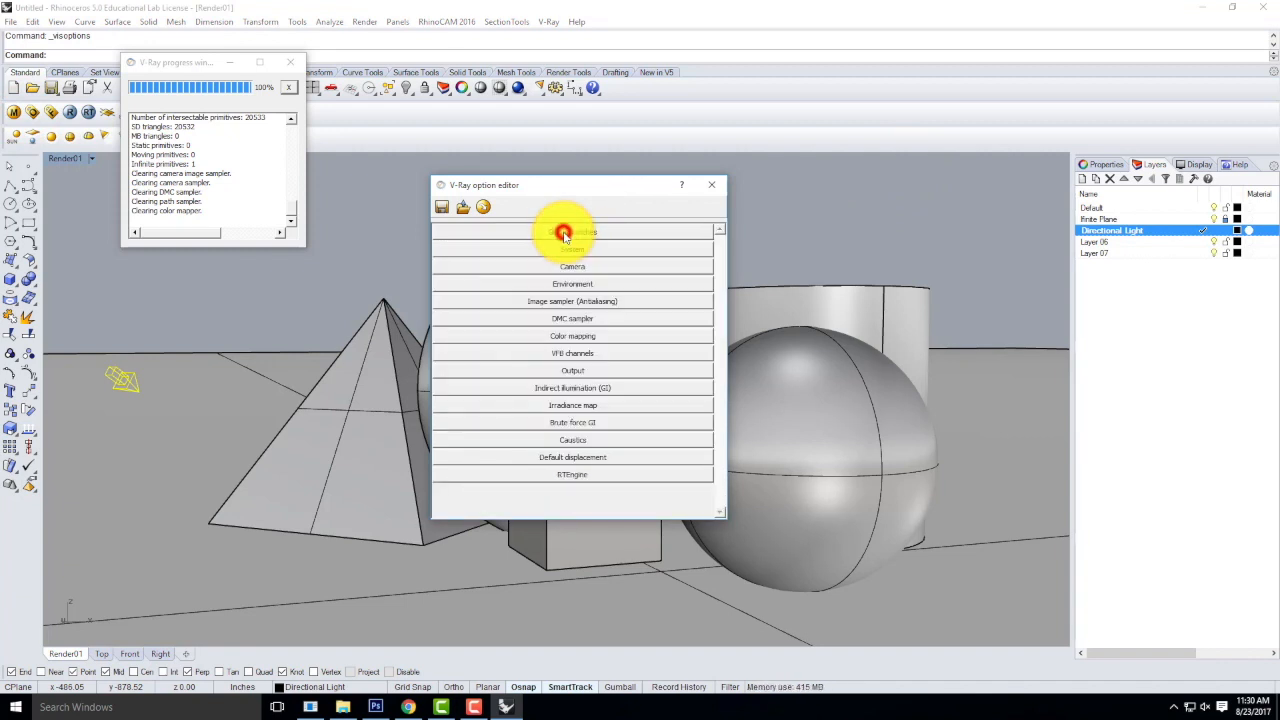
{"action": "left_click", "coordinate": [566, 287]}
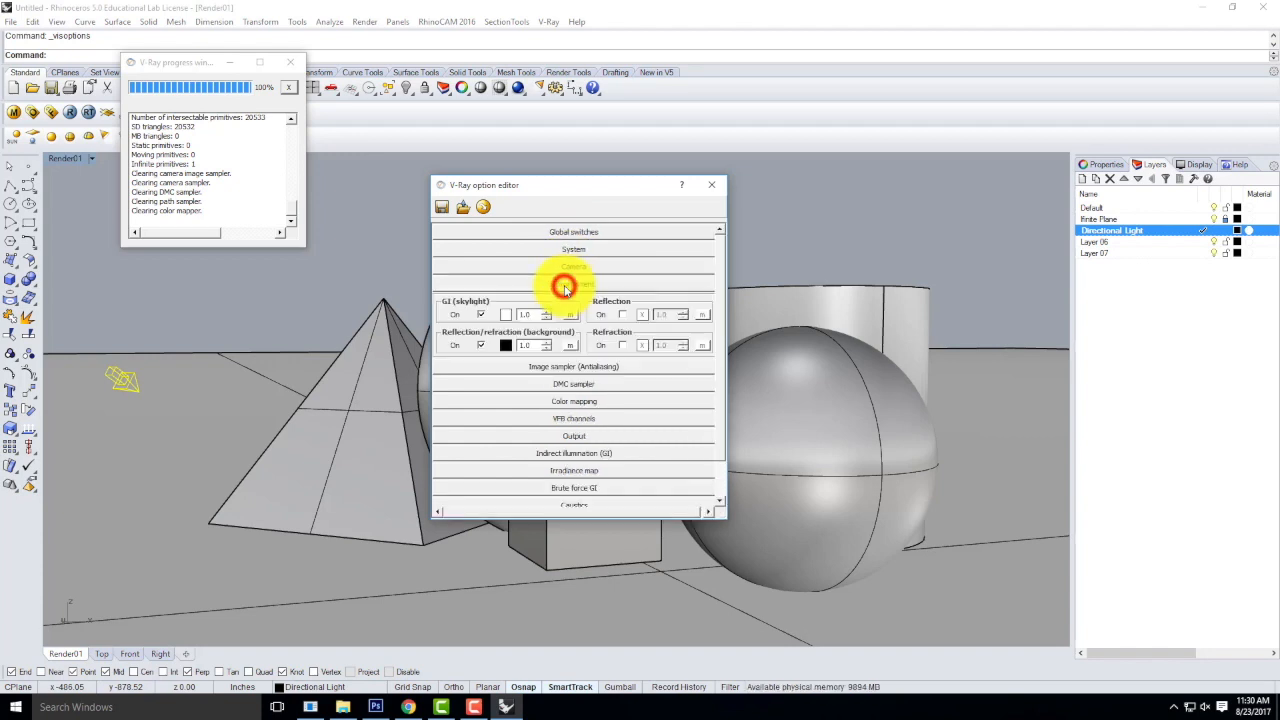
{"action": "left_click", "coordinate": [506, 346]}
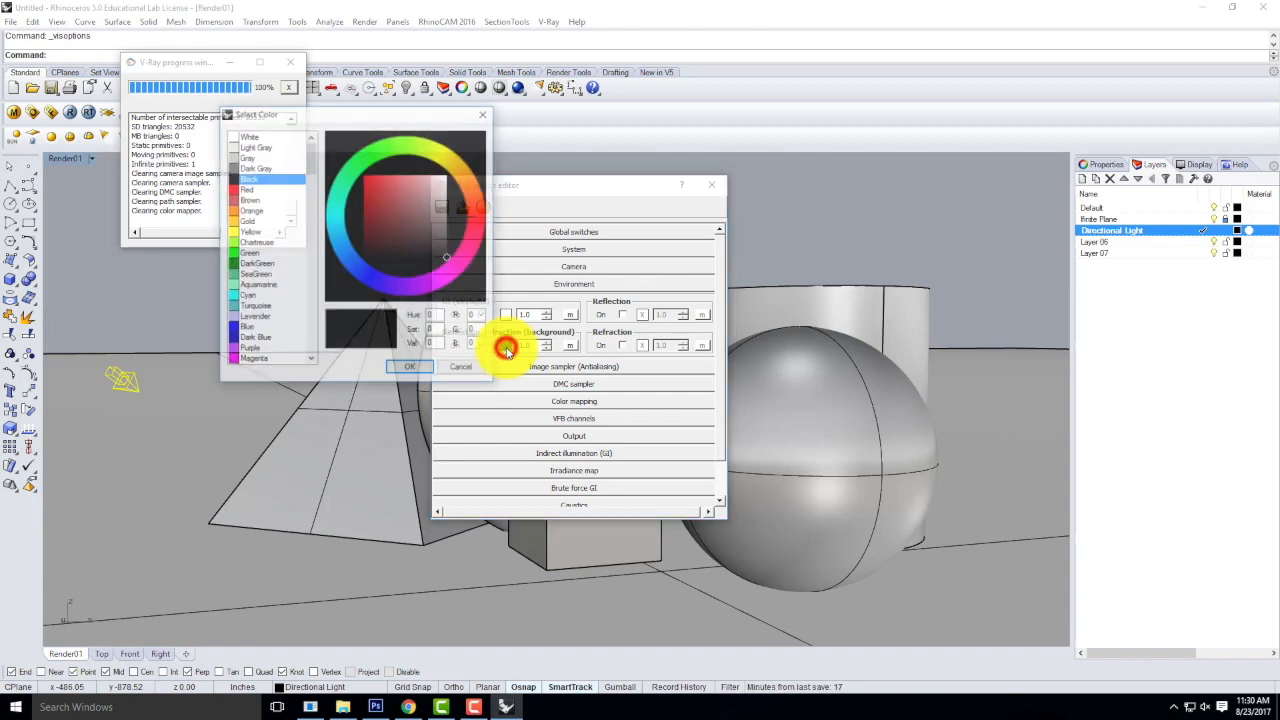
{"action": "left_click", "coordinate": [251, 136]}
{"action": "left_click", "coordinate": [410, 368]}
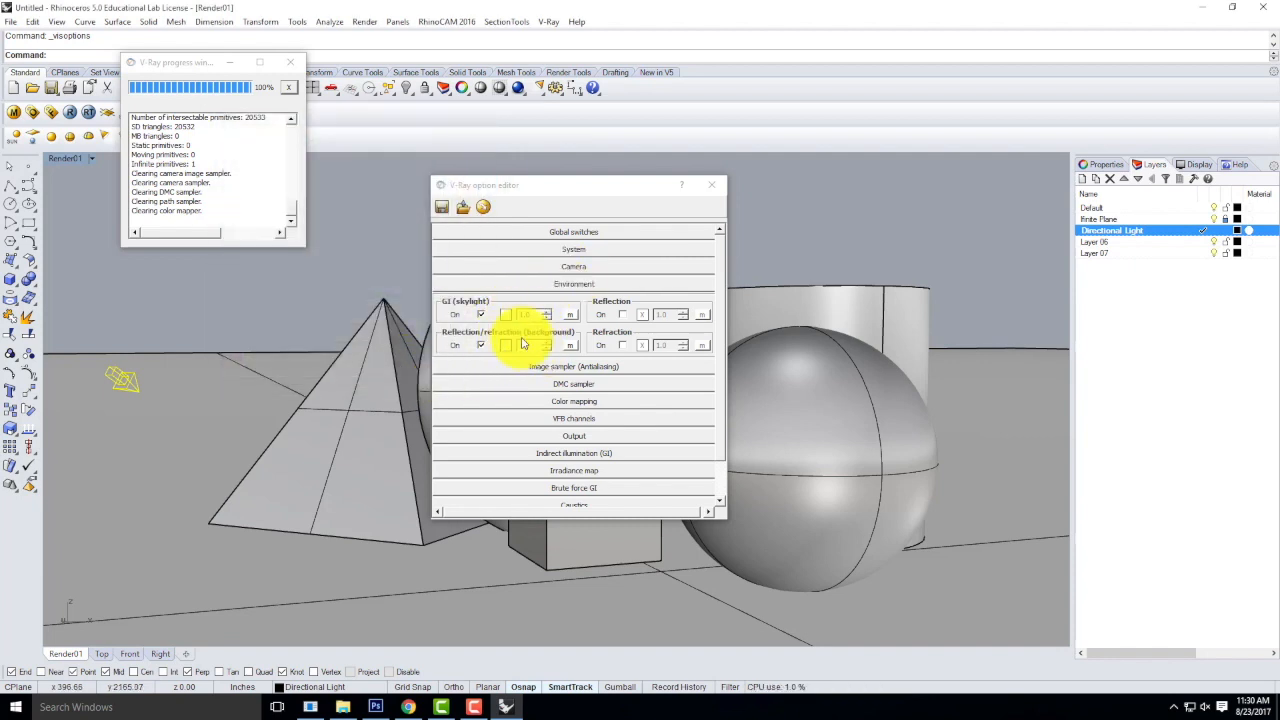
{"action": "left_click", "coordinate": [527, 283]}
{"action": "left_click", "coordinate": [72, 113]}
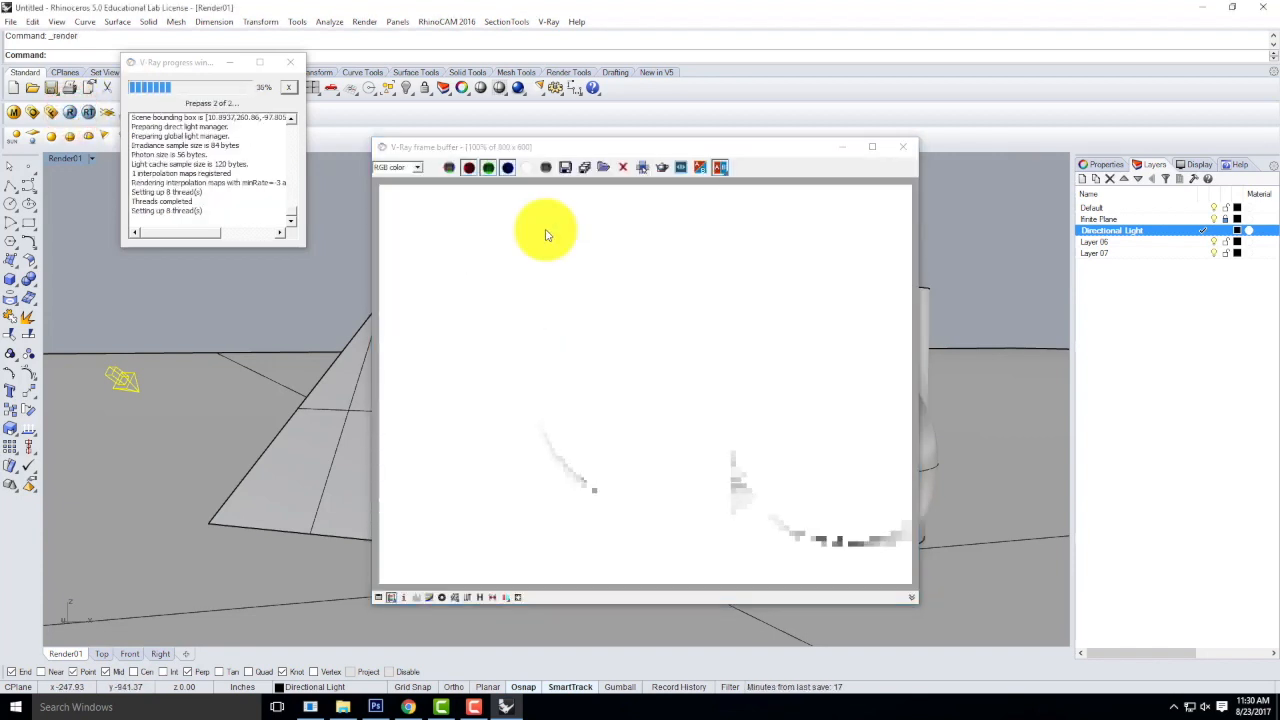
{"action": "left_click", "coordinate": [903, 146]}
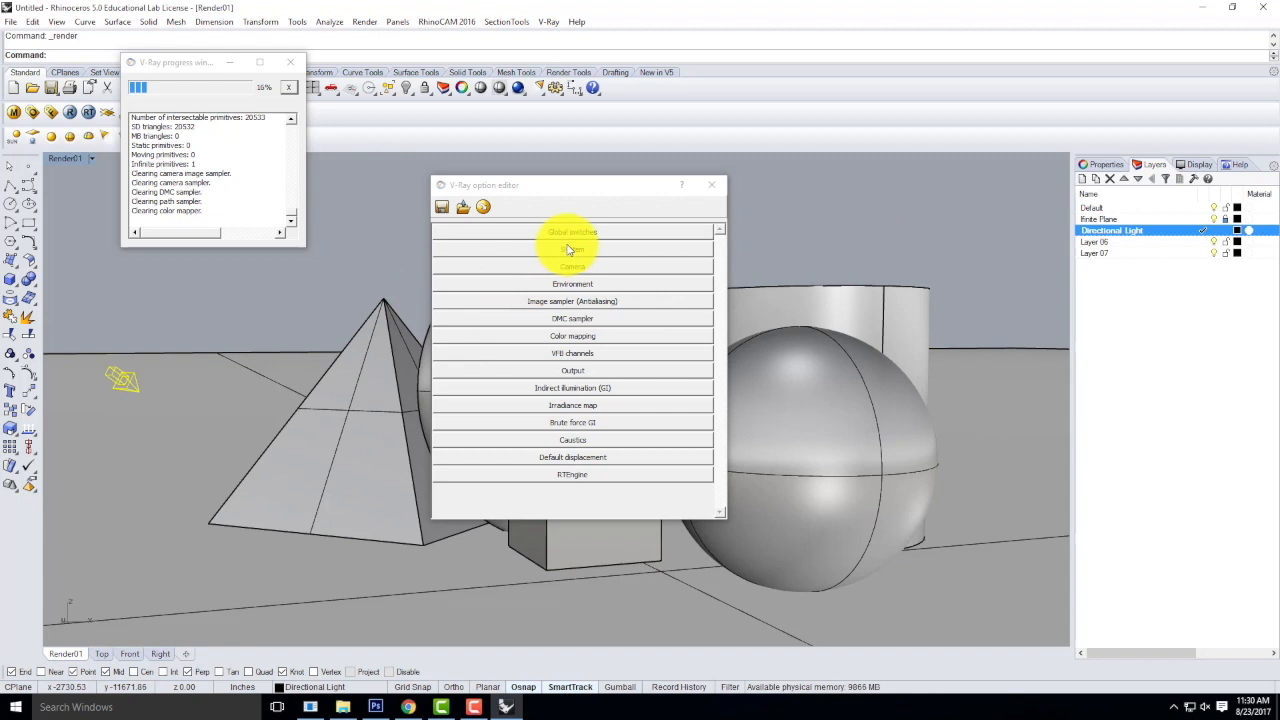
Turn off Override viewport in the V-Ray output size settings and render the view again.
{"action": "left_click", "coordinate": [564, 370]}
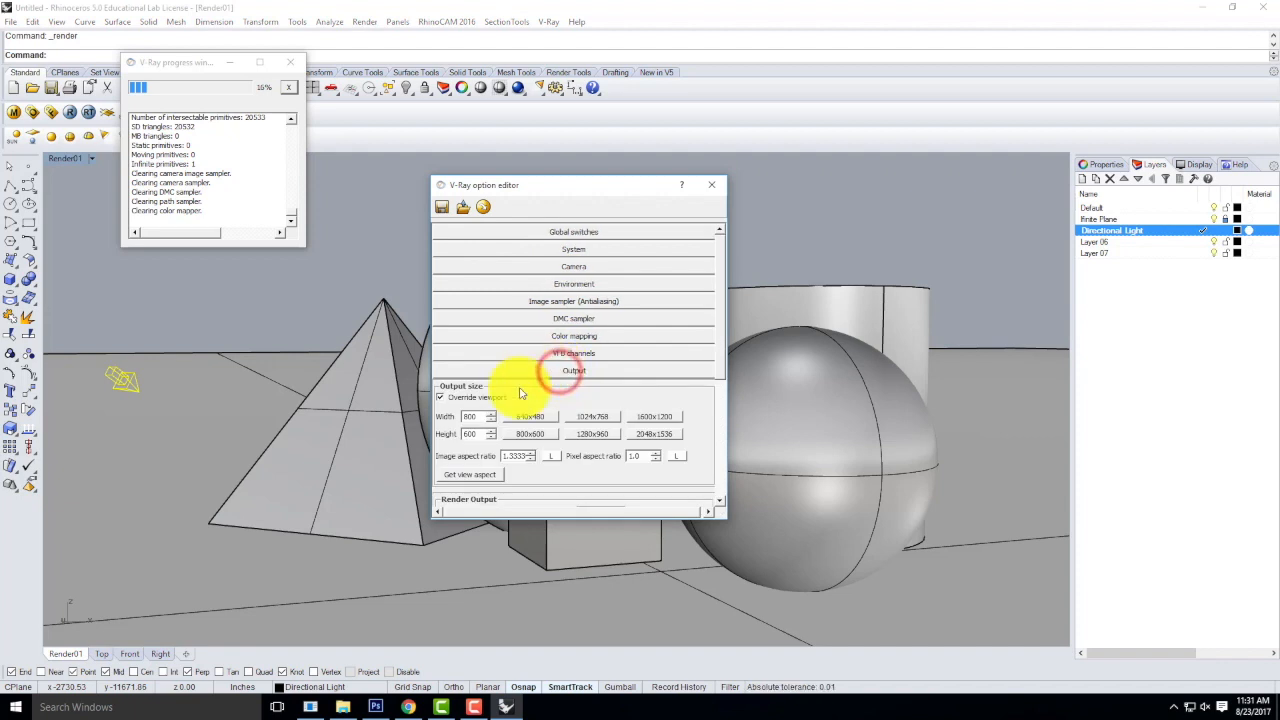
{"action": "left_click", "coordinate": [440, 397]}
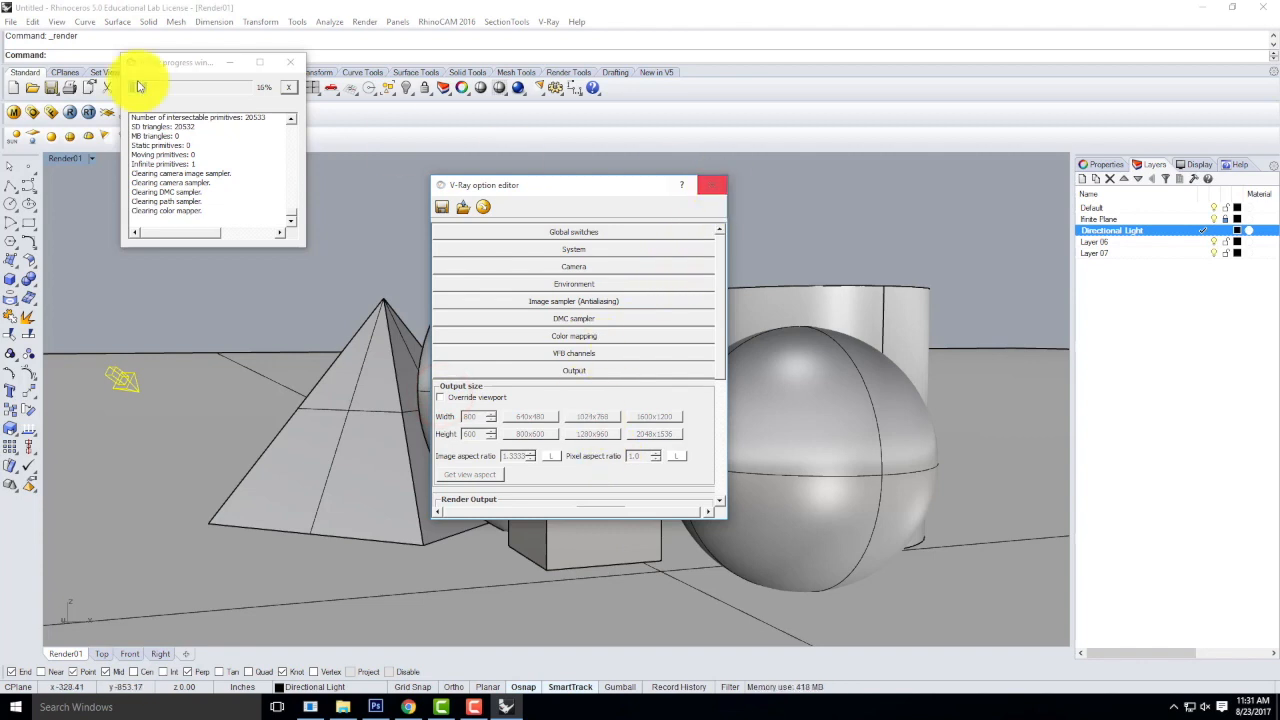
{"action": "left_click", "coordinate": [70, 112]}
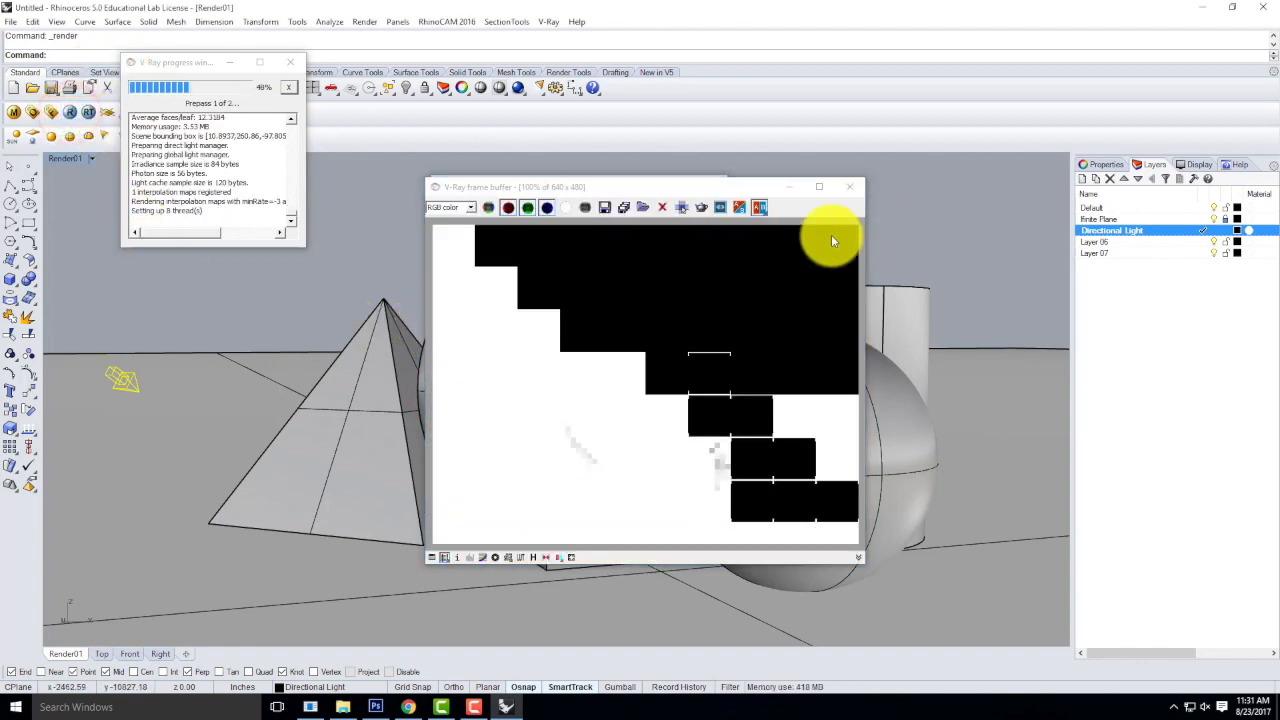
Turn on Override viewport in the V-Ray output size, match the view aspect at 800 x 384, and run a test render.
{"action": "left_click", "coordinate": [850, 186]}
{"action": "left_click", "coordinate": [440, 397]}
{"action": "left_click", "coordinate": [470, 480]}
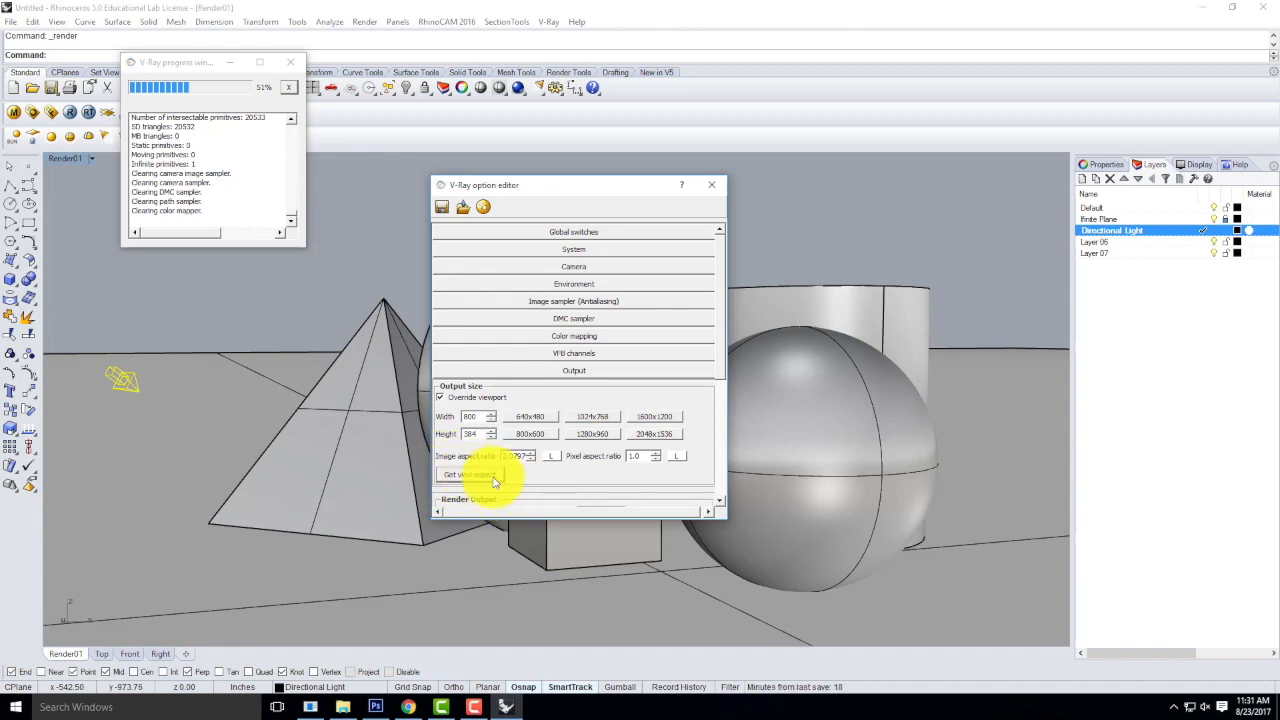
{"action": "left_click", "coordinate": [66, 113]}
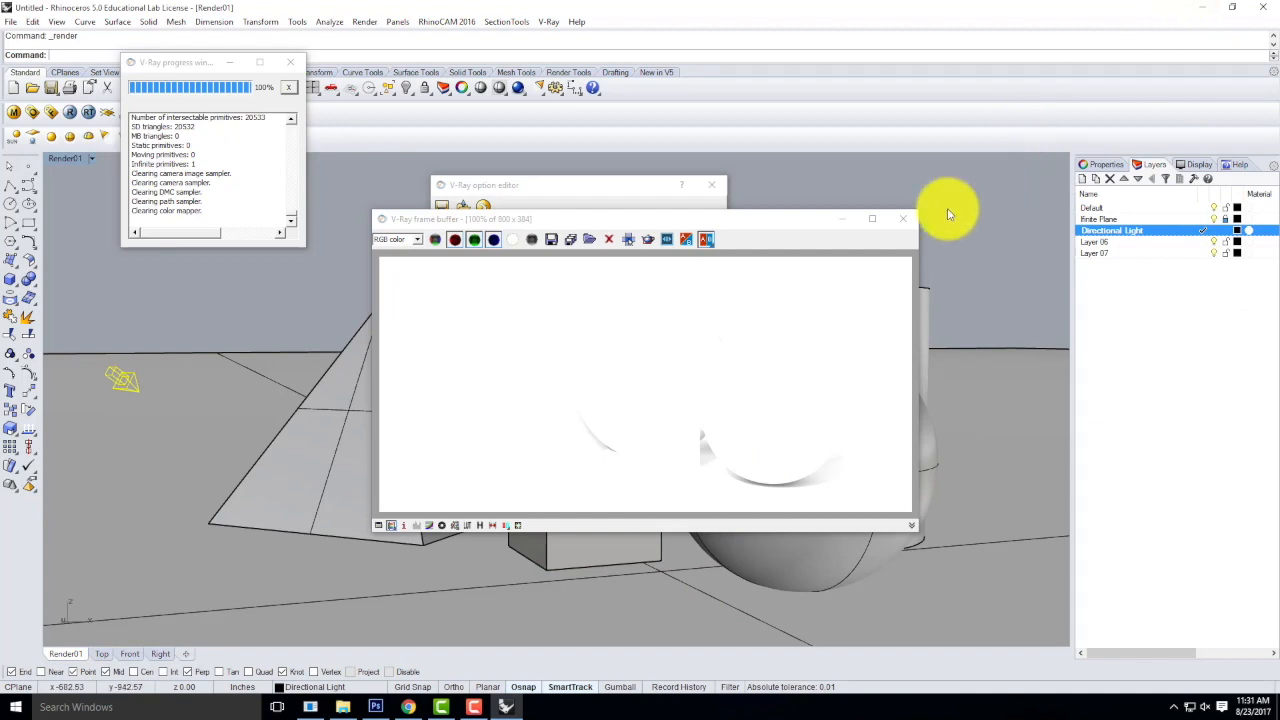
{"action": "left_click", "coordinate": [903, 218]}
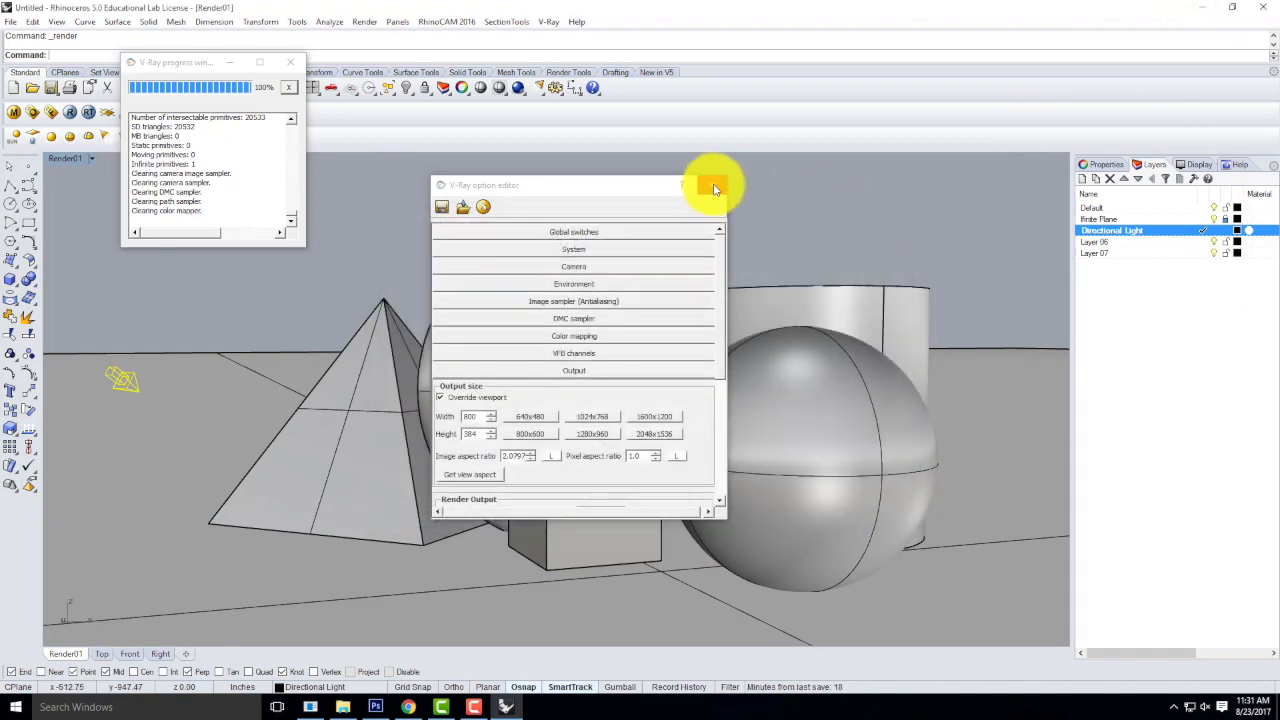
{"action": "left_click", "coordinate": [714, 189]}
{"action": "left_click", "coordinate": [289, 62]}
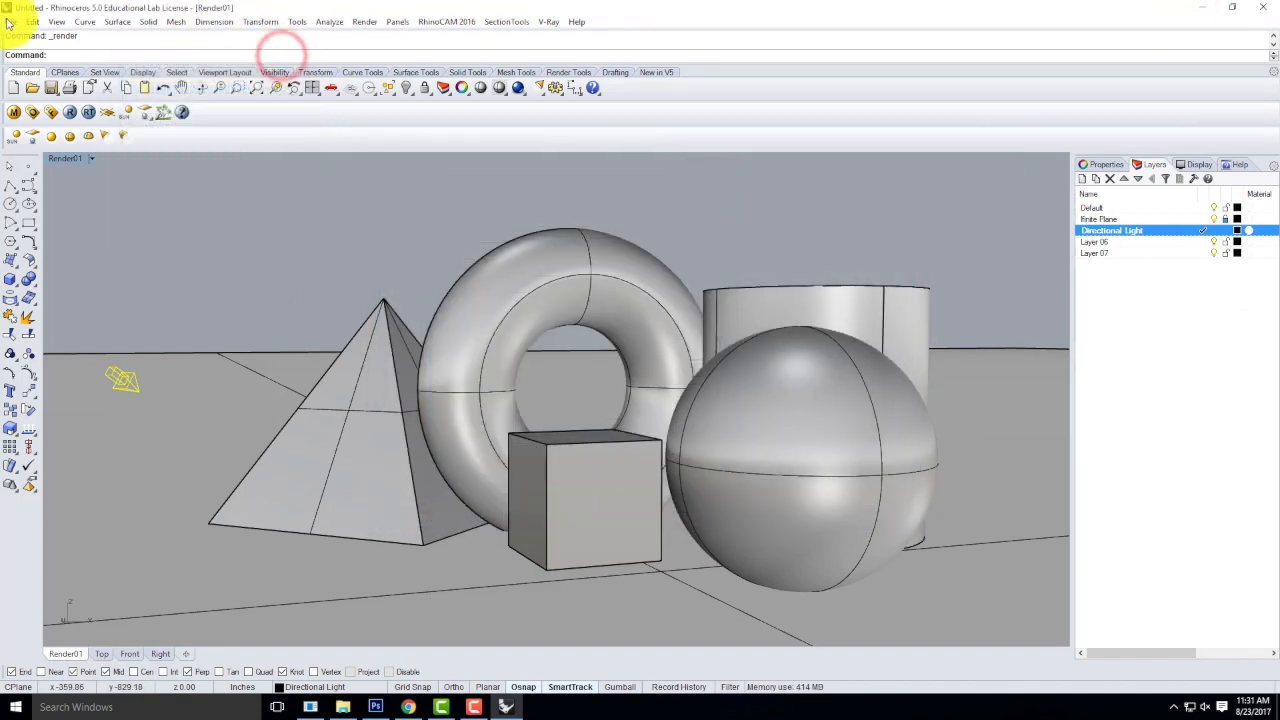
Start saving the model and create a folder named F2017 inside Live Demonstrations > Live - A136 Exercises > Ex204.
{"action": "left_click", "coordinate": [9, 21]}
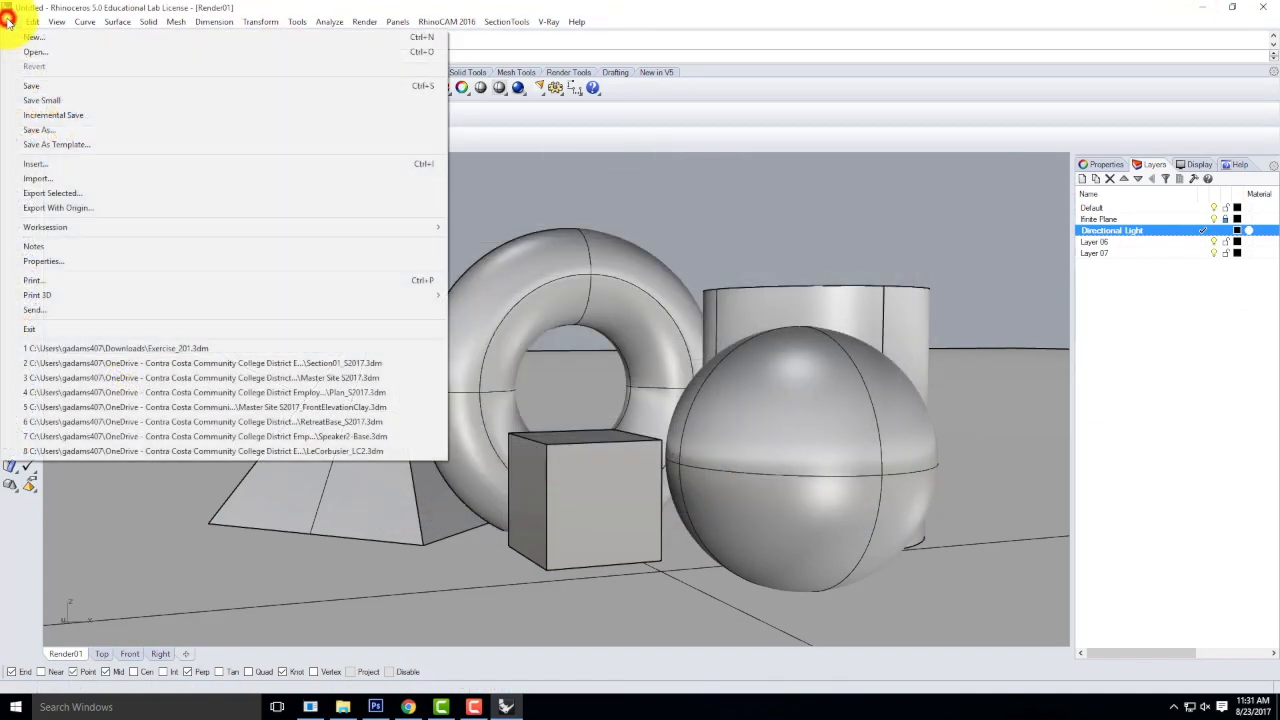
{"action": "left_click", "coordinate": [30, 86]}
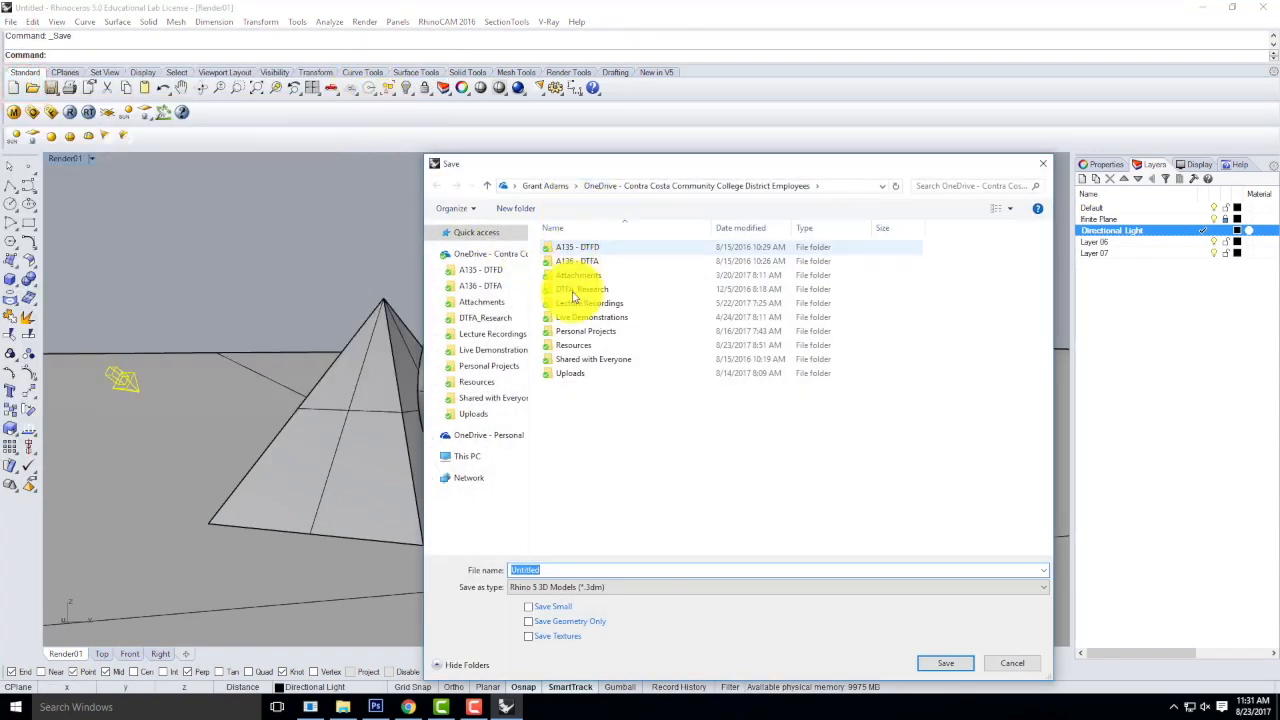
{"action": "left_click", "coordinate": [495, 349]}
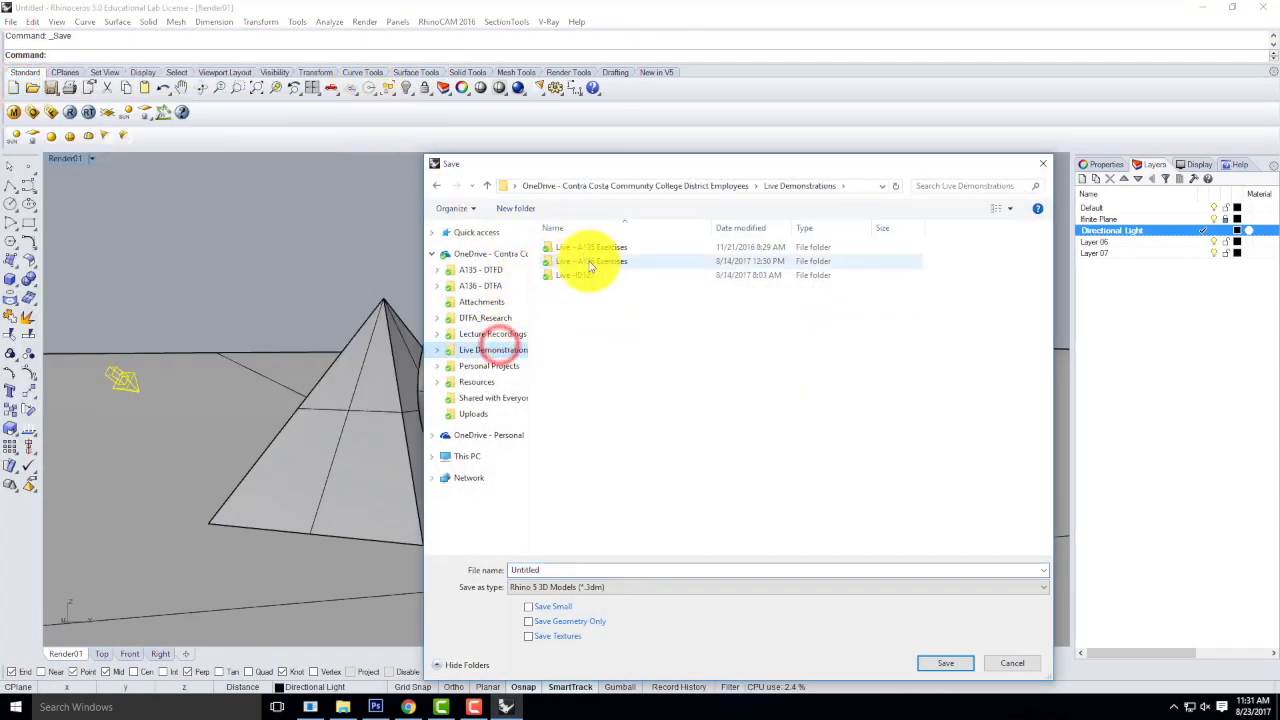
{"action": "double_click", "coordinate": [588, 262]}
{"action": "left_click", "coordinate": [573, 288]}
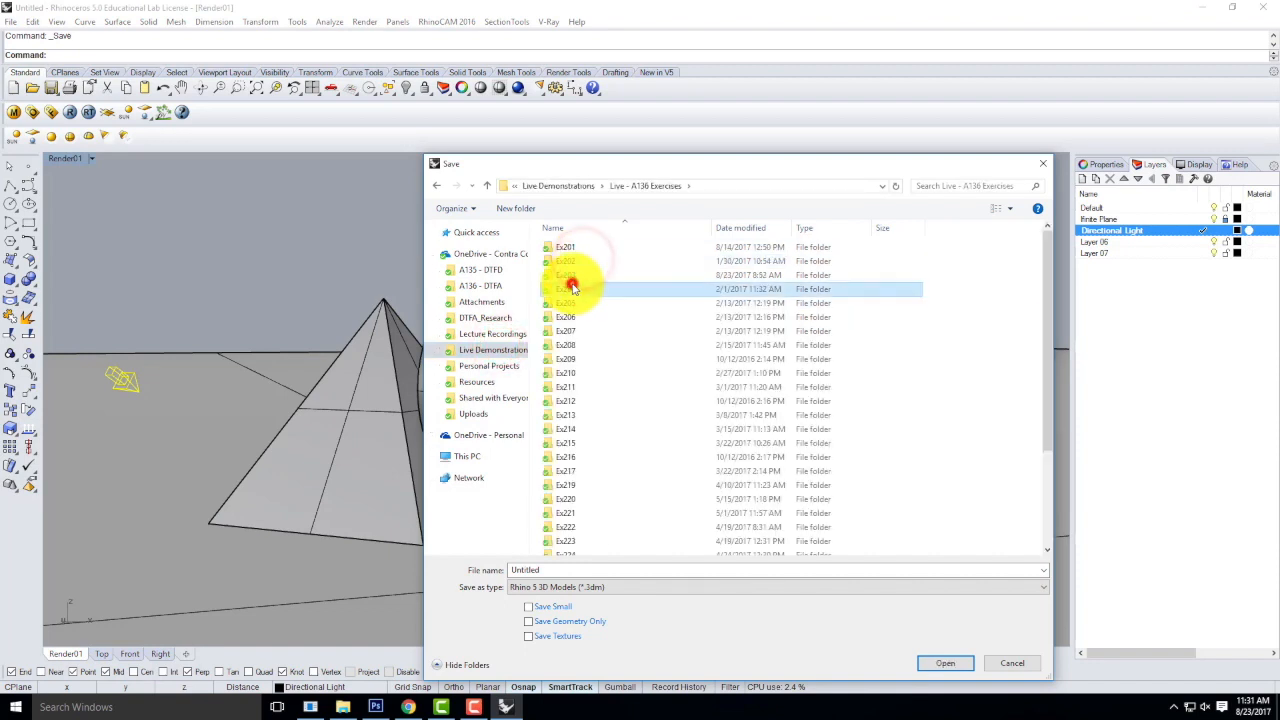
{"action": "double_click", "coordinate": [573, 288]}
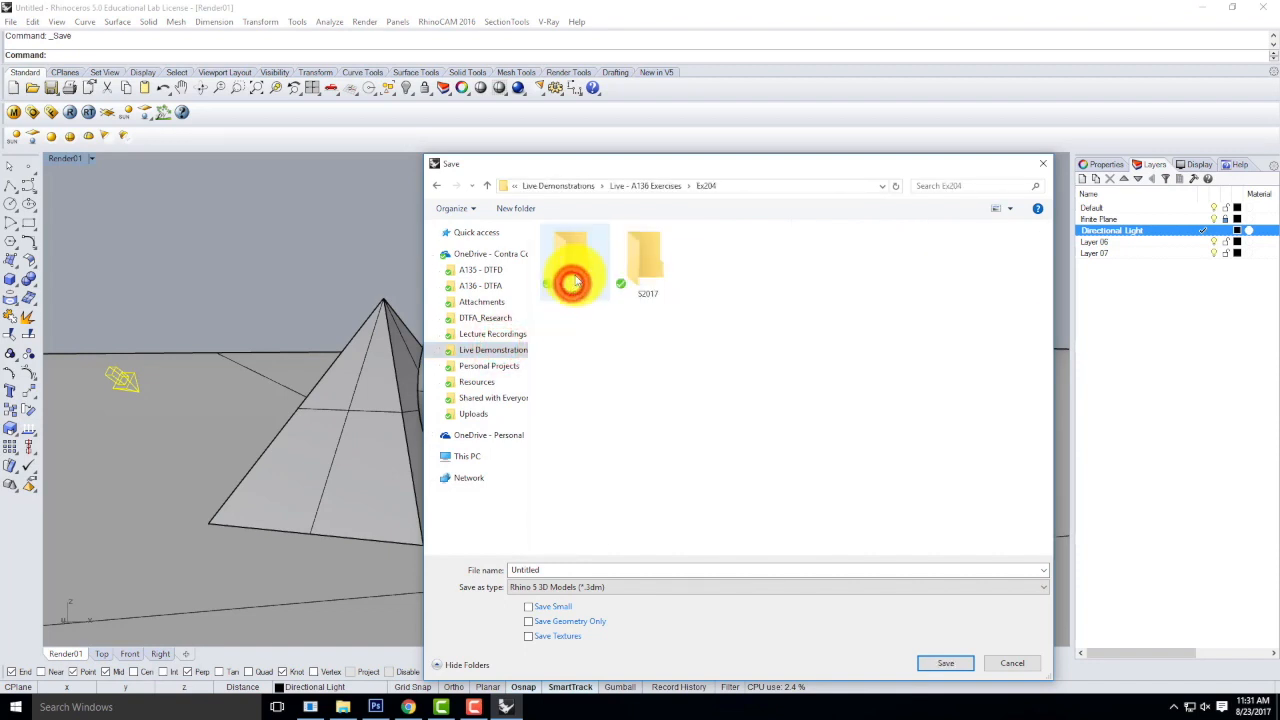
{"action": "right_click", "coordinate": [755, 318]}
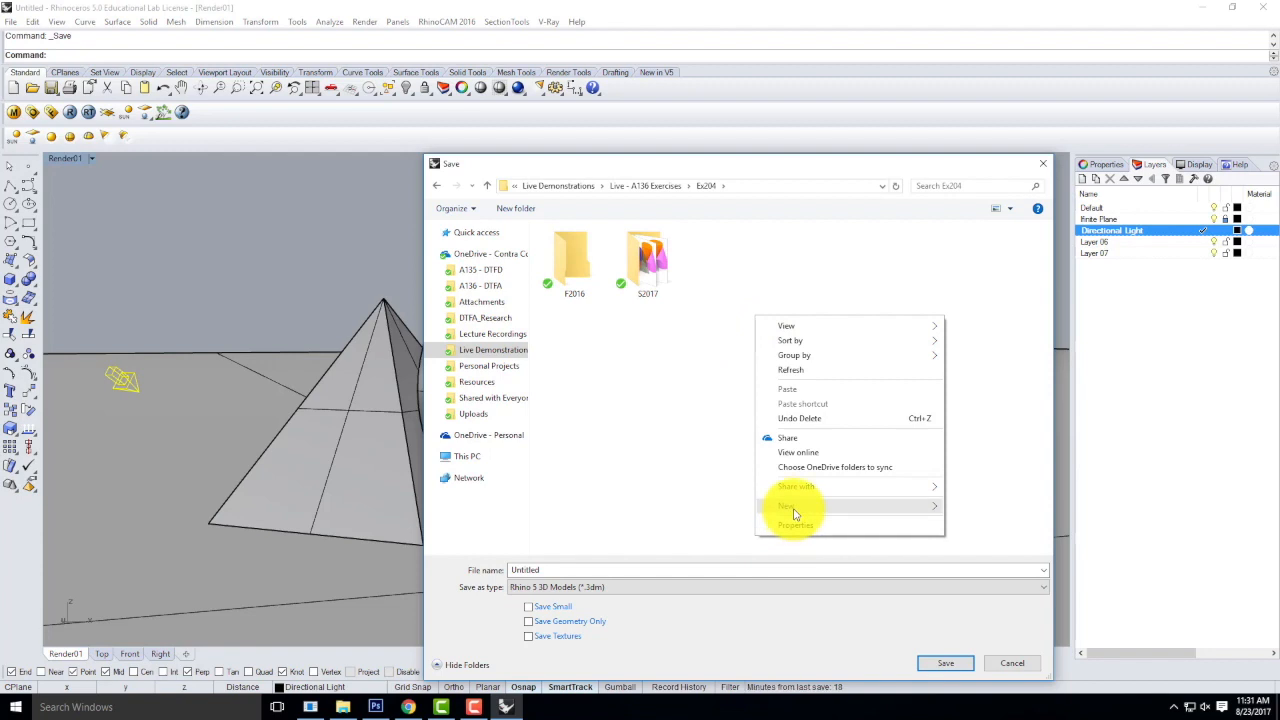
{"action": "mouse_move", "coordinate": [795, 507]}
{"action": "left_click", "coordinate": [980, 273]}
{"action": "type", "text": "F201"}
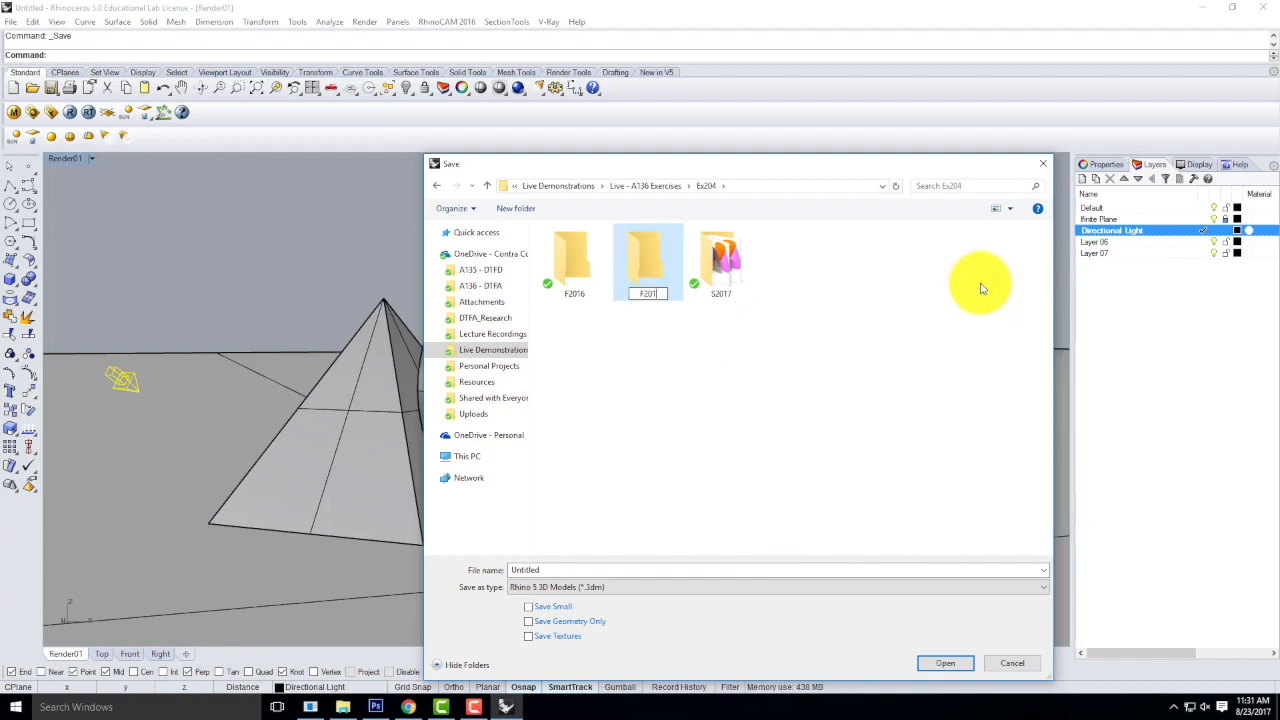
{"action": "type", "text": "7"}
{"action": "key", "text": "Return"}
Save the model in the F2017 folder as Ex204_F2017.
{"action": "left_click", "coordinate": [657, 262]}
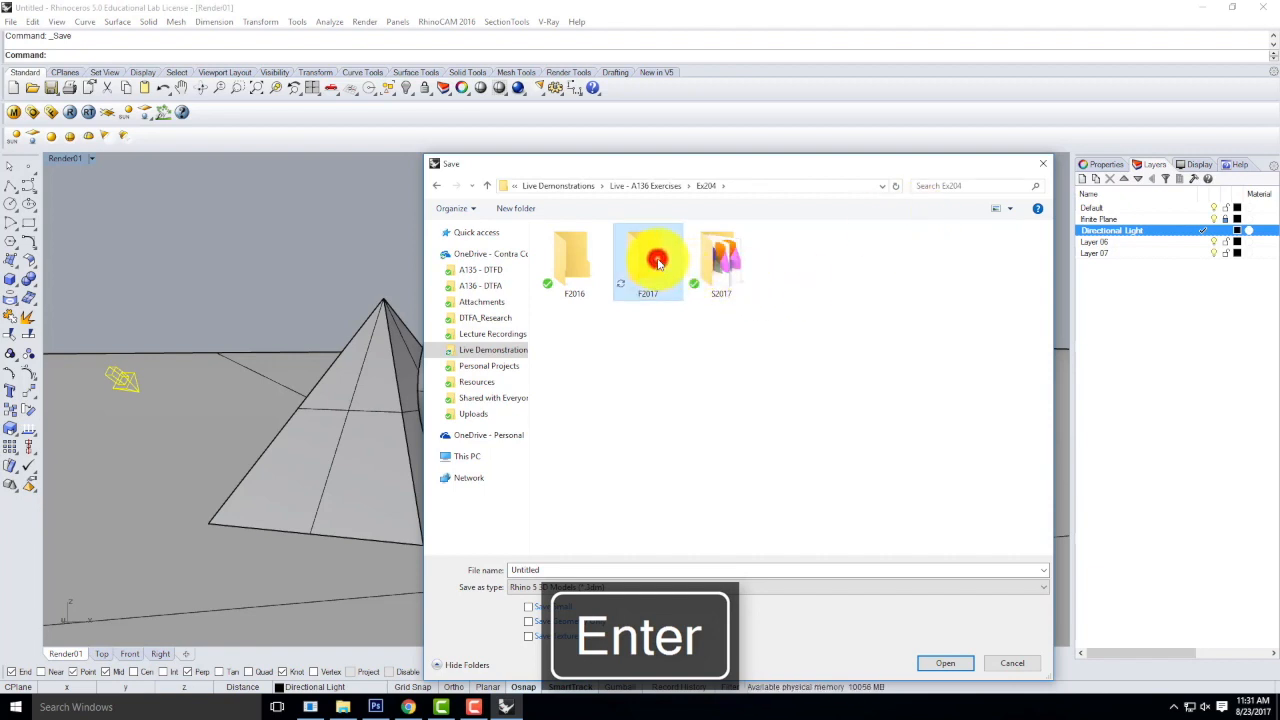
{"action": "left_click", "coordinate": [657, 262]}
{"action": "double_click", "coordinate": [551, 569]}
{"action": "type", "text": "Ex204"}
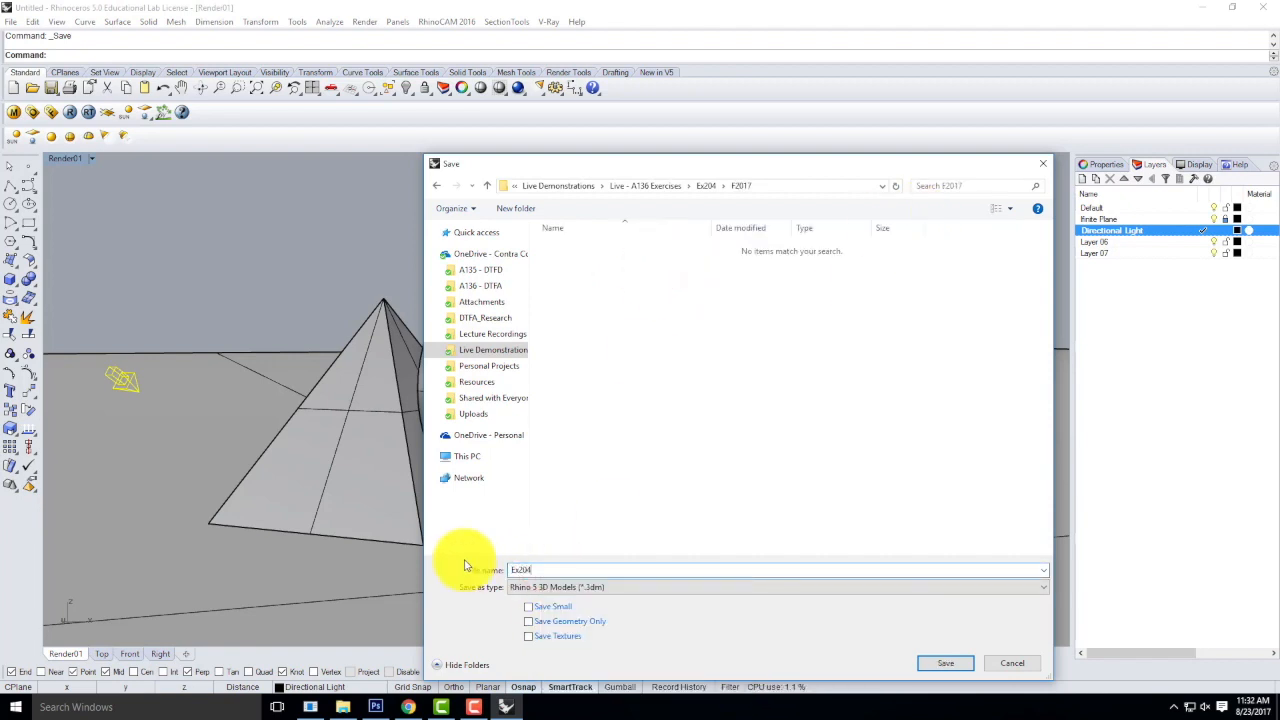
{"action": "type", "text": "_F2017"}
{"action": "left_click", "coordinate": [935, 663]}
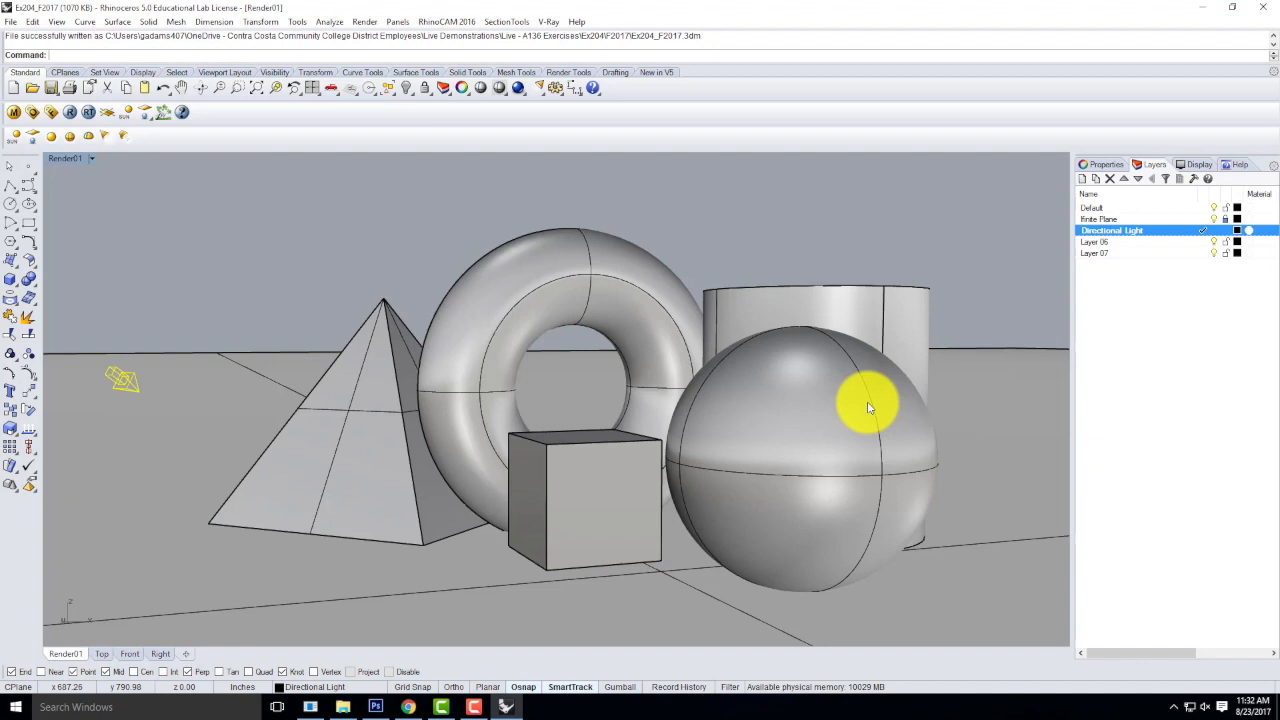
Show all four viewports, examine how the solids meet the ground plane in the Front view, and return to the maximized Render01 view.
{"action": "double_click", "coordinate": [60, 159]}
{"action": "scroll", "coordinate": [297, 505], "scroll_direction": "up", "scroll_amount": 5}
{"action": "left_click", "coordinate": [344, 443]}
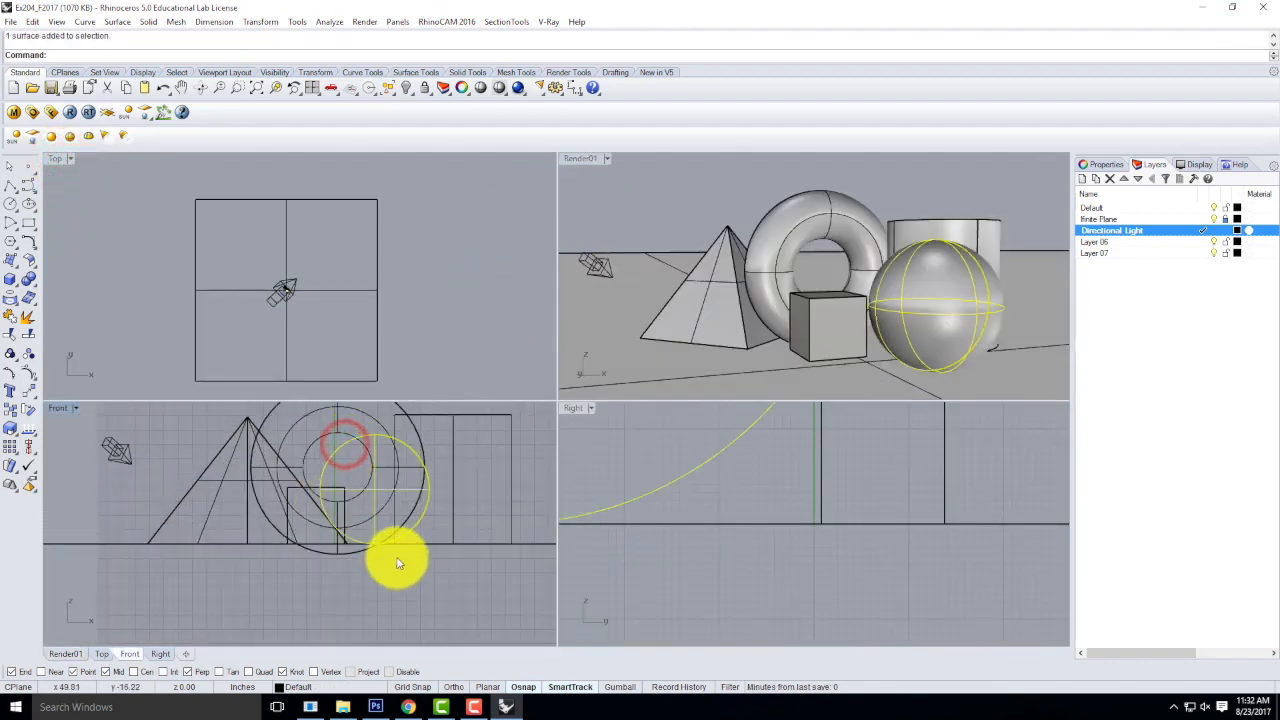
{"action": "left_click", "coordinate": [545, 545]}
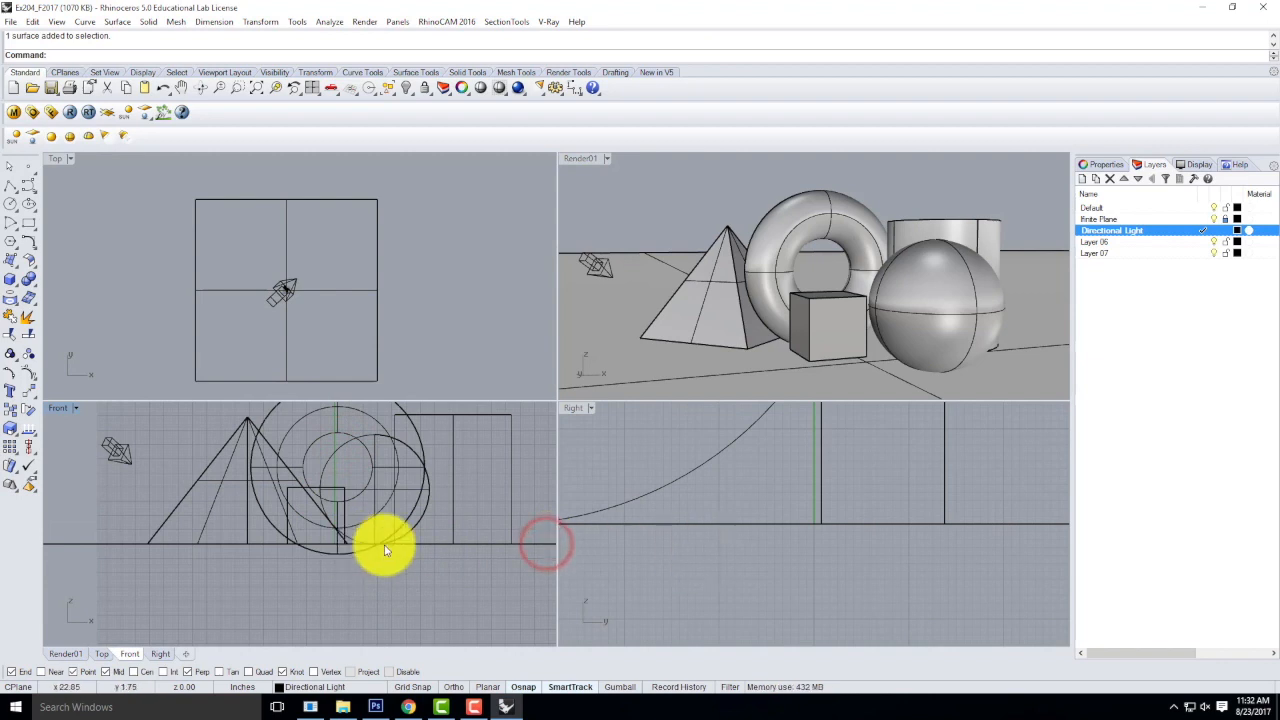
{"action": "left_click", "coordinate": [580, 158]}
{"action": "double_click", "coordinate": [580, 158]}
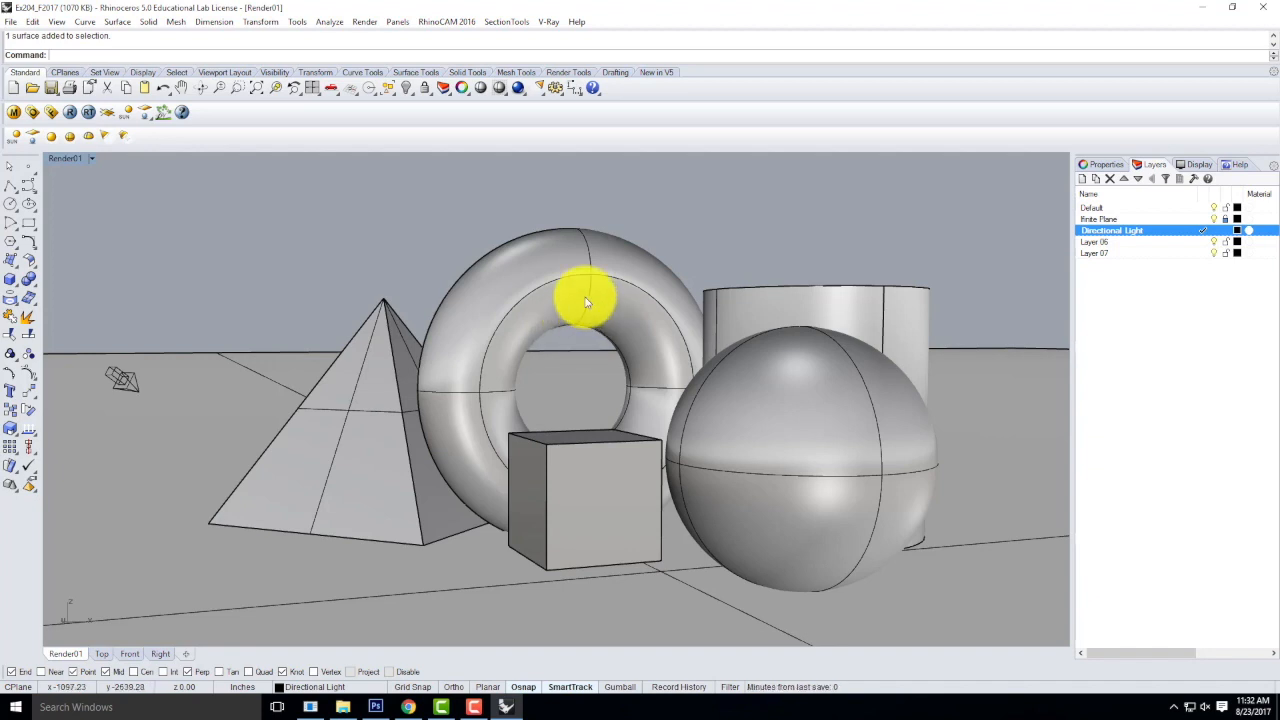
Select the pyramid and create a new Standard material in the V-Ray material editor.
{"action": "left_click", "coordinate": [349, 388]}
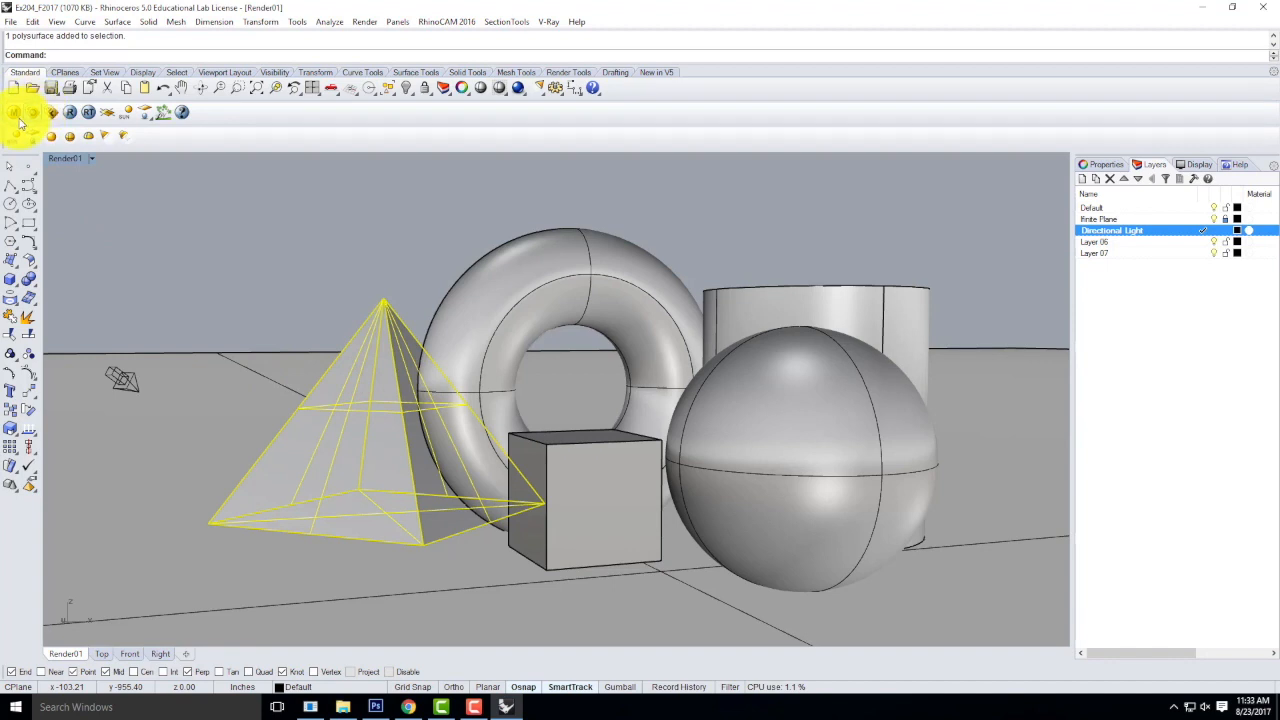
{"action": "left_click", "coordinate": [17, 116]}
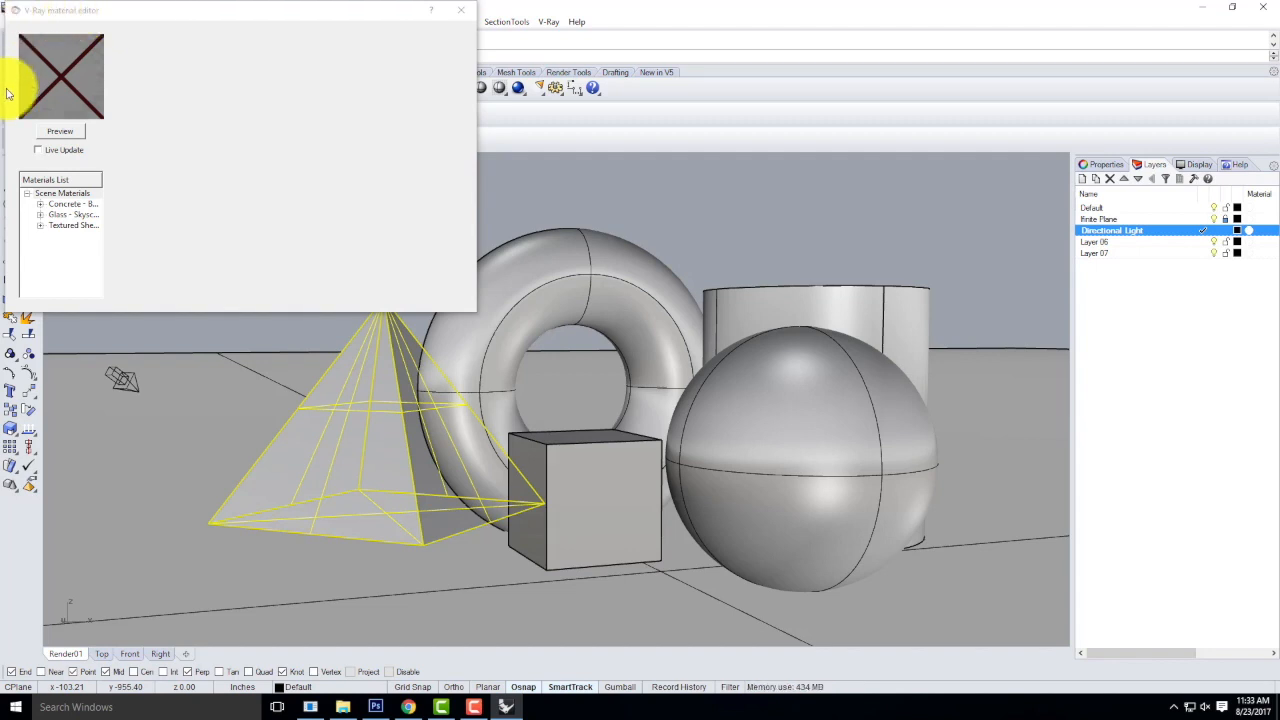
{"action": "left_click_drag", "start_coordinate": [117, 14], "coordinate": [450, 209]}
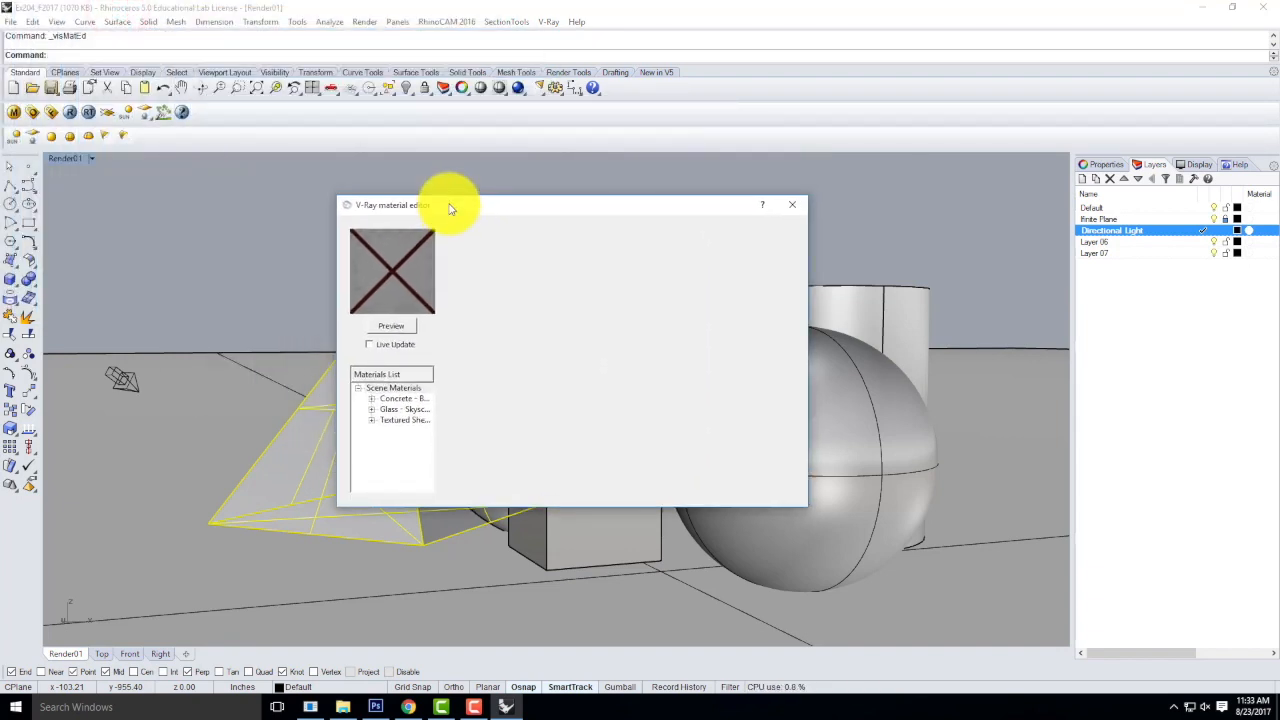
{"action": "left_click", "coordinate": [396, 389]}
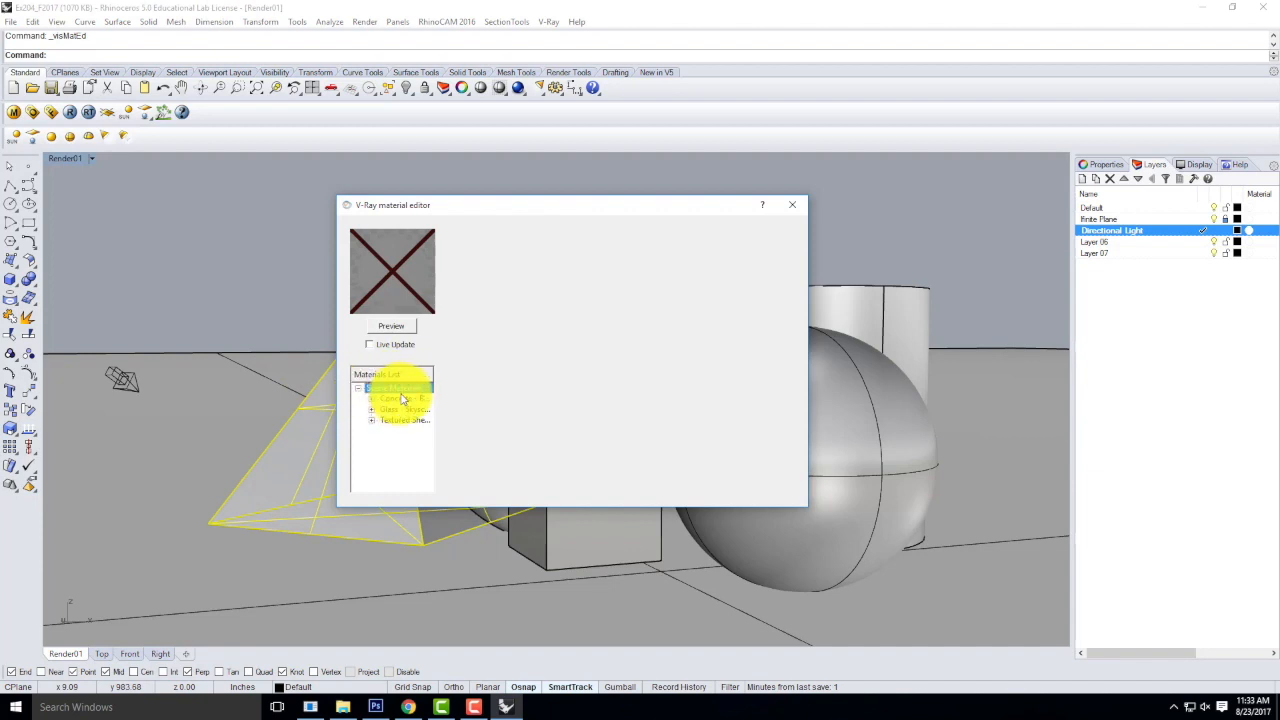
{"action": "right_click", "coordinate": [406, 390]}
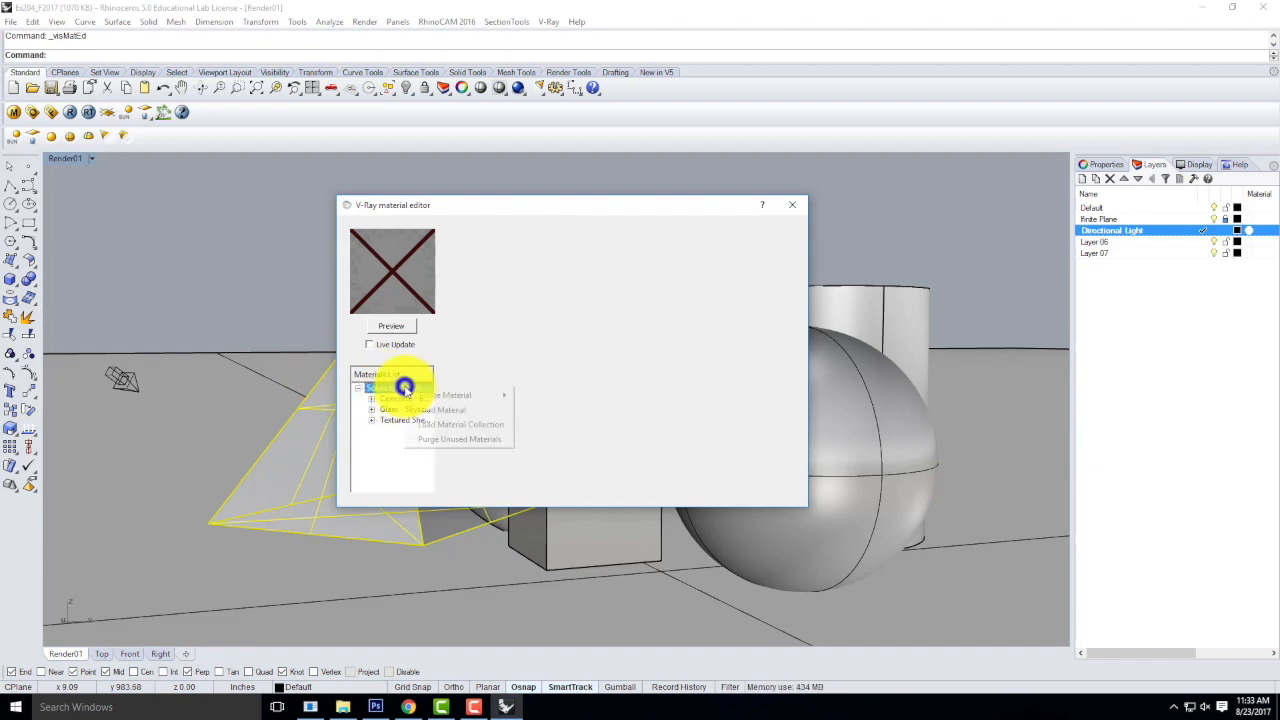
{"action": "mouse_move", "coordinate": [441, 400]}
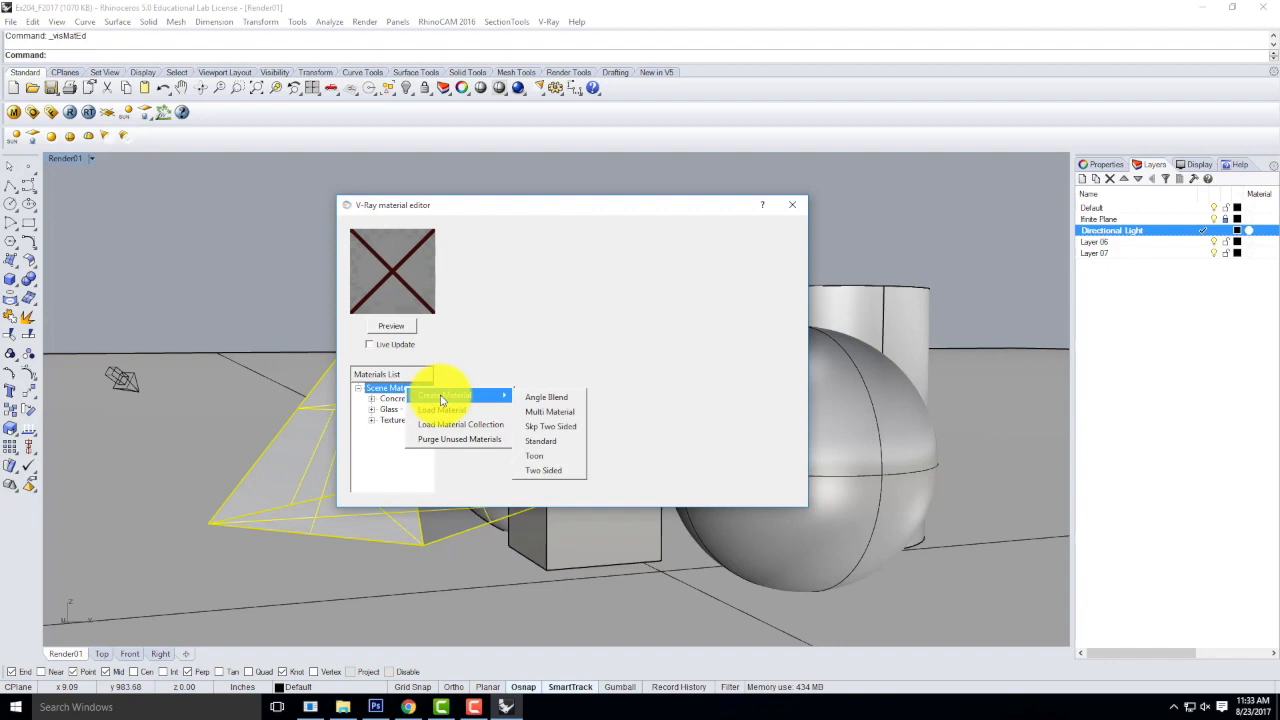
{"action": "left_click", "coordinate": [557, 445]}
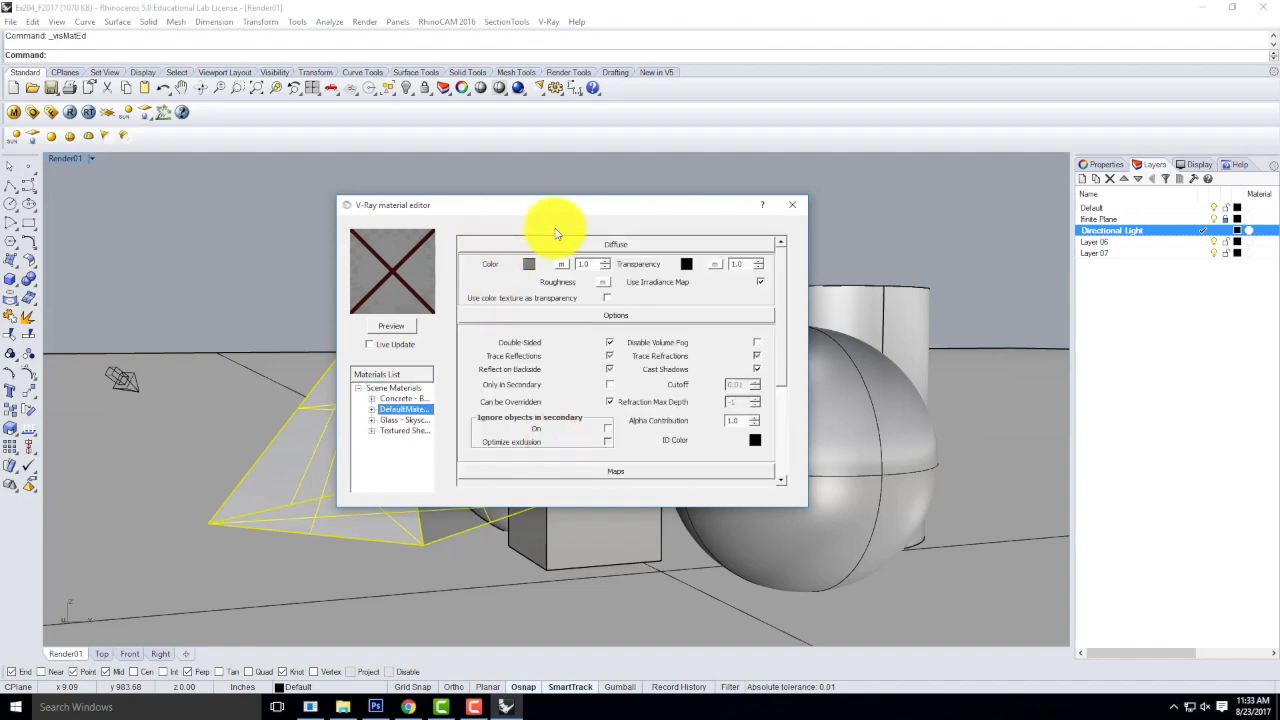
Remove the existing glass and concrete materials from the scene materials.
{"action": "left_click", "coordinate": [401, 421]}
{"action": "right_click", "coordinate": [400, 421]}
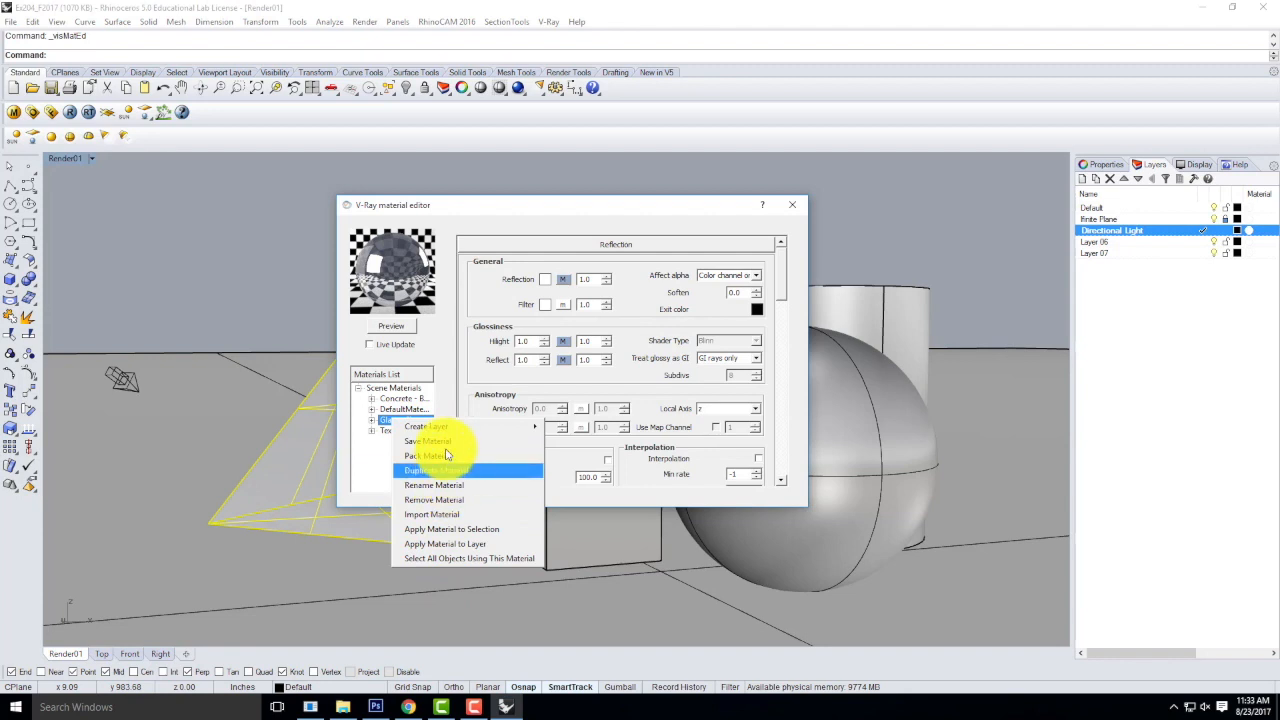
{"action": "left_click", "coordinate": [434, 499]}
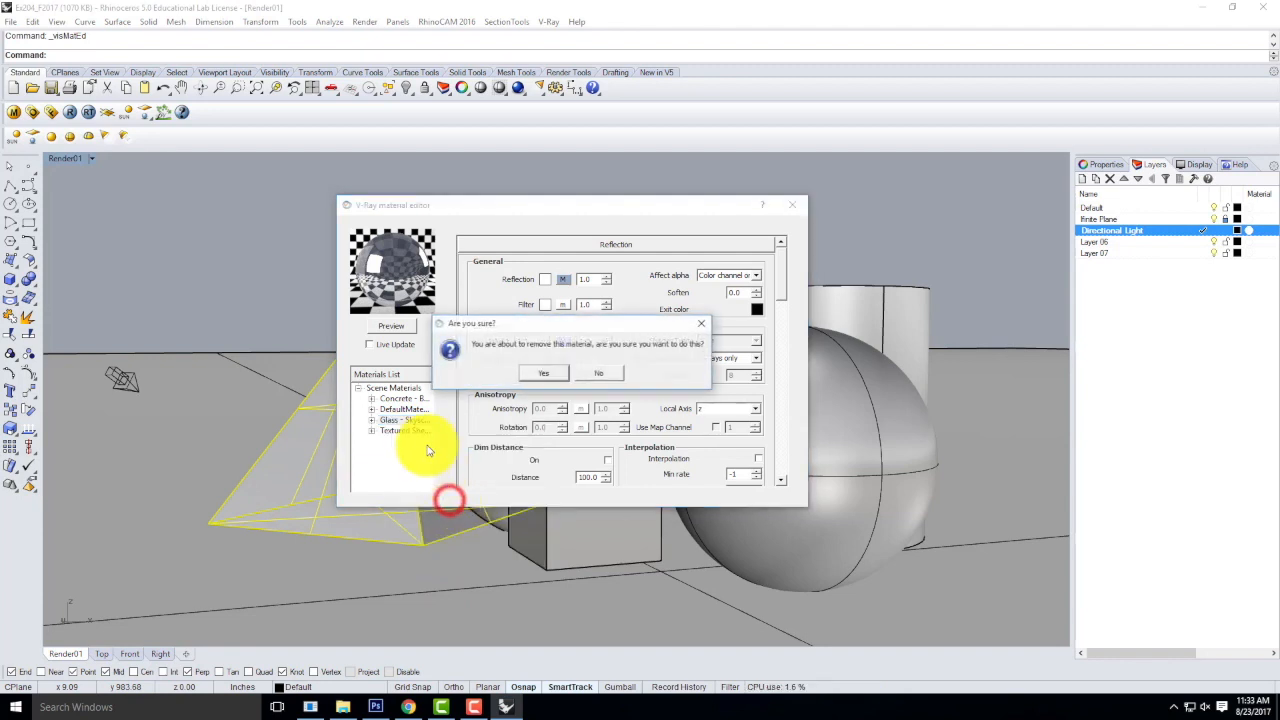
{"action": "left_click", "coordinate": [538, 375]}
{"action": "left_click", "coordinate": [405, 409]}
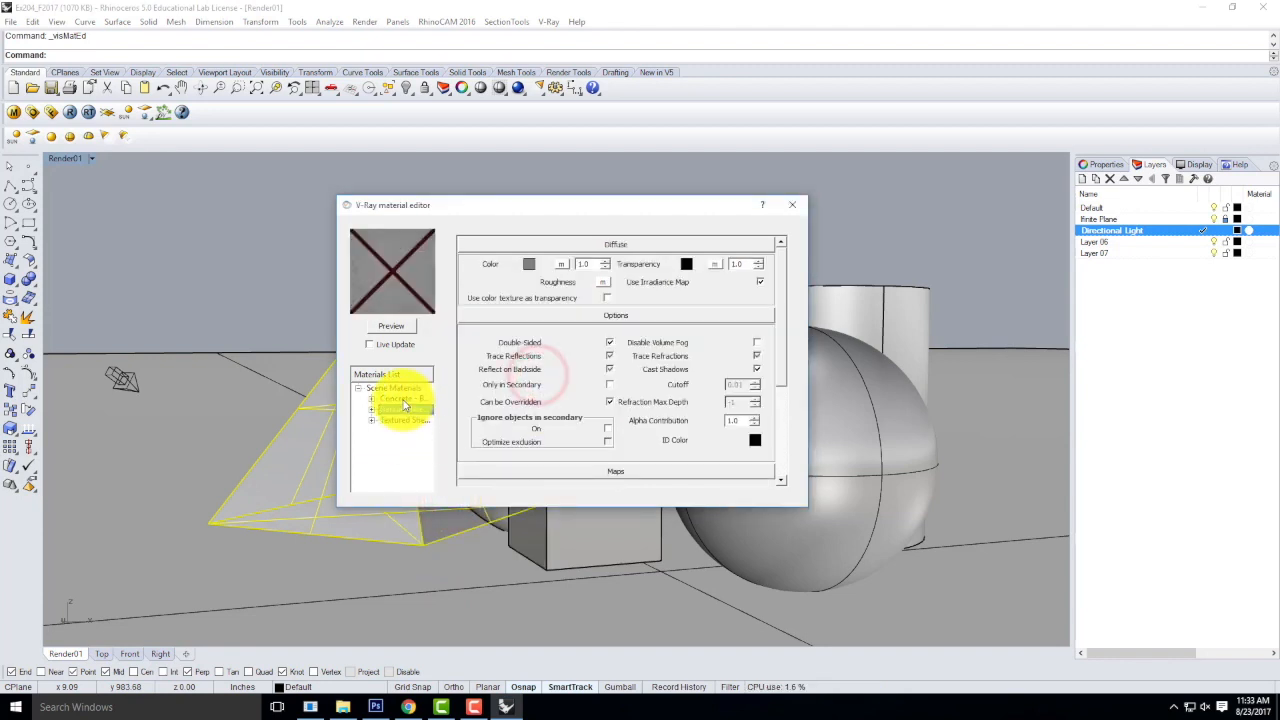
{"action": "left_click", "coordinate": [405, 400]}
{"action": "right_click", "coordinate": [405, 400]}
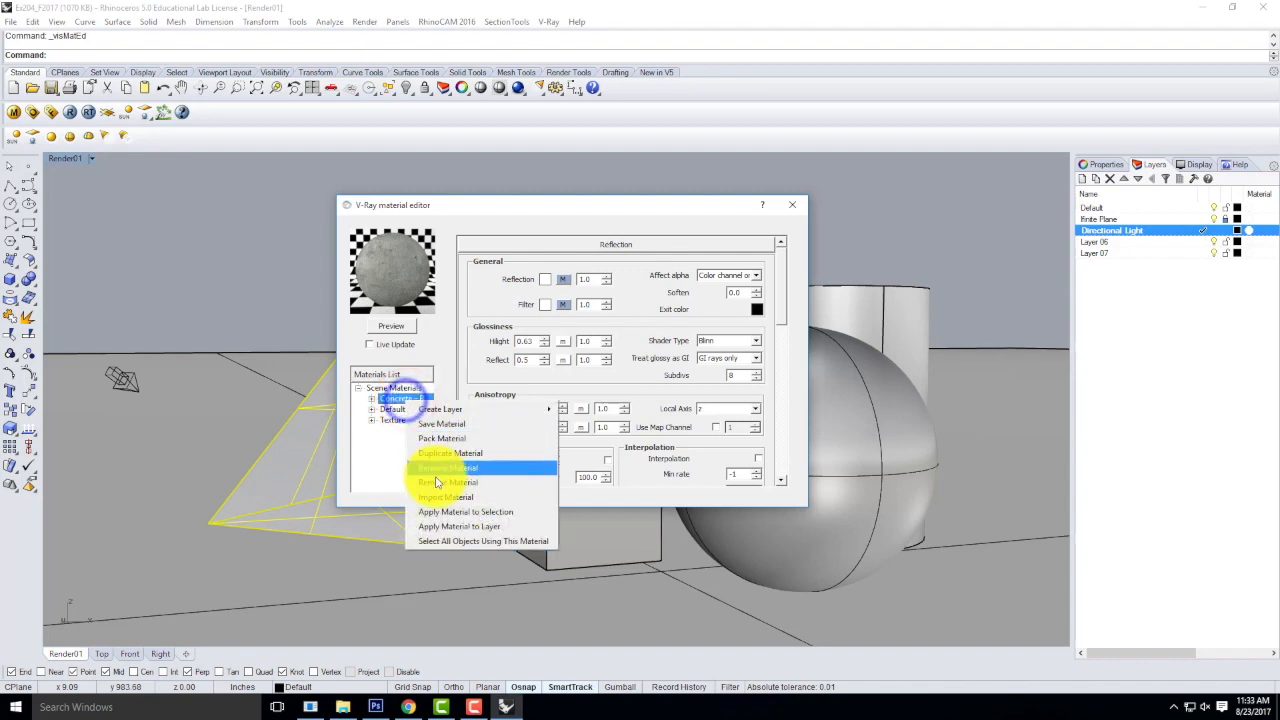
{"action": "left_click", "coordinate": [440, 480]}
{"action": "left_click", "coordinate": [543, 373]}
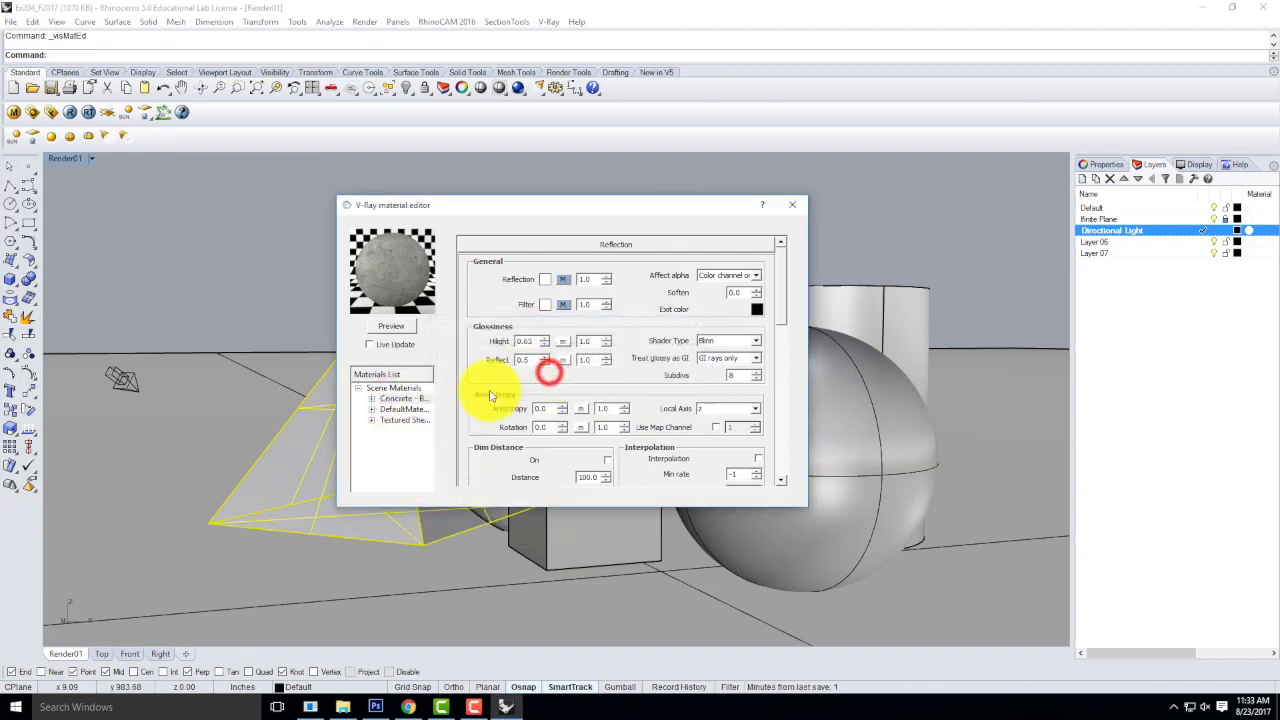
Remove the existing textured material from the scene materials.
{"action": "left_click", "coordinate": [386, 410]}
{"action": "right_click", "coordinate": [386, 410]}
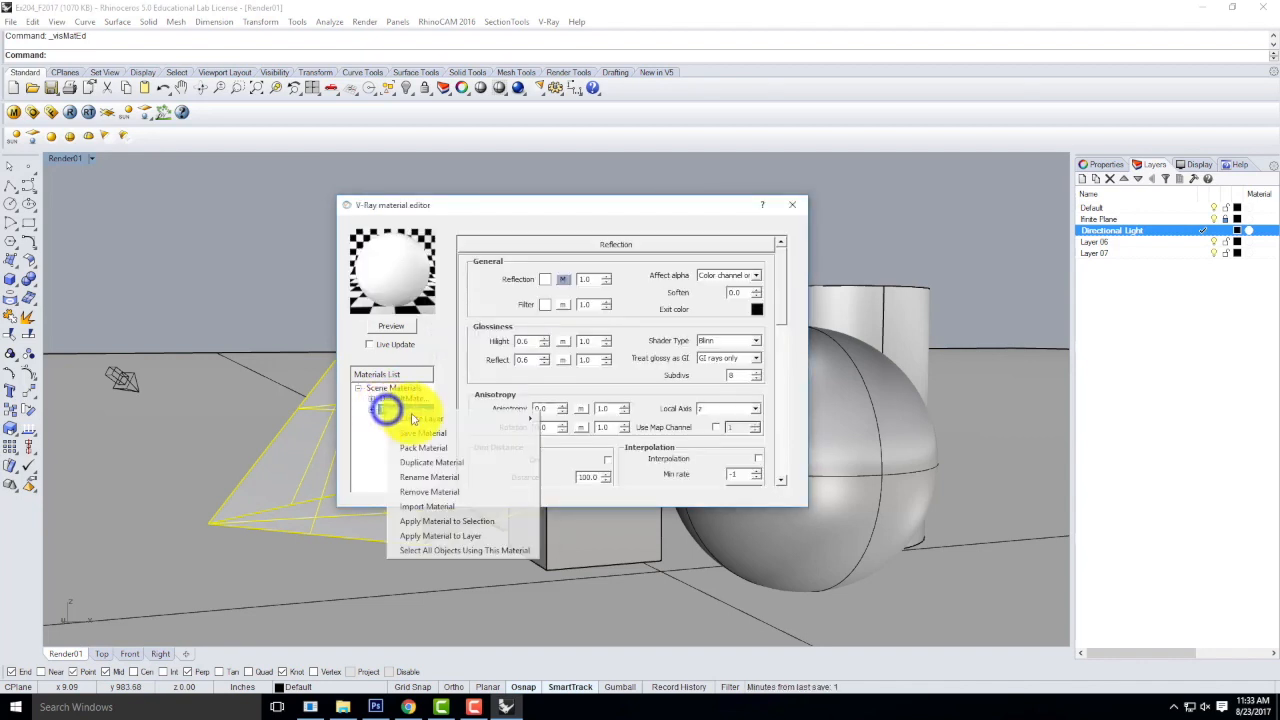
{"action": "left_click", "coordinate": [428, 492]}
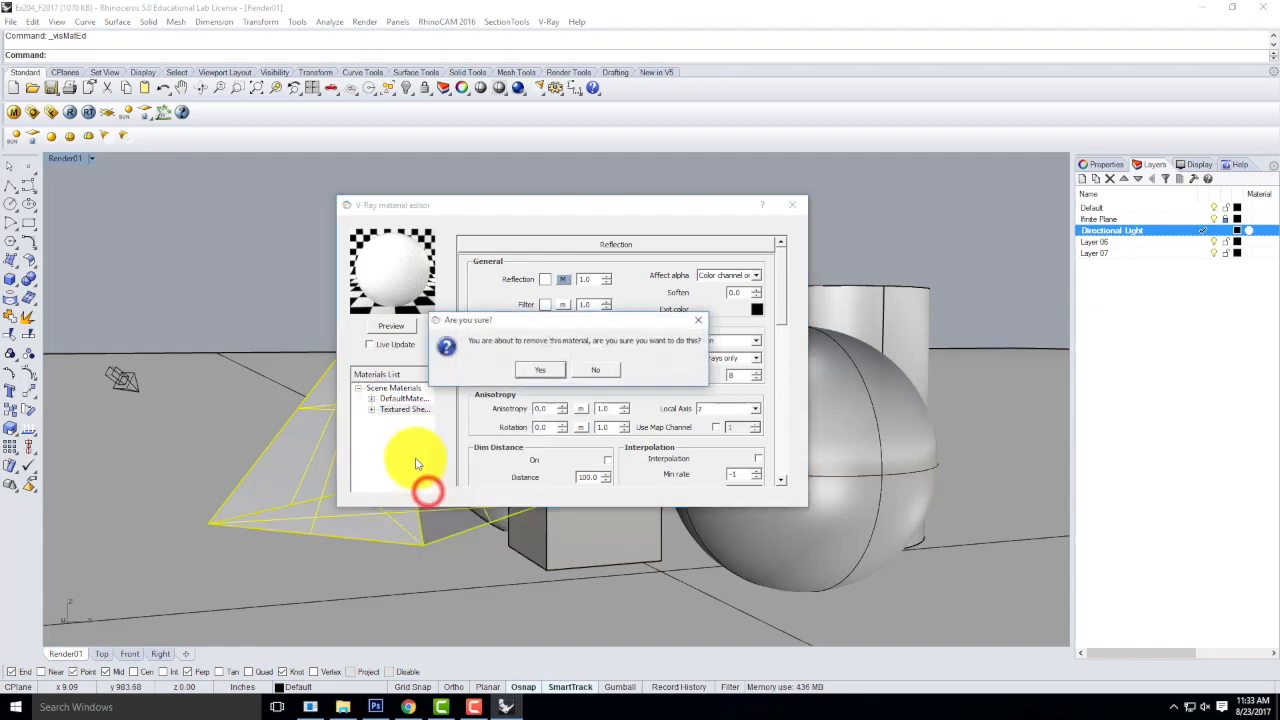
{"action": "left_click", "coordinate": [533, 370]}
Rename the DefaultMaterial to Red.
{"action": "left_click", "coordinate": [402, 399]}
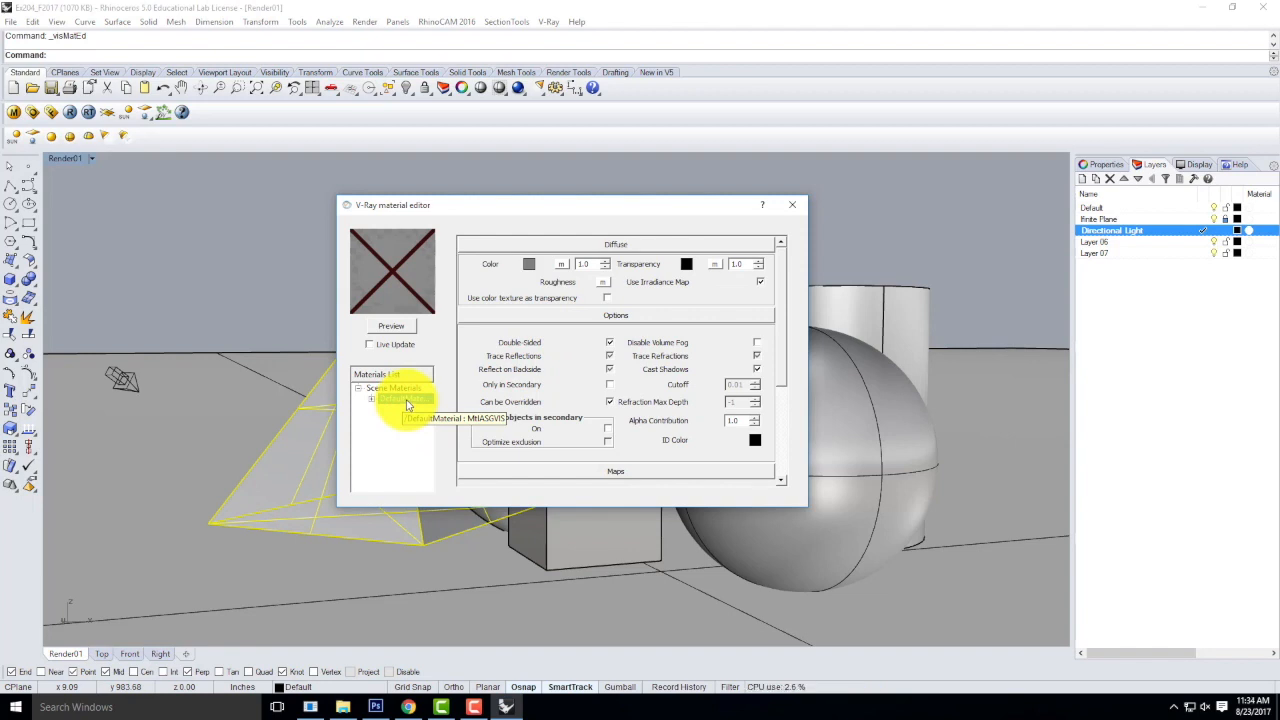
{"action": "right_click", "coordinate": [412, 400]}
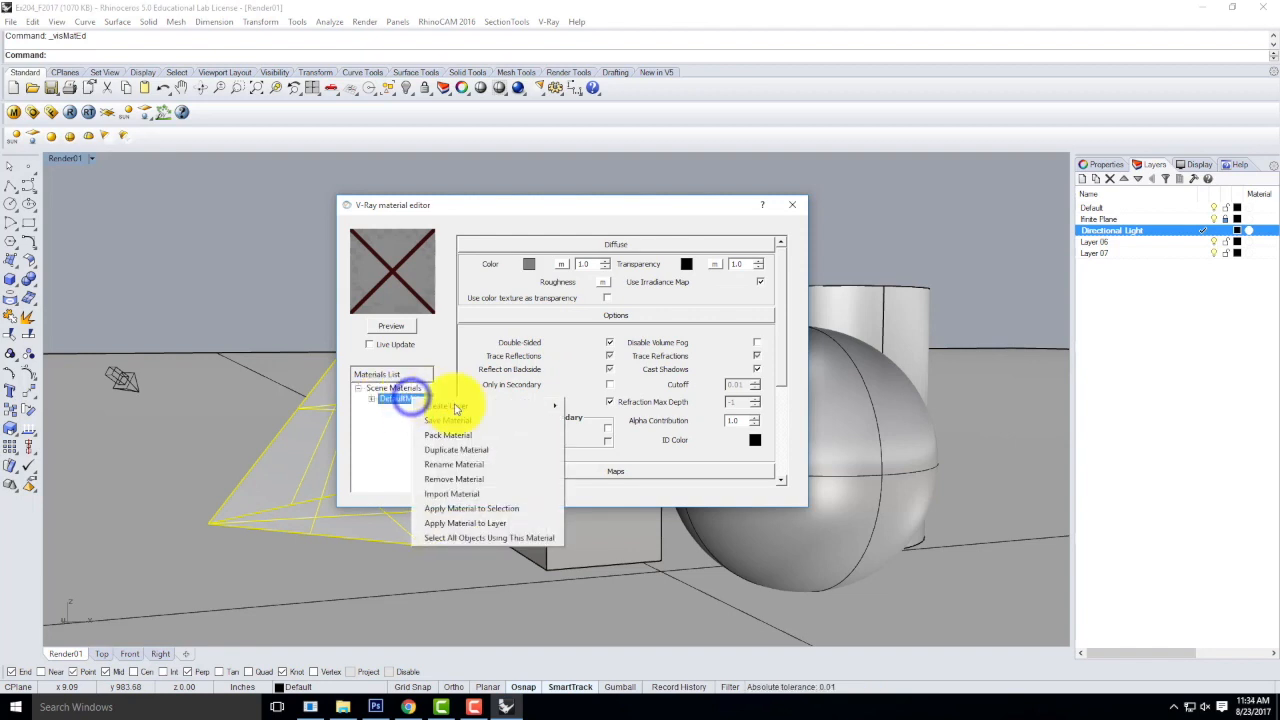
{"action": "left_click", "coordinate": [455, 465]}
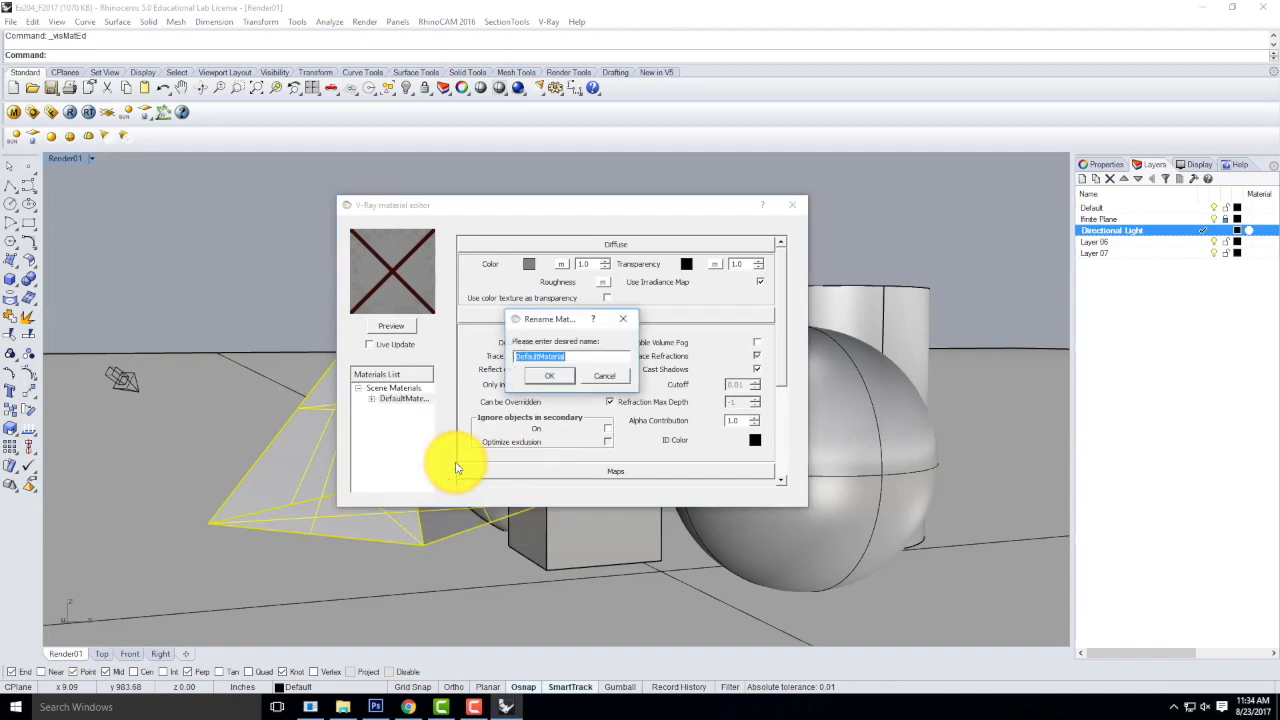
{"action": "type", "text": "Red"}
{"action": "left_click", "coordinate": [546, 380]}
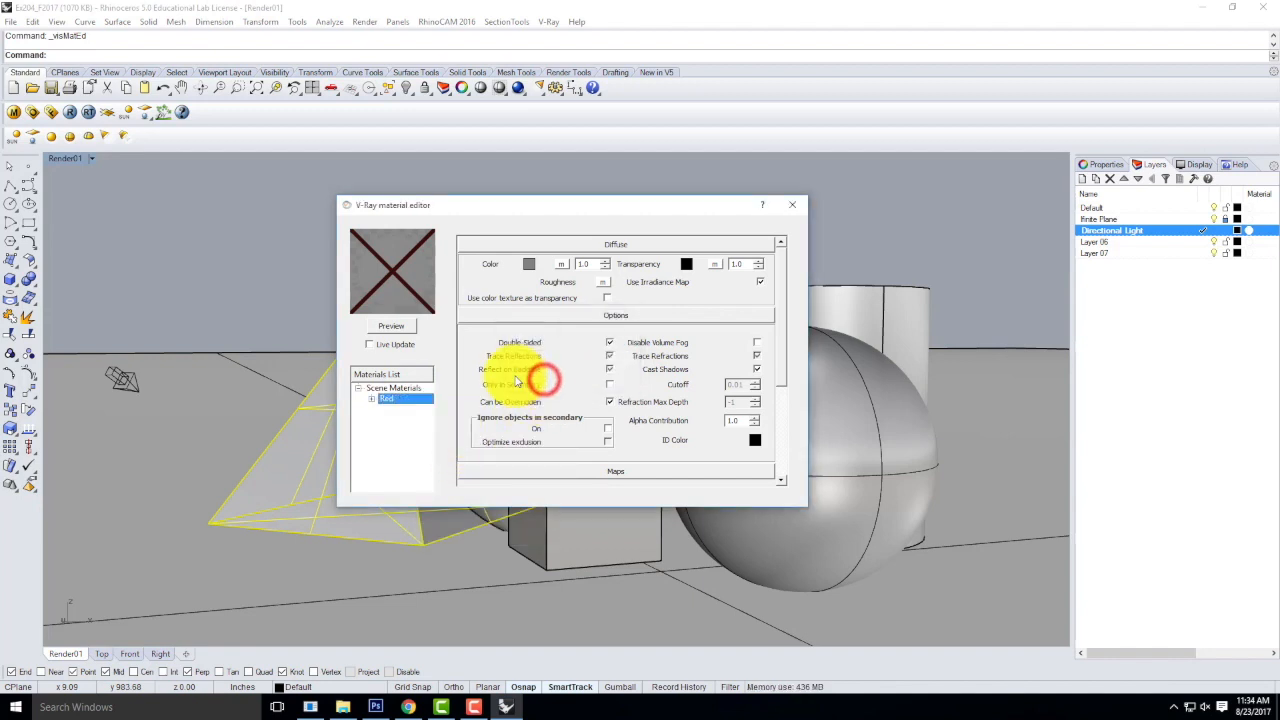
Preview the Red material and collapse its Options section so that only the Diffuse settings stay expanded.
{"action": "left_click", "coordinate": [392, 330]}
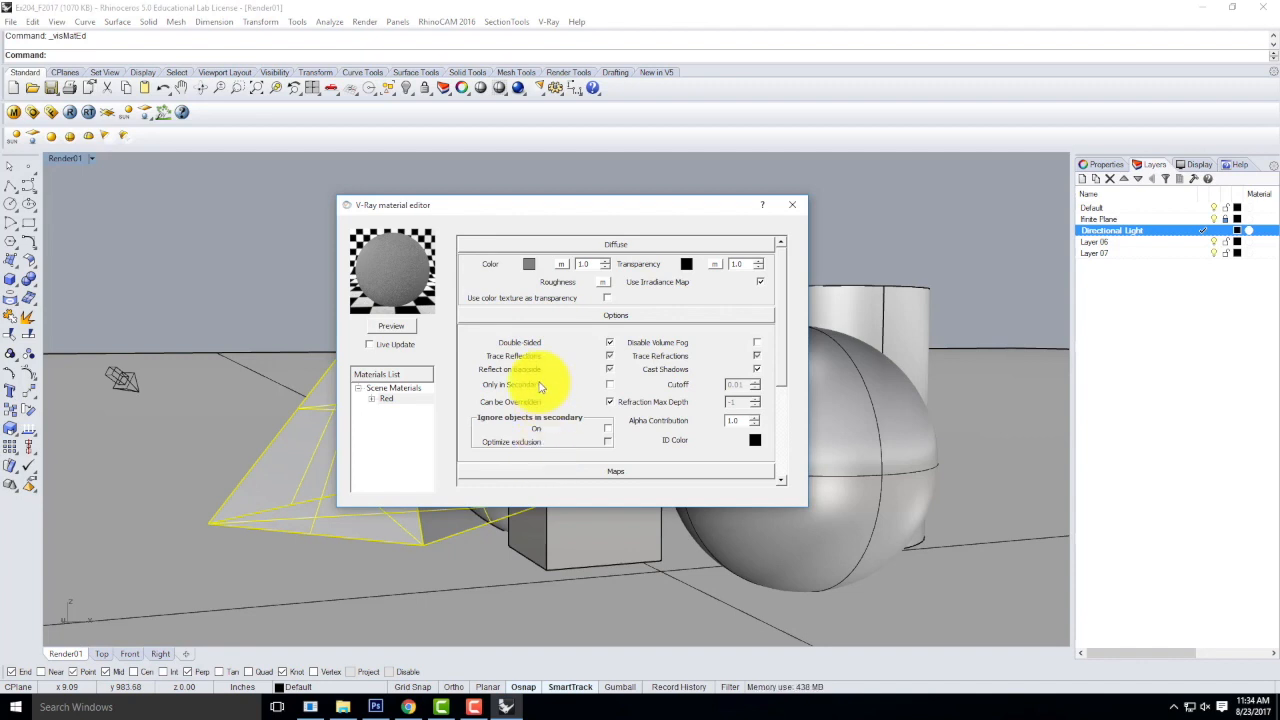
{"action": "left_click", "coordinate": [391, 326]}
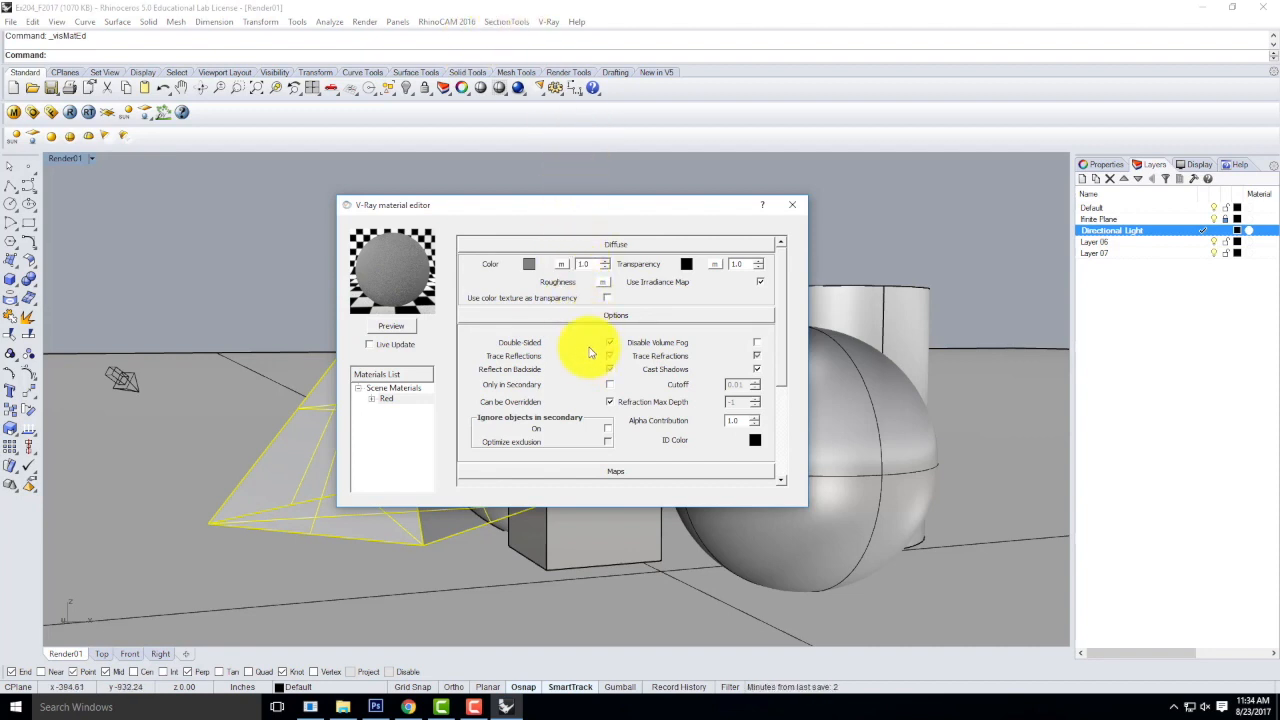
{"action": "left_click", "coordinate": [571, 315]}
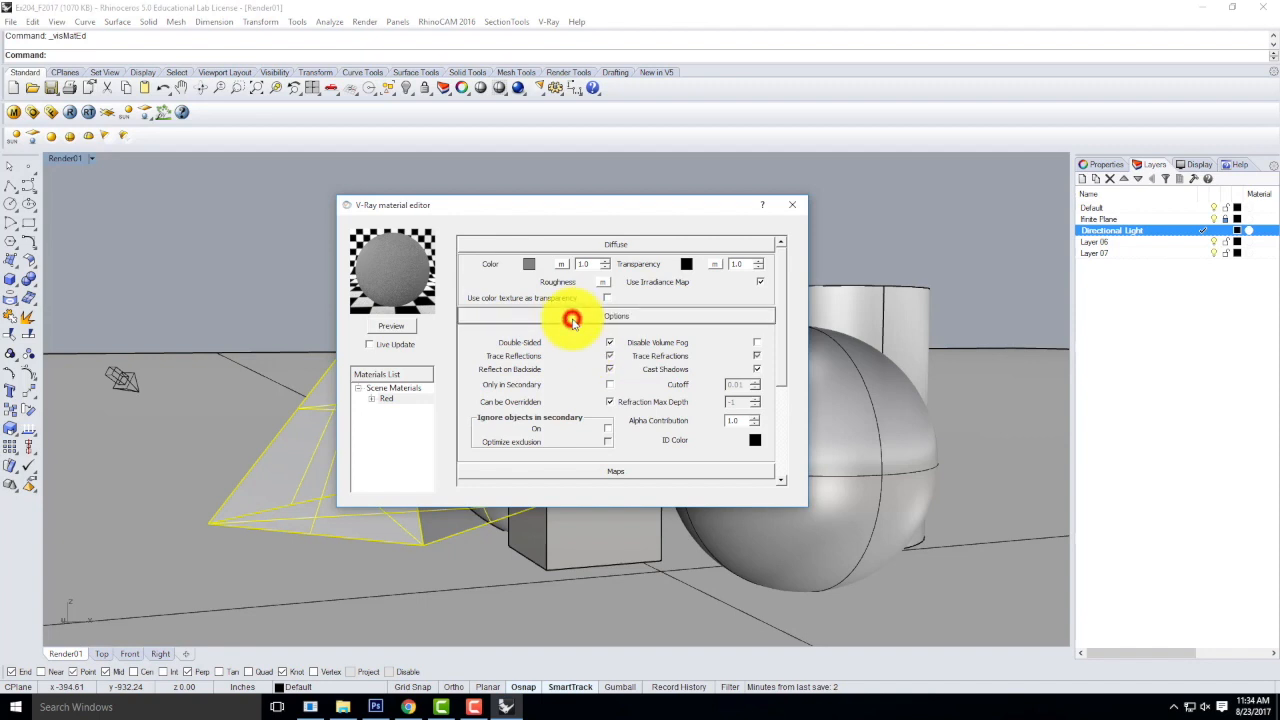
{"action": "left_click", "coordinate": [571, 245]}
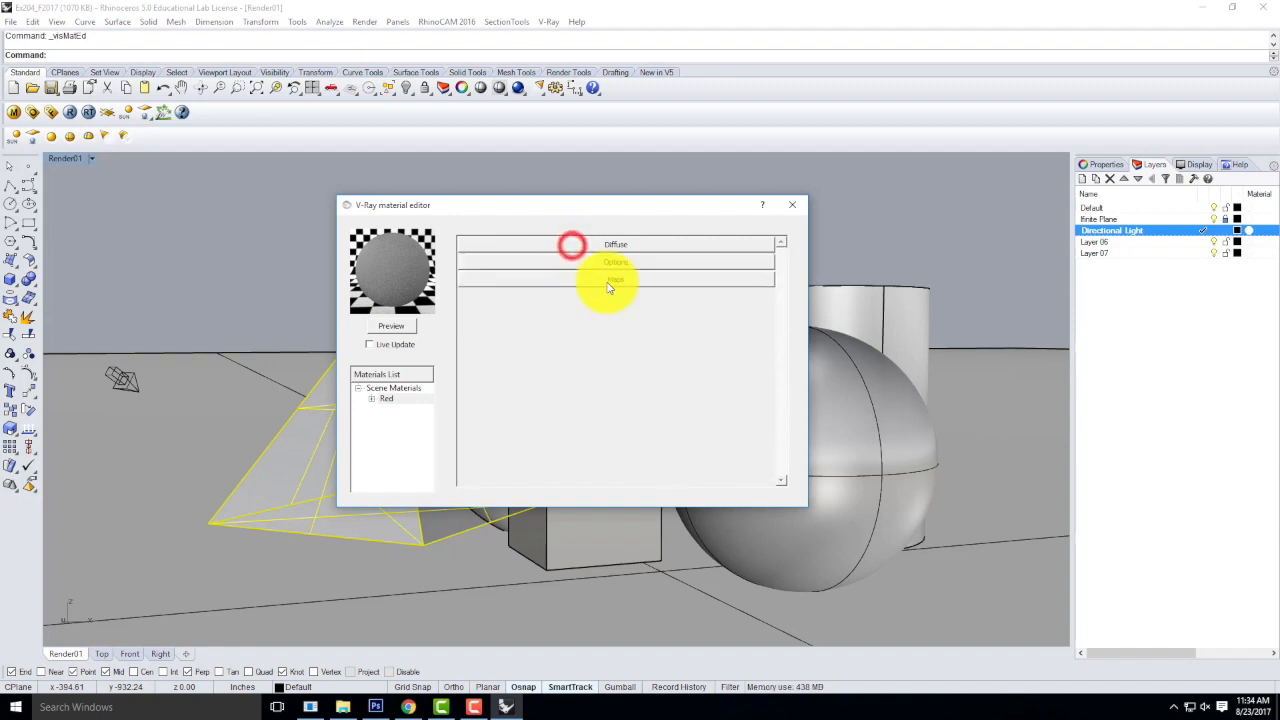
{"action": "left_click", "coordinate": [385, 398]}
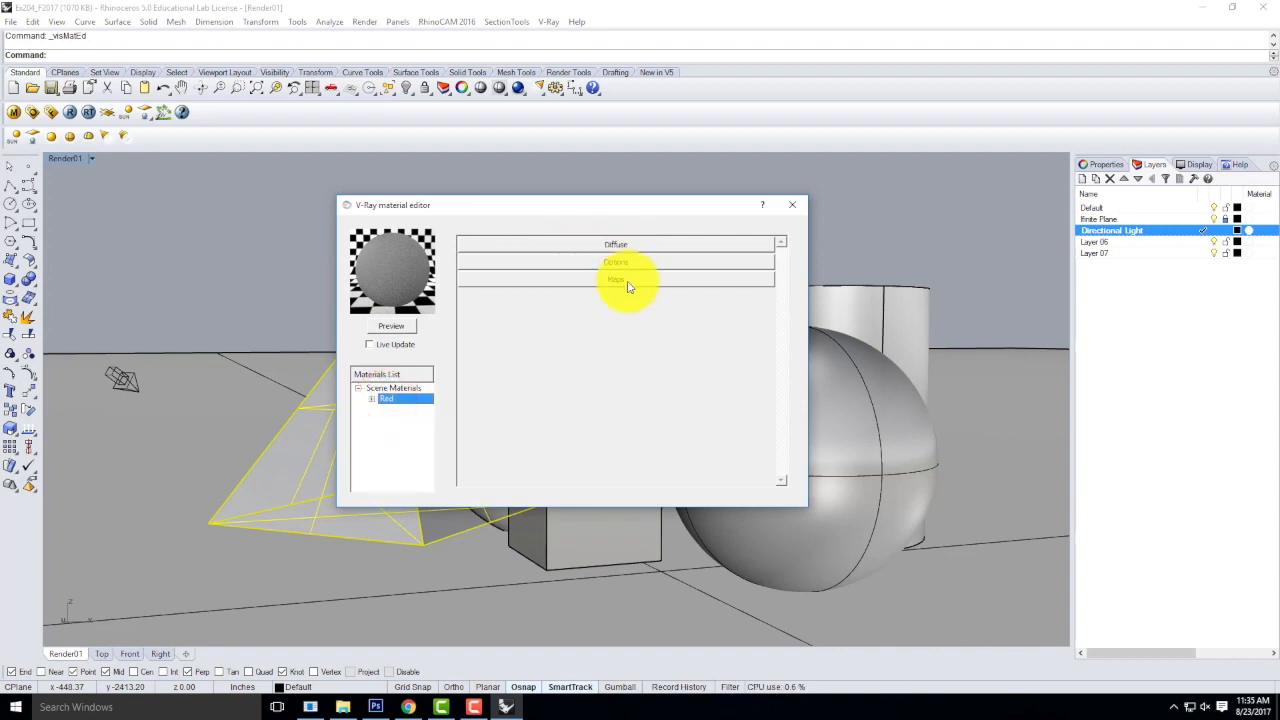
{"action": "left_click", "coordinate": [610, 244]}
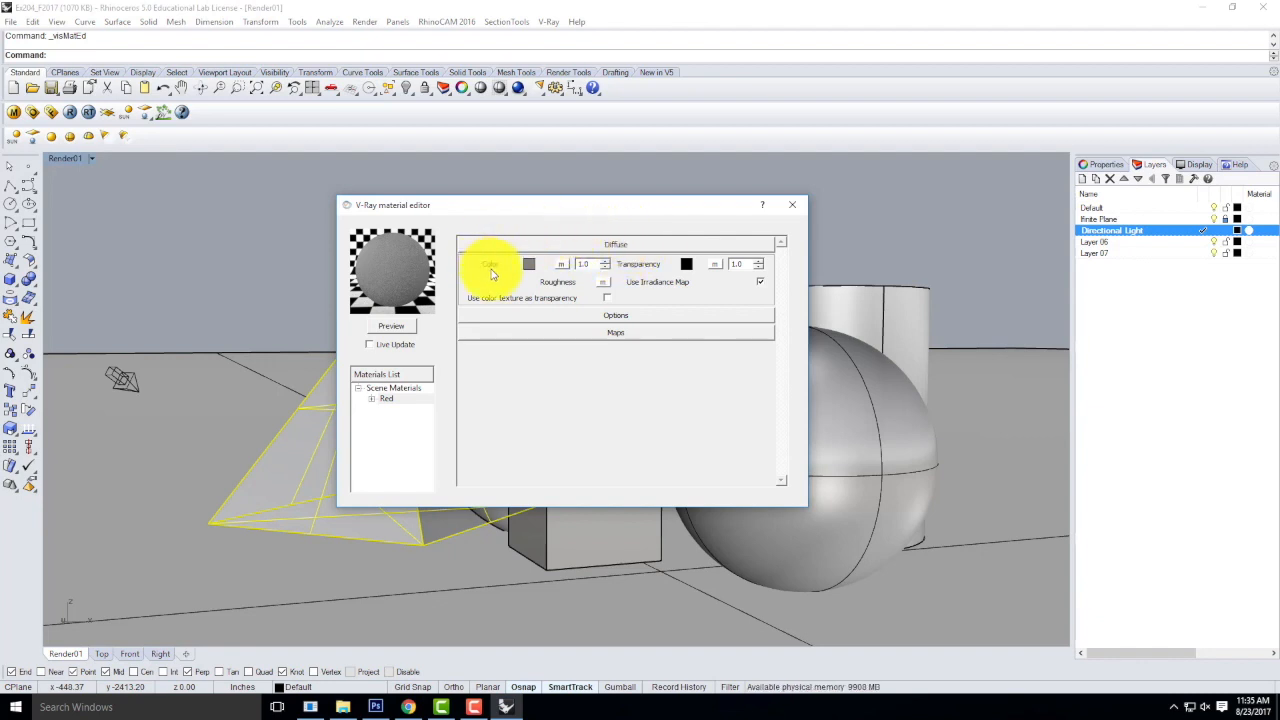
Set the Red material's diffuse color to Red, darken it to a slightly muted red, and refresh the material preview.
{"action": "left_click", "coordinate": [531, 265]}
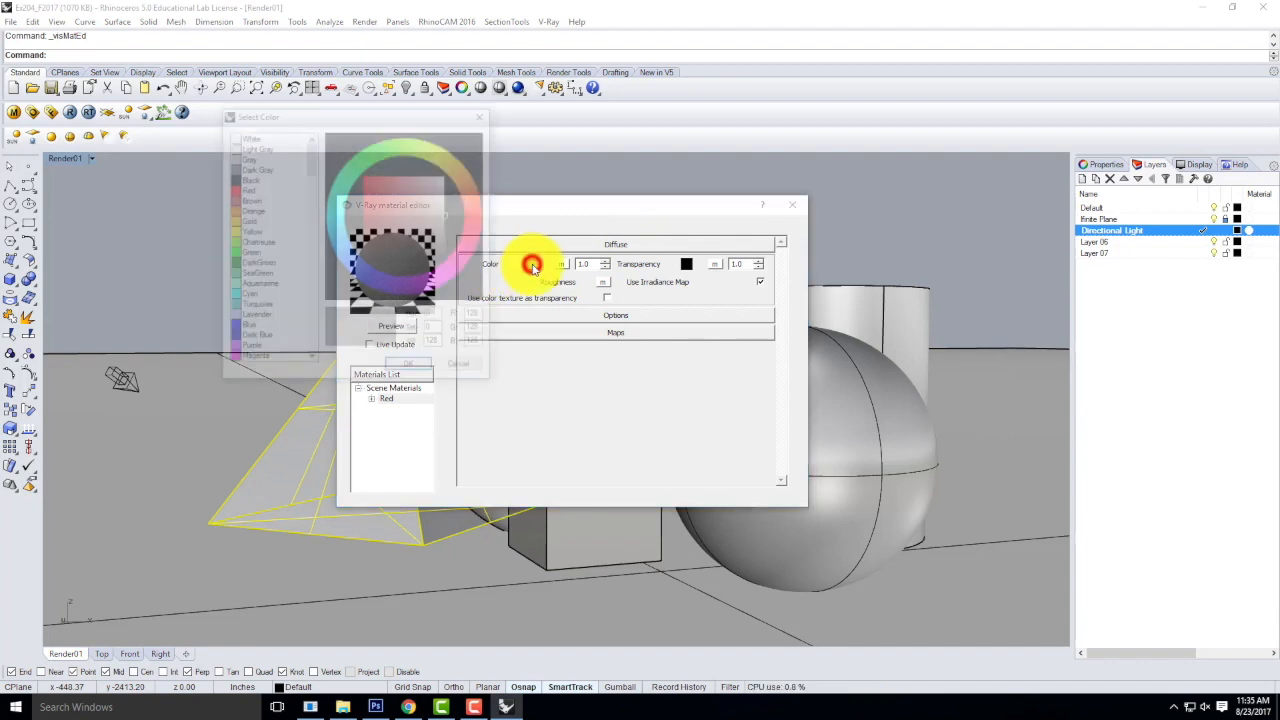
{"action": "left_click", "coordinate": [247, 189]}
{"action": "left_click", "coordinate": [405, 369]}
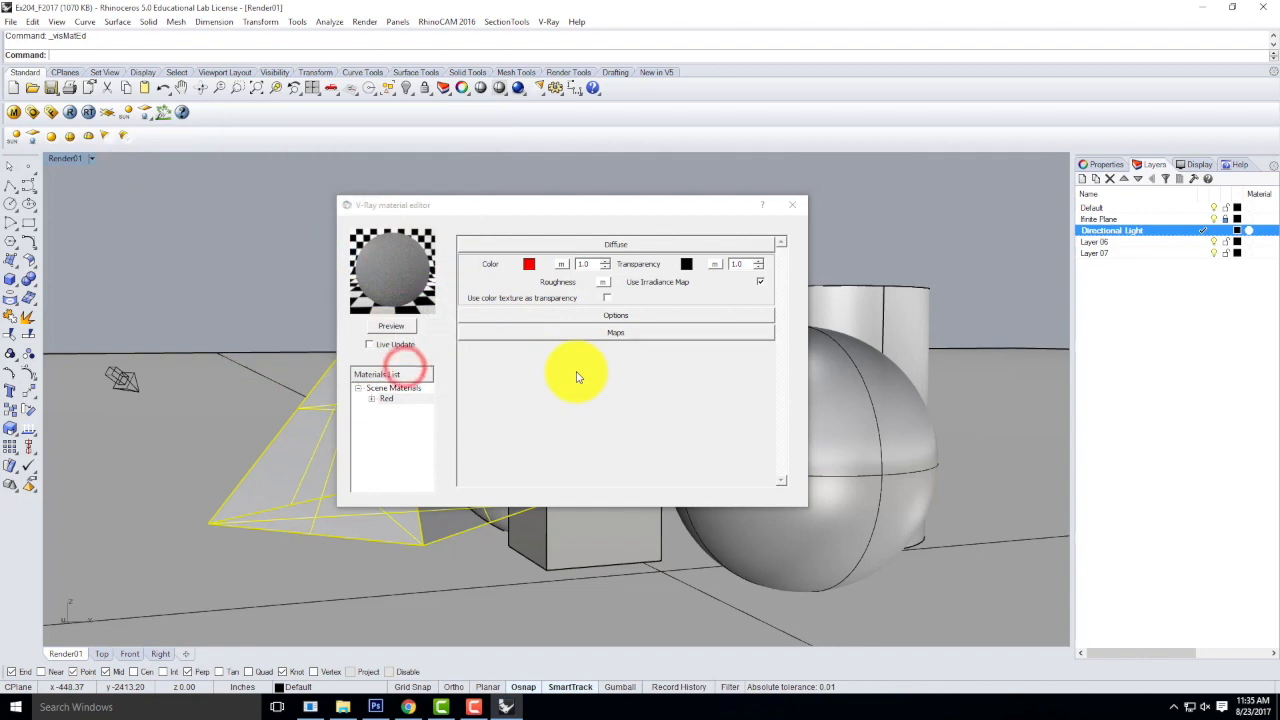
{"action": "left_click", "coordinate": [531, 266]}
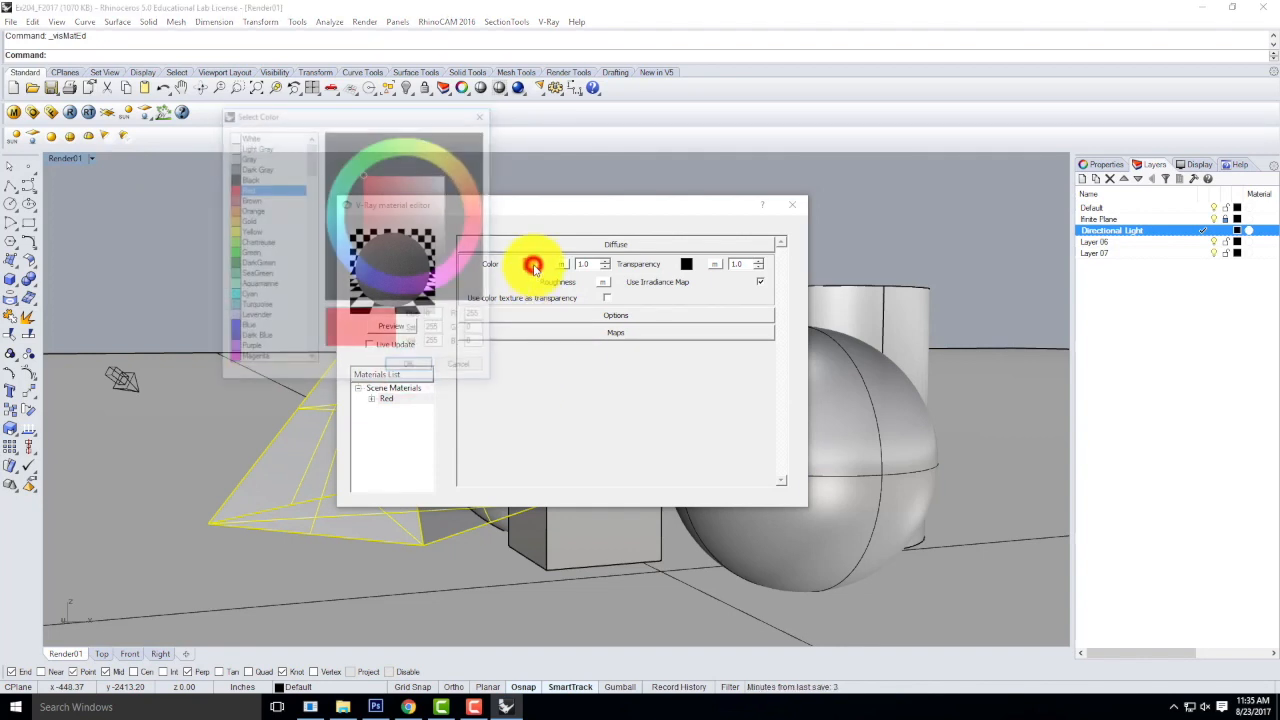
{"action": "left_click_drag", "start_coordinate": [310, 150], "coordinate": [357, 163]}
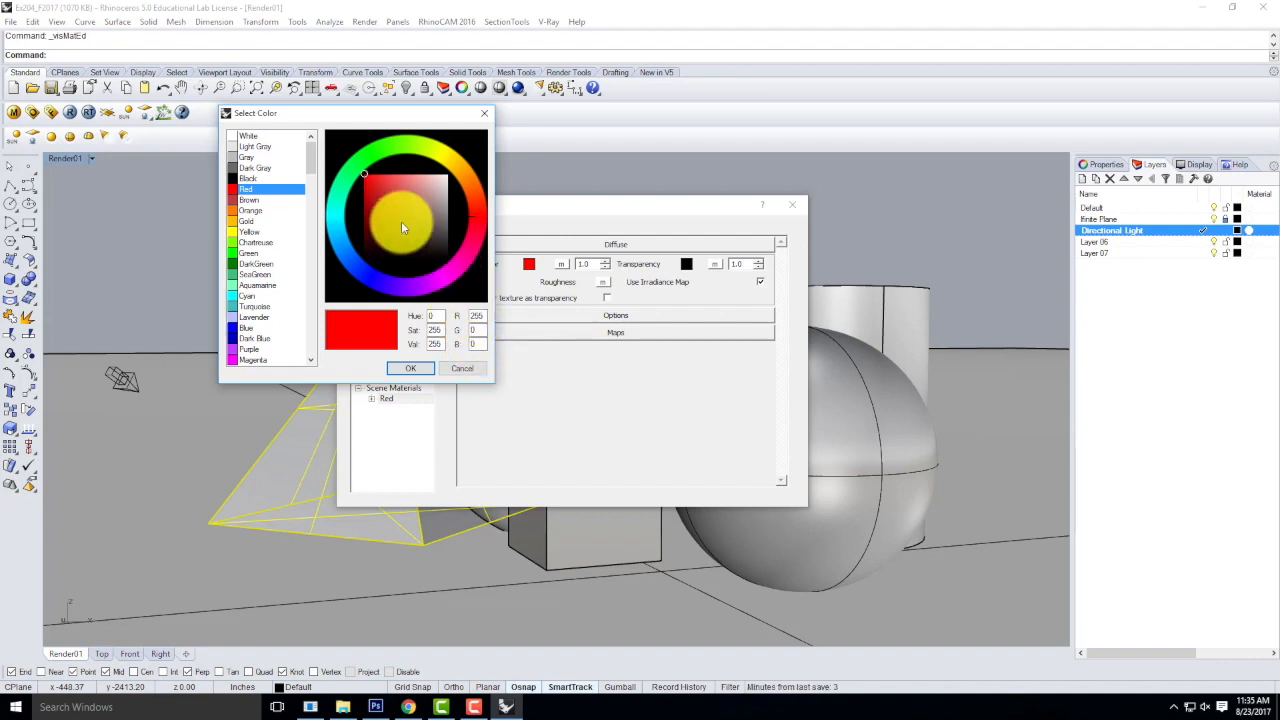
{"action": "mouse_move", "coordinate": [384, 199]}
{"action": "left_mouse_down"}
{"action": "mouse_move", "coordinate": [391, 184]}
{"action": "mouse_move", "coordinate": [380, 195]}
{"action": "left_mouse_up"}
{"action": "left_click", "coordinate": [422, 367]}
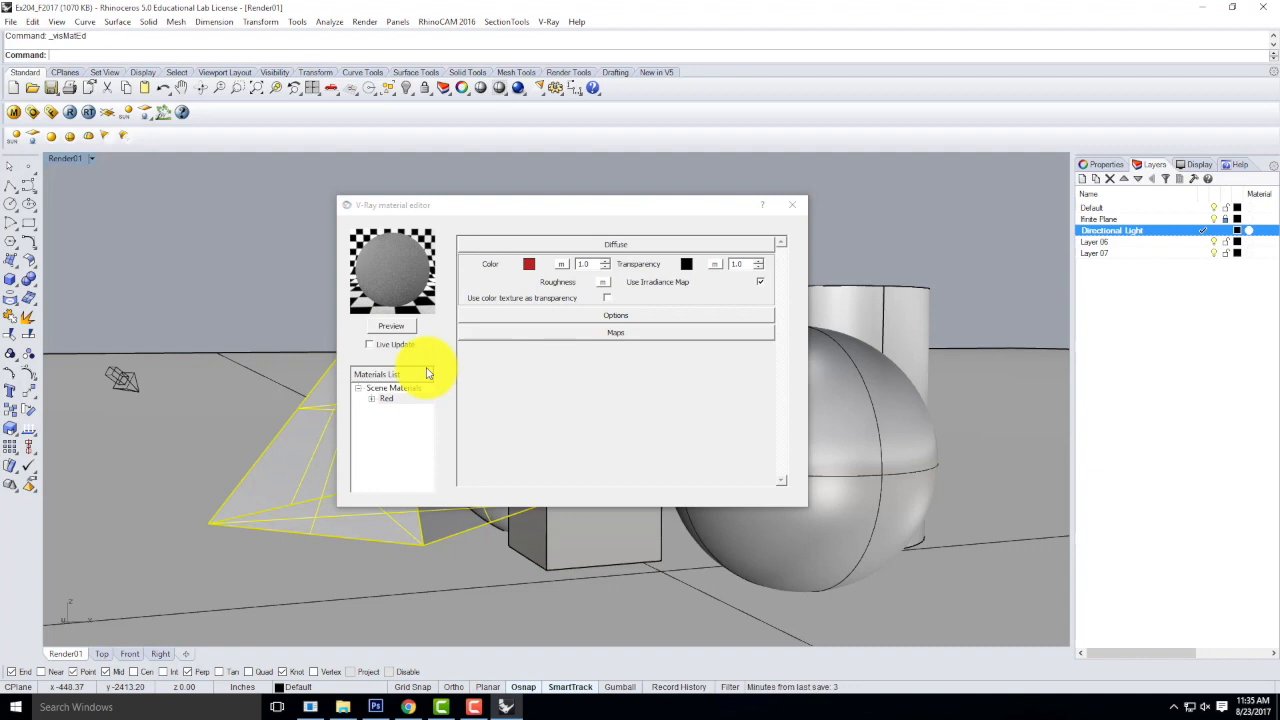
{"action": "left_click", "coordinate": [391, 328]}
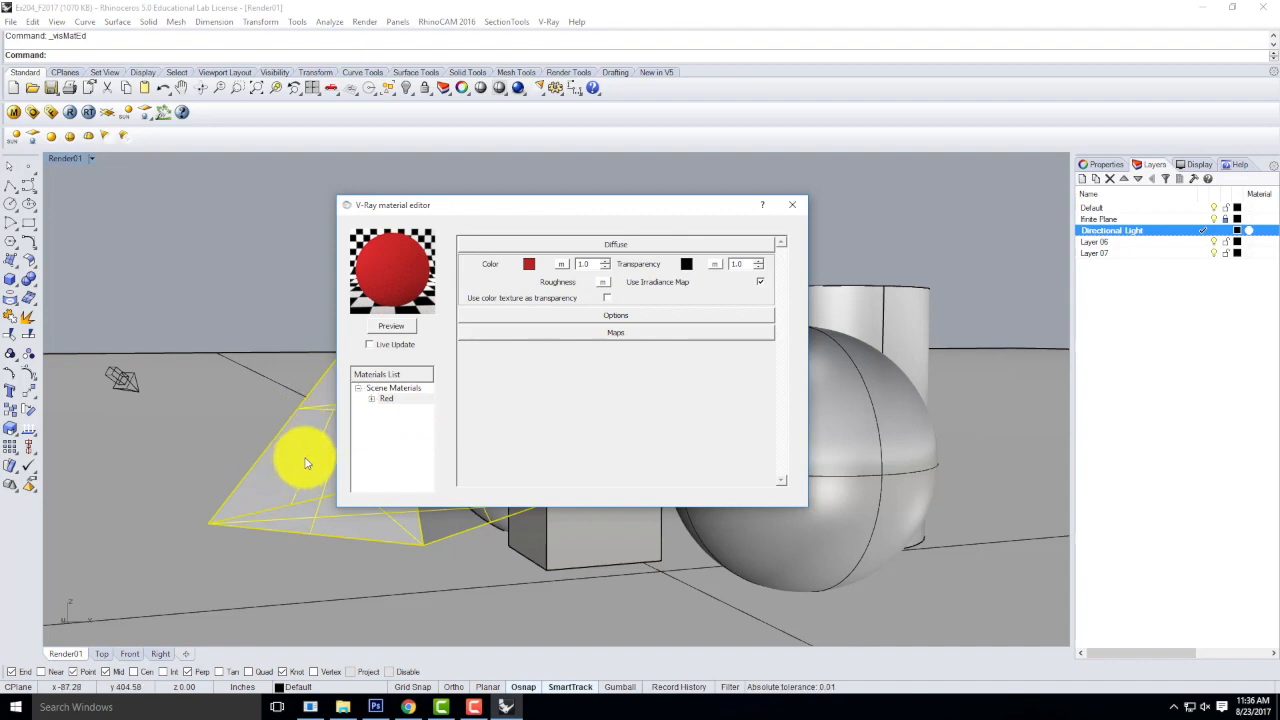
Move the material editor clear of the pyramid, select the pyramid, and apply the Red material to the selection.
{"action": "left_click_drag", "start_coordinate": [440, 210], "coordinate": [674, 220]}
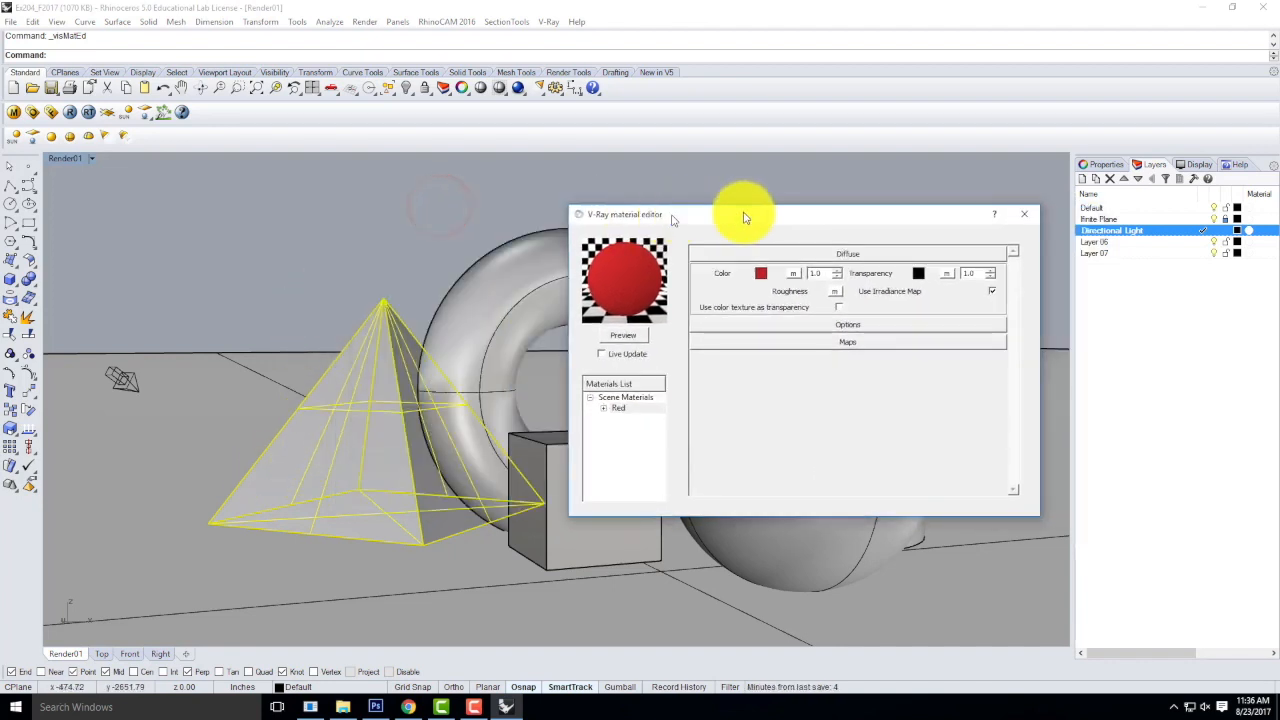
{"action": "left_click", "coordinate": [289, 250]}
{"action": "left_click", "coordinate": [485, 296]}
{"action": "left_click", "coordinate": [342, 412]}
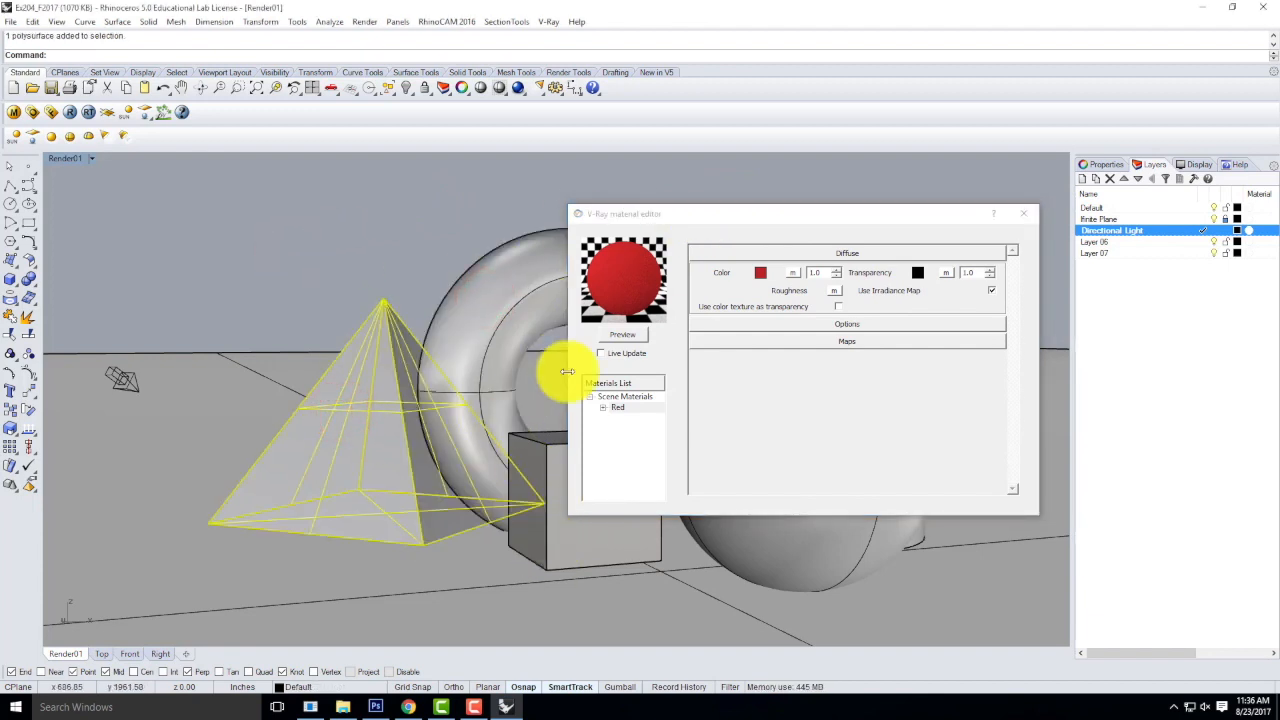
{"action": "left_click", "coordinate": [386, 251]}
{"action": "left_click", "coordinate": [378, 343]}
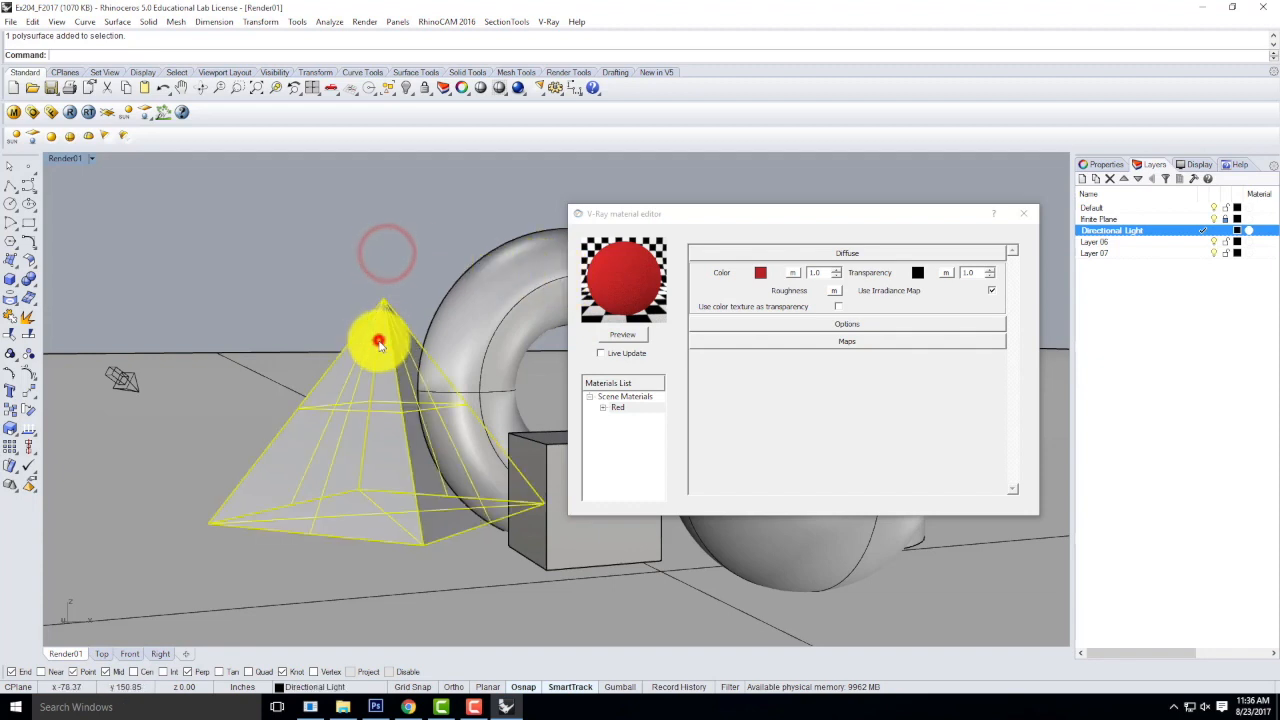
{"action": "right_click", "coordinate": [621, 410]}
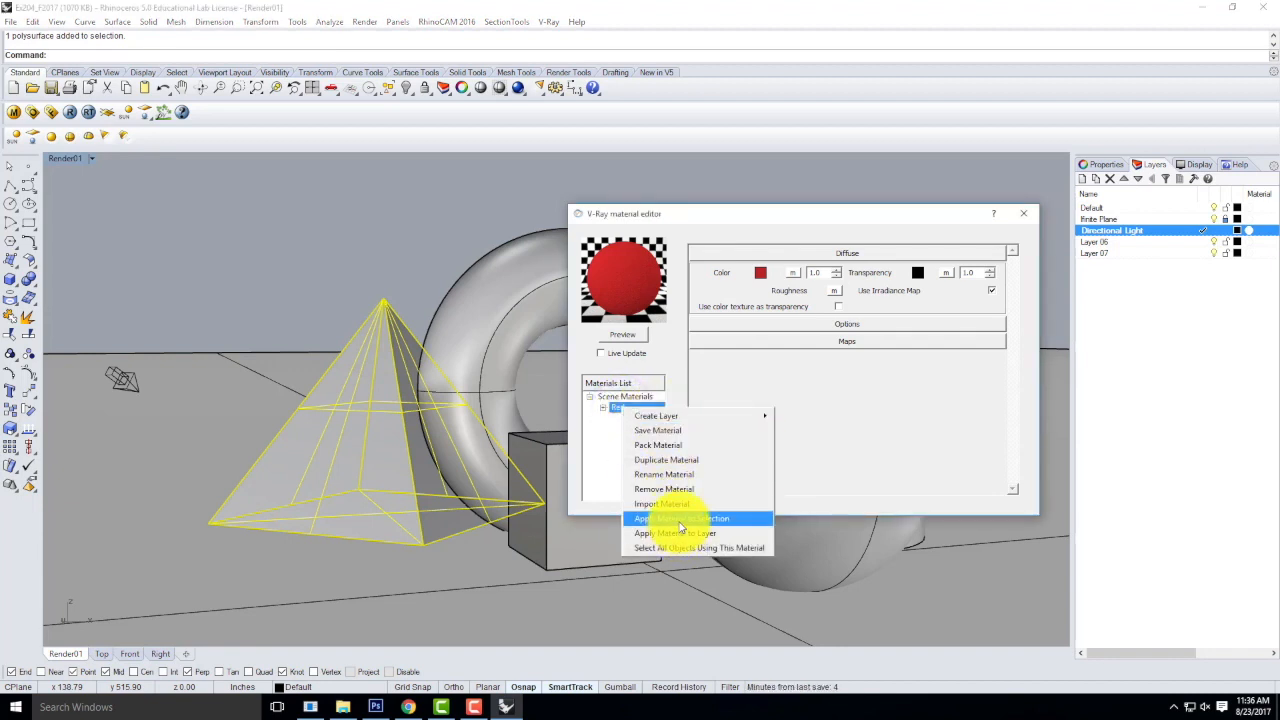
{"action": "left_click", "coordinate": [680, 519]}
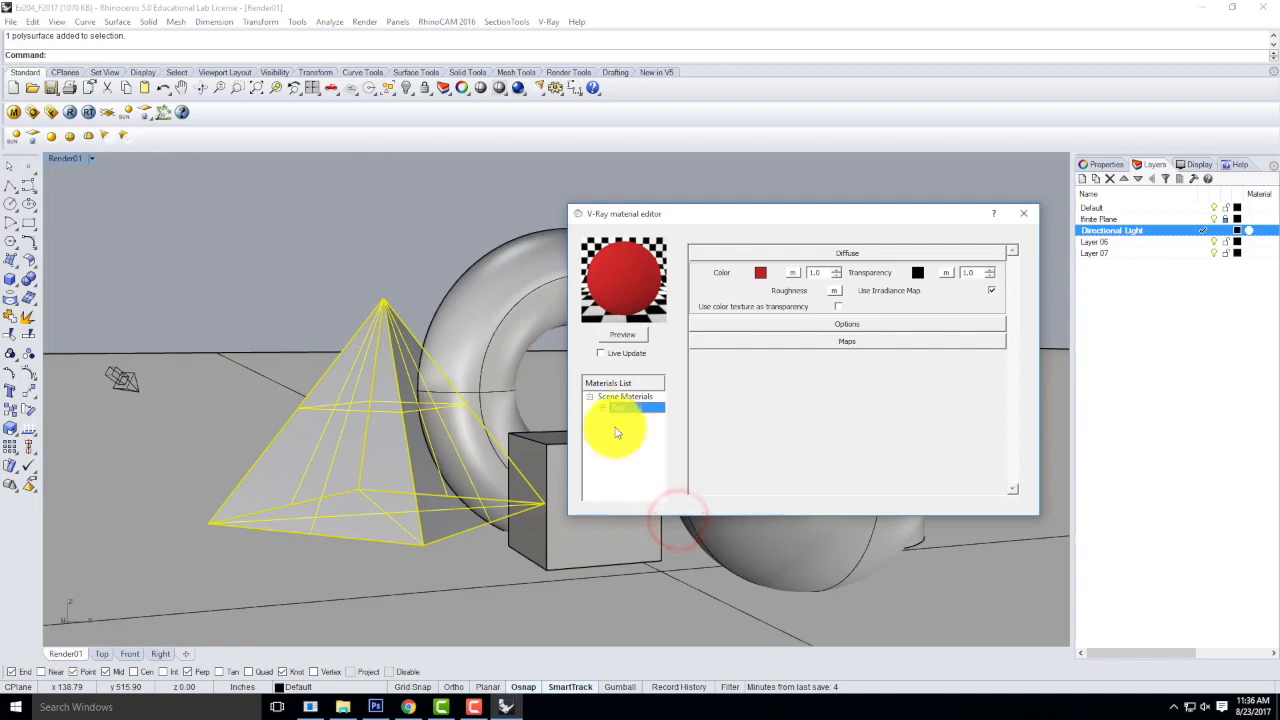
Deselect the pyramid and switch the Render01 viewport to Rendered display mode to check its material.
{"action": "left_click", "coordinate": [378, 229]}
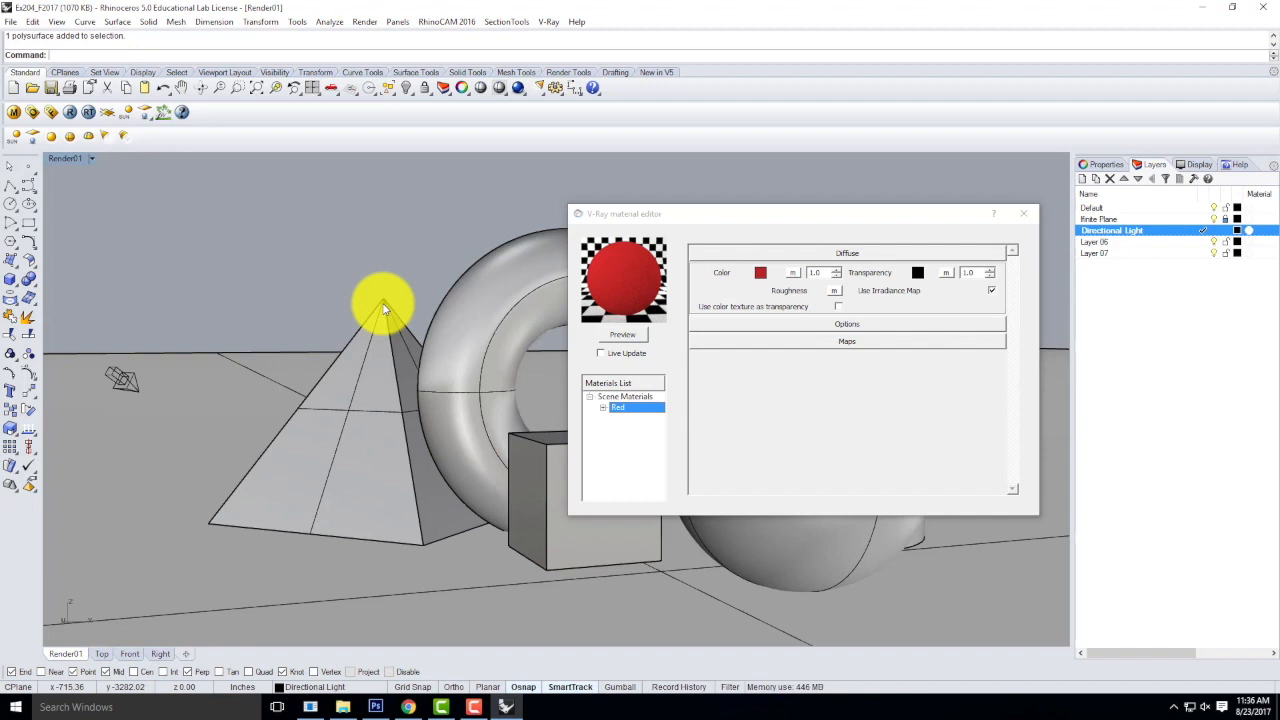
{"action": "left_click", "coordinate": [91, 159]}
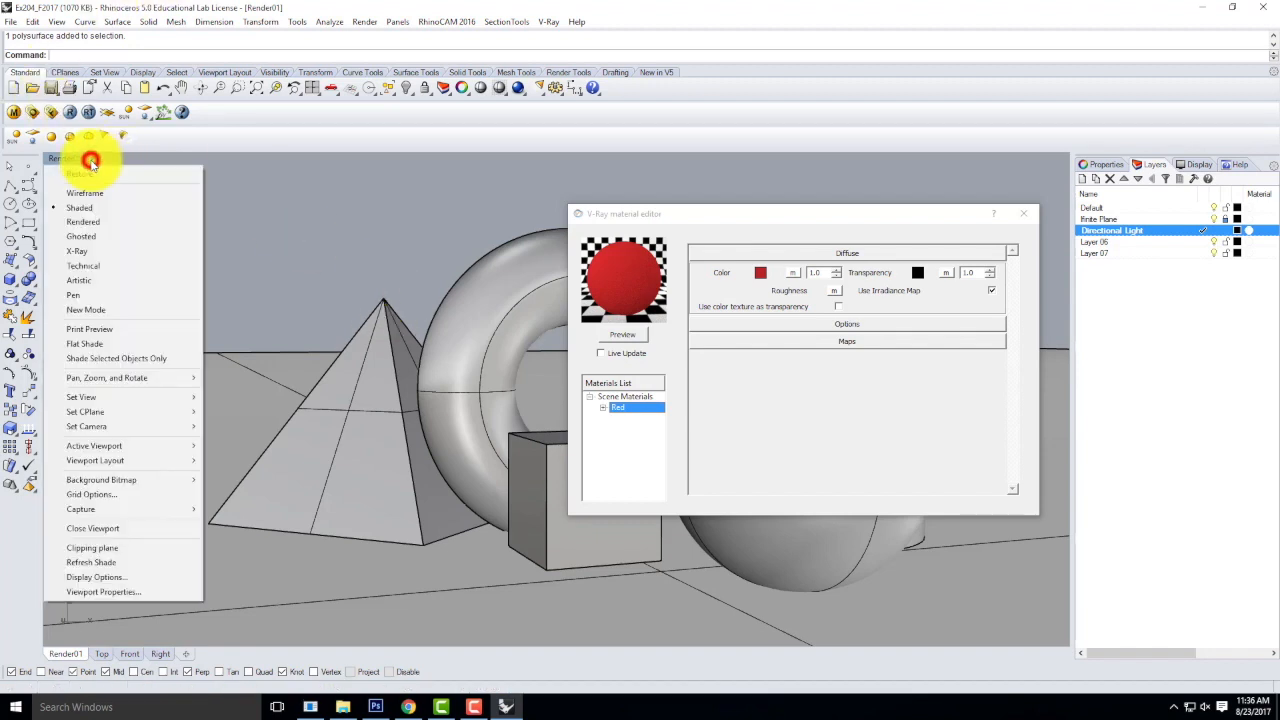
{"action": "left_click", "coordinate": [129, 228]}
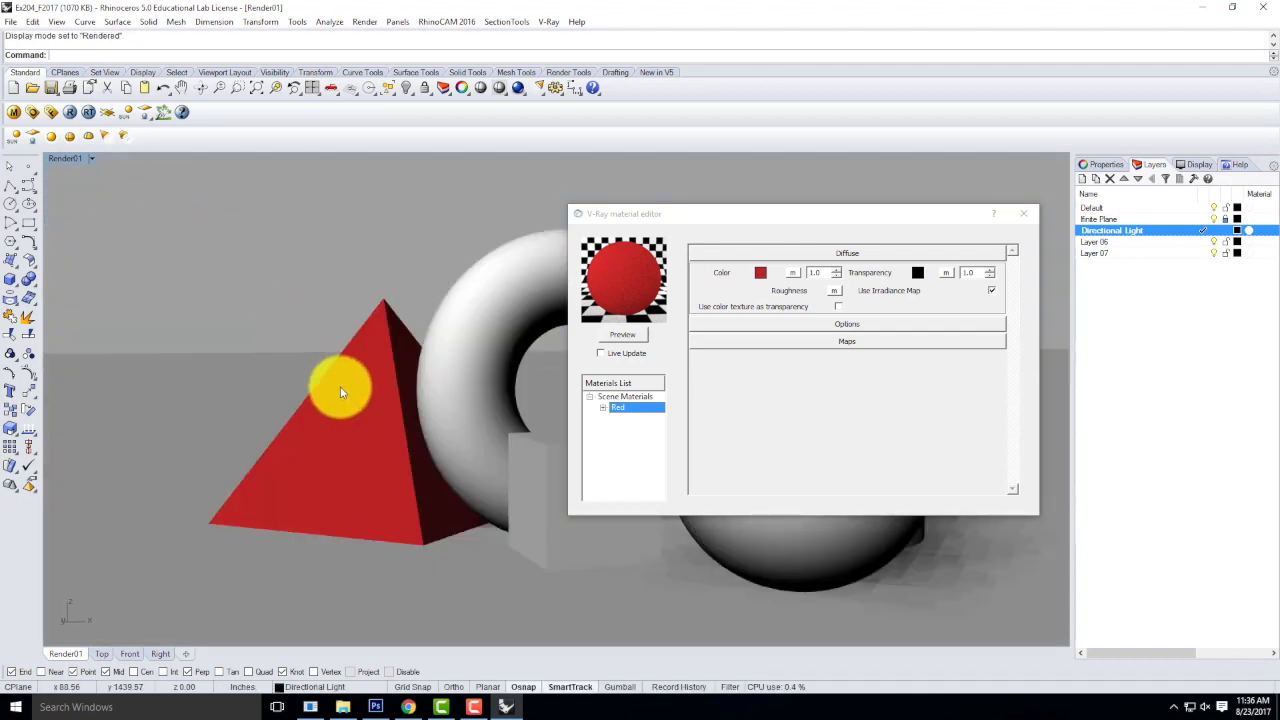
{"action": "left_click", "coordinate": [359, 355]}
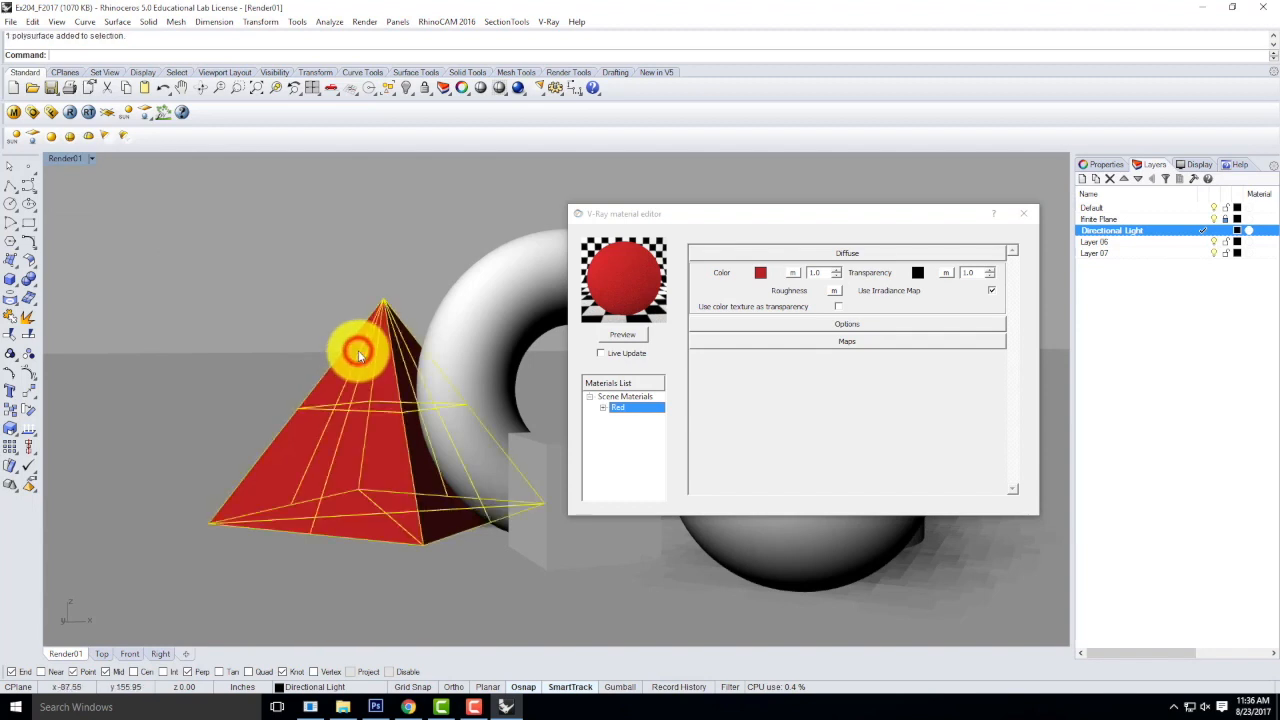
{"action": "left_click", "coordinate": [328, 270]}
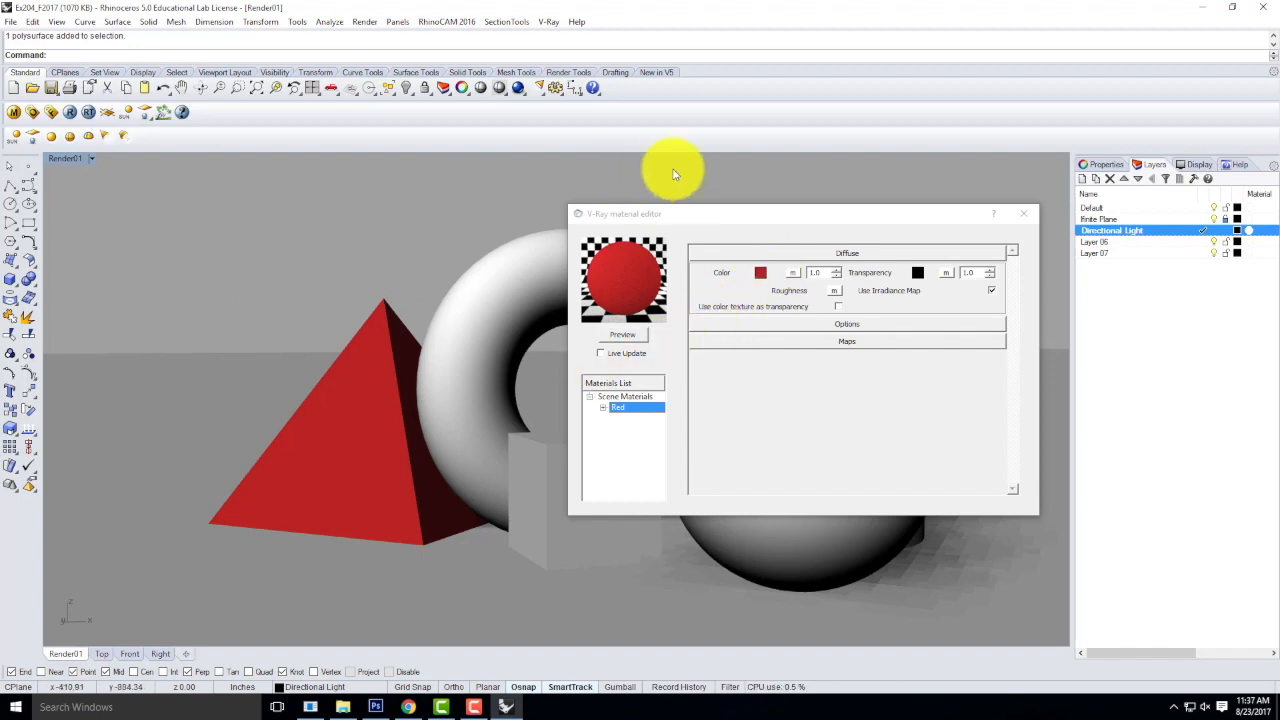
Close the V-Ray material editor and return the Render01 viewport to Shaded display mode.
{"action": "left_click", "coordinate": [1024, 213]}
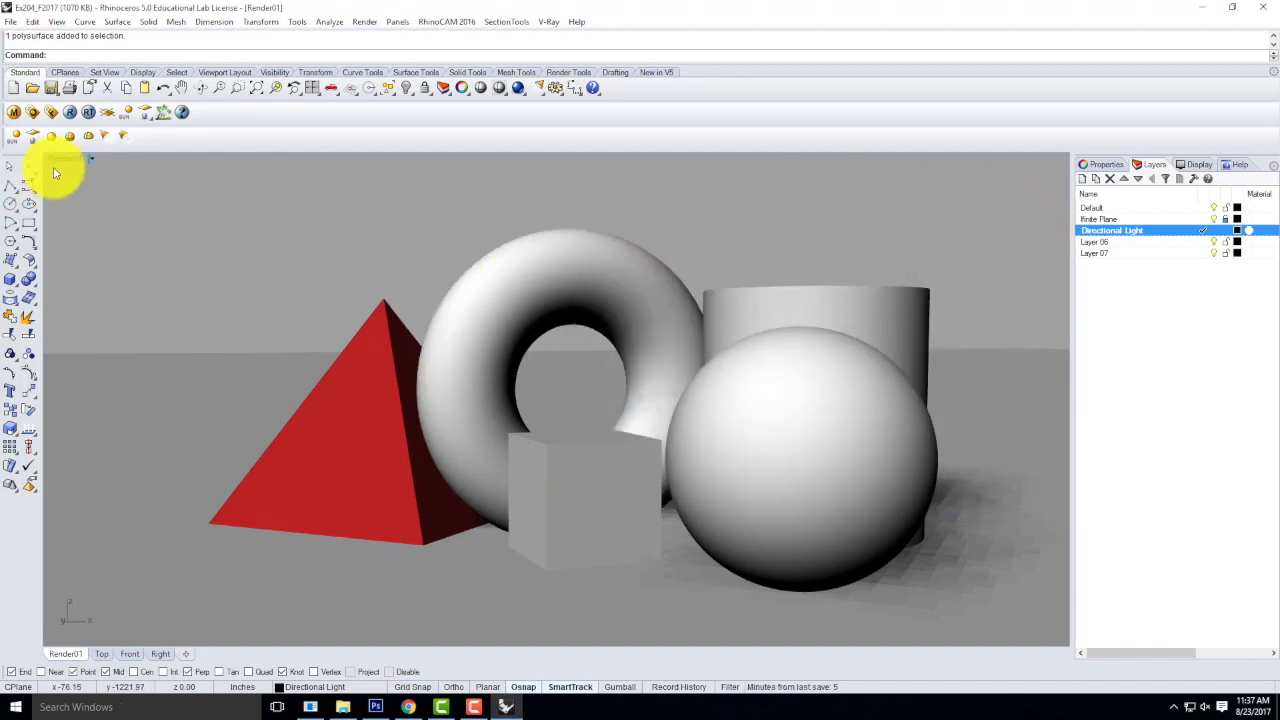
{"action": "left_click", "coordinate": [86, 158]}
{"action": "left_click", "coordinate": [89, 208]}
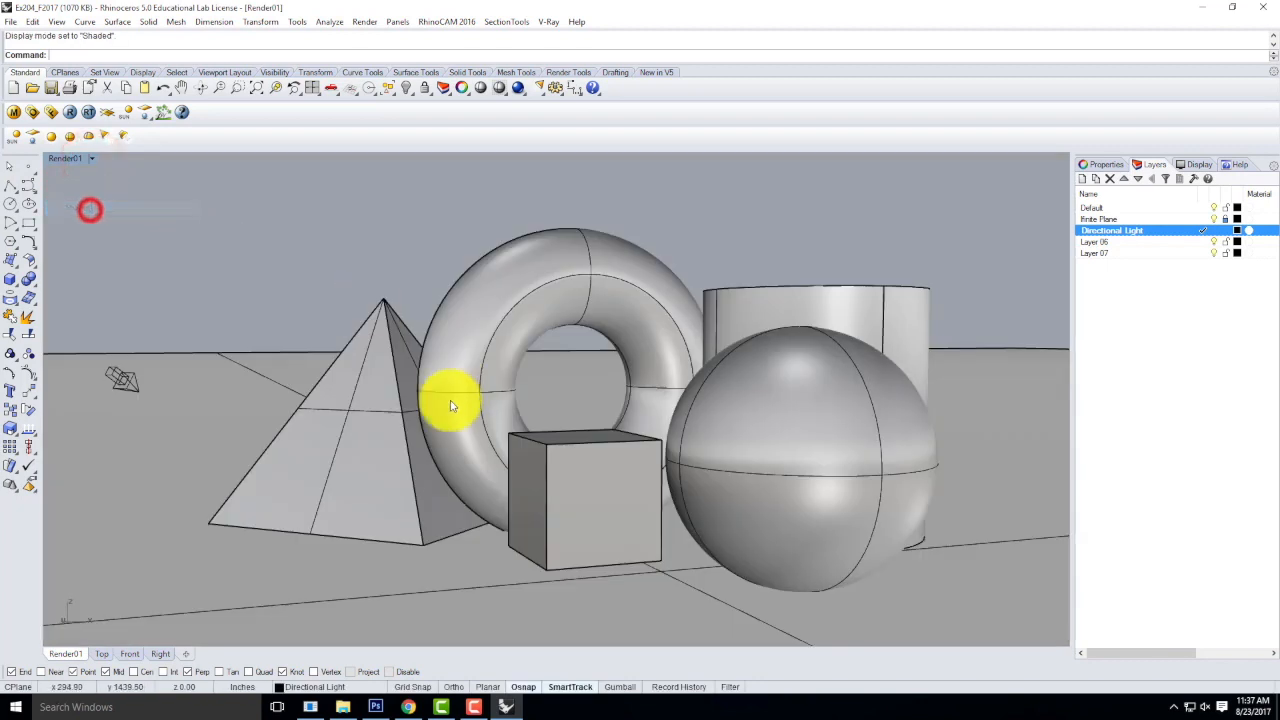
Draw a closed four-sided polyline across the solids, from in front of the pyramid to the box, cylinder and torus, and select it.
{"action": "left_click", "coordinate": [10, 187]}
{"action": "left_click", "coordinate": [278, 573]}
{"action": "left_click", "coordinate": [658, 447]}
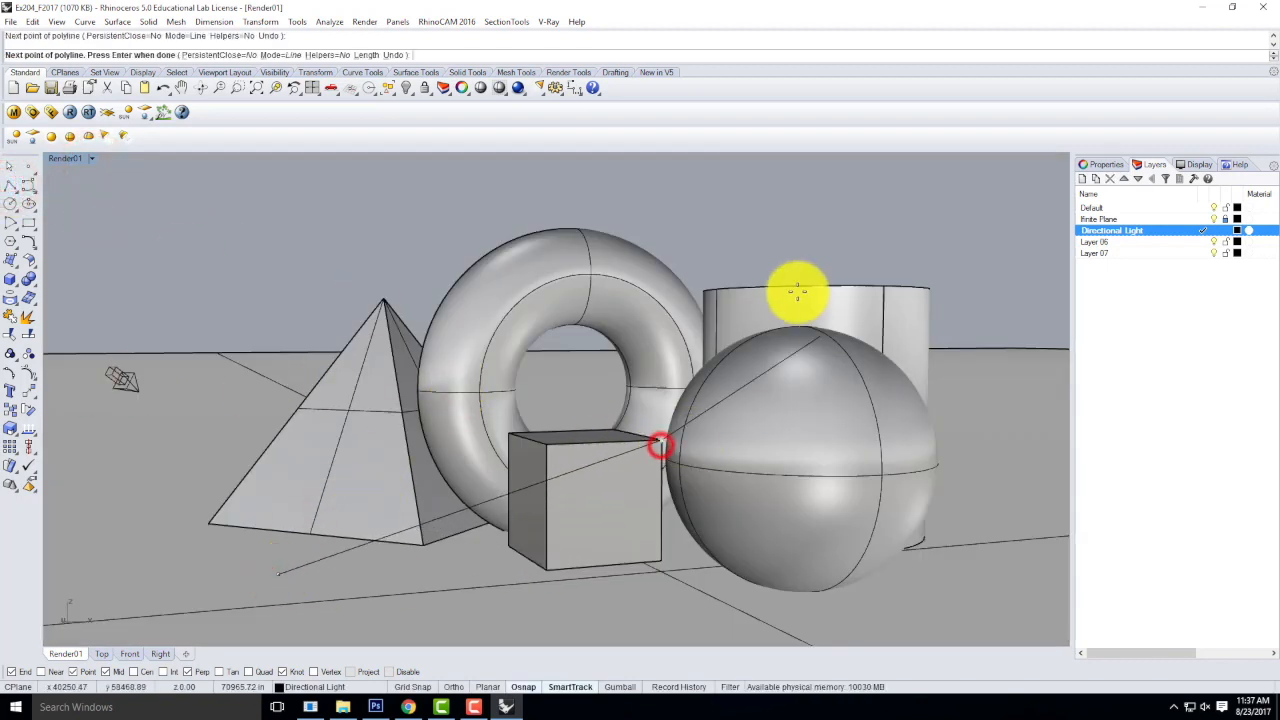
{"action": "left_click", "coordinate": [716, 290]}
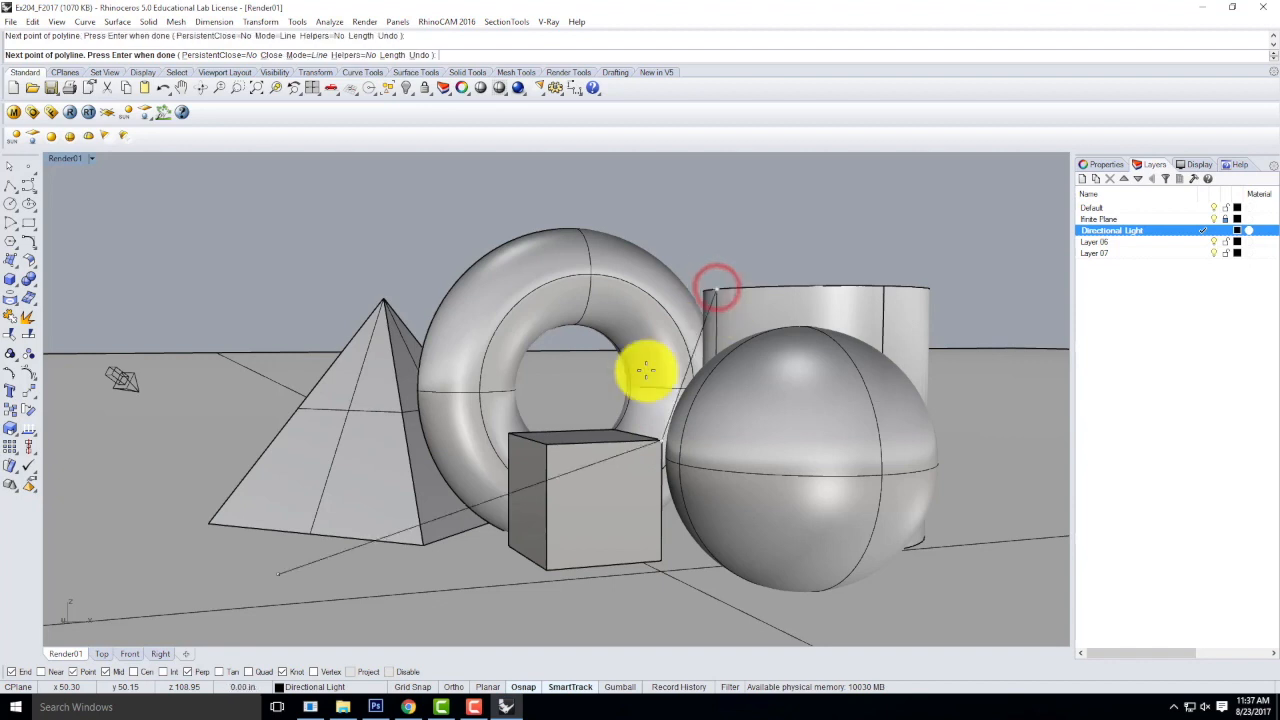
{"action": "left_click", "coordinate": [486, 284]}
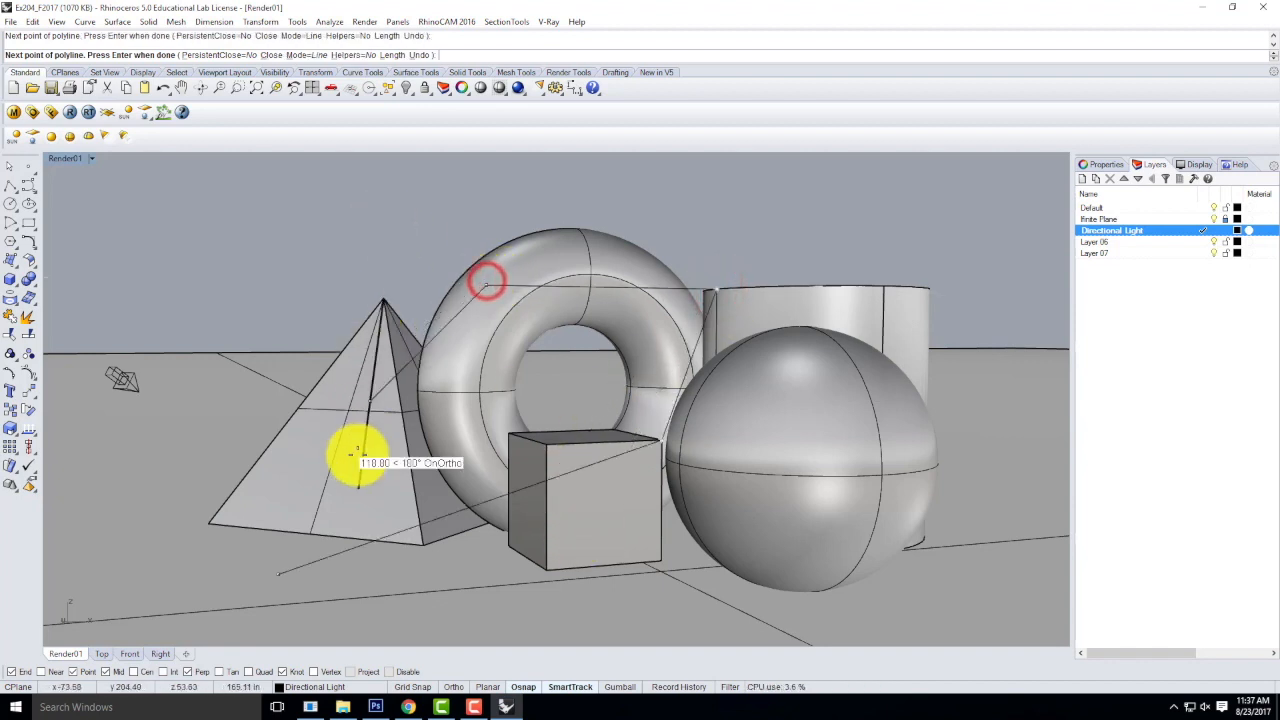
{"action": "left_click", "coordinate": [279, 566]}
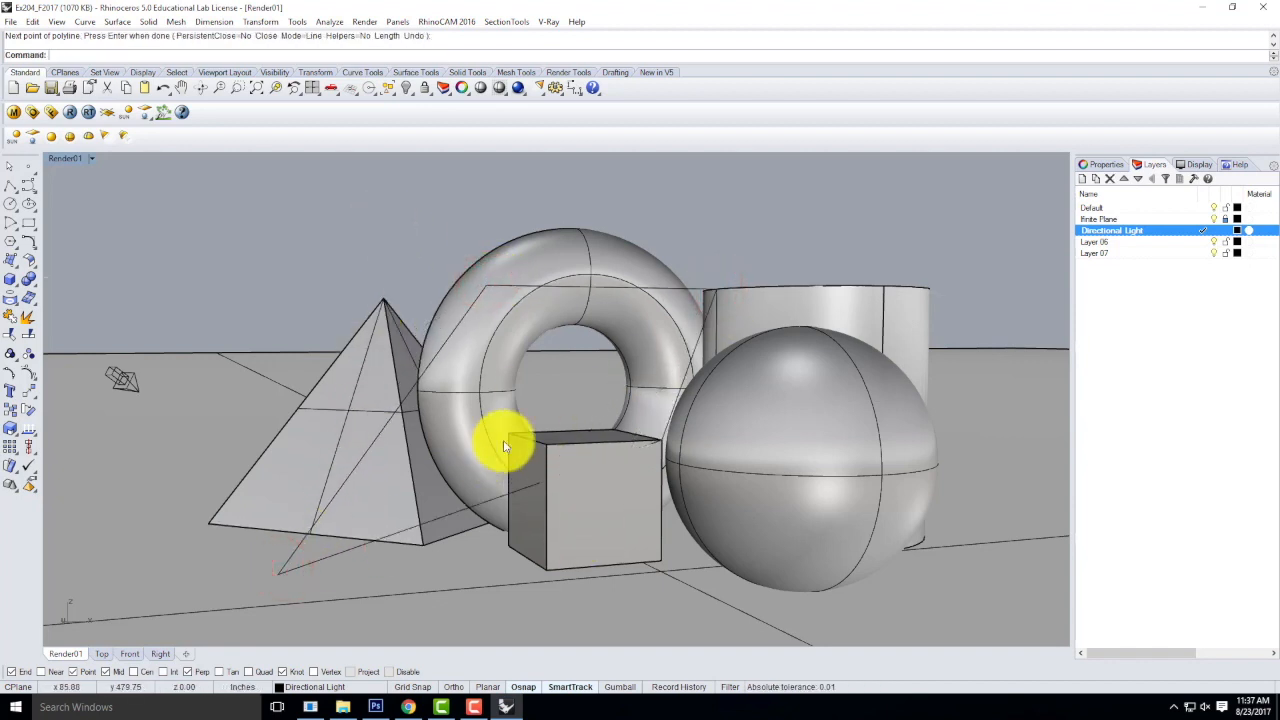
{"action": "left_click", "coordinate": [358, 457]}
{"action": "left_click", "coordinate": [407, 497]}
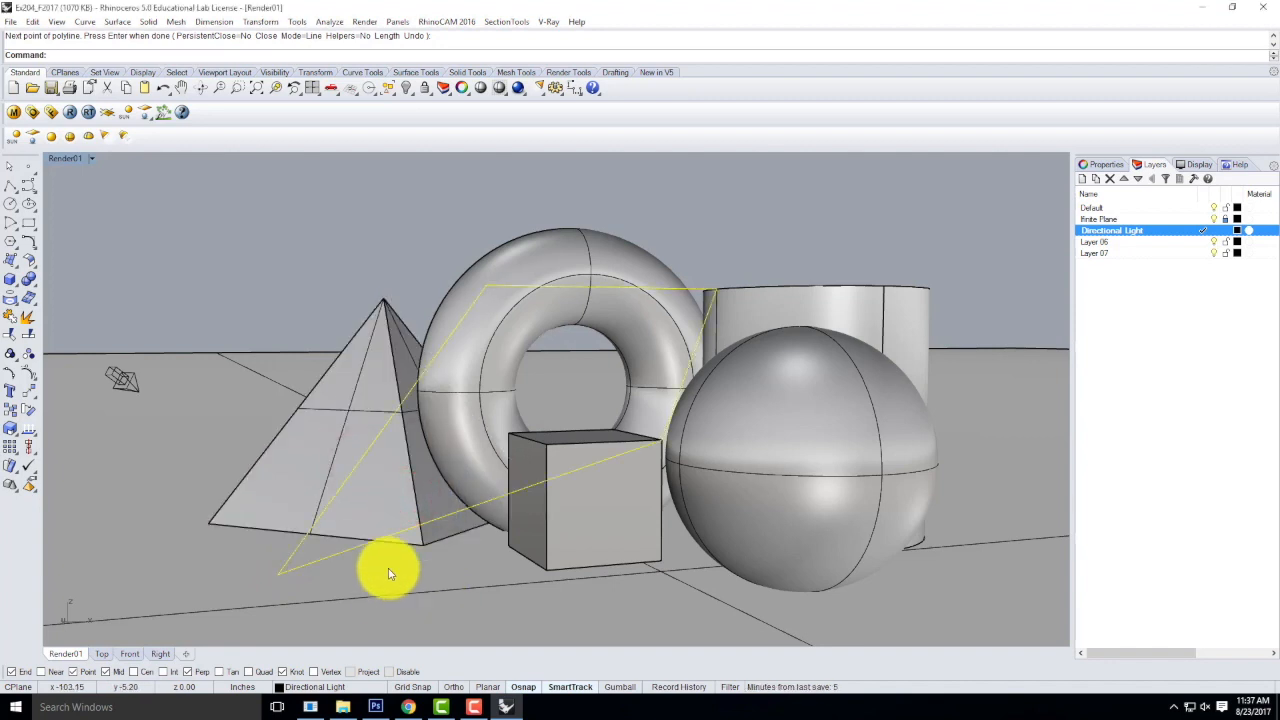
Switch the viewport to Rendered display mode to view the polyline, and delete that polyline.
{"action": "left_click", "coordinate": [91, 158]}
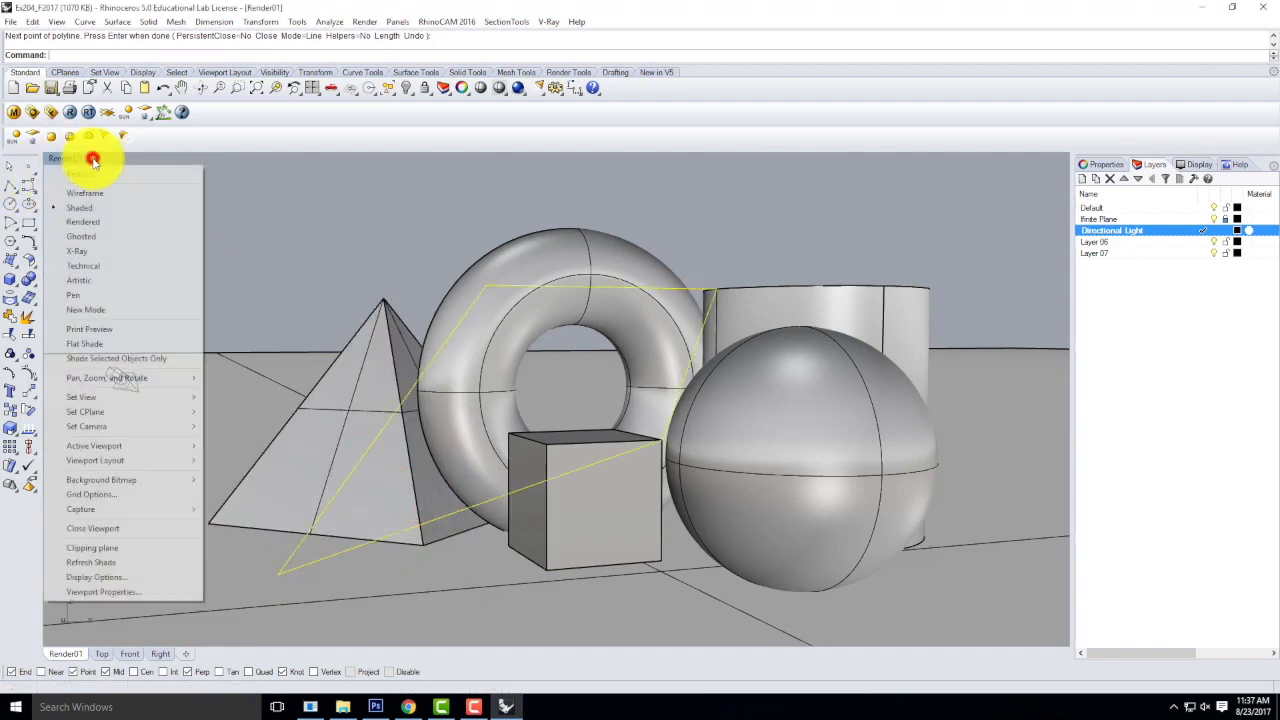
{"action": "left_click", "coordinate": [91, 223]}
{"action": "left_click", "coordinate": [526, 206]}
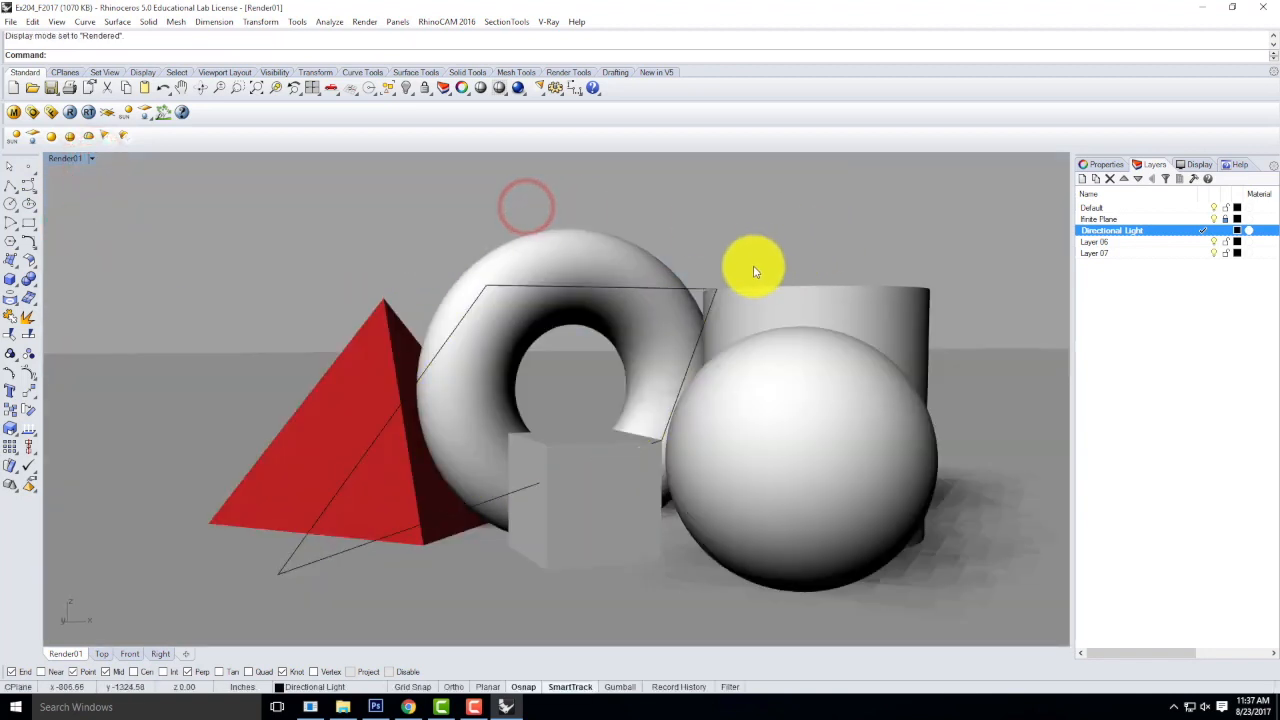
{"action": "left_click", "coordinate": [700, 291]}
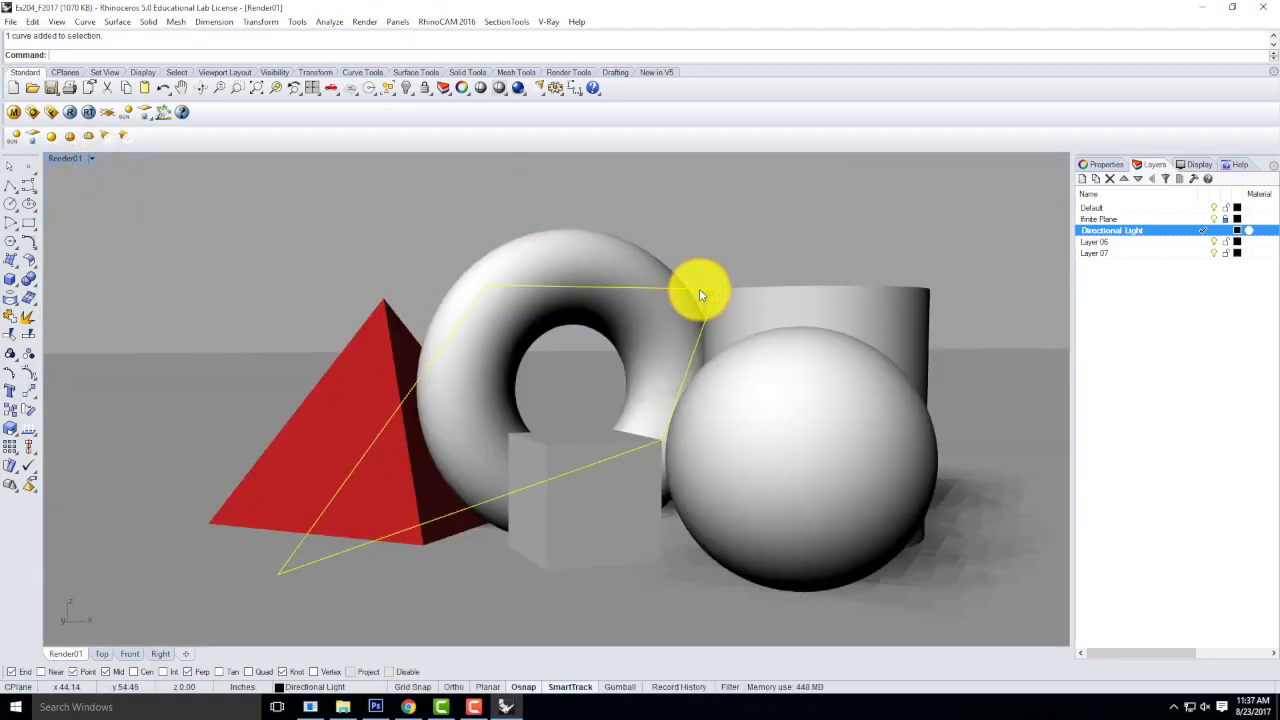
{"action": "key", "text": "Delete"}
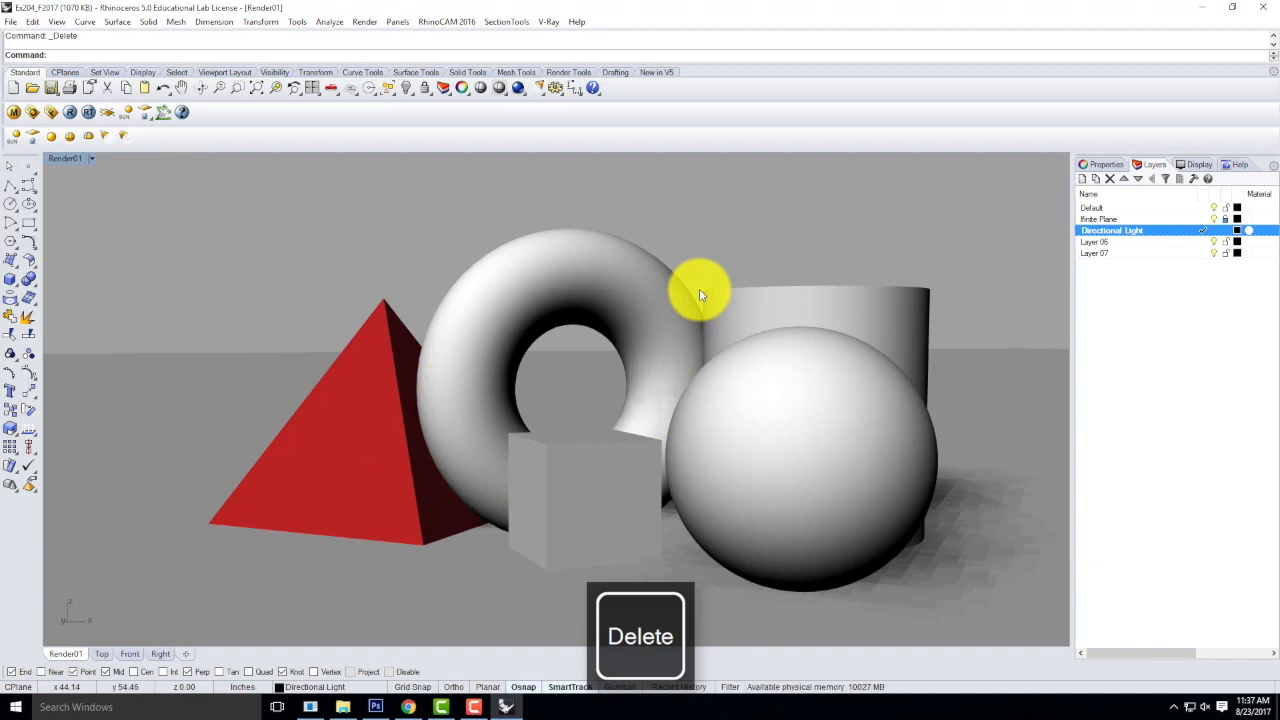
Reopen the V-Ray material editor and place it over the middle of the viewport.
{"action": "left_click", "coordinate": [92, 159]}
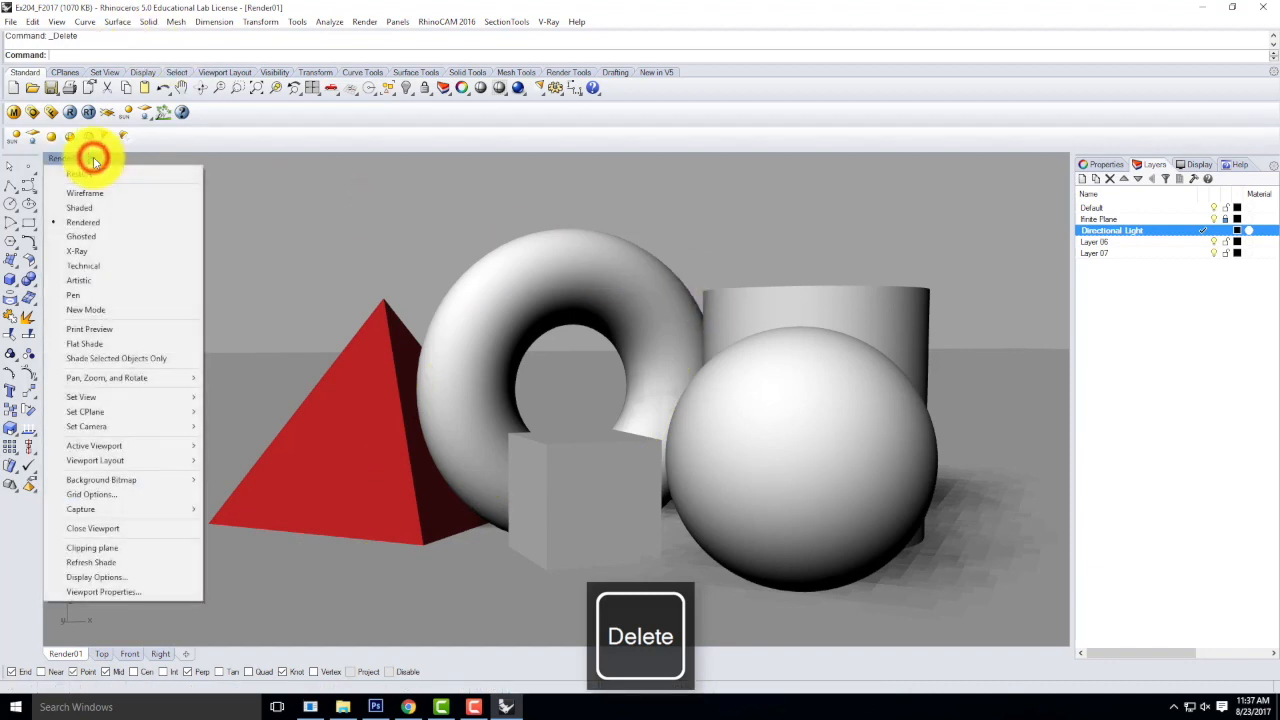
{"action": "left_click", "coordinate": [14, 112]}
{"action": "left_click_drag", "start_coordinate": [129, 11], "coordinate": [440, 234]}
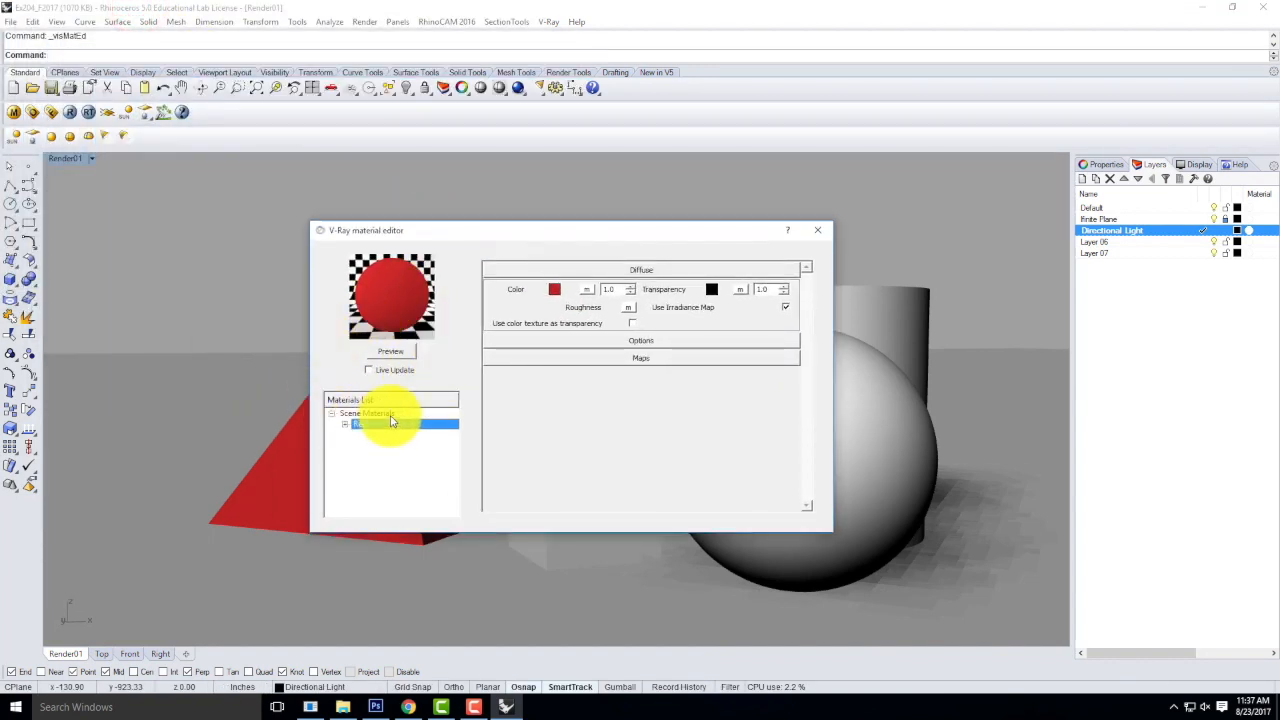
Create a Standard material in the scene materials and rename it Blue.
{"action": "left_click", "coordinate": [359, 414]}
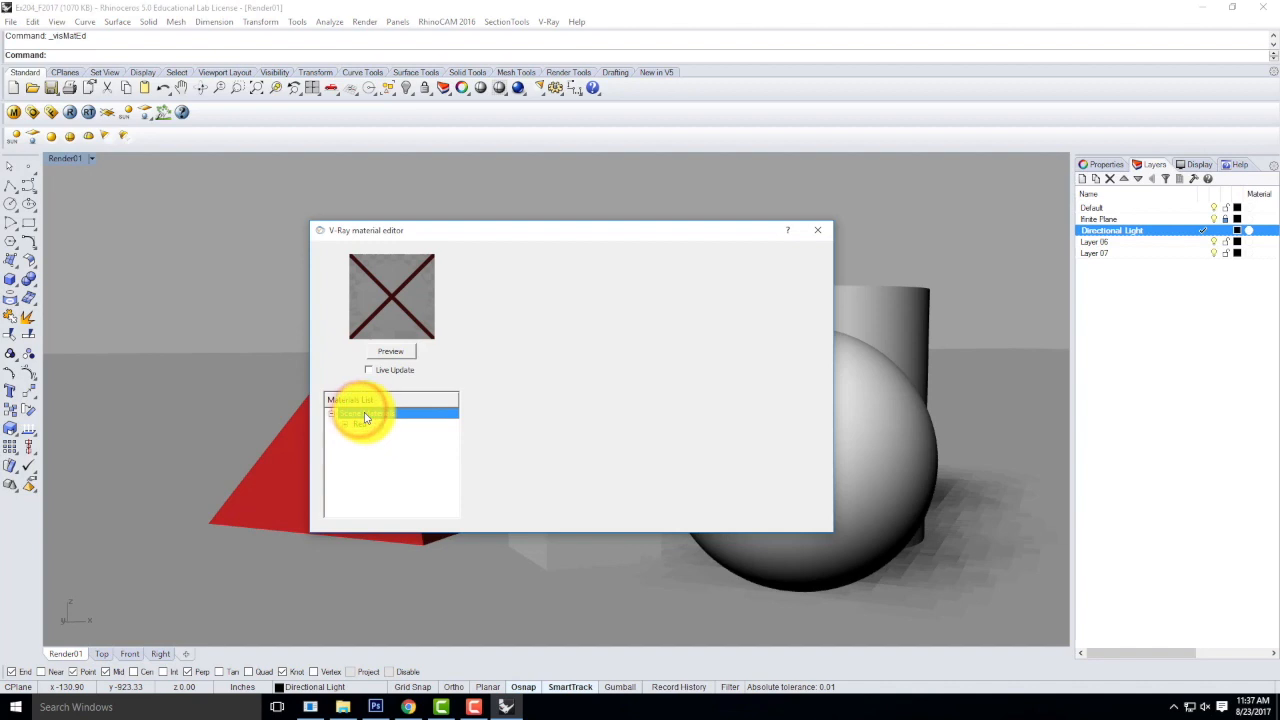
{"action": "right_click", "coordinate": [364, 416]}
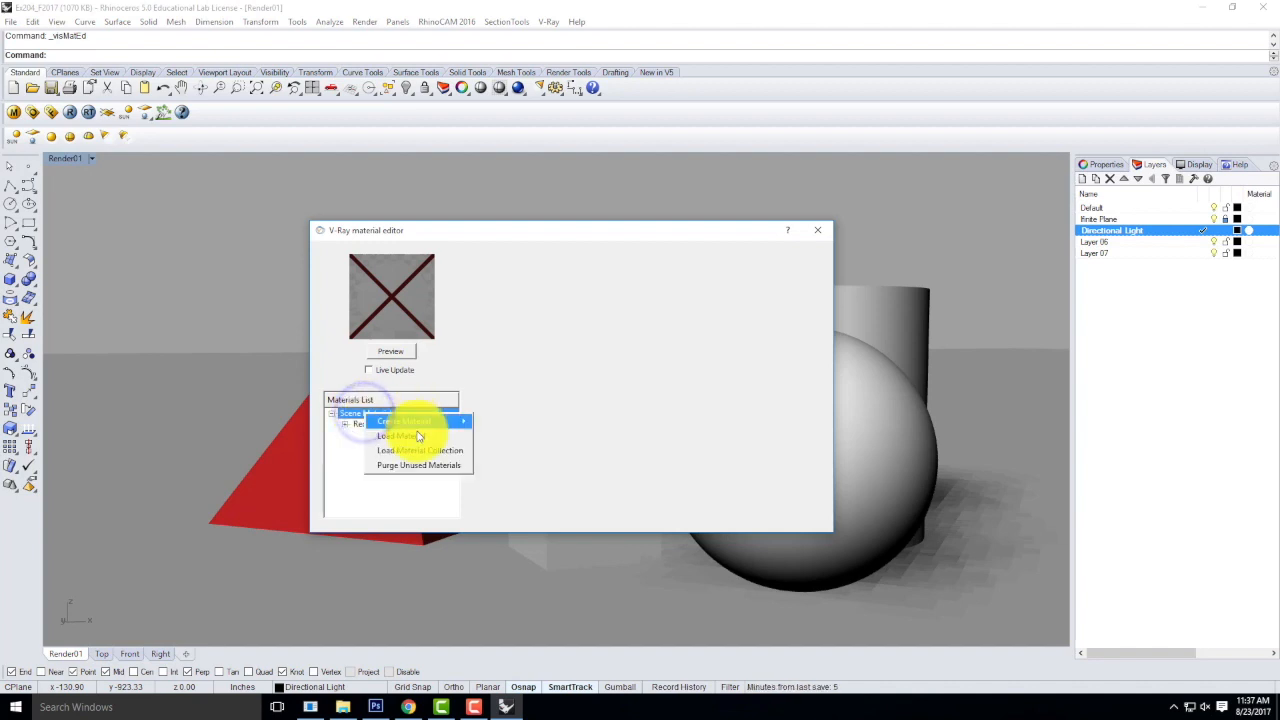
{"action": "mouse_move", "coordinate": [416, 428]}
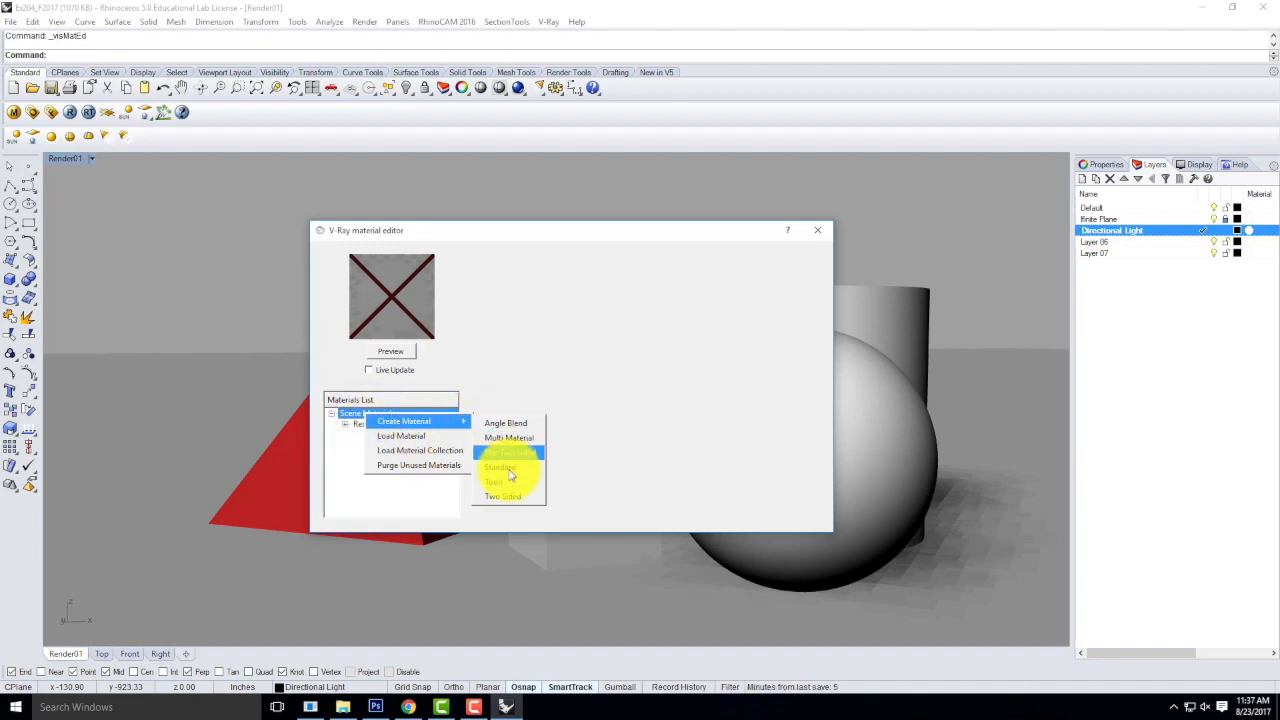
{"action": "left_click", "coordinate": [506, 467]}
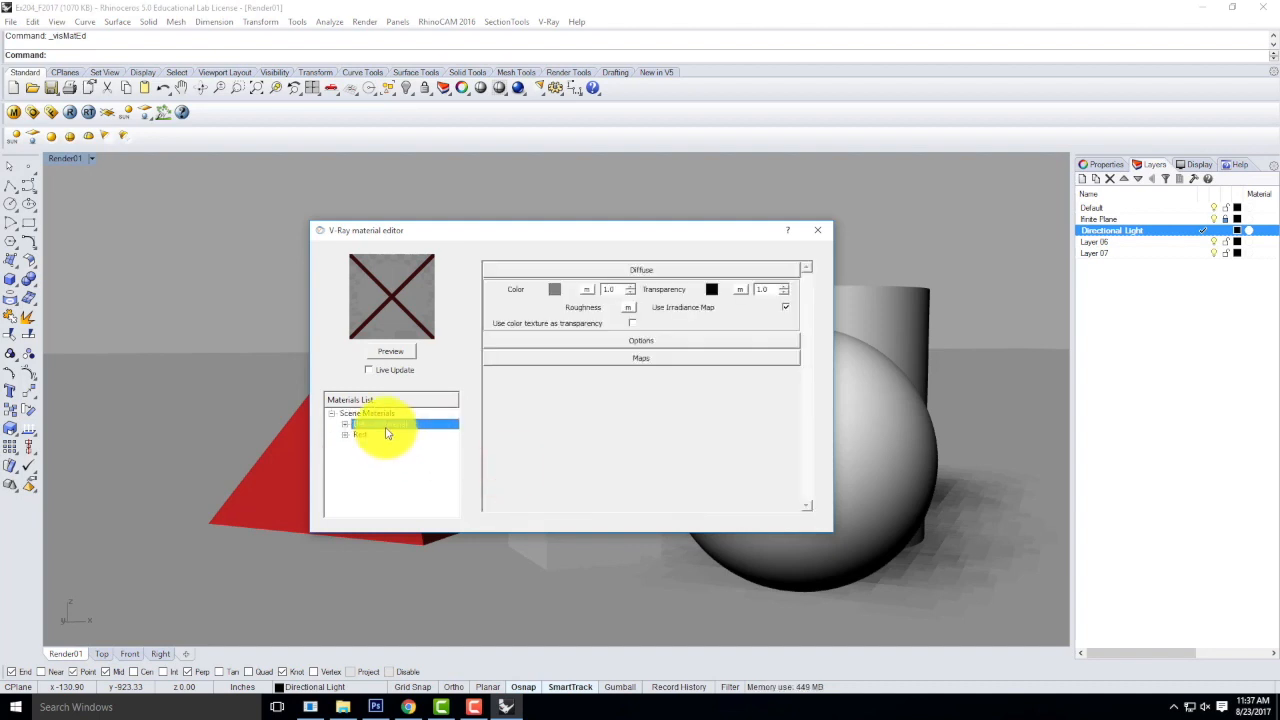
{"action": "double_click", "coordinate": [386, 428]}
{"action": "type", "text": "Blue"}
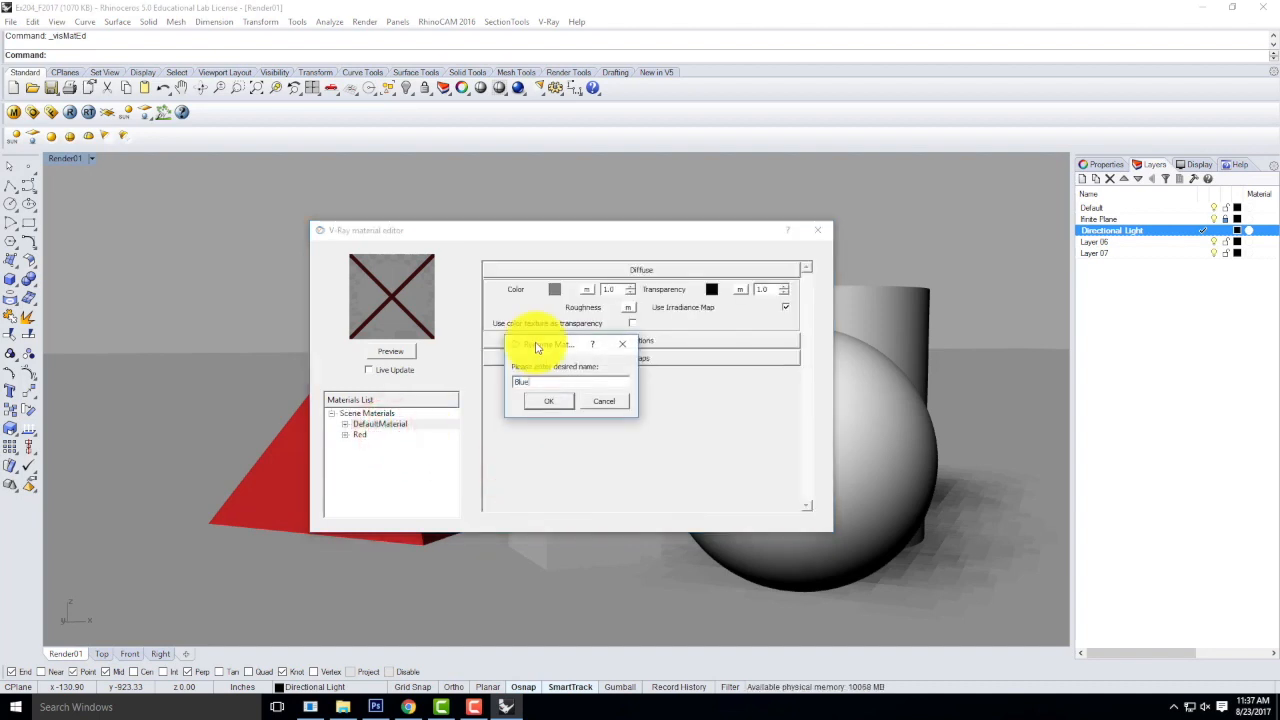
{"action": "left_click", "coordinate": [546, 400]}
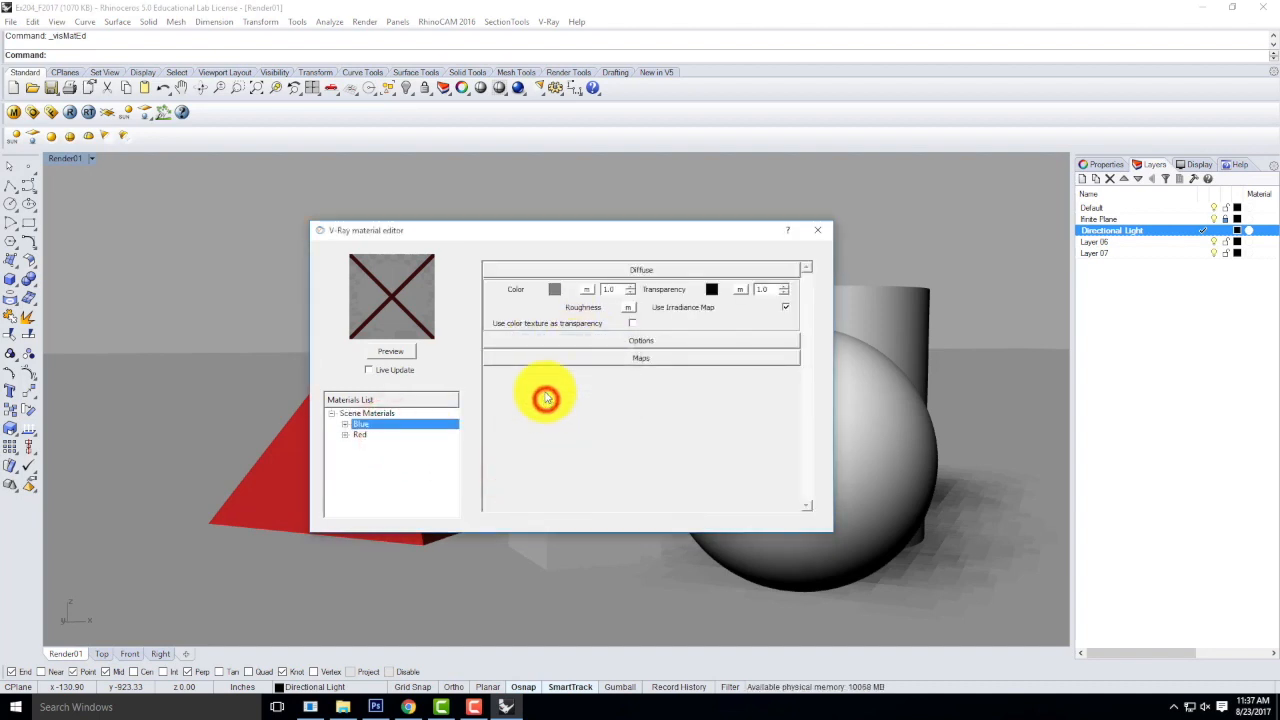
Set the Blue material's diffuse color to Dark Blue, adjusted to a more muted shade.
{"action": "left_click", "coordinate": [553, 289]}
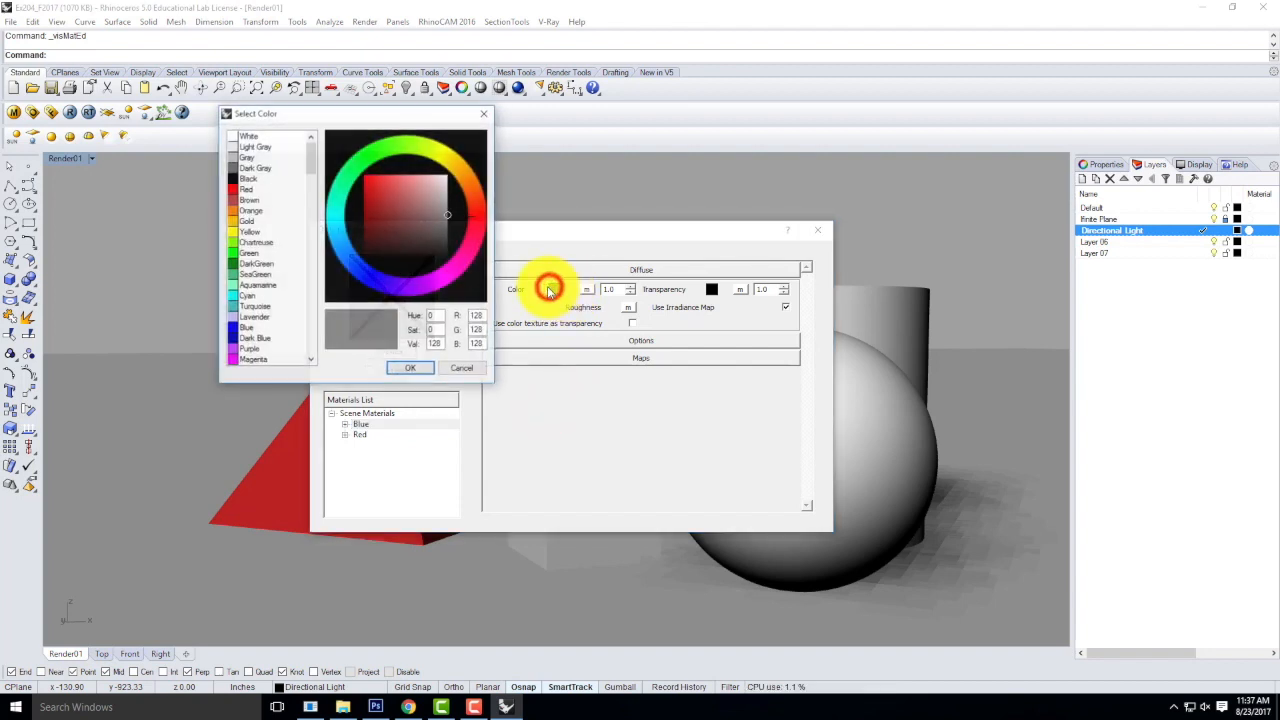
{"action": "left_click", "coordinate": [241, 327]}
{"action": "left_click", "coordinate": [243, 337]}
{"action": "left_click_drag", "start_coordinate": [383, 203], "coordinate": [386, 226]}
{"action": "left_click", "coordinate": [422, 365]}
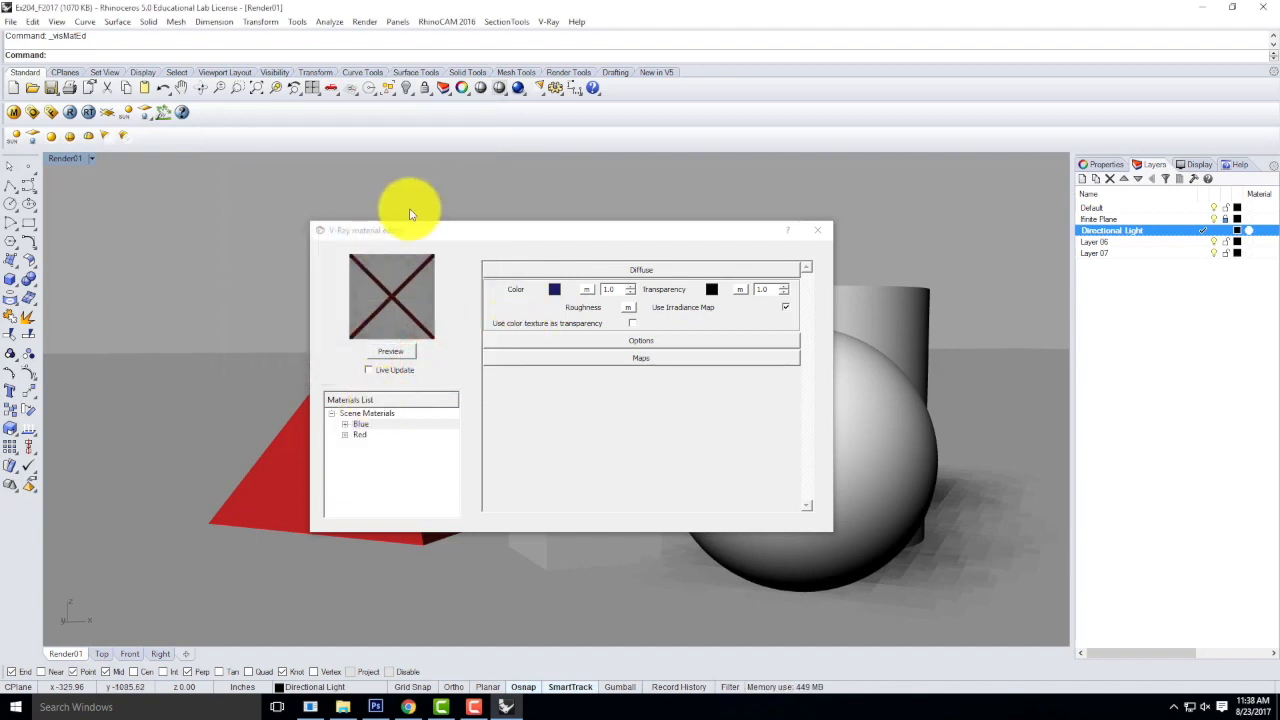
Apply the Blue material to the torus, close the material editor and clear the selection.
{"action": "left_click_drag", "start_coordinate": [416, 230], "coordinate": [224, 413]}
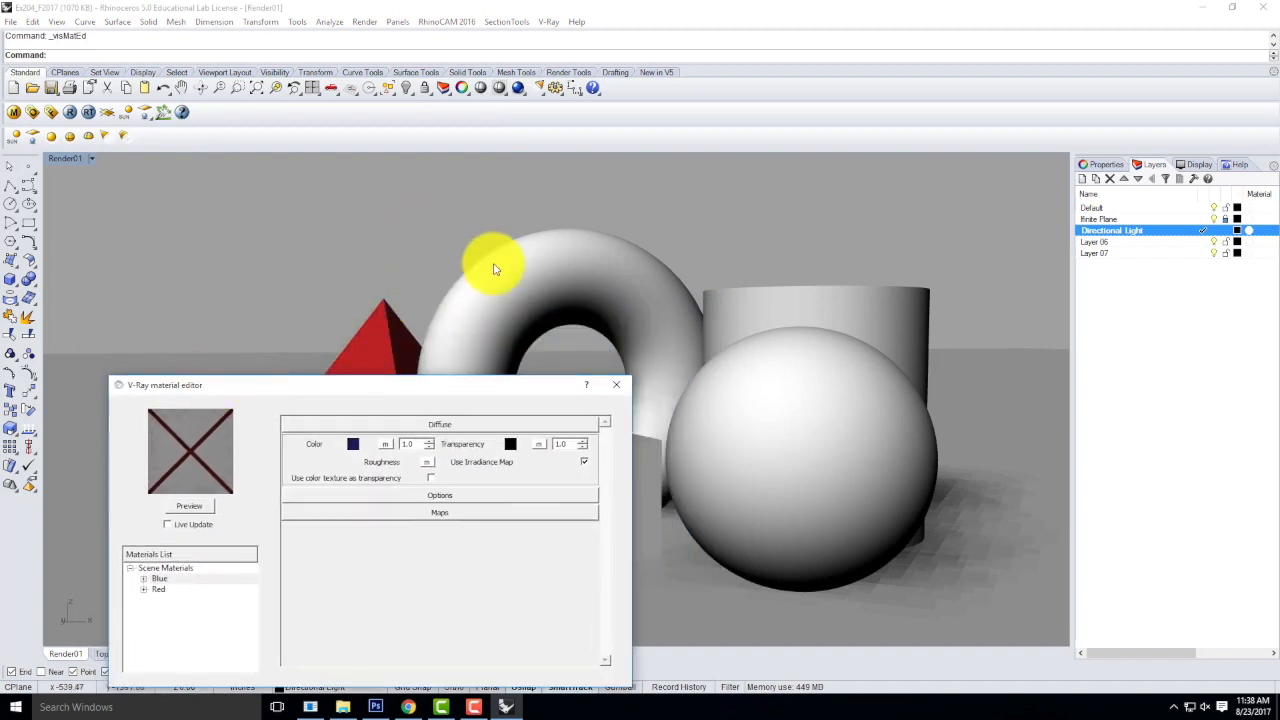
{"action": "left_click", "coordinate": [513, 269]}
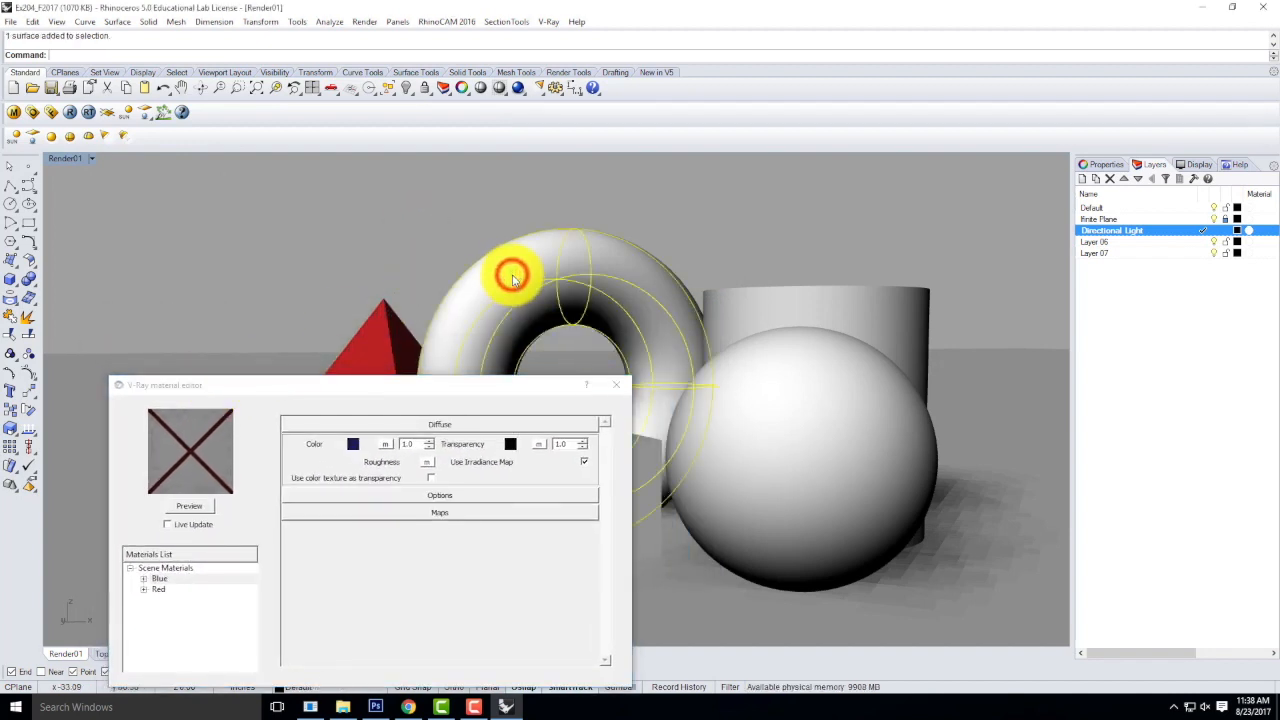
{"action": "right_click", "coordinate": [160, 579]}
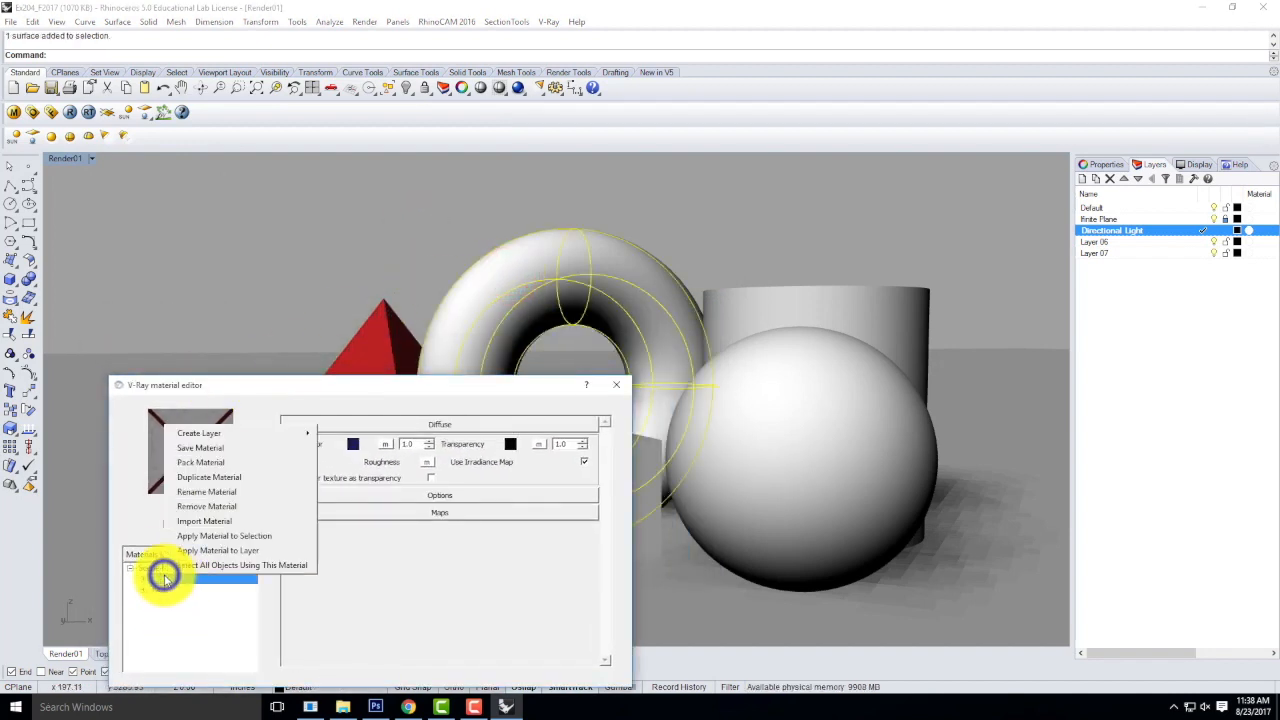
{"action": "left_click", "coordinate": [233, 537]}
{"action": "left_click_drag", "start_coordinate": [205, 385], "coordinate": [208, 266]}
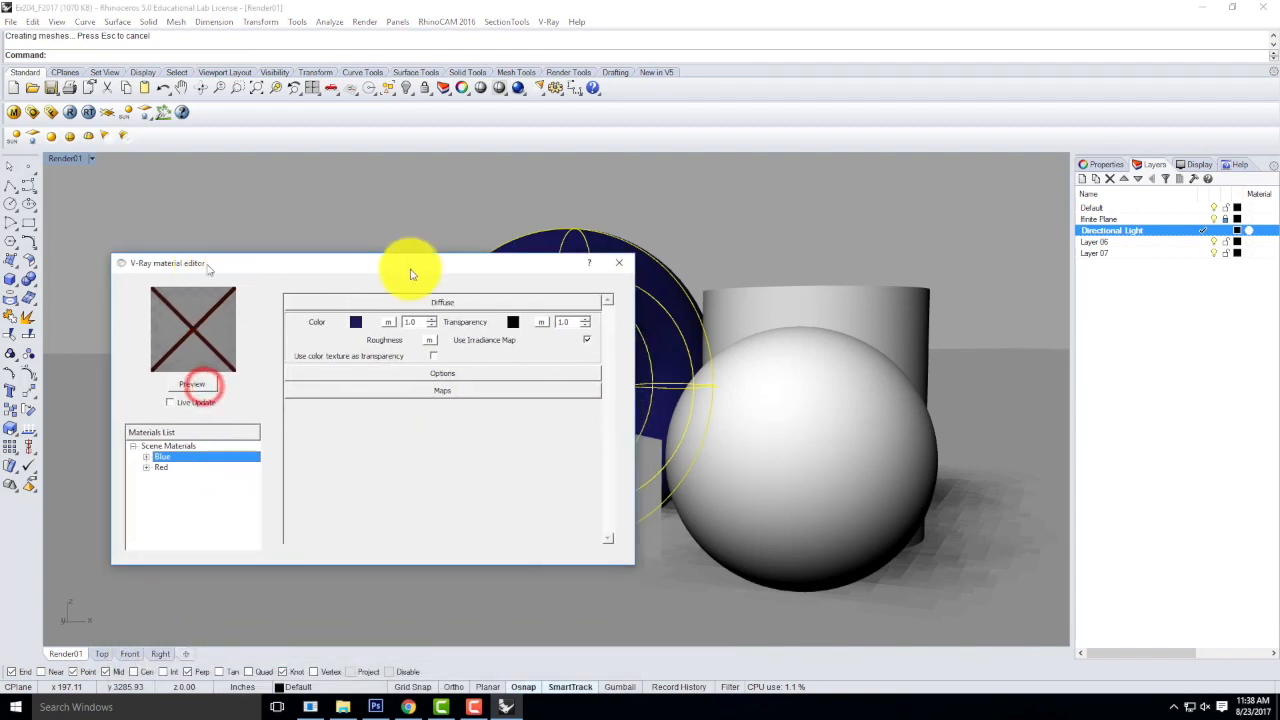
{"action": "left_click", "coordinate": [619, 262]}
{"action": "left_click", "coordinate": [674, 205]}
{"action": "left_click", "coordinate": [561, 506]}
{"action": "left_click", "coordinate": [766, 487]}
{"action": "left_click", "coordinate": [794, 299]}
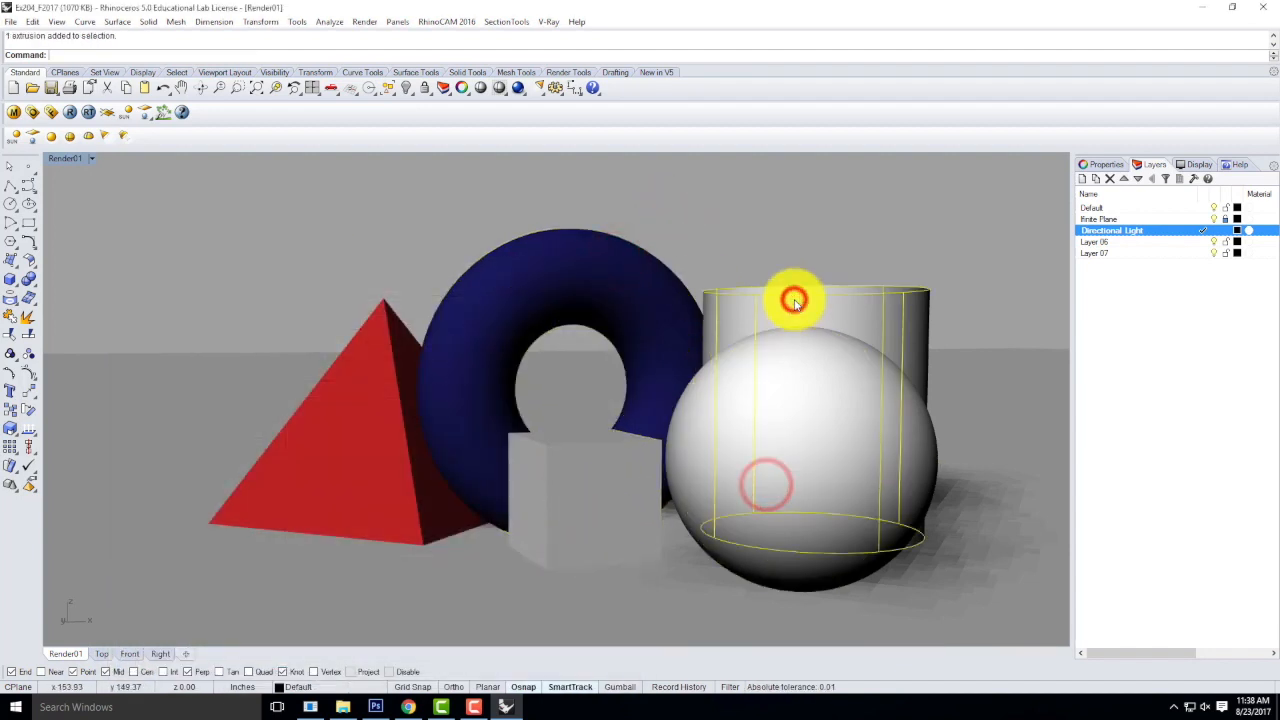
{"action": "left_click", "coordinate": [580, 499]}
{"action": "left_click", "coordinate": [743, 449]}
{"action": "left_click", "coordinate": [800, 300]}
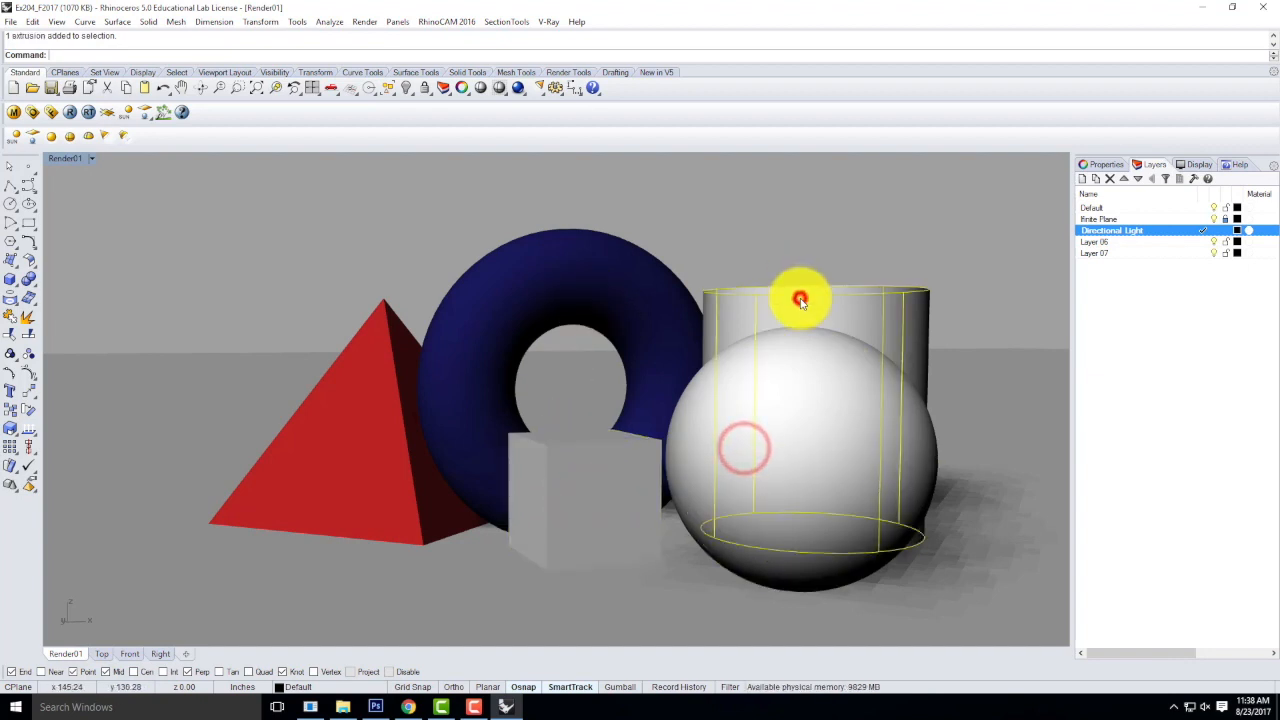
Reopen the V-Ray material editor and create another Standard material with a light violet-pink diffuse color.
{"action": "left_click", "coordinate": [14, 112]}
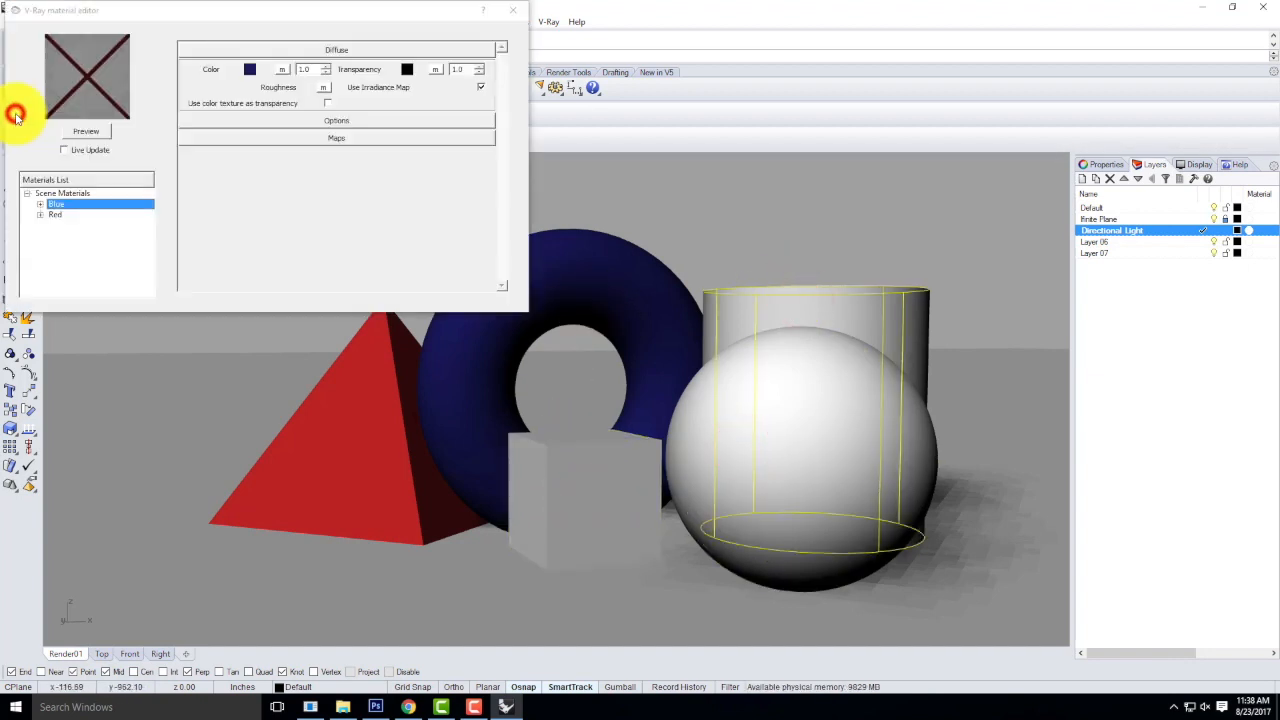
{"action": "left_click", "coordinate": [62, 192]}
{"action": "right_click", "coordinate": [58, 193]}
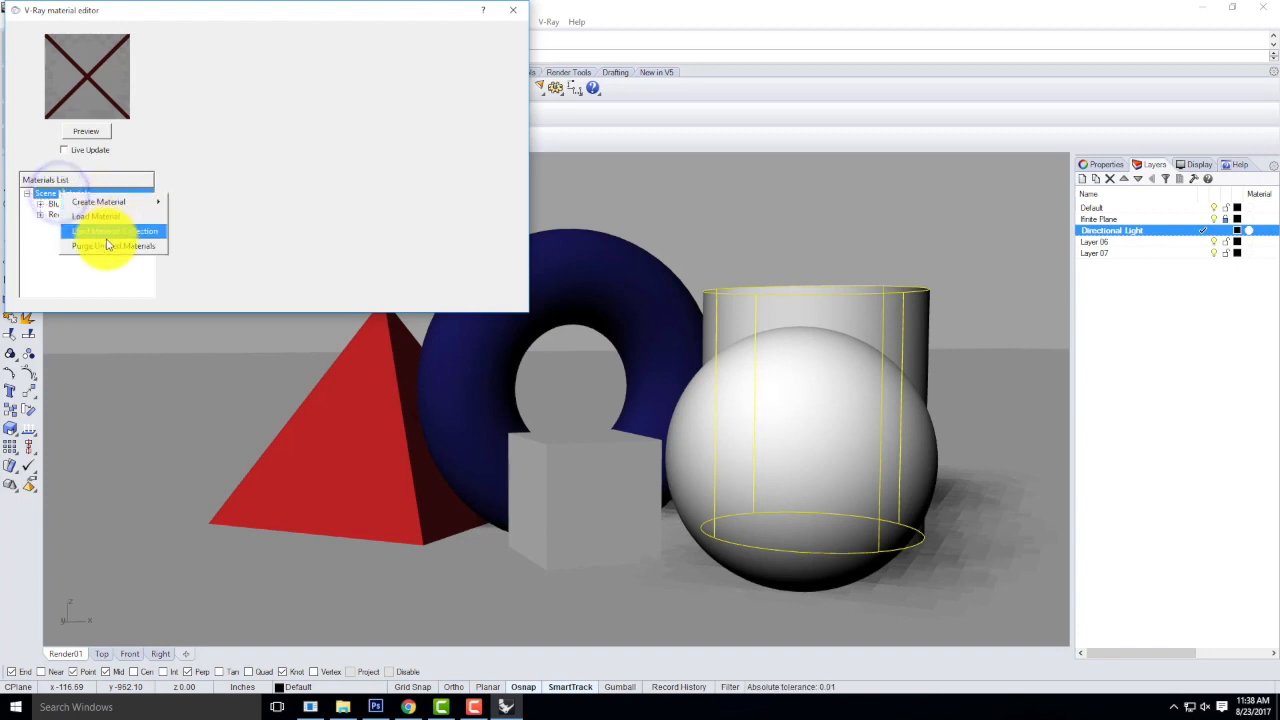
{"action": "mouse_move", "coordinate": [110, 202]}
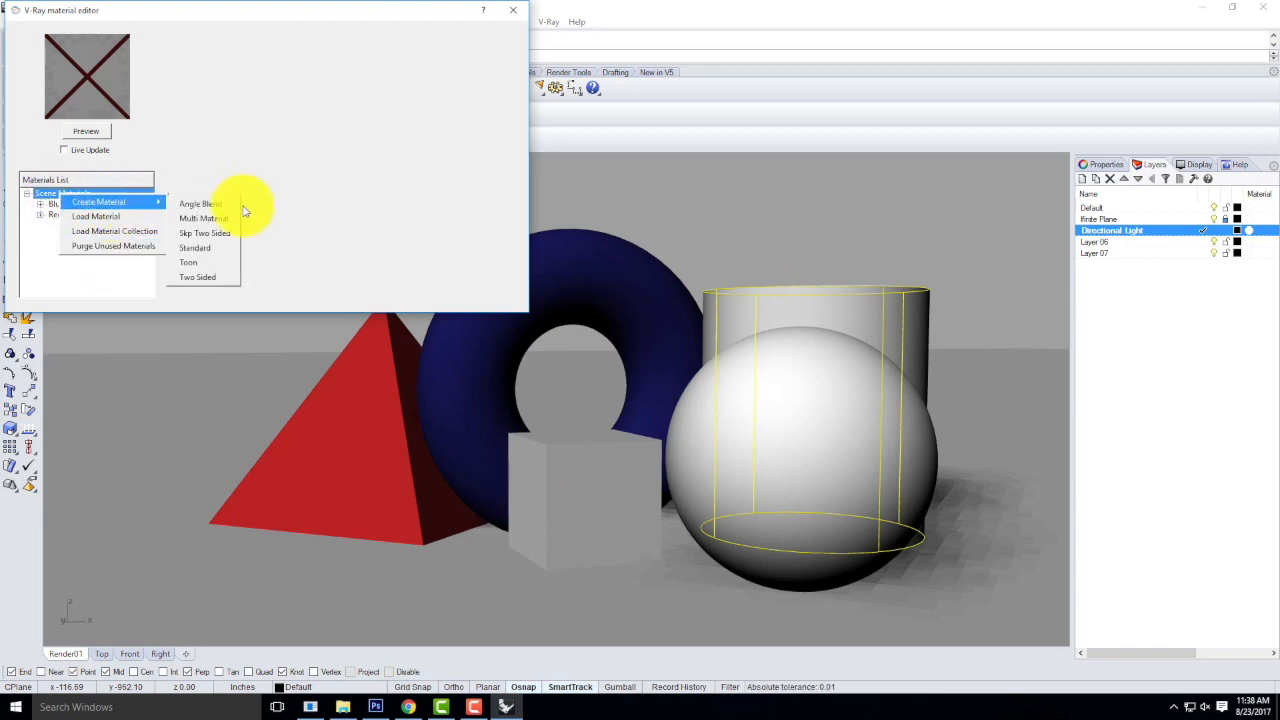
{"action": "left_click", "coordinate": [208, 248]}
{"action": "left_click", "coordinate": [243, 67]}
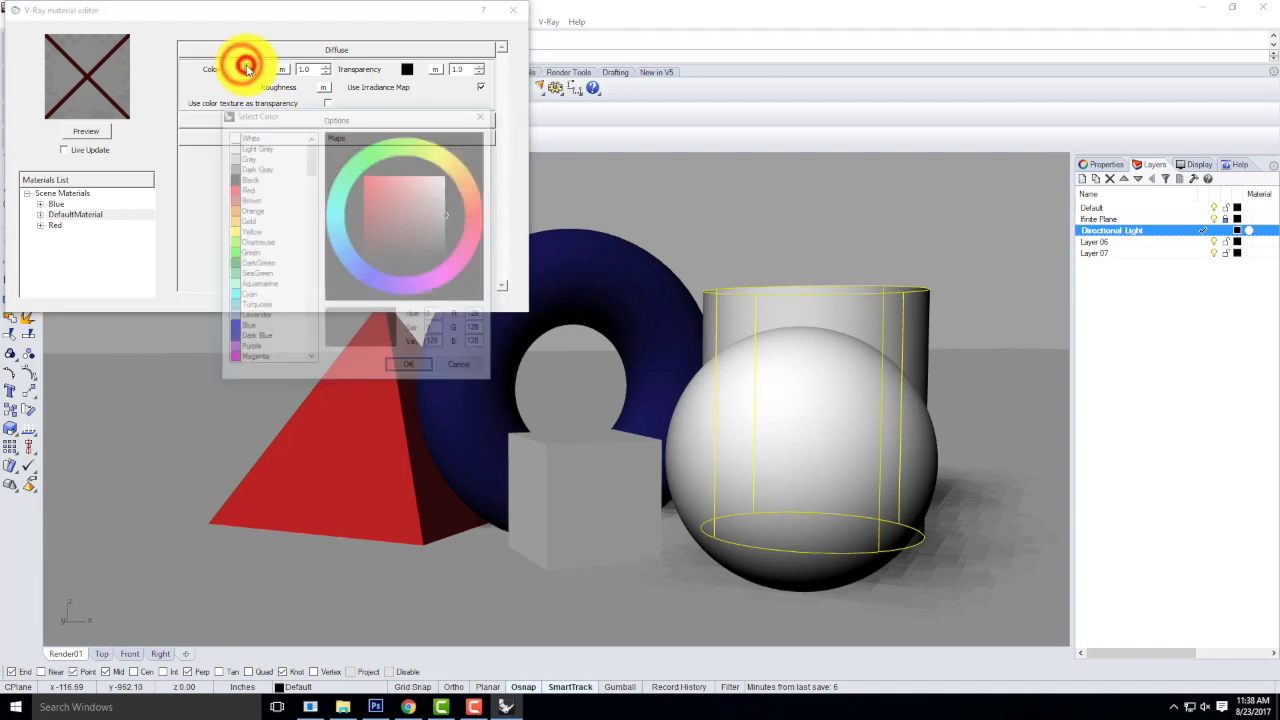
{"action": "scroll", "coordinate": [256, 333], "scroll_direction": "down", "scroll_amount": 2}
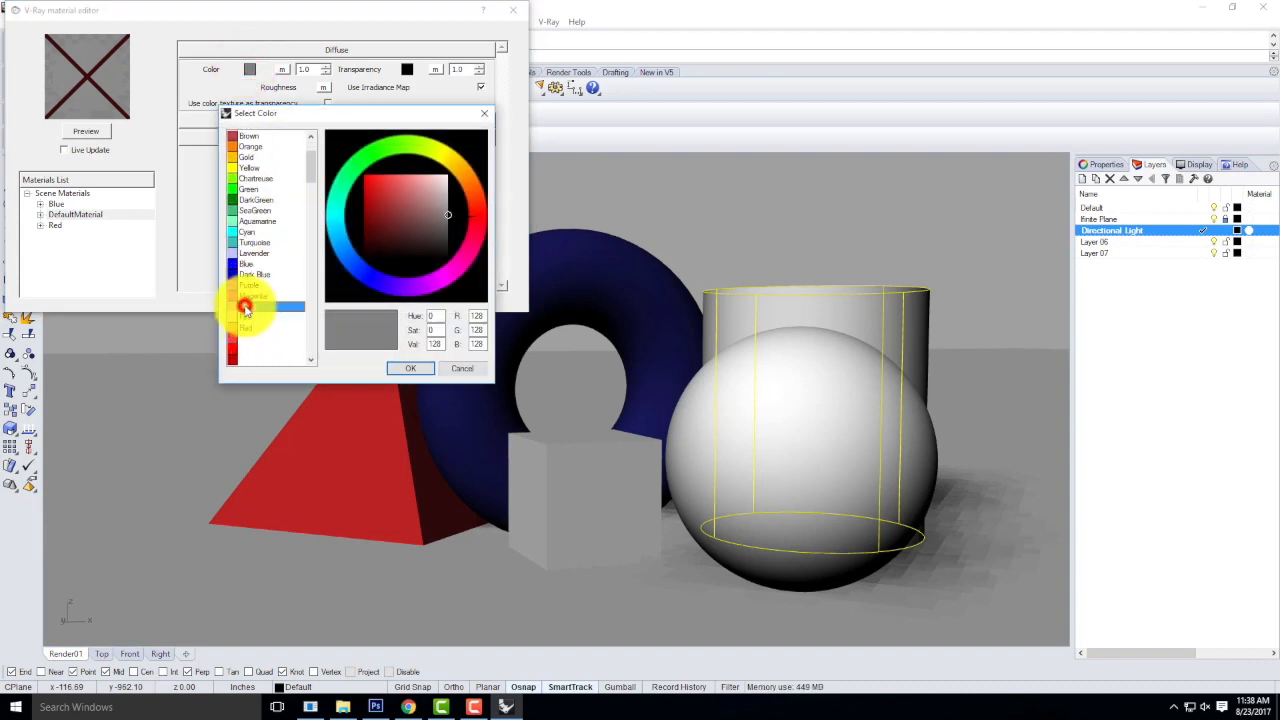
{"action": "left_click", "coordinate": [410, 368]}
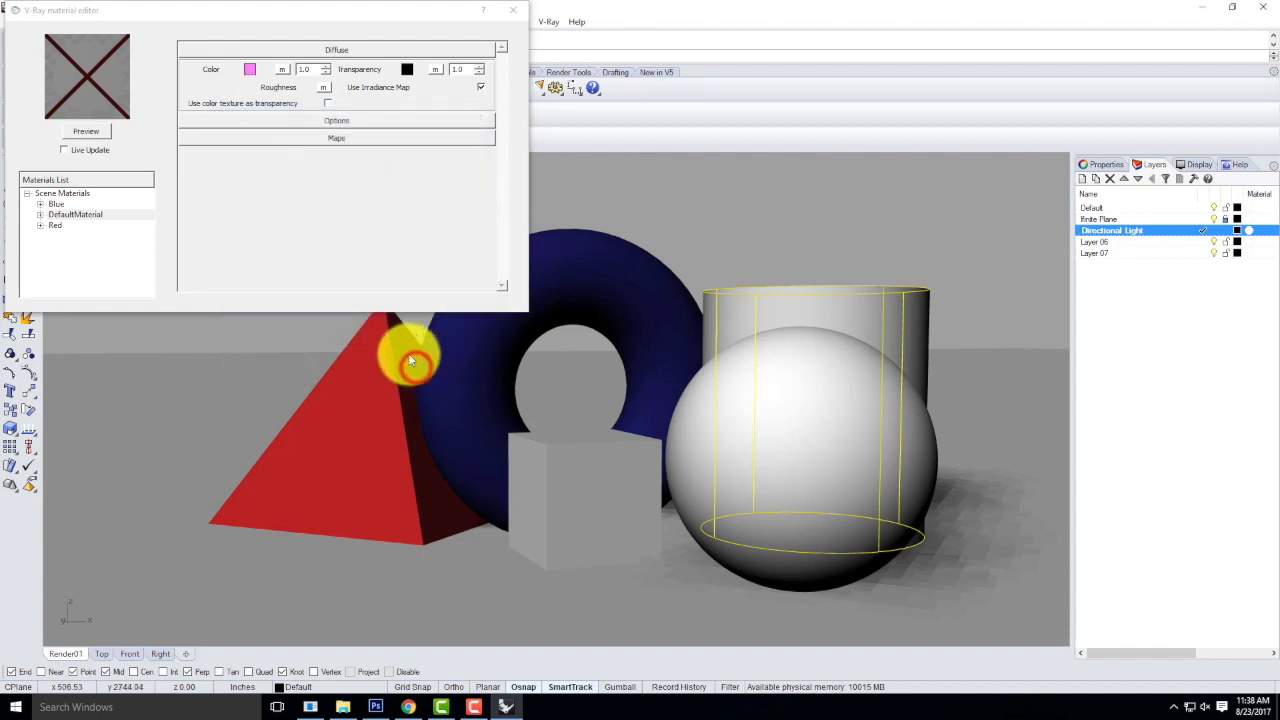
Rename the new violet-pink material as Violet.
{"action": "double_click", "coordinate": [63, 214]}
{"action": "type", "text": "Violet"}
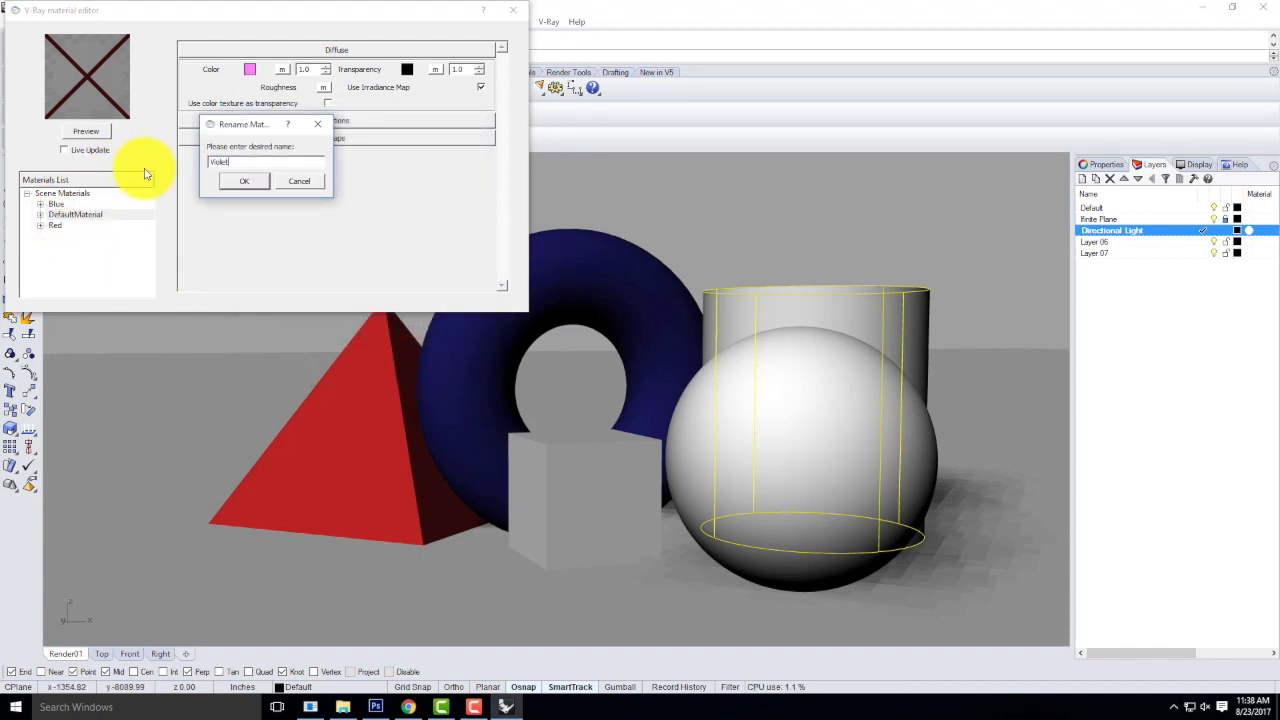
{"action": "left_click", "coordinate": [244, 181]}
Select the box and apply the Violet material to it.
{"action": "left_click", "coordinate": [552, 493]}
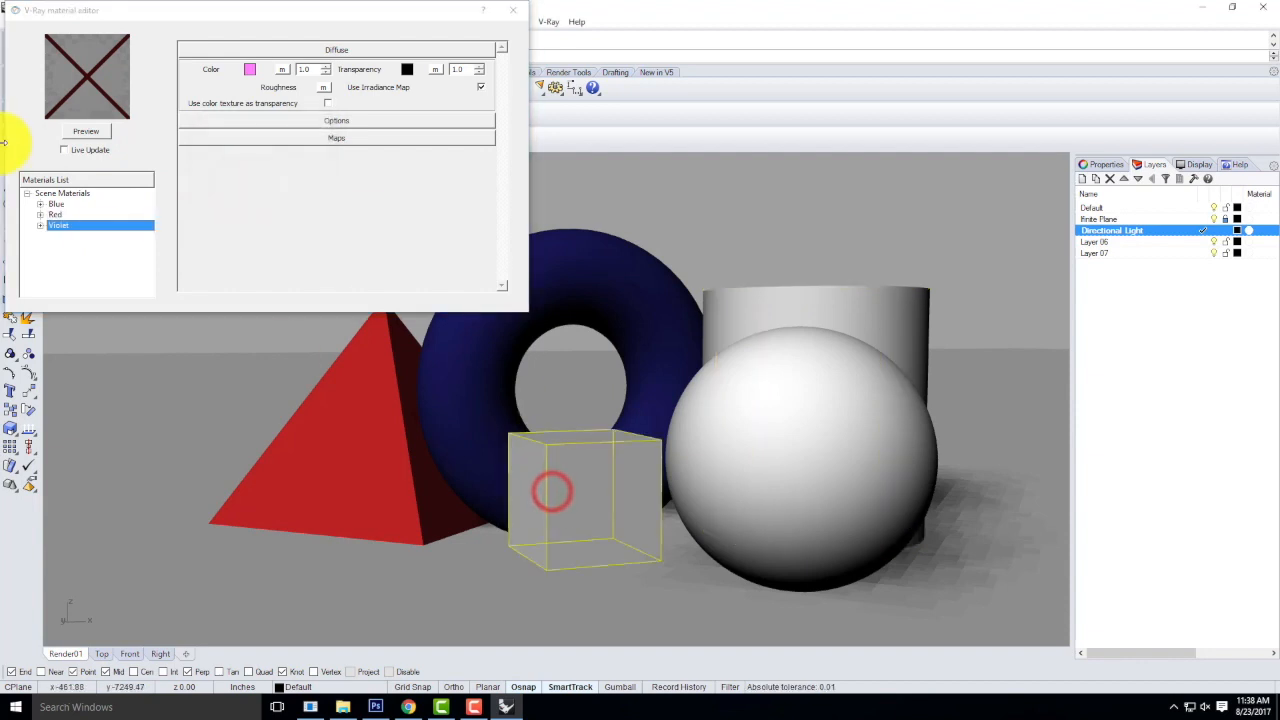
{"action": "right_click", "coordinate": [60, 226]}
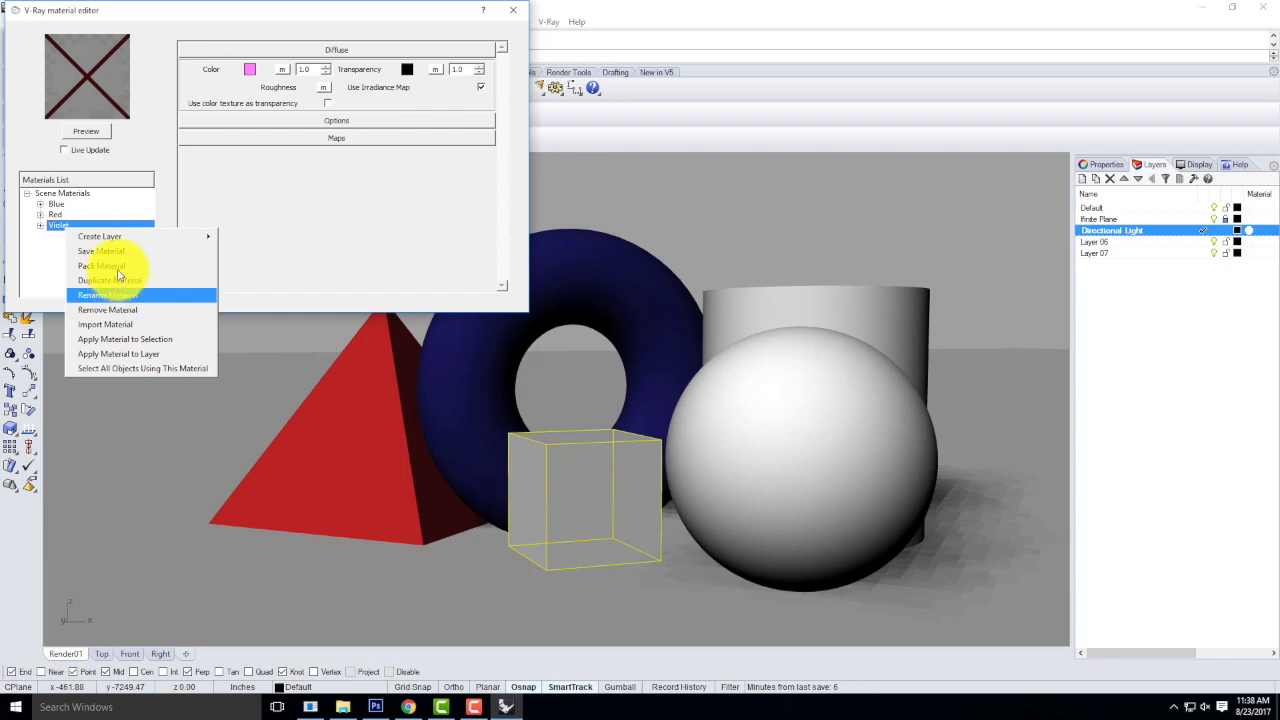
{"action": "left_click", "coordinate": [128, 339]}
Create another Standard material and set its diffuse color to DarkGreen.
{"action": "left_click_drag", "start_coordinate": [145, 35], "coordinate": [334, 223]}
{"action": "left_click", "coordinate": [267, 383]}
{"action": "right_click", "coordinate": [267, 383]}
{"action": "mouse_move", "coordinate": [309, 391]}
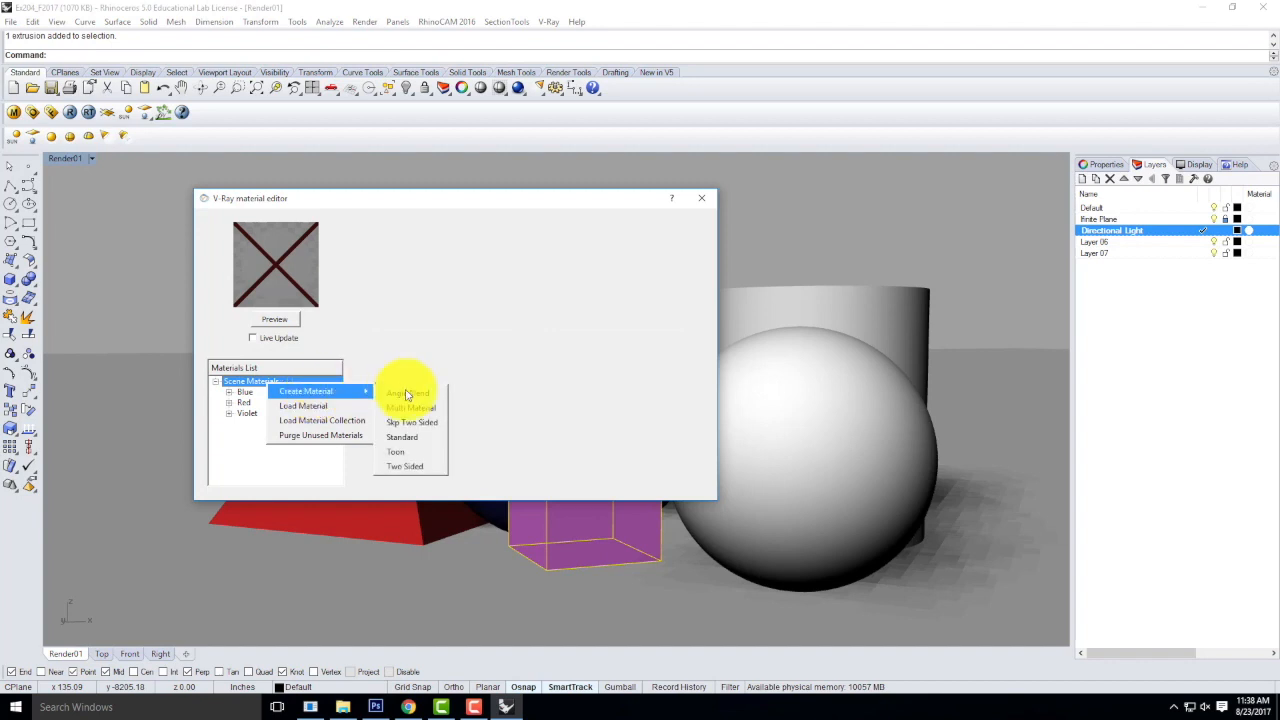
{"action": "left_click", "coordinate": [416, 440]}
{"action": "left_click", "coordinate": [440, 257]}
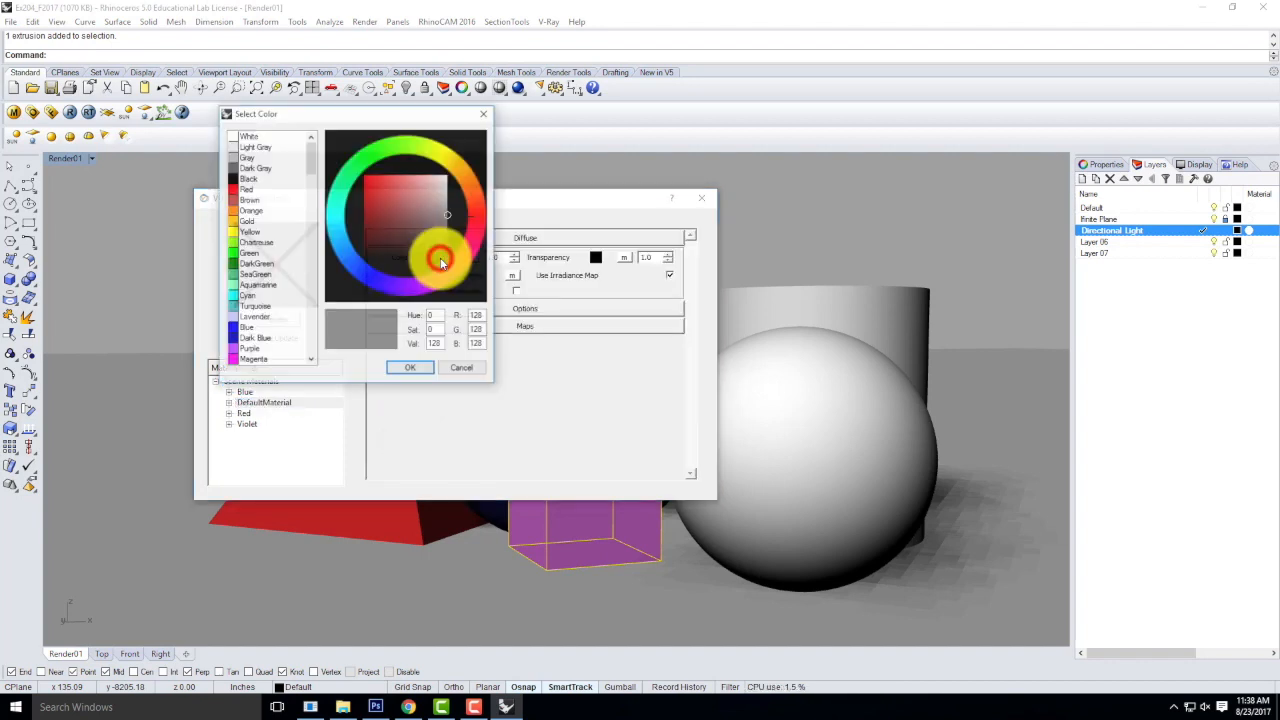
{"action": "left_click", "coordinate": [252, 262]}
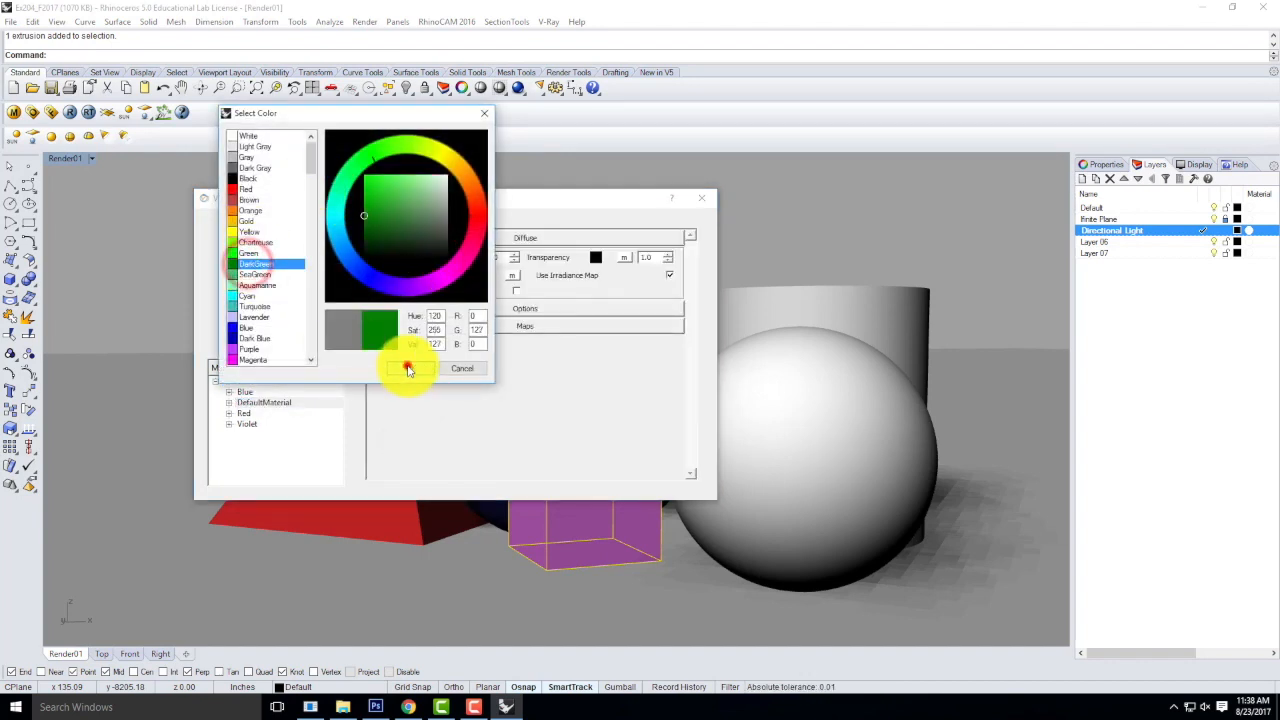
{"action": "left_click", "coordinate": [409, 366]}
Rename the dark green material as Green.
{"action": "double_click", "coordinate": [258, 402]}
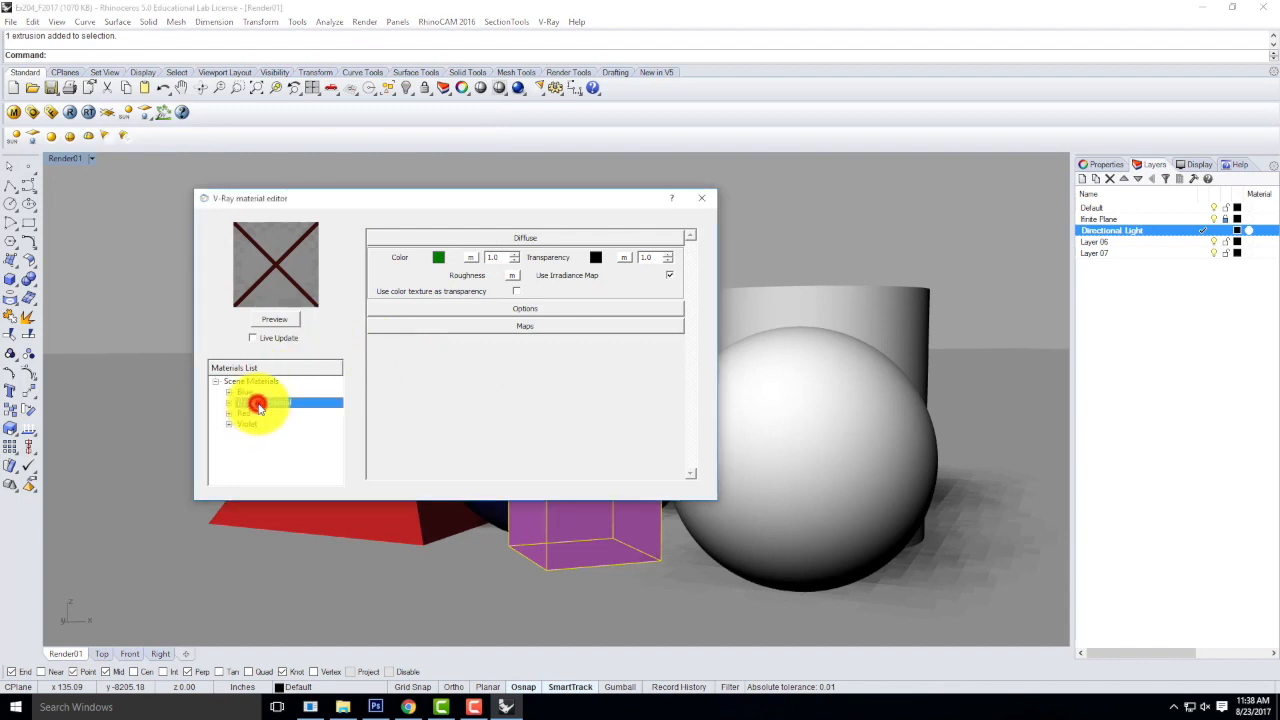
{"action": "type", "text": "Green"}
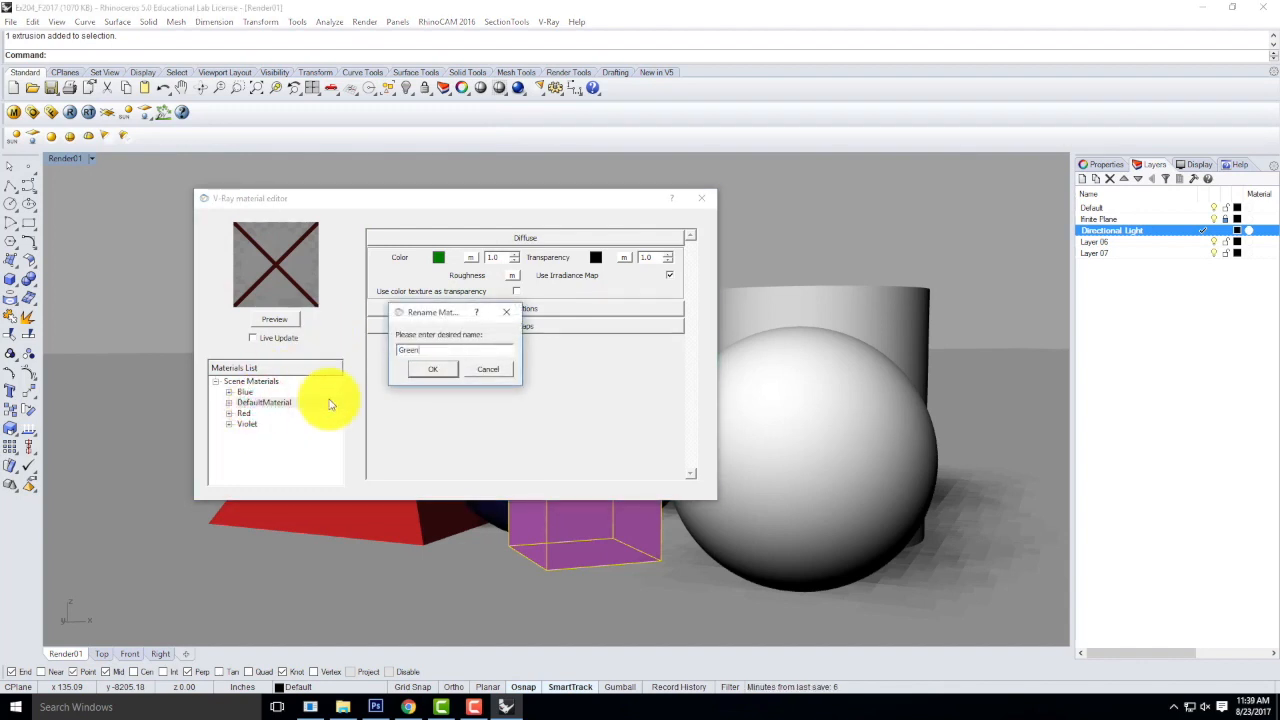
{"action": "left_click", "coordinate": [429, 377]}
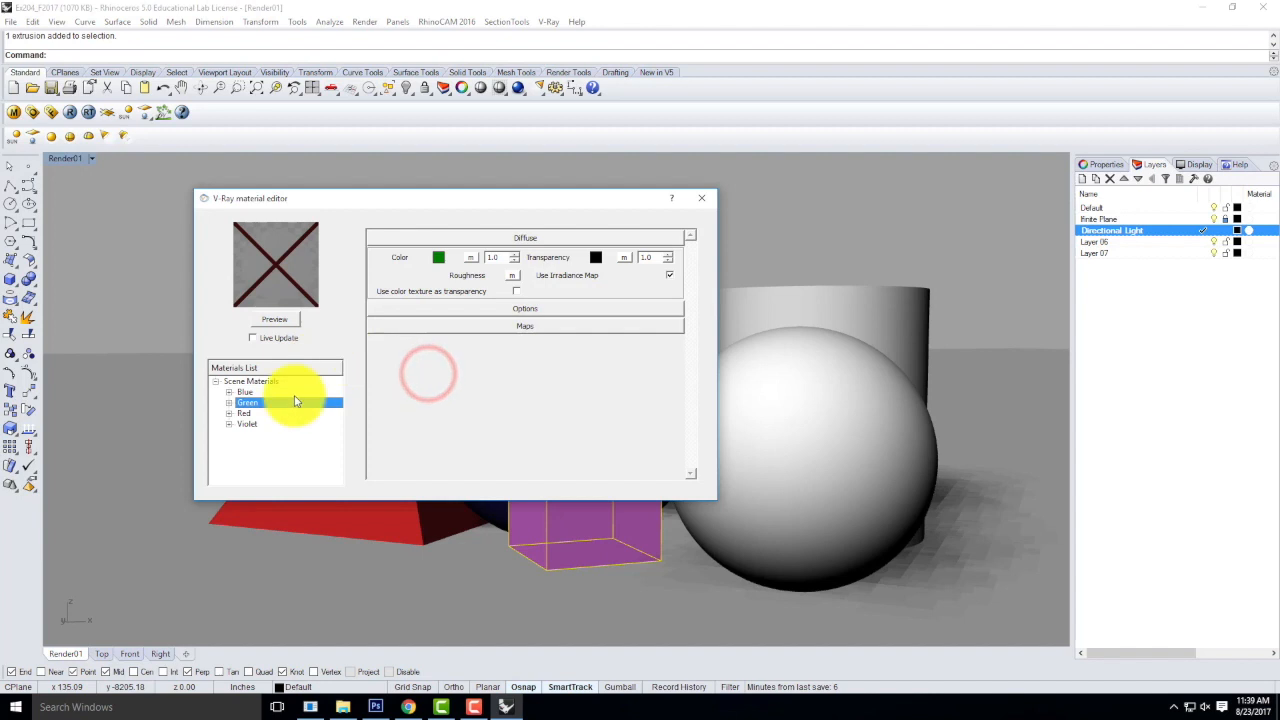
Select the sphere and apply the Green material to it.
{"action": "left_click", "coordinate": [748, 432]}
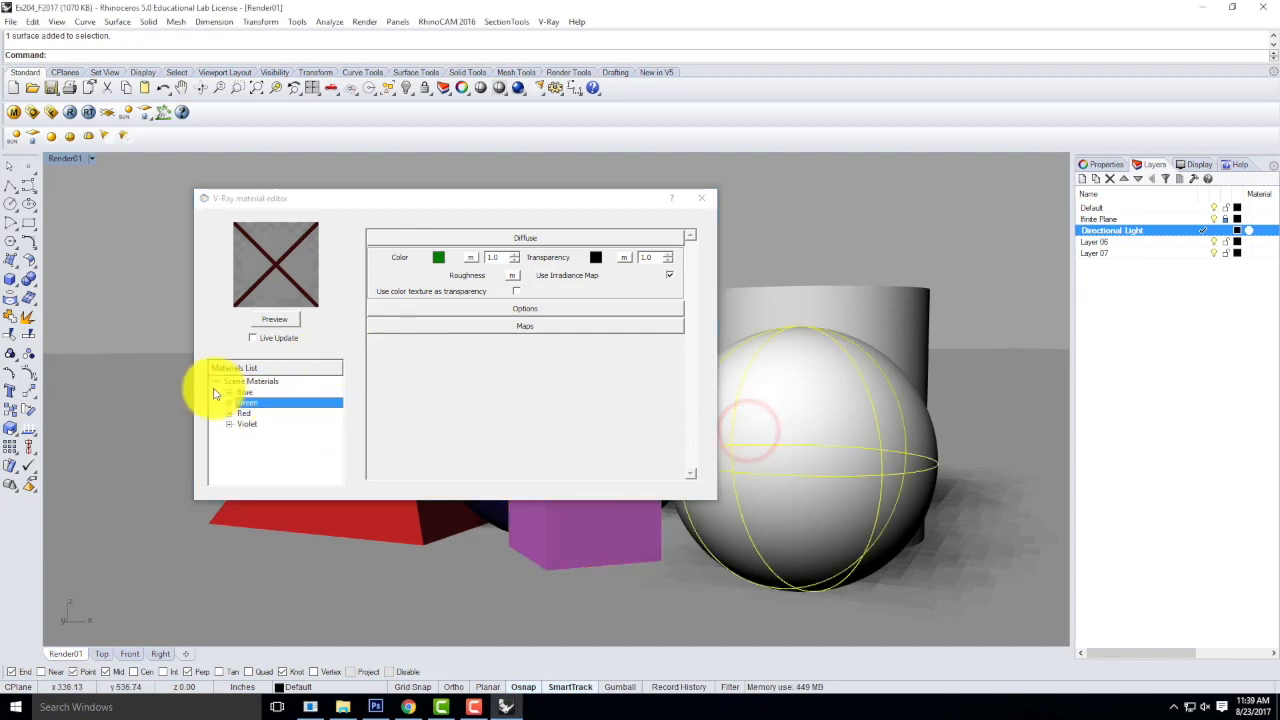
{"action": "right_click", "coordinate": [245, 402]}
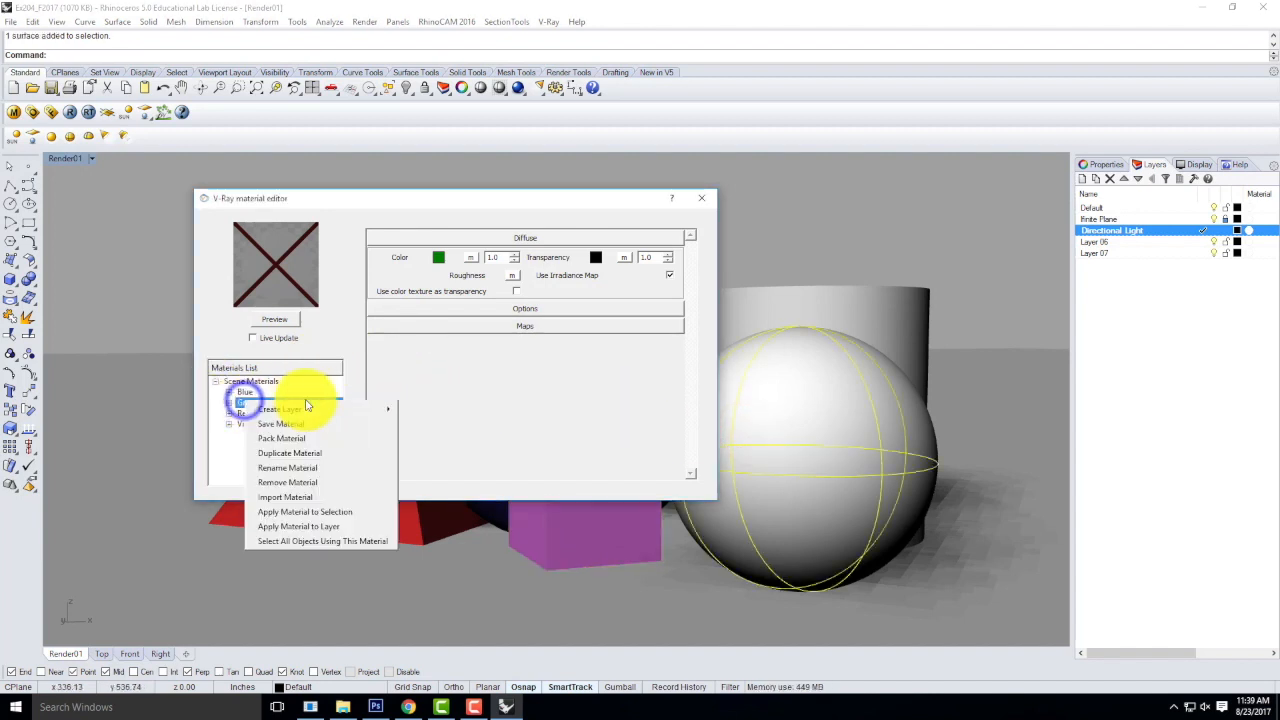
{"action": "left_click", "coordinate": [307, 512]}
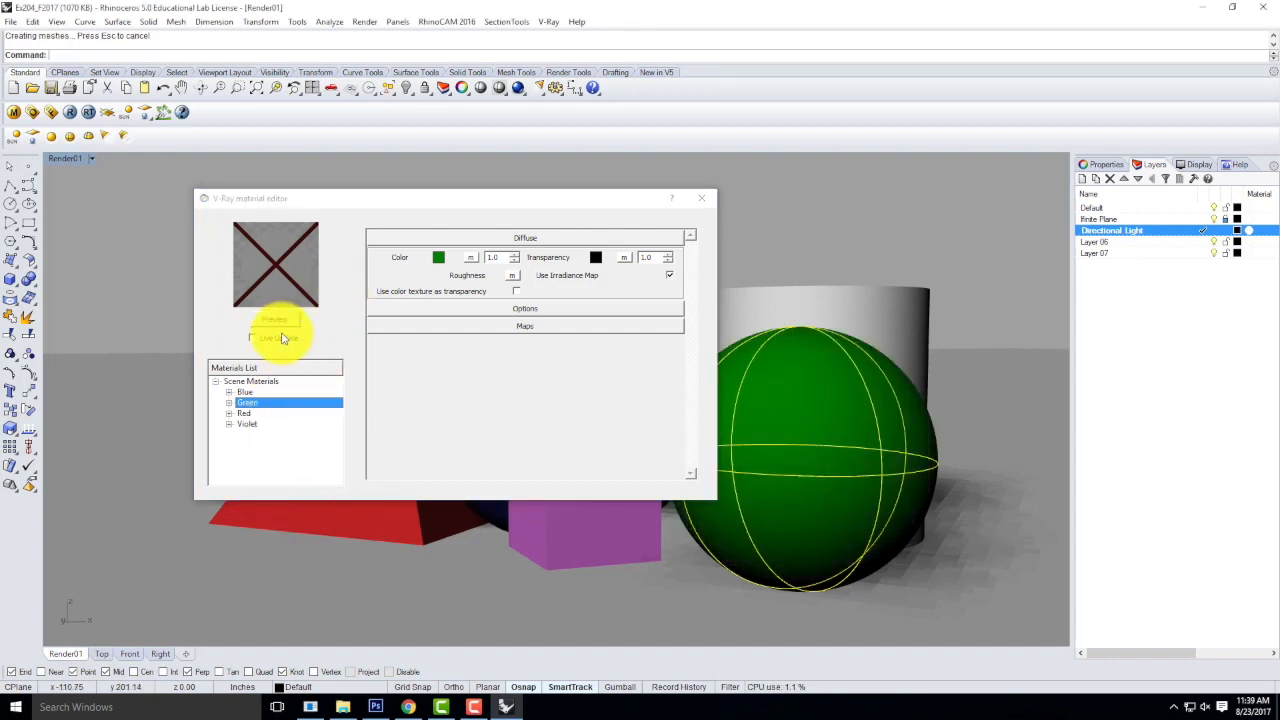
Create another Standard material with an Orange diffuse color and rename it Orange.
{"action": "right_click", "coordinate": [250, 381]}
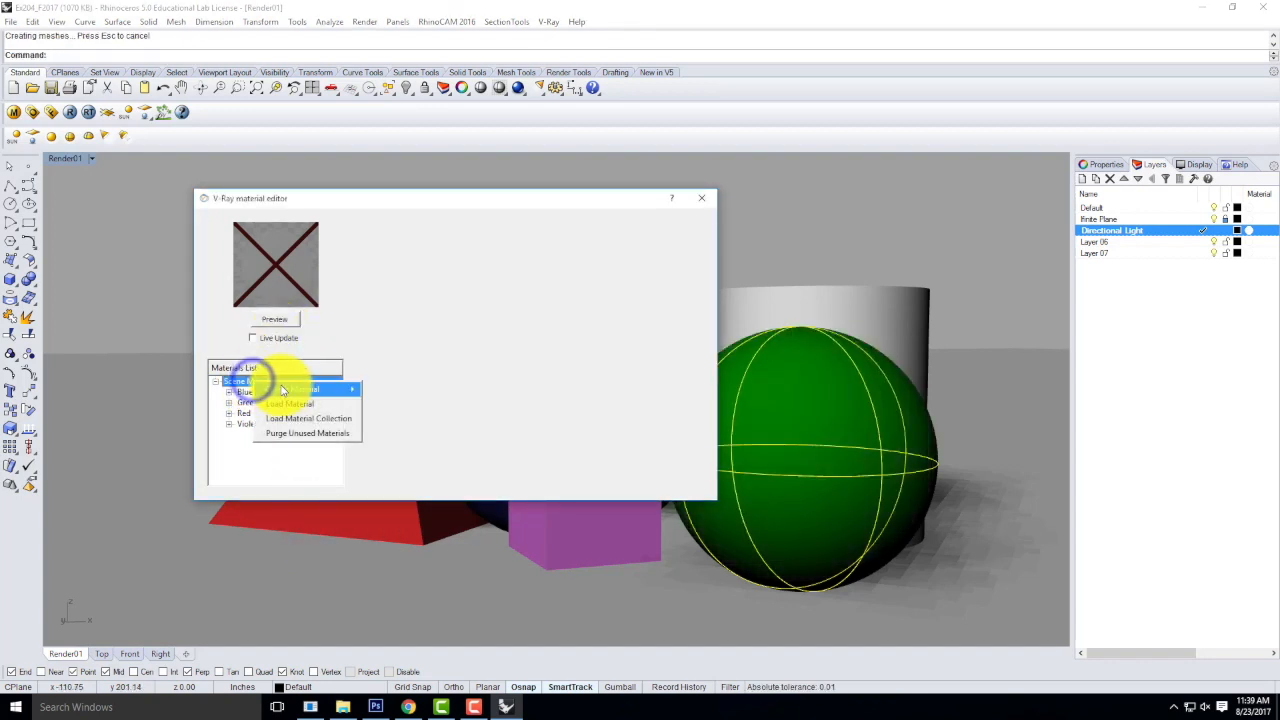
{"action": "mouse_move", "coordinate": [309, 393]}
{"action": "left_click", "coordinate": [396, 432]}
{"action": "left_click", "coordinate": [442, 259]}
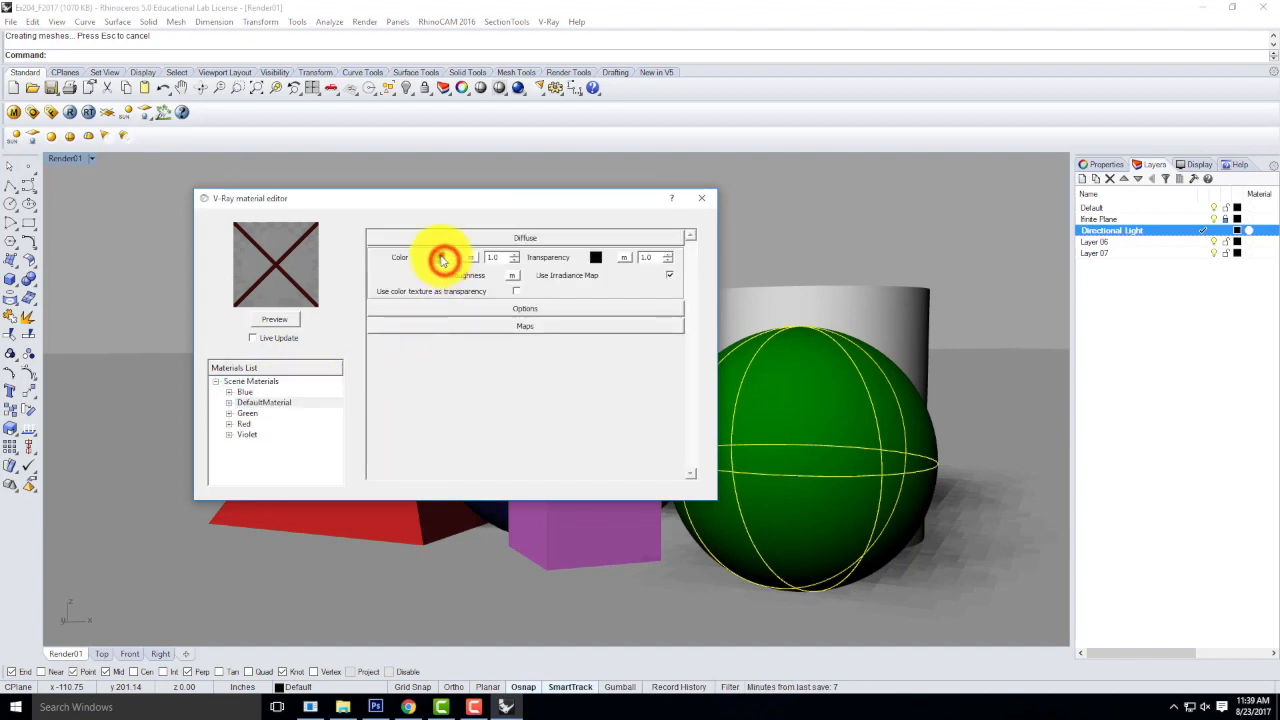
{"action": "left_click", "coordinate": [246, 211]}
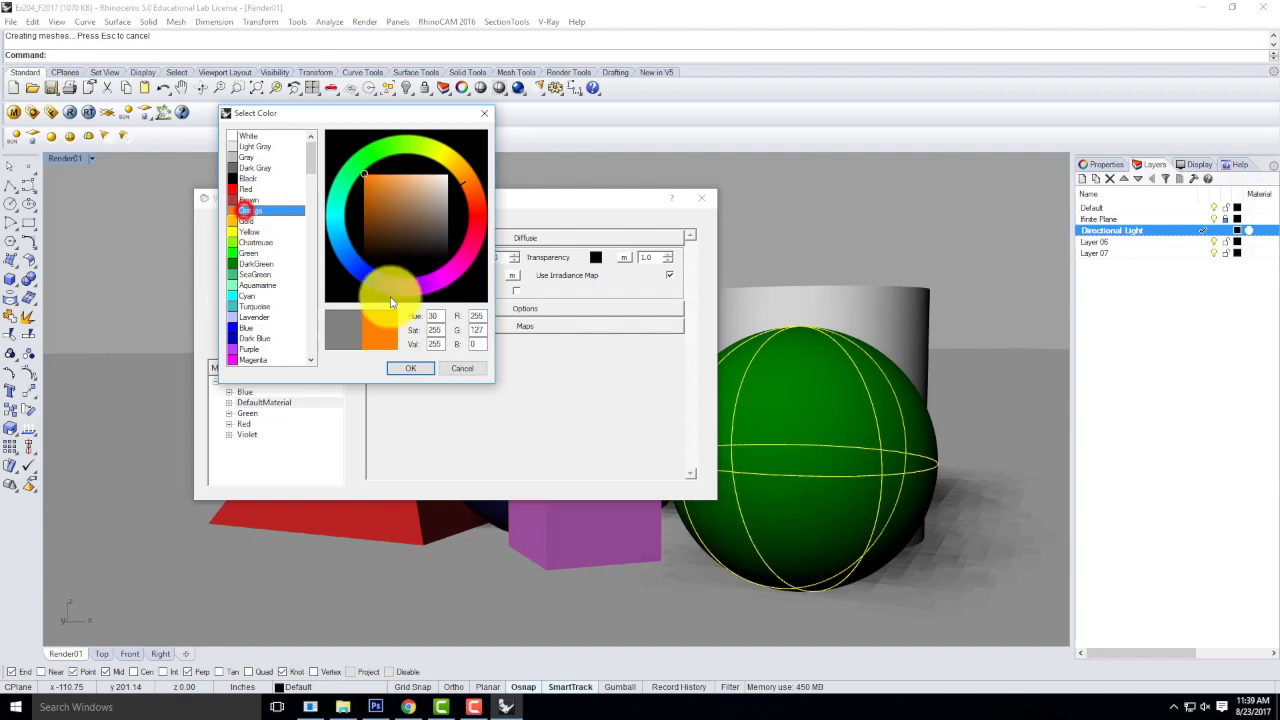
{"action": "left_click", "coordinate": [415, 368]}
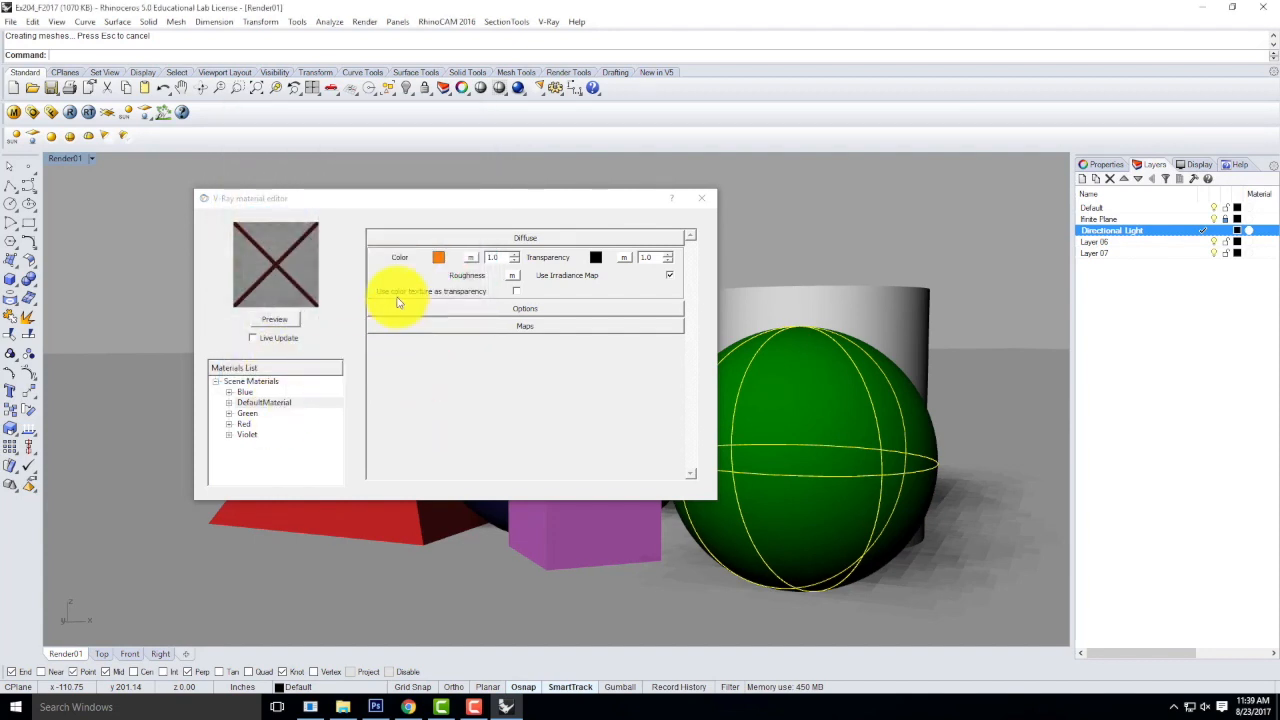
{"action": "double_click", "coordinate": [274, 405]}
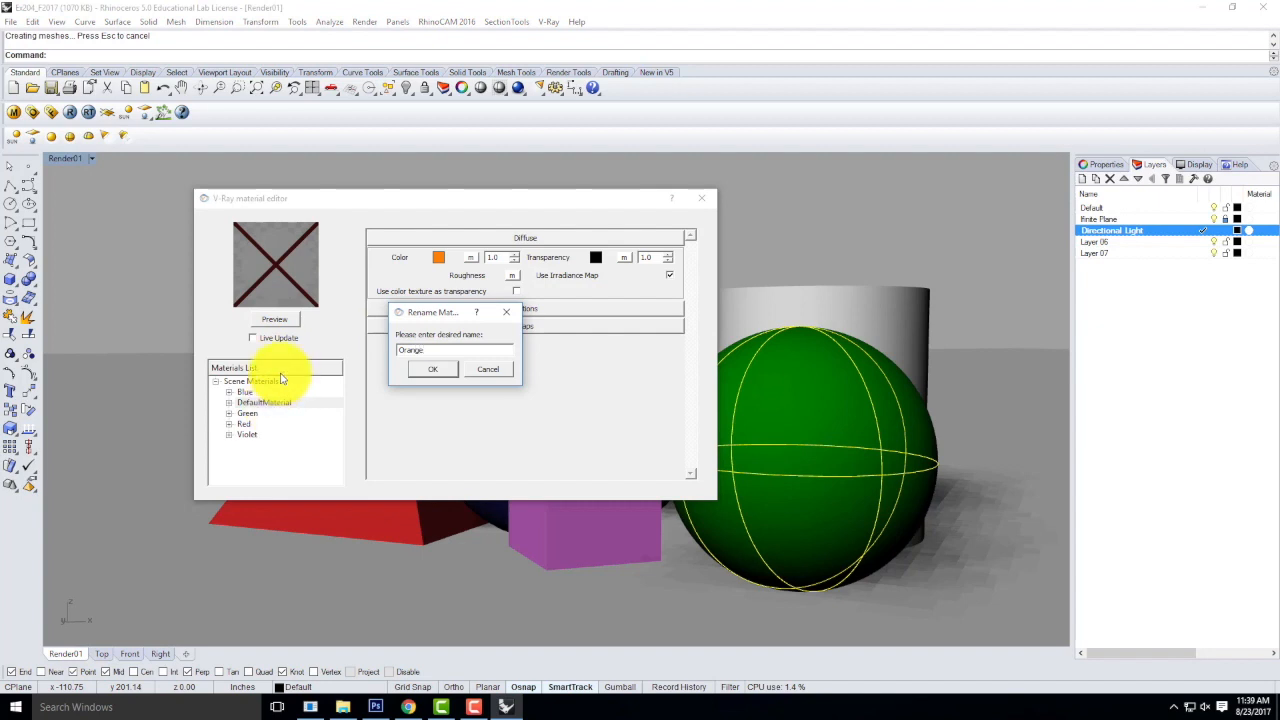
{"action": "left_click", "coordinate": [421, 369]}
Select the cylinder, apply the Orange material to it, and close the material editor.
{"action": "left_click", "coordinate": [796, 296]}
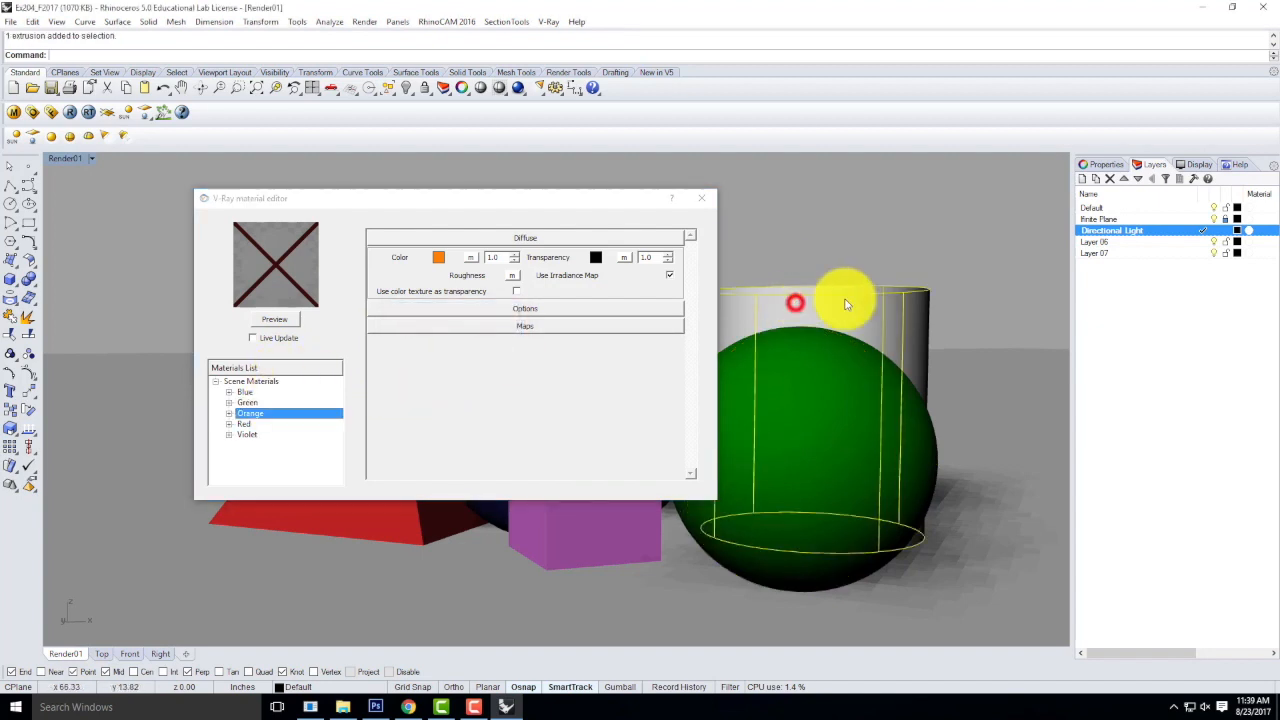
{"action": "right_click", "coordinate": [257, 414]}
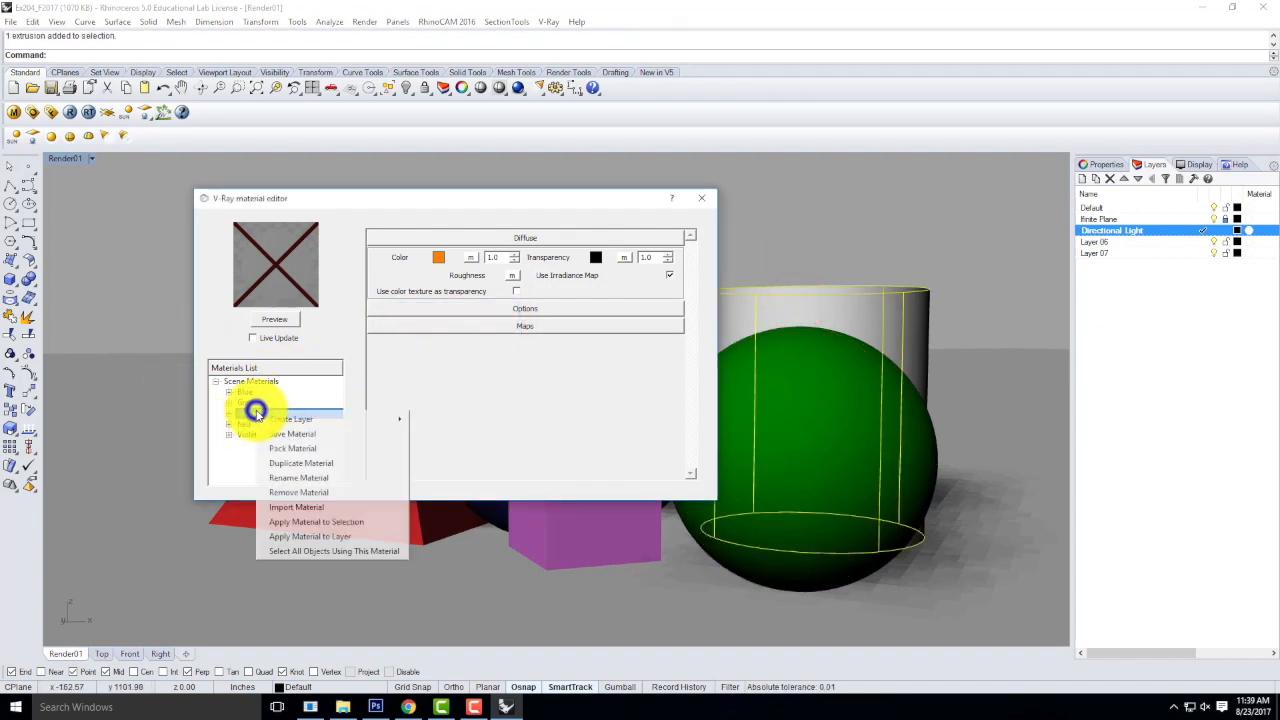
{"action": "left_click", "coordinate": [322, 518]}
{"action": "left_click", "coordinate": [703, 199]}
{"action": "left_click", "coordinate": [777, 218]}
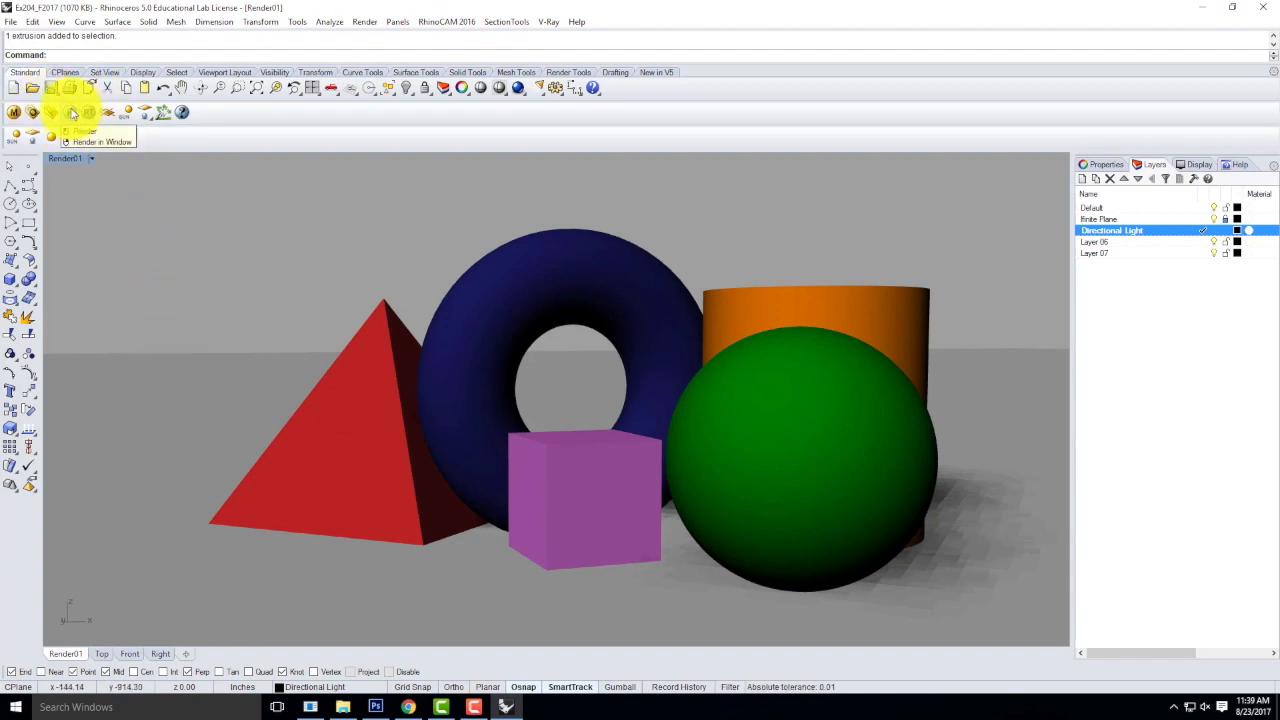
Render the scene with V-Ray and save the image as JPEG Ex204_F2017_01 in the F2016 folder under Ex204.
{"action": "left_click", "coordinate": [72, 113]}
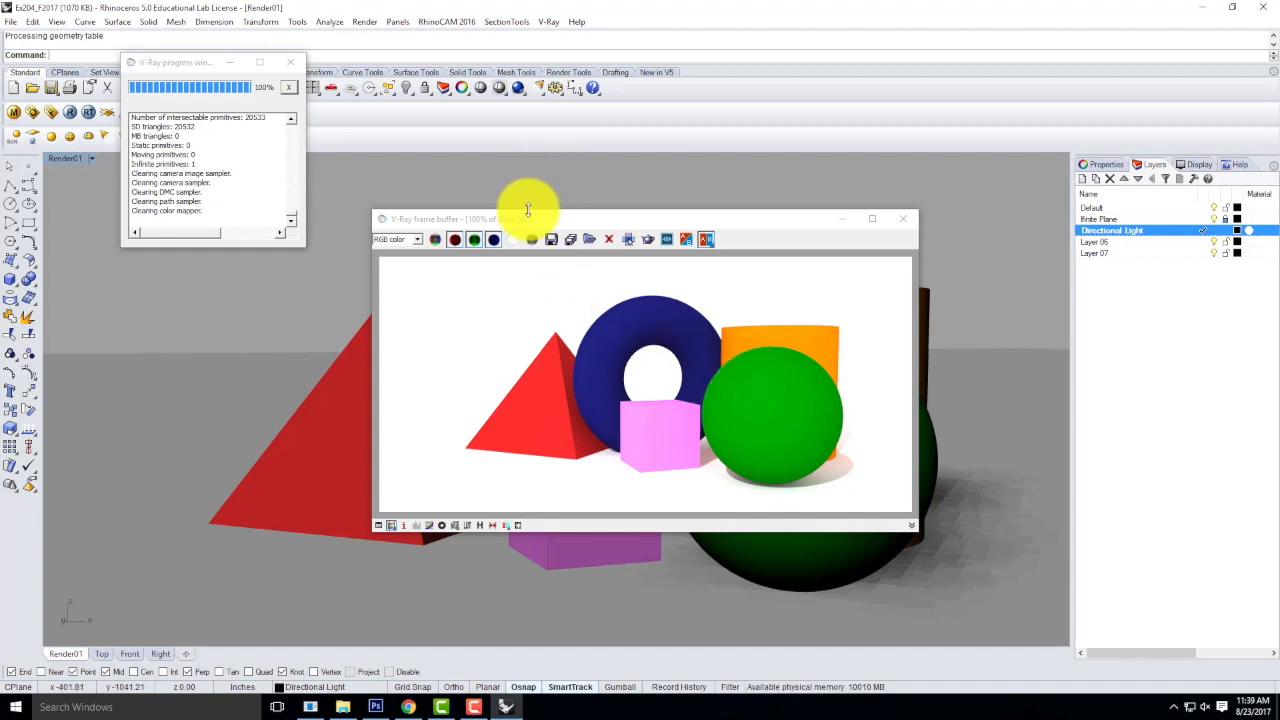
{"action": "mouse_move", "coordinate": [529, 222]}
{"action": "left_mouse_down"}
{"action": "mouse_move", "coordinate": [1034, 395]}
{"action": "mouse_move", "coordinate": [1068, 453]}
{"action": "mouse_move", "coordinate": [540, 206]}
{"action": "left_mouse_up"}
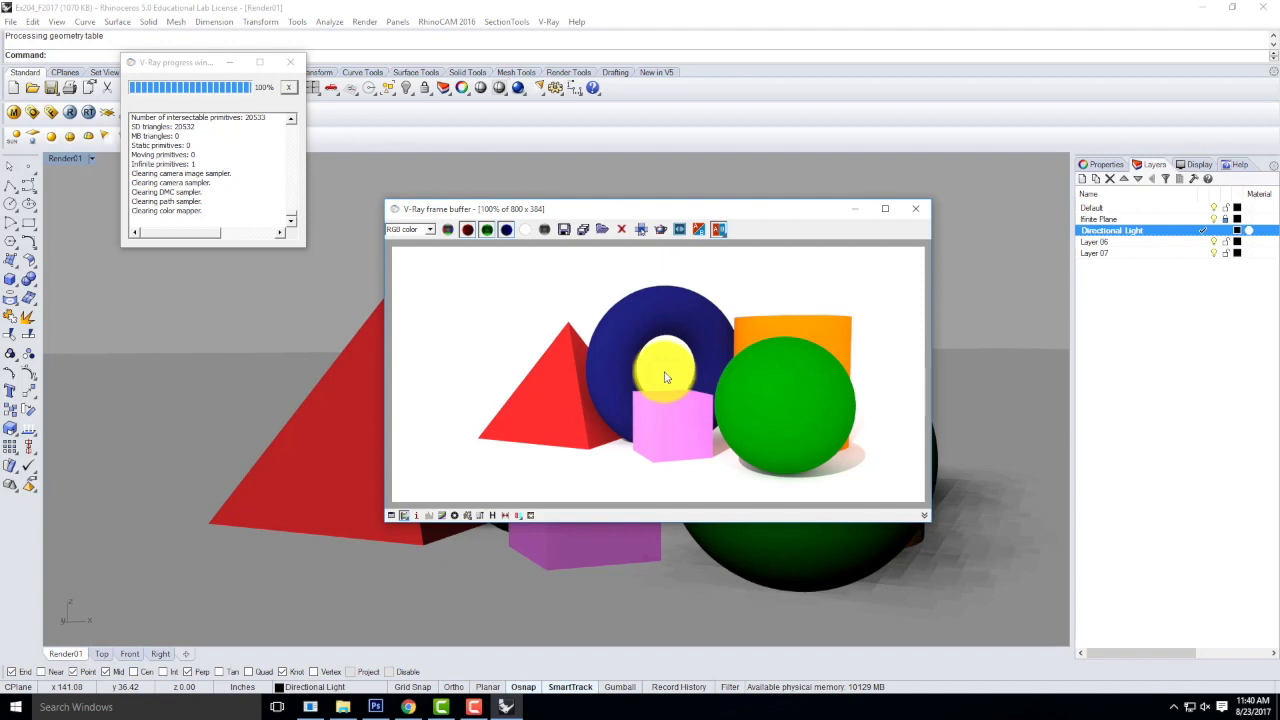
{"action": "left_click", "coordinate": [564, 231]}
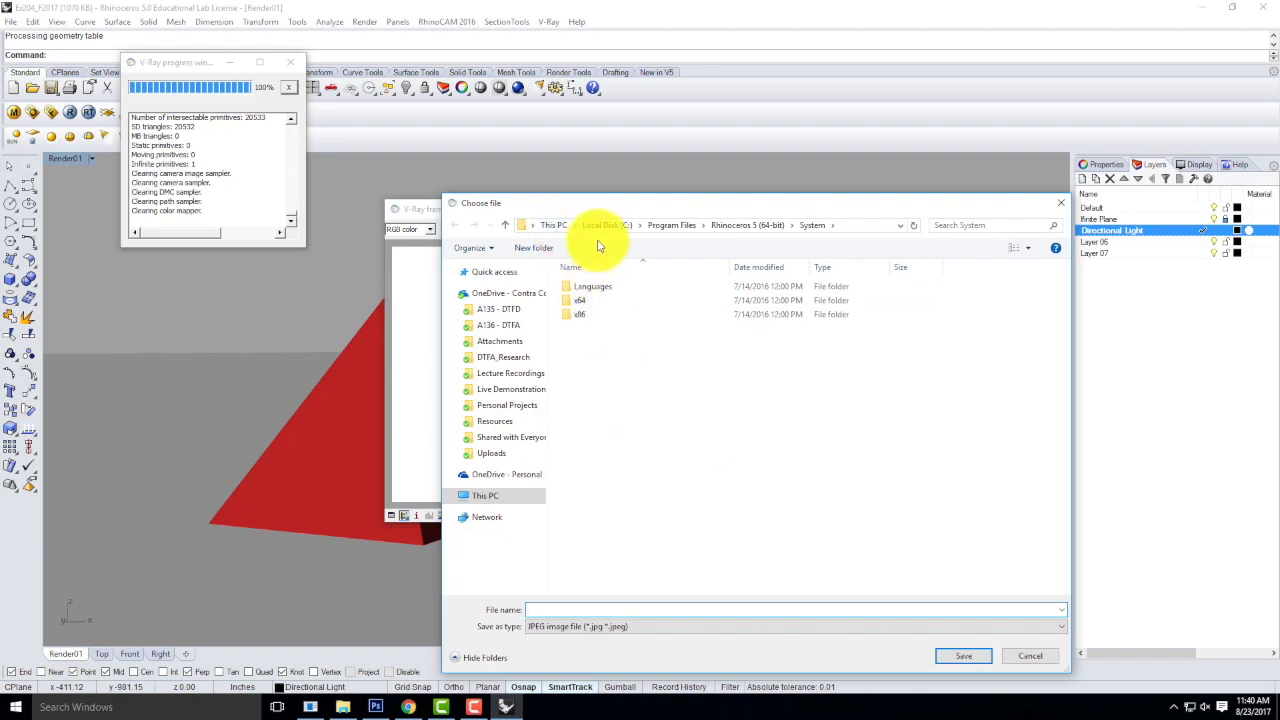
{"action": "left_click", "coordinate": [508, 389]}
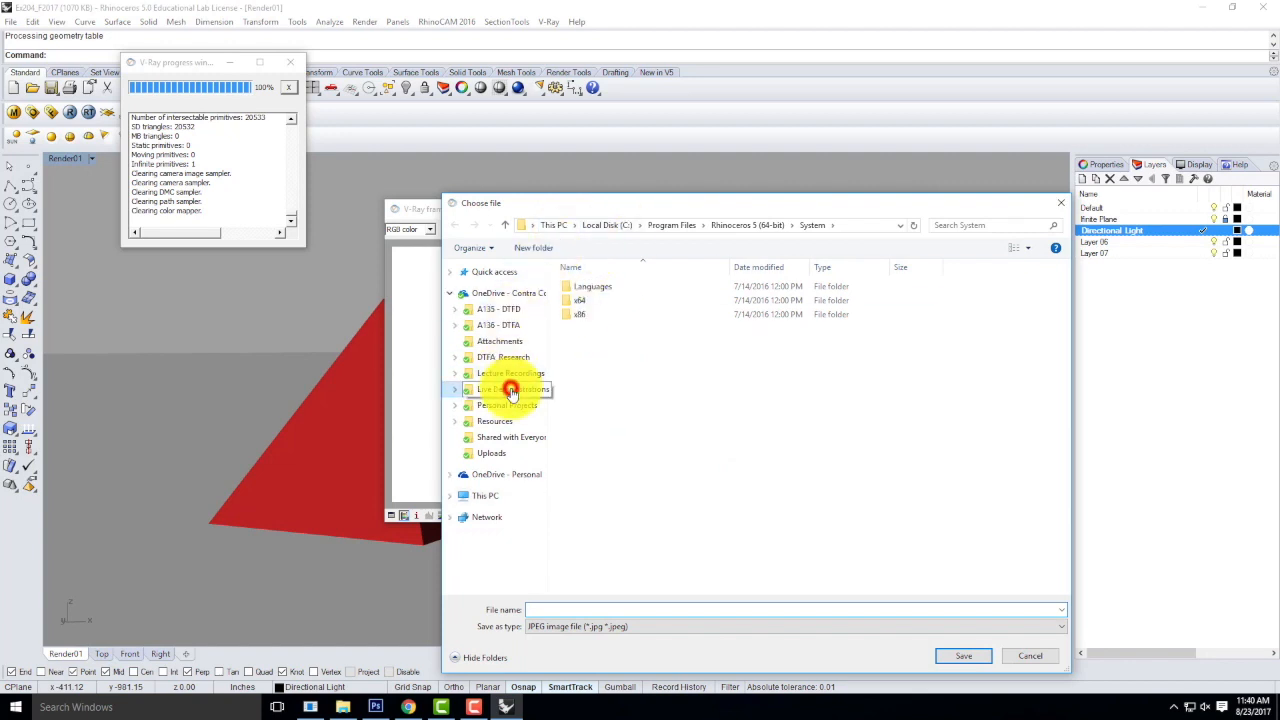
{"action": "double_click", "coordinate": [610, 300]}
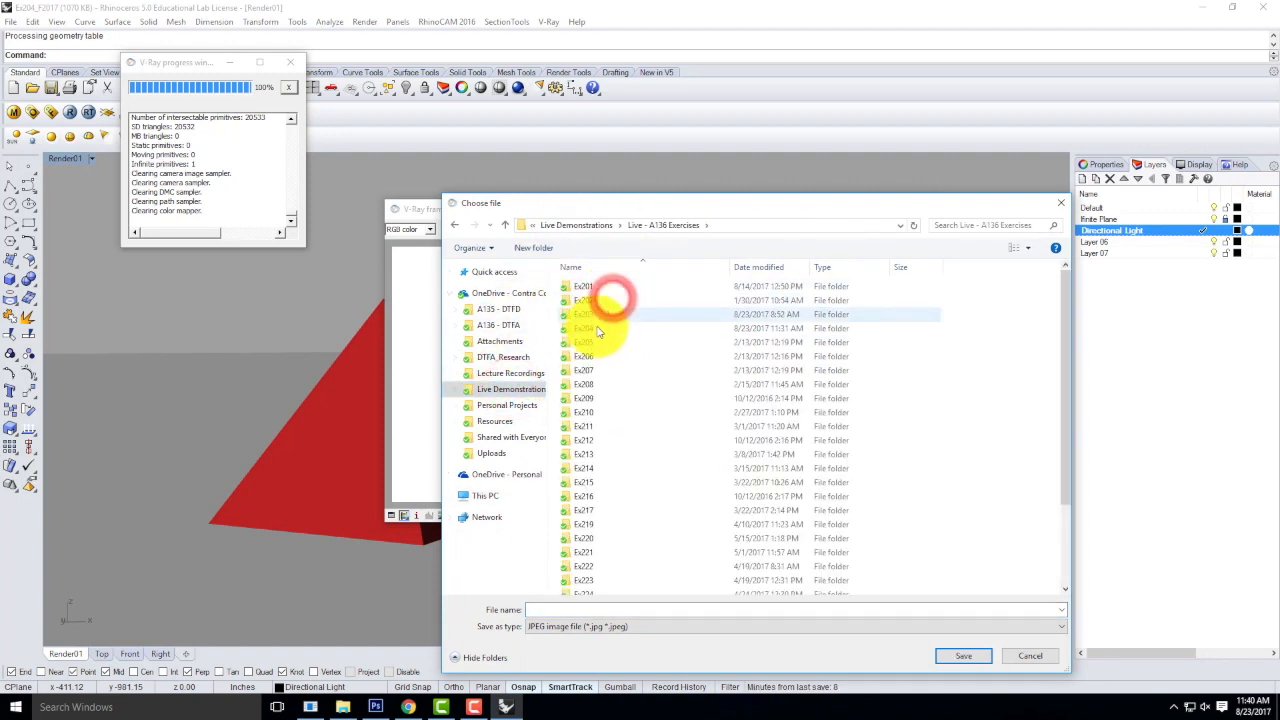
{"action": "double_click", "coordinate": [586, 329]}
{"action": "left_click", "coordinate": [594, 302]}
{"action": "double_click", "coordinate": [593, 302]}
{"action": "left_click", "coordinate": [565, 608]}
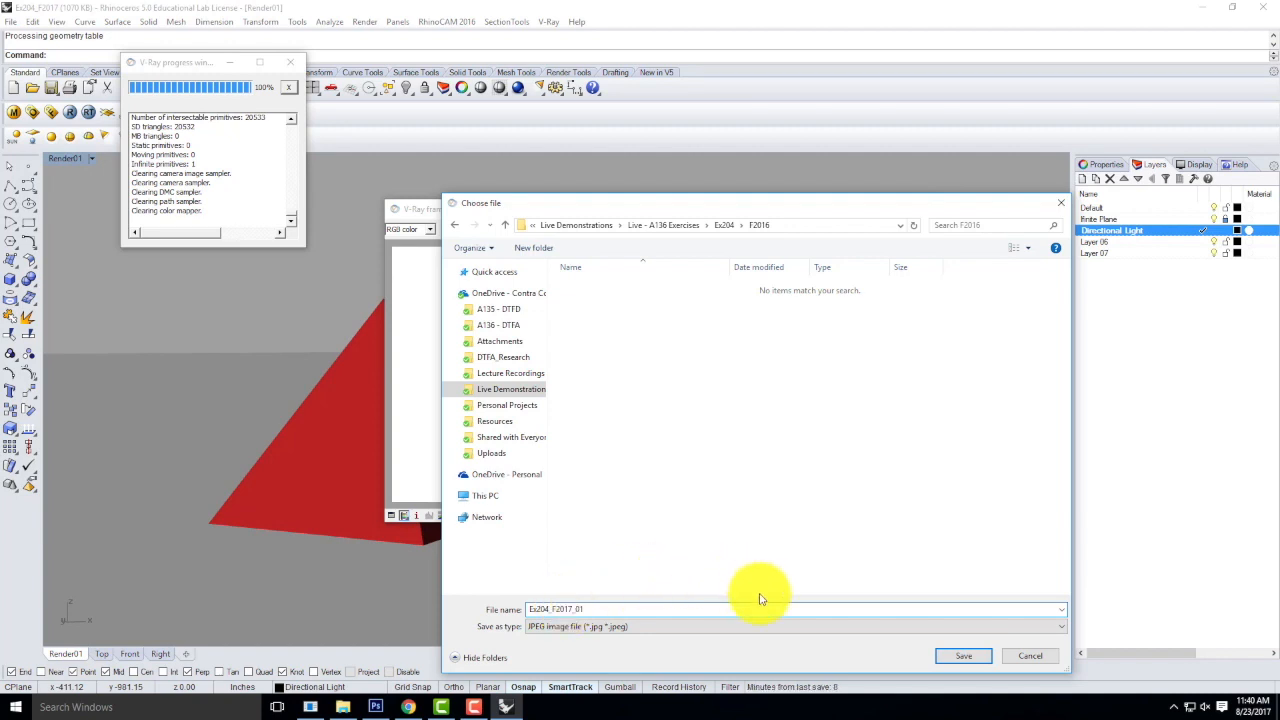
{"action": "left_click", "coordinate": [977, 656]}
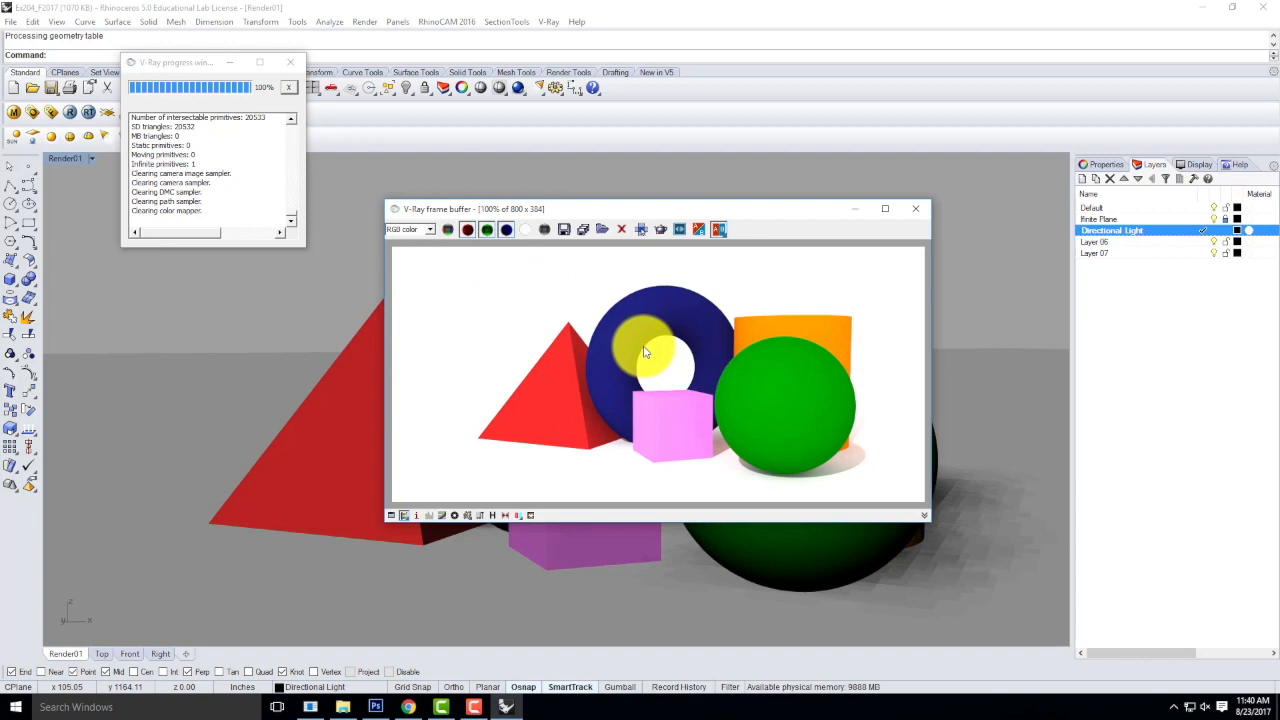
Examine the torus edges in the rendered image up close, then dismiss the frame buffer and render progress windows.
{"action": "scroll", "coordinate": [643, 354], "scroll_direction": "up", "scroll_amount": 1}
{"action": "scroll", "coordinate": [645, 352], "scroll_direction": "up", "scroll_amount": 2}
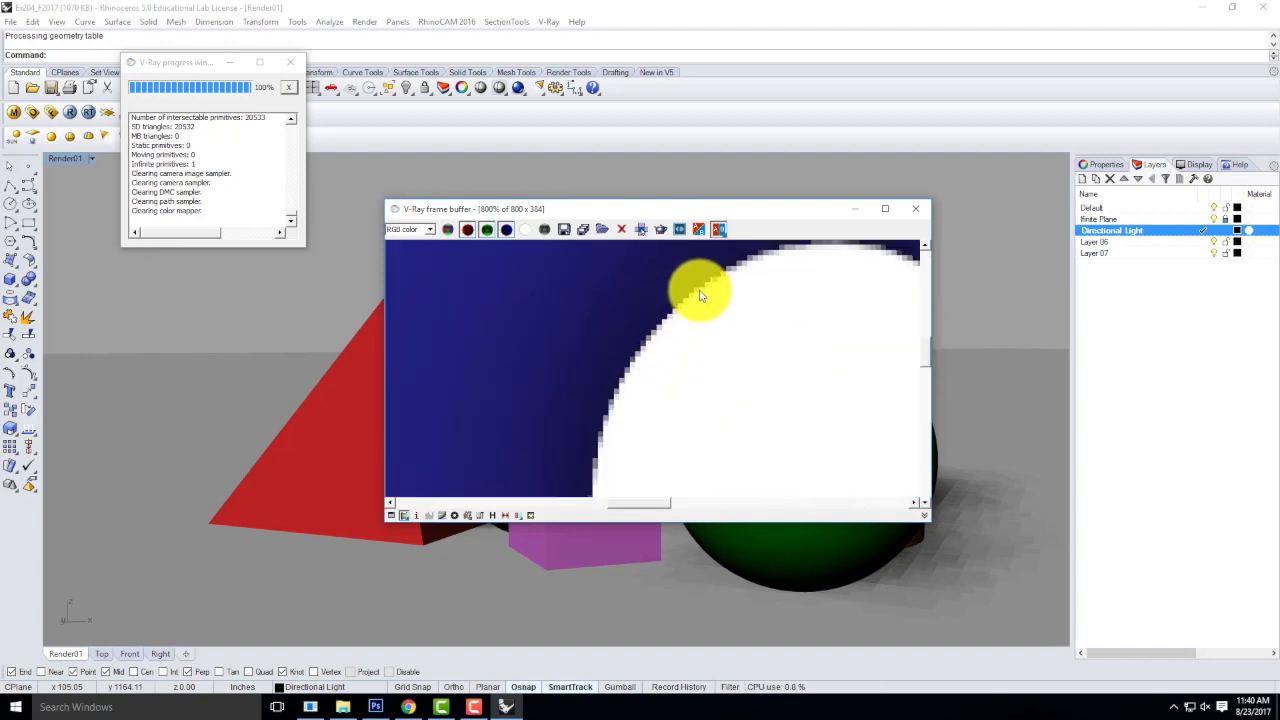
{"action": "scroll", "coordinate": [617, 385], "scroll_direction": "down", "scroll_amount": 4}
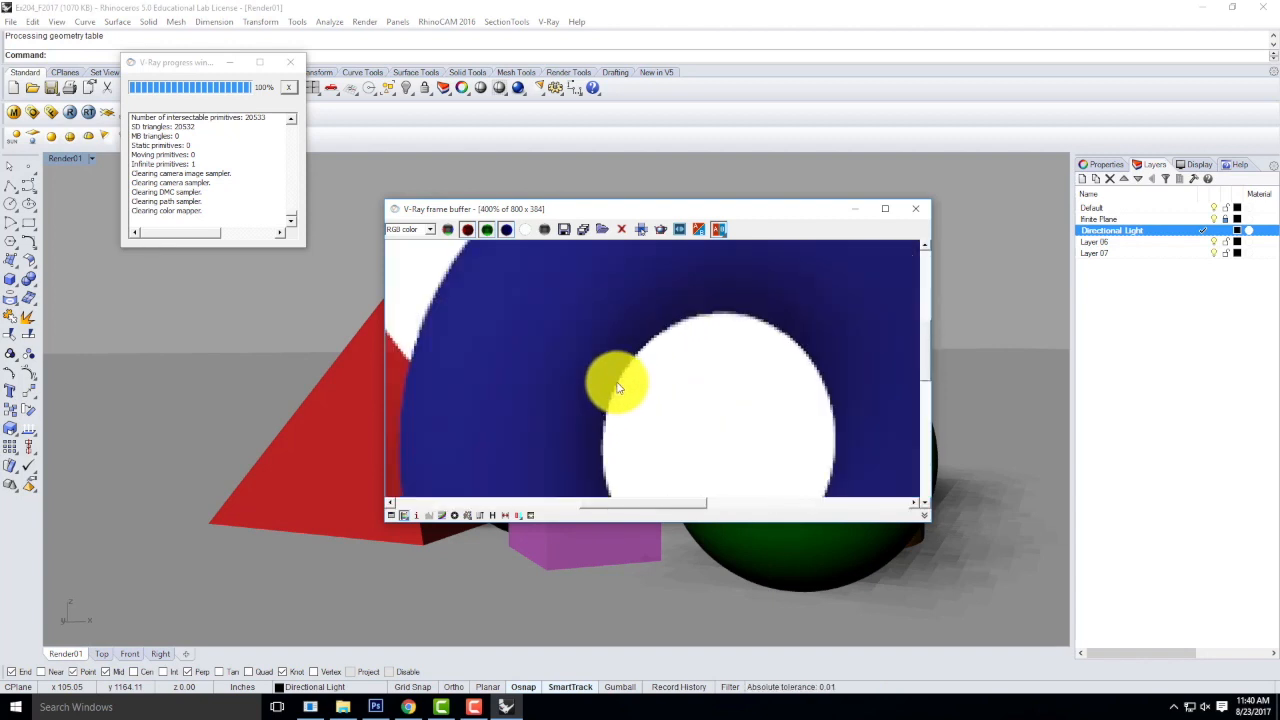
{"action": "scroll", "coordinate": [617, 388], "scroll_direction": "down", "scroll_amount": 1}
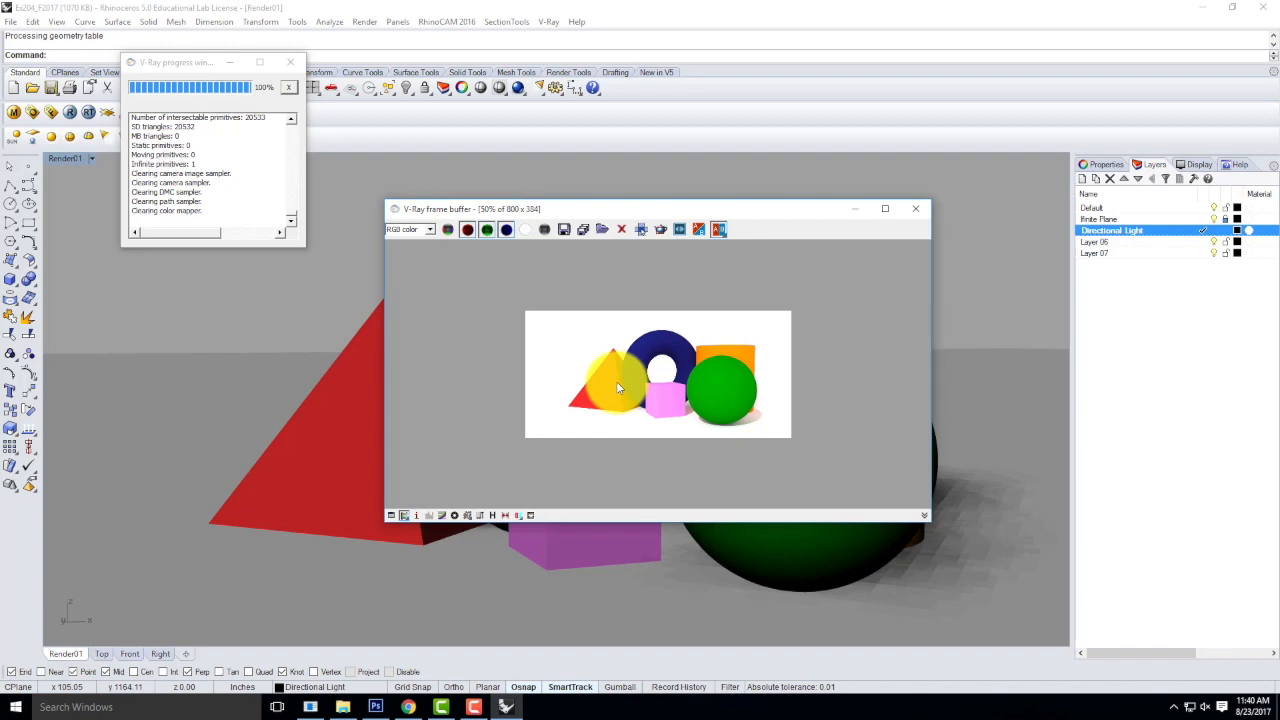
{"action": "left_click", "coordinate": [915, 208]}
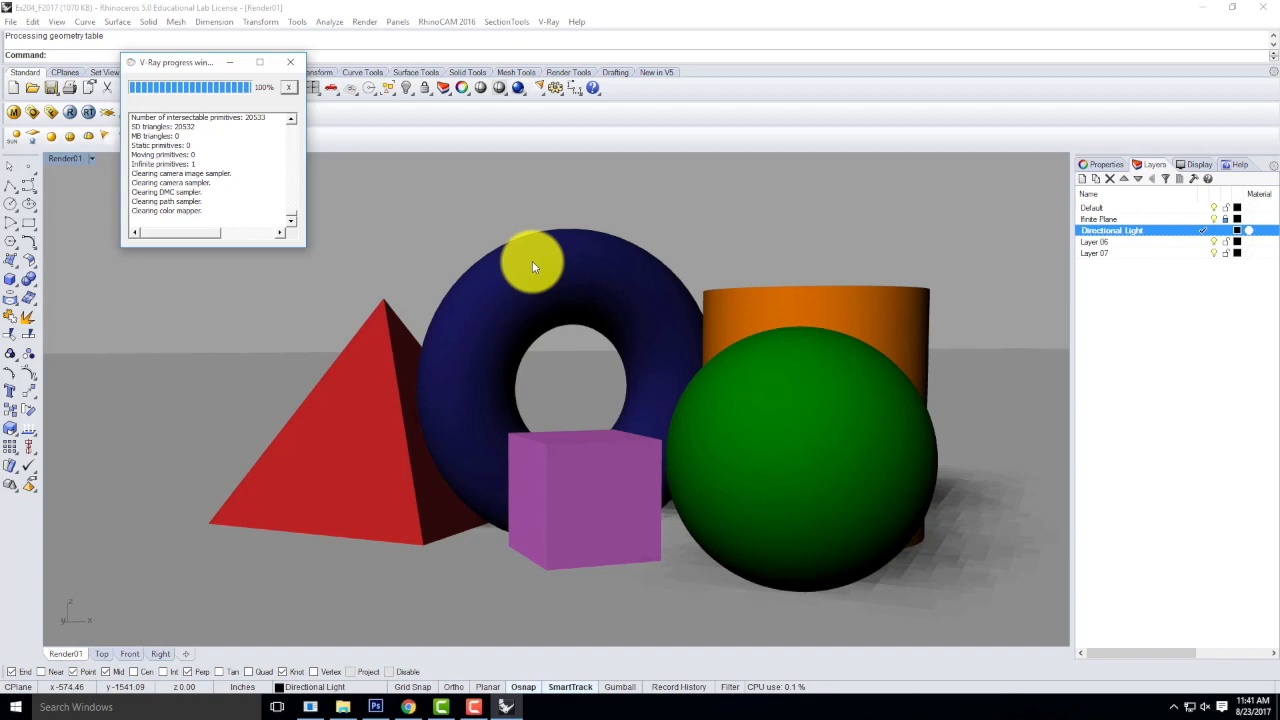
{"action": "left_click", "coordinate": [288, 64]}
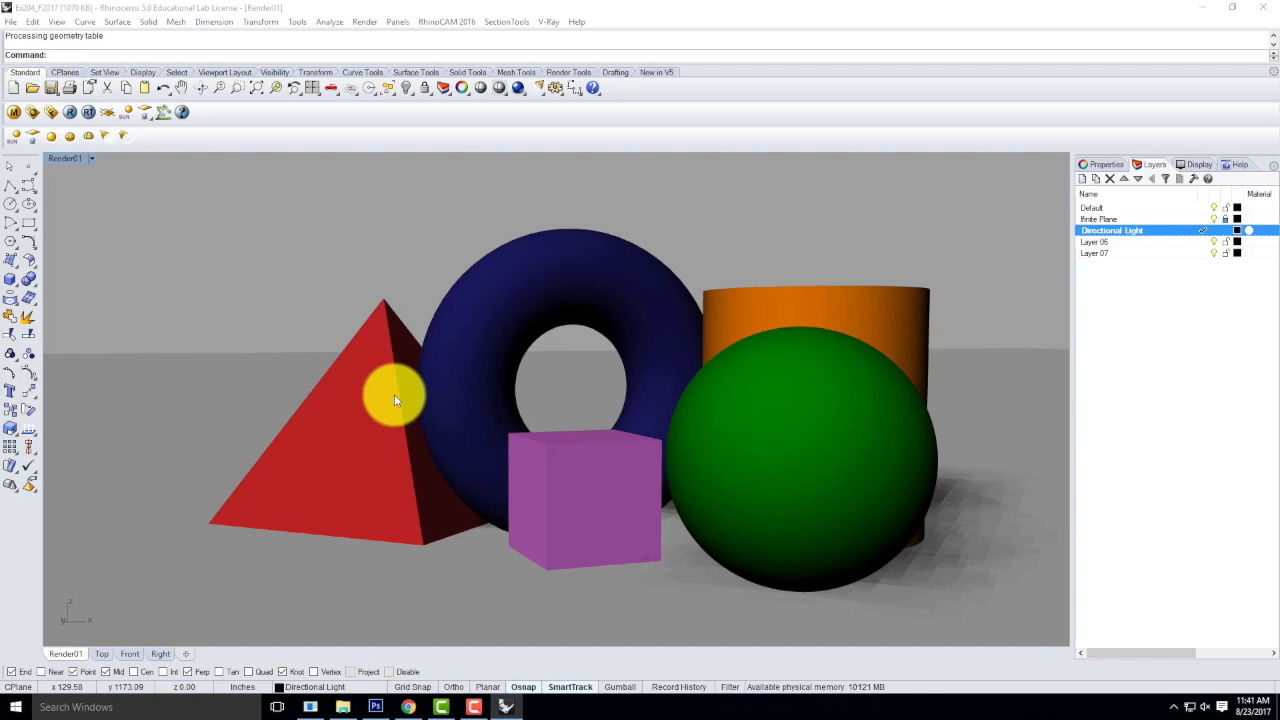
Reopen the V-Ray material editor clear of the toolbars and select the Green material for editing.
{"action": "left_click", "coordinate": [16, 118]}
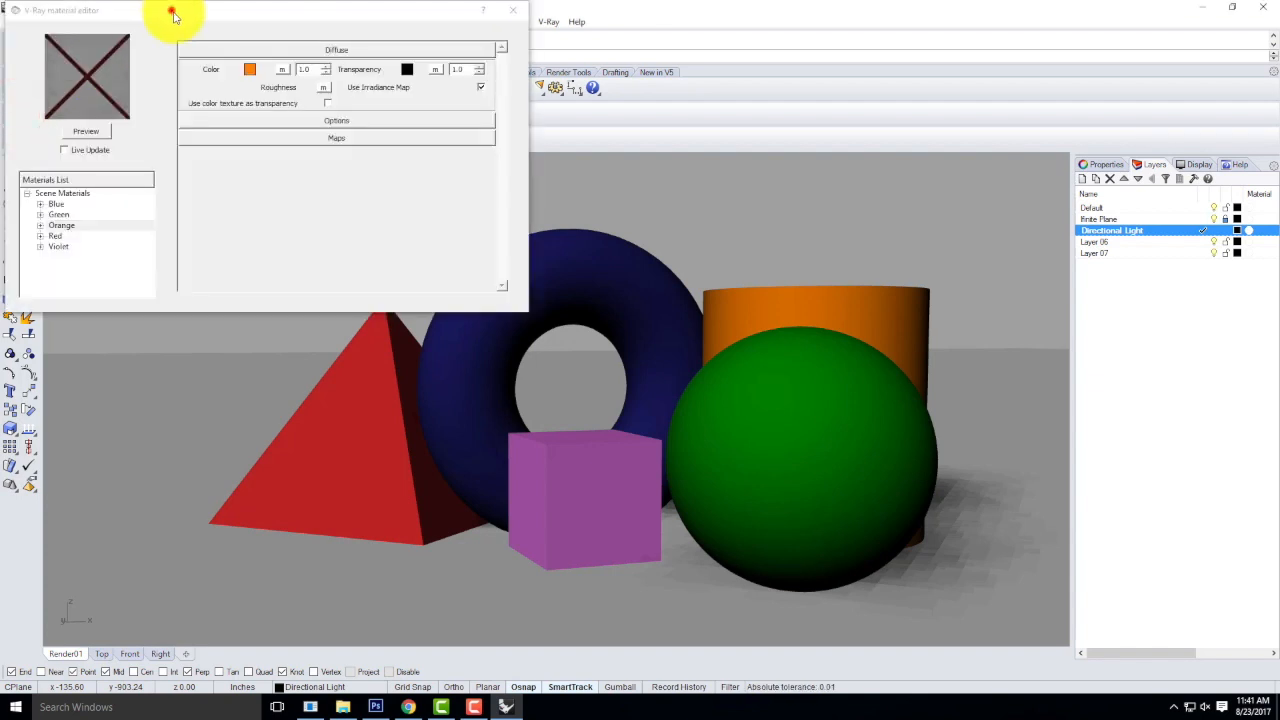
{"action": "left_click_drag", "start_coordinate": [172, 14], "coordinate": [430, 110]}
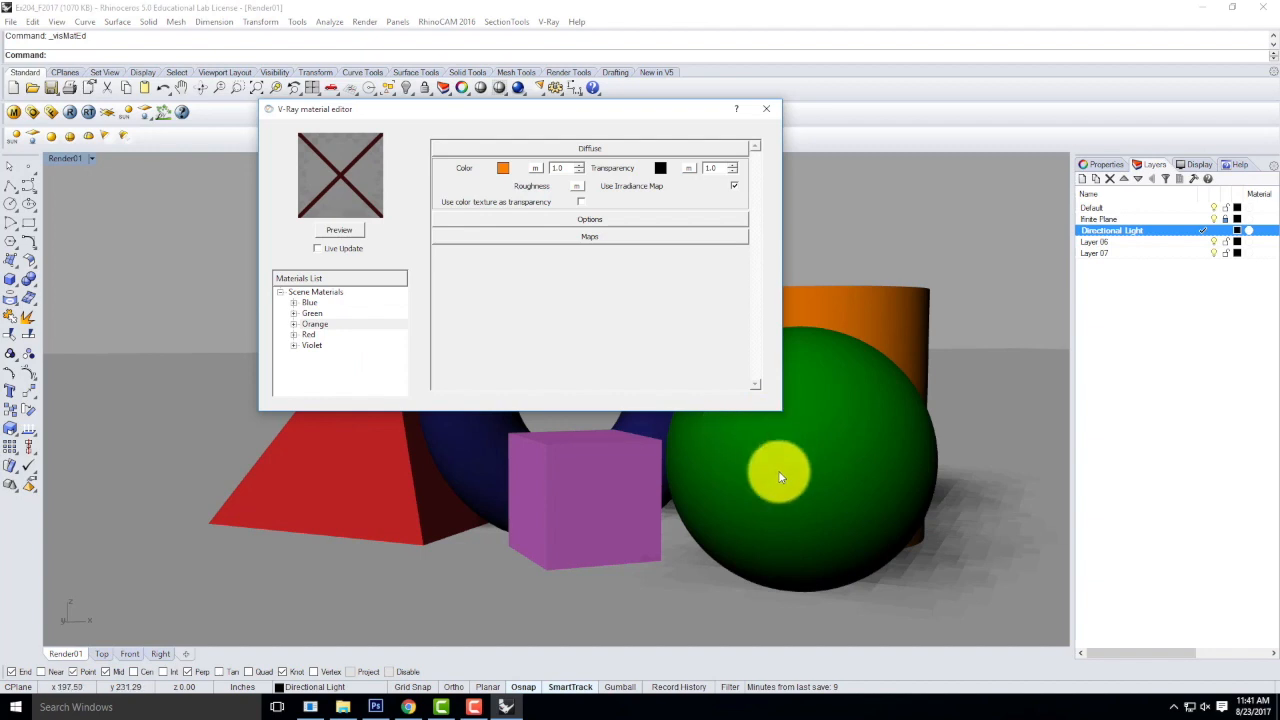
{"action": "left_click", "coordinate": [309, 313]}
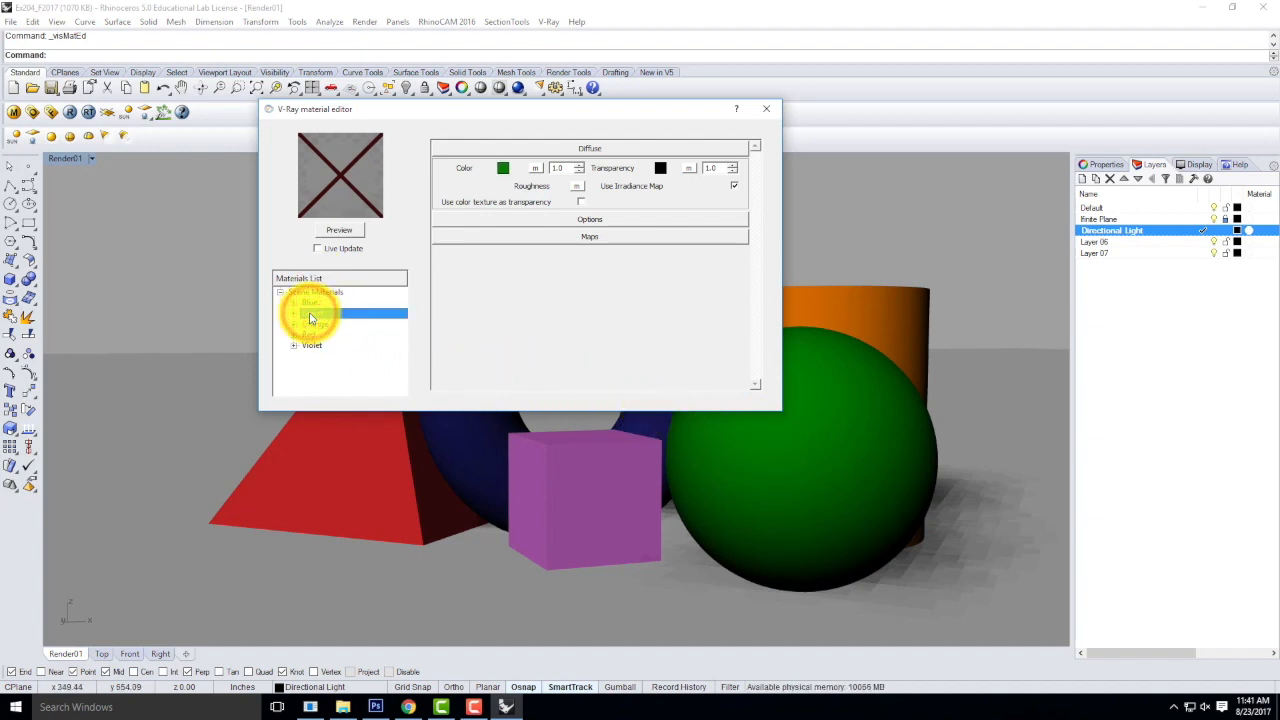
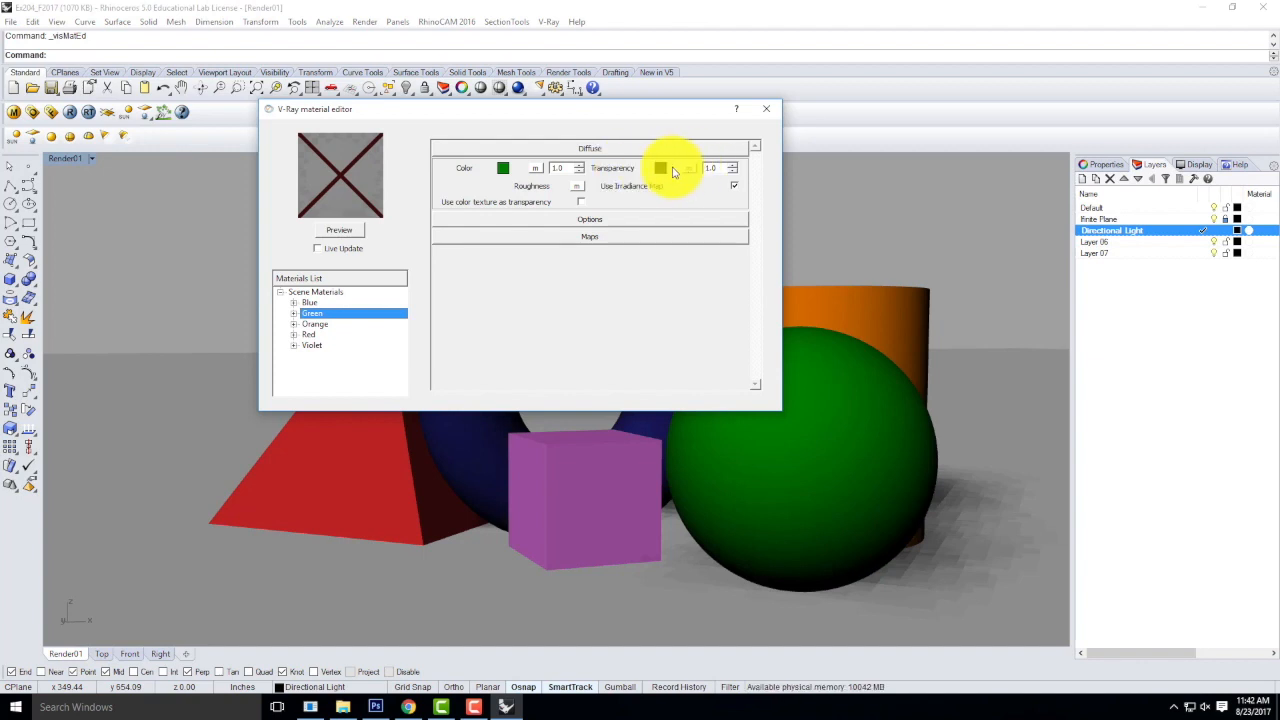
Set the Green material's transparency color to Dark Gray and update its preview.
{"action": "left_click", "coordinate": [661, 170]}
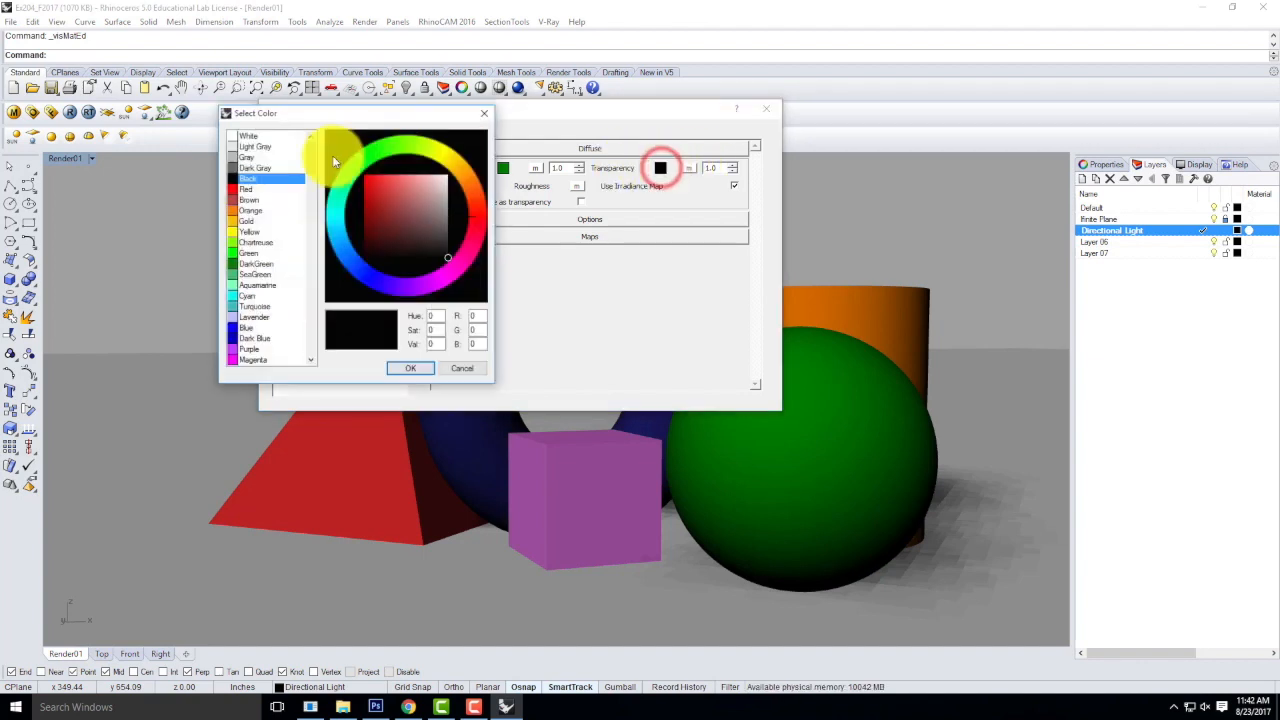
{"action": "left_click", "coordinate": [247, 167]}
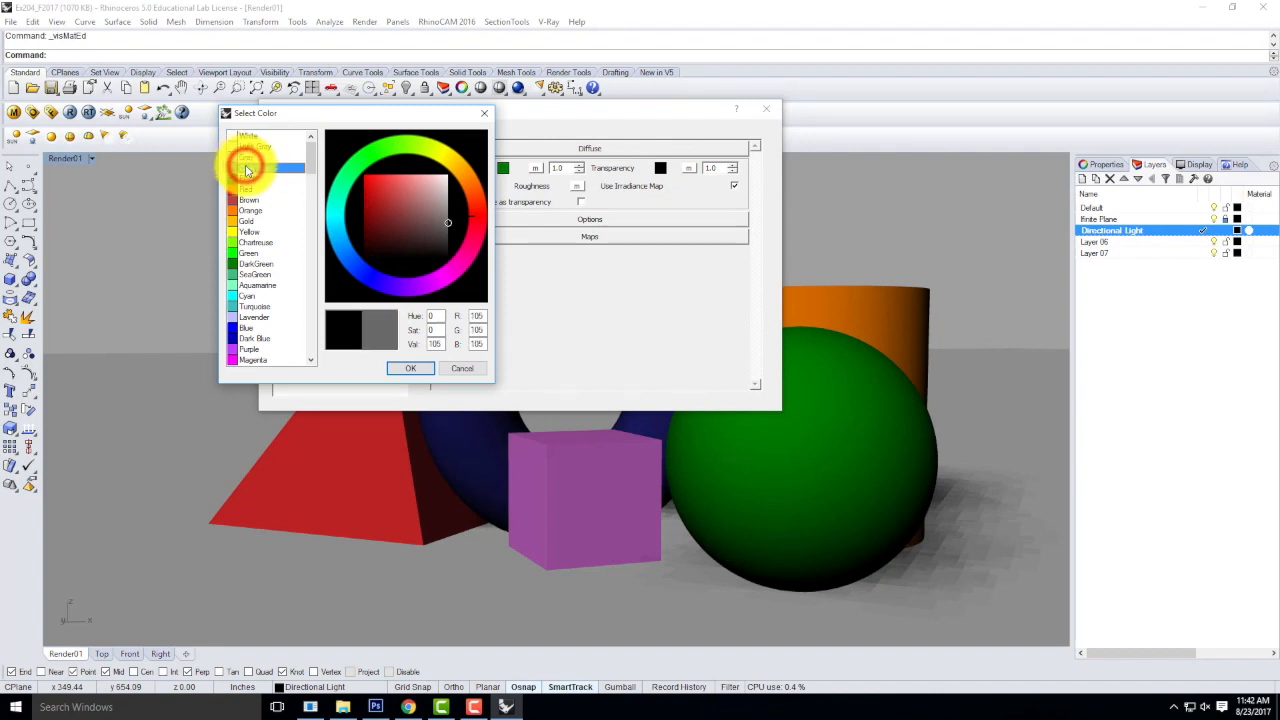
{"action": "left_click", "coordinate": [417, 369]}
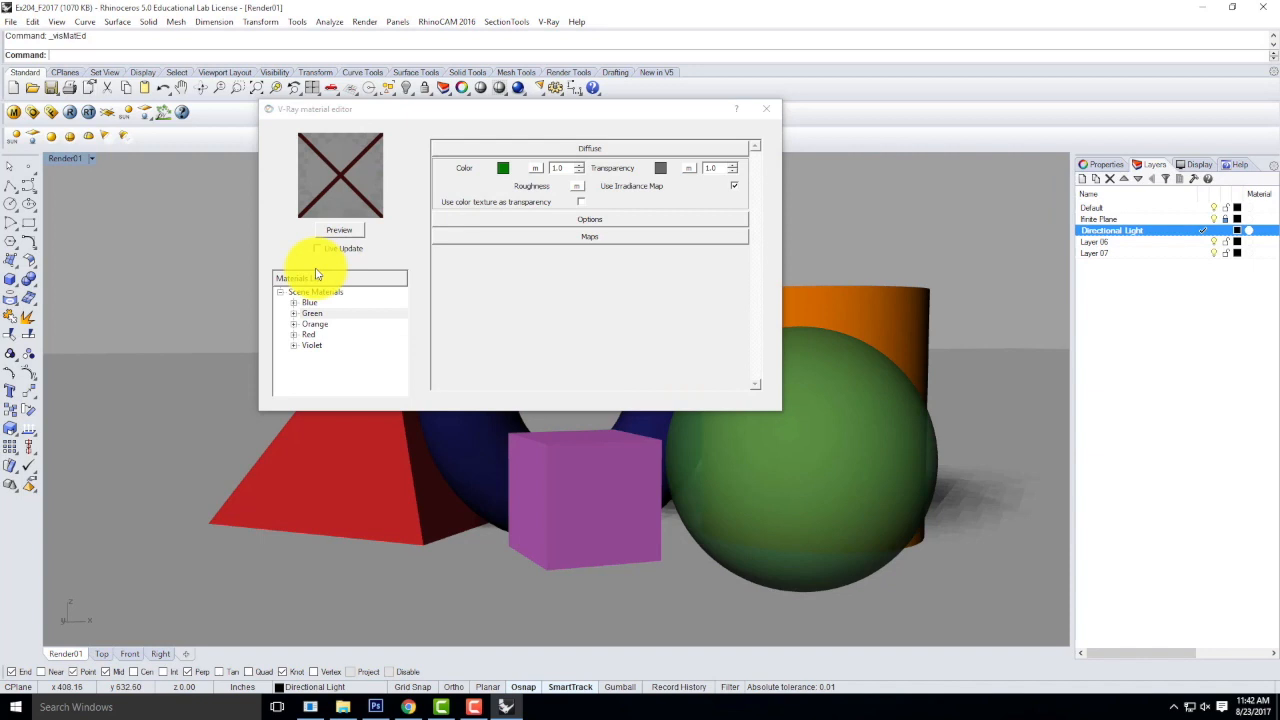
{"action": "left_click", "coordinate": [339, 230]}
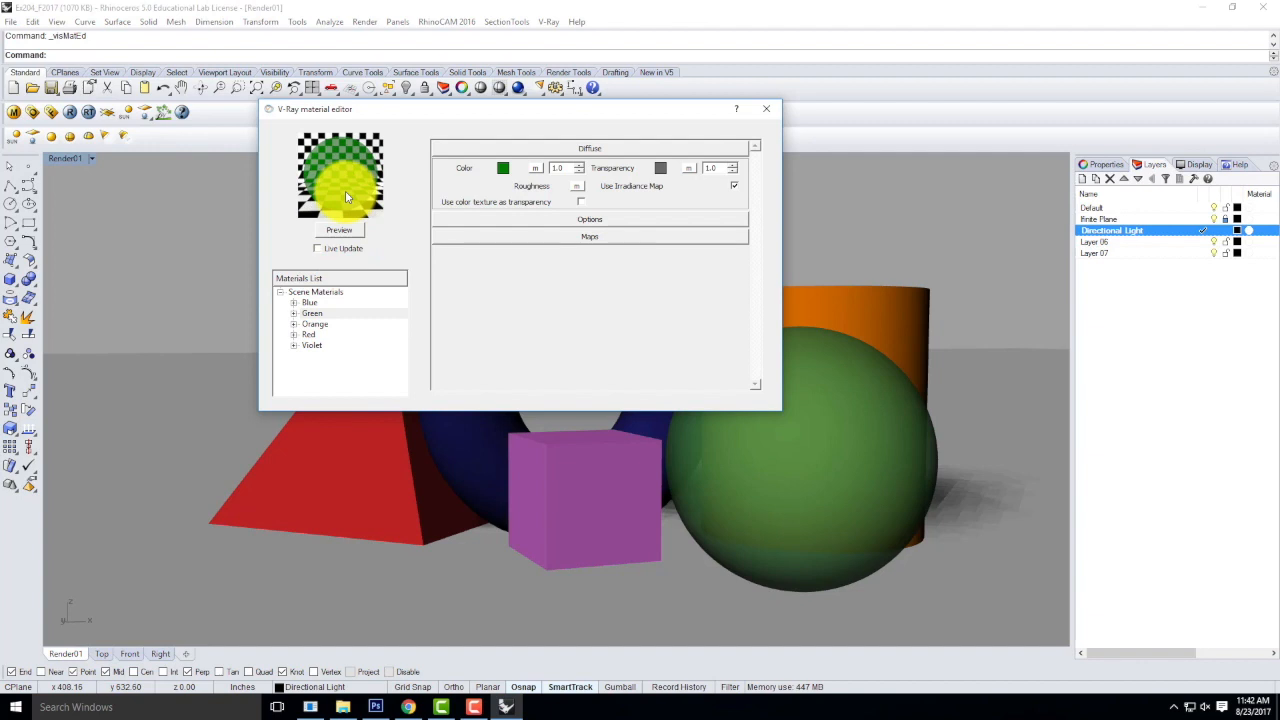
Set the Violet material's transparency color to Gray and update its preview.
{"action": "left_click", "coordinate": [313, 346]}
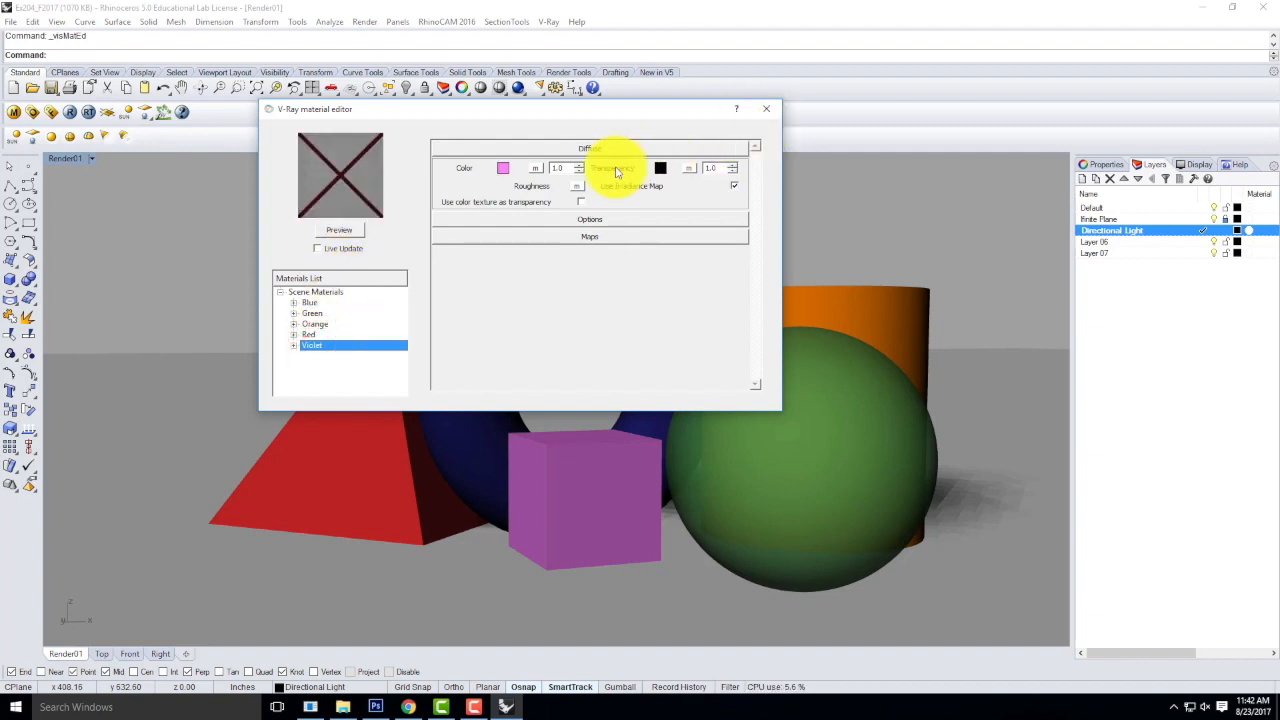
{"action": "left_click", "coordinate": [660, 169]}
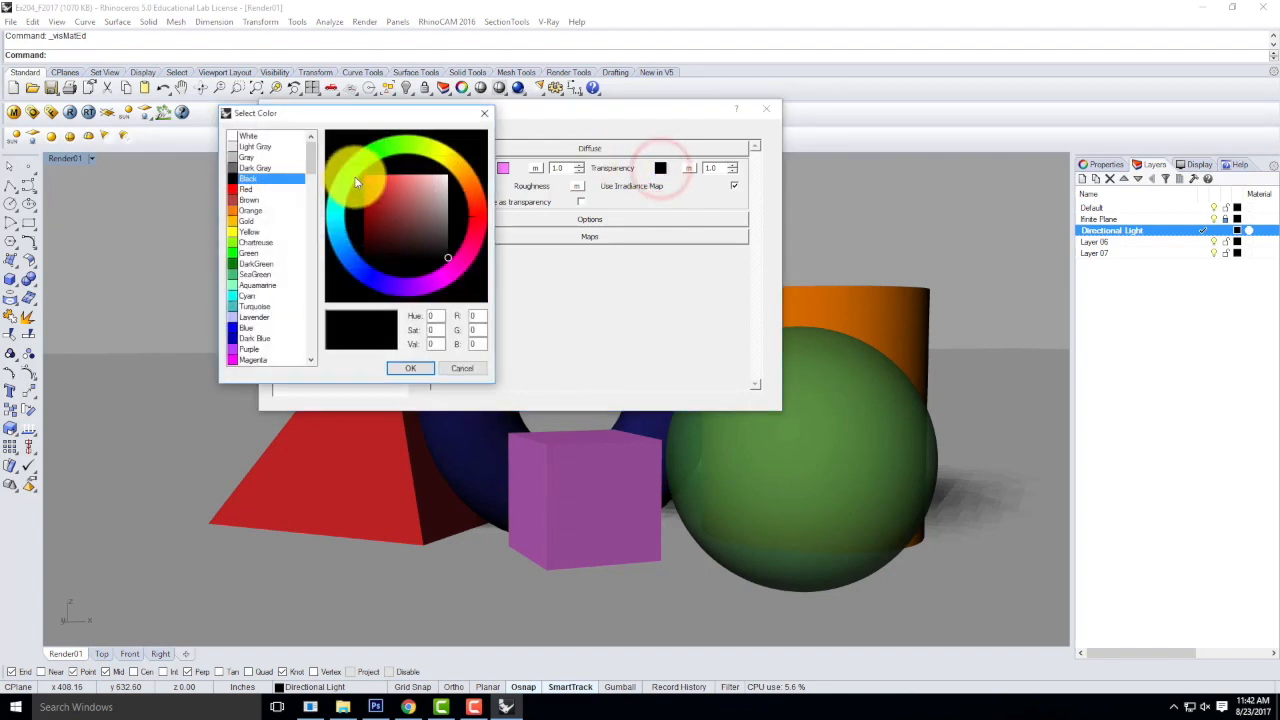
{"action": "left_click", "coordinate": [247, 157]}
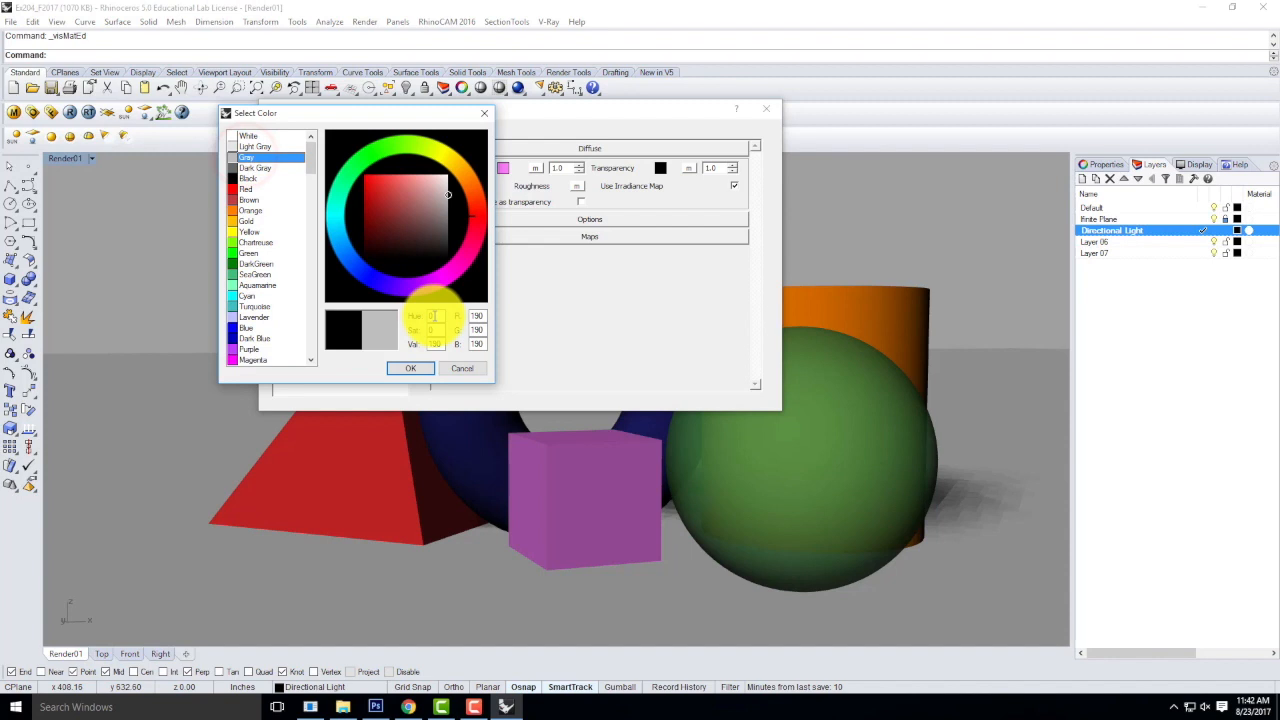
{"action": "left_click", "coordinate": [421, 368]}
{"action": "left_click", "coordinate": [343, 230]}
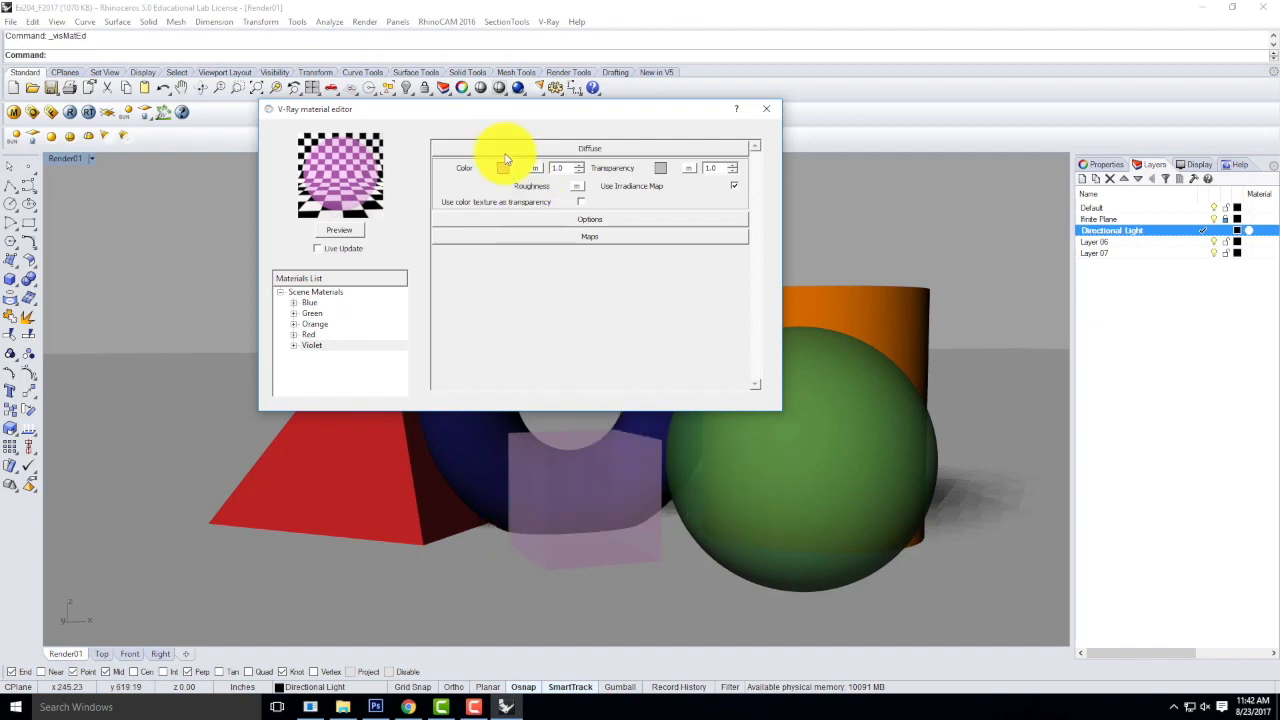
Try Light Gray as the Violet material's transparency color and preview it.
{"action": "left_click", "coordinate": [660, 168]}
{"action": "left_click", "coordinate": [258, 148]}
{"action": "left_click", "coordinate": [411, 367]}
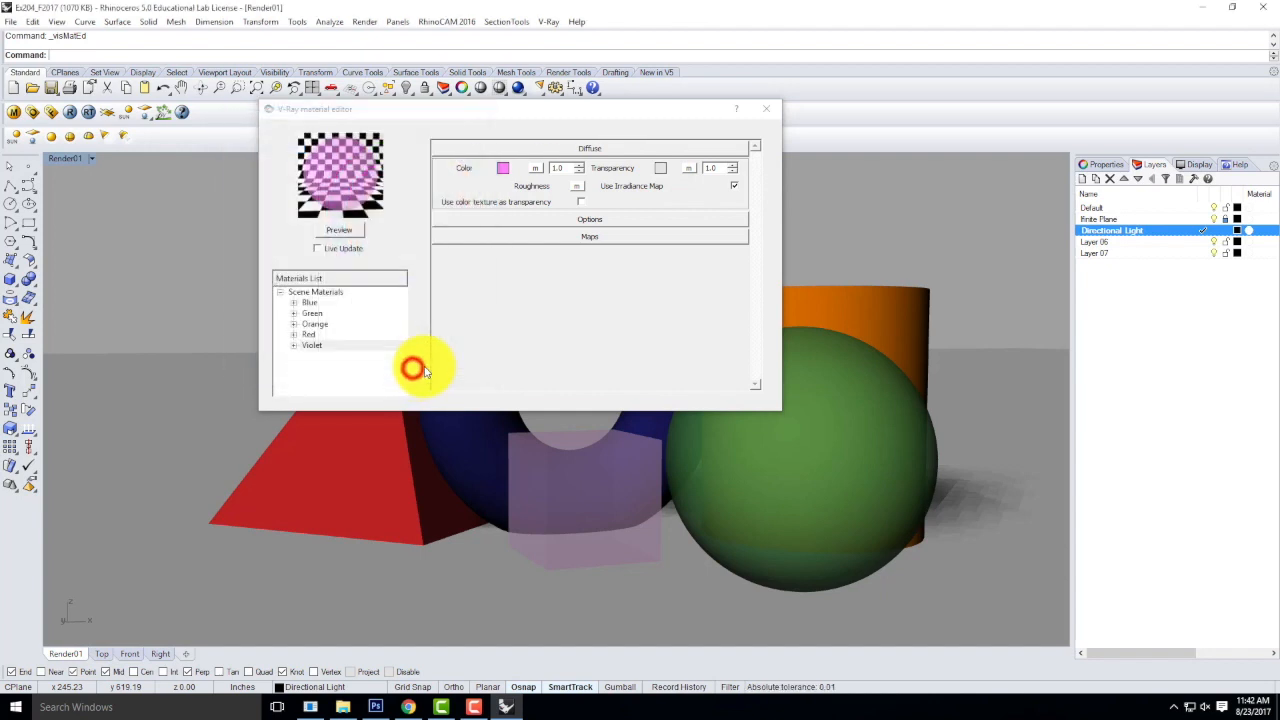
{"action": "left_click", "coordinate": [339, 230]}
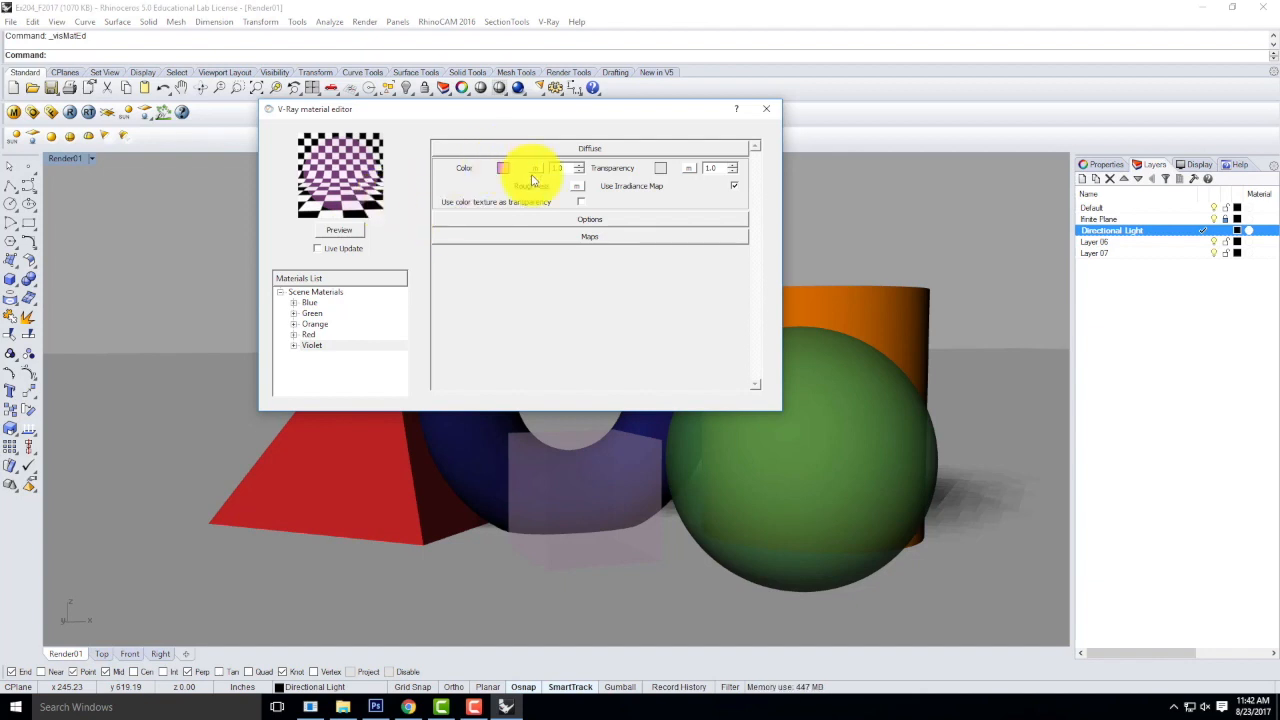
Return the Violet material's transparency to Gray with a refreshed preview, and close the material editor.
{"action": "left_click", "coordinate": [660, 168]}
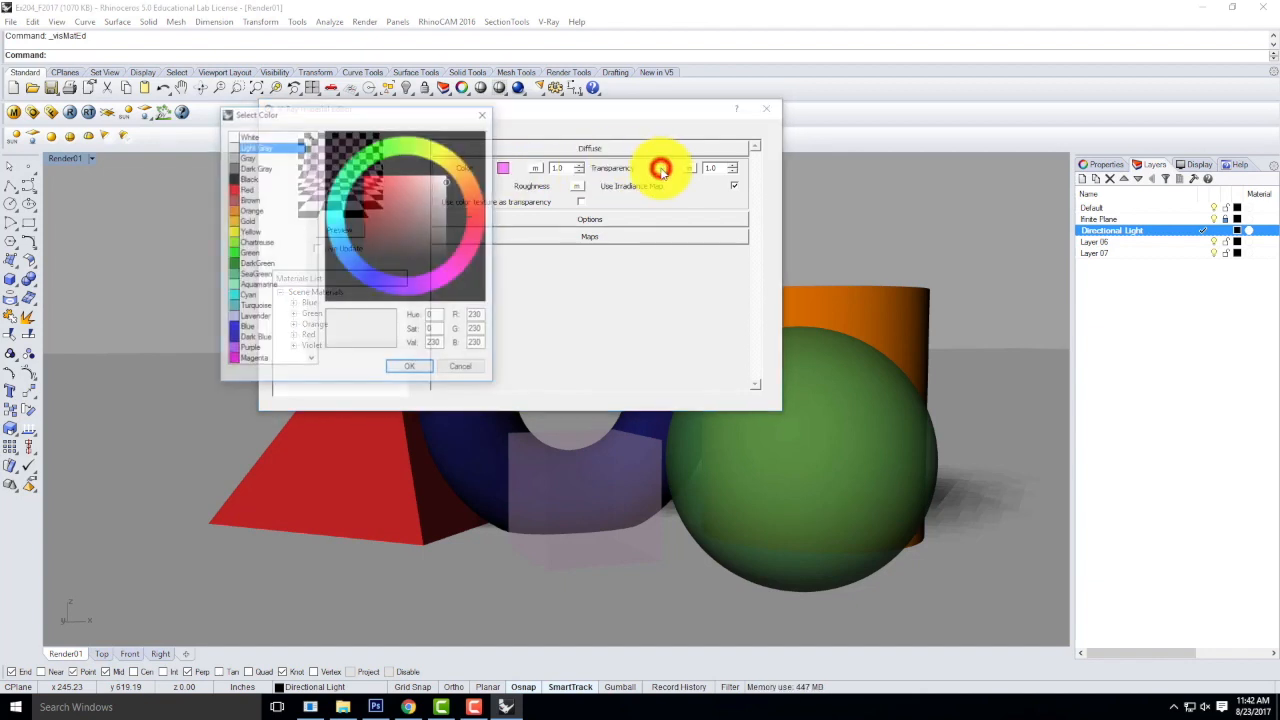
{"action": "left_click", "coordinate": [256, 158]}
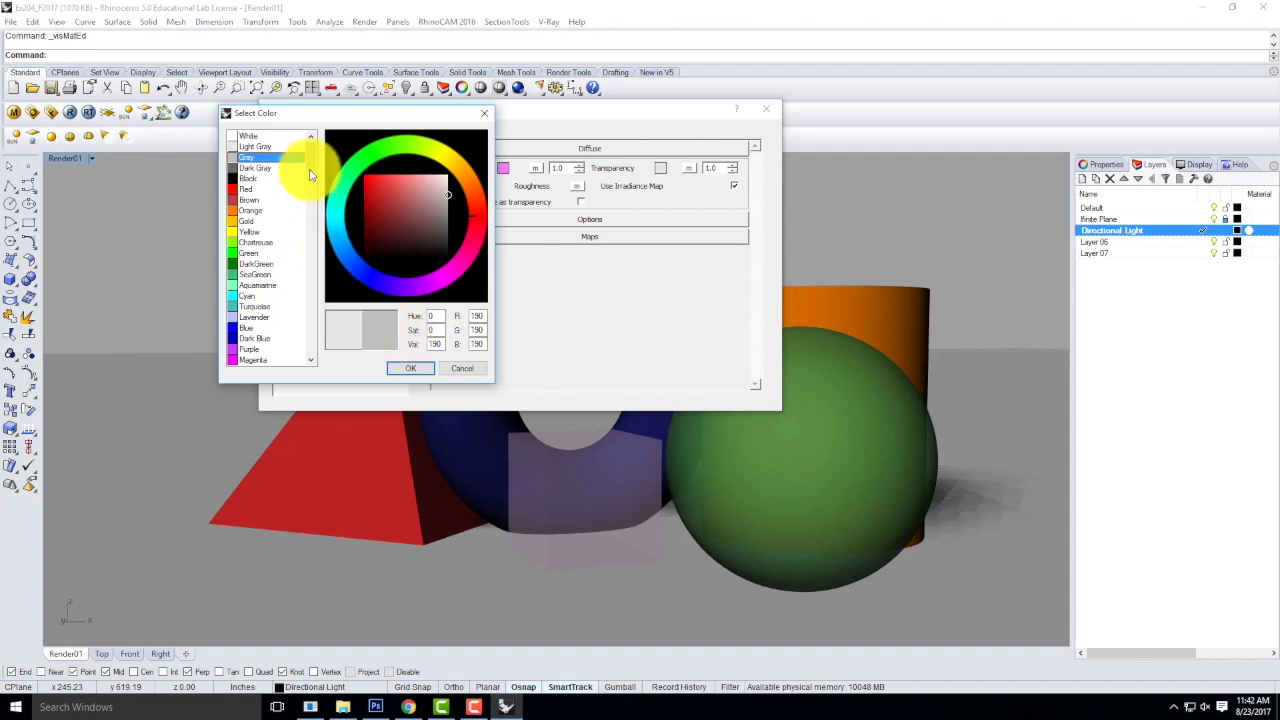
{"action": "left_click_drag", "start_coordinate": [312, 153], "coordinate": [316, 332]}
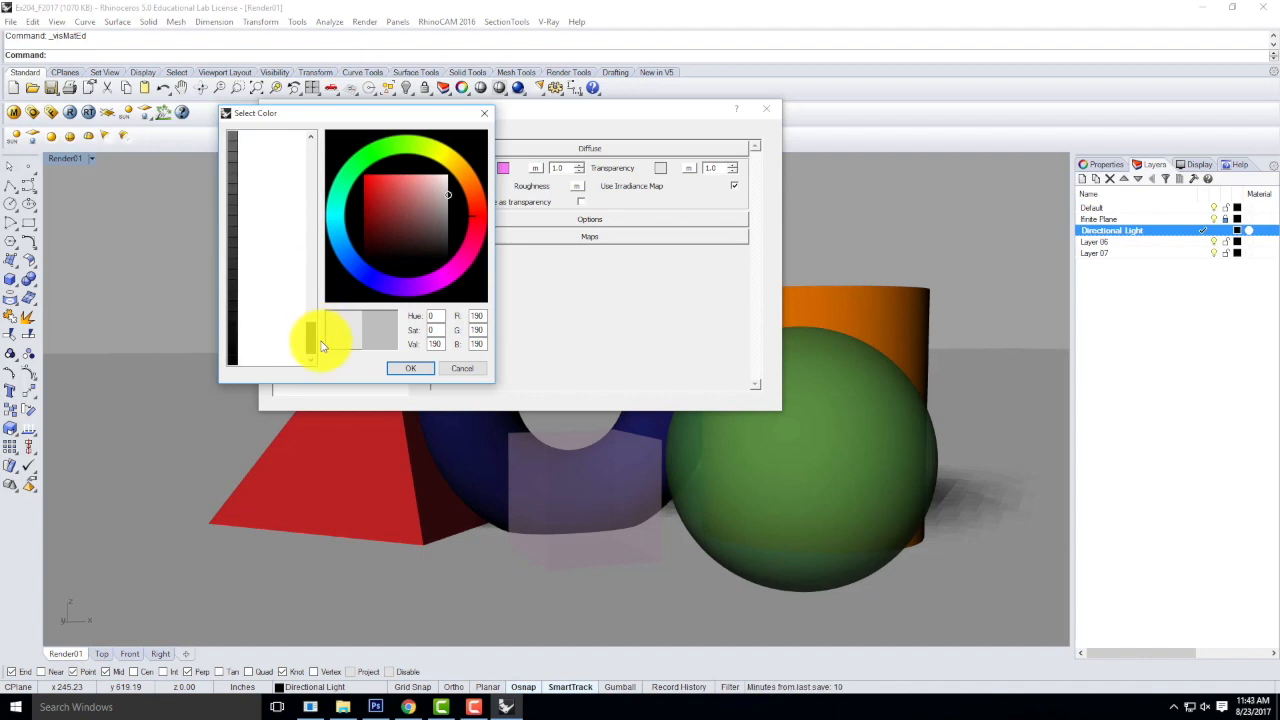
{"action": "left_click", "coordinate": [410, 367]}
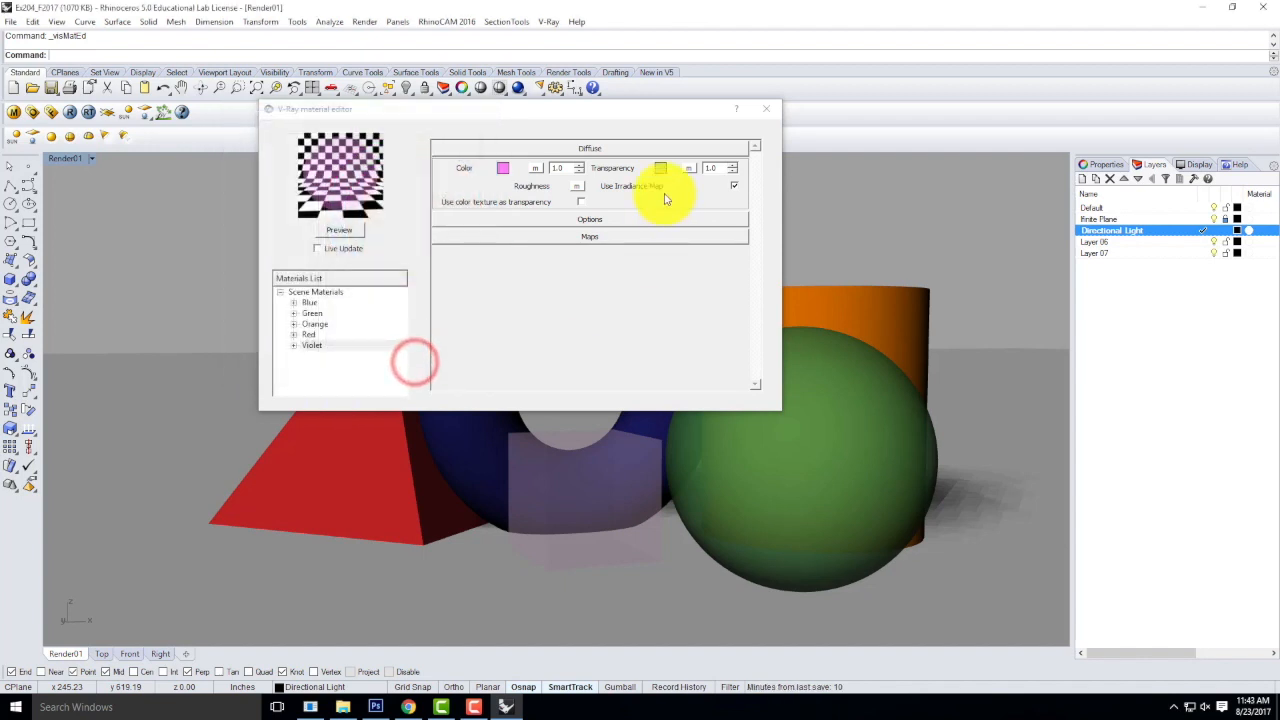
{"action": "left_click", "coordinate": [333, 229]}
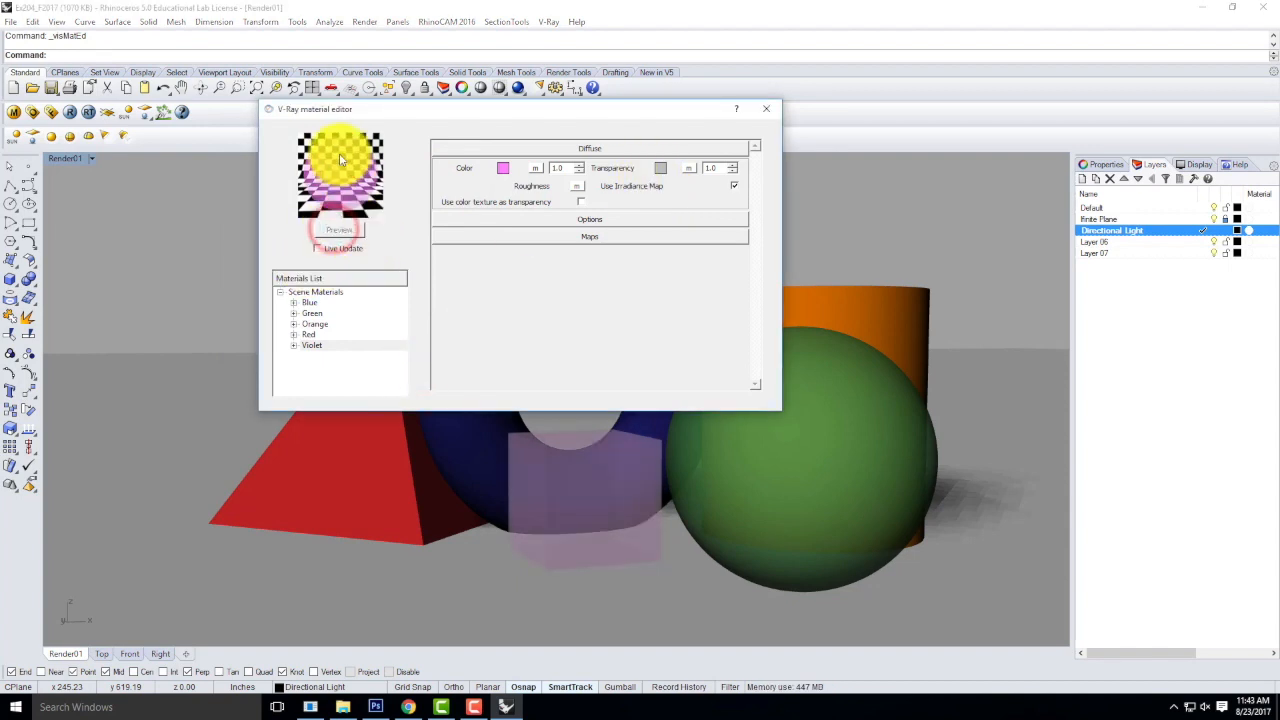
{"action": "left_click", "coordinate": [769, 110]}
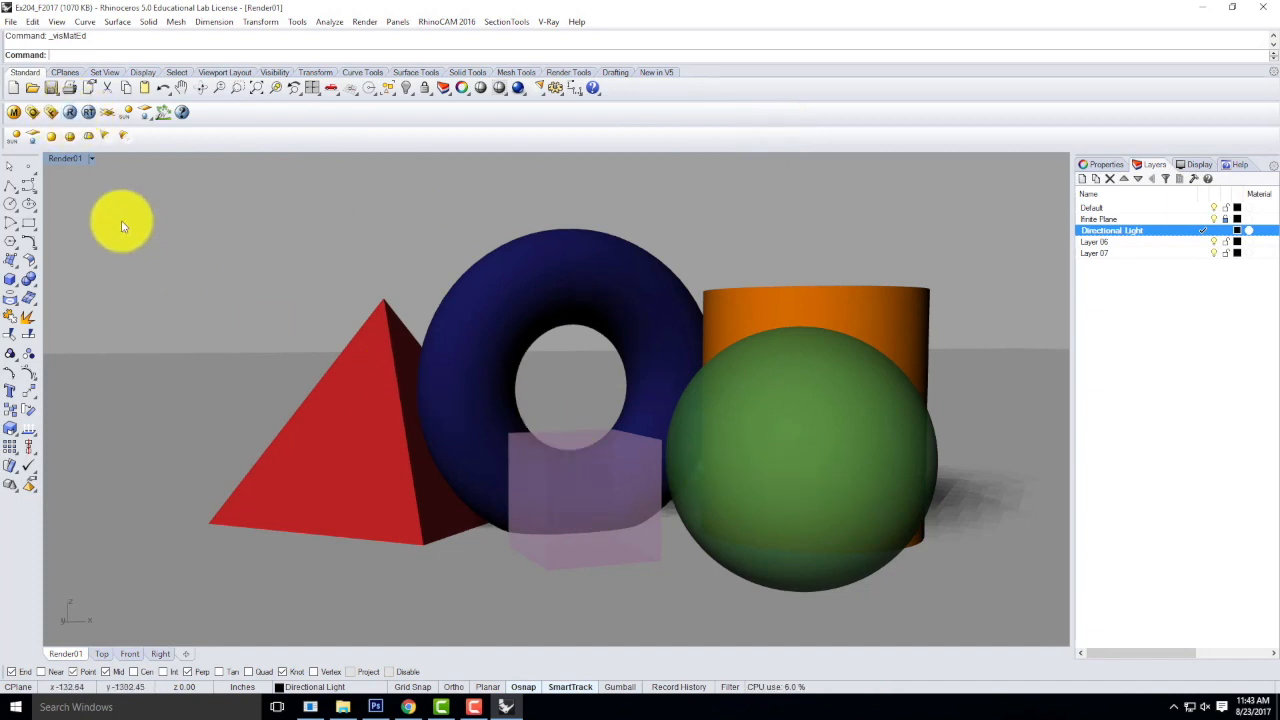
Render the scene with V-Ray and inspect the transparent box and torus opening up close in the rendered image.
{"action": "left_click", "coordinate": [71, 113]}
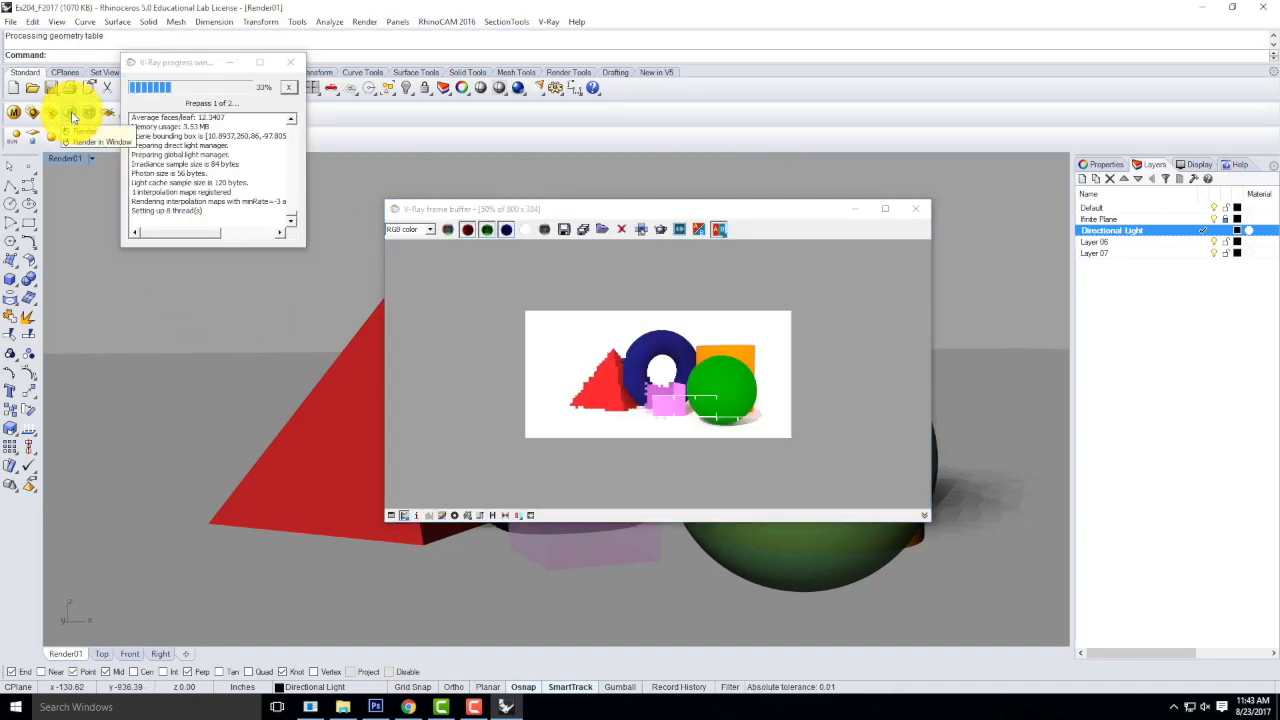
{"action": "scroll", "coordinate": [795, 333], "scroll_direction": "up", "scroll_amount": 1}
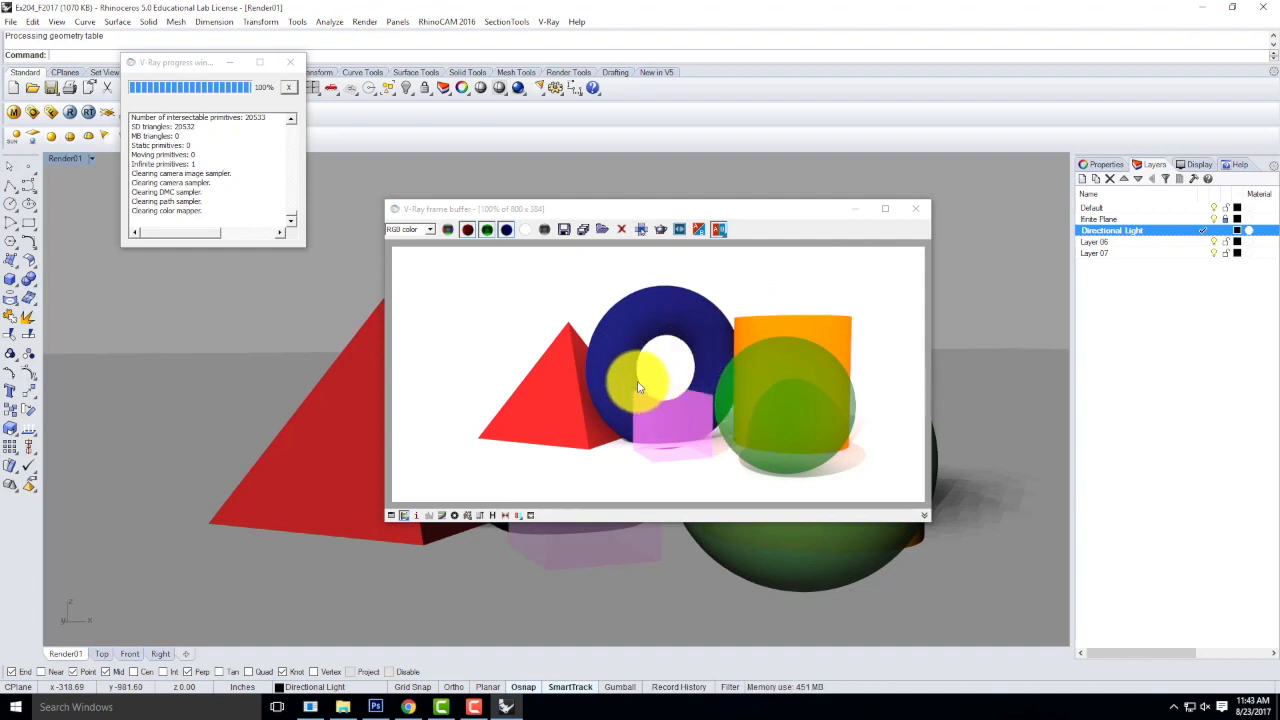
{"action": "scroll", "coordinate": [675, 393], "scroll_direction": "up", "scroll_amount": 5}
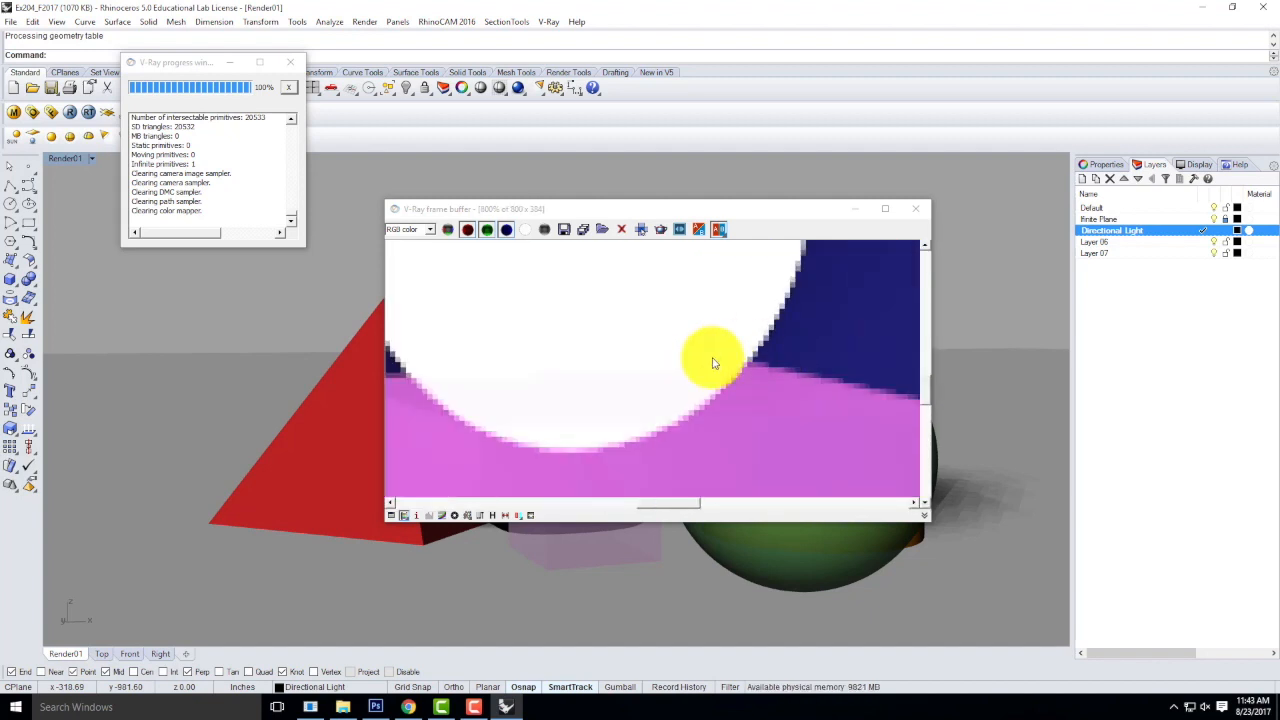
{"action": "scroll", "coordinate": [713, 355], "scroll_direction": "down", "scroll_amount": 5}
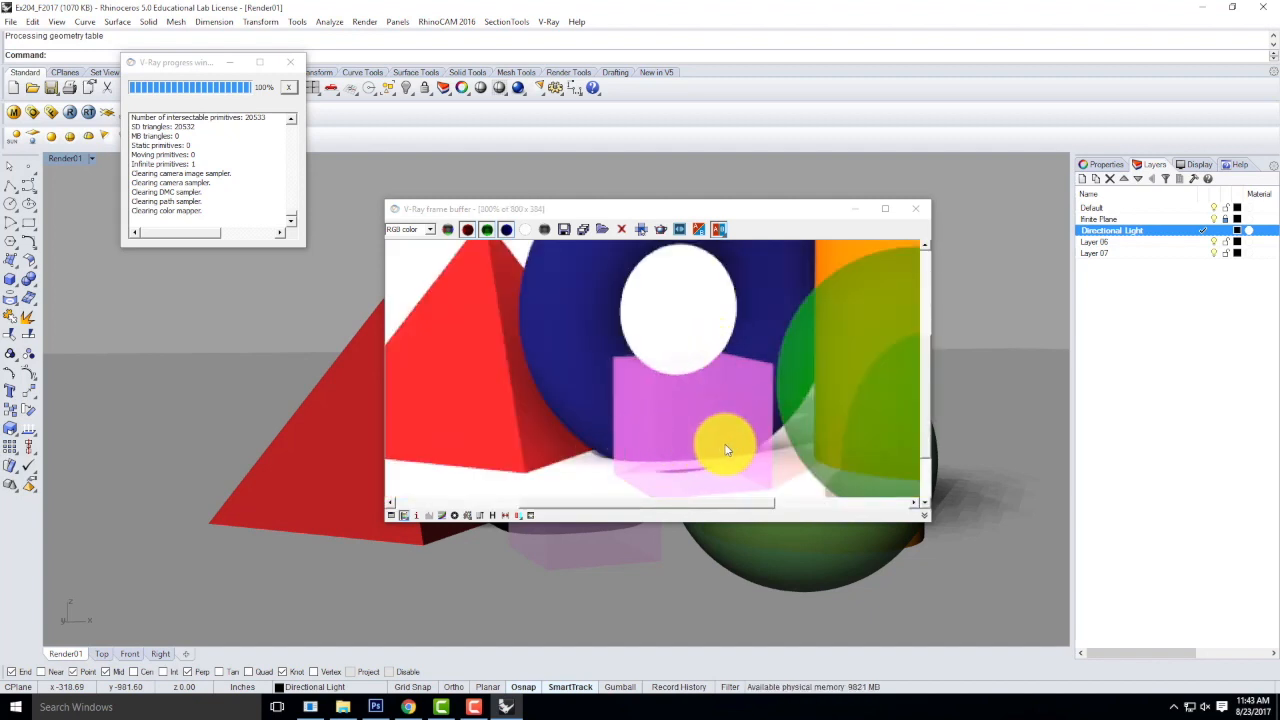
{"action": "scroll", "coordinate": [691, 419], "scroll_direction": "down", "scroll_amount": 3}
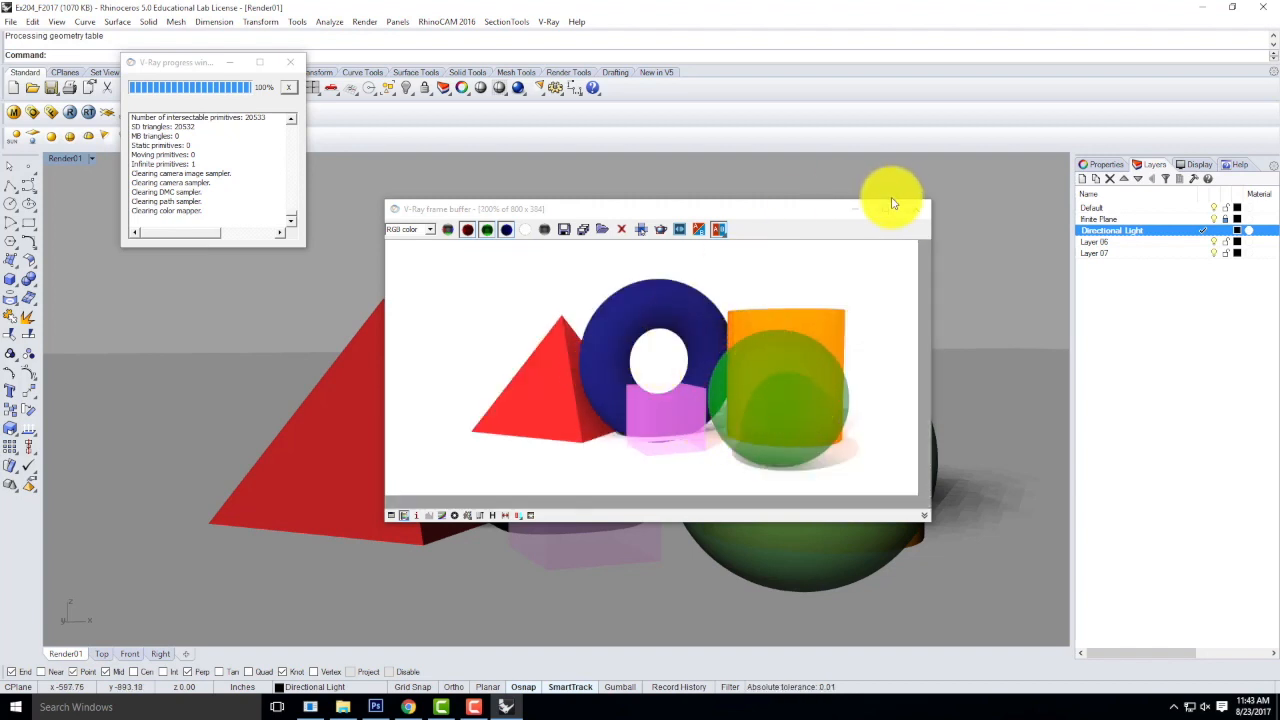
Save the rendered image as JPEG Ex204_F2017_02 in the F2016 folder and close the frame buffer.
{"action": "left_click", "coordinate": [564, 229]}
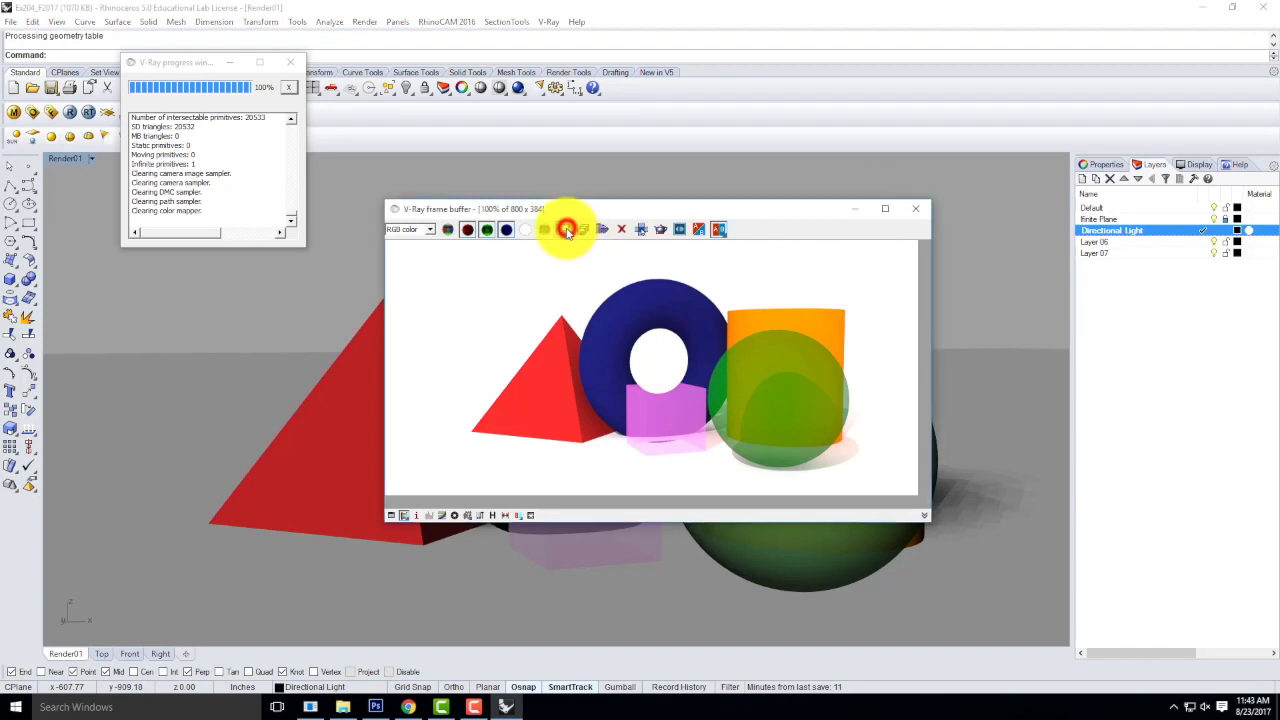
{"action": "left_click", "coordinate": [598, 289]}
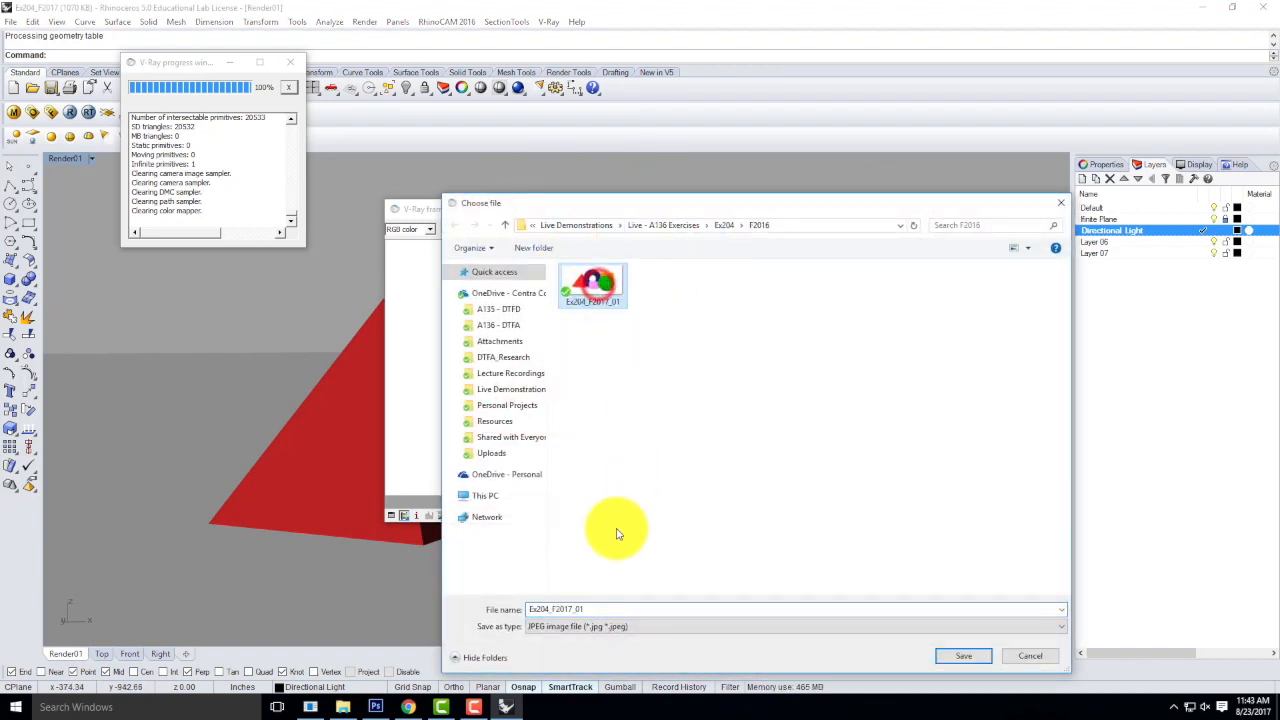
{"action": "left_click", "coordinate": [595, 610]}
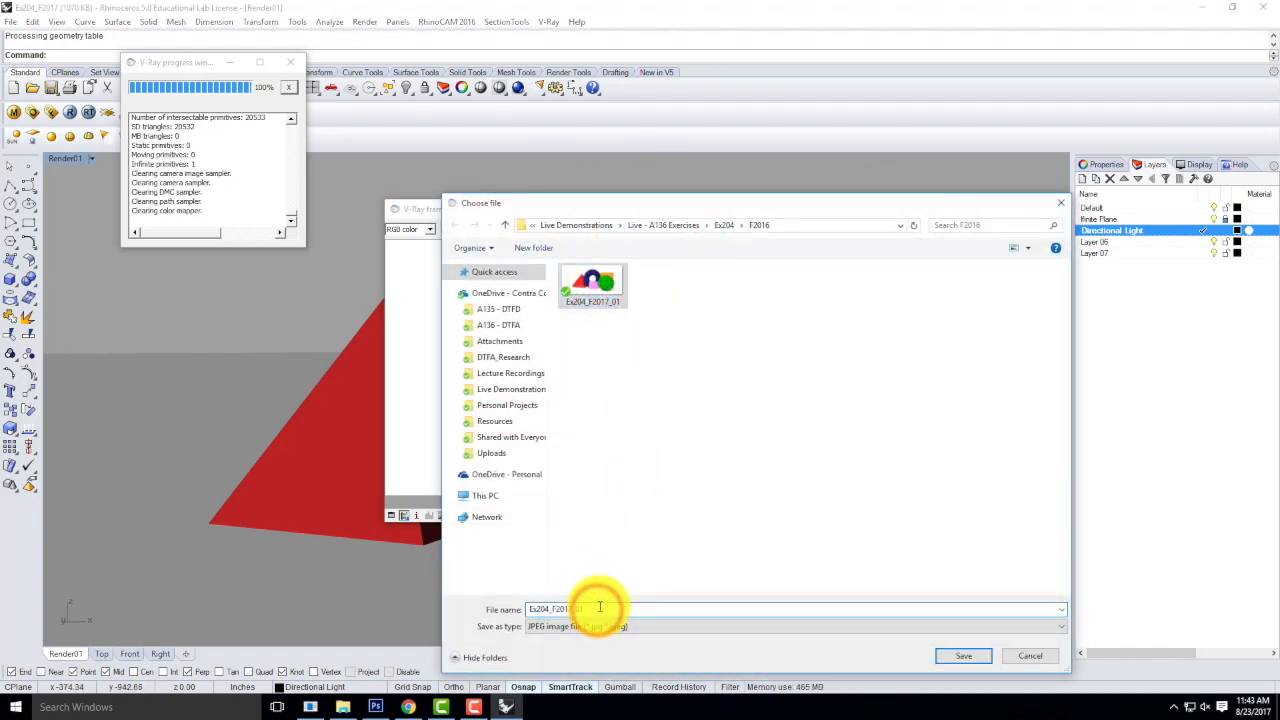
{"action": "key", "text": "BackSpace"}
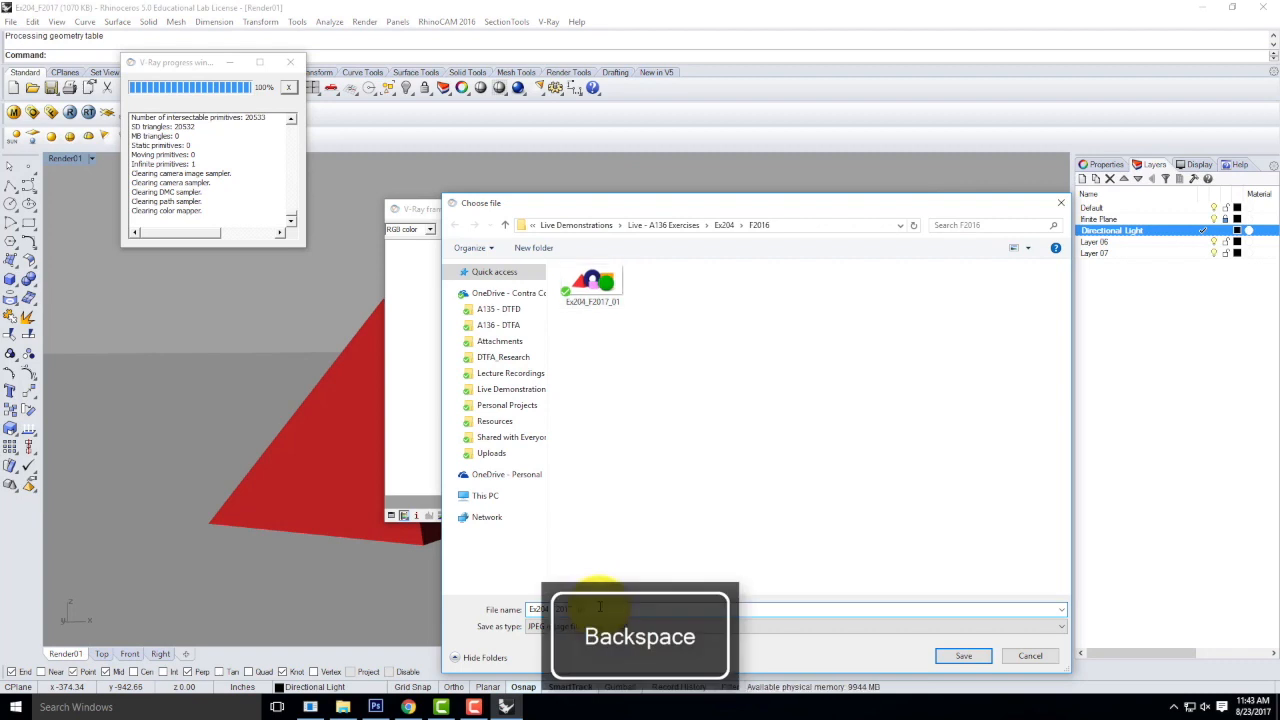
{"action": "left_click", "coordinate": [965, 656]}
{"action": "left_click", "coordinate": [915, 208]}
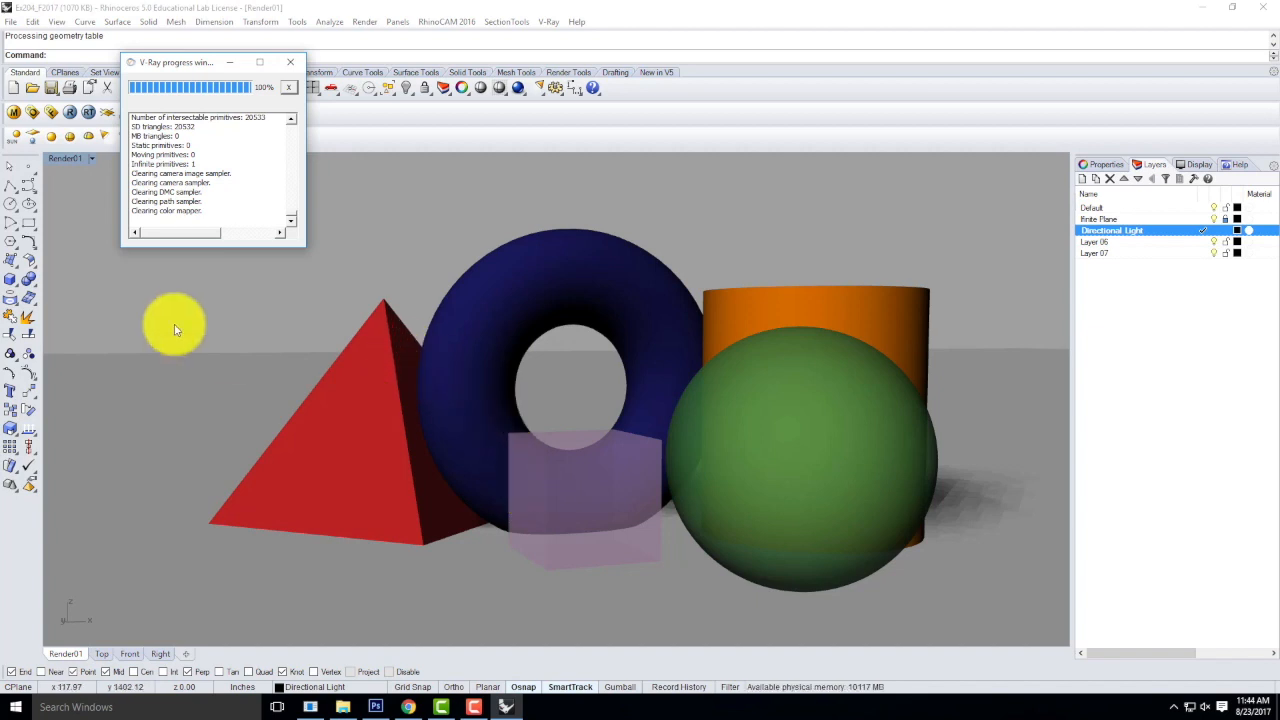
Reopen the V-Ray material editor clear of the toolbars, then select the Green material and refresh its preview.
{"action": "left_click", "coordinate": [16, 112]}
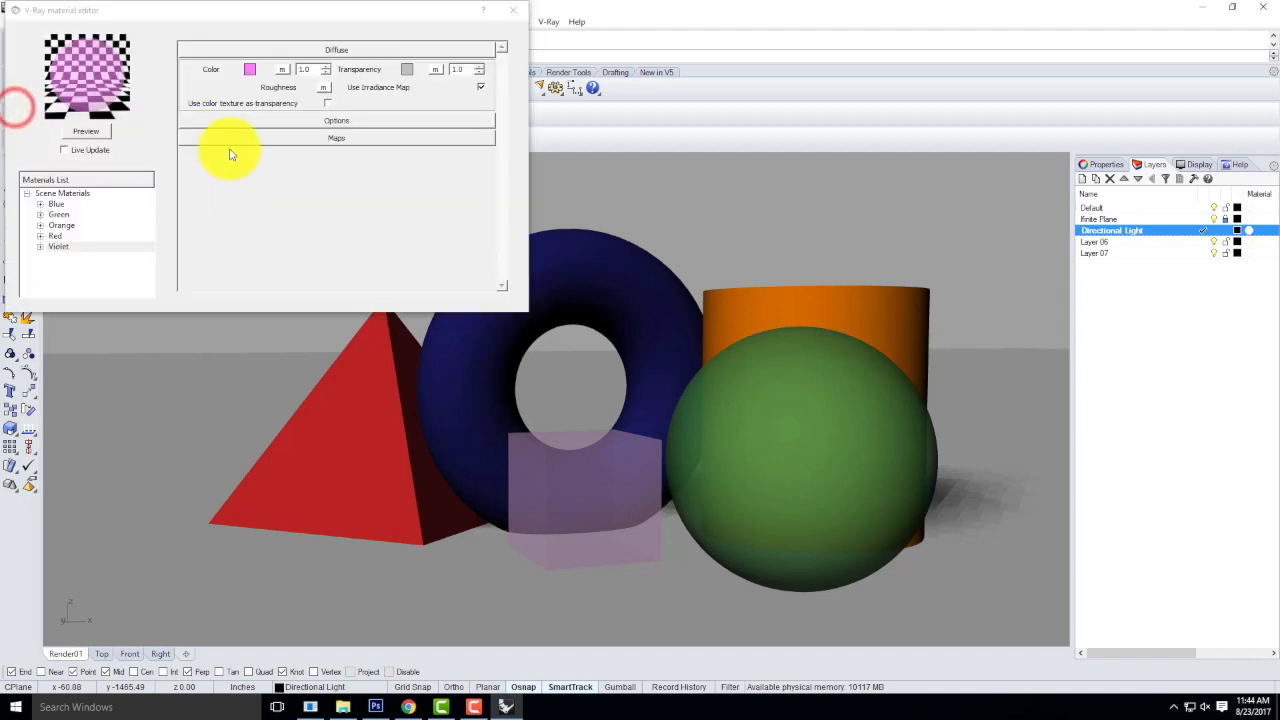
{"action": "left_click", "coordinate": [142, 12]}
{"action": "left_click_drag", "start_coordinate": [142, 12], "coordinate": [231, 131]}
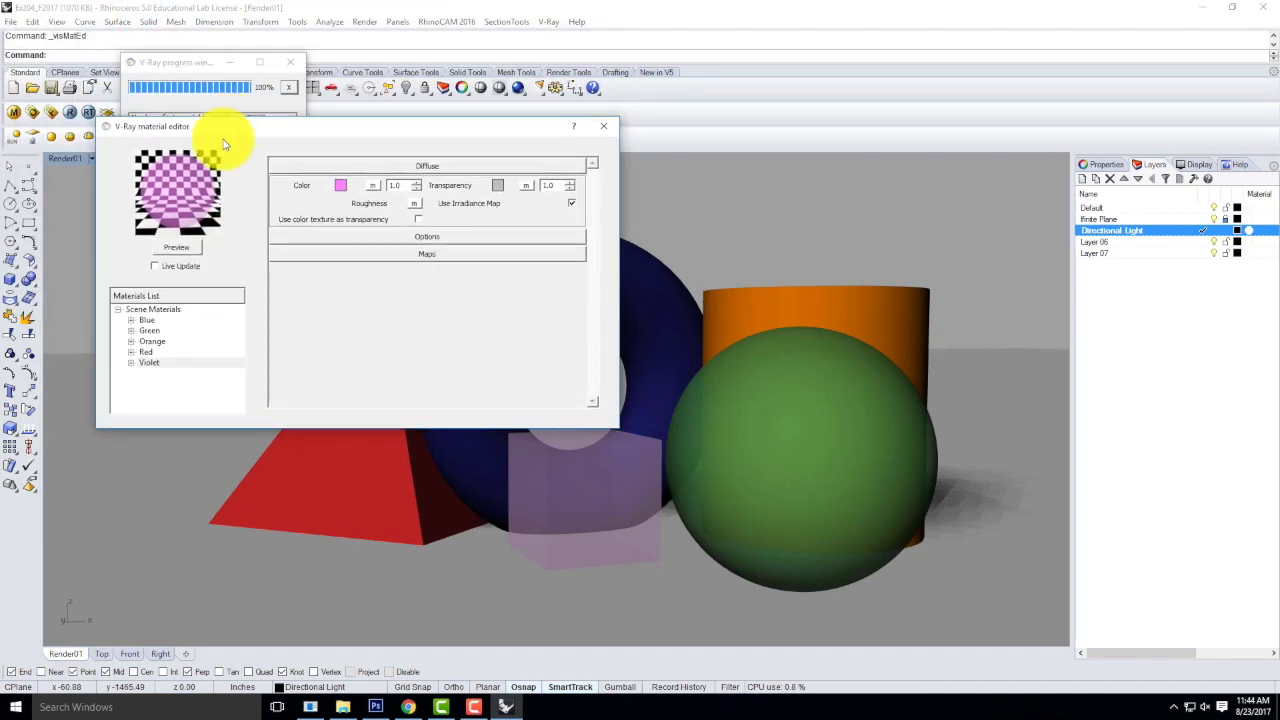
{"action": "left_click", "coordinate": [155, 330]}
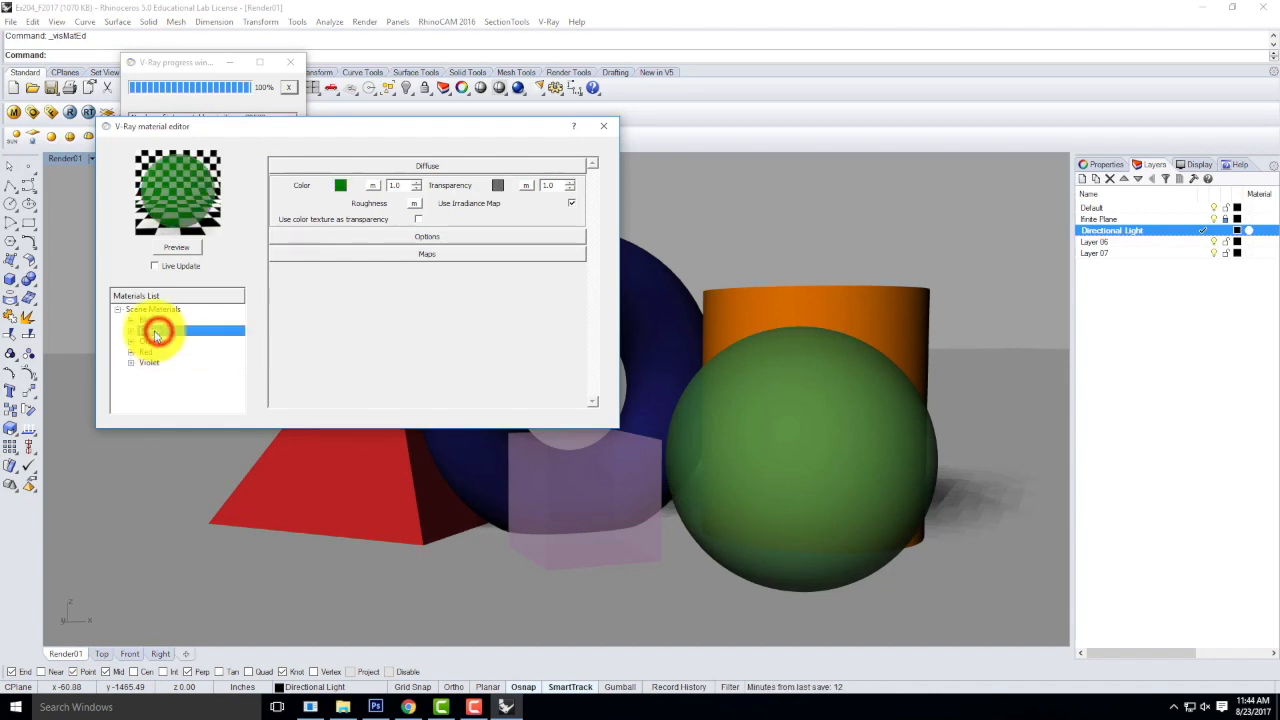
{"action": "left_click", "coordinate": [184, 249]}
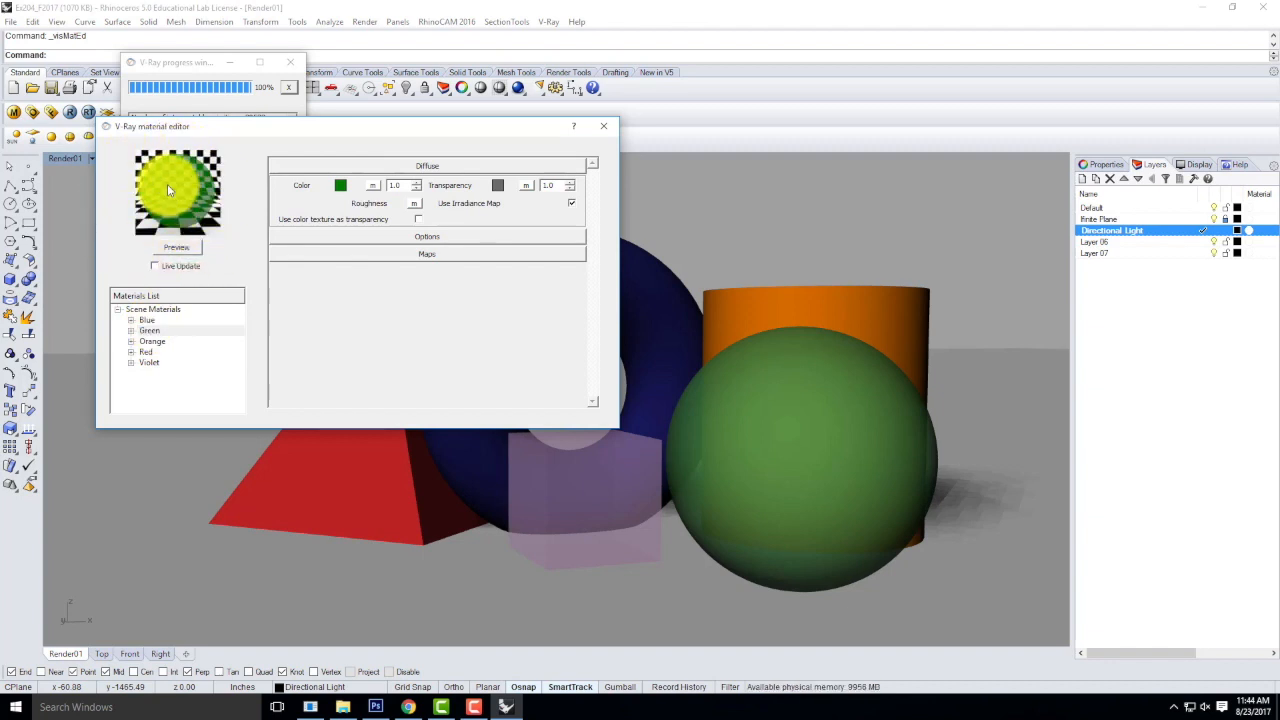
Add a Reflection layer to the Green material, collapse the layer's settings, and update the material preview.
{"action": "right_click", "coordinate": [149, 331]}
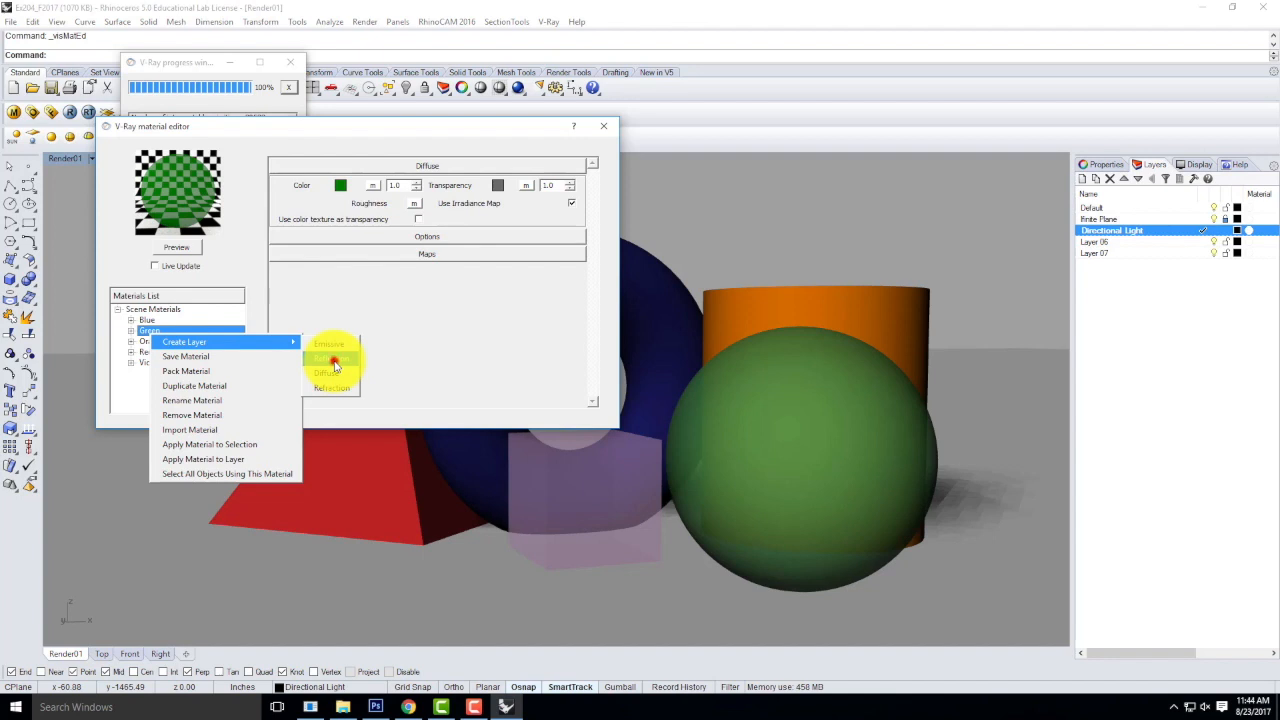
{"action": "left_click", "coordinate": [334, 362]}
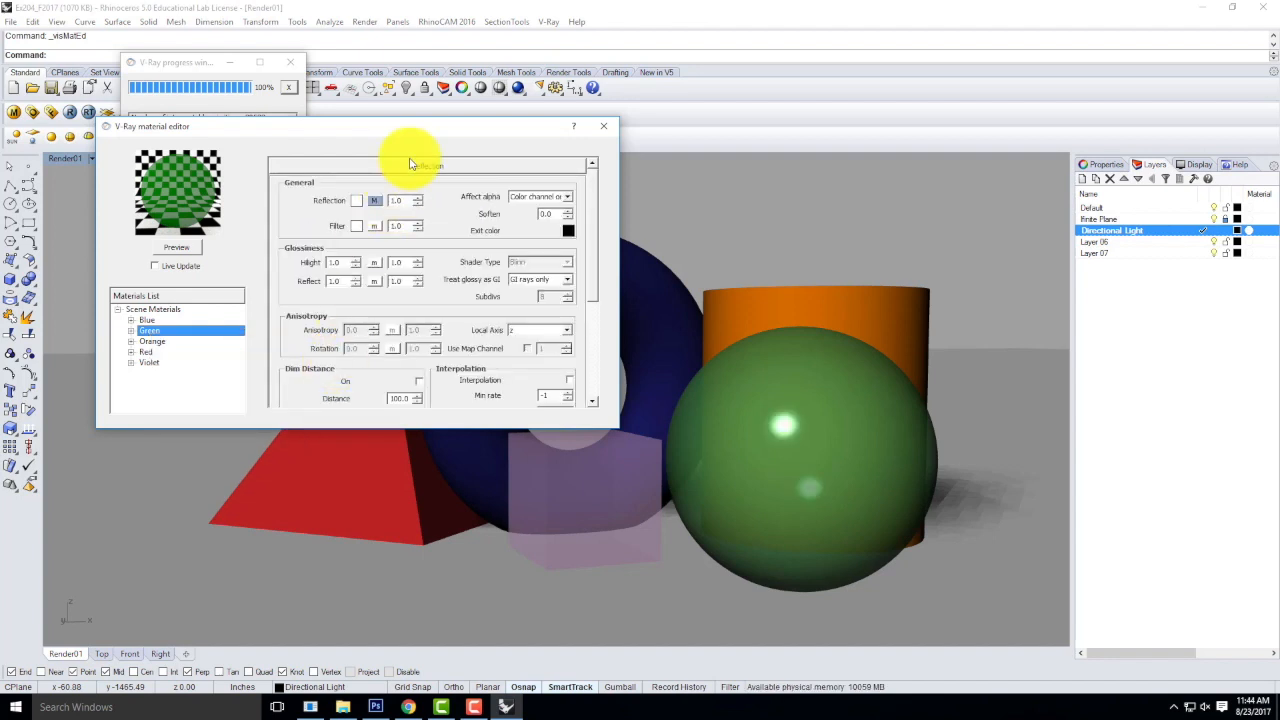
{"action": "left_click", "coordinate": [411, 168]}
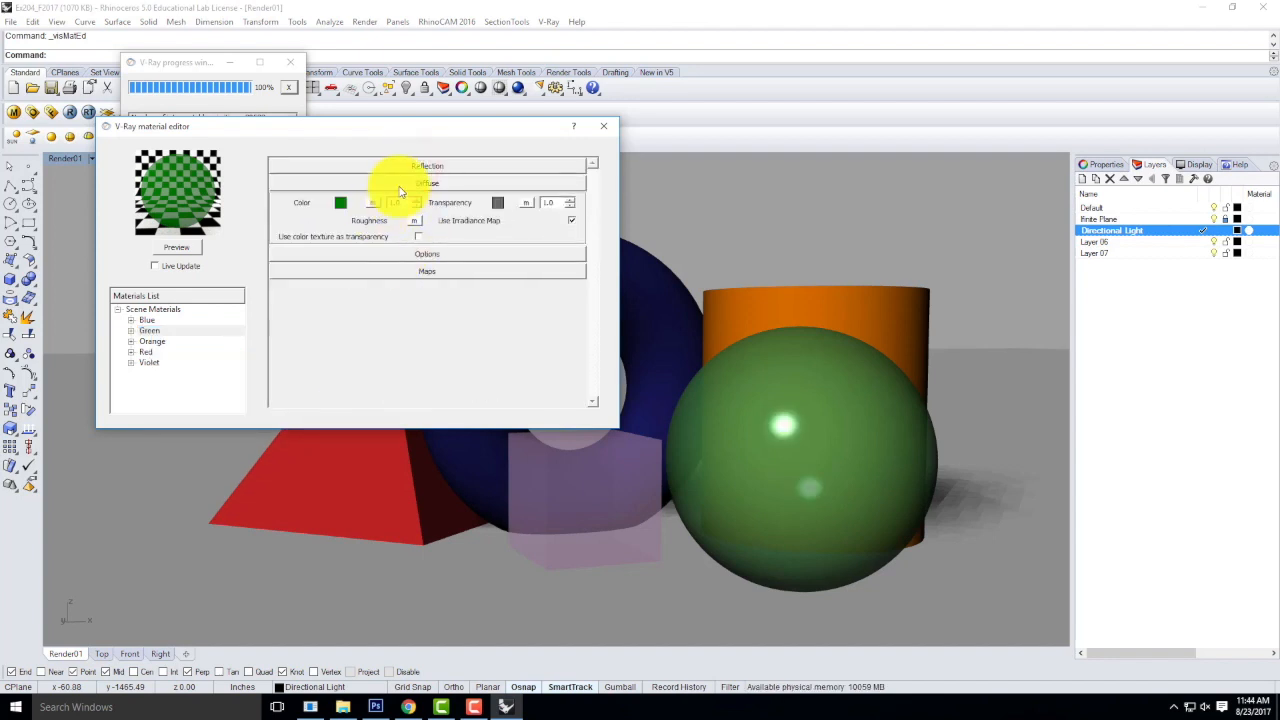
{"action": "left_click", "coordinate": [401, 183]}
{"action": "left_click", "coordinate": [400, 178]}
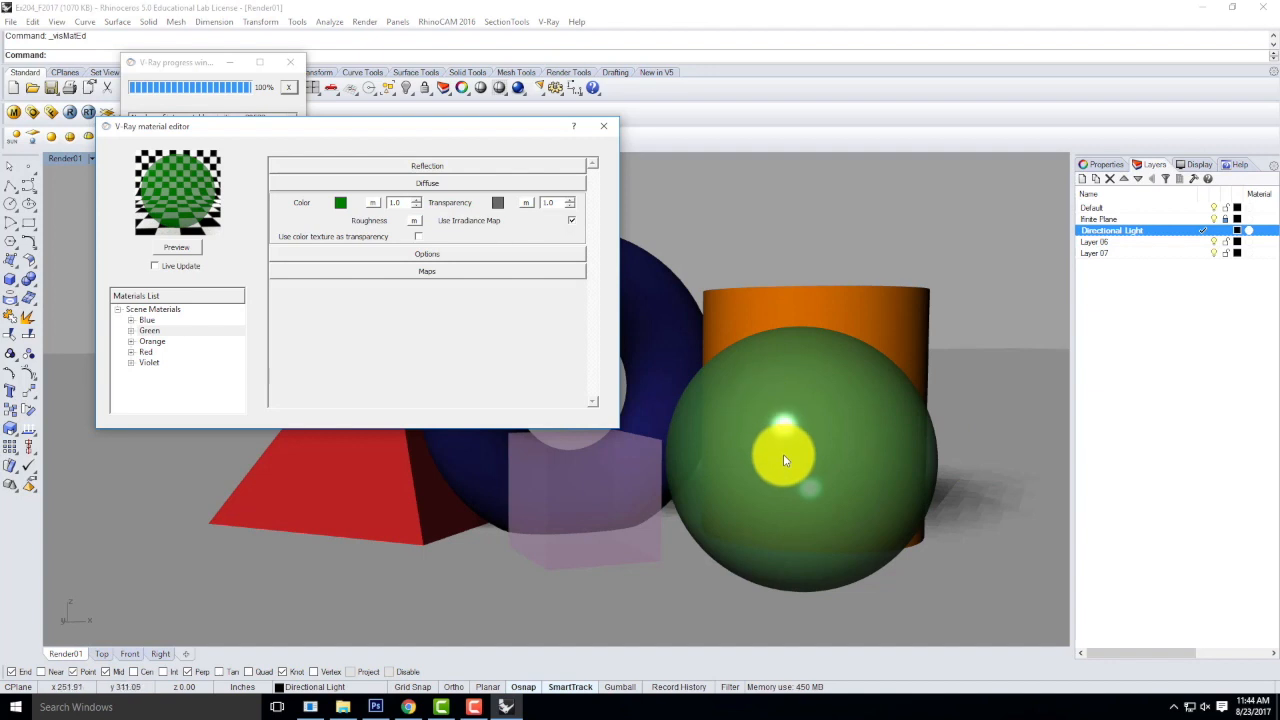
{"action": "left_click", "coordinate": [175, 248]}
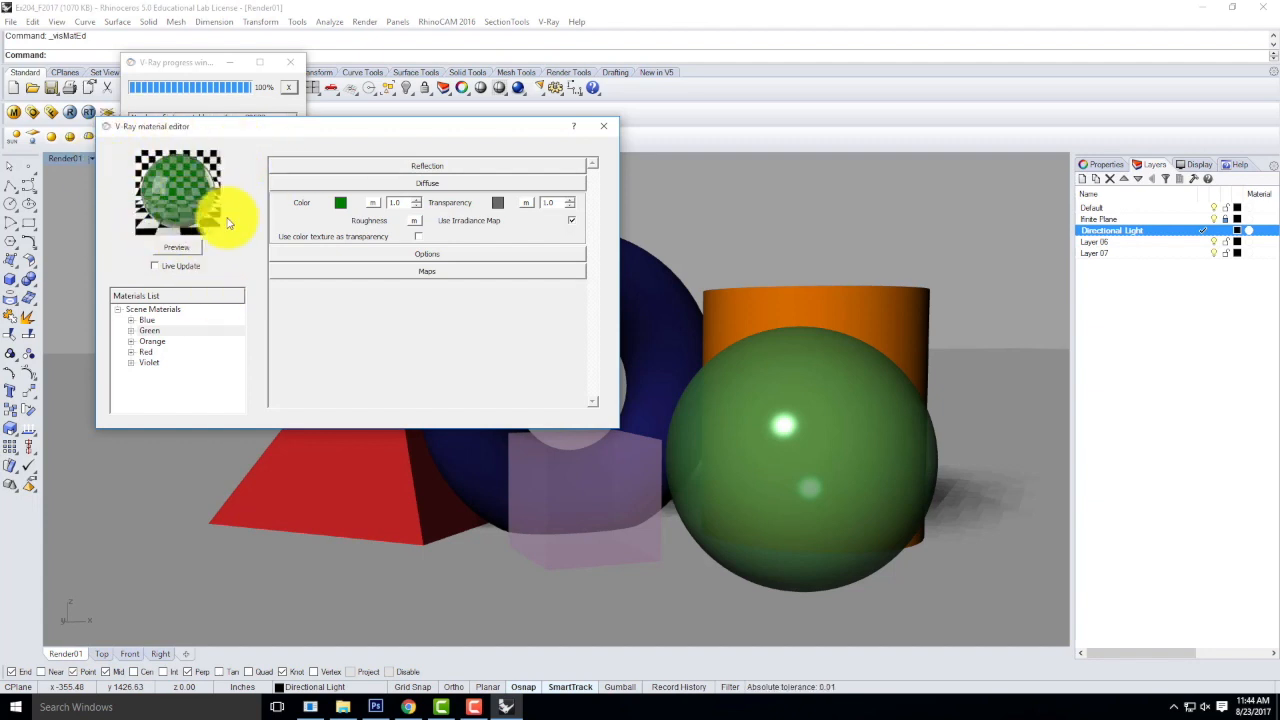
{"action": "right_click", "coordinate": [151, 334]}
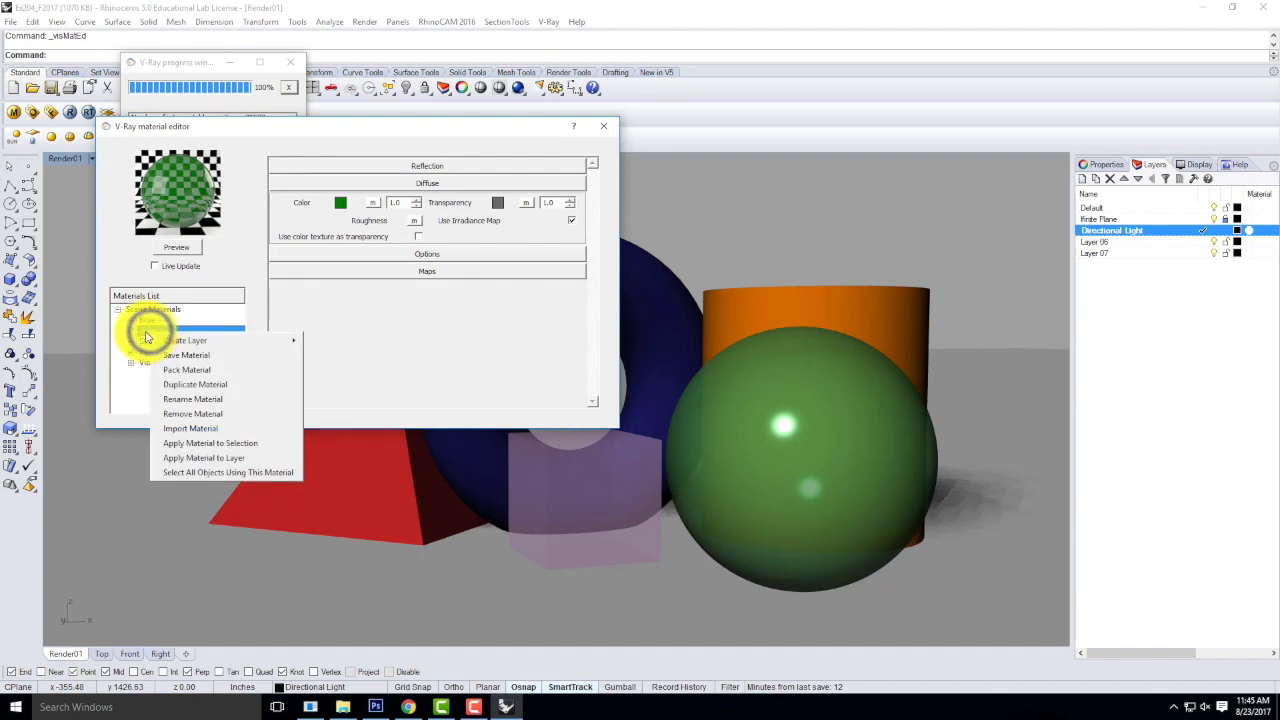
{"action": "mouse_move", "coordinate": [228, 340]}
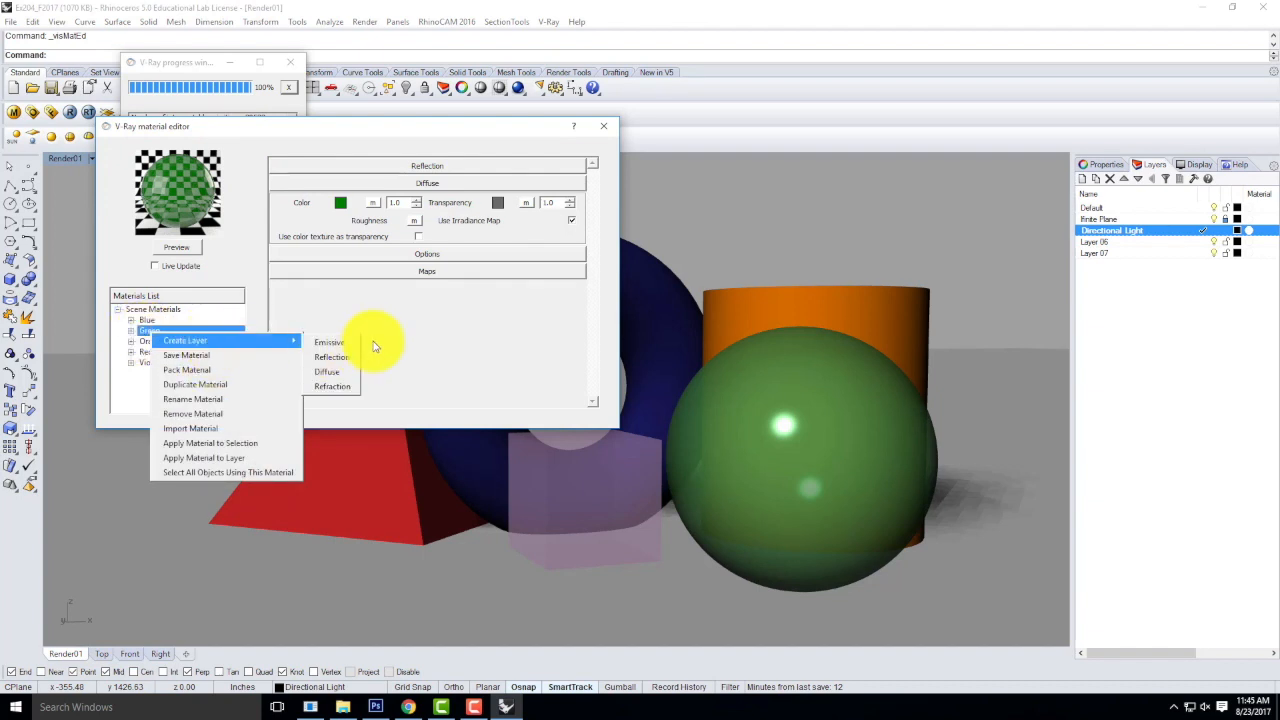
{"action": "left_click", "coordinate": [465, 320]}
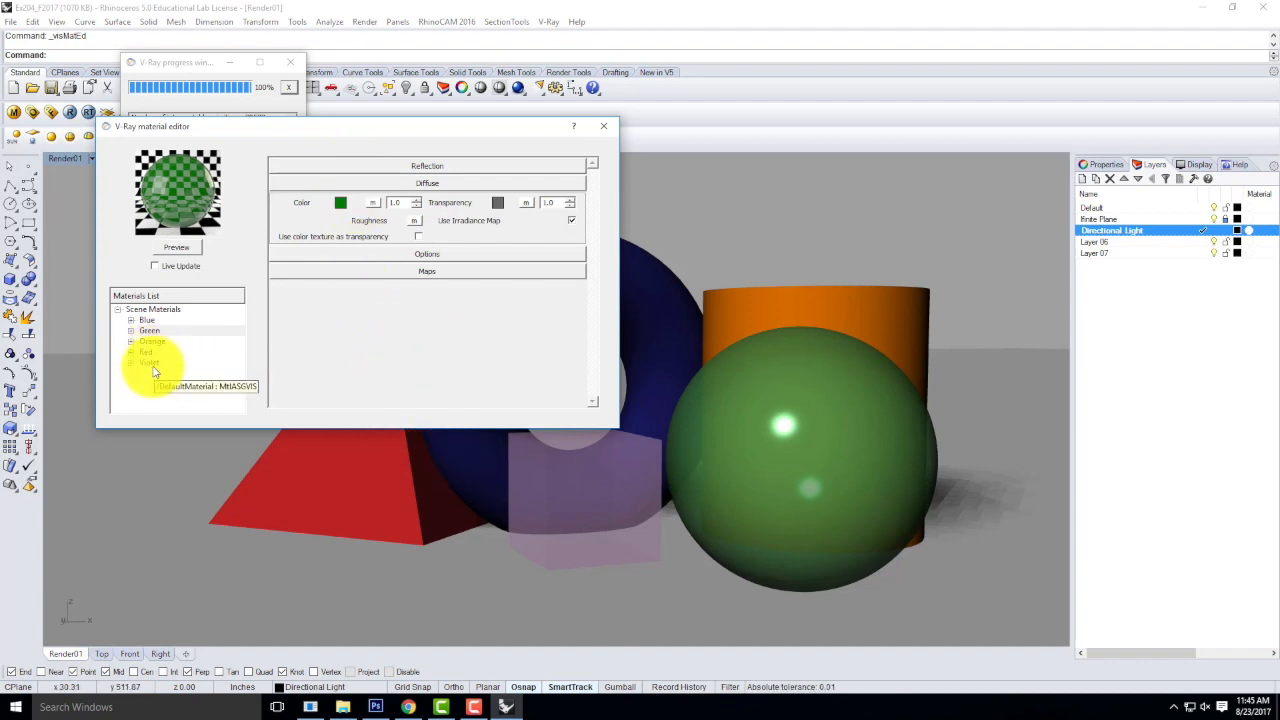
Add a Reflection layer to the Blue material and update its preview.
{"action": "left_click", "coordinate": [148, 320]}
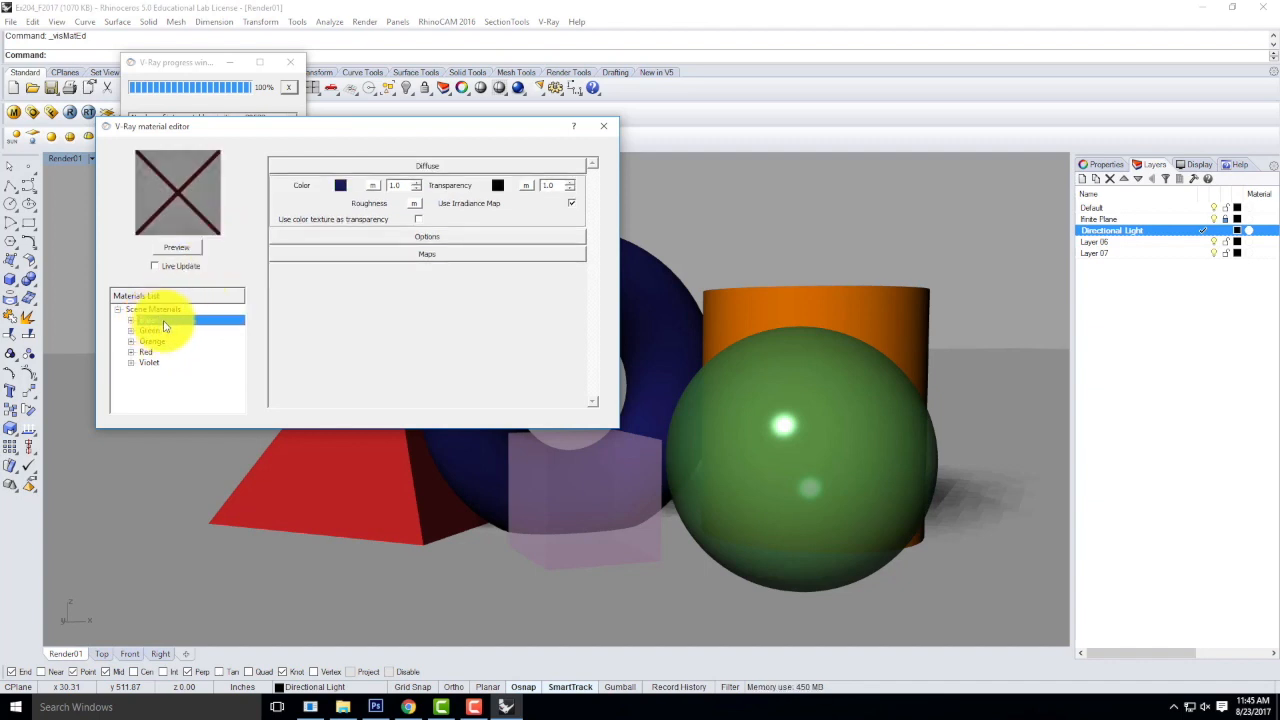
{"action": "right_click", "coordinate": [164, 324]}
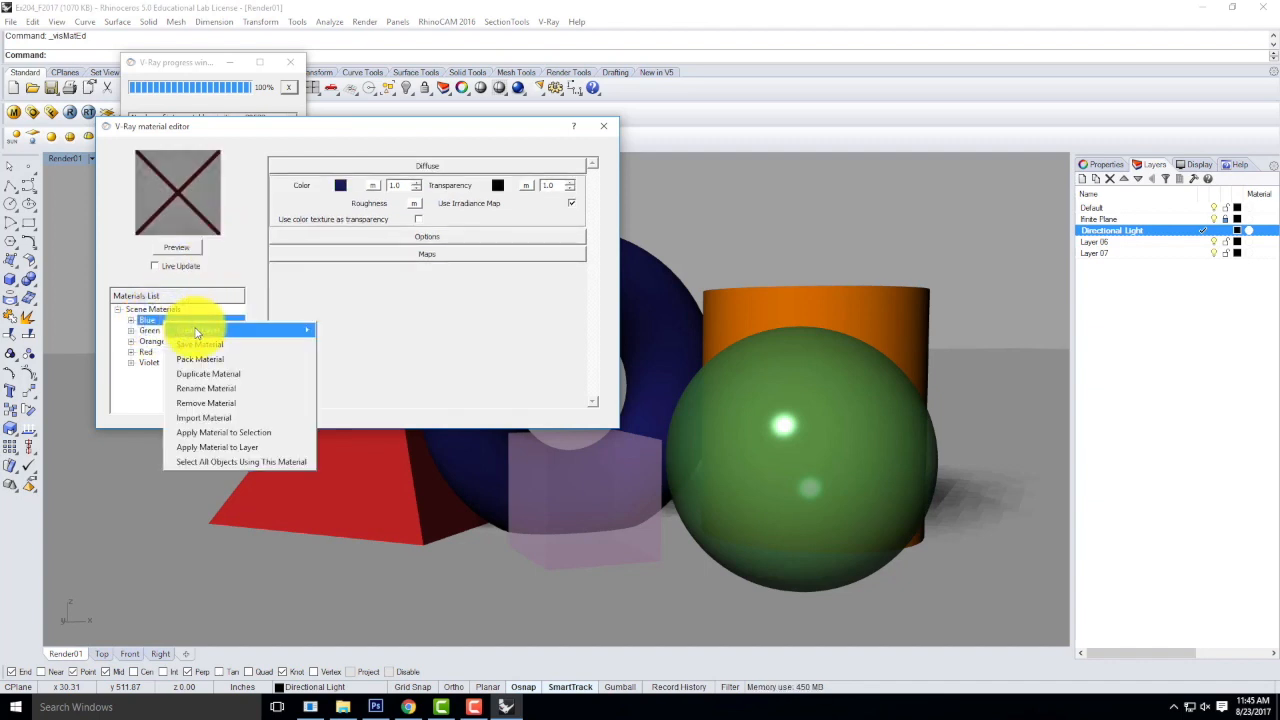
{"action": "mouse_move", "coordinate": [292, 332]}
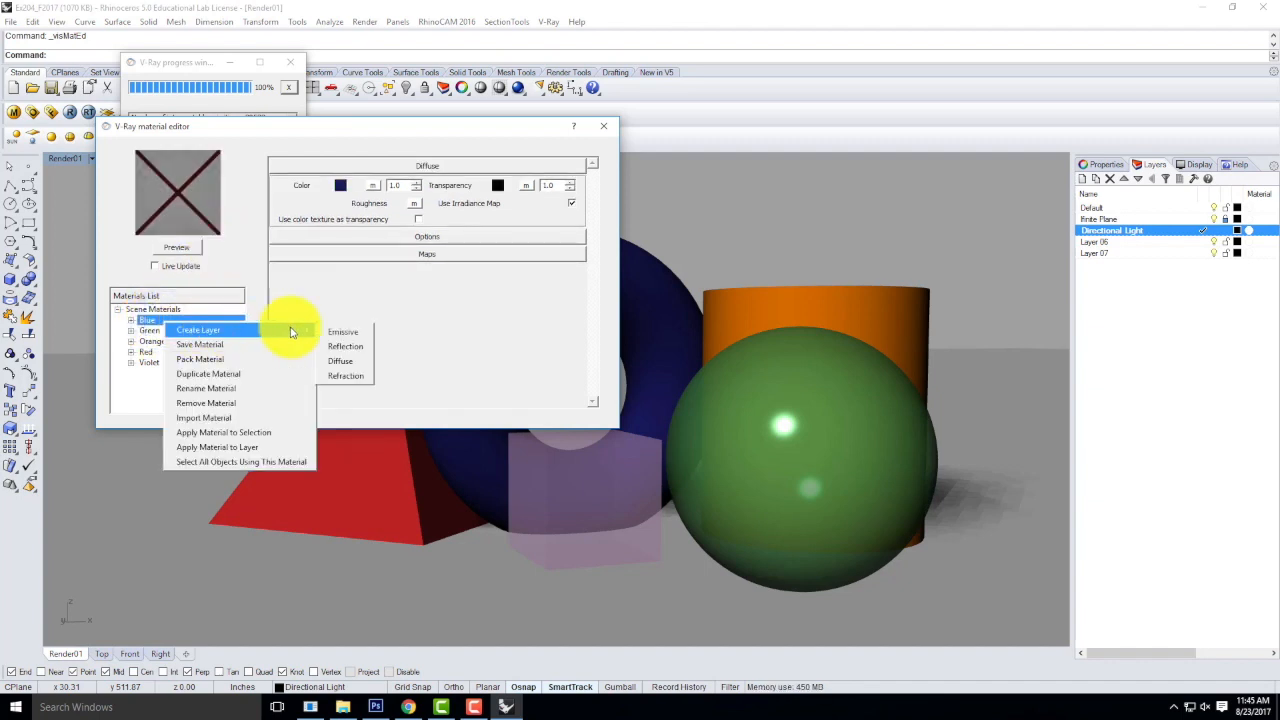
{"action": "left_click", "coordinate": [350, 346]}
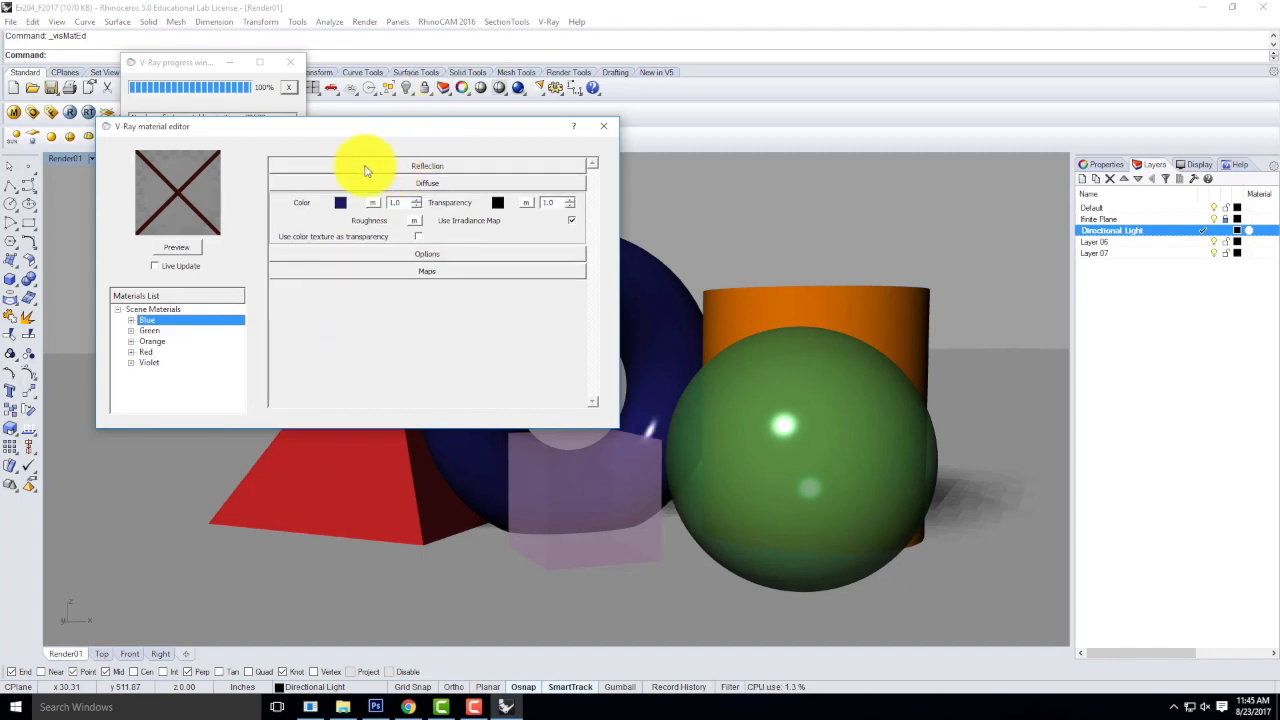
{"action": "left_click", "coordinate": [176, 247]}
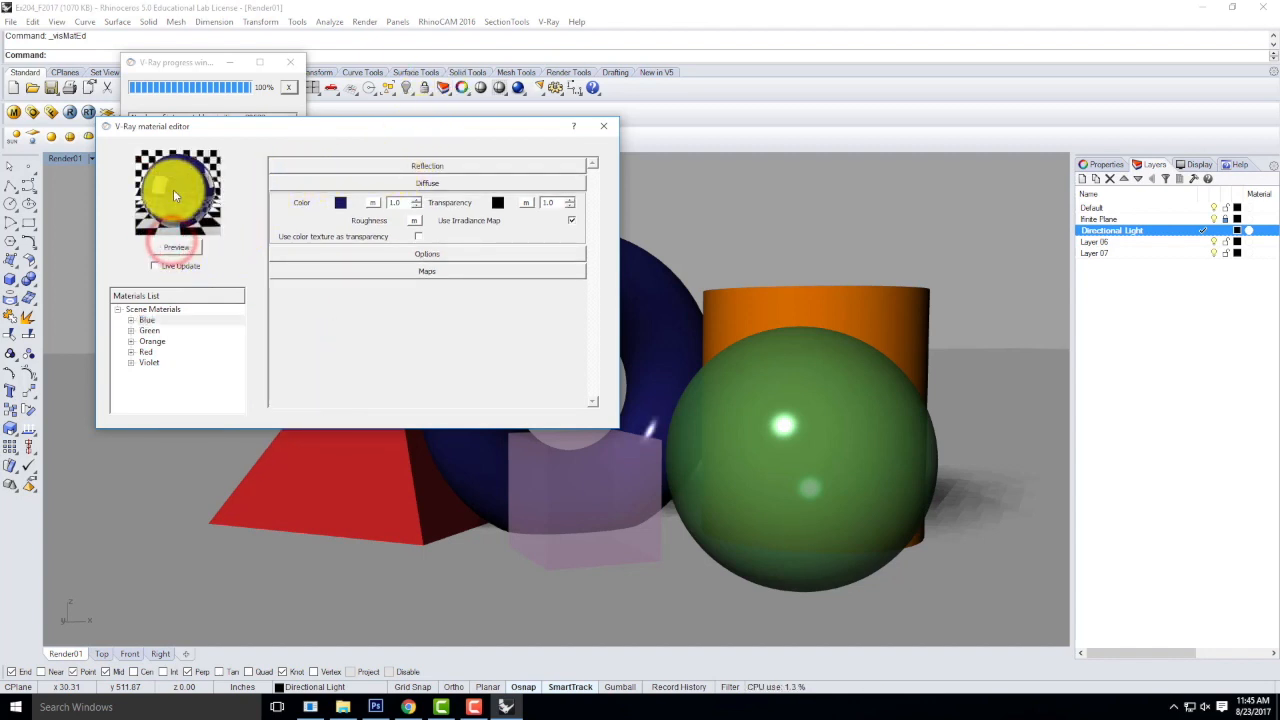
Expand the Blue material's Reflection settings, change the IOR of its Fresnel reflection texture, and refresh the material preview.
{"action": "left_click", "coordinate": [403, 166]}
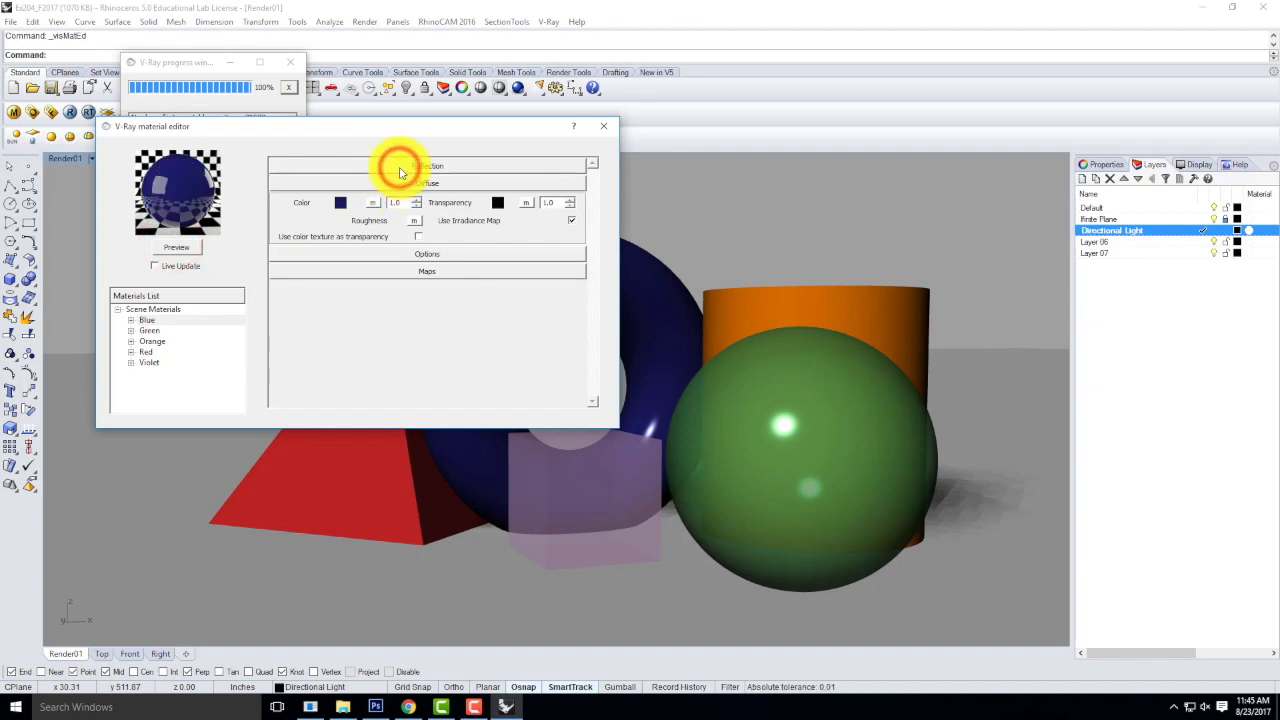
{"action": "left_click", "coordinate": [425, 167]}
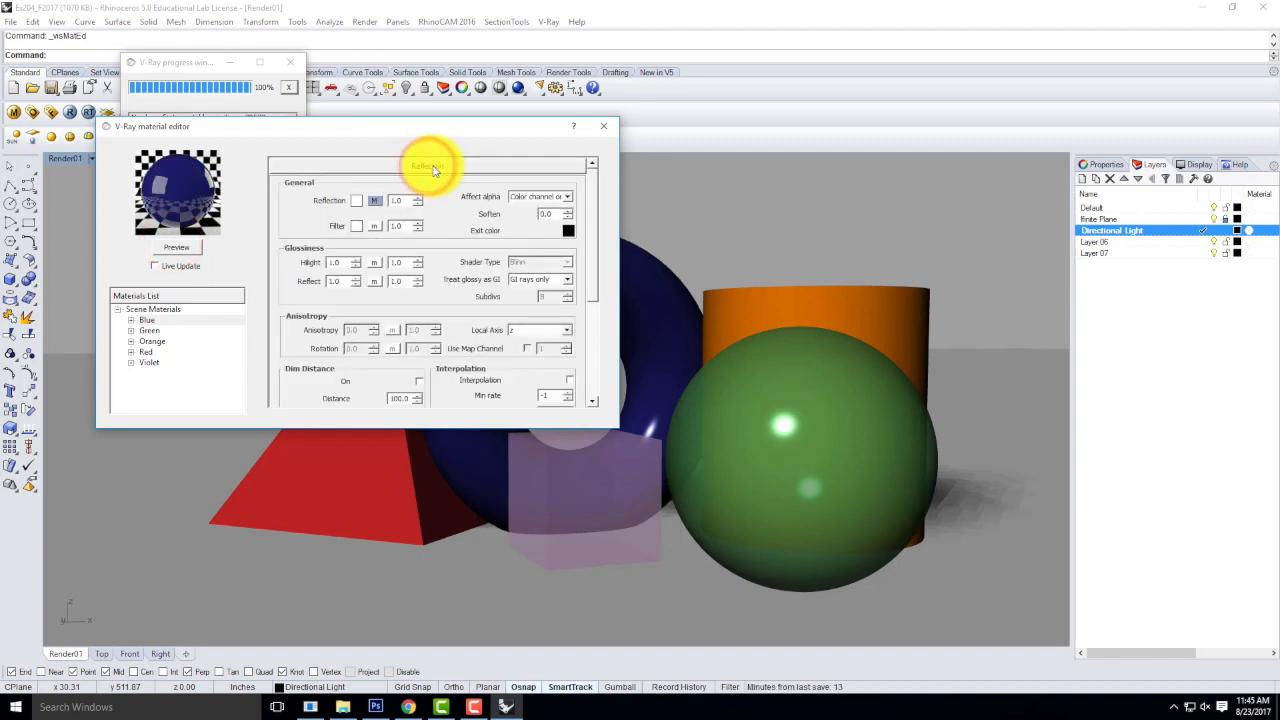
{"action": "left_click", "coordinate": [432, 167]}
{"action": "left_click", "coordinate": [424, 167]}
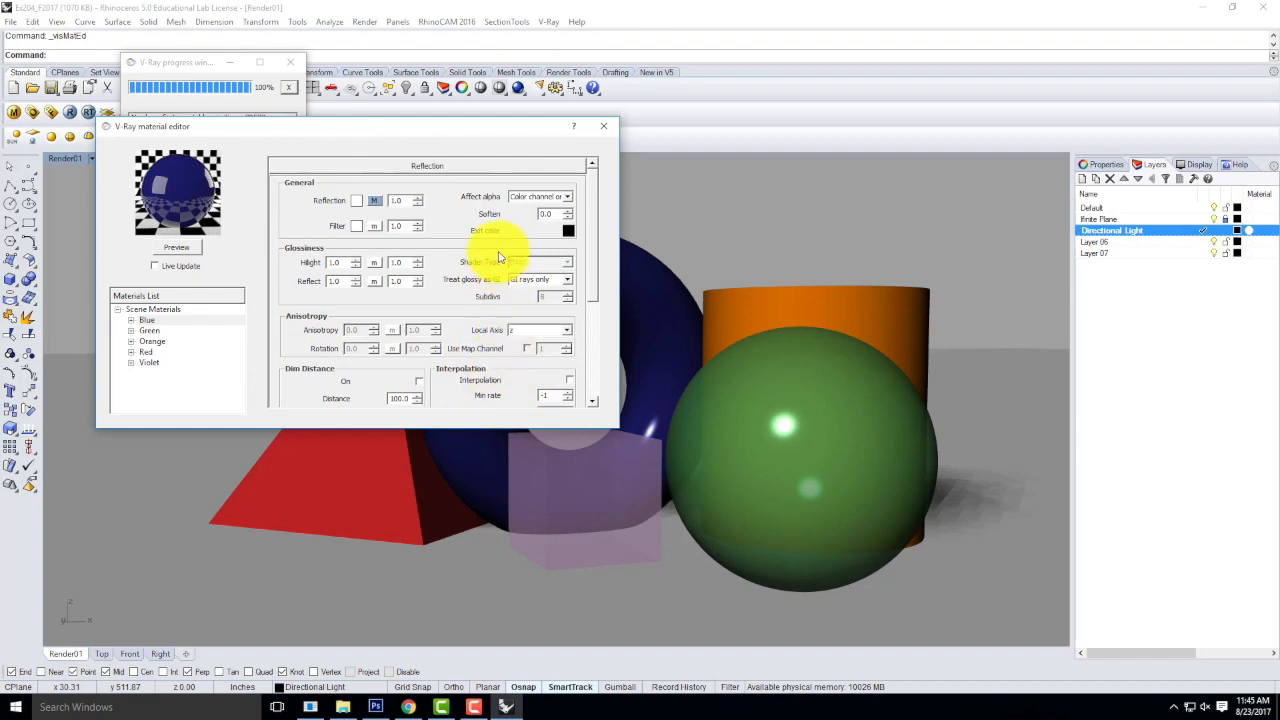
{"action": "left_click", "coordinate": [376, 202]}
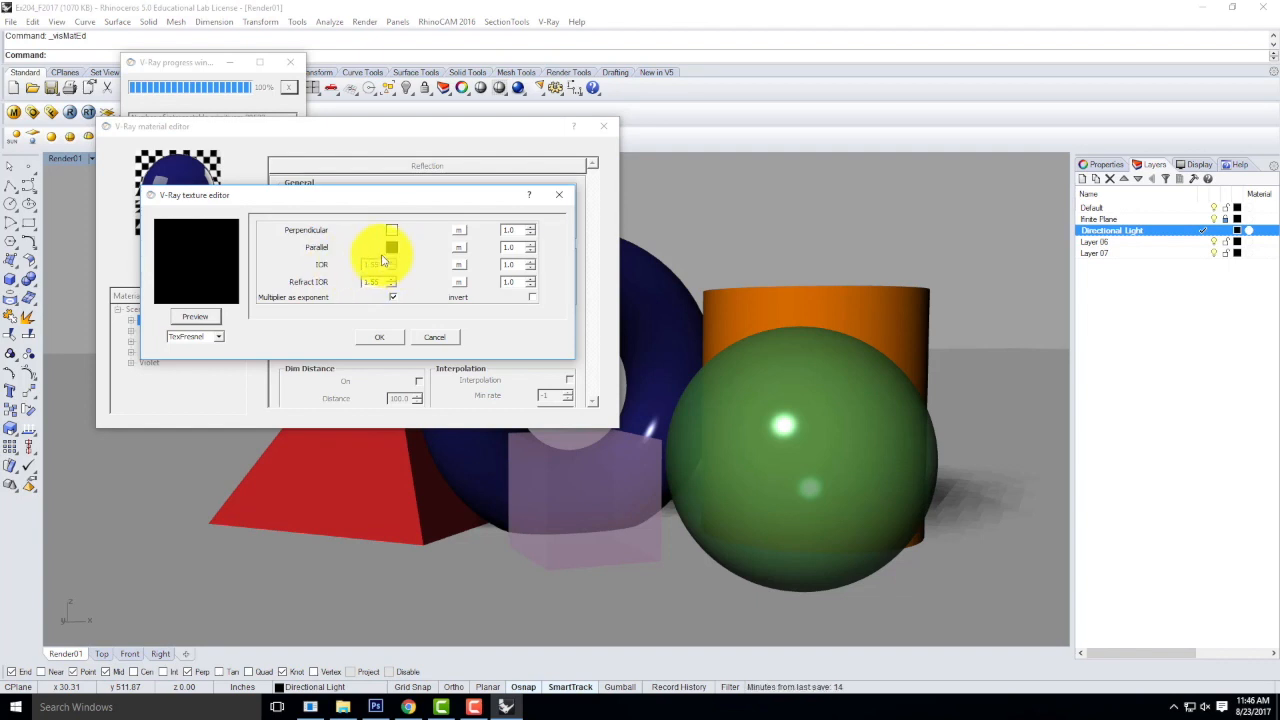
{"action": "double_click", "coordinate": [378, 264]}
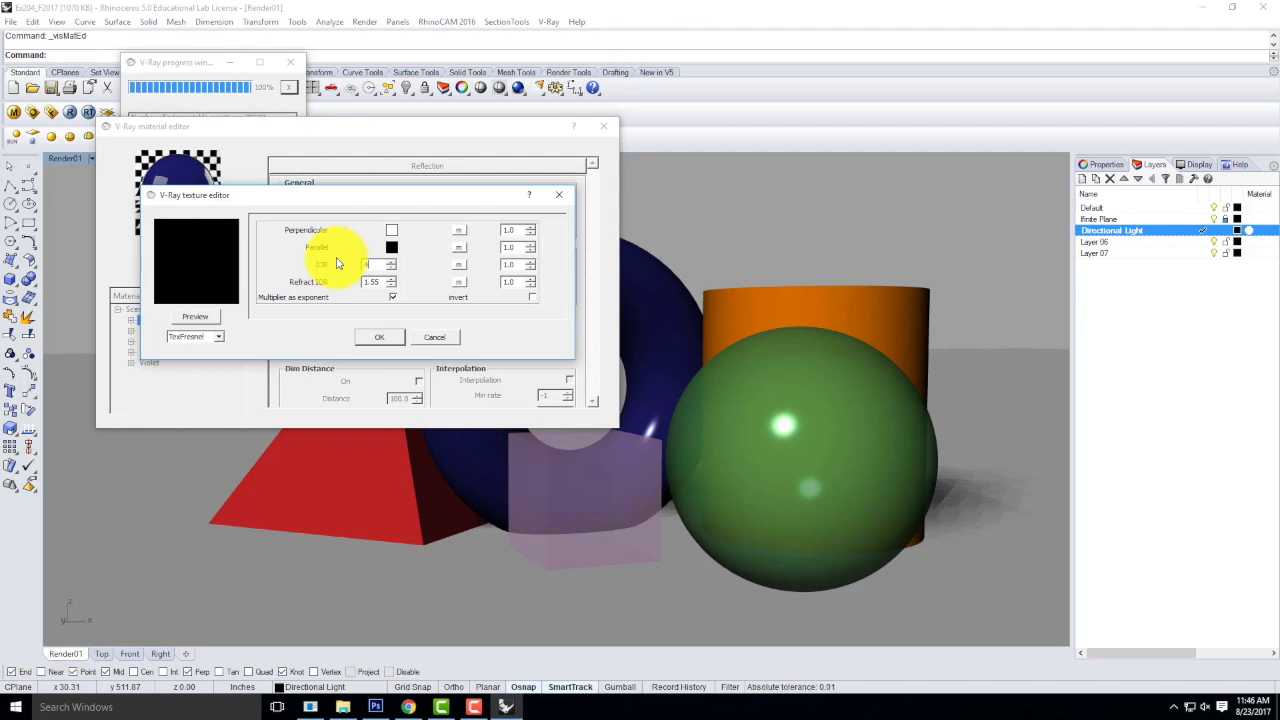
{"action": "left_click", "coordinate": [379, 340]}
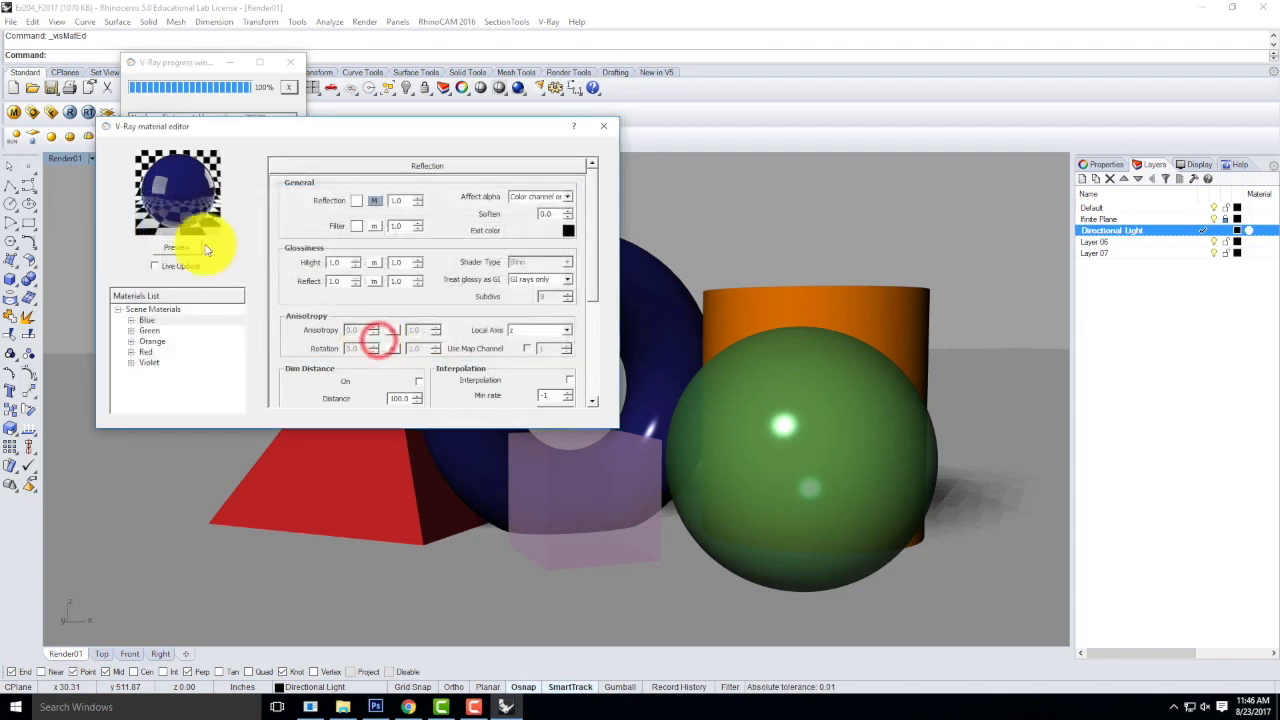
{"action": "left_click", "coordinate": [177, 249]}
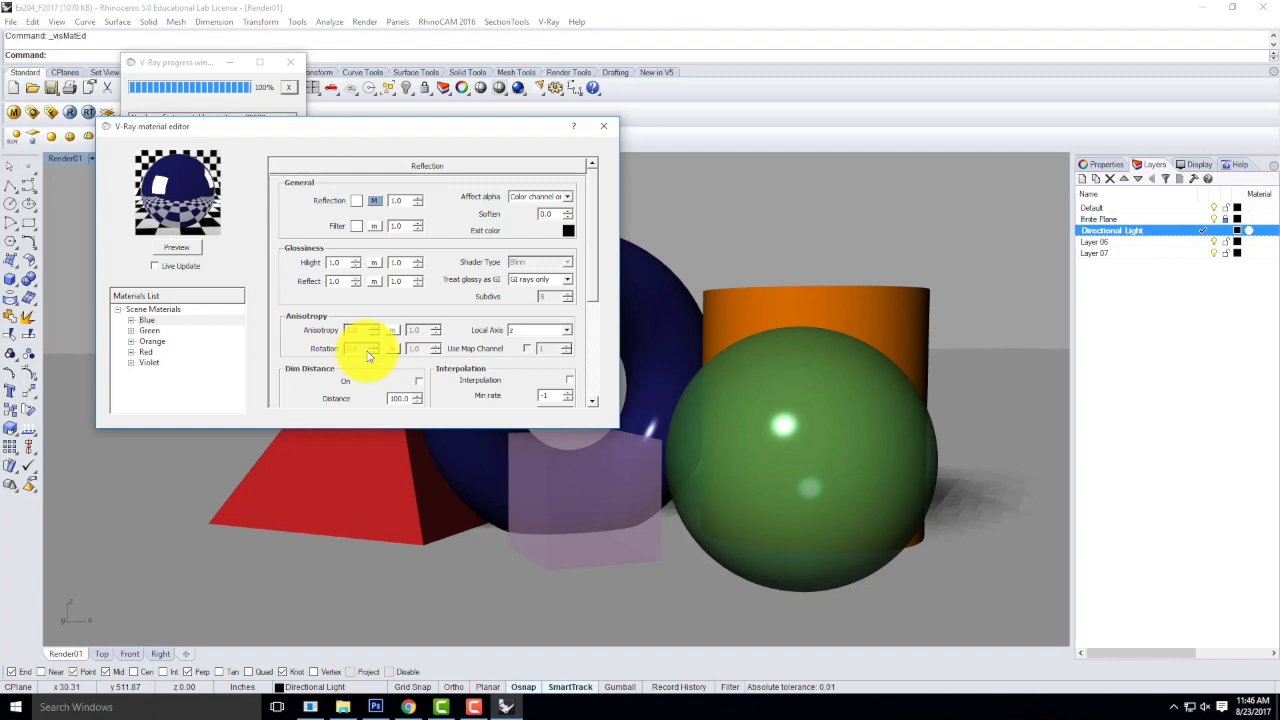
Add a Reflection layer to the Orange material.
{"action": "left_click", "coordinate": [150, 342]}
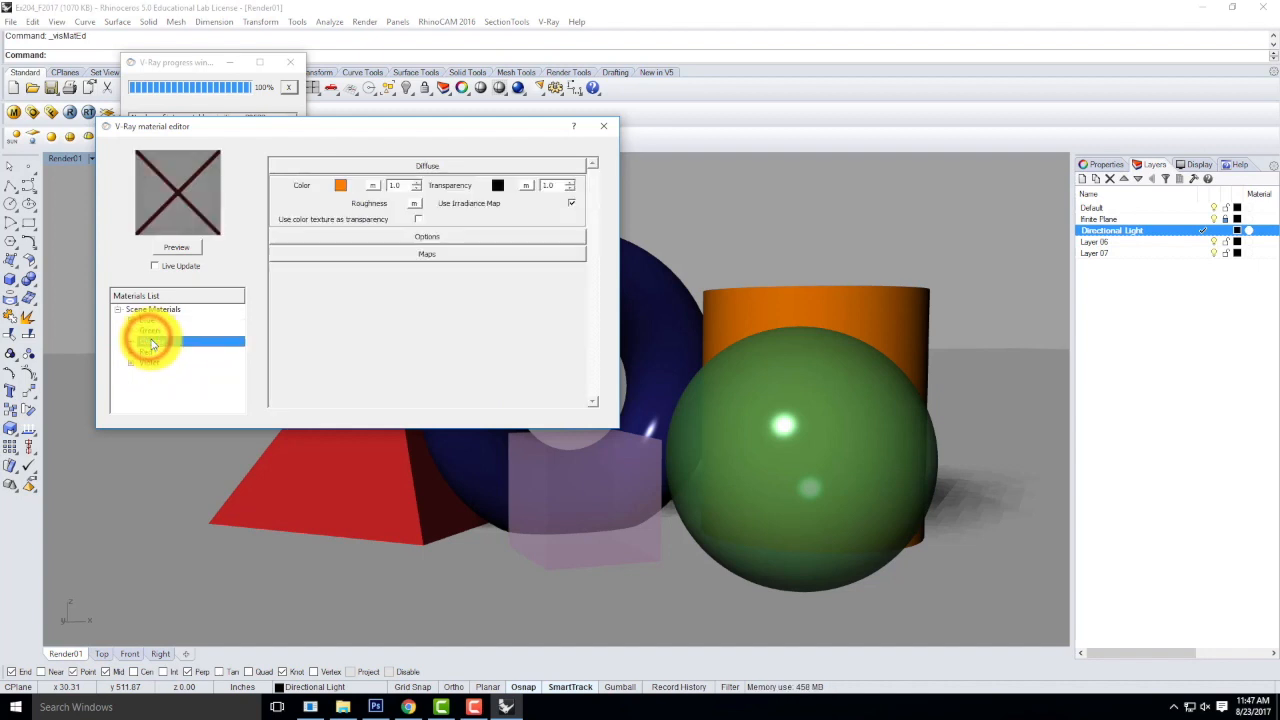
{"action": "right_click", "coordinate": [154, 342]}
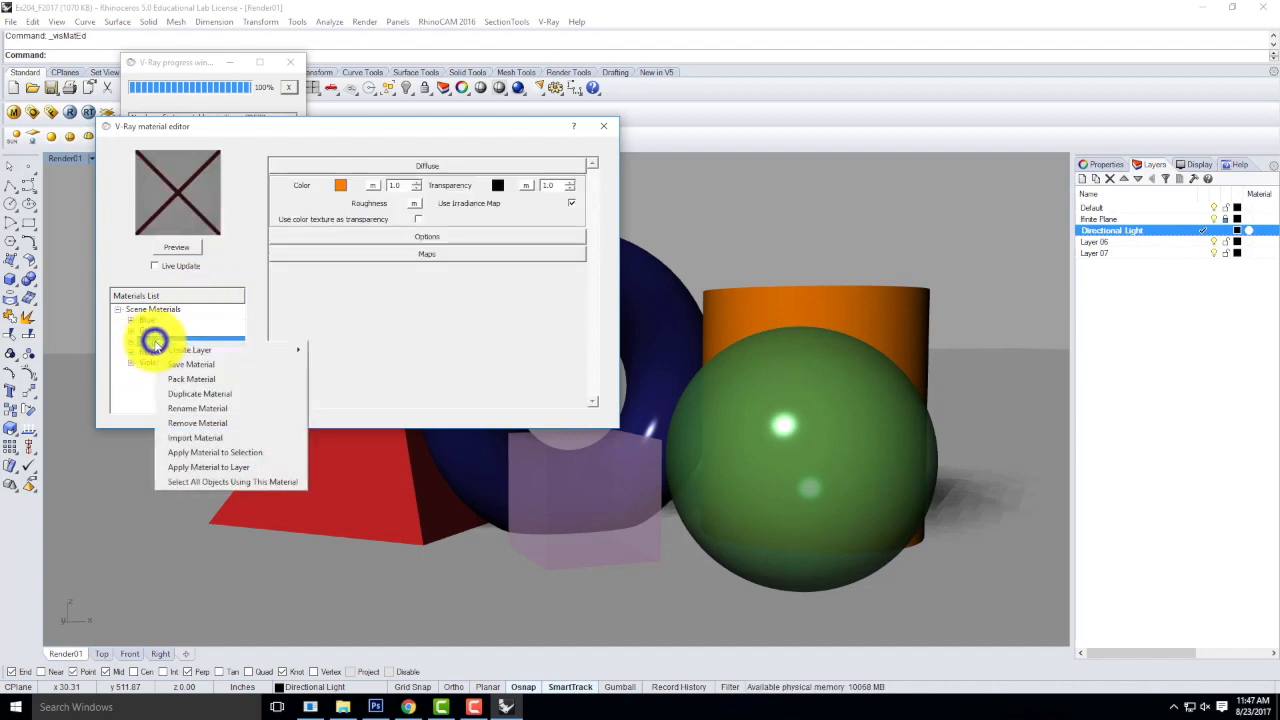
{"action": "mouse_move", "coordinate": [248, 355]}
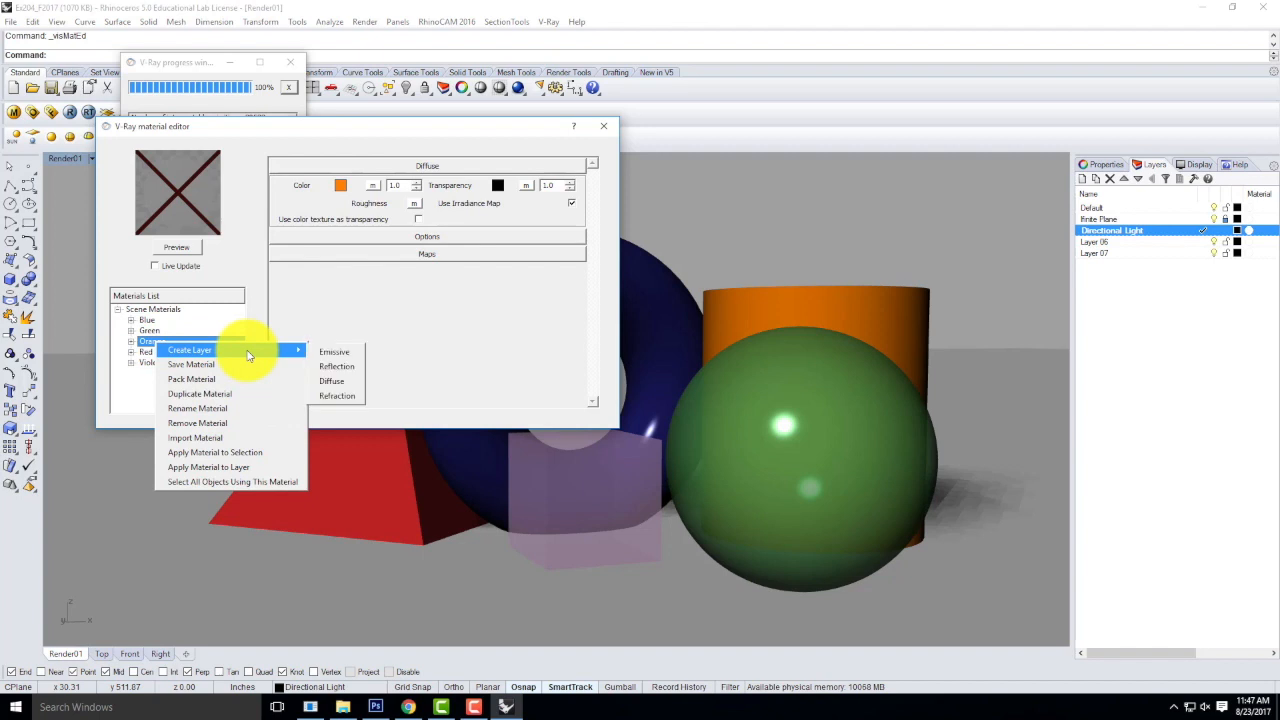
{"action": "left_click", "coordinate": [334, 366]}
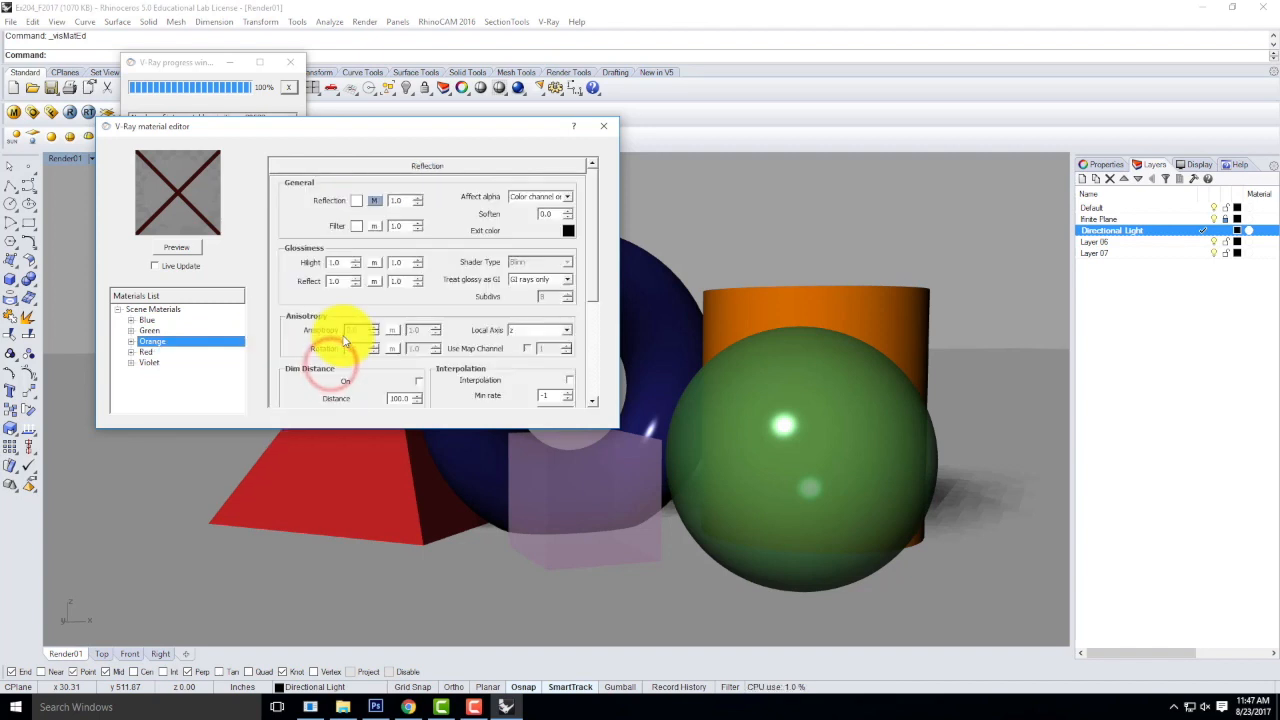
Set the IOR of the Orange material's Fresnel reflection texture to .75 and update the material preview.
{"action": "left_click", "coordinate": [376, 203]}
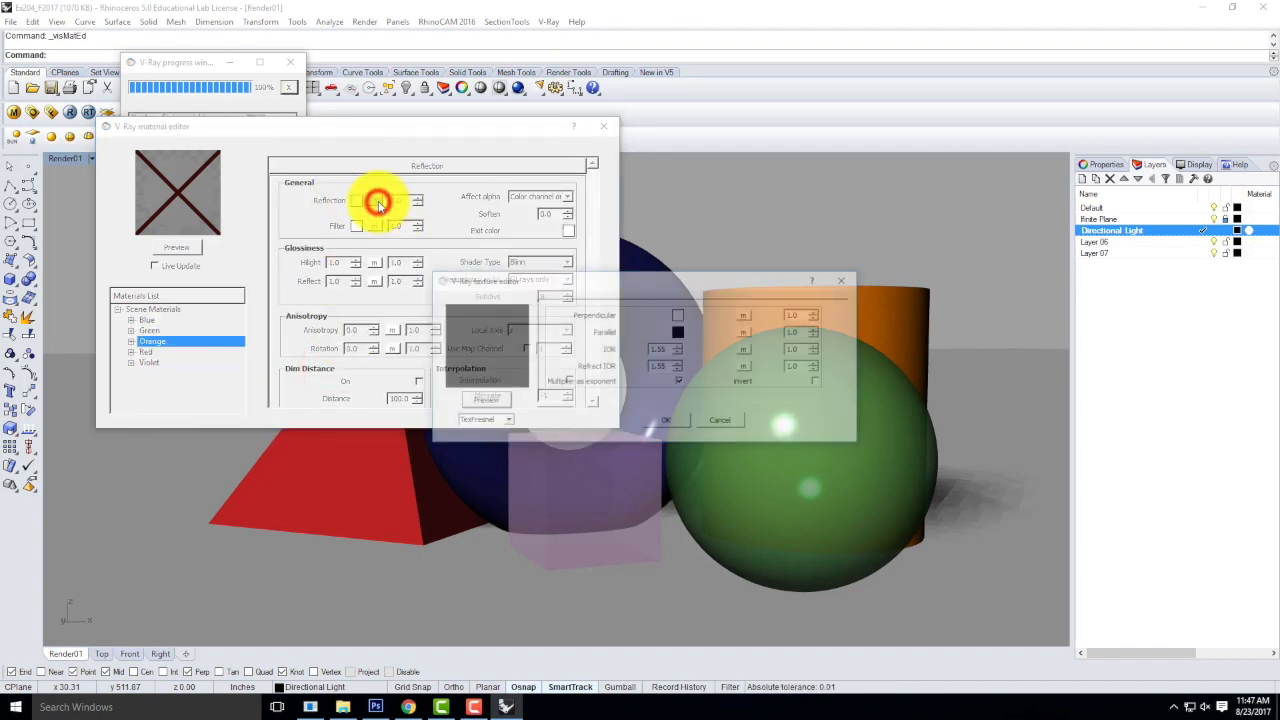
{"action": "double_click", "coordinate": [663, 349]}
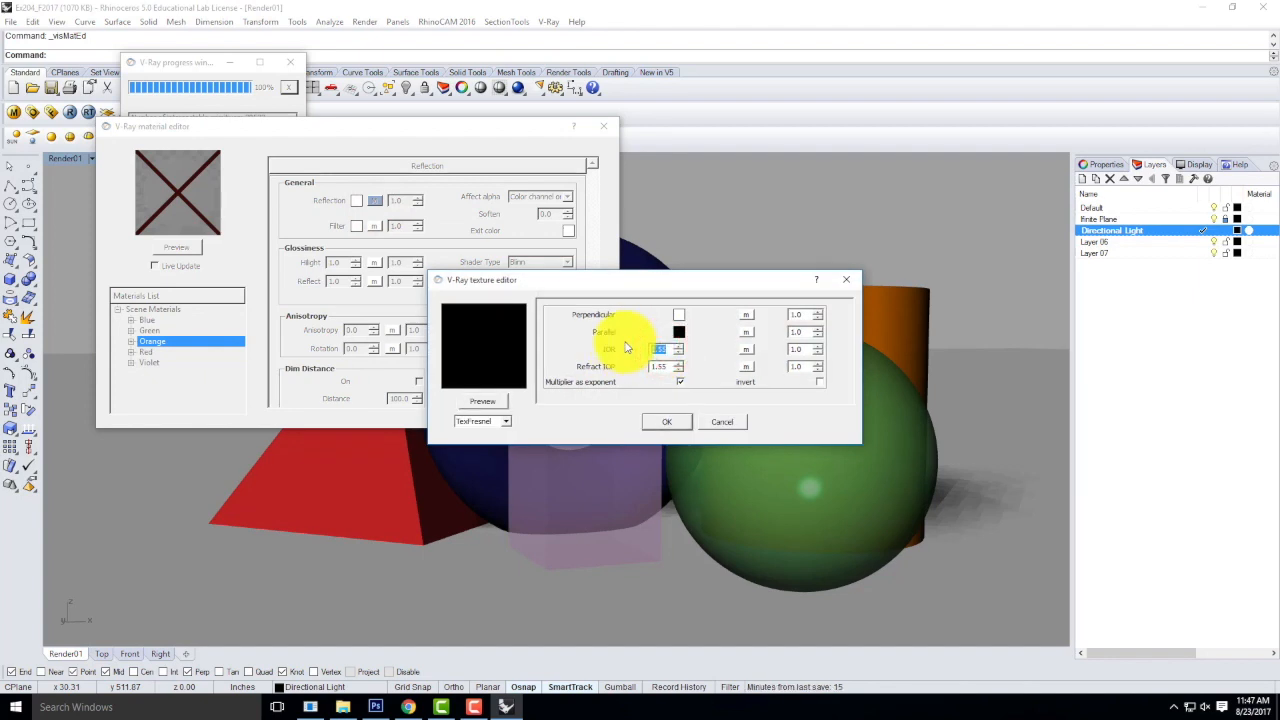
{"action": "type", "text": "75"}
{"action": "left_click", "coordinate": [667, 421]}
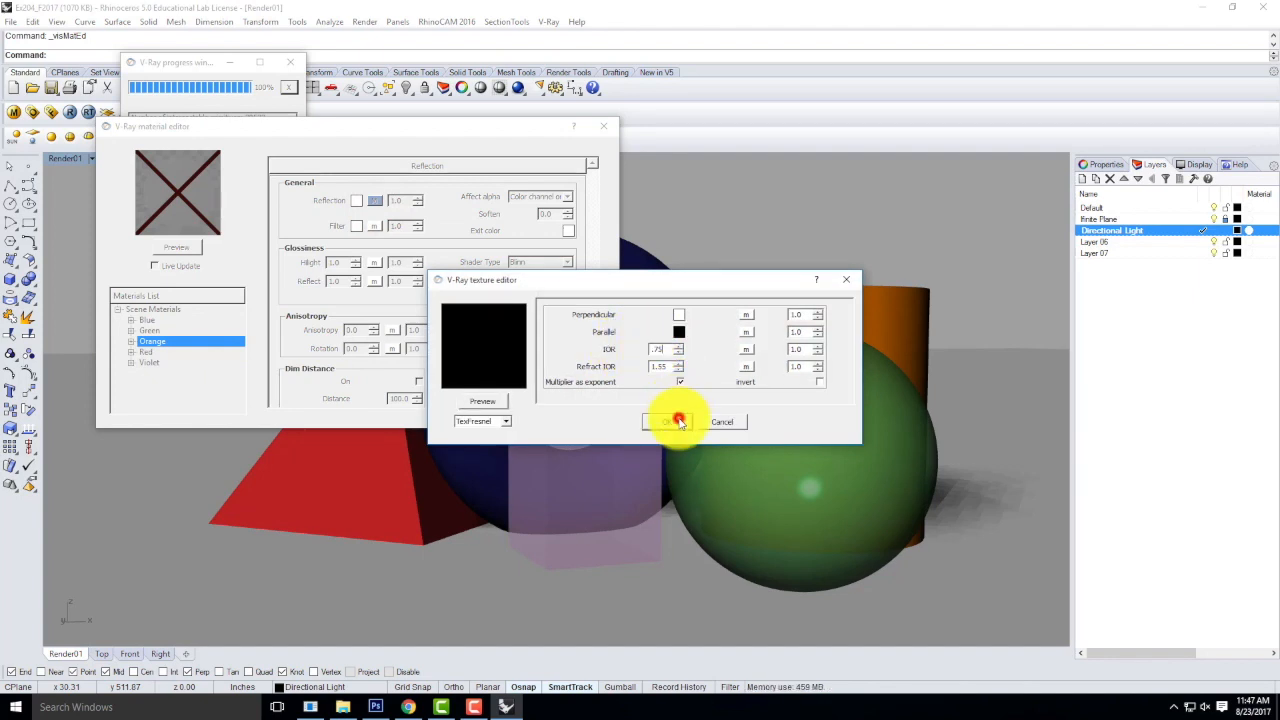
{"action": "left_click", "coordinate": [183, 248]}
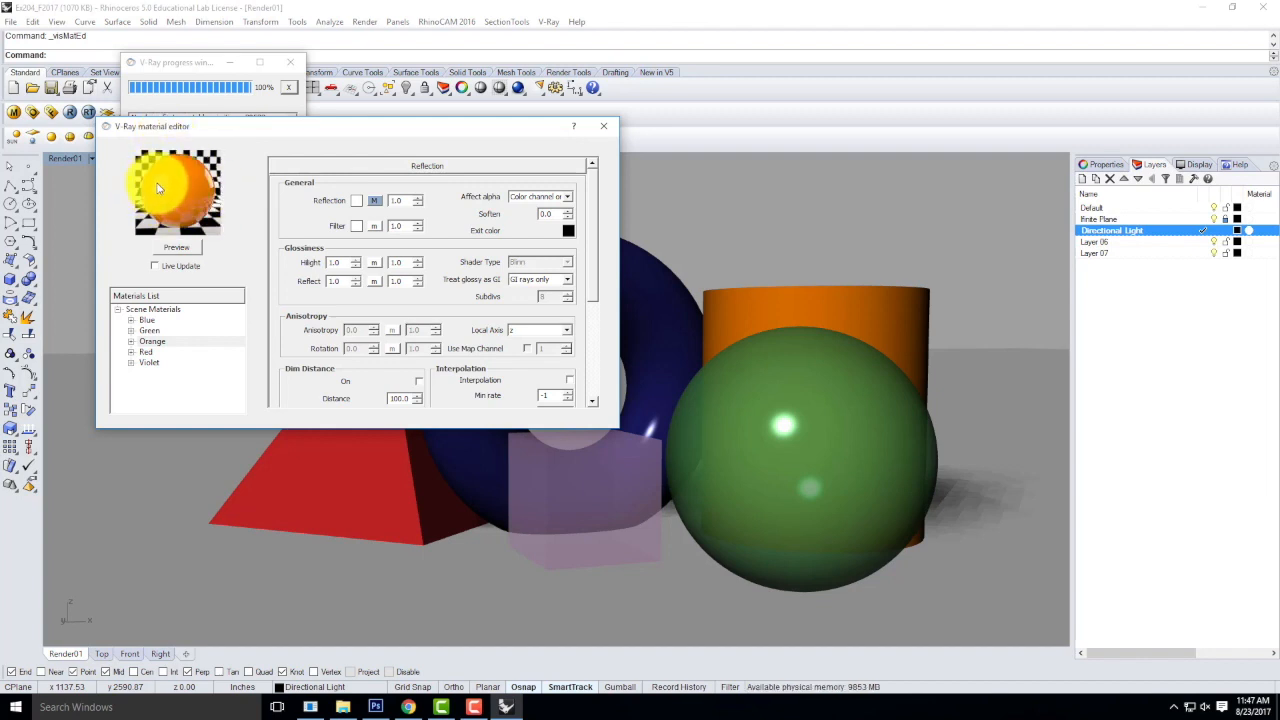
Close the material editor and the V-Ray progress window, and render the scene with V-Ray.
{"action": "left_click", "coordinate": [601, 133]}
{"action": "left_click", "coordinate": [290, 62]}
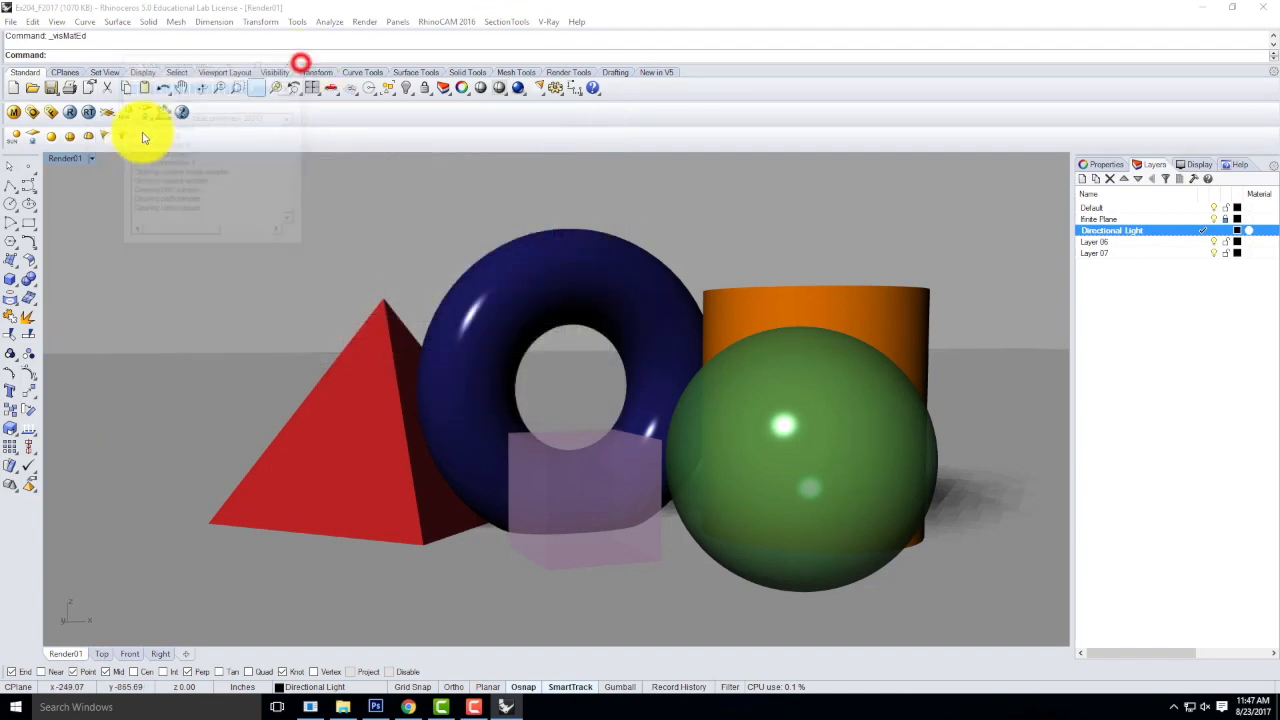
{"action": "left_click", "coordinate": [70, 113]}
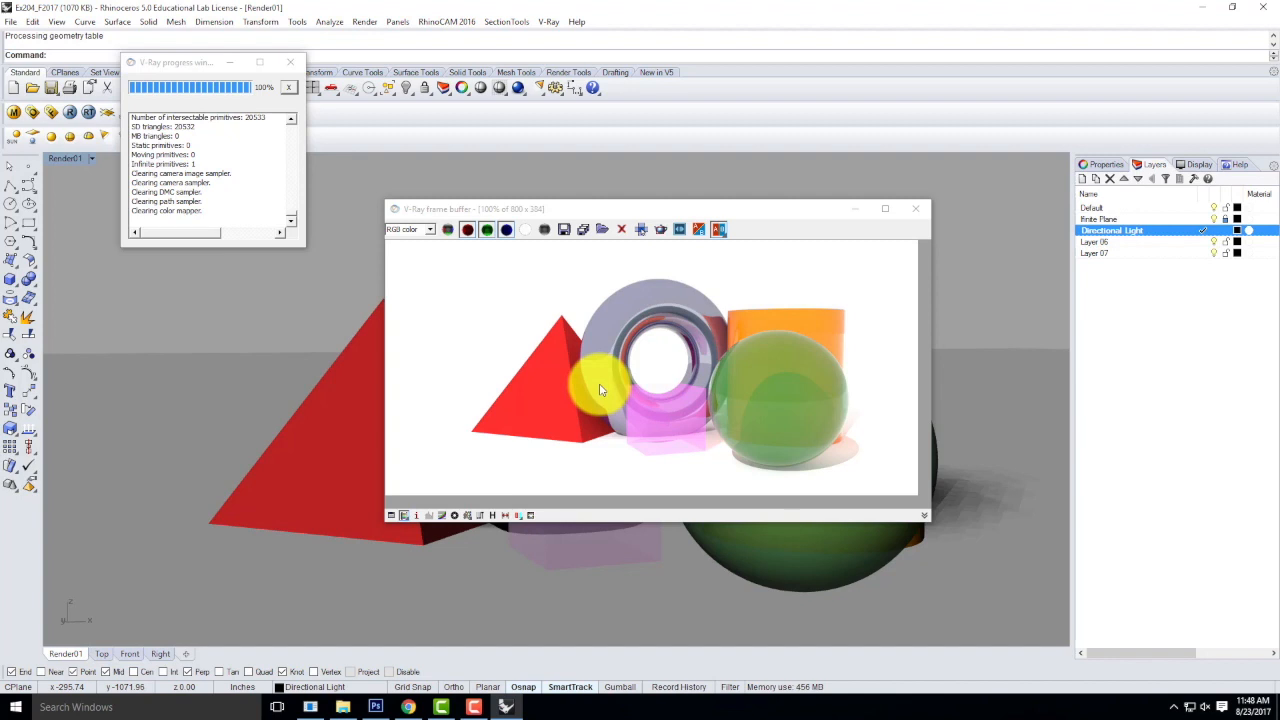
Save the rendered image as JPEG Ex204_F2017_03 in the F2016 folder and close the frame buffer.
{"action": "left_click", "coordinate": [565, 231]}
{"action": "left_click", "coordinate": [667, 315]}
{"action": "double_click", "coordinate": [592, 607]}
{"action": "left_click", "coordinate": [587, 607]}
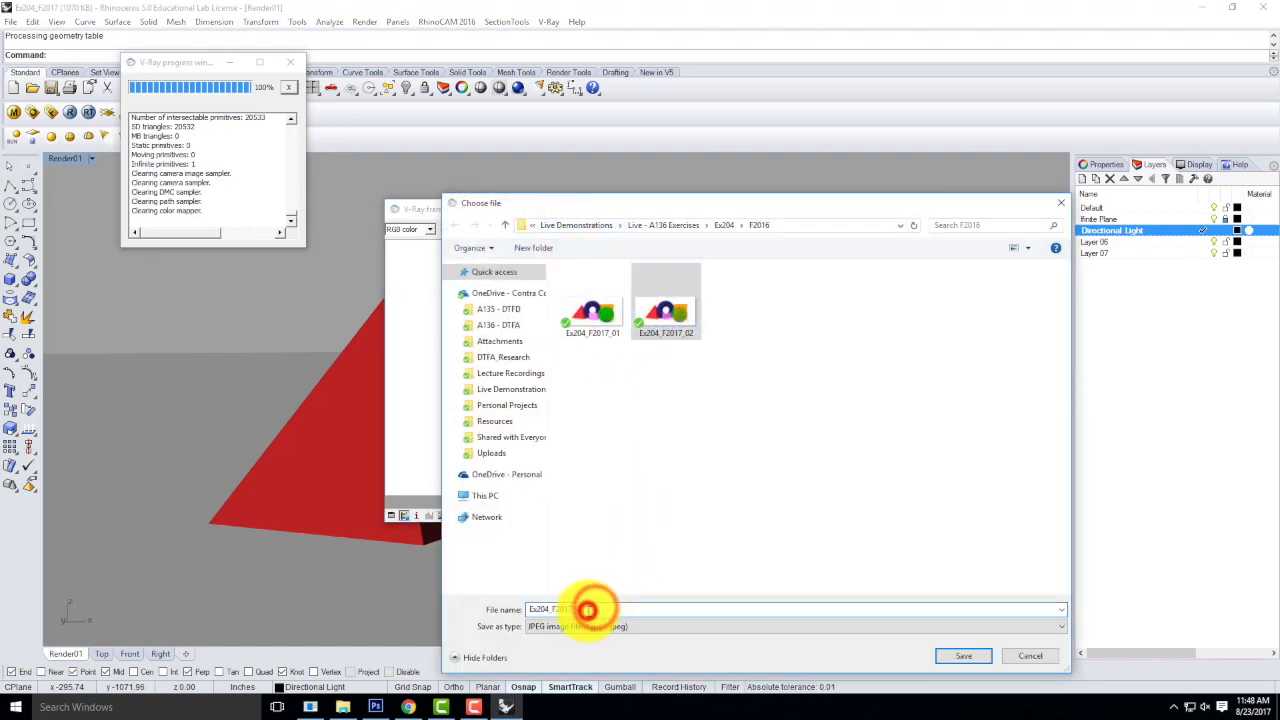
{"action": "key", "text": "BackSpace"}
{"action": "type", "text": "3"}
{"action": "key", "text": "Return"}
{"action": "left_click", "coordinate": [963, 656]}
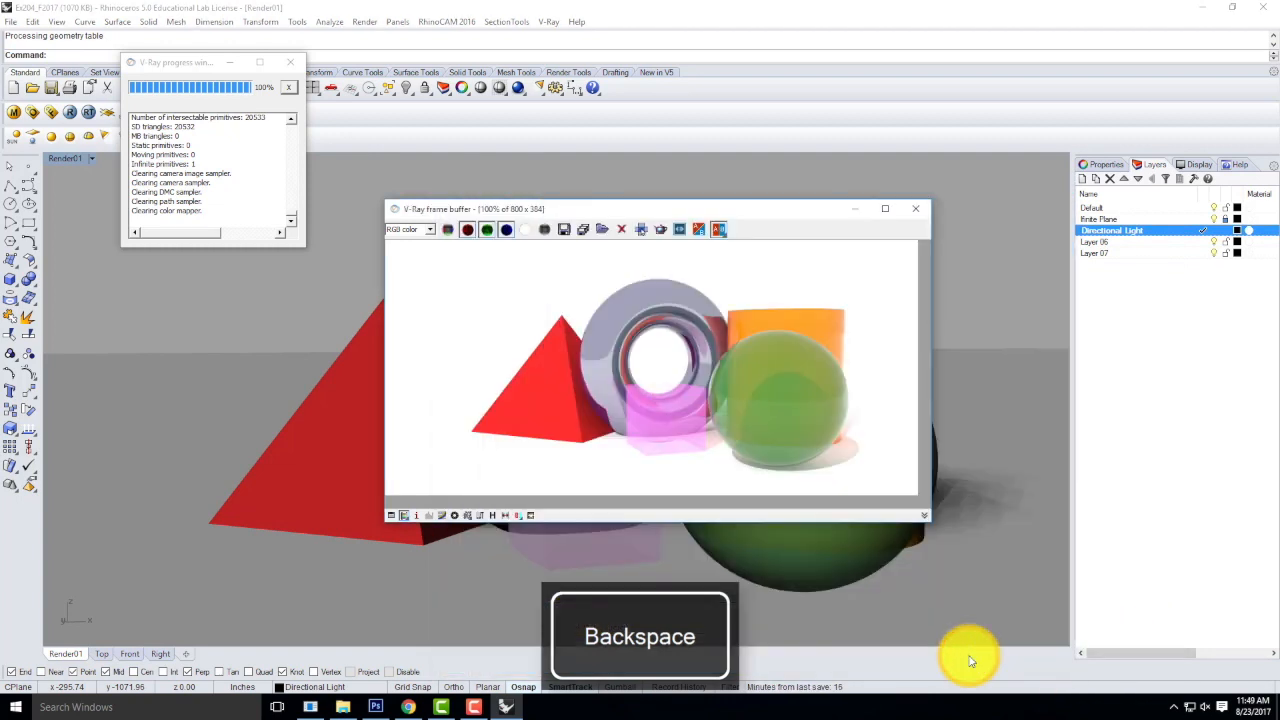
{"action": "left_click", "coordinate": [912, 208]}
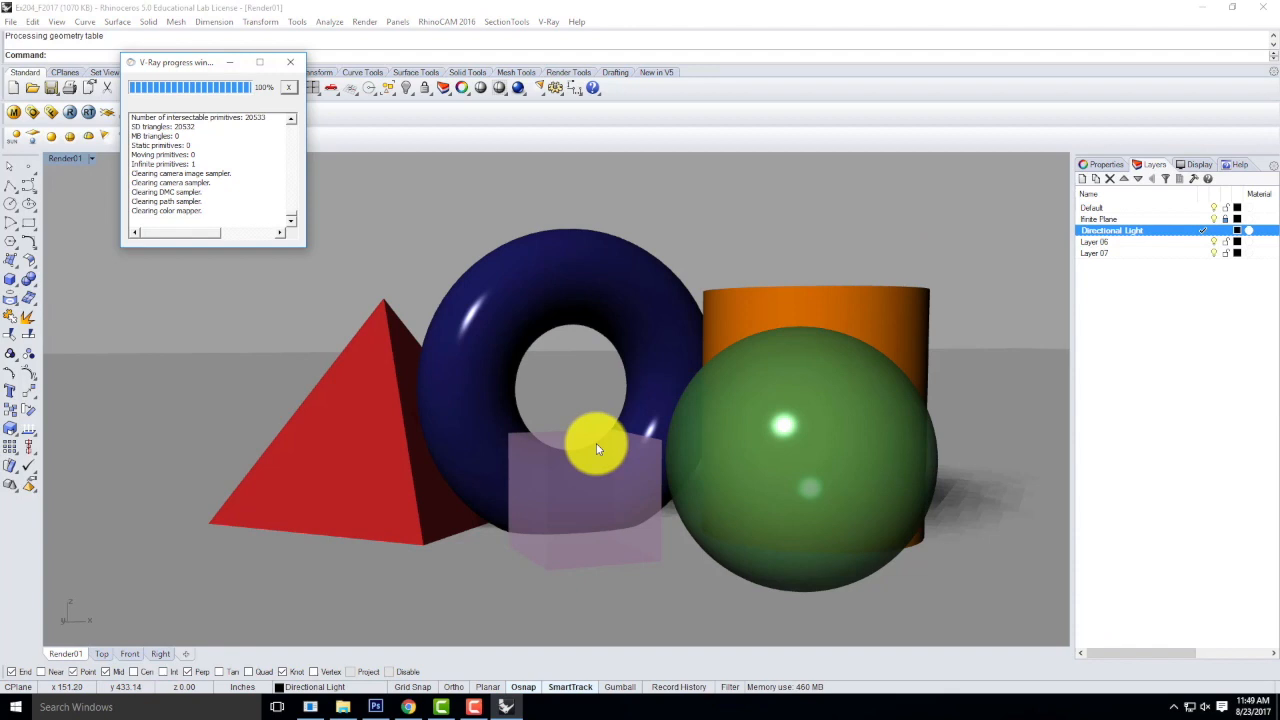
Reopen the V-Ray material editor, set the Green material's Reflect glossiness to 0.5, and update its preview.
{"action": "left_click", "coordinate": [15, 115]}
{"action": "left_click_drag", "start_coordinate": [214, 24], "coordinate": [558, 185]}
{"action": "left_click", "coordinate": [406, 382]}
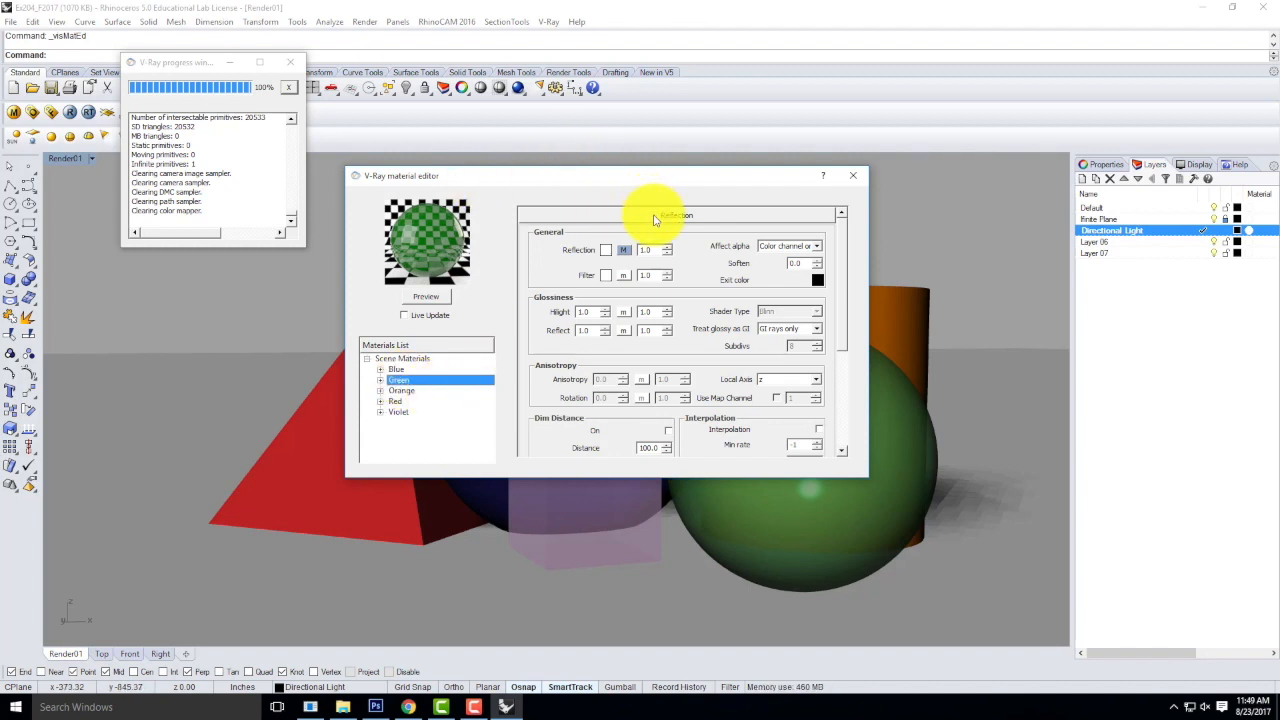
{"action": "left_click", "coordinate": [591, 330]}
{"action": "type", "text": "0.5"}
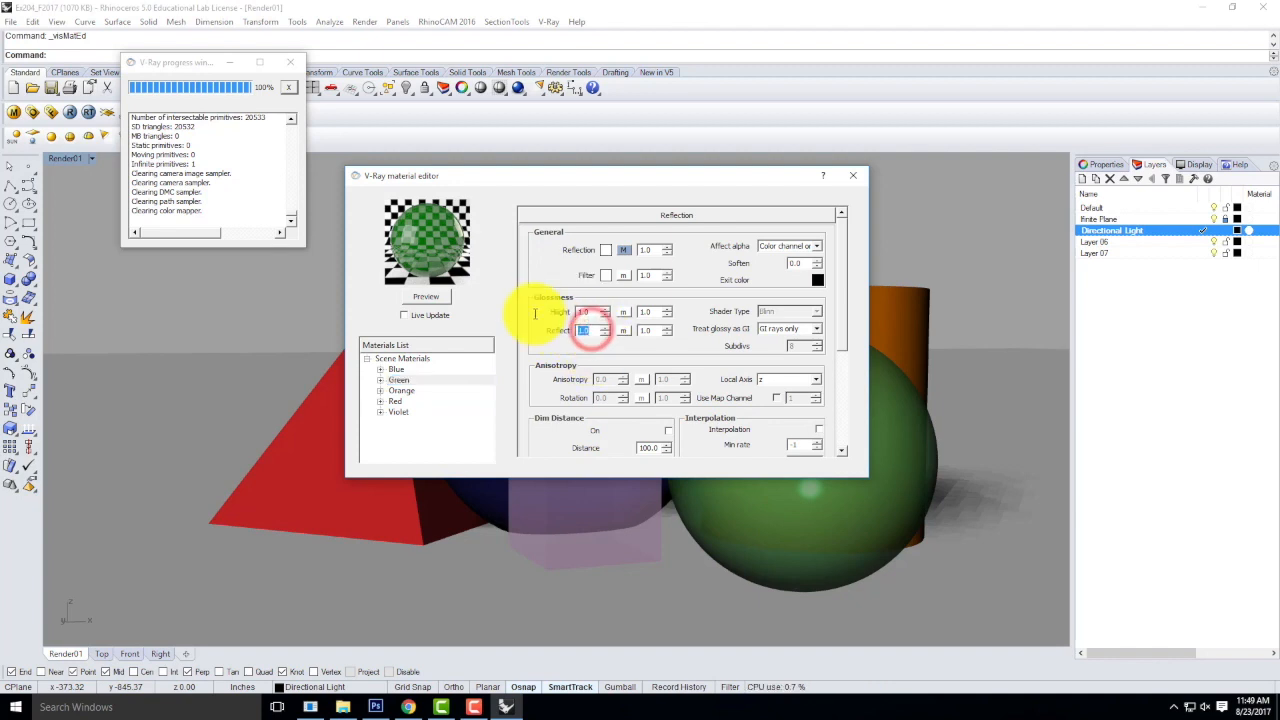
{"action": "left_click", "coordinate": [426, 298]}
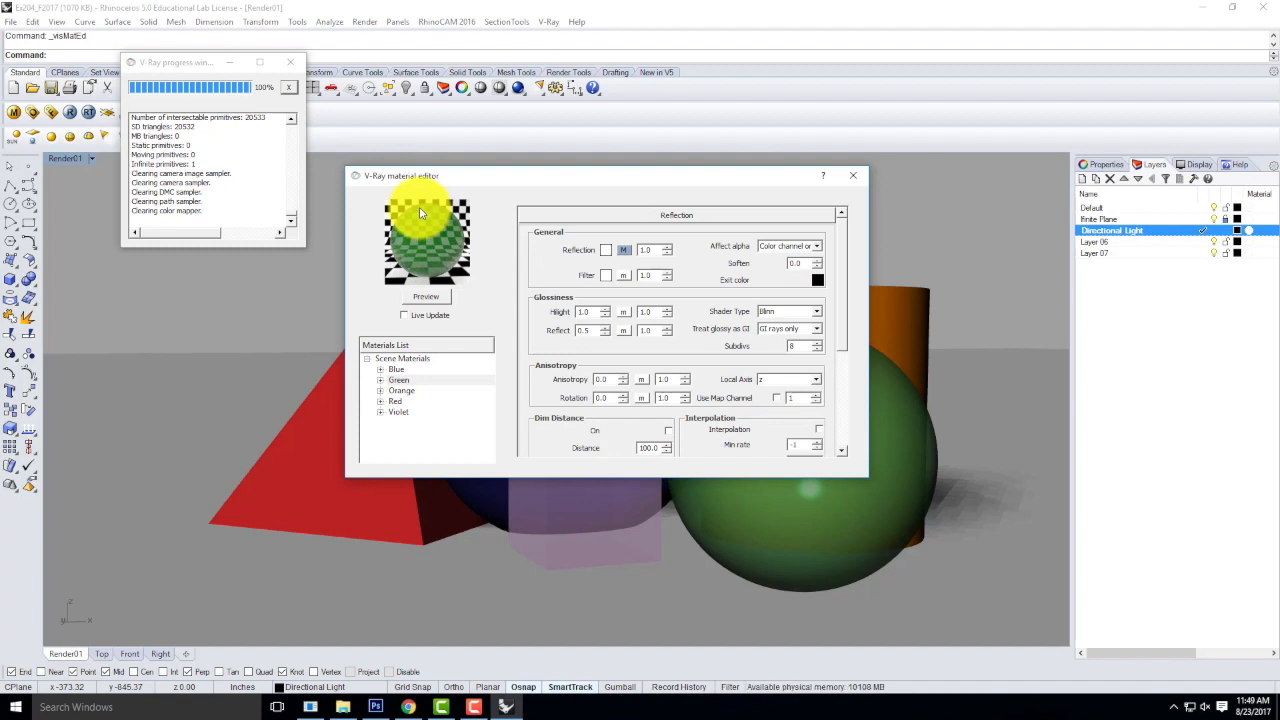
Add a Reflection layer to the Red material.
{"action": "left_click", "coordinate": [403, 404]}
{"action": "right_click", "coordinate": [399, 402]}
{"action": "mouse_move", "coordinate": [514, 409]}
{"action": "left_click", "coordinate": [575, 430]}
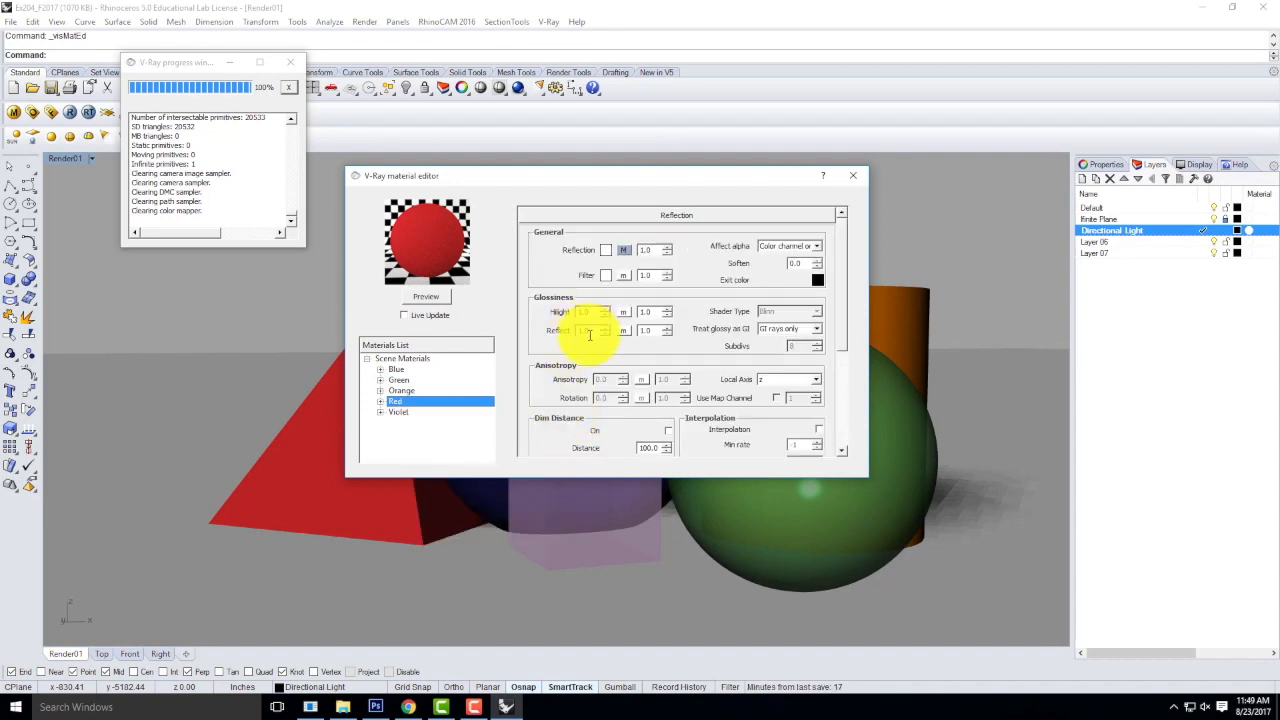
Set the Red material's Reflect glossiness to 0.75 and update its preview.
{"action": "left_click", "coordinate": [589, 331]}
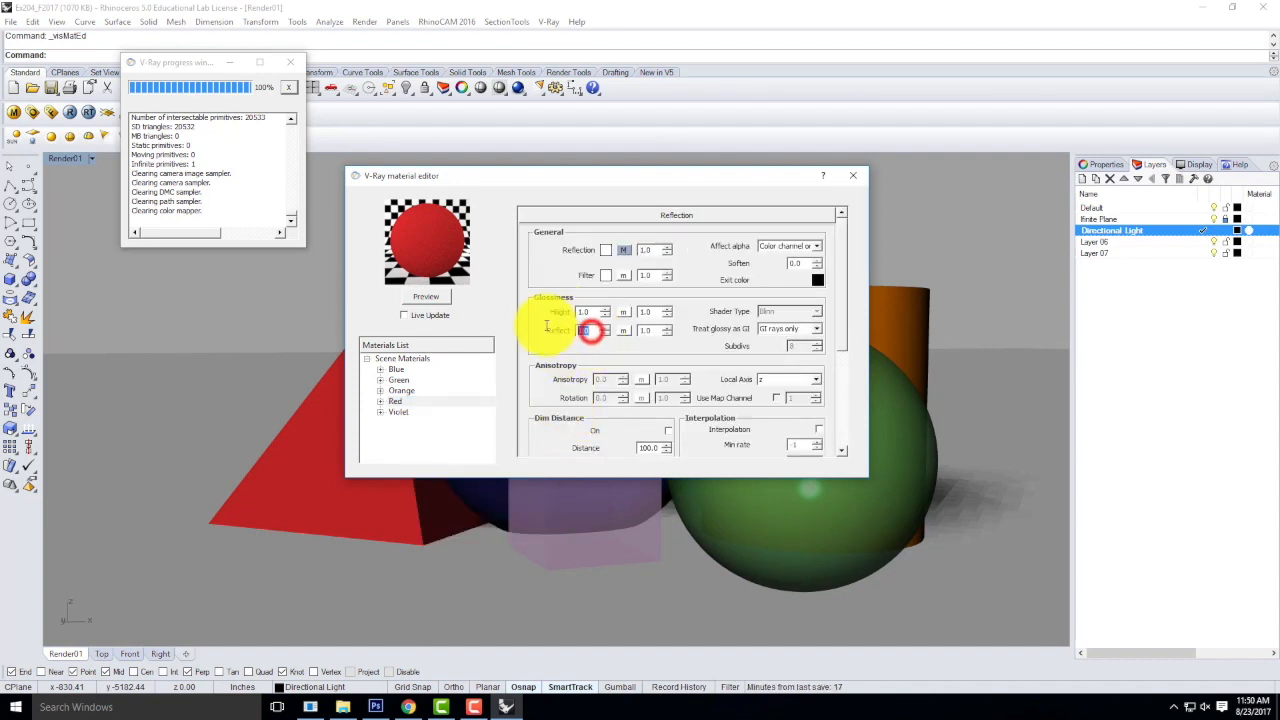
{"action": "type", "text": "0.745"}
{"action": "key", "text": "BackSpace"}
{"action": "key", "text": "BackSpace"}
{"action": "type", "text": "5"}
{"action": "left_click", "coordinate": [433, 302]}
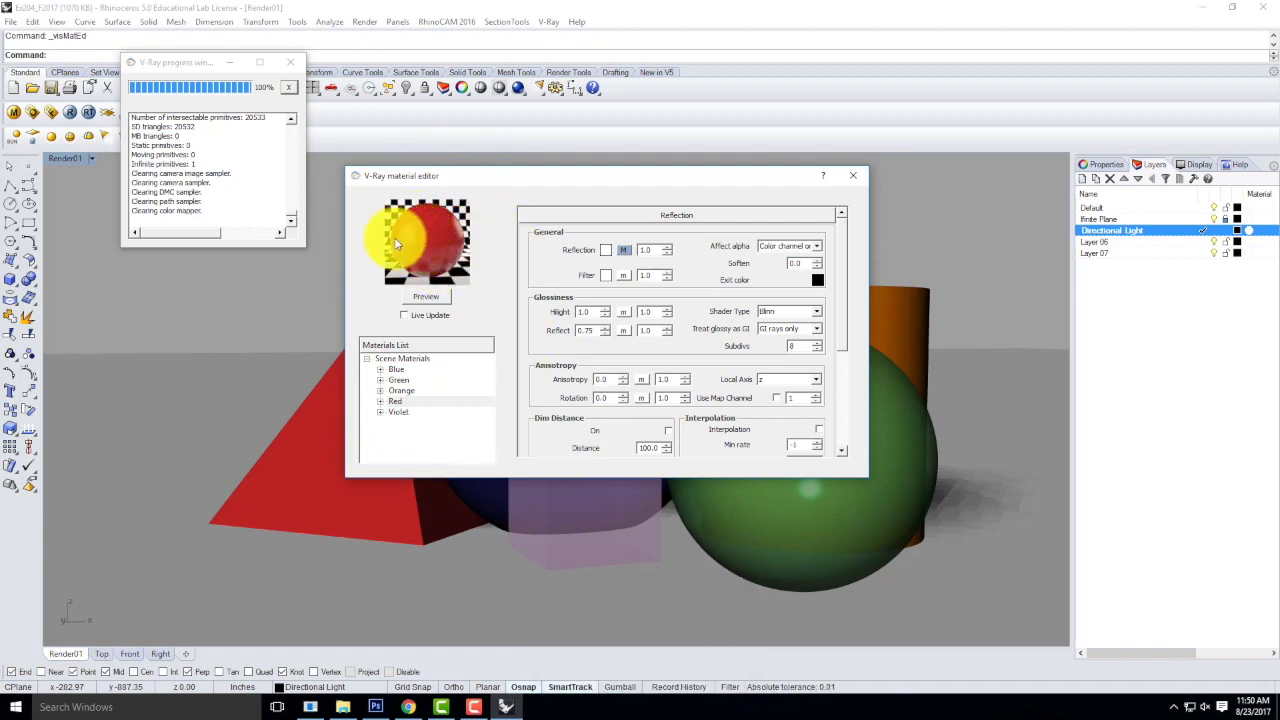
Reset the Red material's Reflect glossiness to 1.0.
{"action": "double_click", "coordinate": [592, 330]}
{"action": "type", "text": "1.0"}
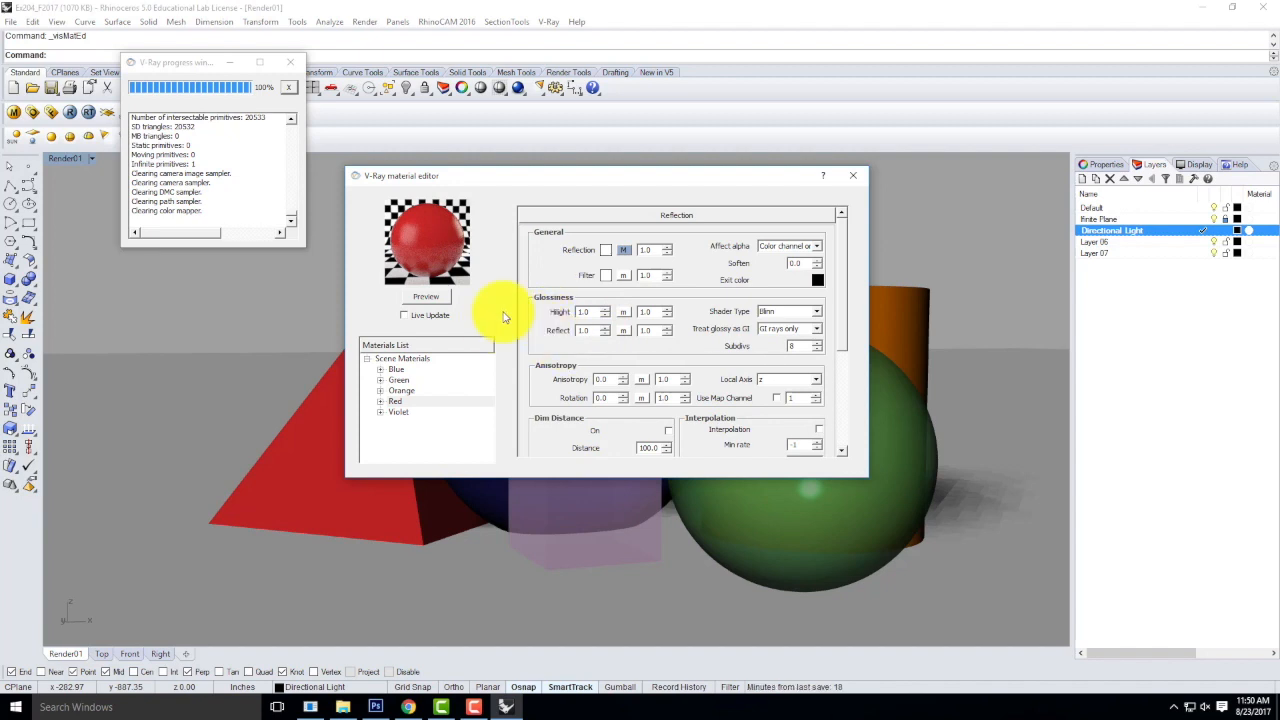
Refresh the Red material's preview, then set its Reflect glossiness to 0.75 and update the preview again.
{"action": "left_click", "coordinate": [430, 296]}
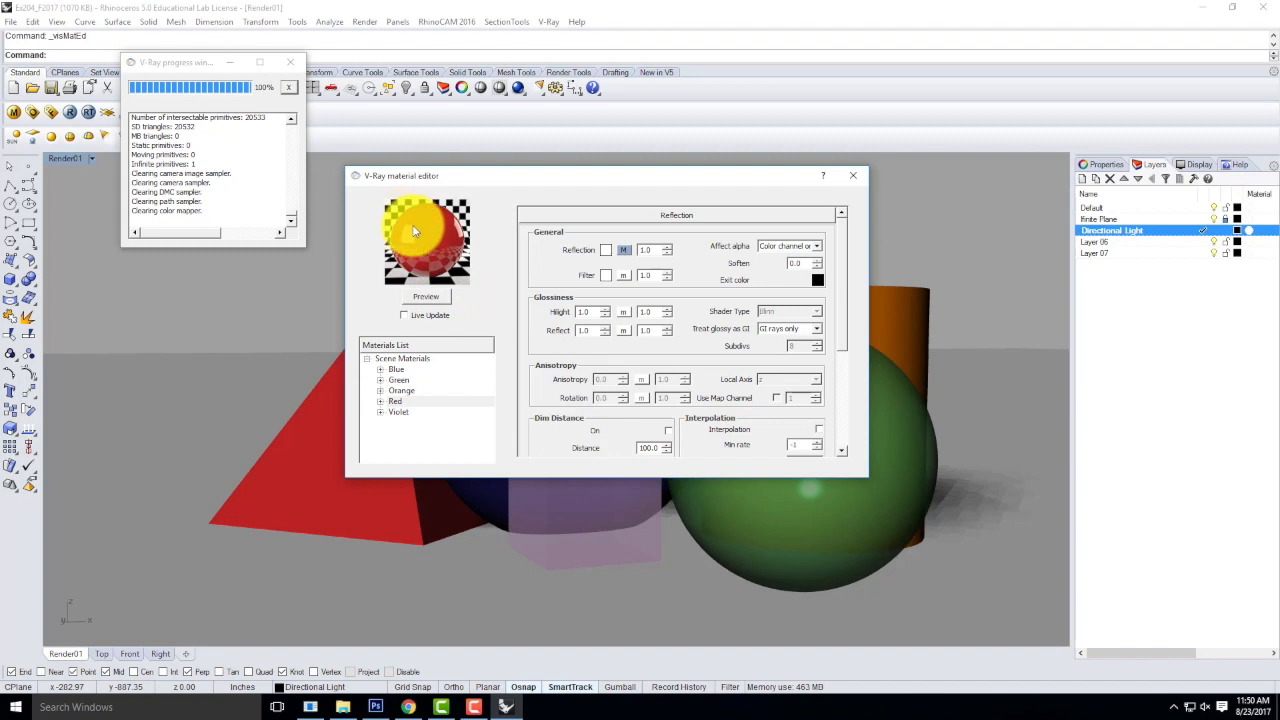
{"action": "double_click", "coordinate": [586, 330]}
{"action": "type", "text": "0.75"}
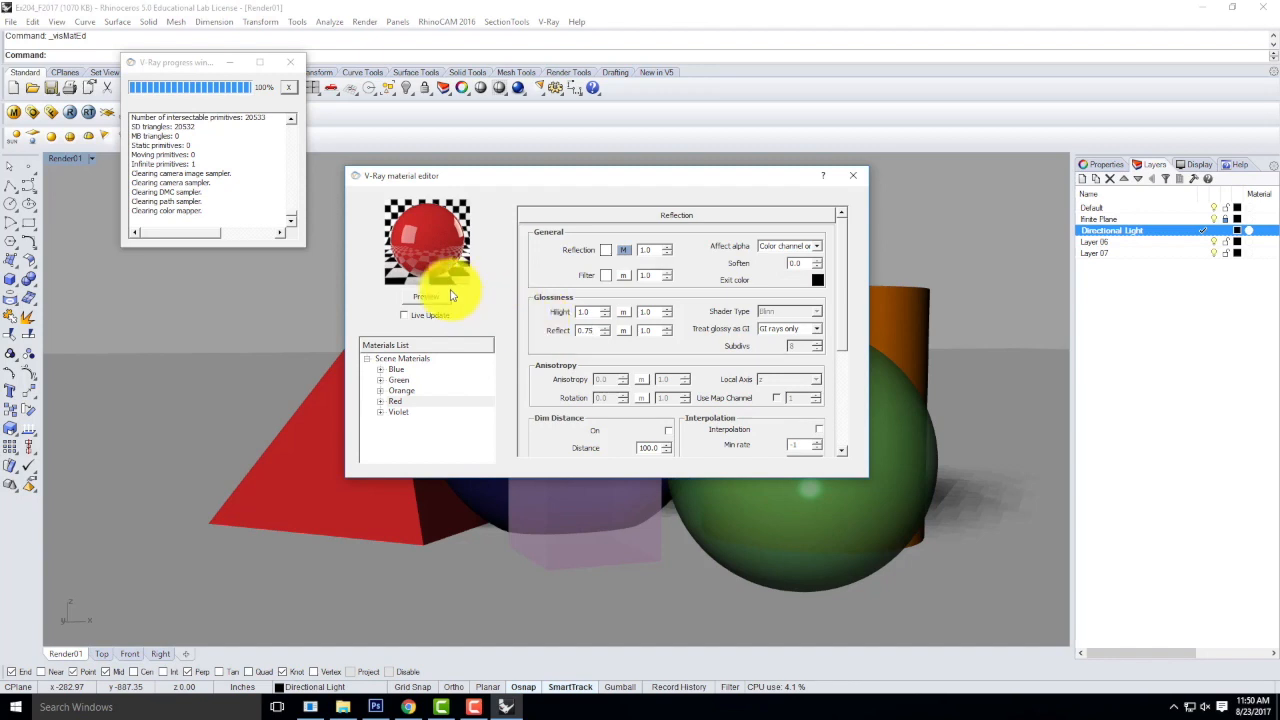
{"action": "left_click", "coordinate": [436, 296]}
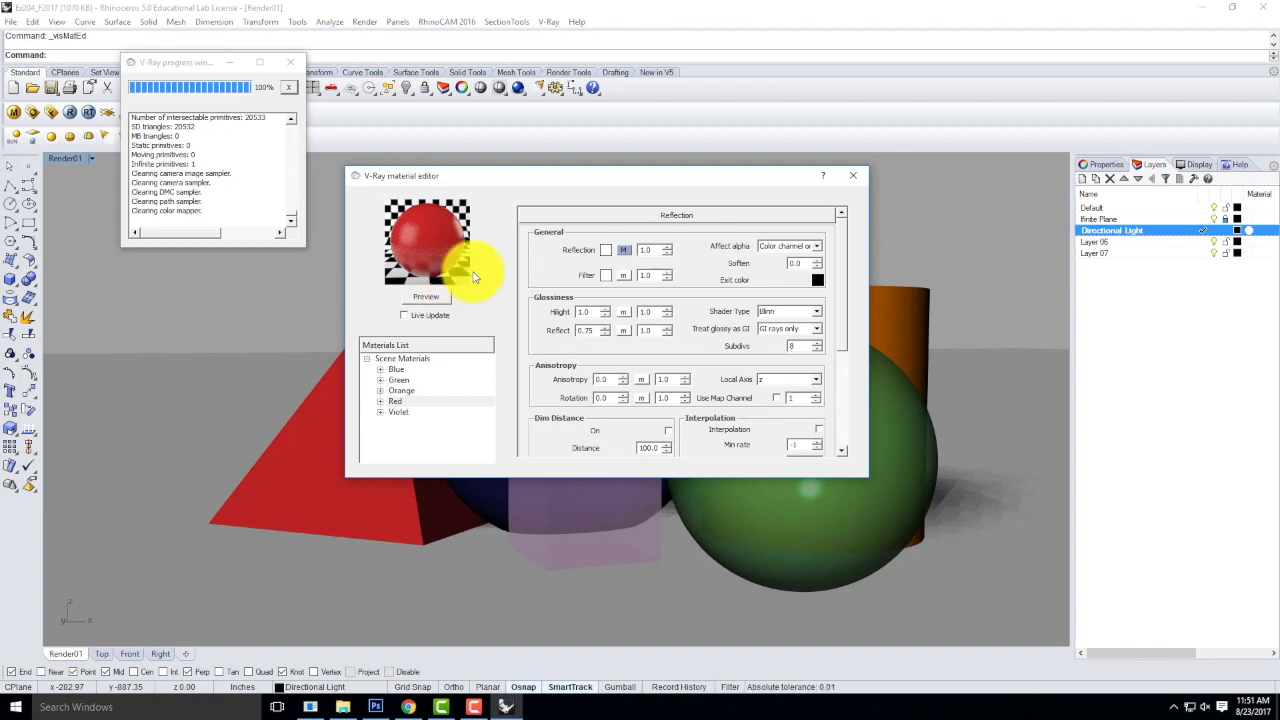
Render the Render01 view and save the image as a JPEG in the F2016 folder, adapting the Ex204_F2017_03 file name.
{"action": "left_click", "coordinate": [291, 62]}
{"action": "left_click", "coordinate": [70, 112]}
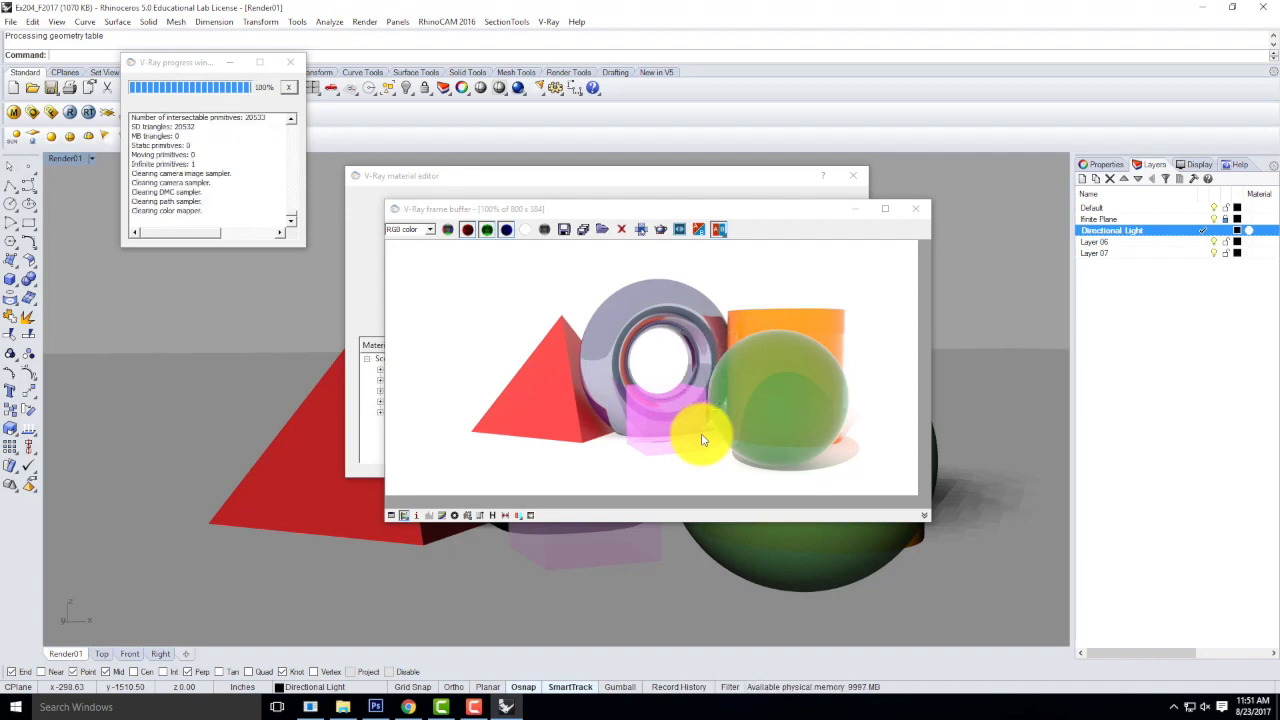
{"action": "left_click", "coordinate": [564, 230]}
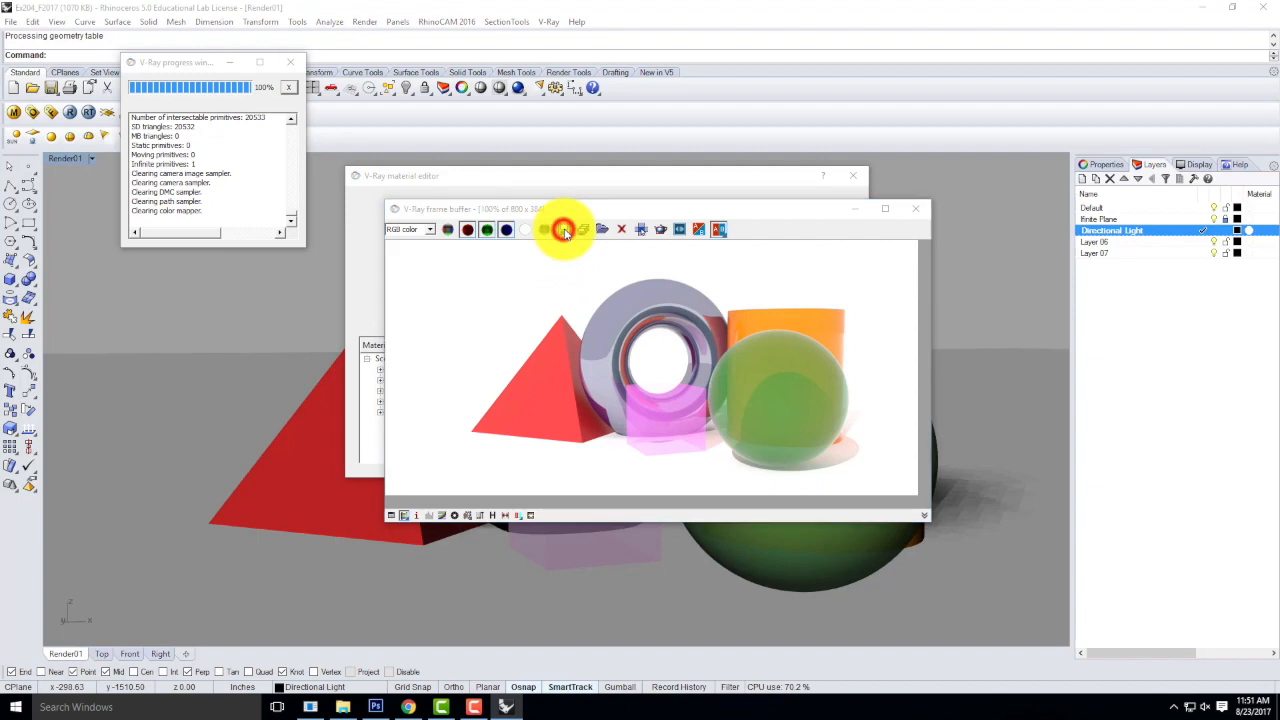
{"action": "left_click", "coordinate": [739, 312]}
{"action": "left_click", "coordinate": [590, 607]}
{"action": "left_click", "coordinate": [590, 607]}
{"action": "key", "text": "BackSpace"}
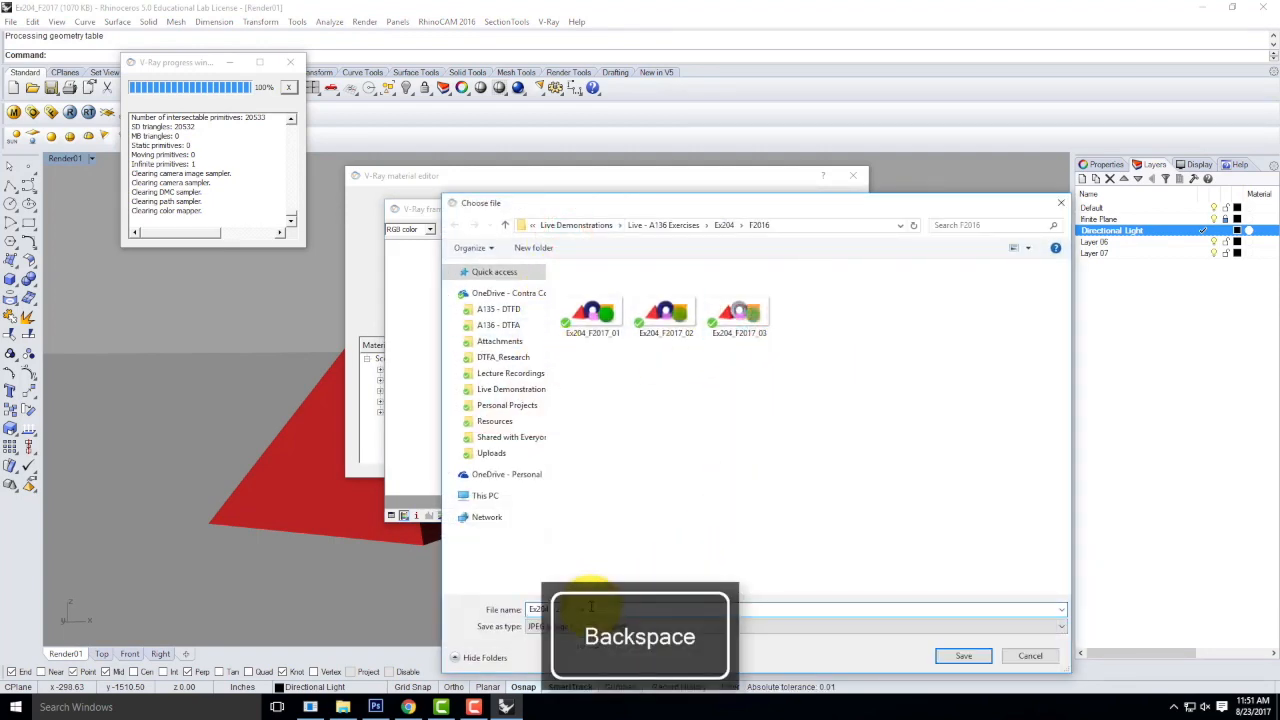
{"action": "left_click", "coordinate": [963, 656]}
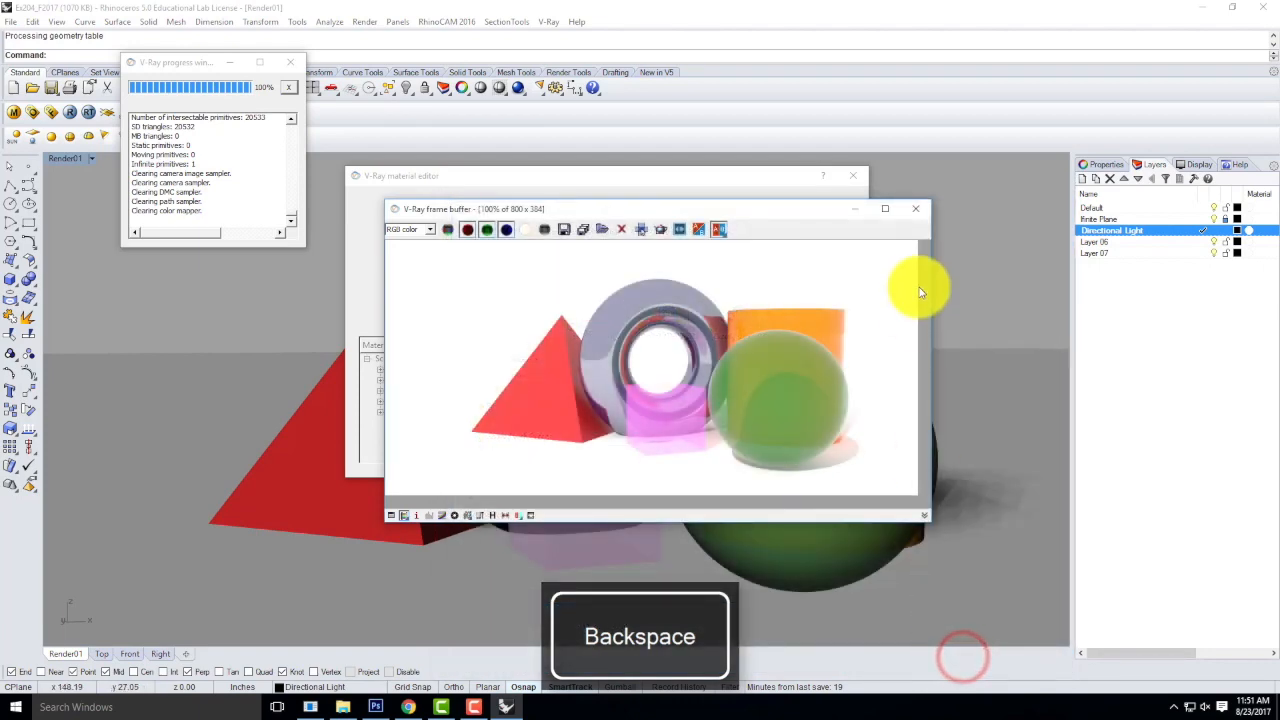
{"action": "left_click", "coordinate": [917, 211]}
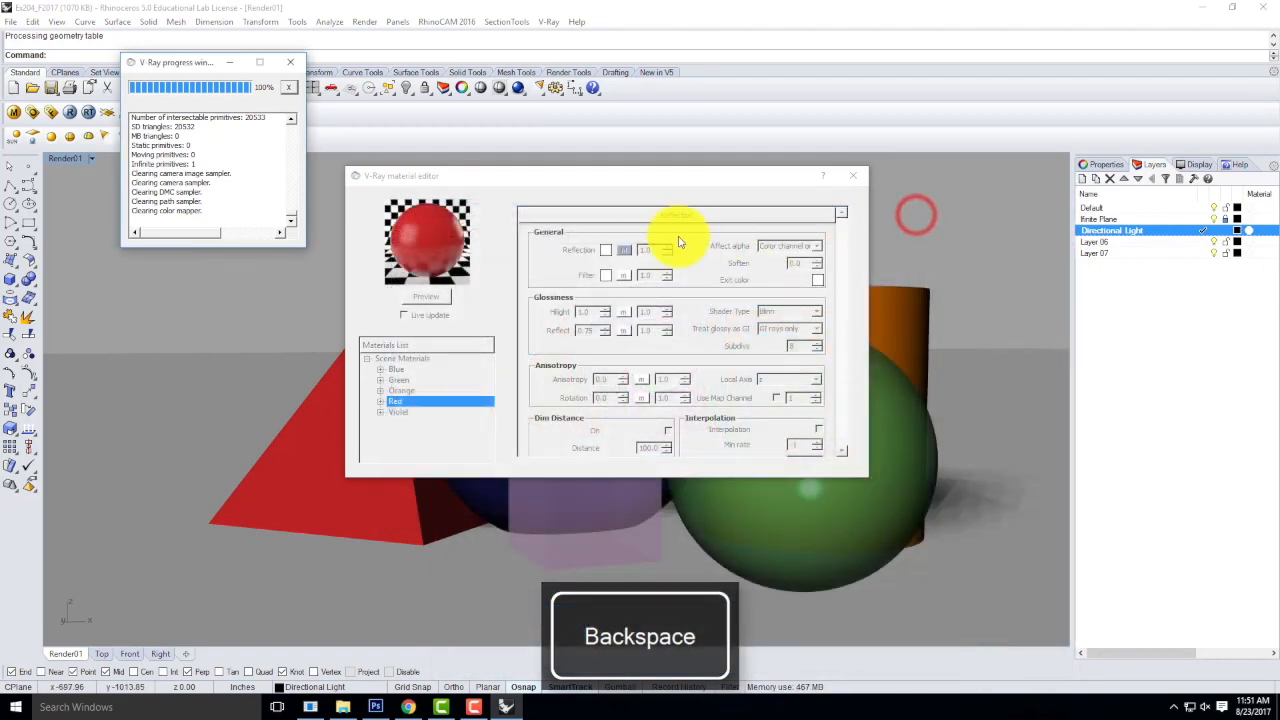
Close the V-Ray progress window and try to close the material editor.
{"action": "left_click", "coordinate": [456, 175]}
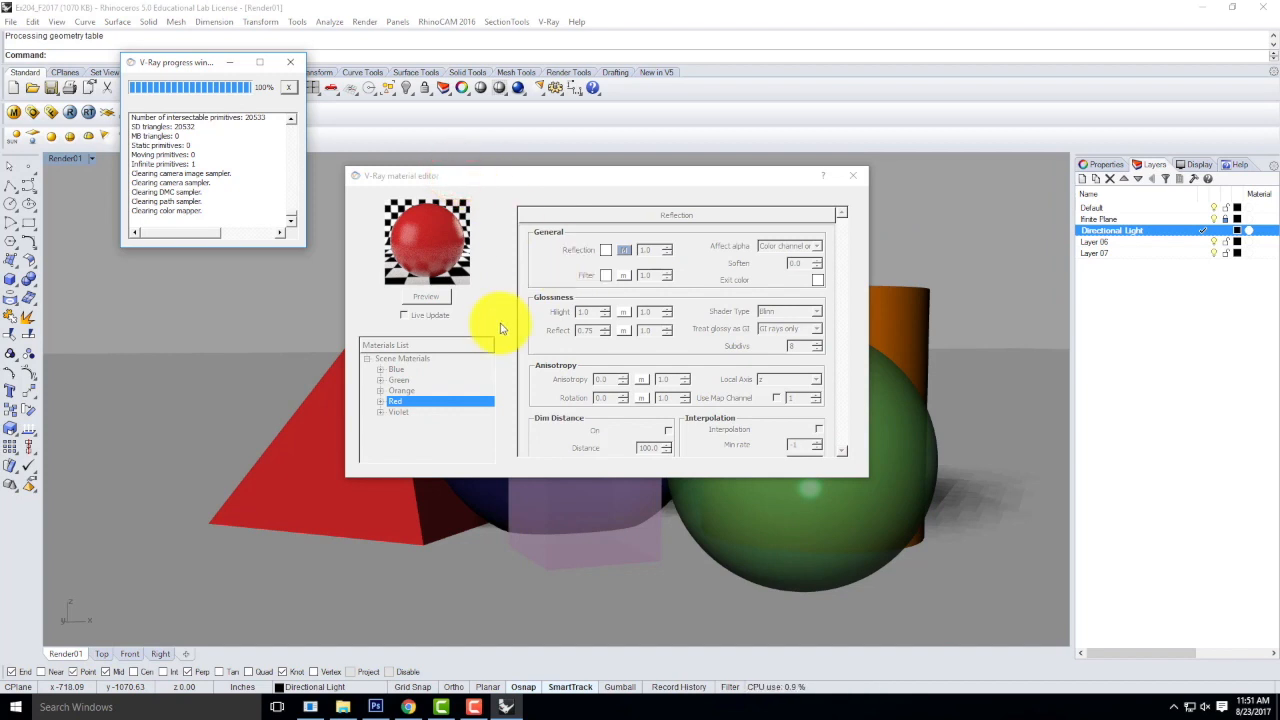
{"action": "left_click", "coordinate": [291, 62]}
{"action": "left_click", "coordinate": [852, 175]}
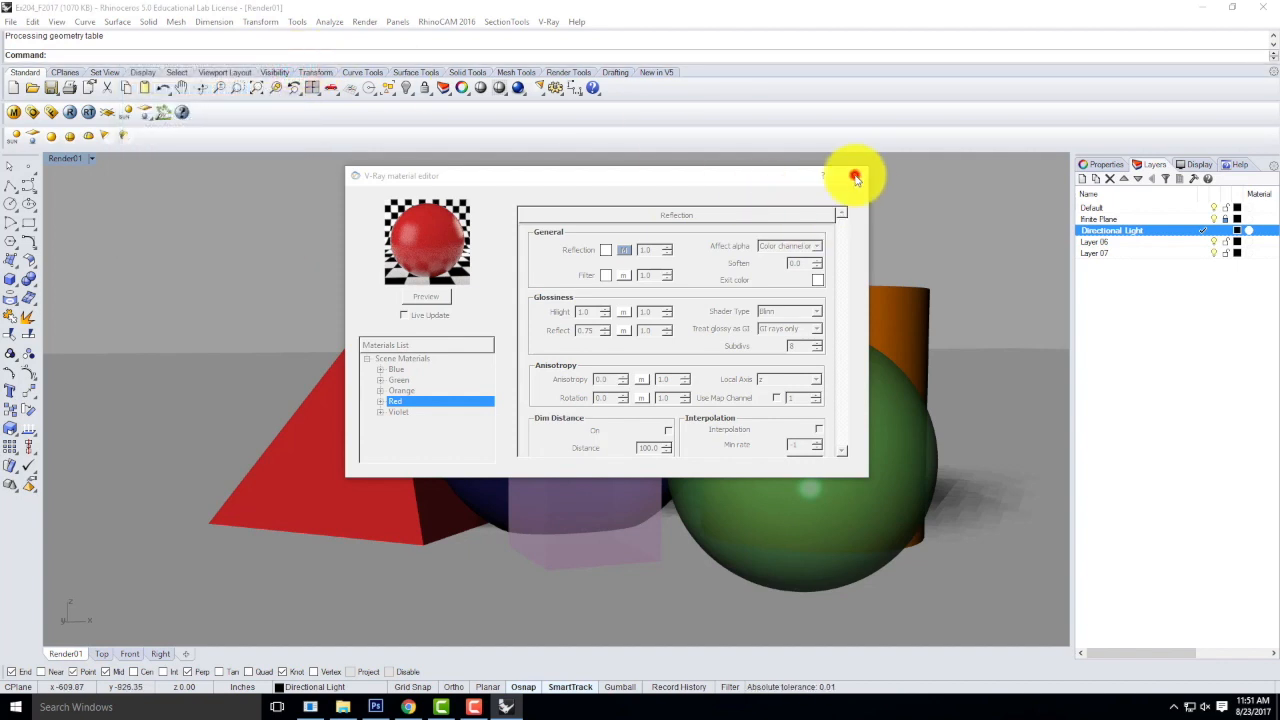
{"action": "left_click", "coordinate": [551, 177]}
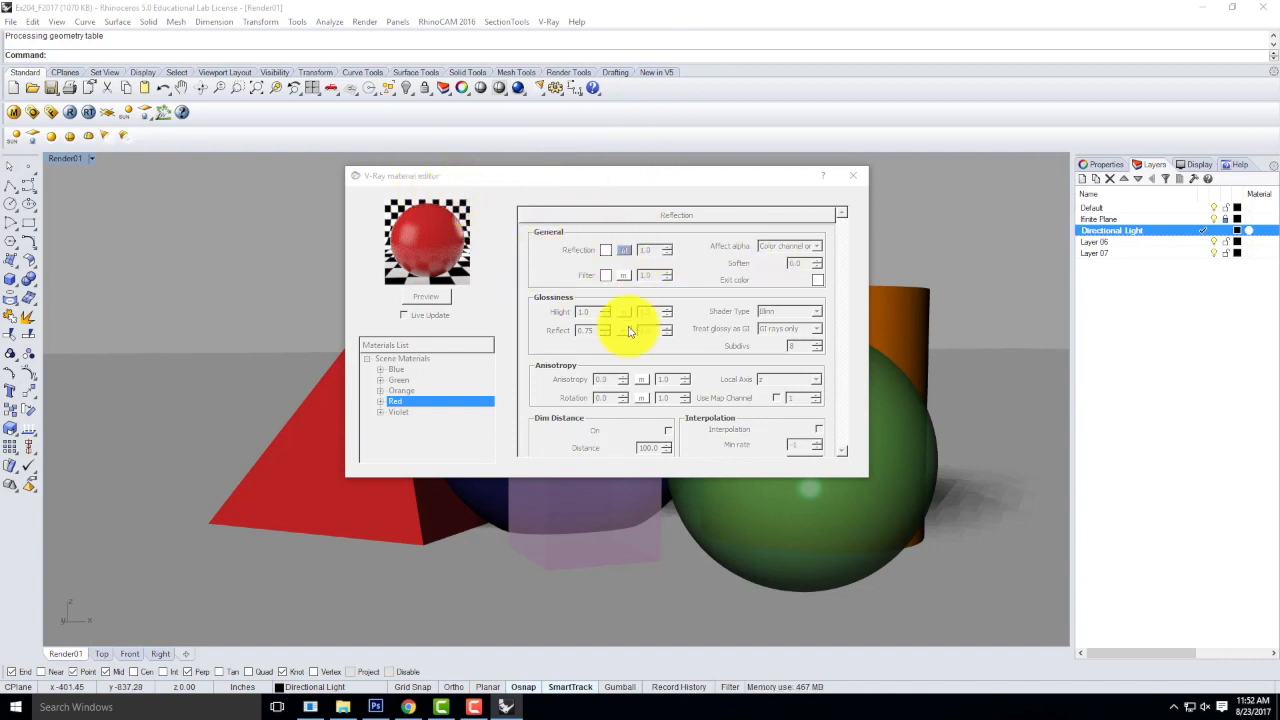
{"action": "left_click", "coordinate": [472, 186]}
{"action": "left_click", "coordinate": [481, 178]}
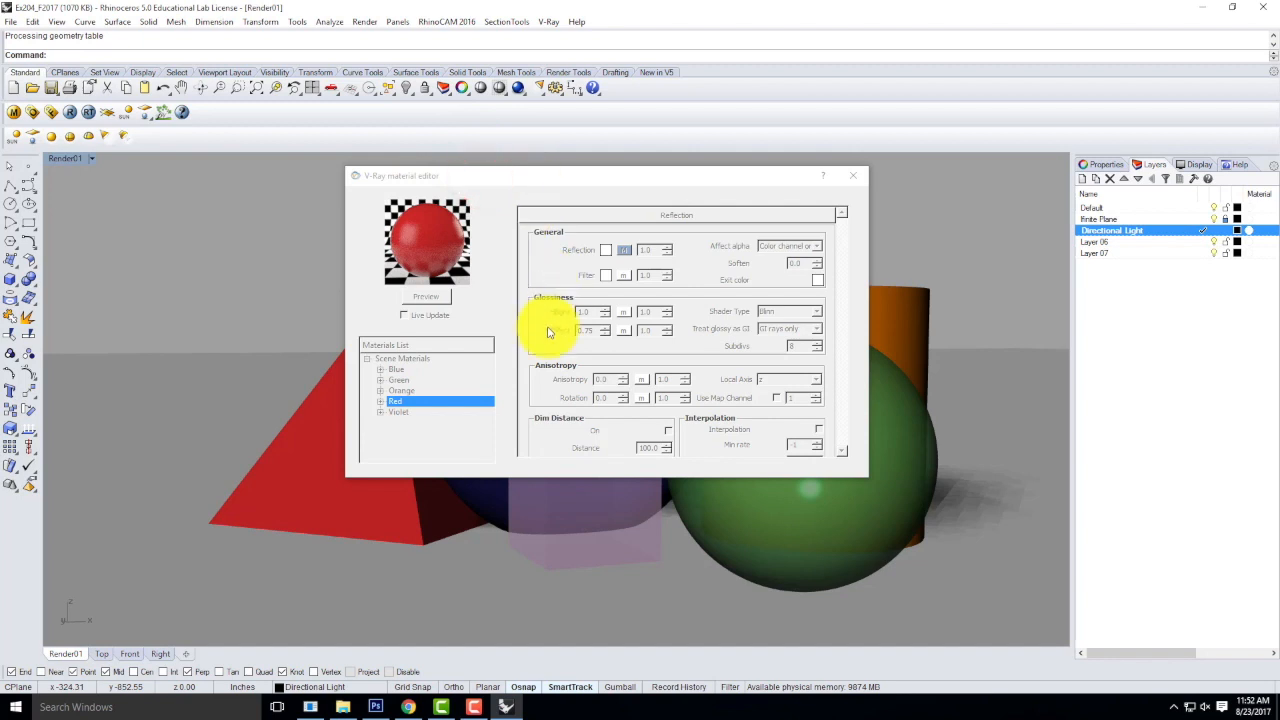
{"action": "left_click", "coordinate": [534, 177]}
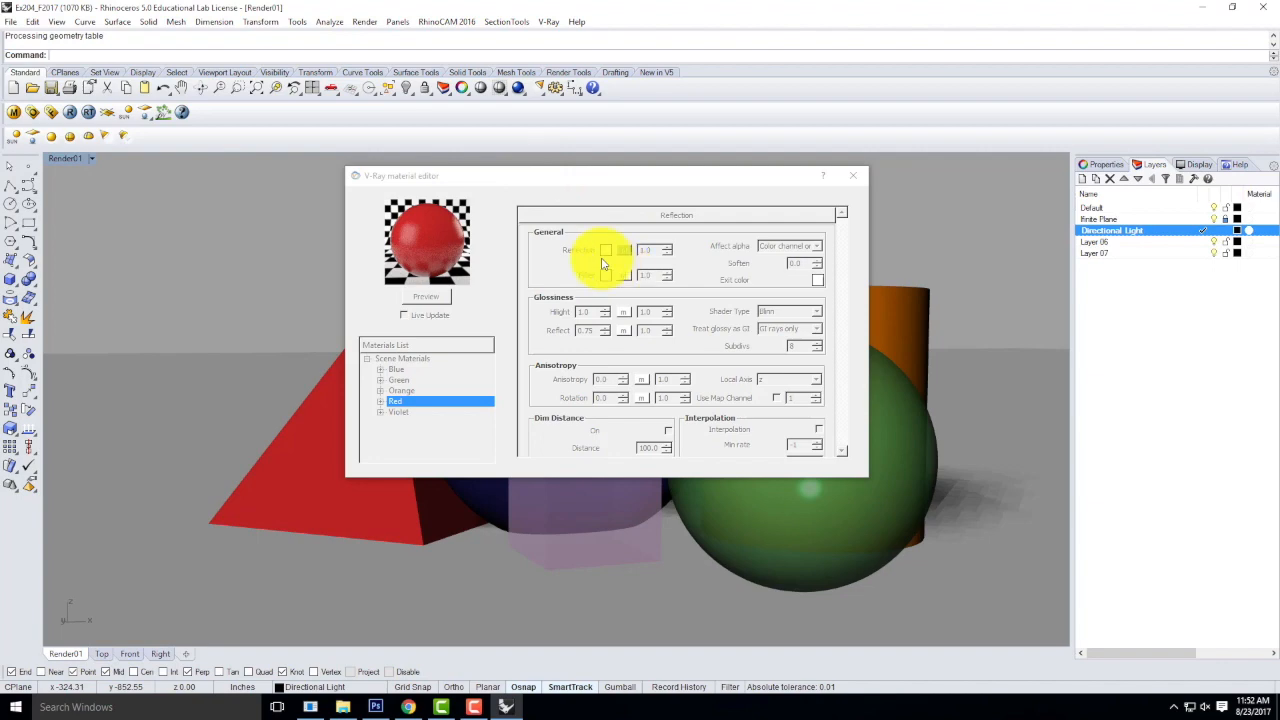
{"action": "left_click", "coordinate": [563, 177]}
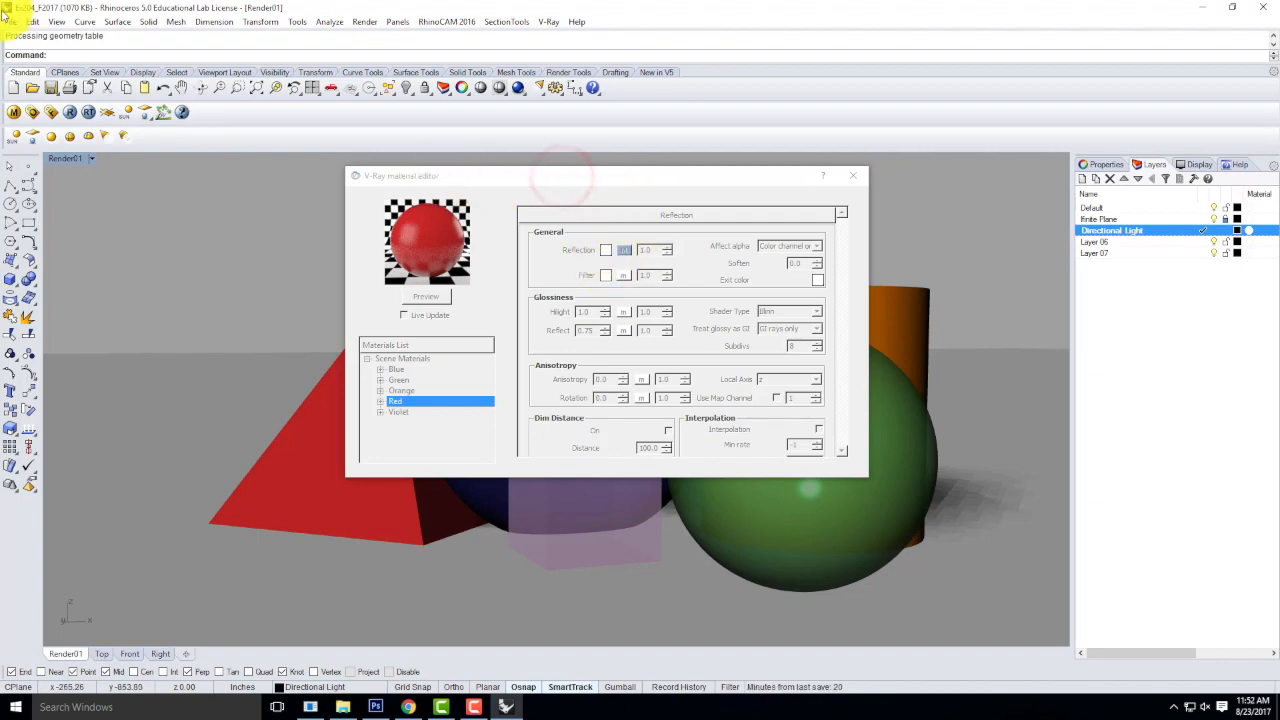
Save the model and exit Rhino, postponing the Rhino update.
{"action": "left_click", "coordinate": [8, 19]}
{"action": "left_click", "coordinate": [32, 87]}
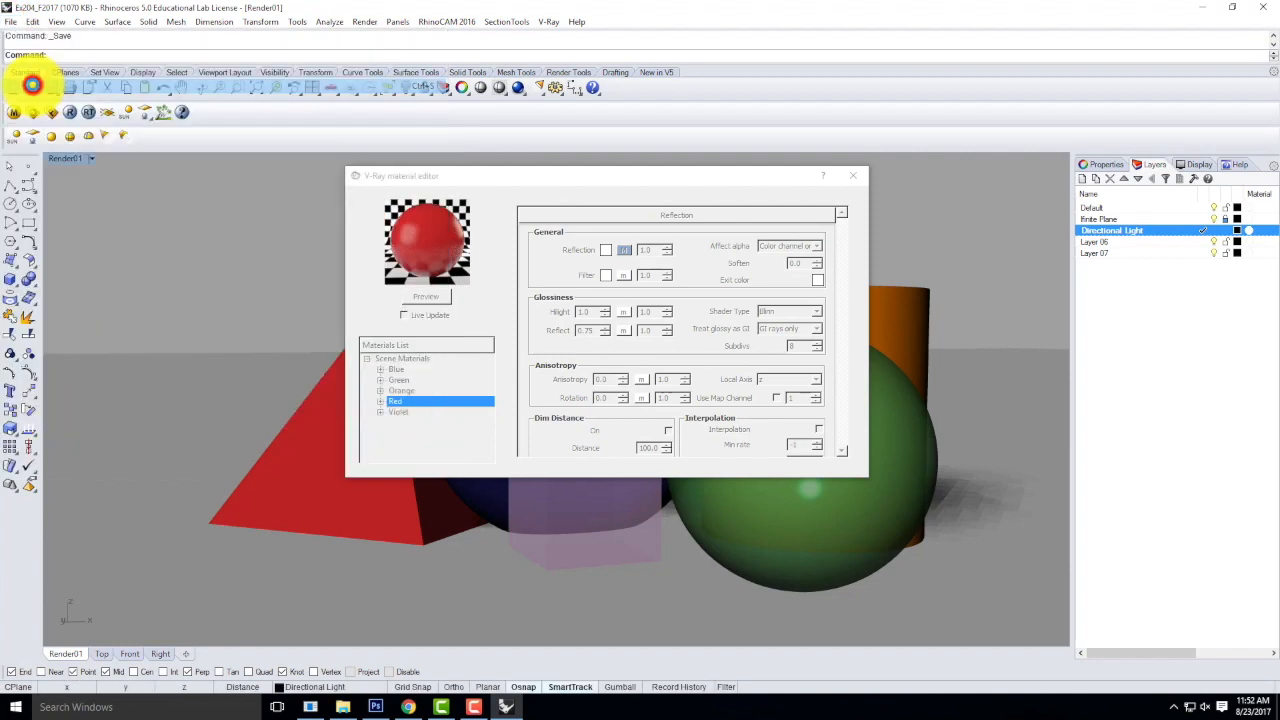
{"action": "left_click", "coordinate": [1254, 7]}
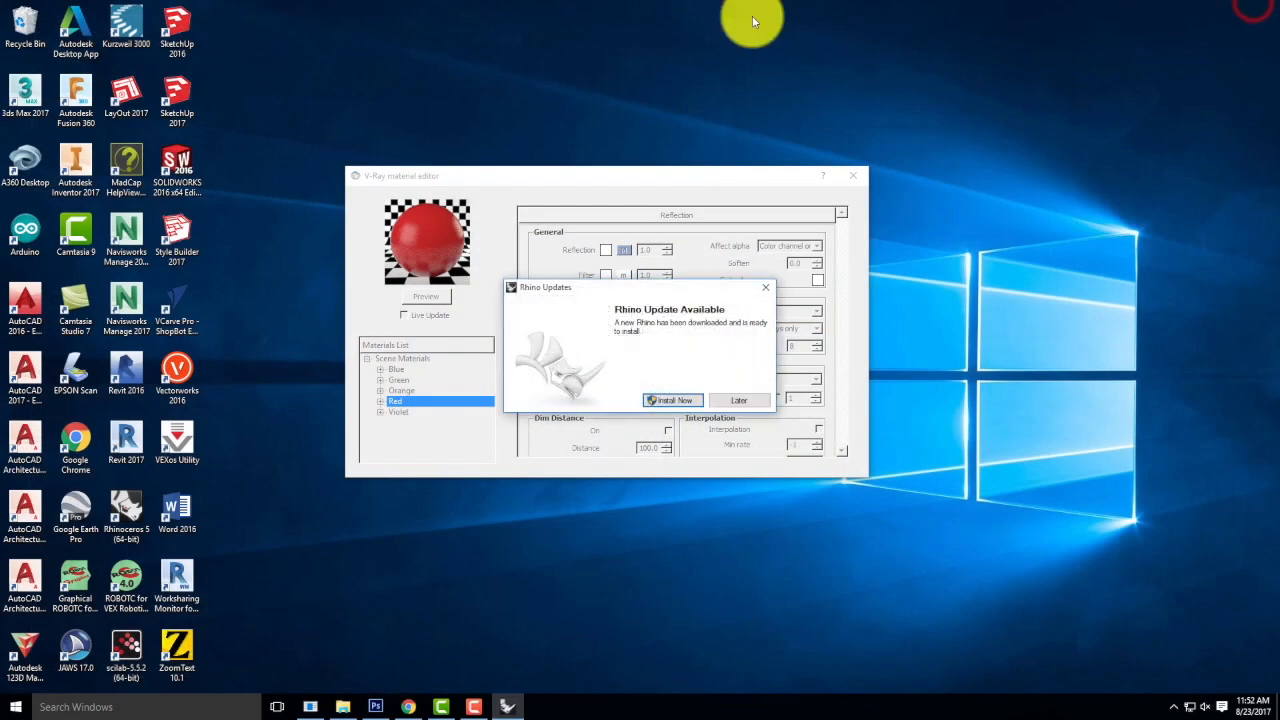
{"action": "left_click", "coordinate": [743, 402]}
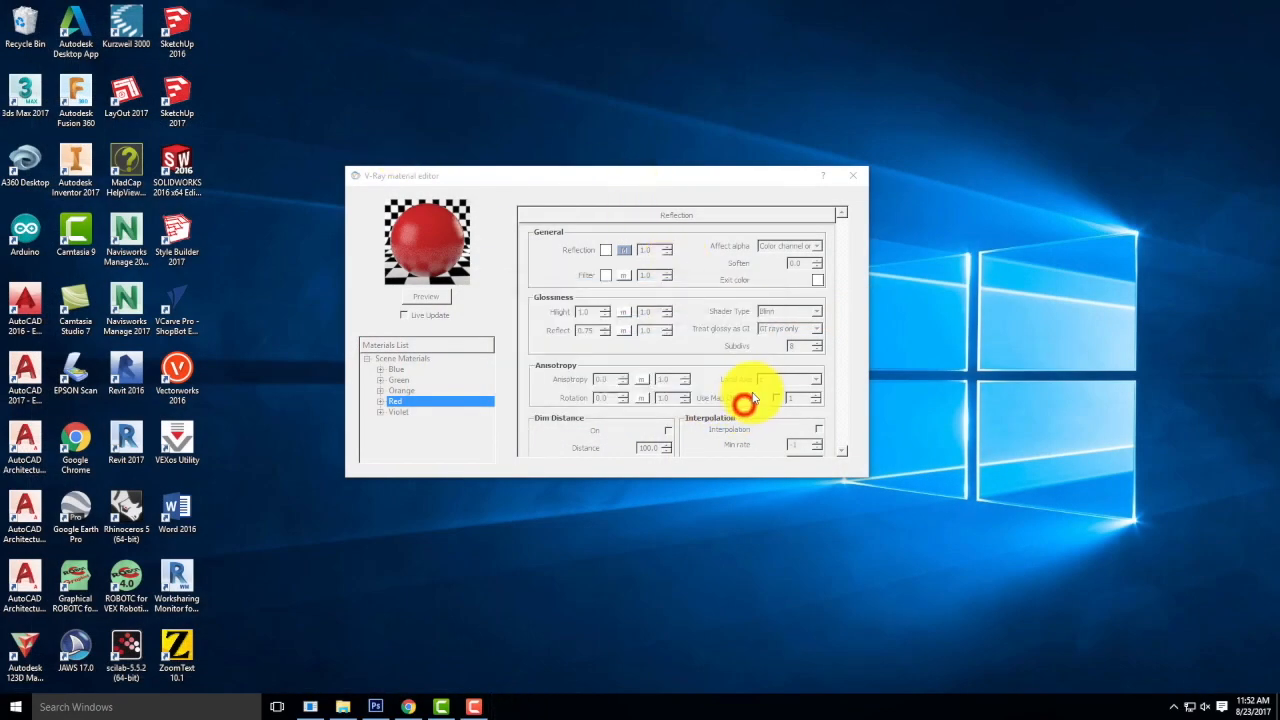
Relaunch Rhinoceros 5 (64-bit) and reopen the recent model Ex204_F2017.3dm.
{"action": "double_click", "coordinate": [121, 512]}
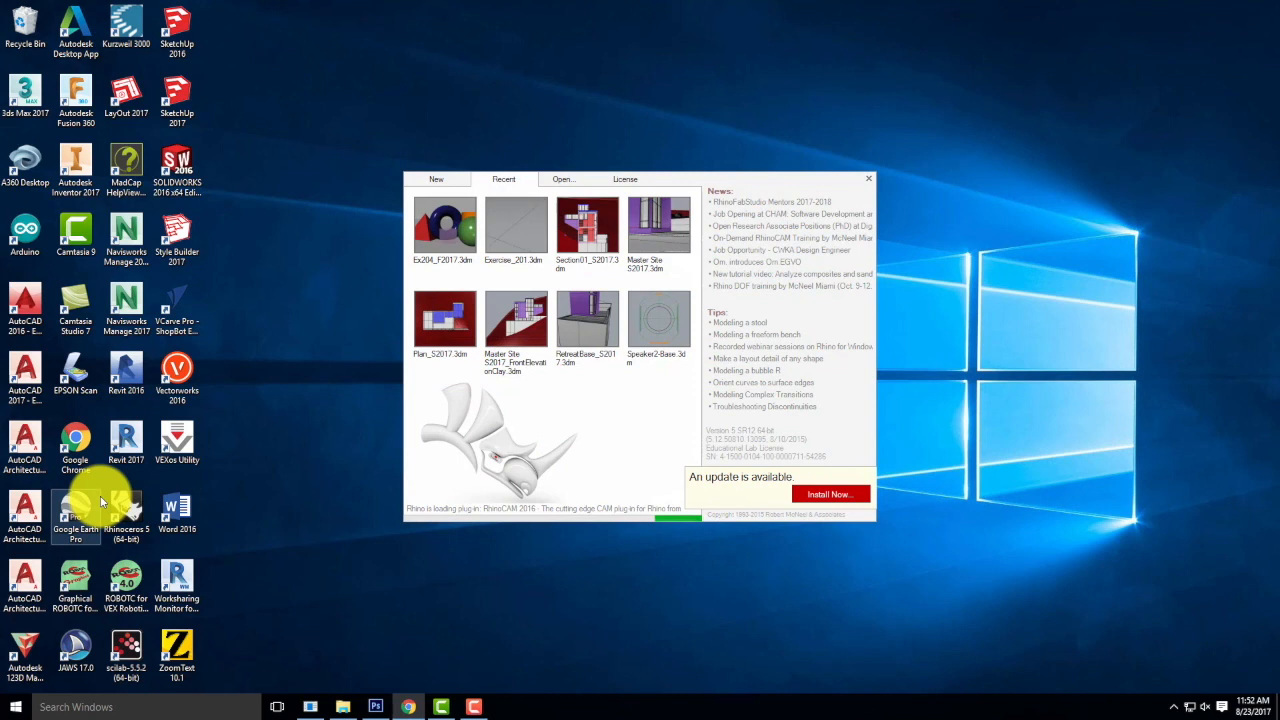
{"action": "left_click", "coordinate": [425, 212]}
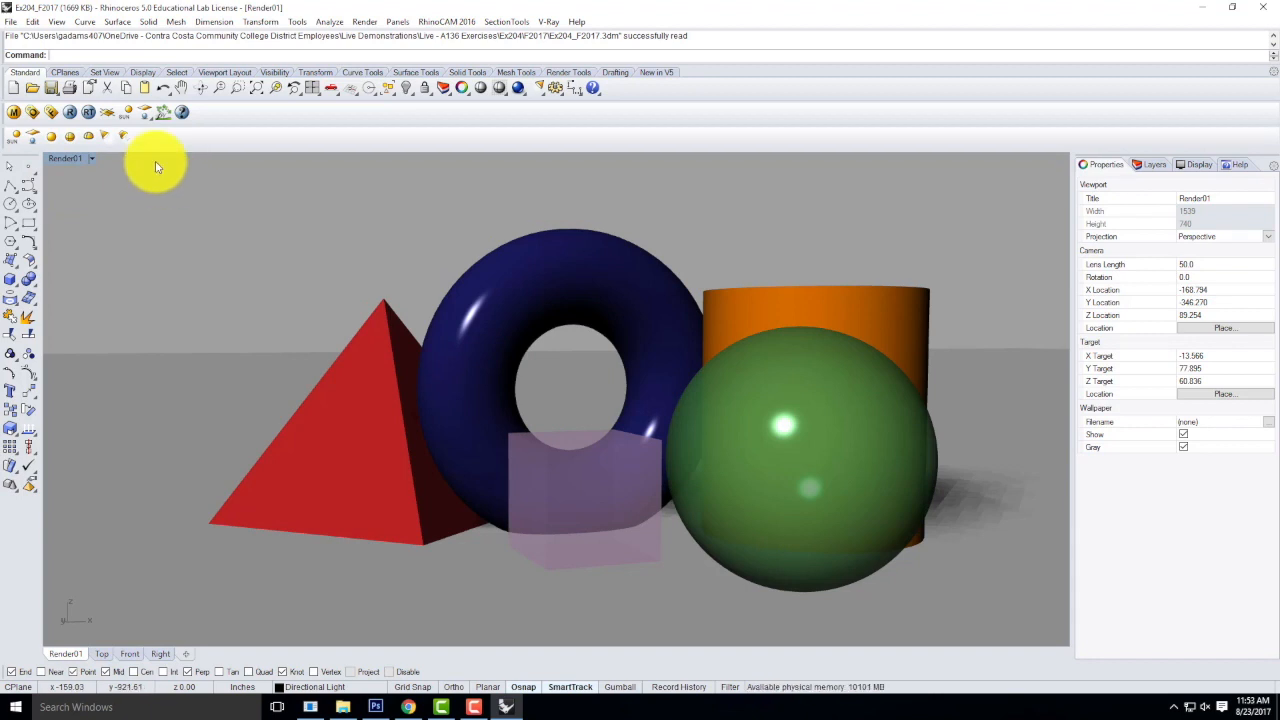
Switch to Chrome, open the site's Downloadable Resource Packages page and follow the Archi 136 link to the V-Ray Materials zip archive.
{"action": "left_click", "coordinate": [410, 707]}
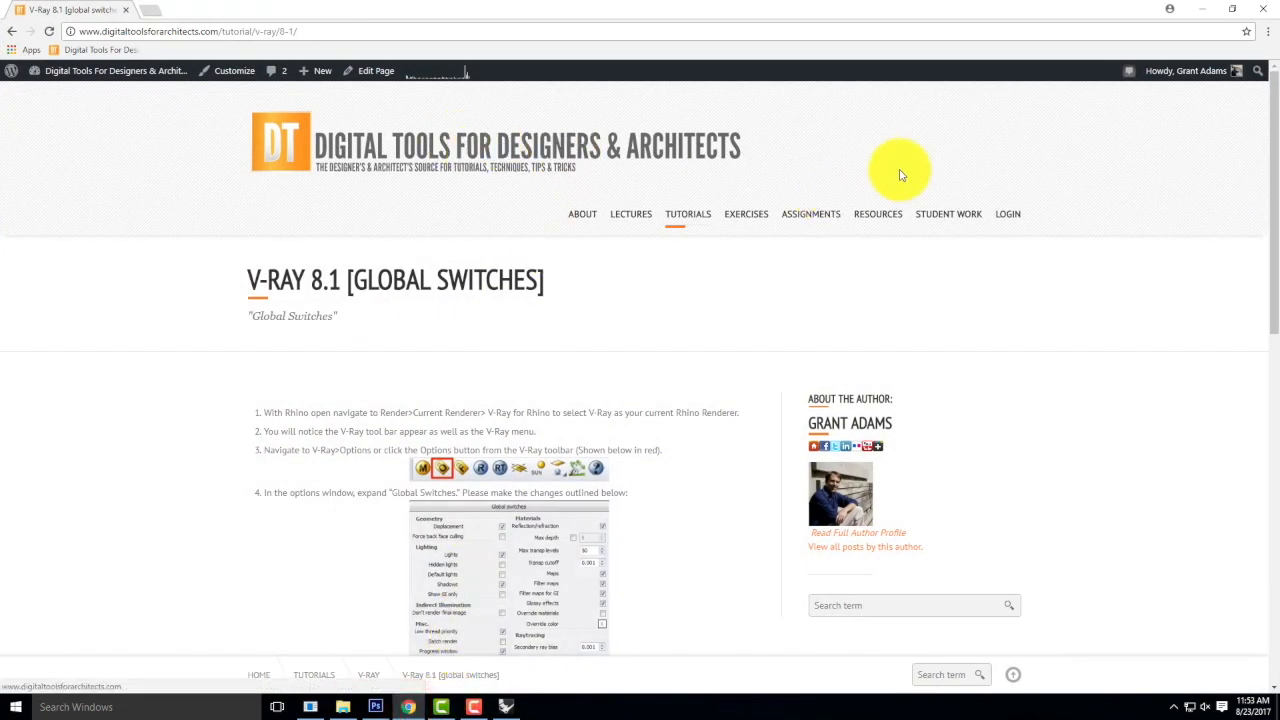
{"action": "mouse_move", "coordinate": [873, 215]}
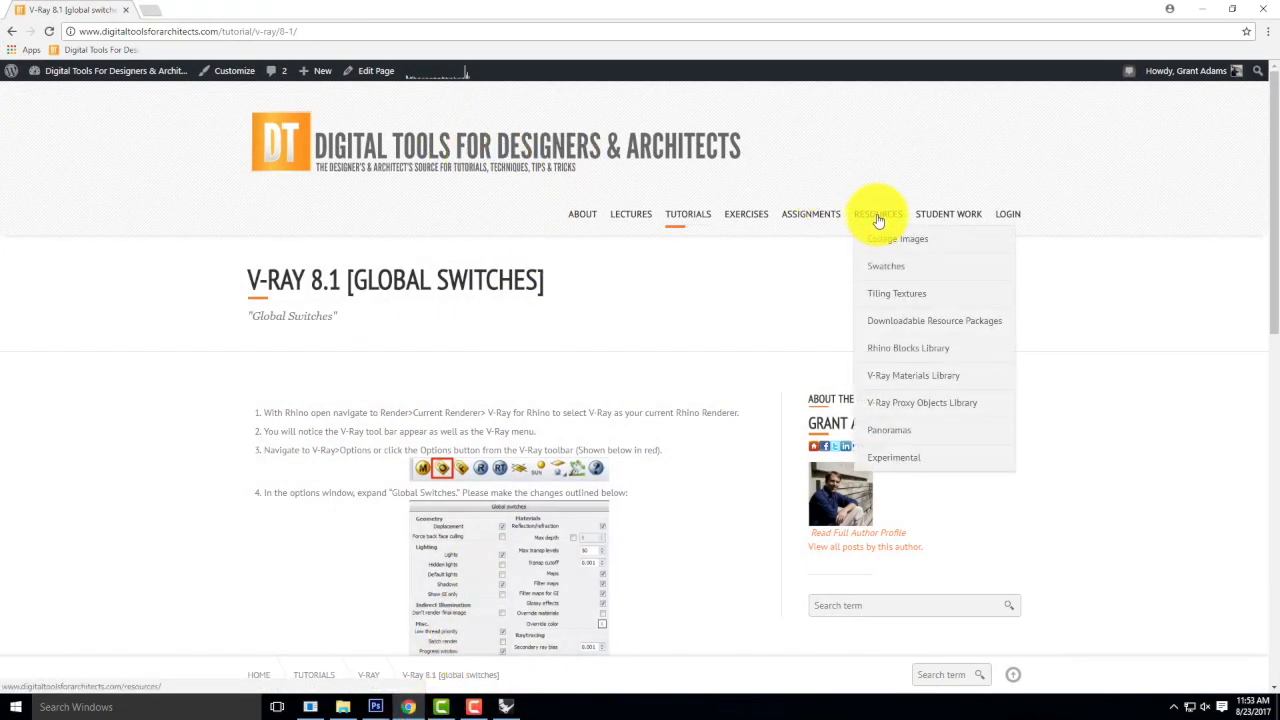
{"action": "left_click", "coordinate": [915, 325]}
{"action": "scroll", "coordinate": [786, 317], "scroll_direction": "down", "scroll_amount": 2}
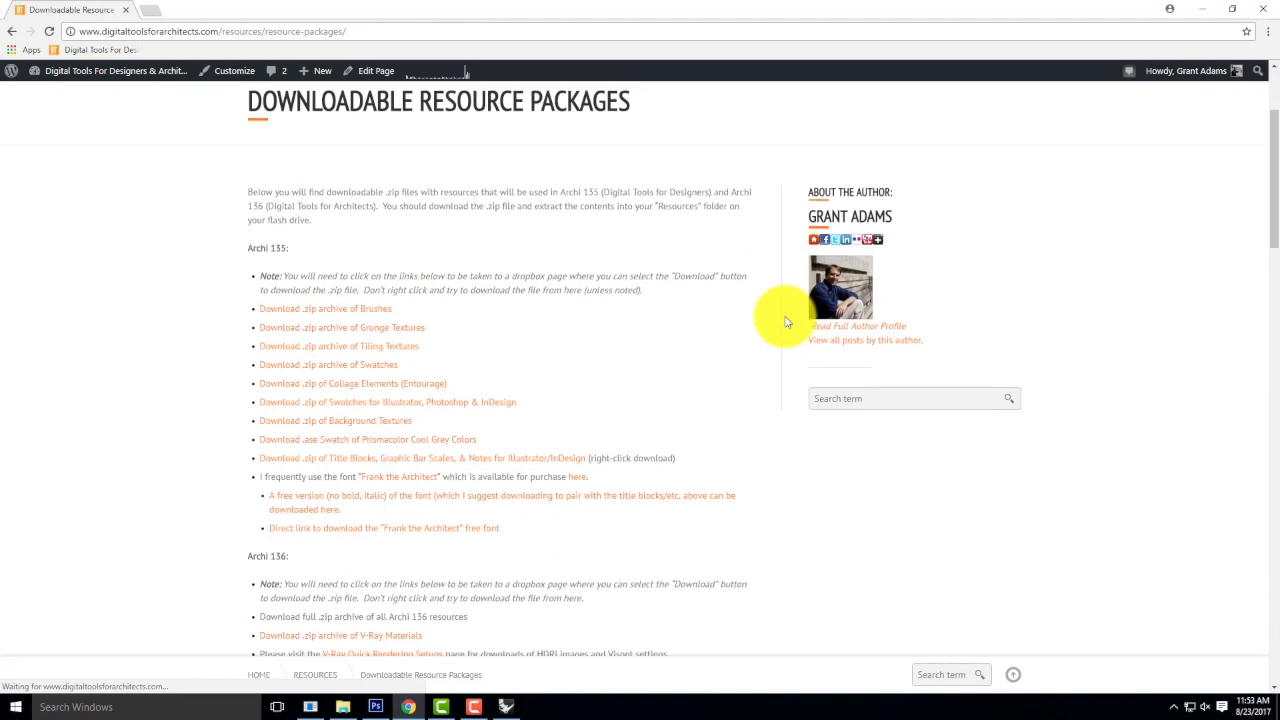
{"action": "scroll", "coordinate": [786, 321], "scroll_direction": "down", "scroll_amount": 3}
{"action": "left_click_drag", "start_coordinate": [241, 334], "coordinate": [457, 457]}
{"action": "left_click", "coordinate": [471, 452]}
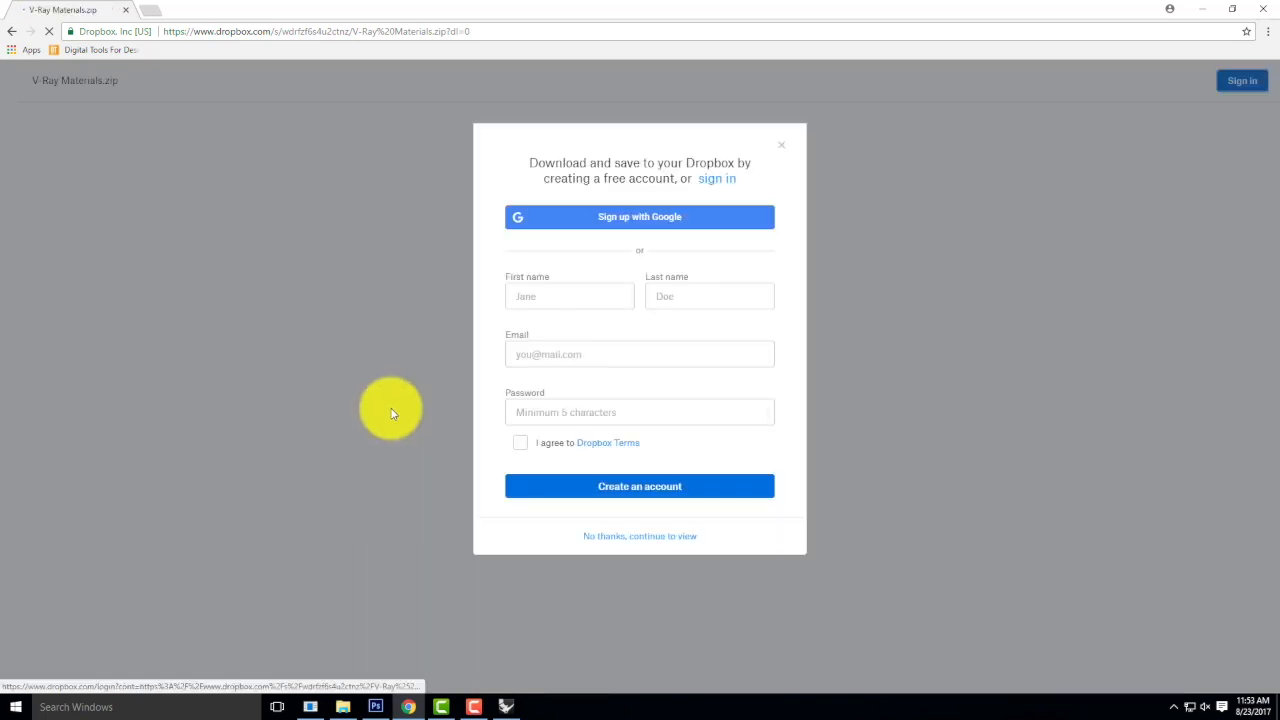
Dismiss the Dropbox sign-up offer and download V-Ray Materials.zip directly.
{"action": "left_click", "coordinate": [629, 538]}
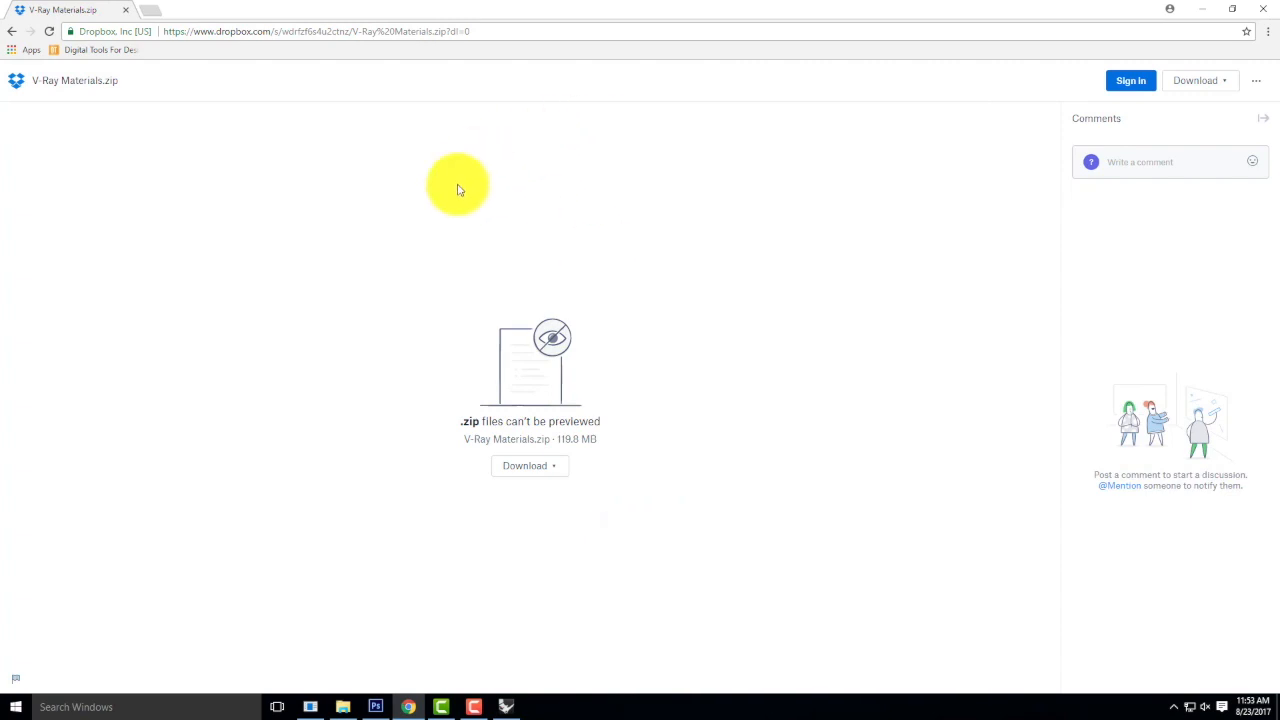
{"action": "left_click", "coordinate": [527, 470]}
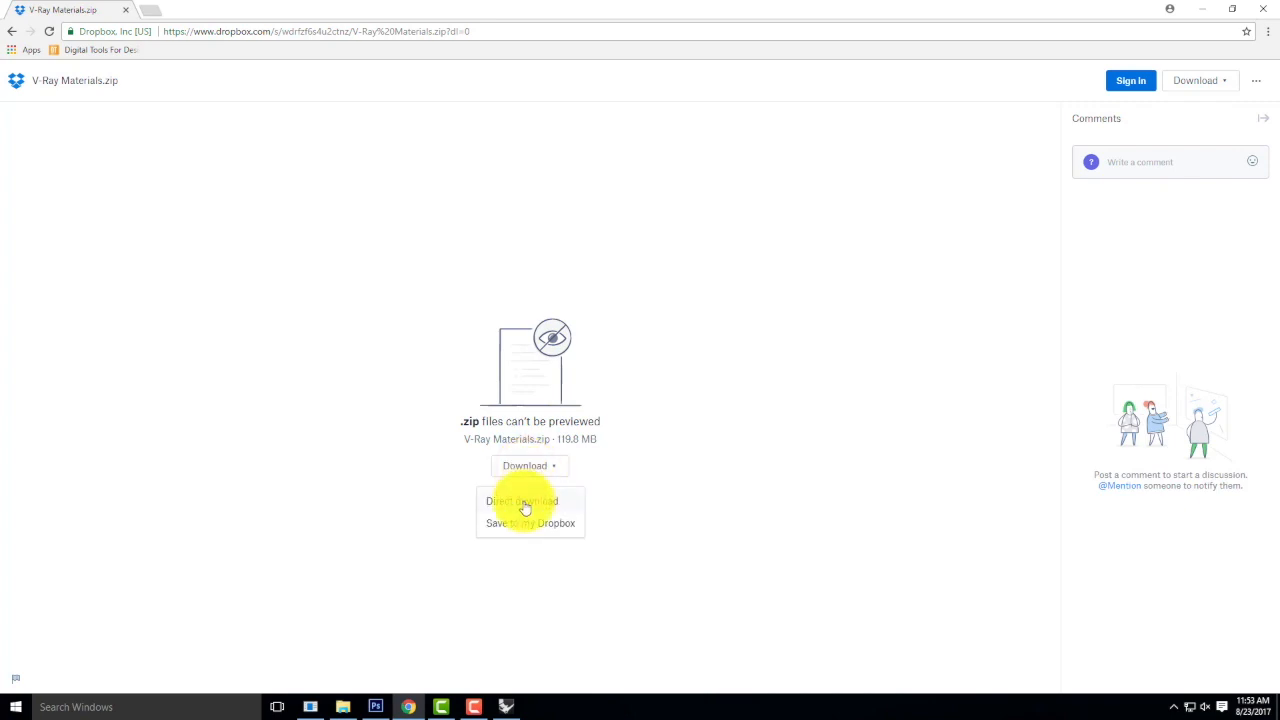
{"action": "left_click", "coordinate": [521, 503]}
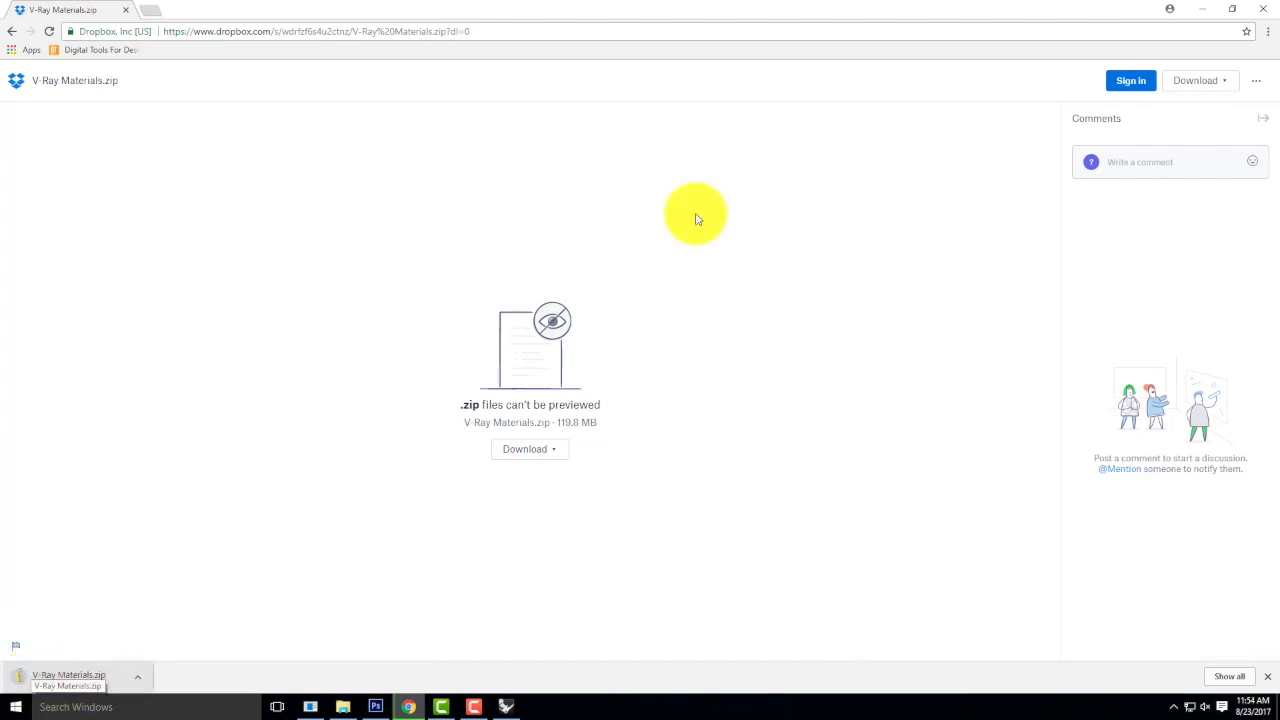
Switch to File Explorer, open the OneDrive folder Resources > V-Ray > V-Ray Materials and browse its material category folders.
{"action": "left_click", "coordinate": [1201, 10]}
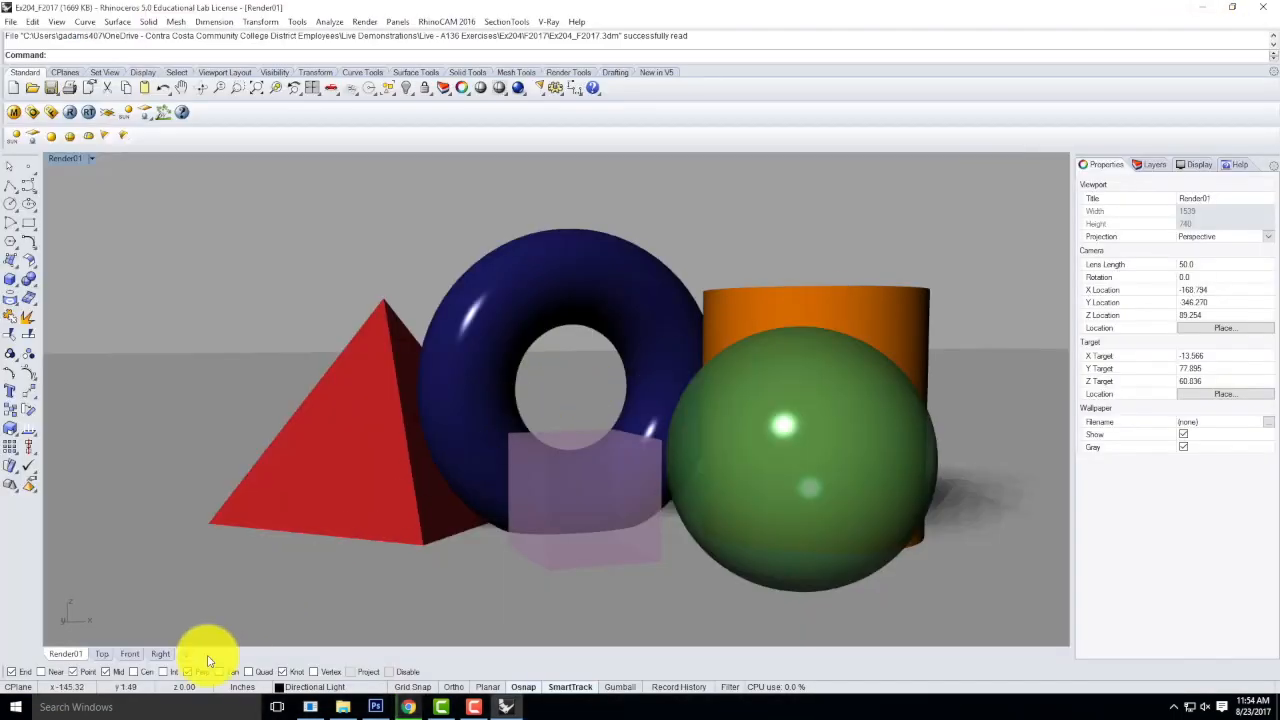
{"action": "left_click", "coordinate": [1201, 8]}
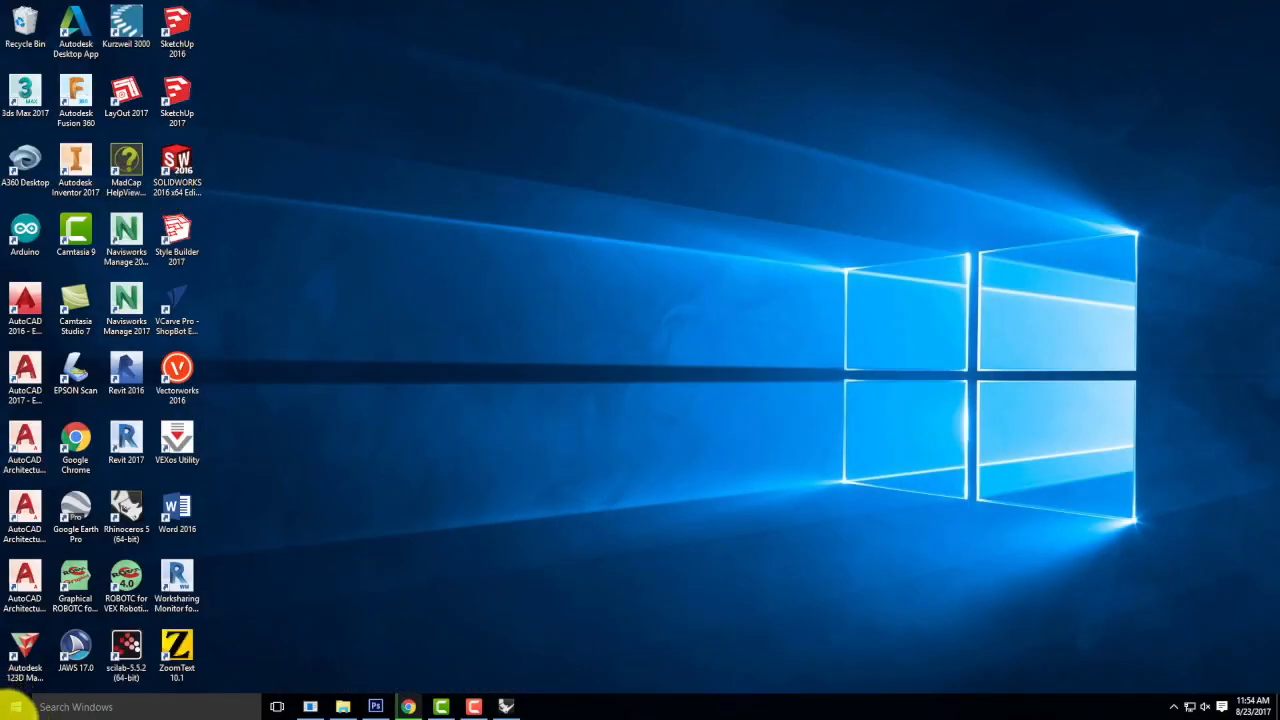
{"action": "left_click", "coordinate": [342, 703]}
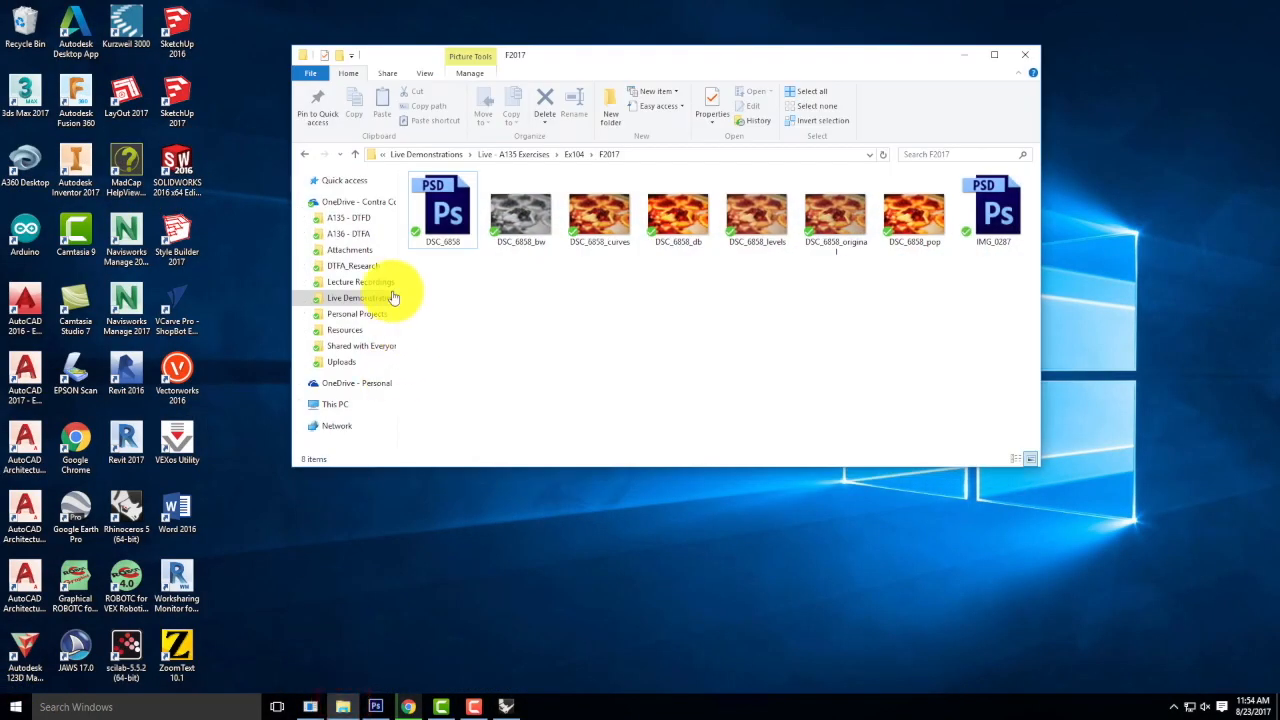
{"action": "left_click", "coordinate": [333, 203]}
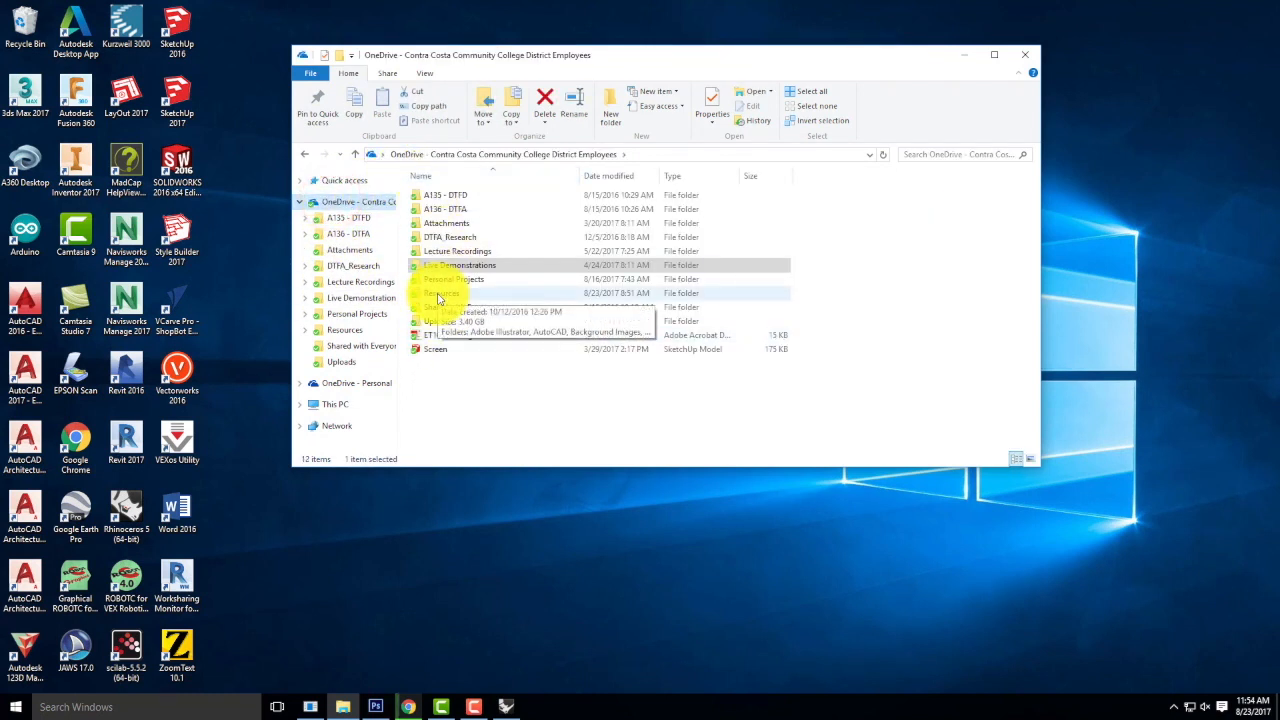
{"action": "double_click", "coordinate": [438, 295]}
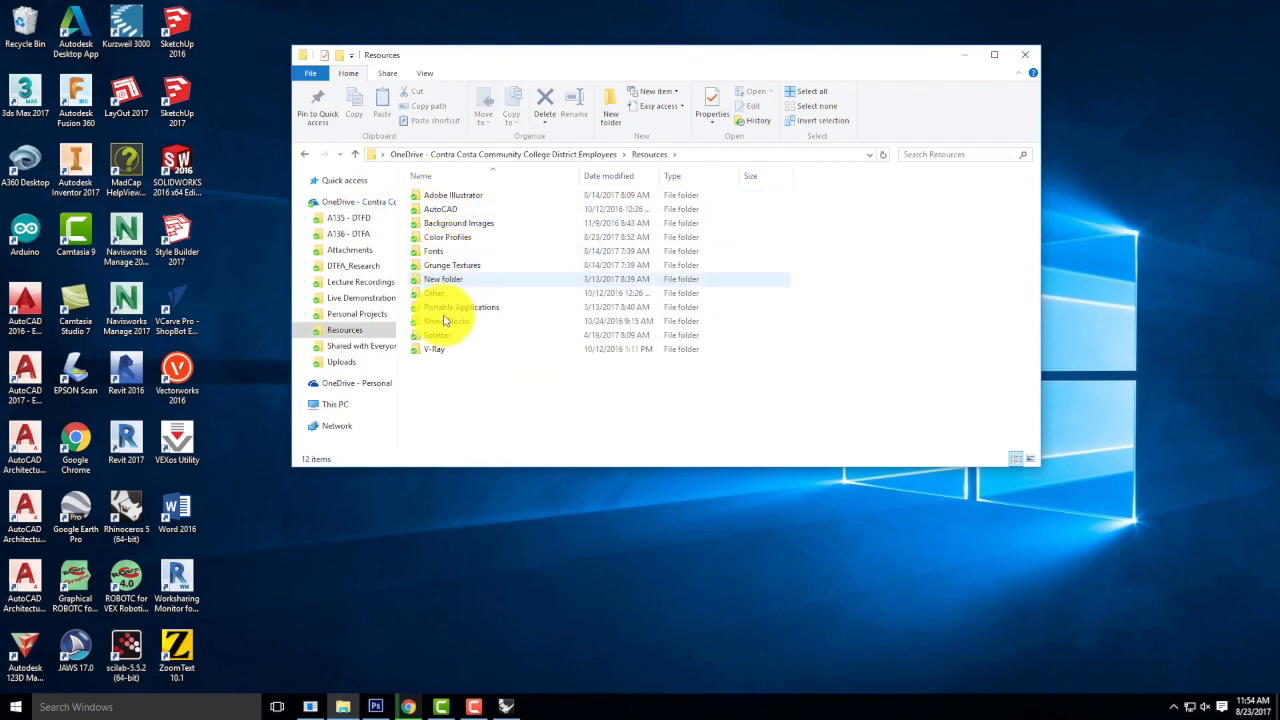
{"action": "double_click", "coordinate": [434, 349]}
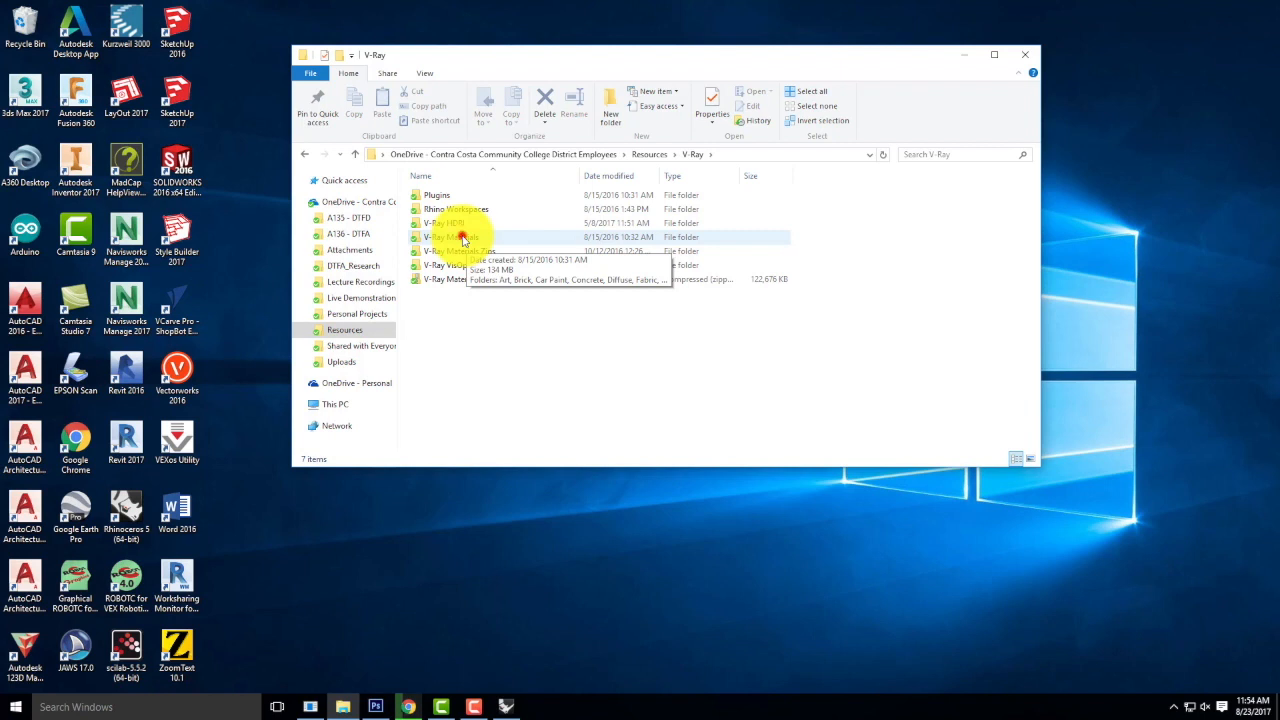
{"action": "double_click", "coordinate": [462, 240]}
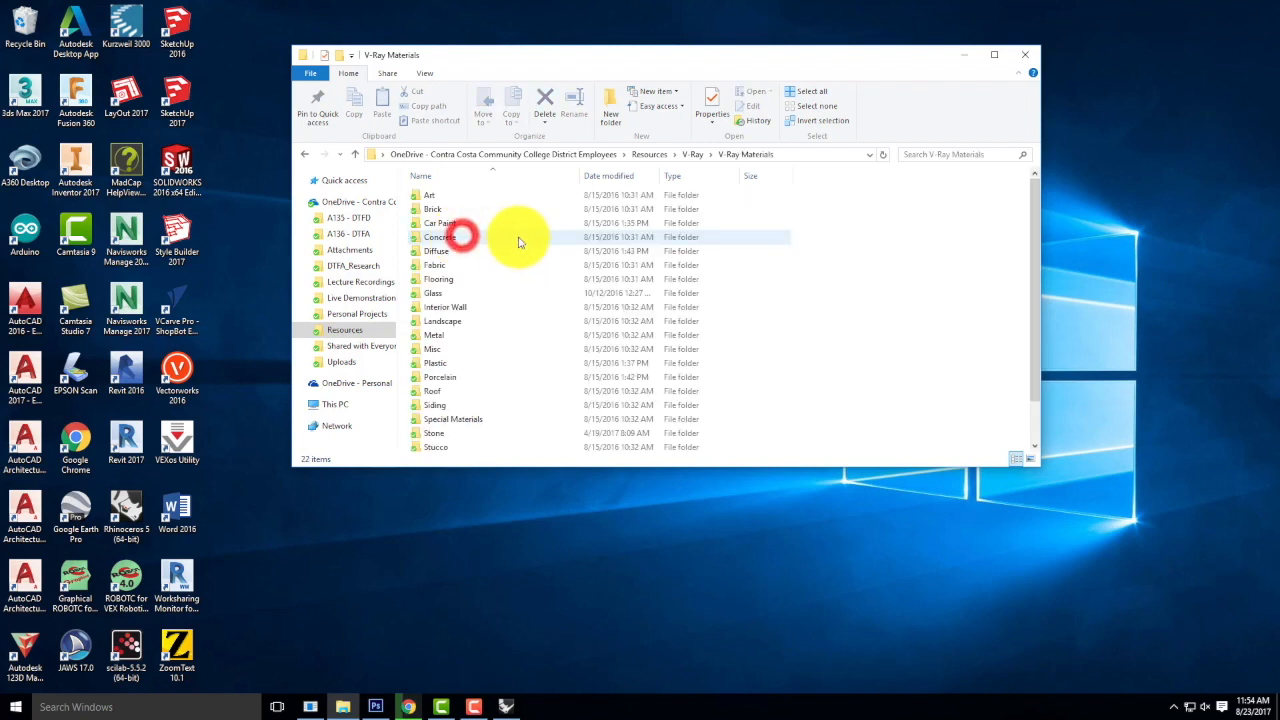
{"action": "left_click", "coordinate": [437, 197]}
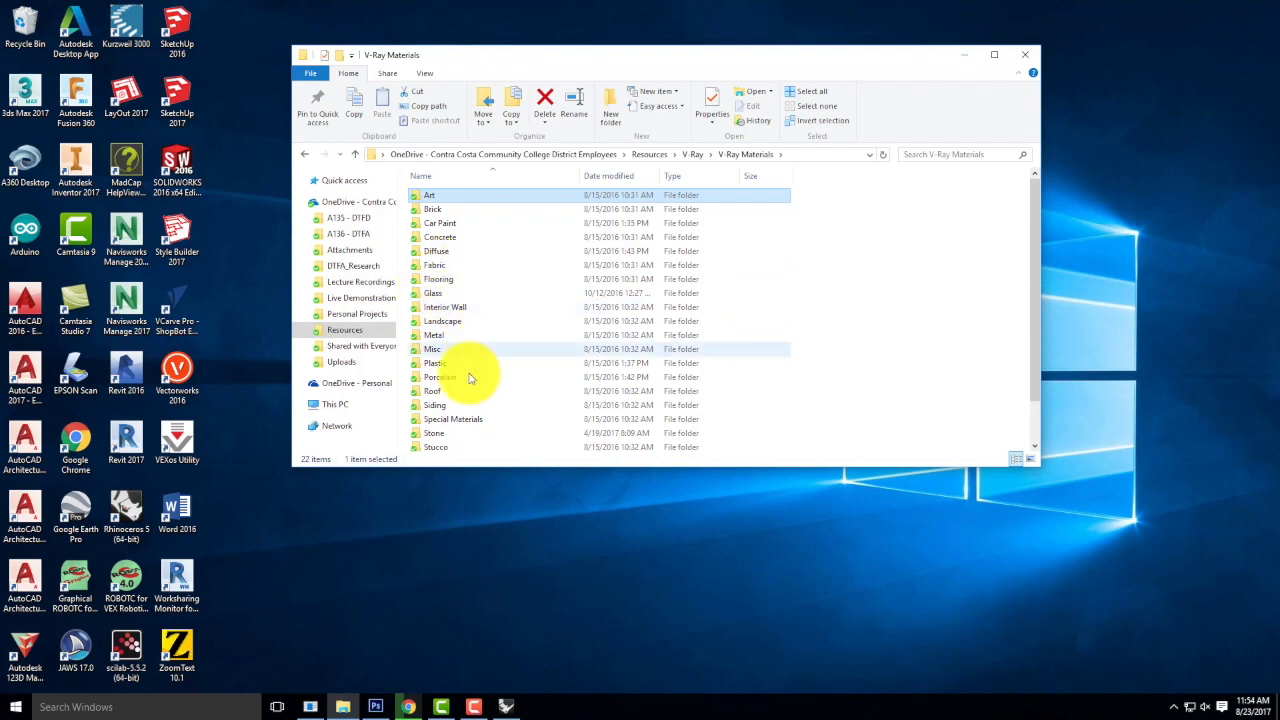
{"action": "scroll", "coordinate": [456, 385], "scroll_direction": "down", "scroll_amount": 1}
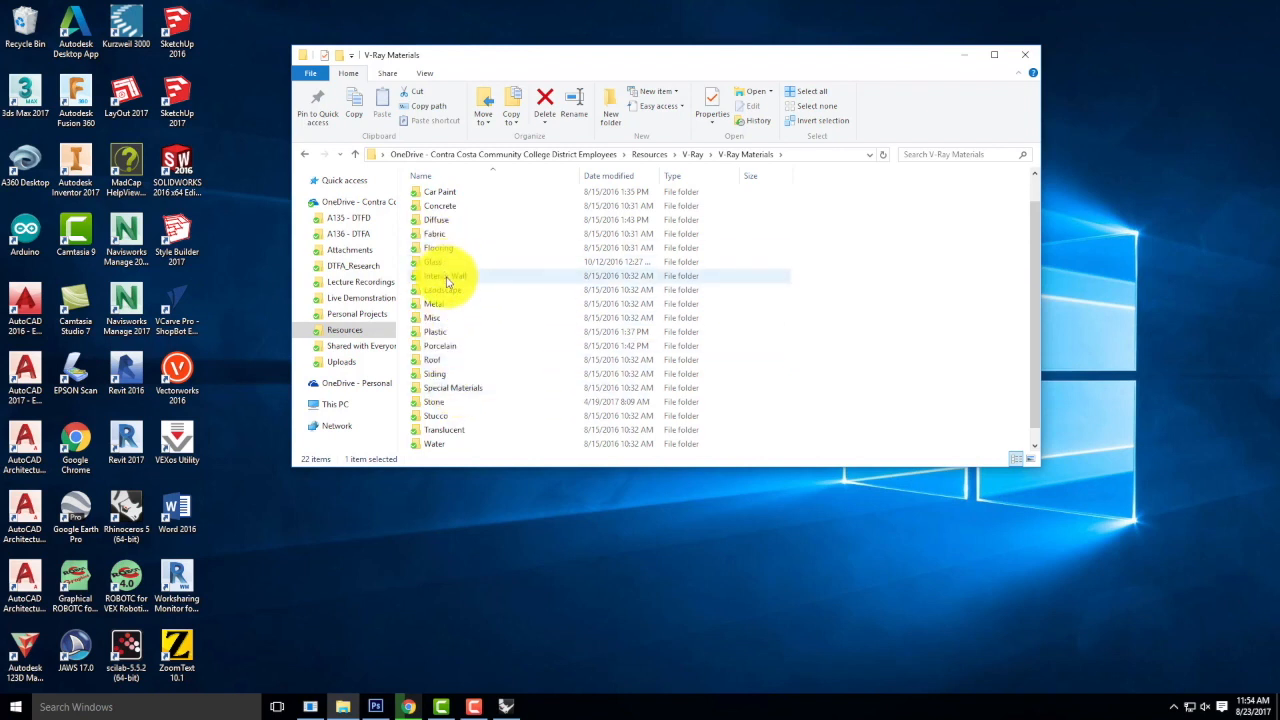
{"action": "scroll", "coordinate": [443, 290], "scroll_direction": "down", "scroll_amount": 1}
{"action": "scroll", "coordinate": [451, 286], "scroll_direction": "up", "scroll_amount": 1}
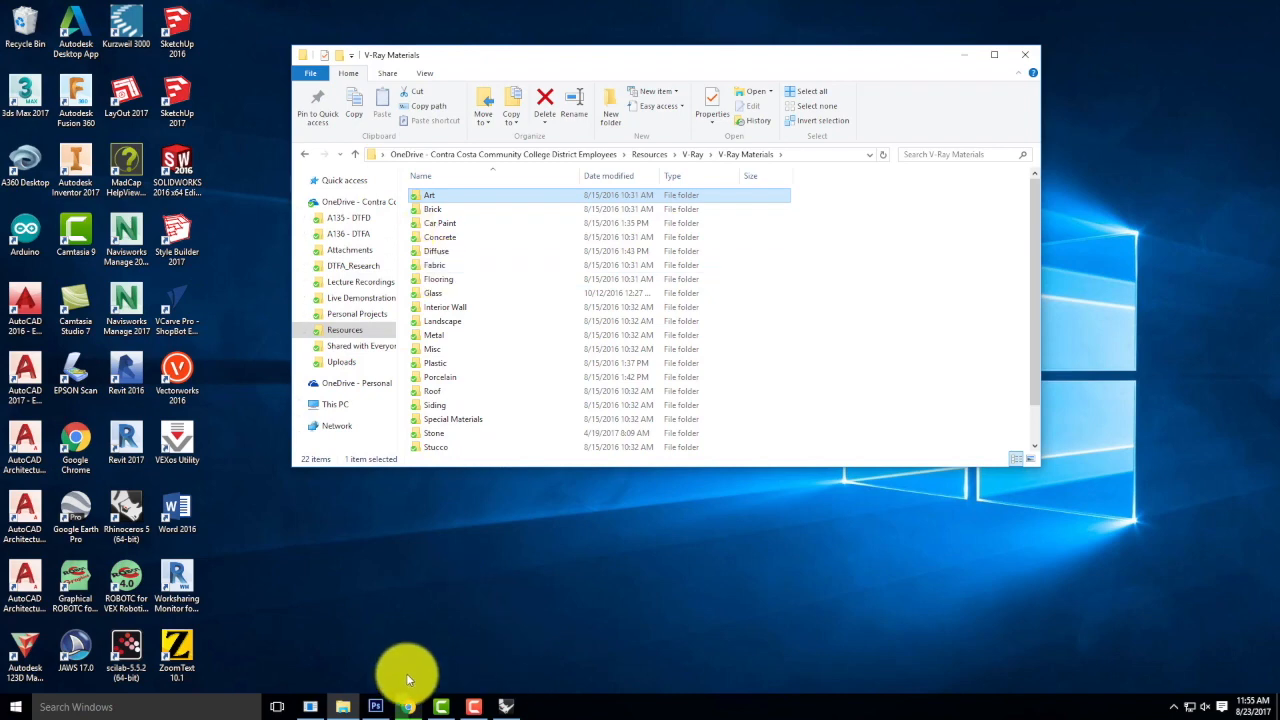
Switch to Chrome, open the bookmarked Digital Tools site in a new tab and follow the V-Ray Materials zip link under Downloadable Resource Packages.
{"action": "left_click", "coordinate": [409, 707]}
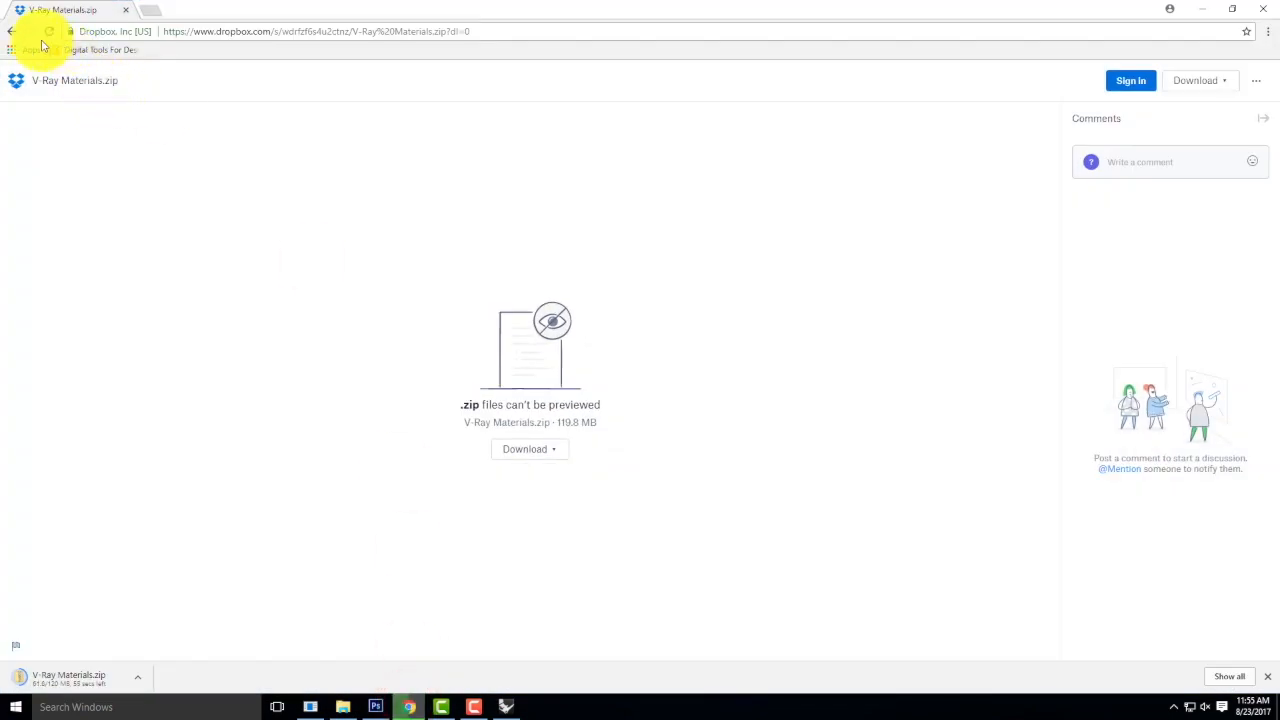
{"action": "right_click", "coordinate": [84, 50]}
{"action": "left_click", "coordinate": [126, 62]}
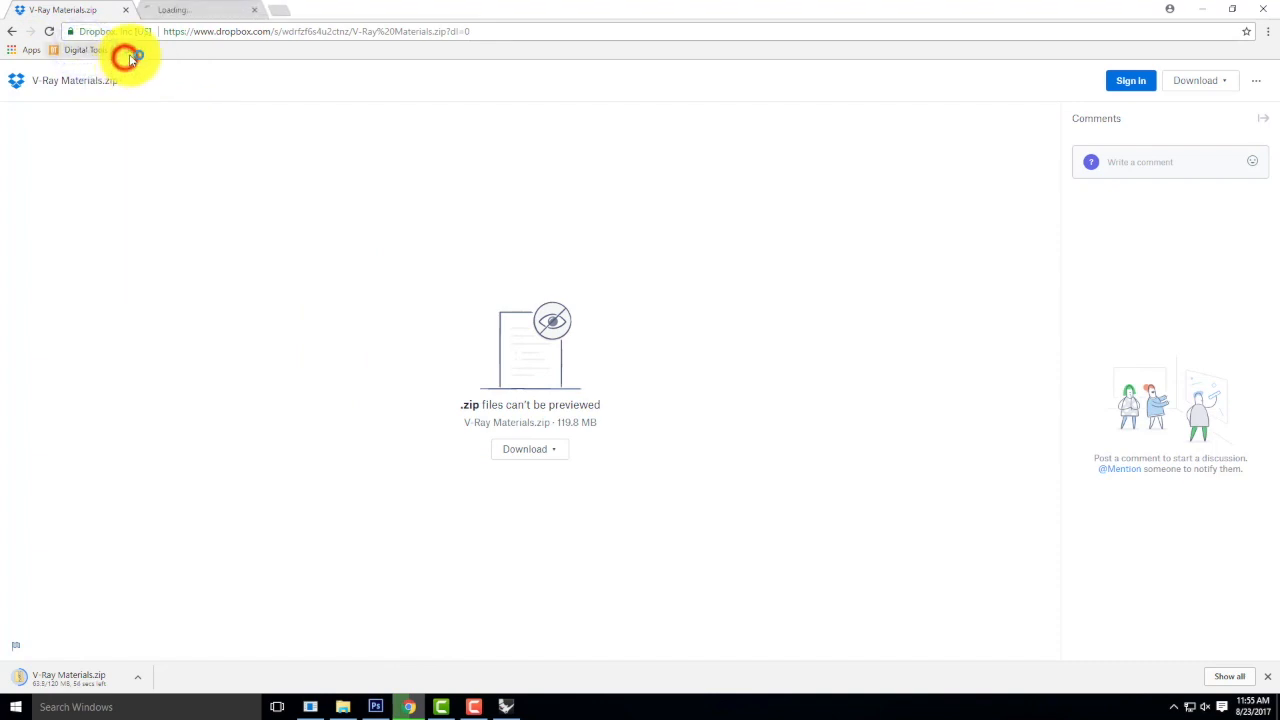
{"action": "left_click", "coordinate": [175, 10]}
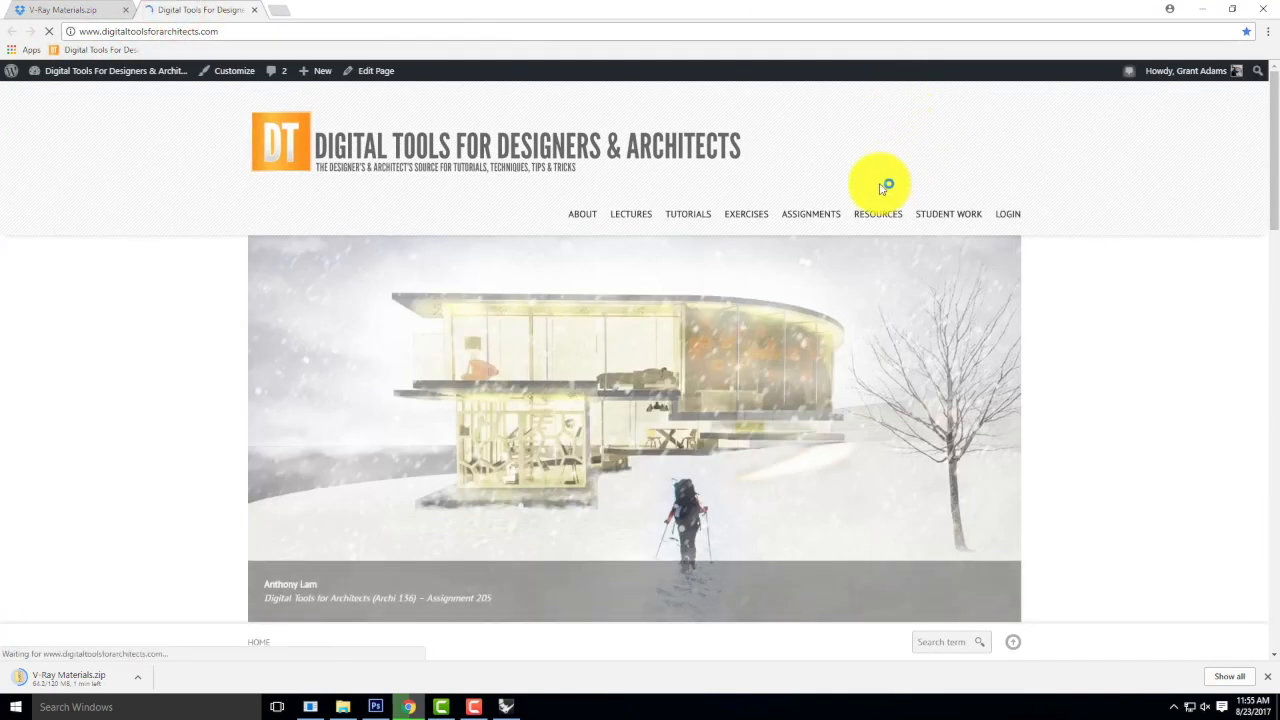
{"action": "mouse_move", "coordinate": [877, 214]}
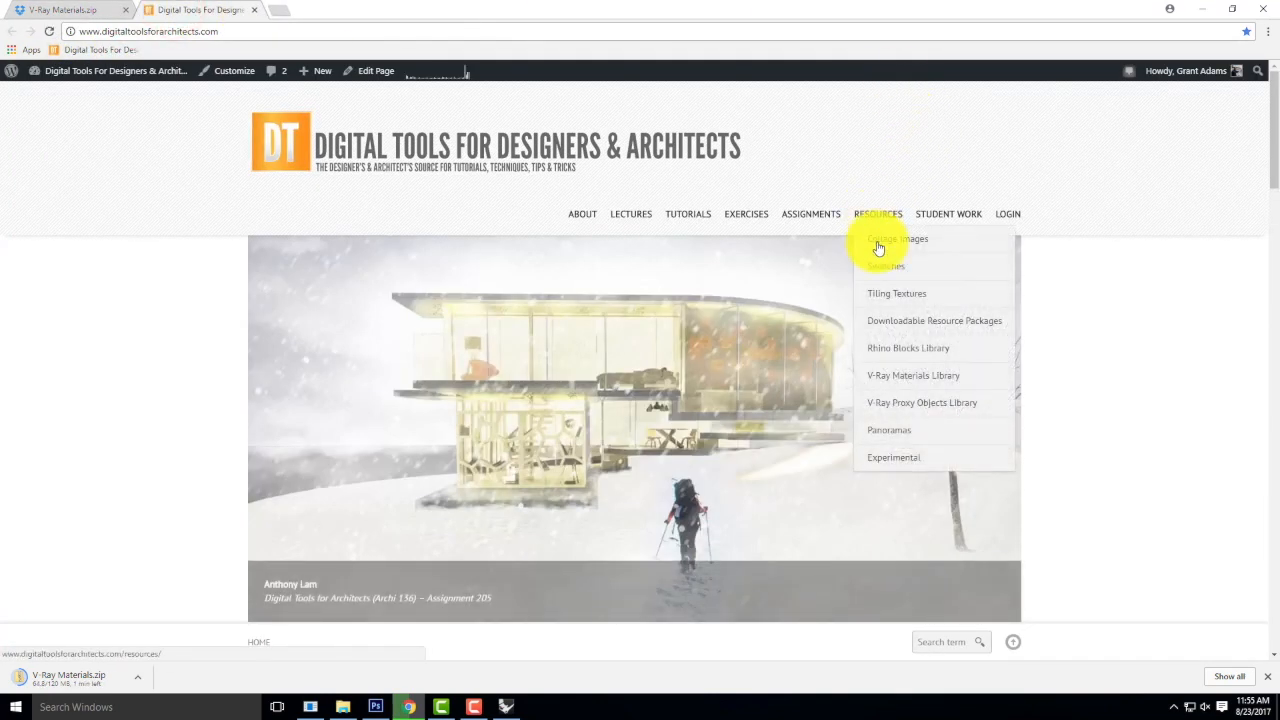
{"action": "left_click", "coordinate": [889, 325]}
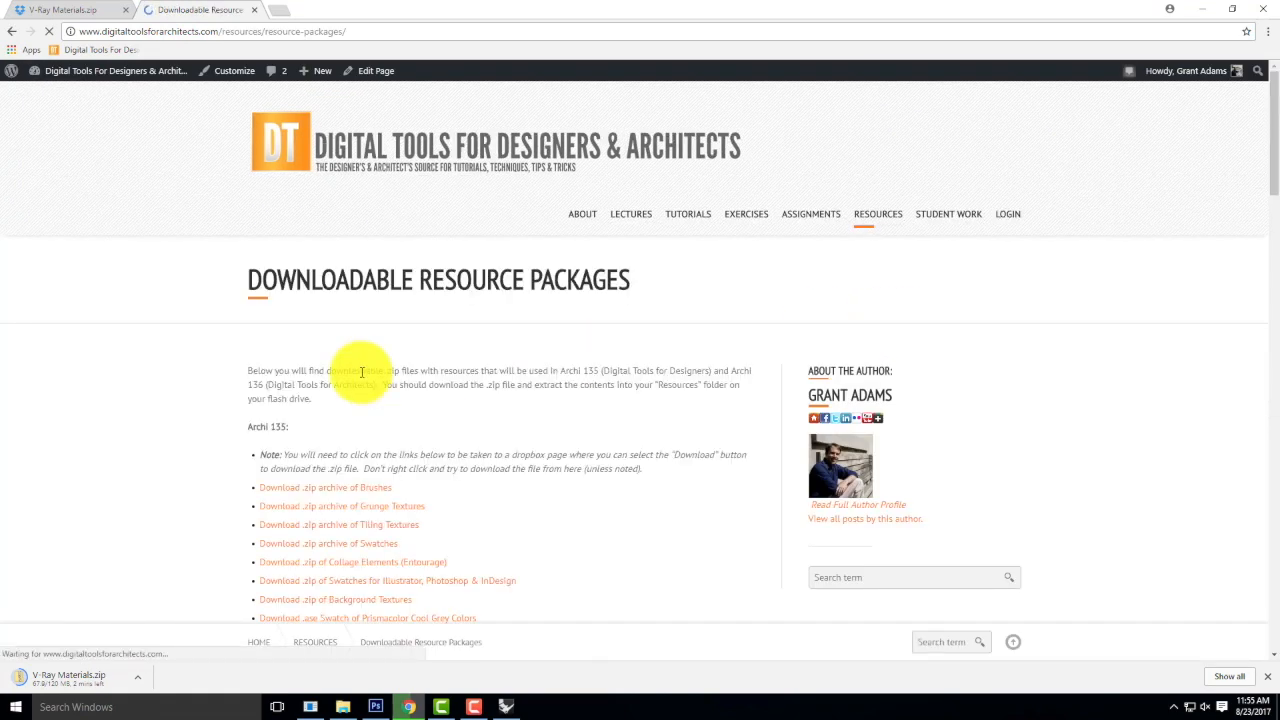
{"action": "scroll", "coordinate": [360, 371], "scroll_direction": "down", "scroll_amount": 3}
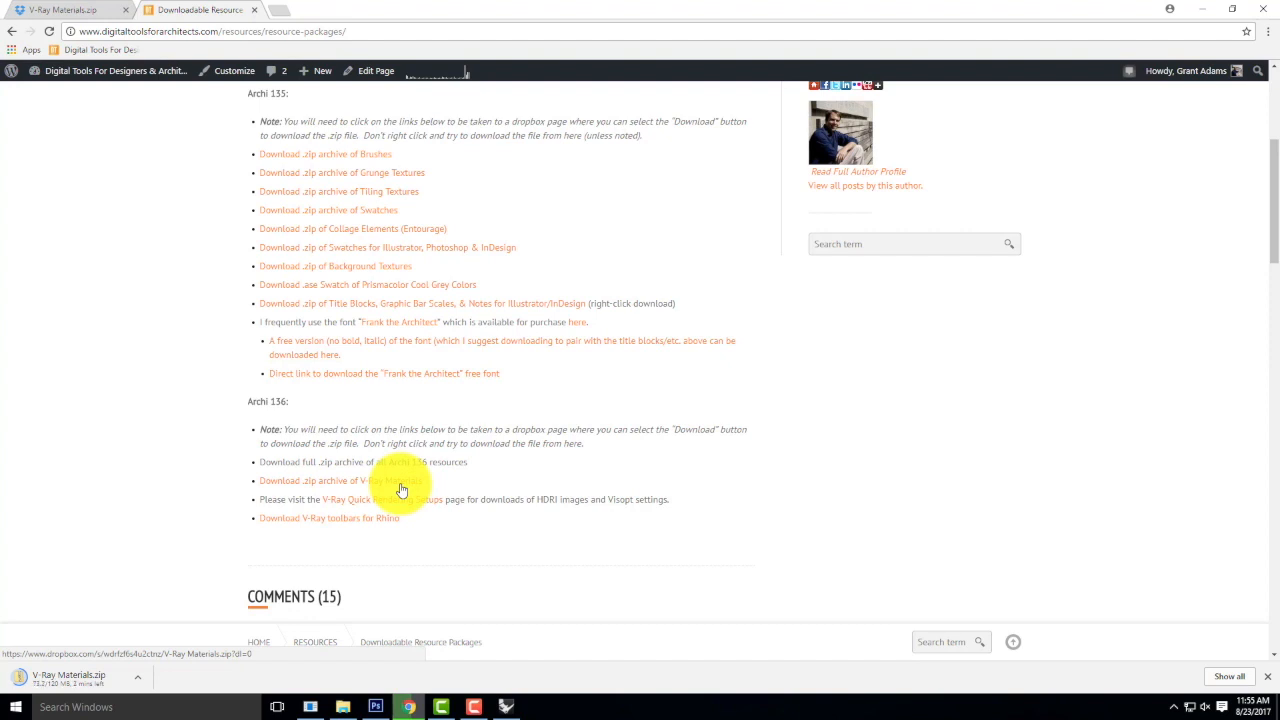
{"action": "left_click", "coordinate": [343, 482]}
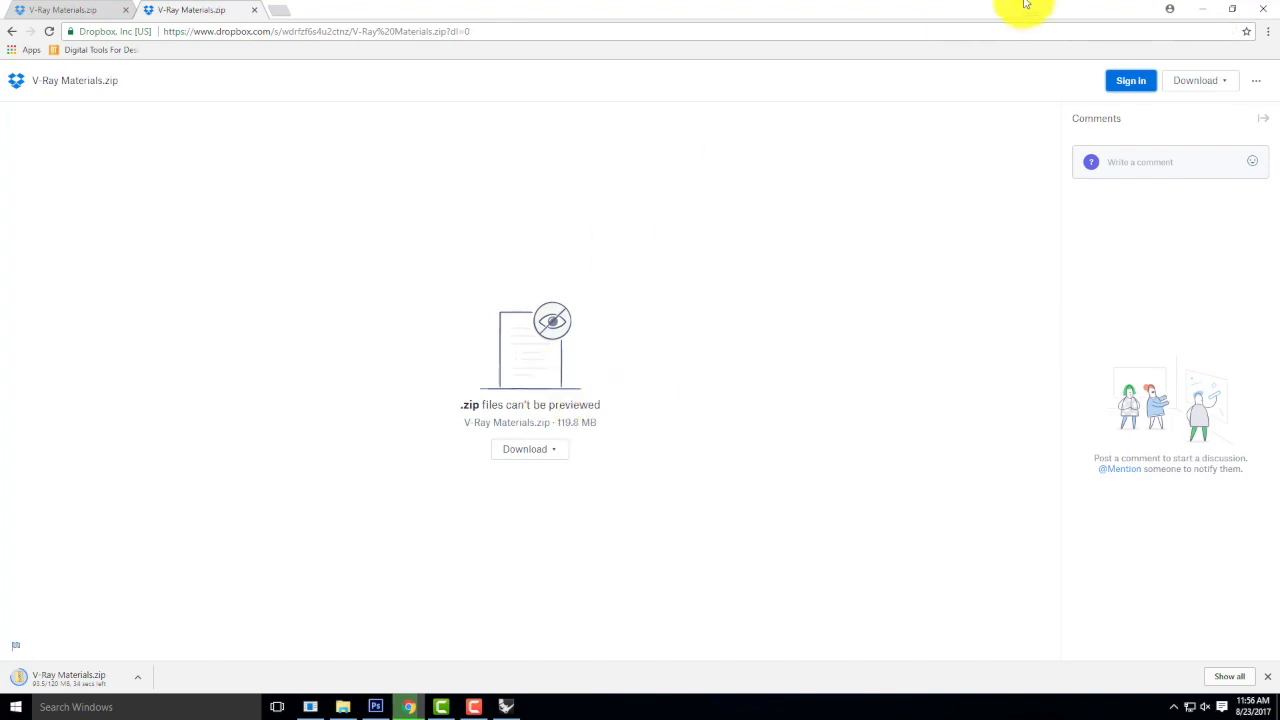
Return to the V-Ray Materials folder in File Explorer and look through its category folders.
{"action": "left_click", "coordinate": [1205, 14]}
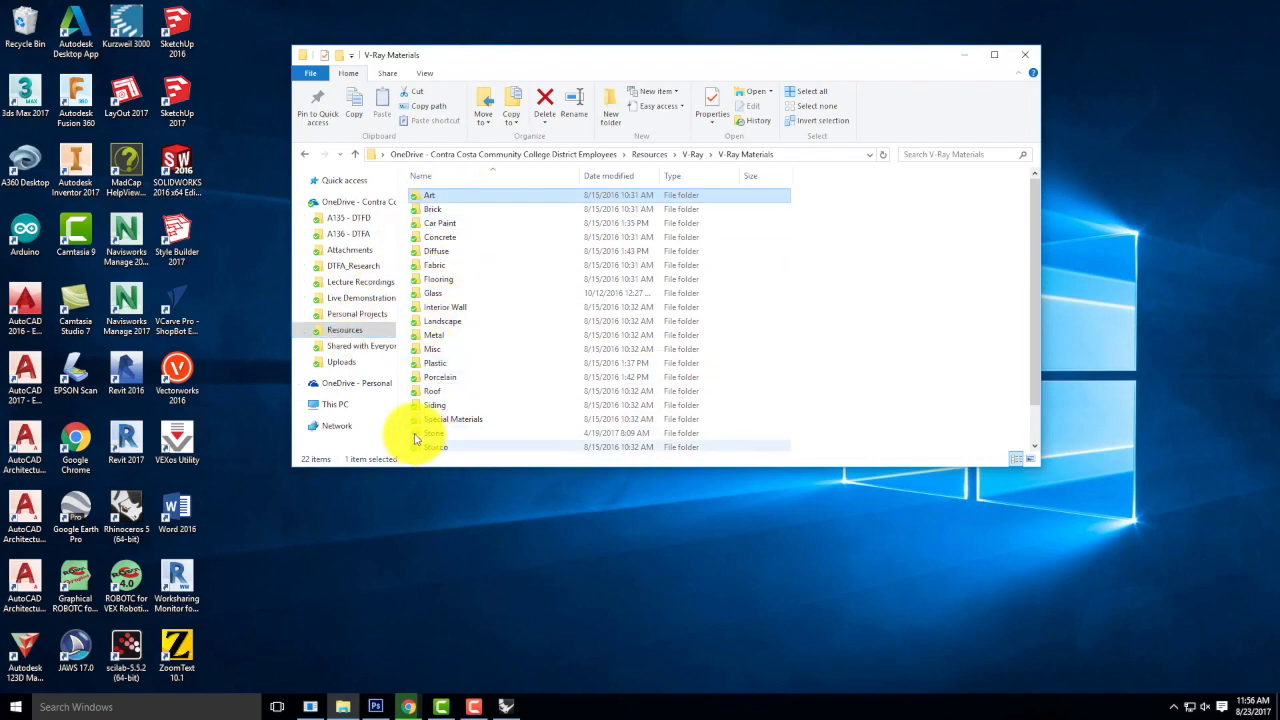
{"action": "scroll", "coordinate": [453, 280], "scroll_direction": "down", "scroll_amount": 1}
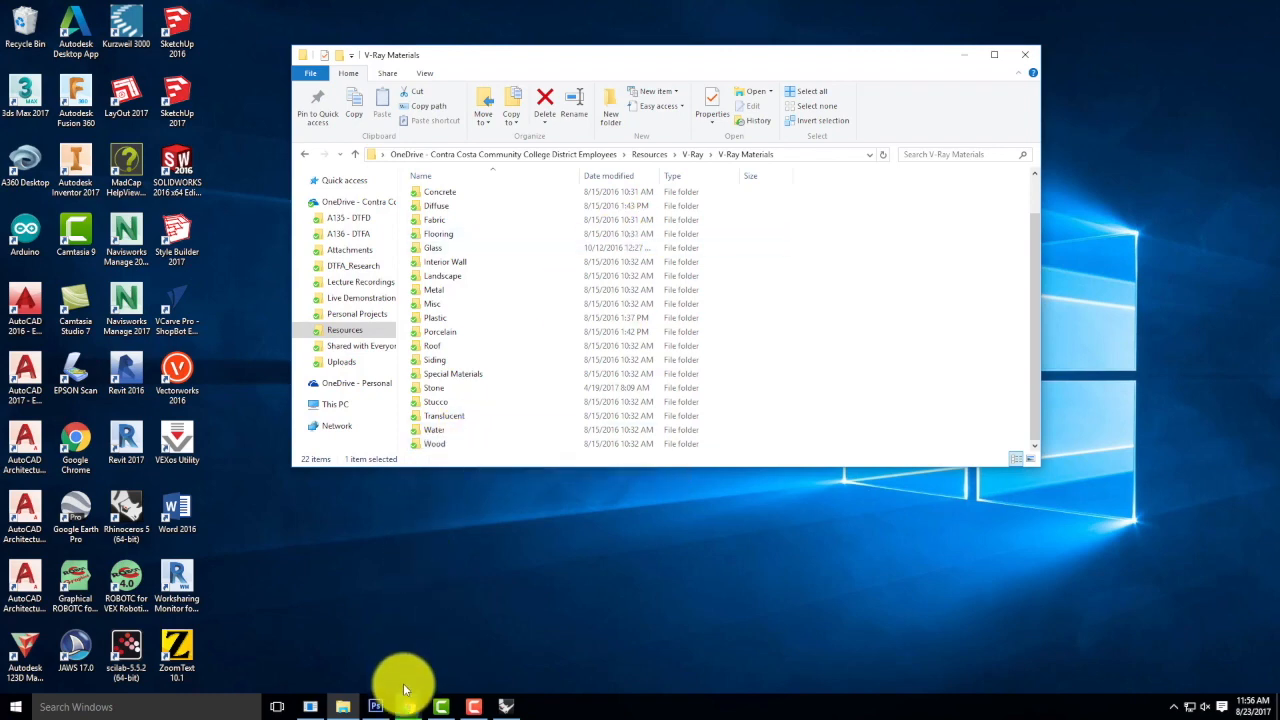
Switch to Rhino, open the V-Ray material editor and start loading a material file into Scene Materials.
{"action": "left_click", "coordinate": [506, 706]}
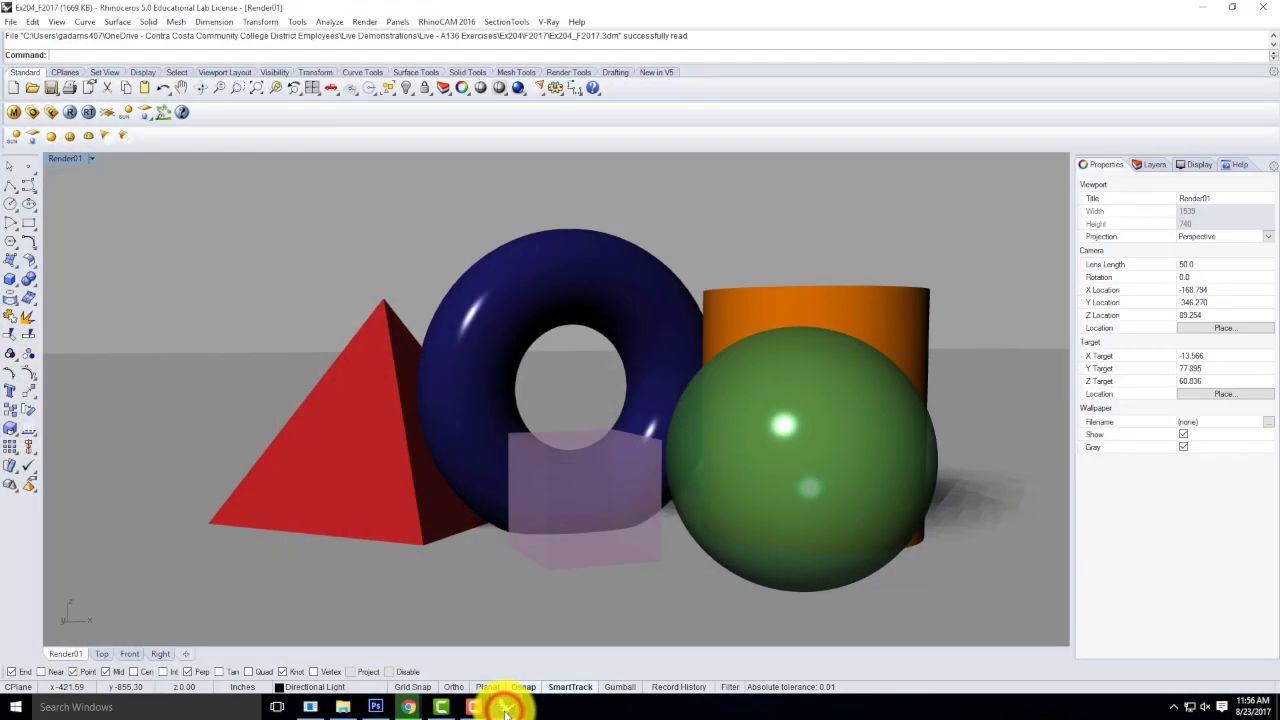
{"action": "left_click", "coordinate": [11, 114]}
{"action": "left_click_drag", "start_coordinate": [134, 14], "coordinate": [447, 169]}
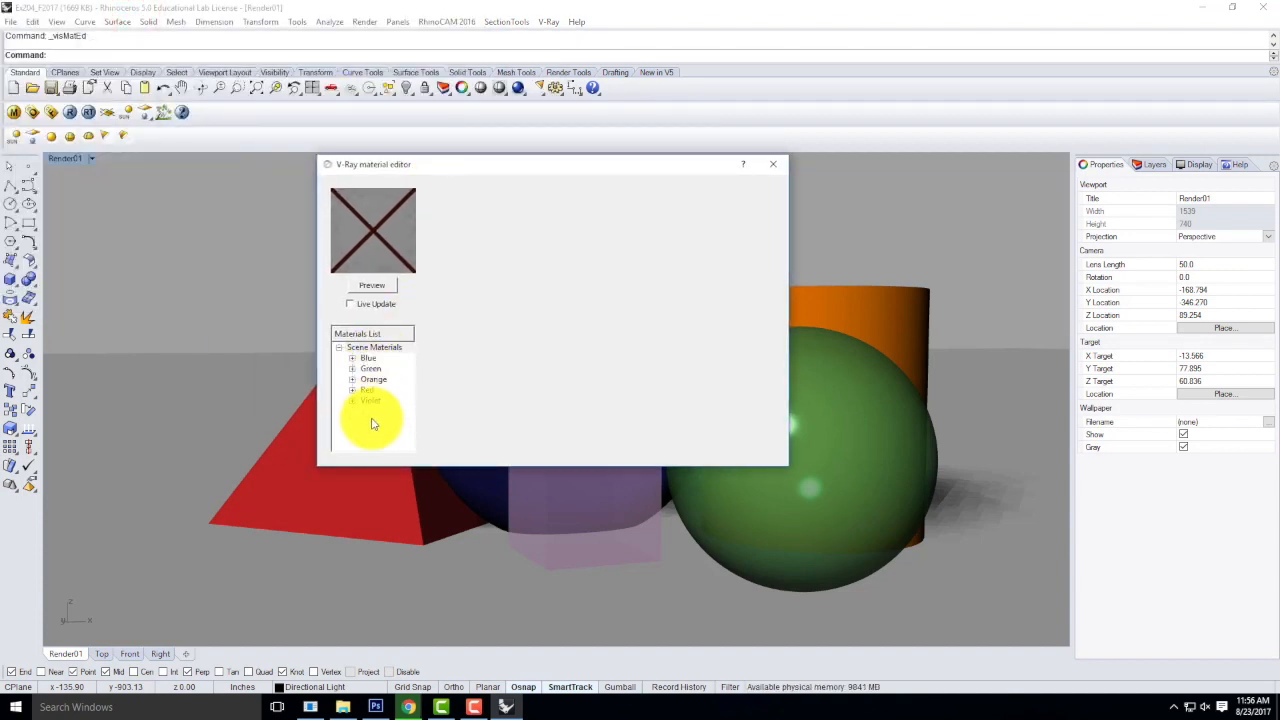
{"action": "left_click", "coordinate": [385, 349]}
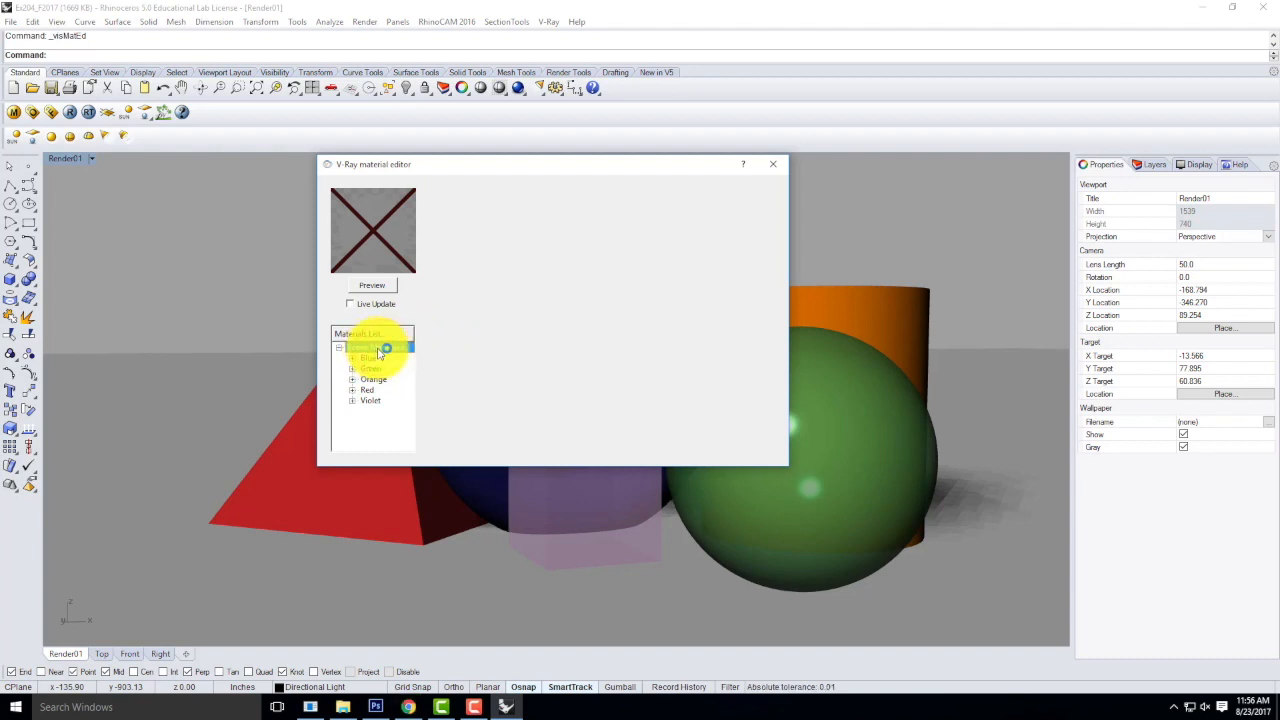
{"action": "right_click", "coordinate": [378, 350]}
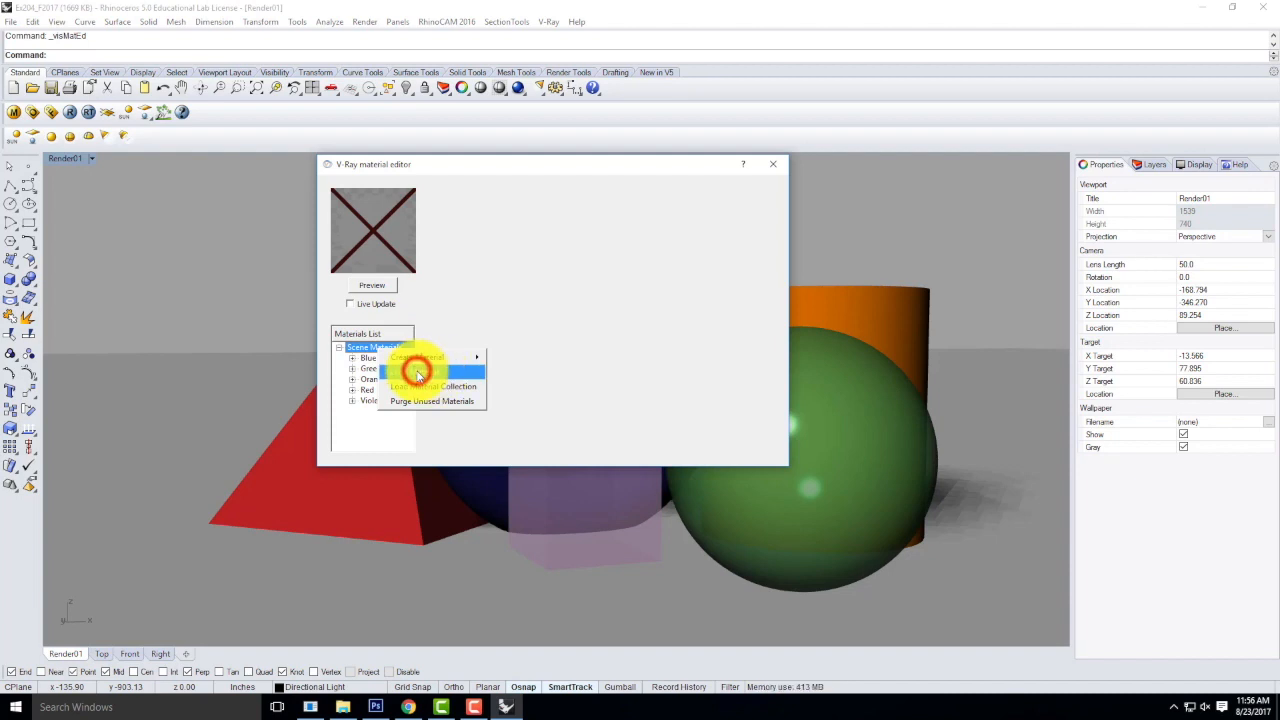
{"action": "left_click", "coordinate": [418, 373]}
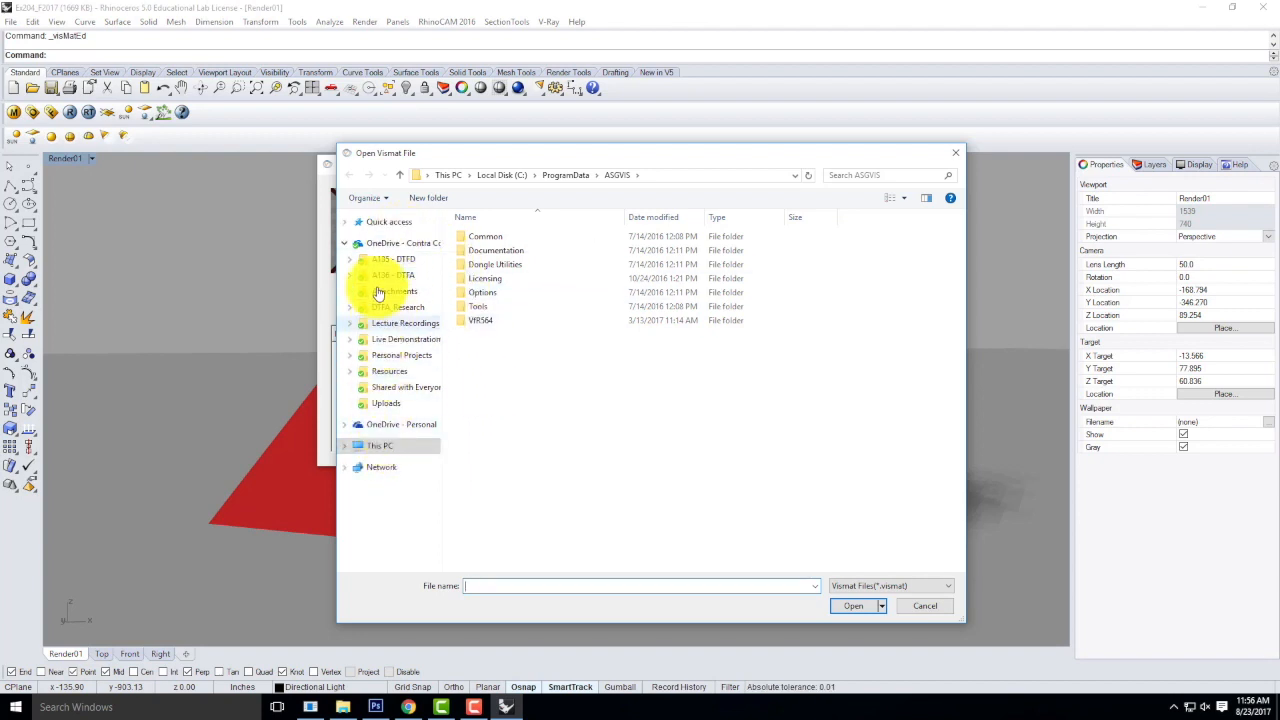
Browse to the OneDrive folder Resources > V-Ray > V-Ray Materials > Wood.
{"action": "left_click", "coordinate": [384, 241]}
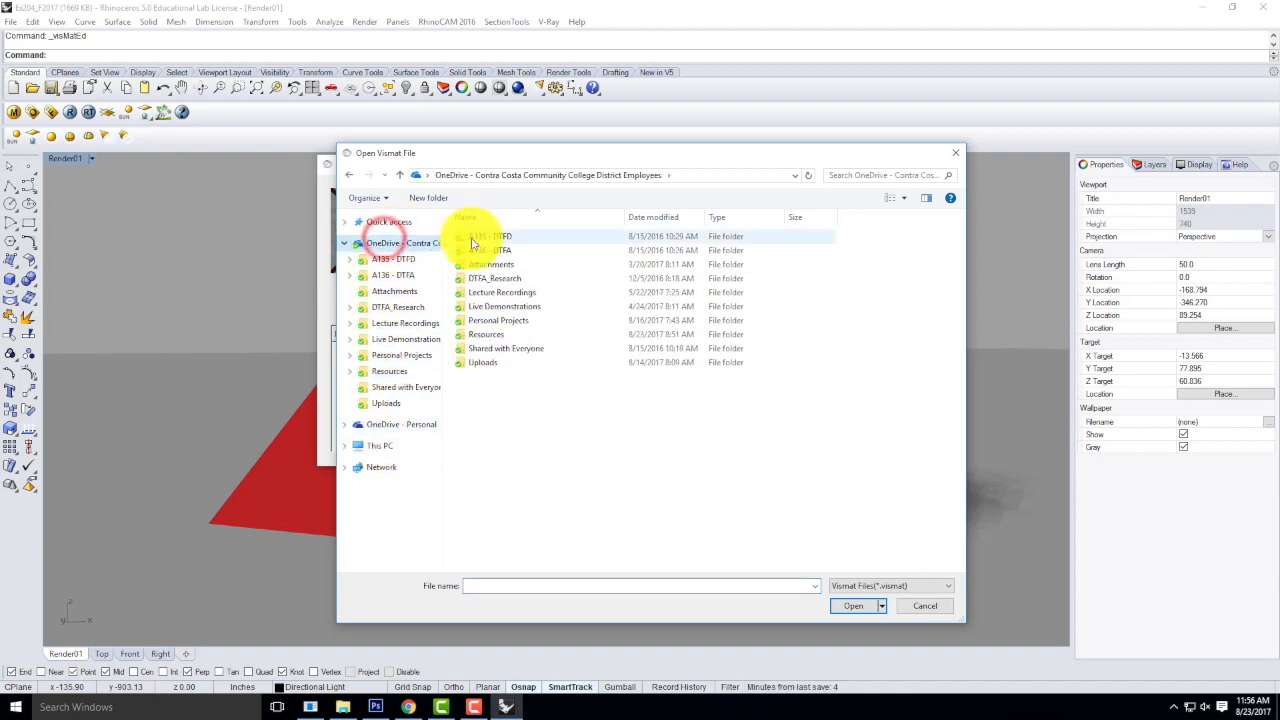
{"action": "double_click", "coordinate": [483, 336]}
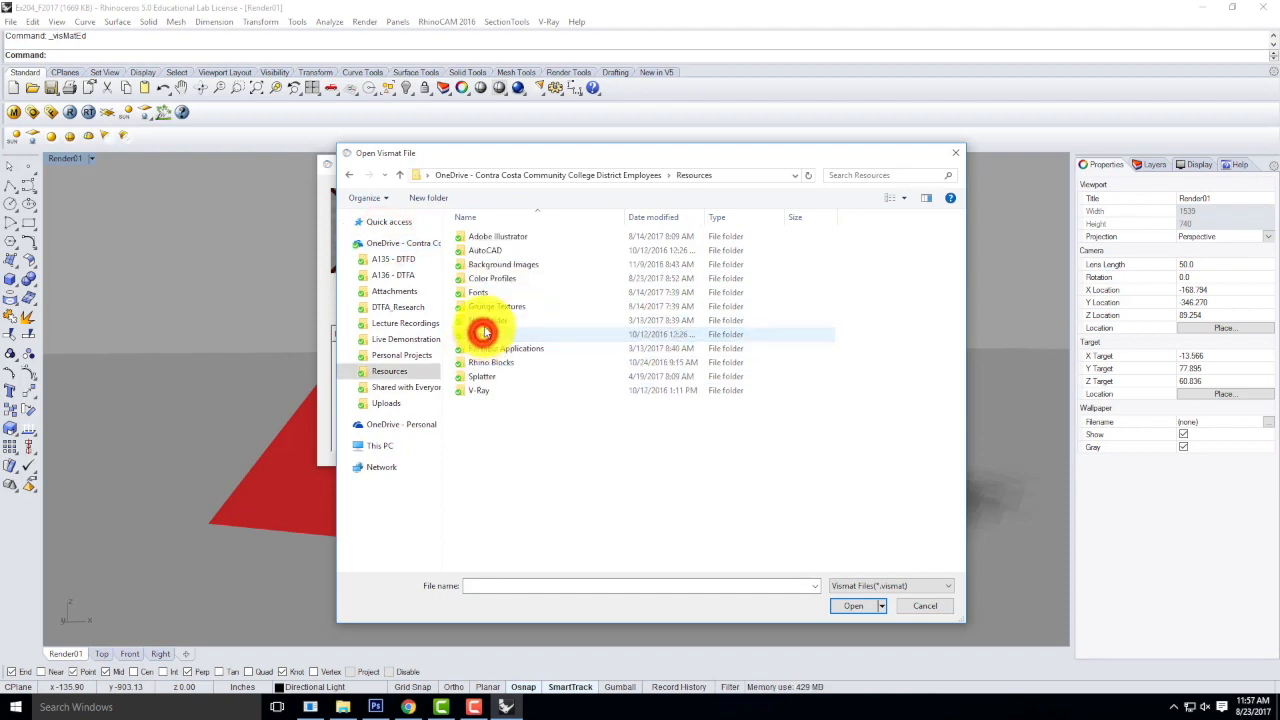
{"action": "left_click", "coordinate": [479, 390]}
{"action": "double_click", "coordinate": [479, 390]}
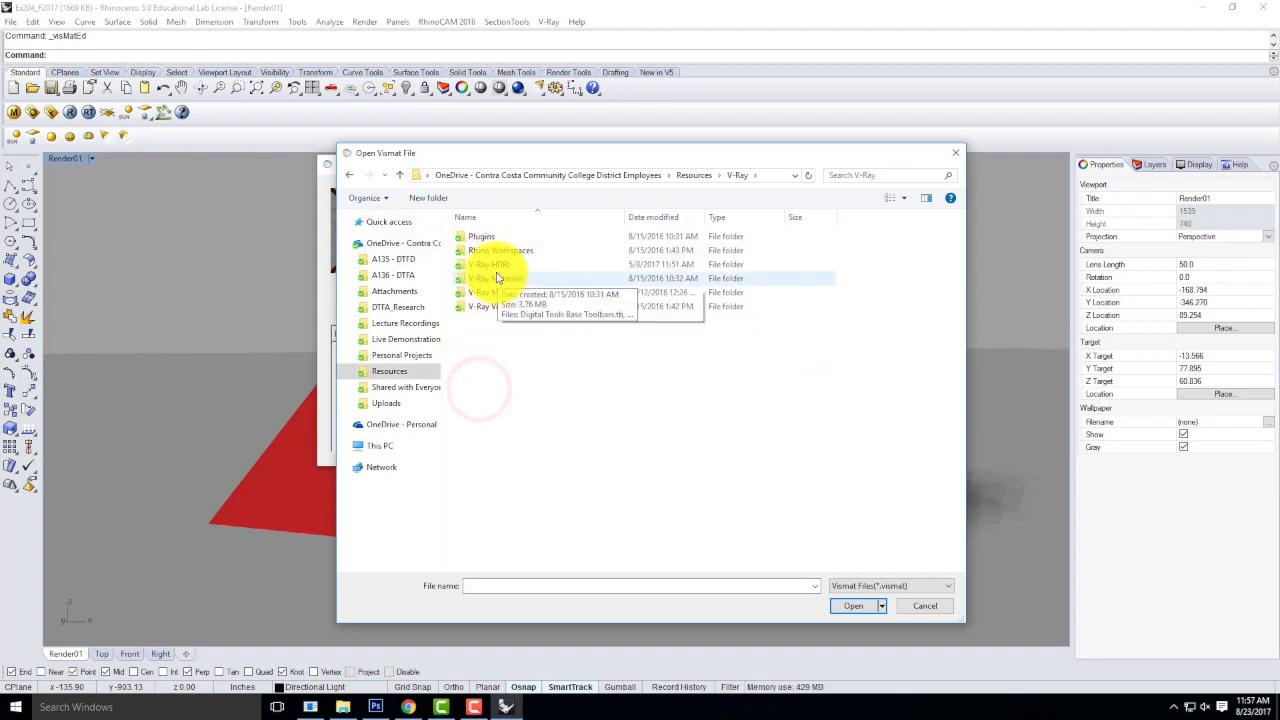
{"action": "double_click", "coordinate": [495, 277]}
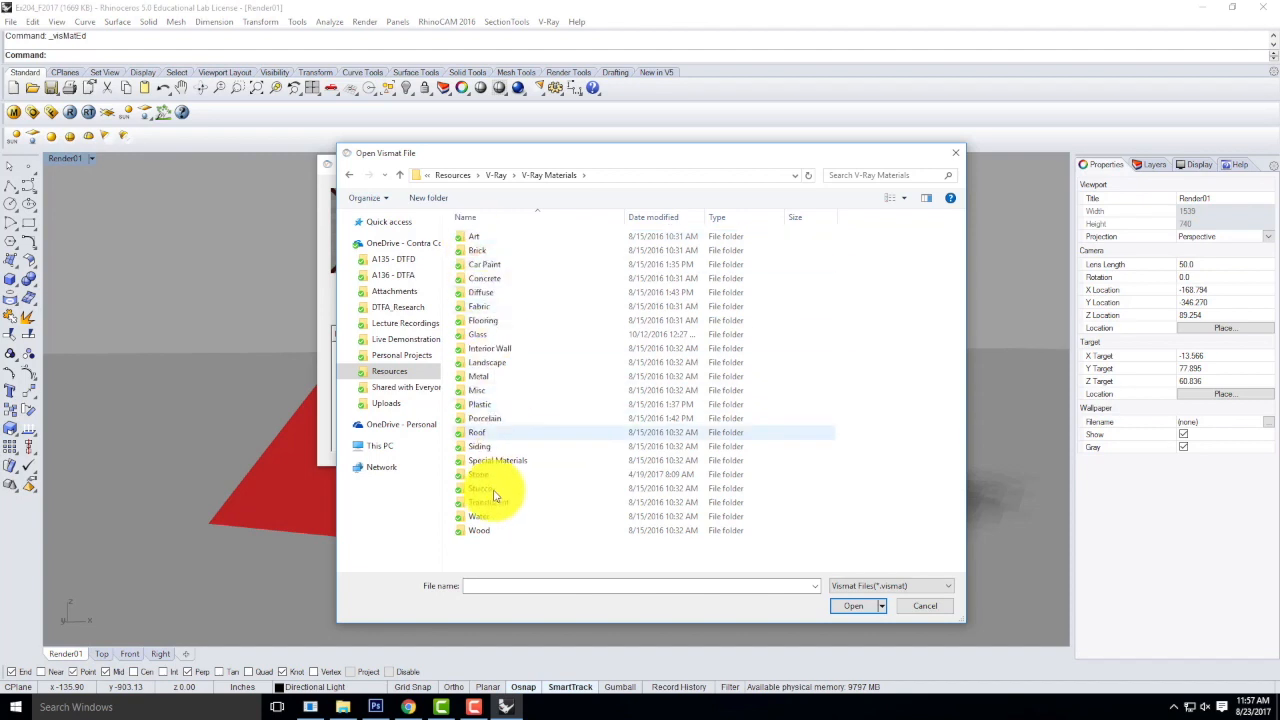
{"action": "left_click", "coordinate": [484, 533]}
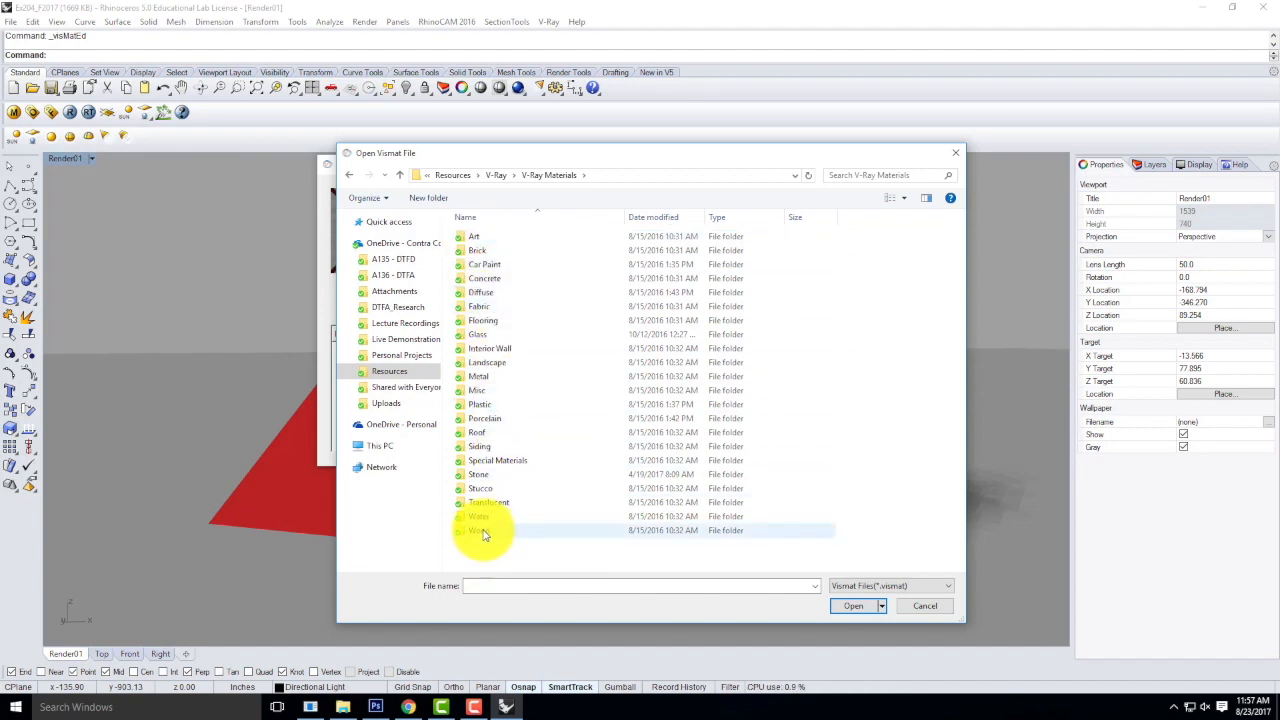
{"action": "double_click", "coordinate": [478, 531]}
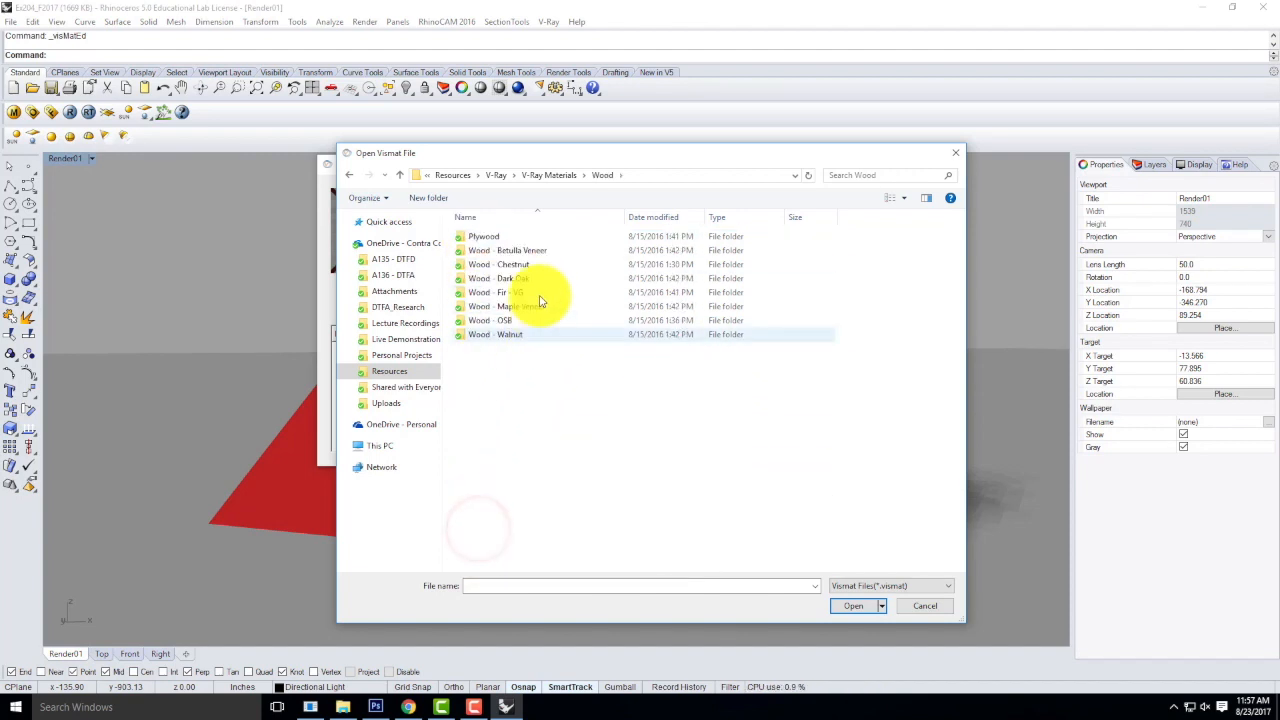
Load Wood - Fir - VG.vismat from the Wood - Fir - VG folder into the scene materials.
{"action": "left_click", "coordinate": [497, 279]}
{"action": "left_click", "coordinate": [491, 292]}
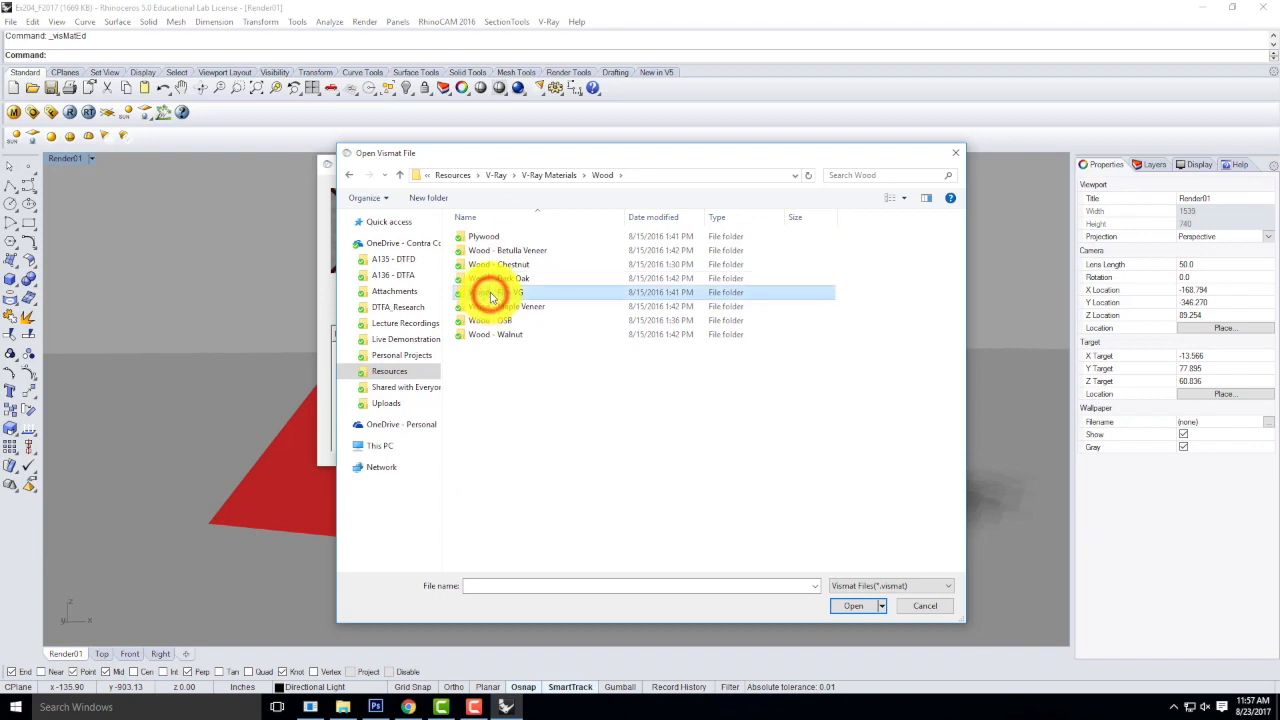
{"action": "double_click", "coordinate": [490, 291]}
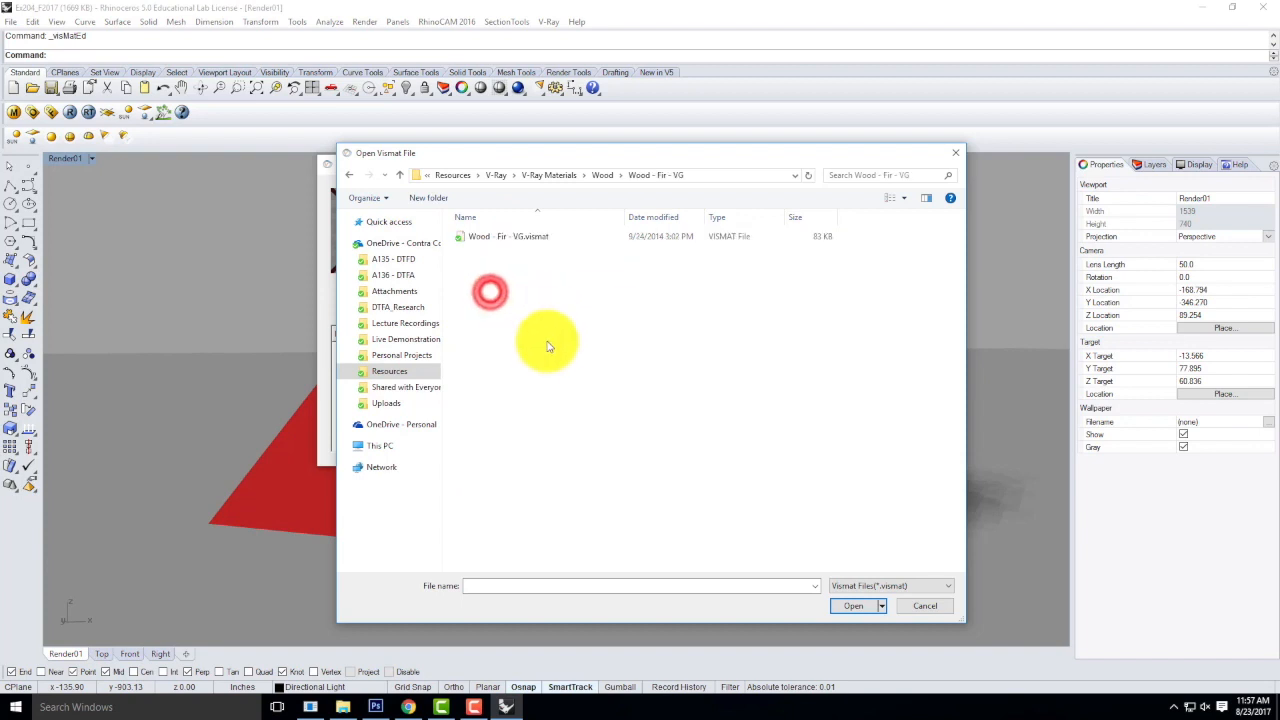
{"action": "left_click", "coordinate": [500, 237]}
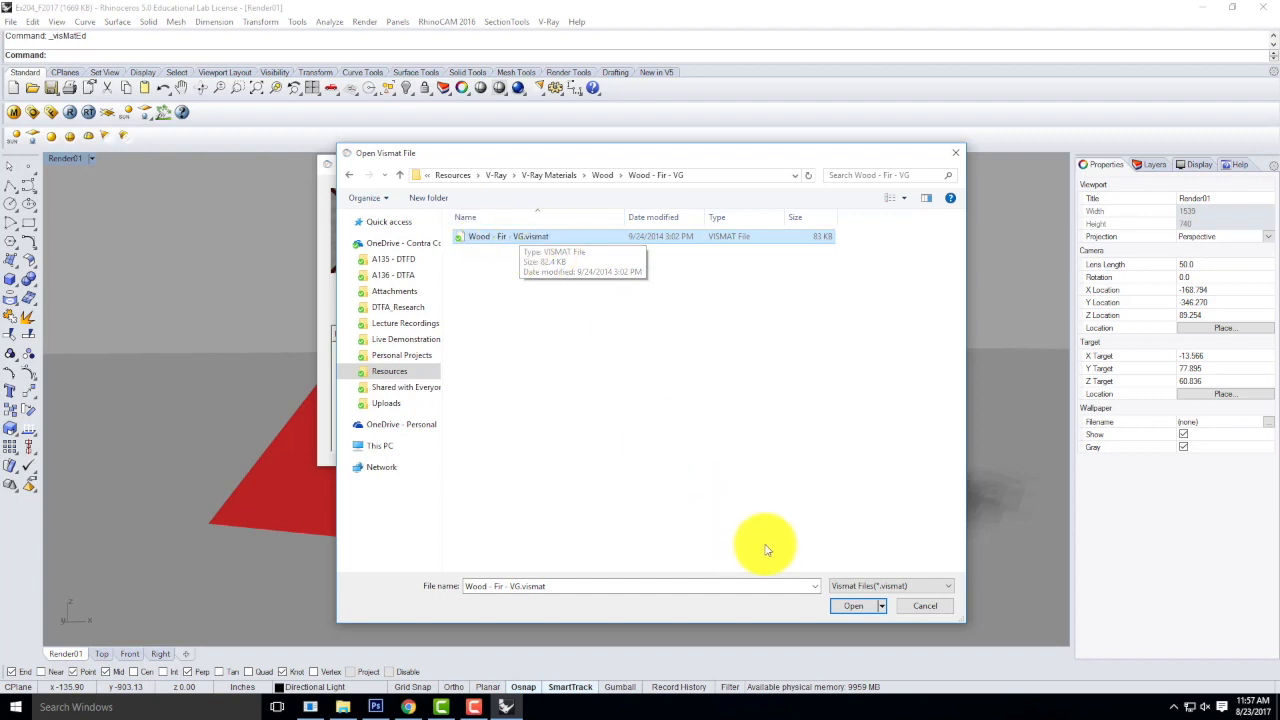
{"action": "left_click", "coordinate": [849, 607]}
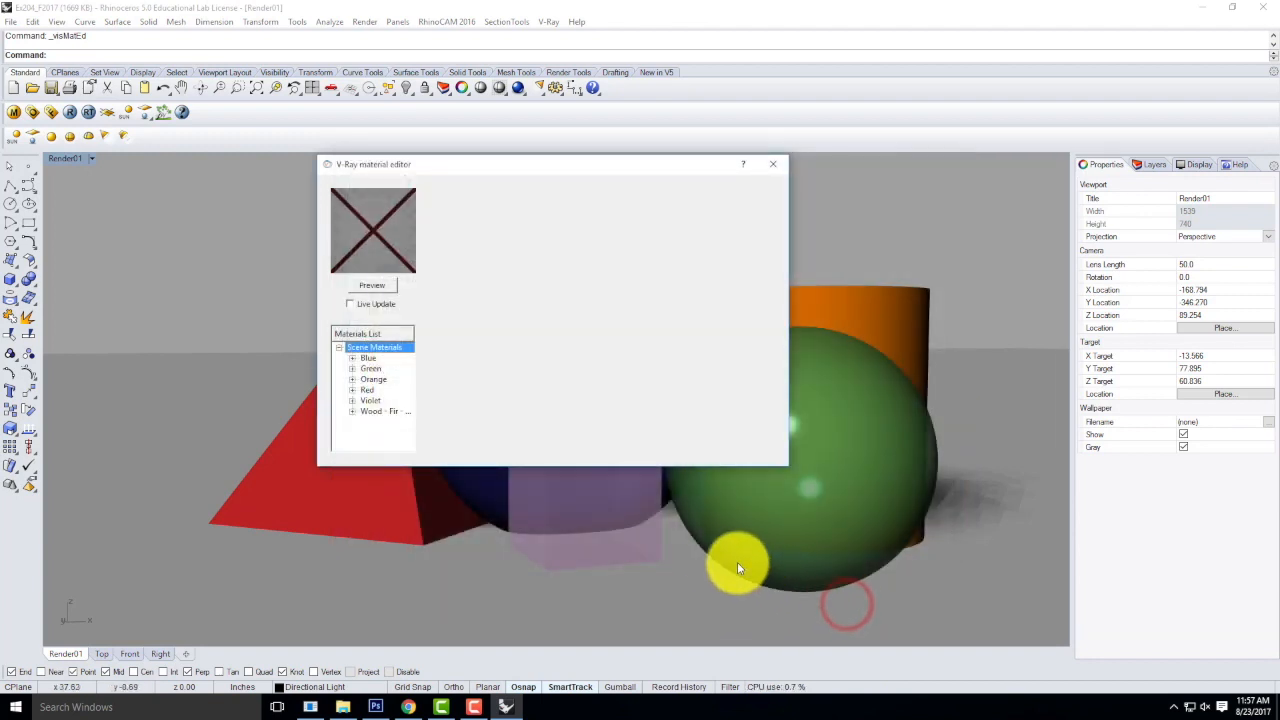
Preview the loaded Wood - Fir material and apply it to the violet box.
{"action": "left_click", "coordinate": [377, 412]}
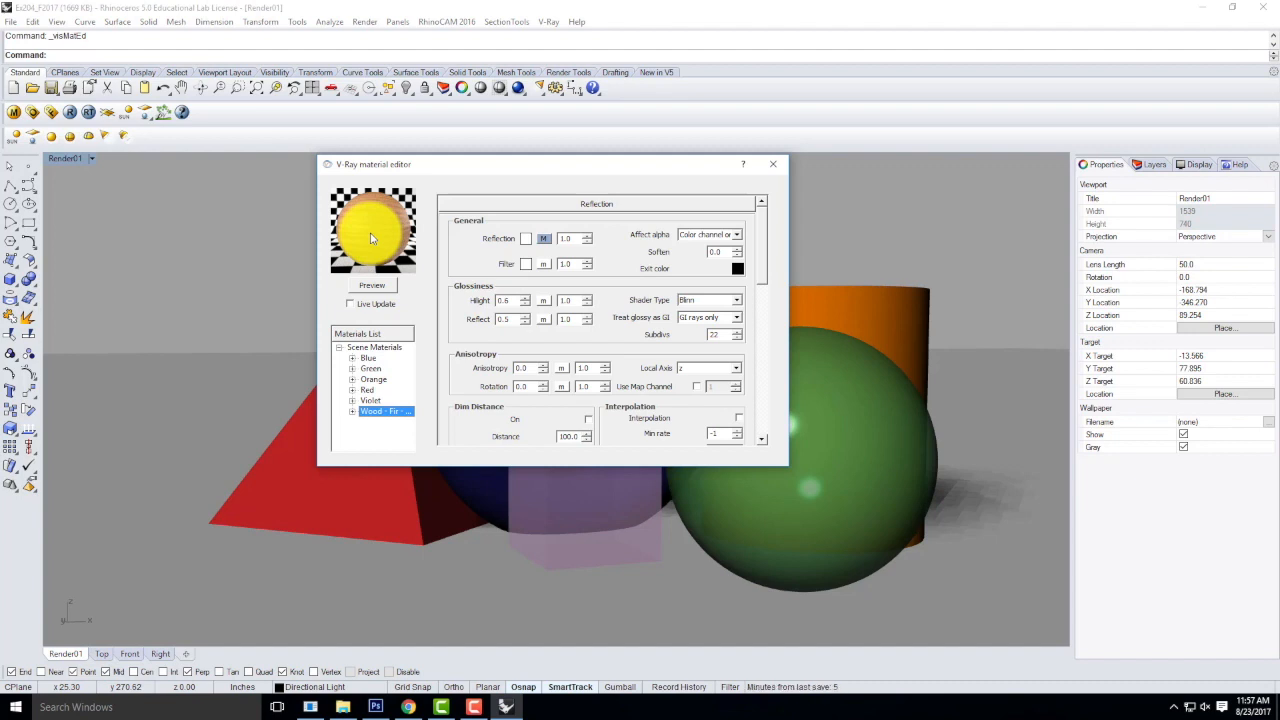
{"action": "left_click", "coordinate": [372, 285]}
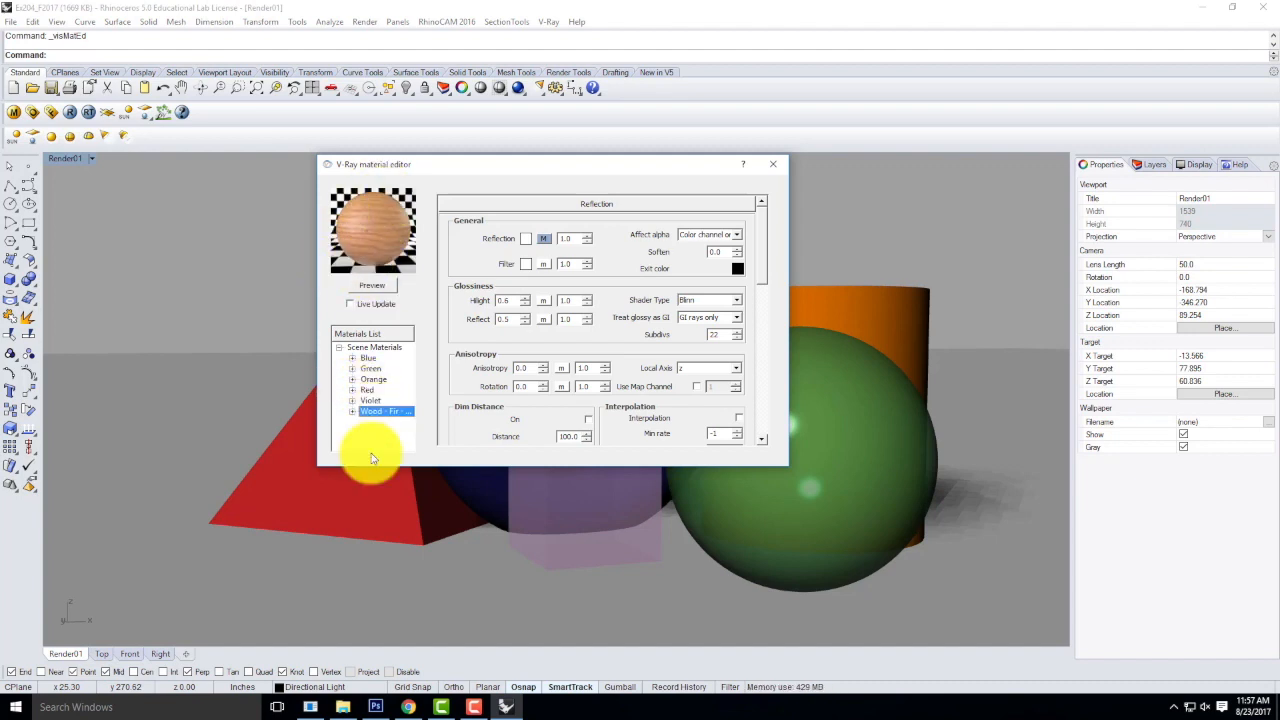
{"action": "left_click", "coordinate": [350, 496]}
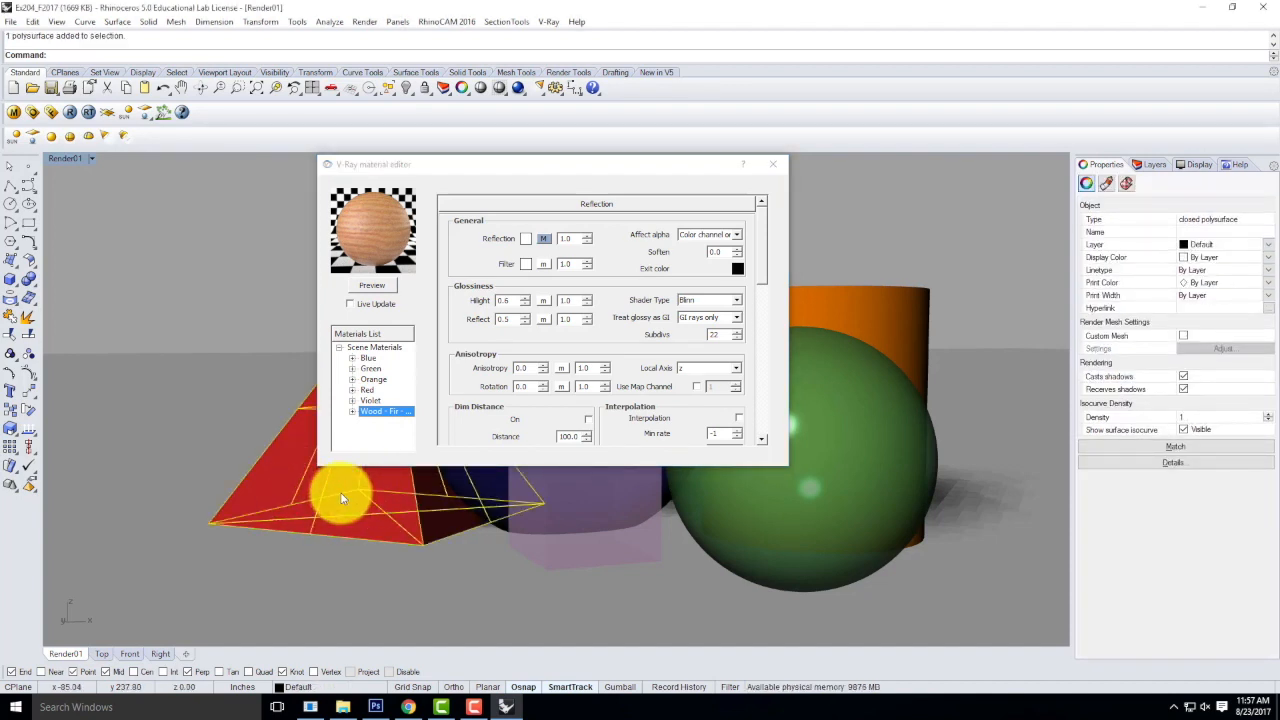
{"action": "left_click", "coordinate": [605, 500]}
{"action": "left_click", "coordinate": [648, 552]}
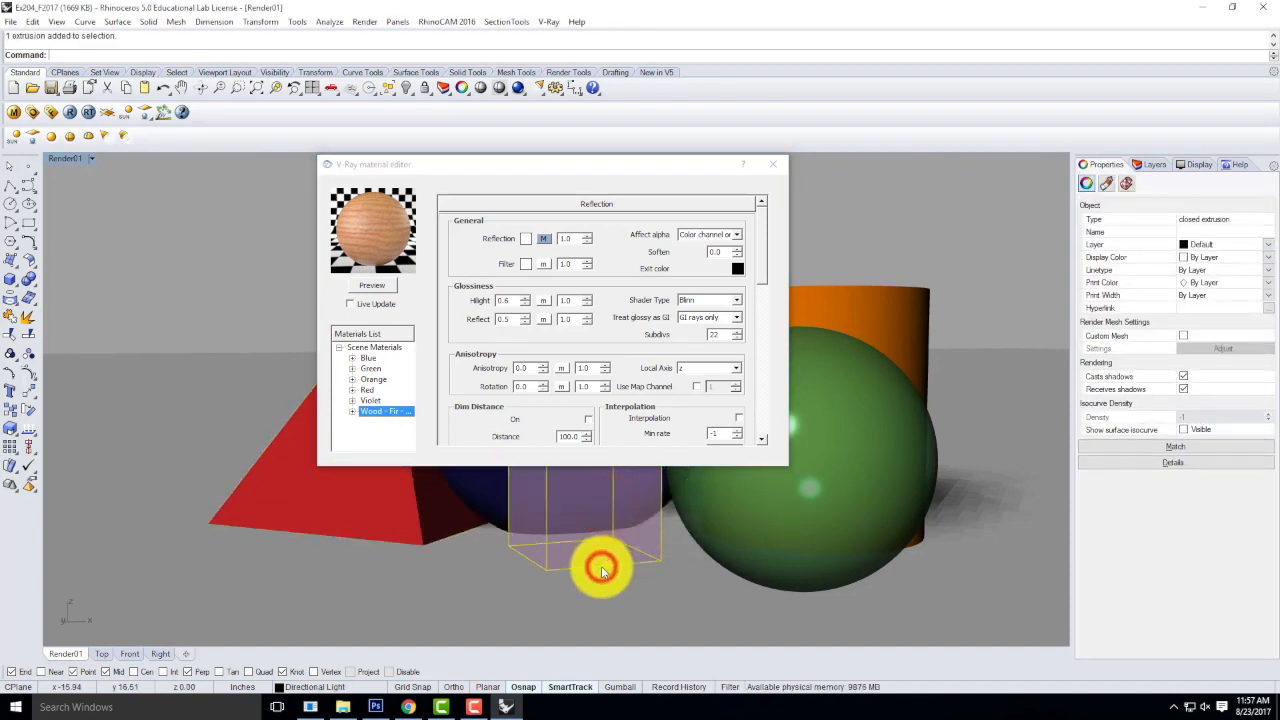
{"action": "right_click", "coordinate": [390, 420]}
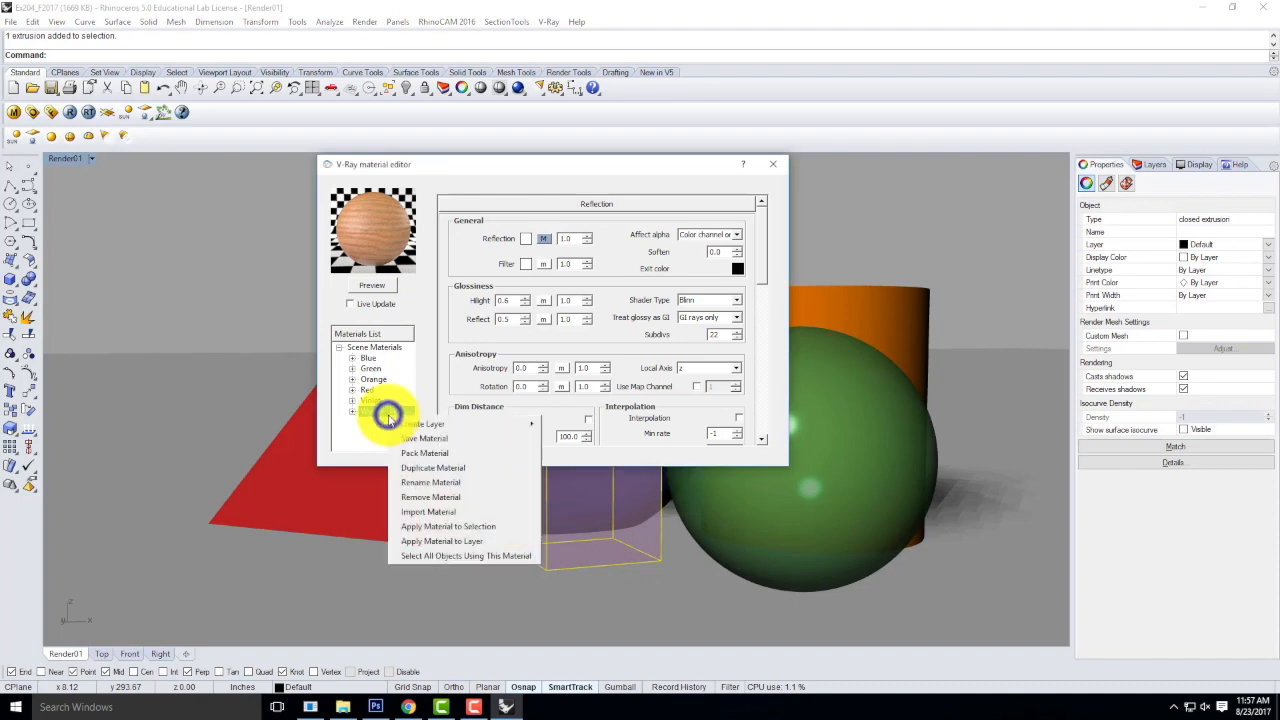
{"action": "left_click", "coordinate": [442, 526]}
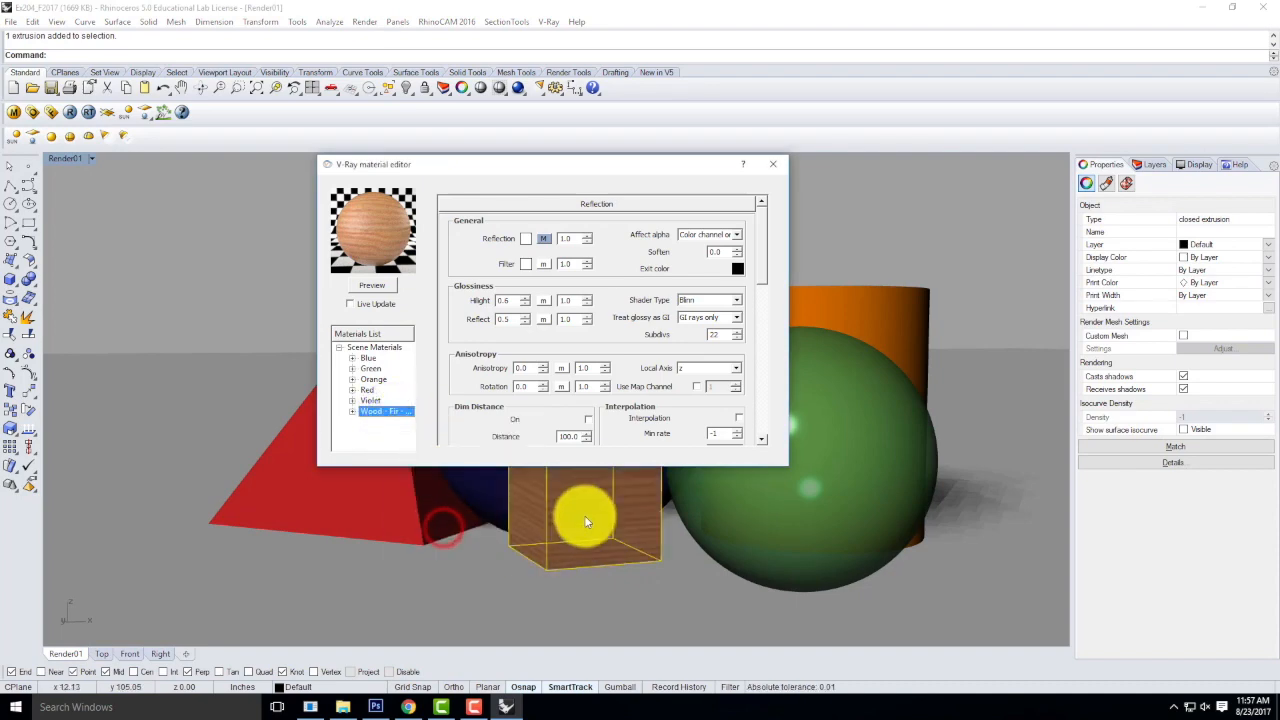
Load Porcelain Orange.vismat from the V-Ray Materials > Porcelain folder into the scene materials.
{"action": "left_click_drag", "start_coordinate": [704, 168], "coordinate": [694, 129]}
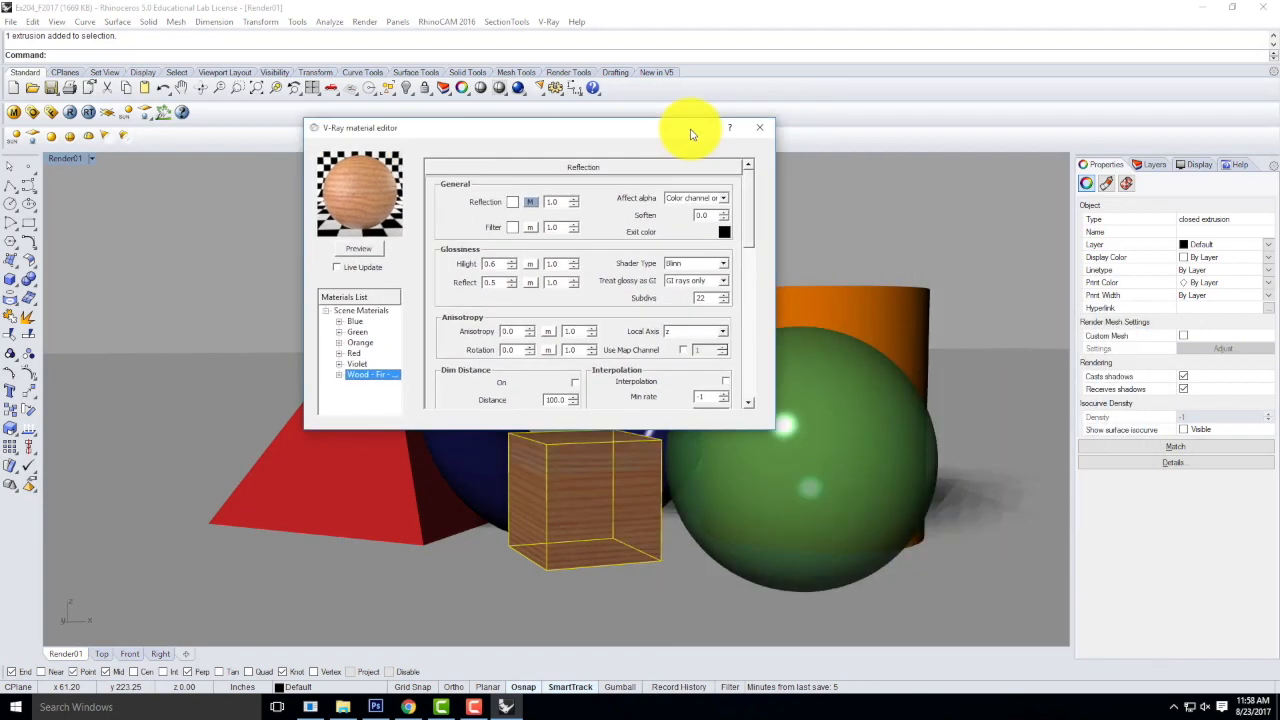
{"action": "left_click", "coordinate": [362, 313]}
{"action": "right_click", "coordinate": [362, 313]}
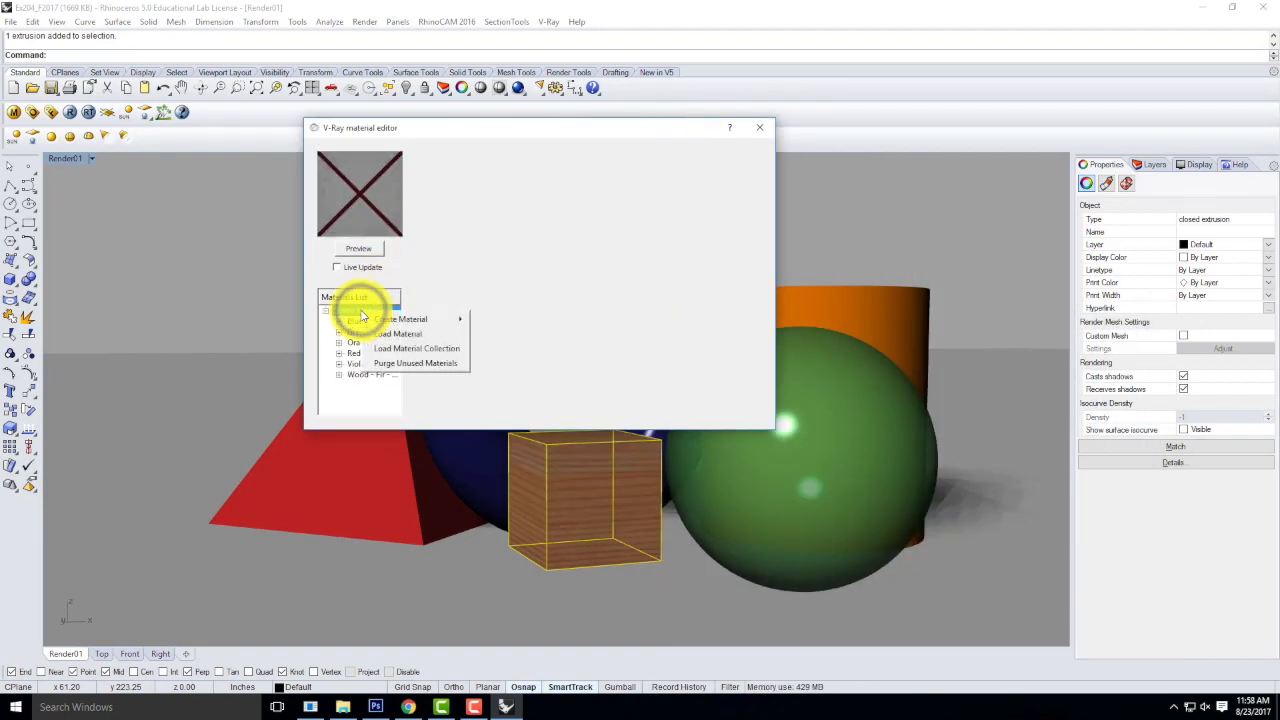
{"action": "left_click", "coordinate": [414, 333]}
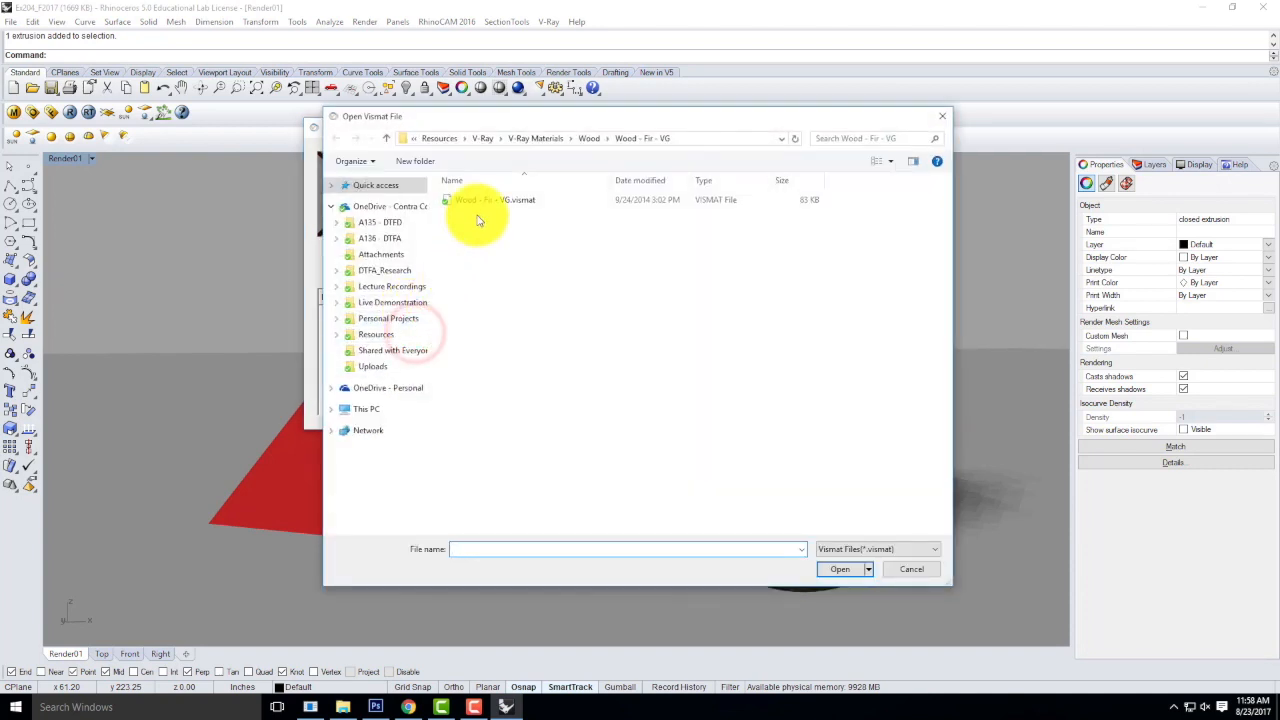
{"action": "left_click", "coordinate": [549, 139]}
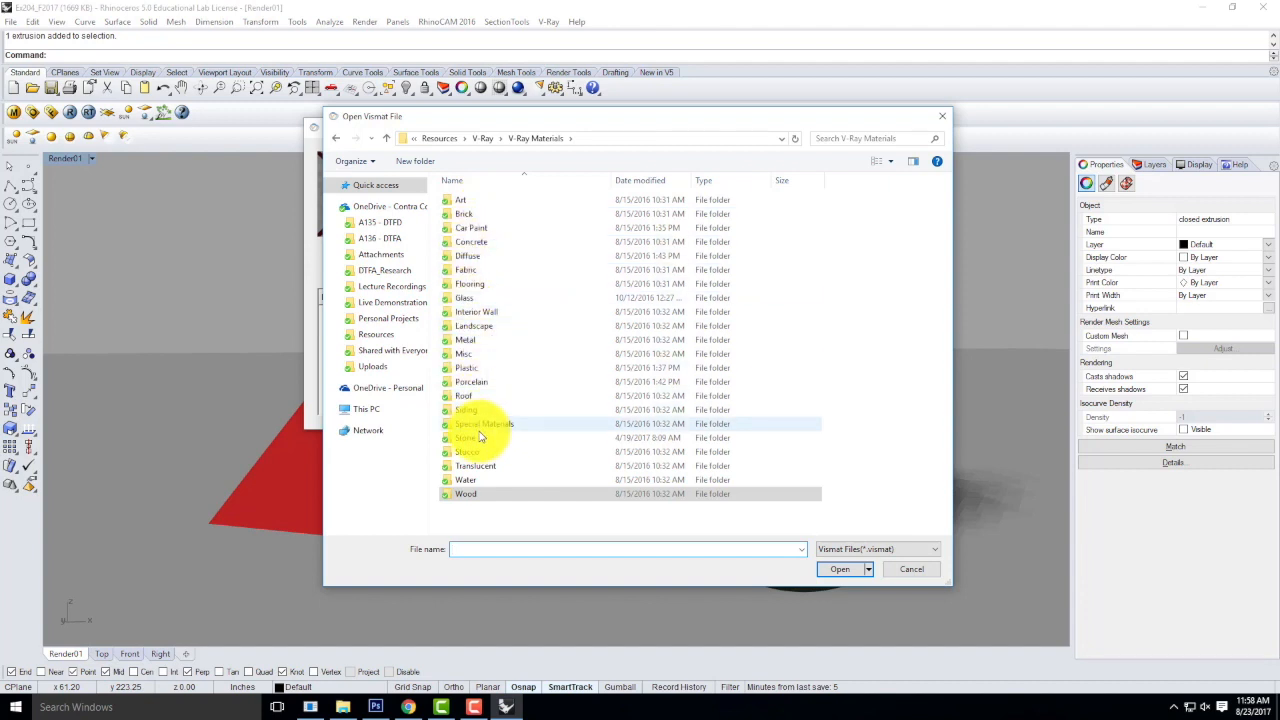
{"action": "double_click", "coordinate": [476, 383]}
{"action": "double_click", "coordinate": [498, 228]}
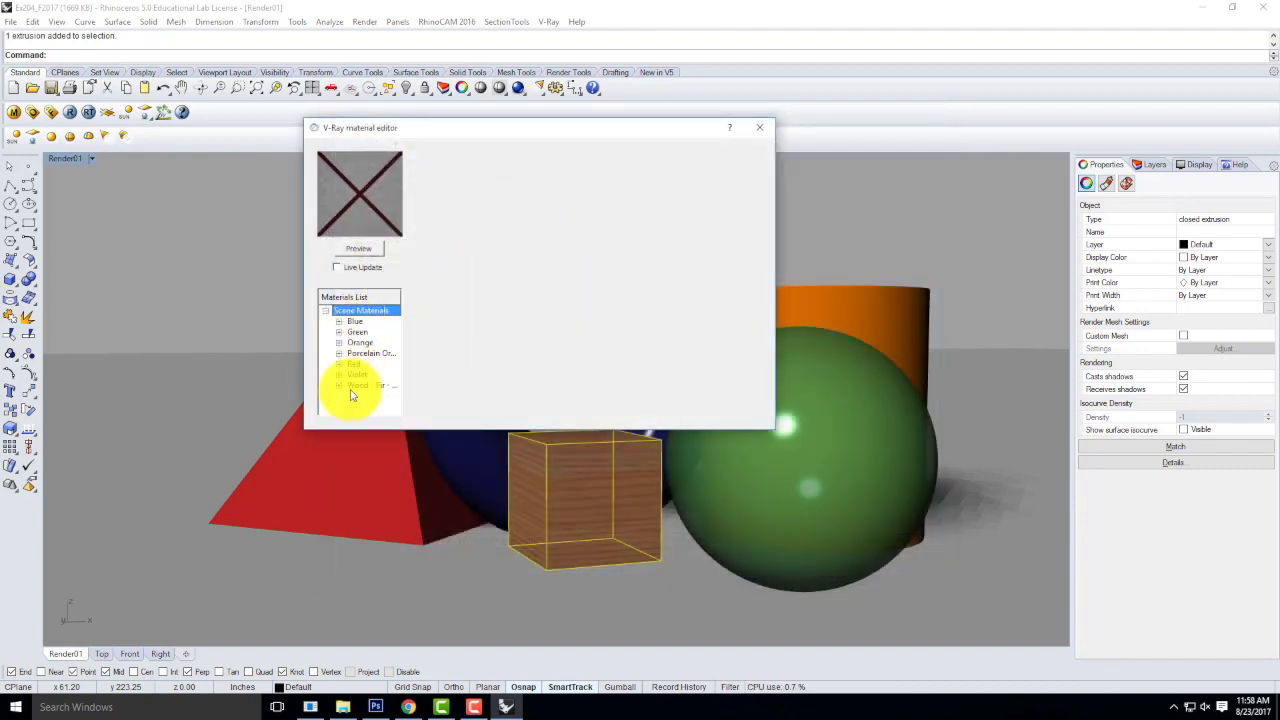
Preview the Porcelain Orange material and apply it to the red pyramid.
{"action": "left_click", "coordinate": [360, 356]}
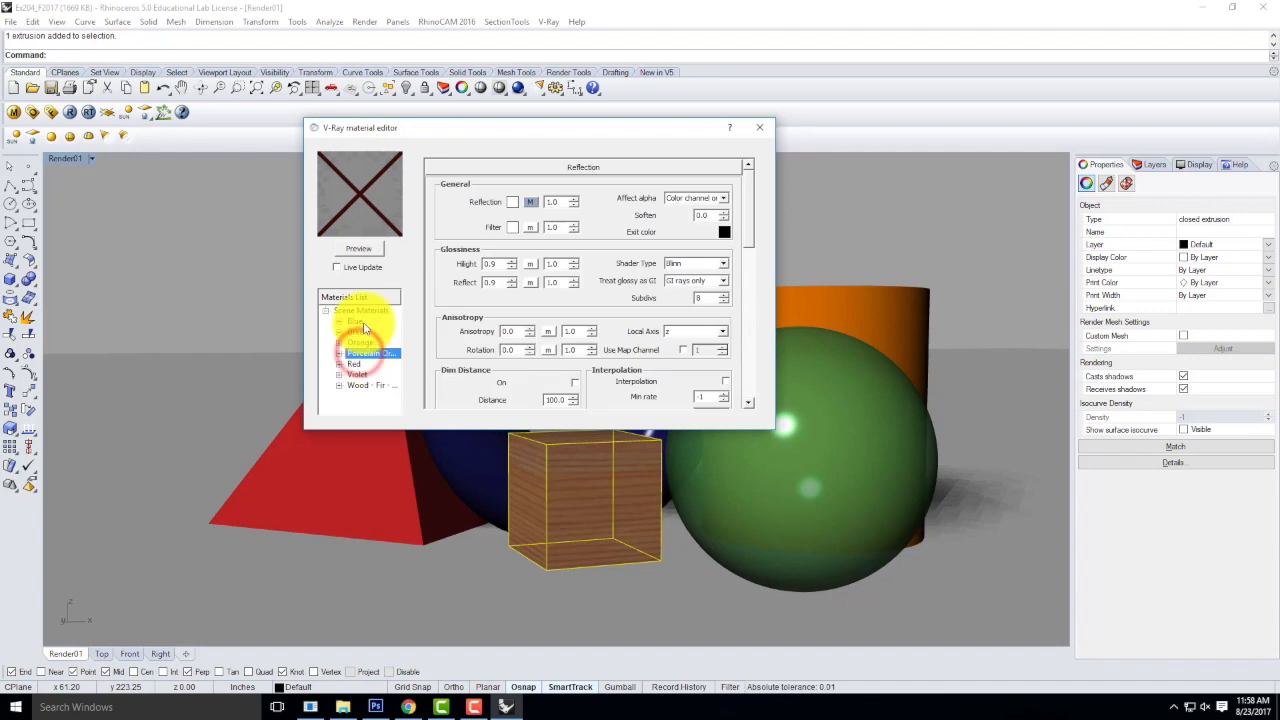
{"action": "left_click", "coordinate": [359, 248]}
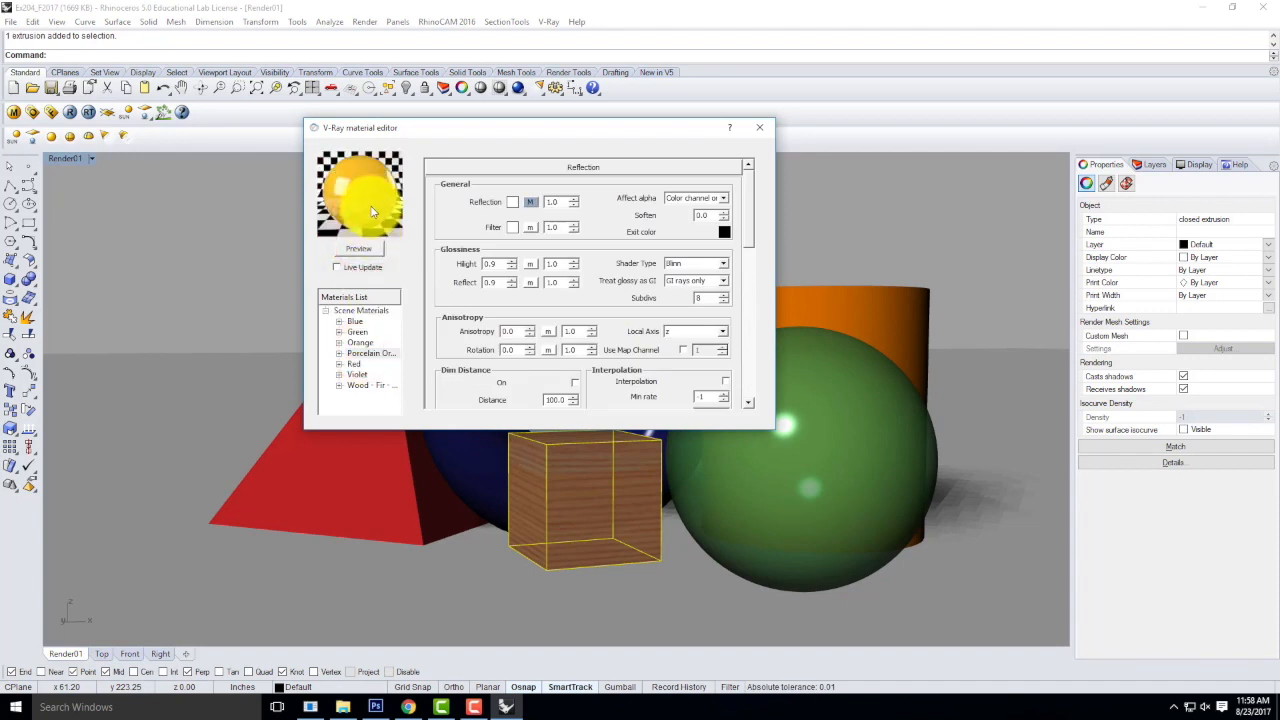
{"action": "left_click", "coordinate": [373, 446]}
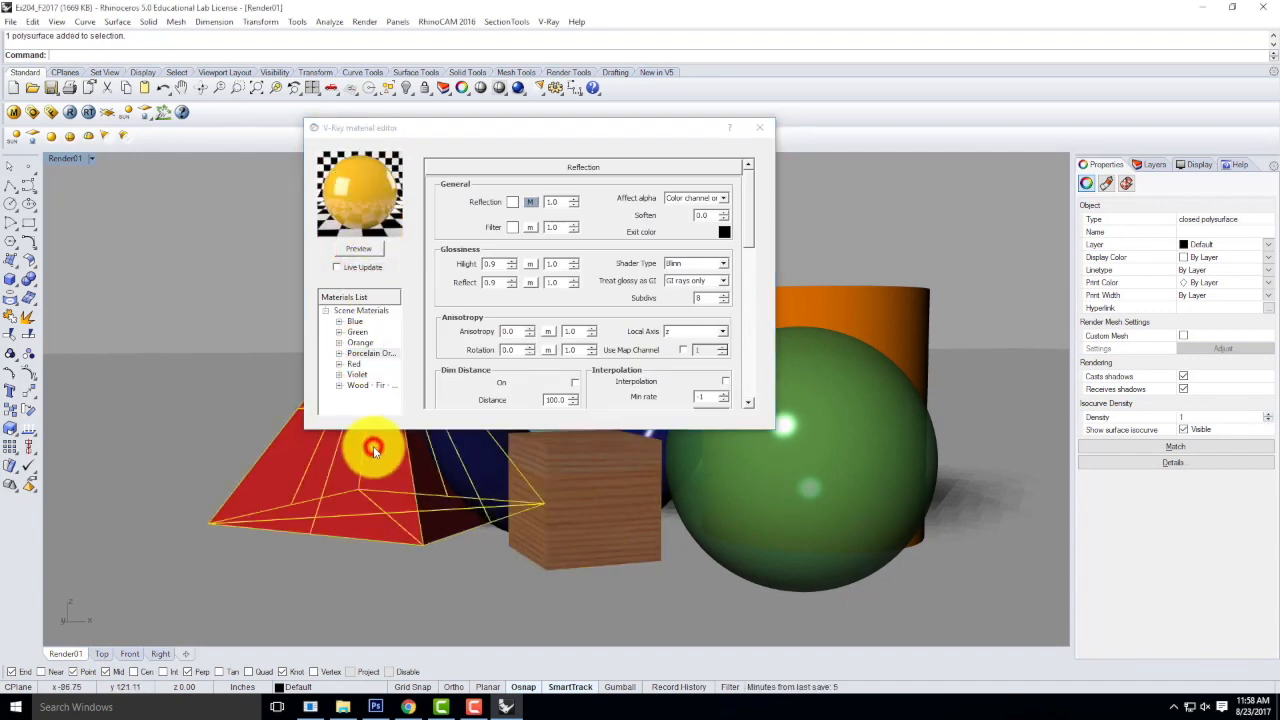
{"action": "left_click", "coordinate": [377, 357]}
{"action": "right_click", "coordinate": [377, 357]}
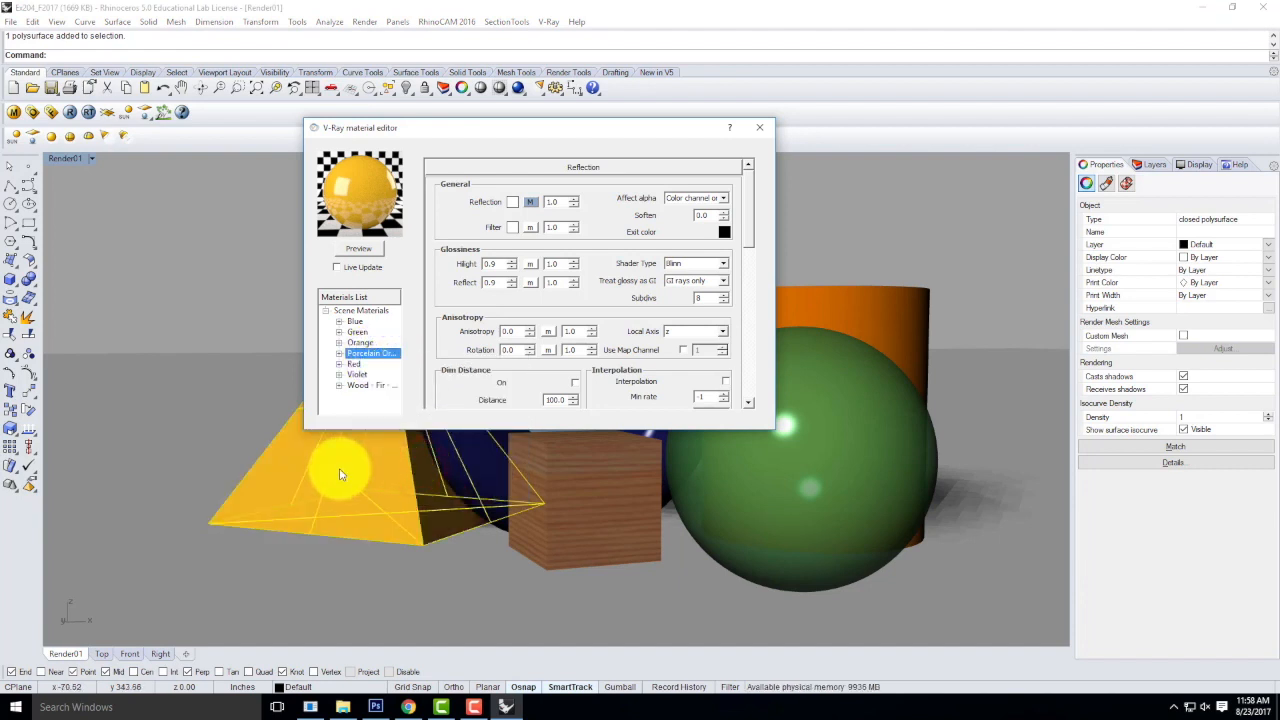
Load Gold.vismat from the V-Ray Materials > Metal > Gold folder into the scene materials.
{"action": "left_click", "coordinate": [358, 311]}
{"action": "right_click", "coordinate": [350, 310]}
{"action": "left_click", "coordinate": [395, 334]}
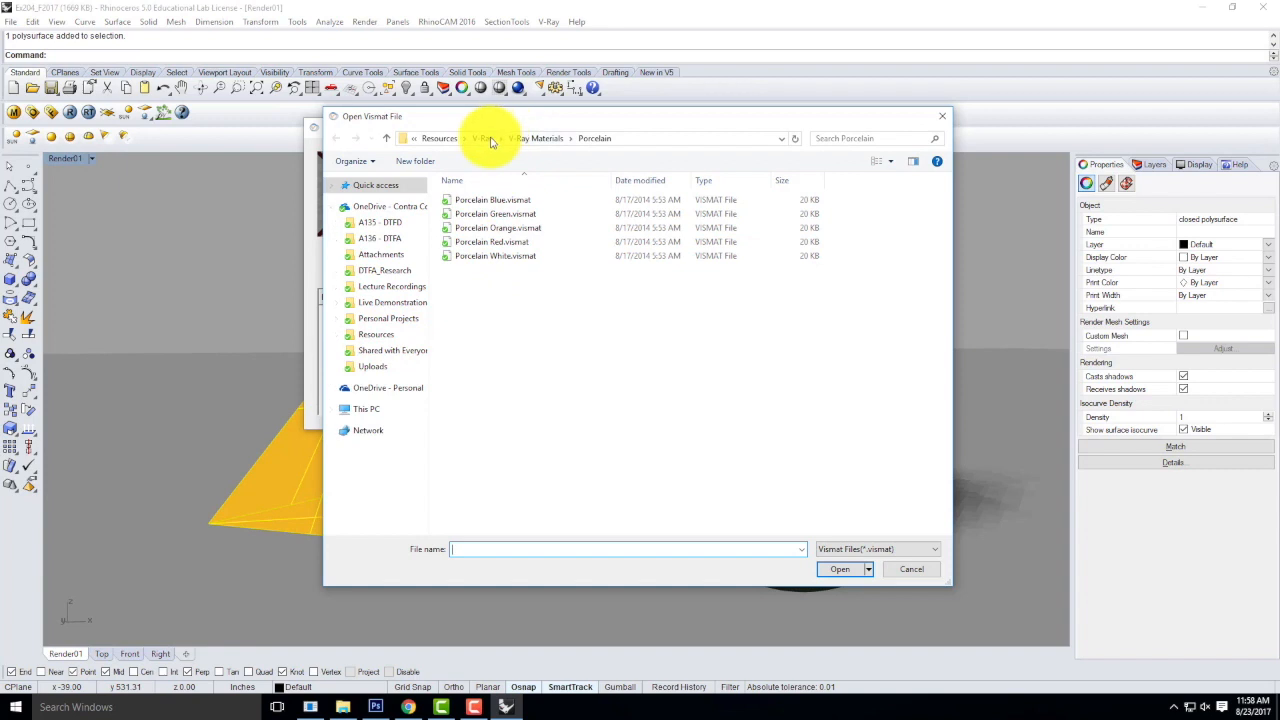
{"action": "left_click", "coordinate": [522, 138]}
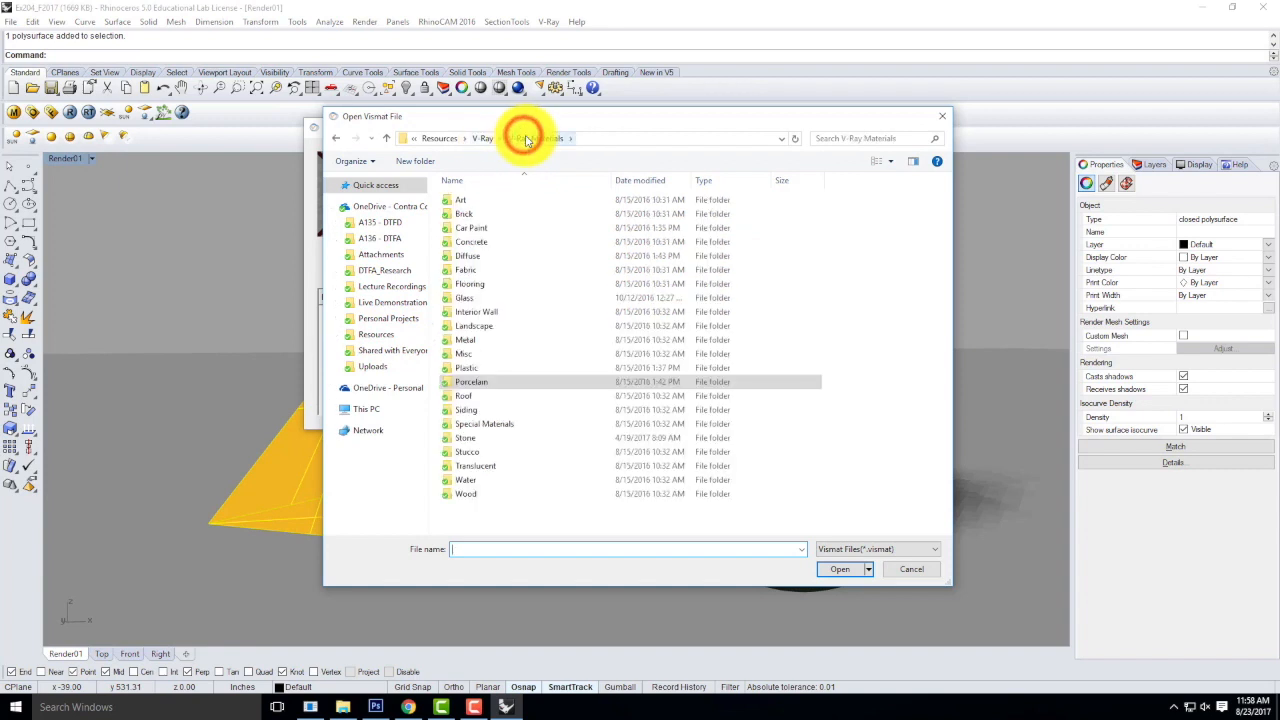
{"action": "double_click", "coordinate": [465, 340]}
{"action": "left_click", "coordinate": [464, 270]}
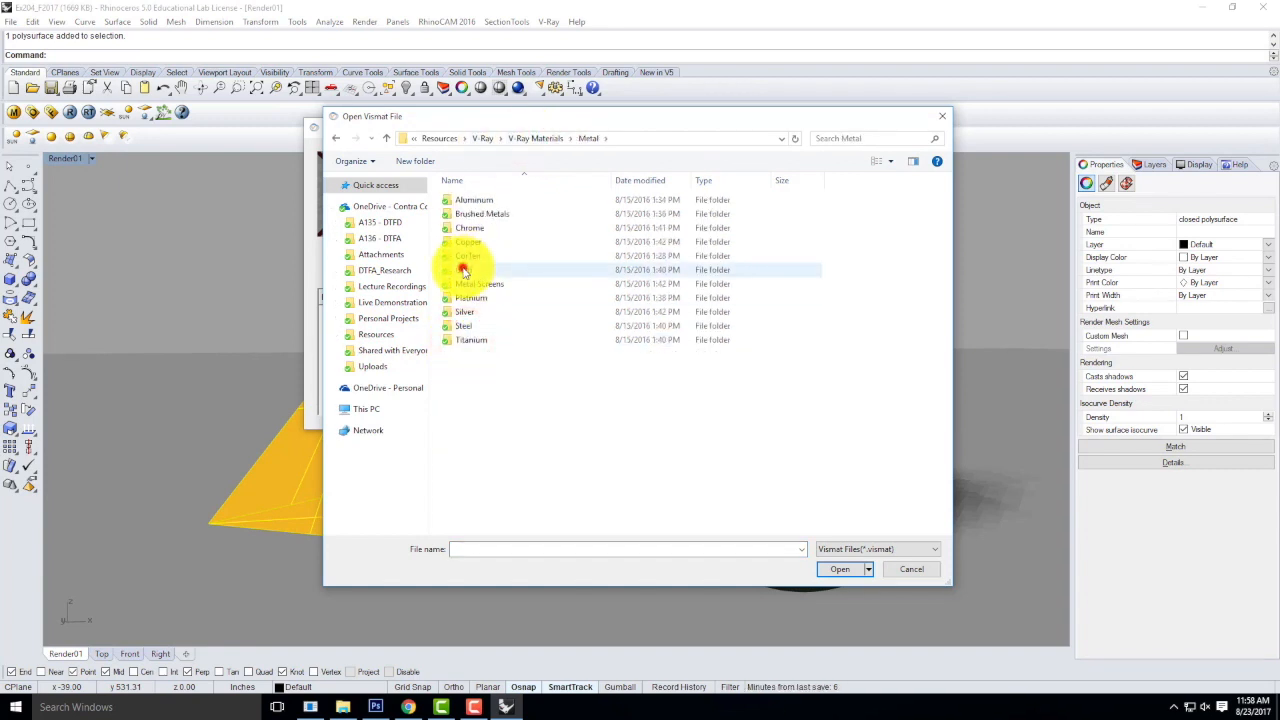
{"action": "double_click", "coordinate": [464, 270]}
{"action": "left_click", "coordinate": [465, 230]}
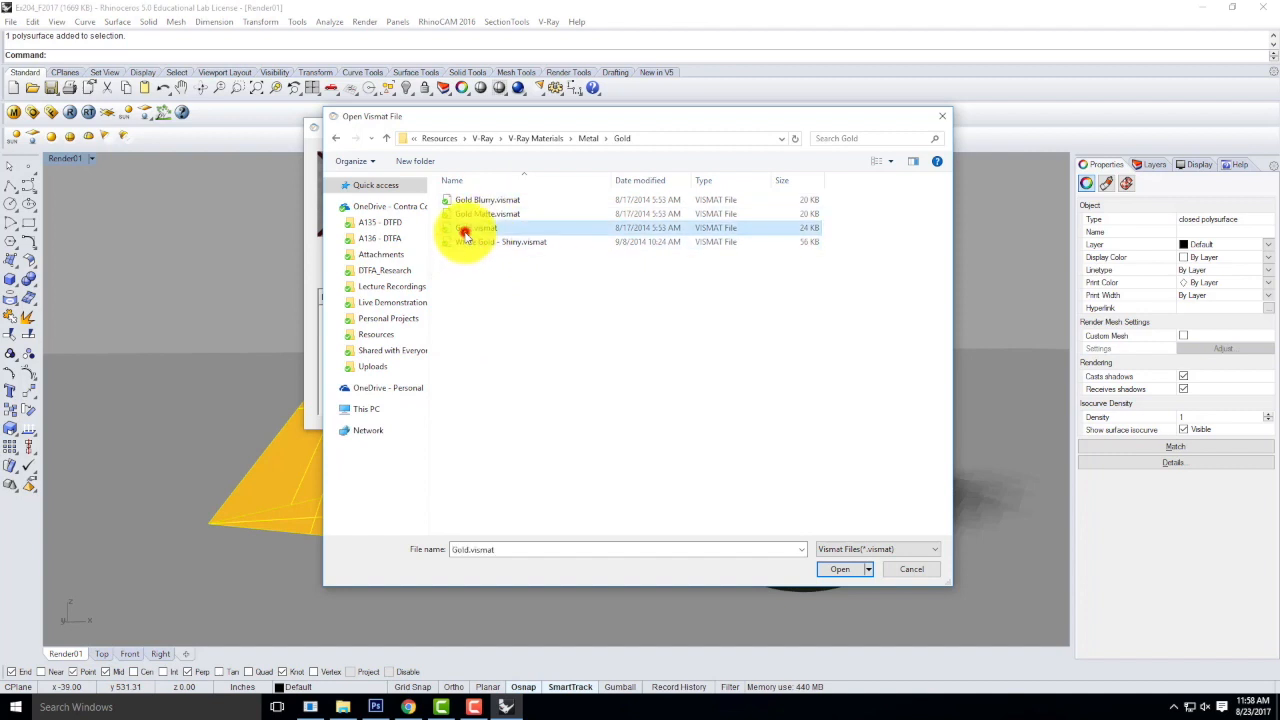
{"action": "left_click", "coordinate": [846, 570]}
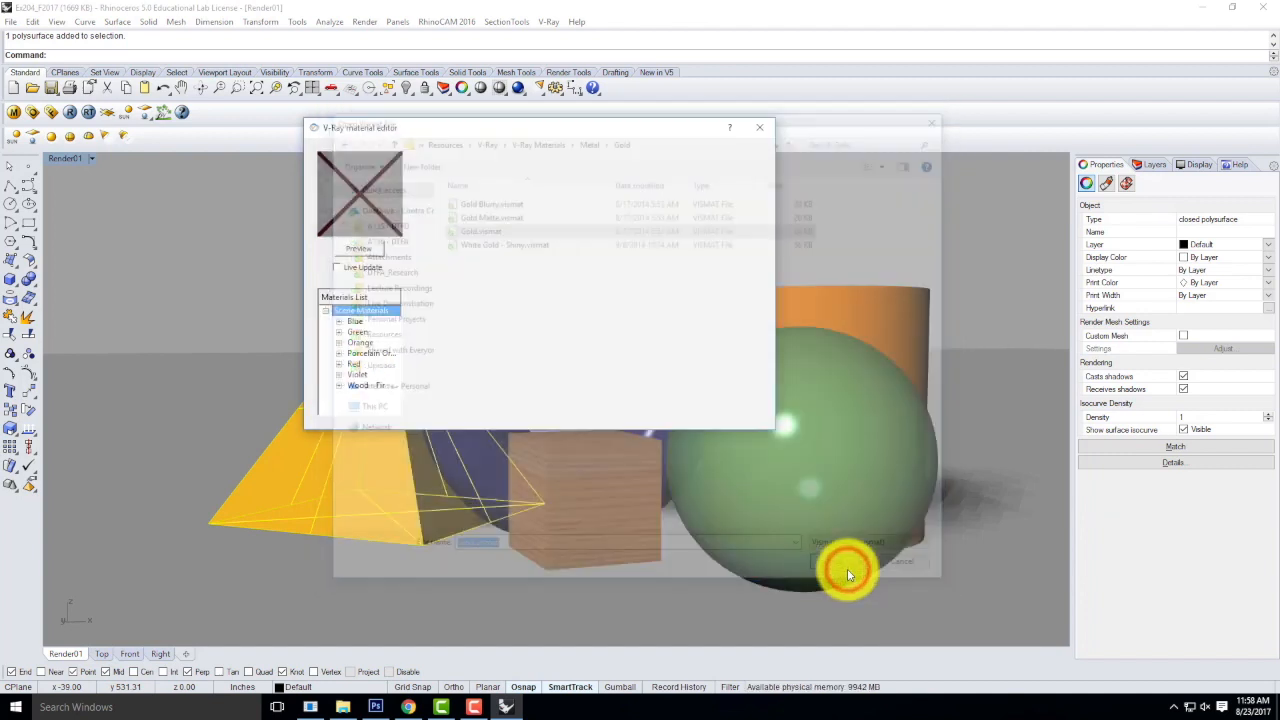
Apply the Gold material to the orange cylinder behind the green sphere.
{"action": "left_click", "coordinate": [847, 304]}
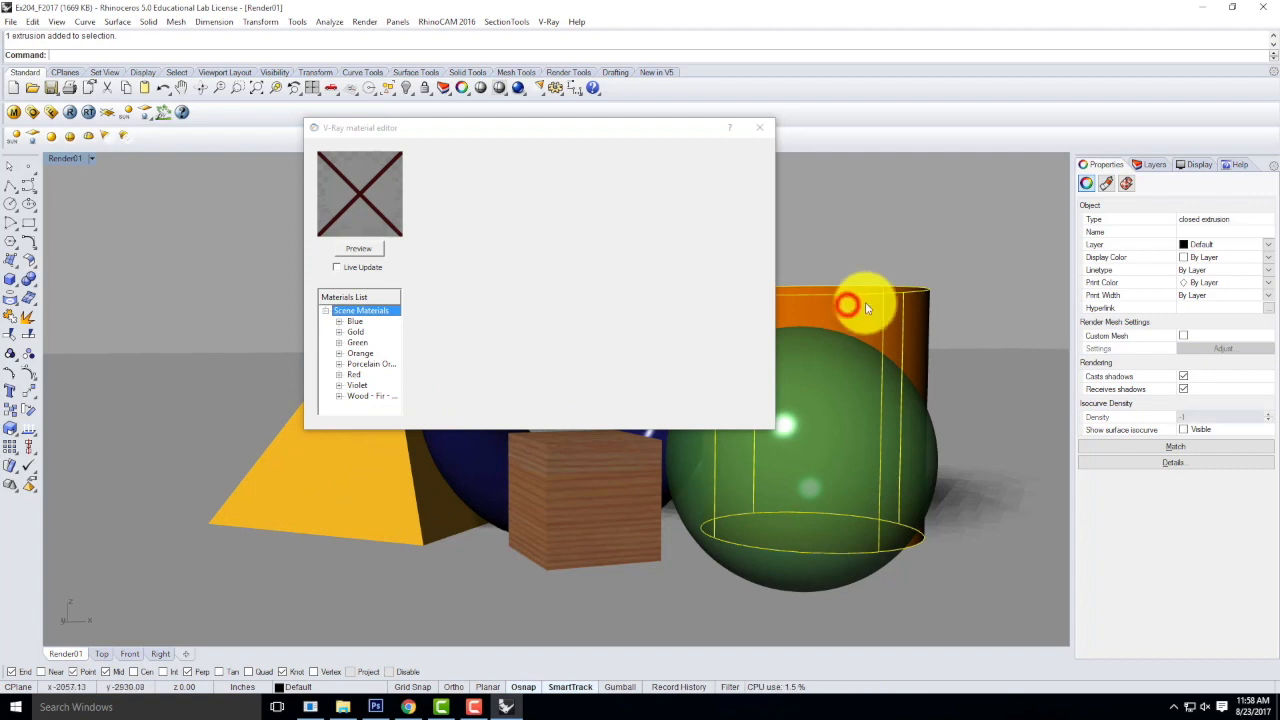
{"action": "left_click", "coordinate": [356, 333]}
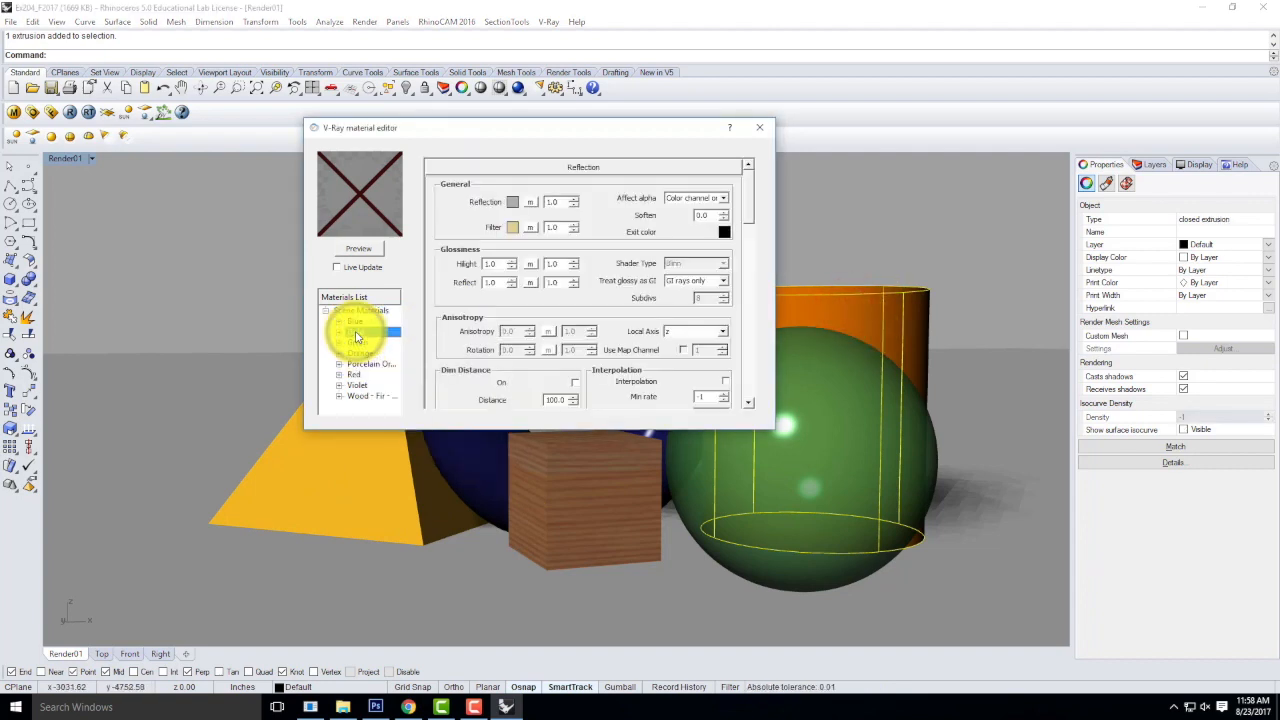
{"action": "right_click", "coordinate": [371, 333]}
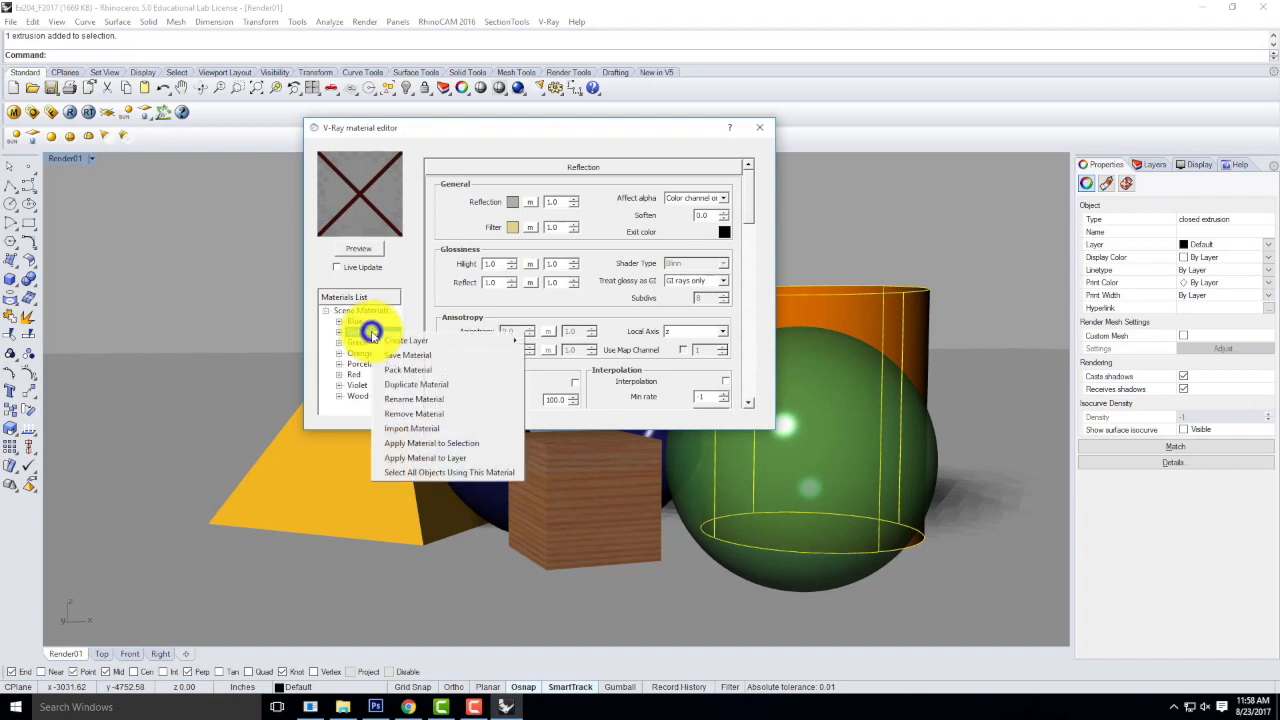
{"action": "left_click", "coordinate": [430, 443]}
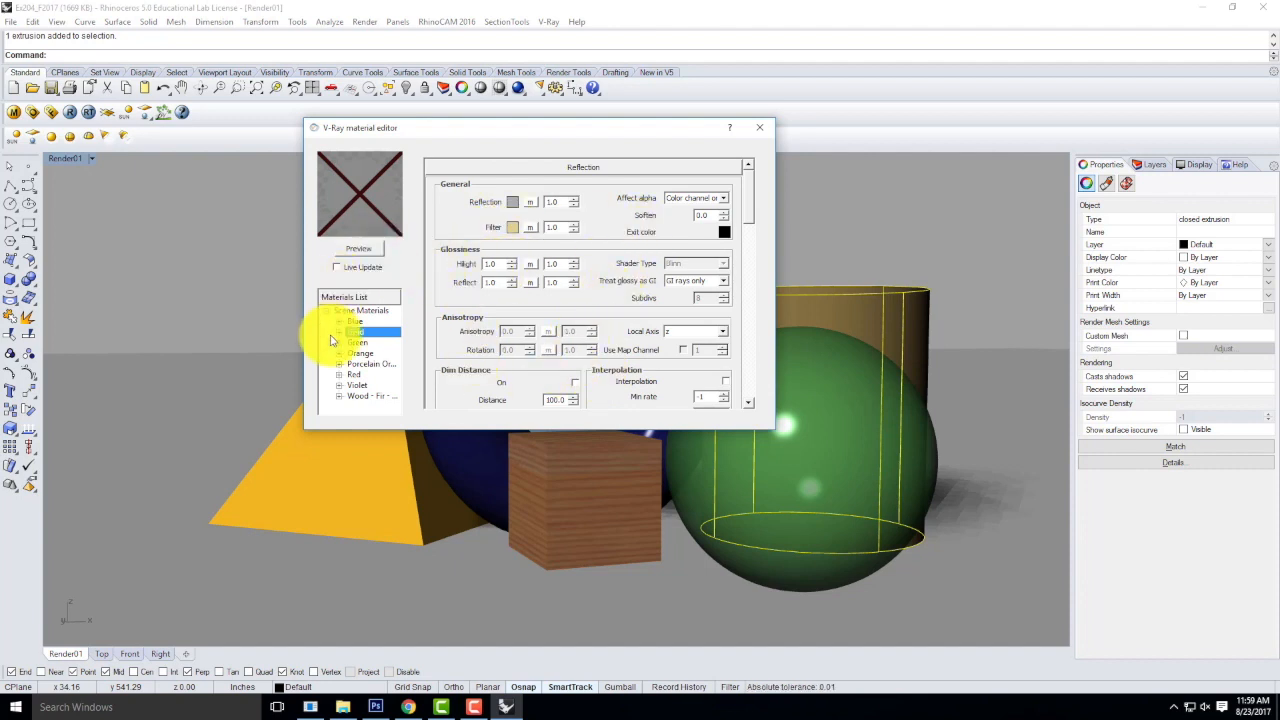
Load Paisley - BlackOrange.vismat from the V-Ray Materials > Fabric > Paisley - BlackOrange folder into the scene materials.
{"action": "right_click", "coordinate": [368, 313]}
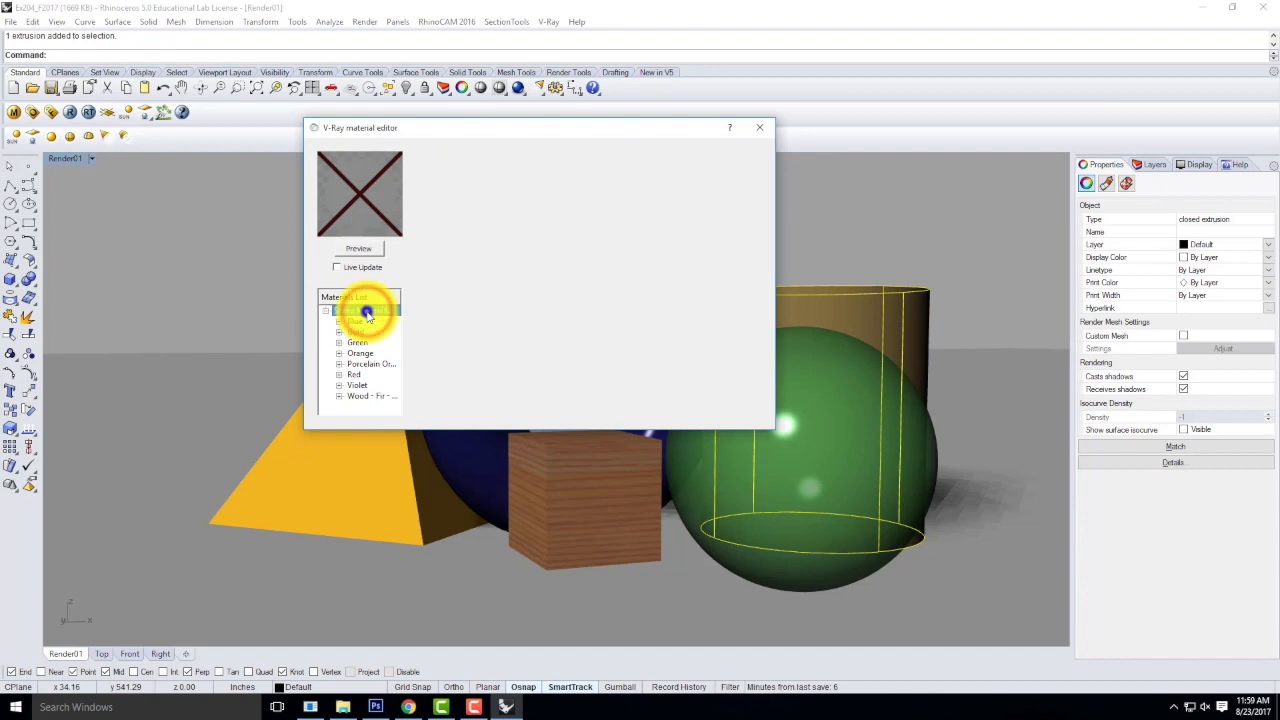
{"action": "left_click", "coordinate": [387, 341]}
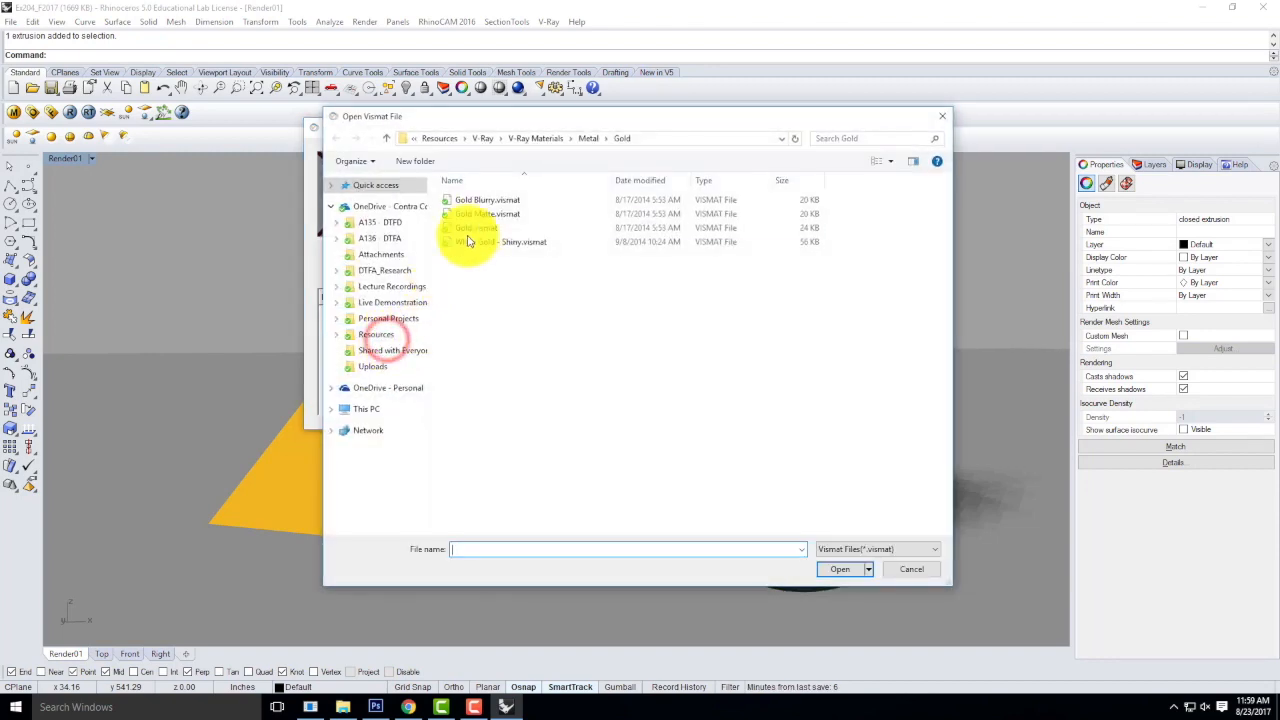
{"action": "left_click", "coordinate": [530, 140]}
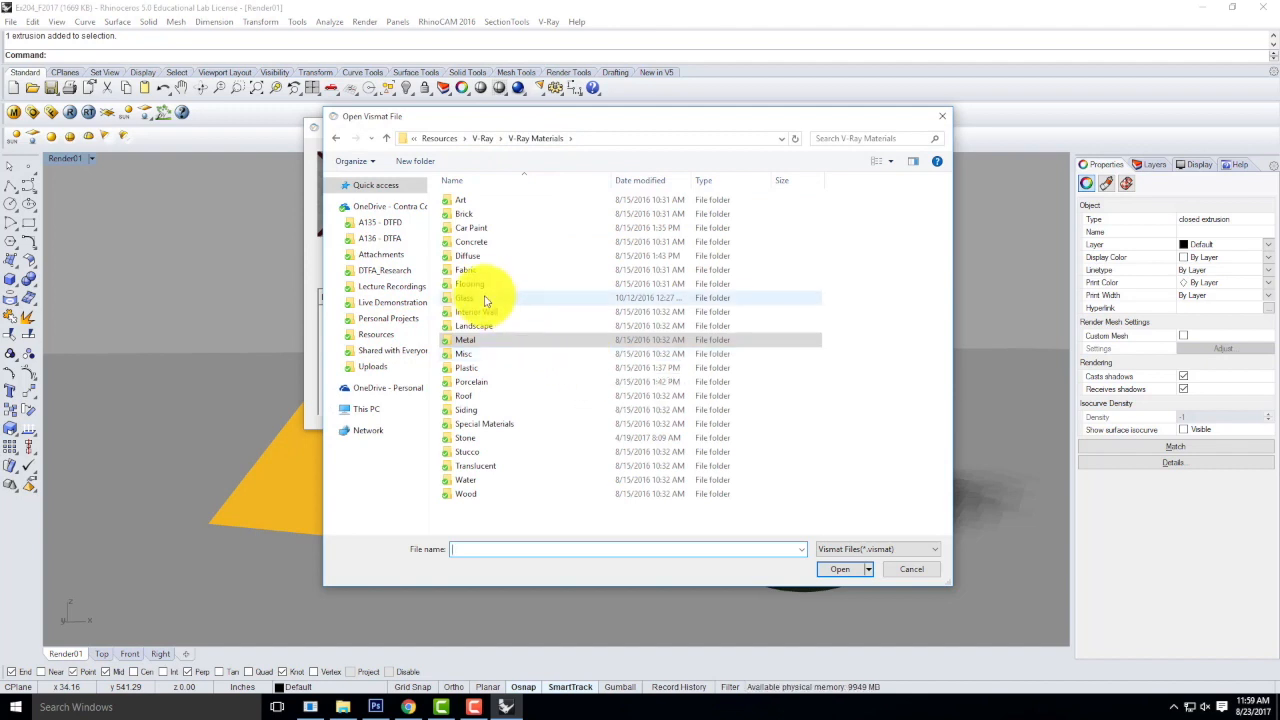
{"action": "double_click", "coordinate": [466, 268]}
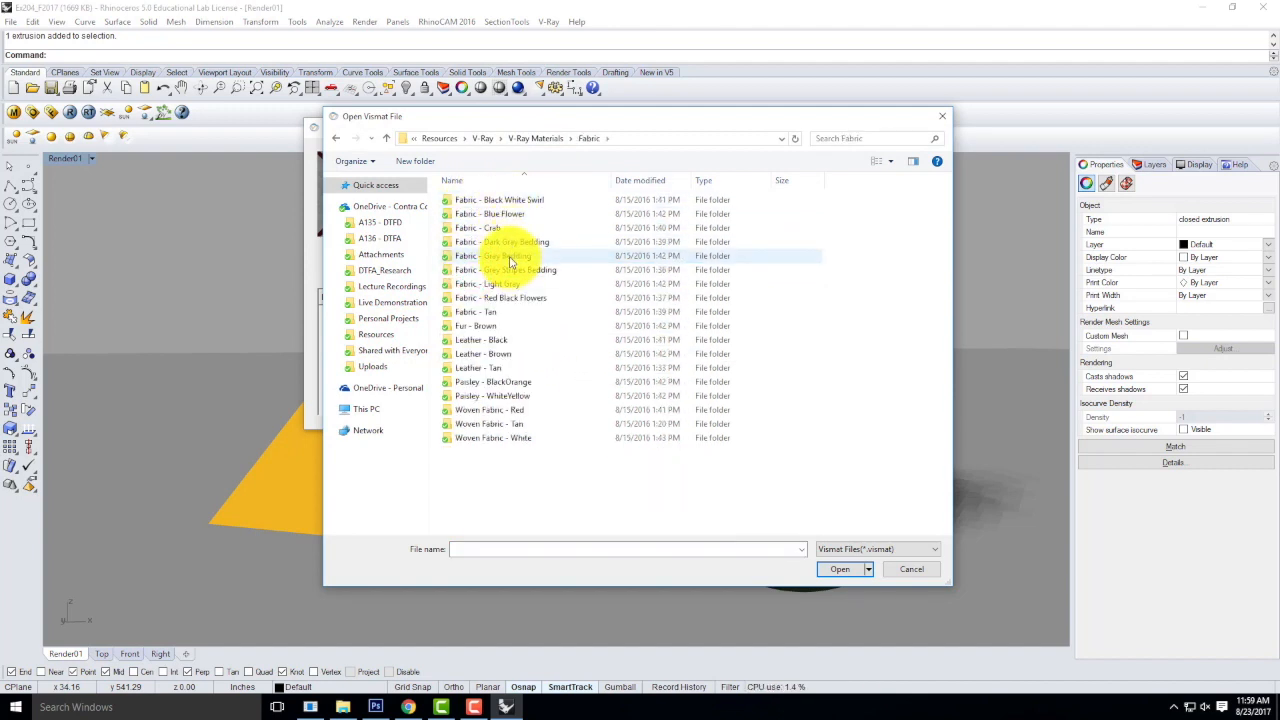
{"action": "left_click", "coordinate": [515, 382]}
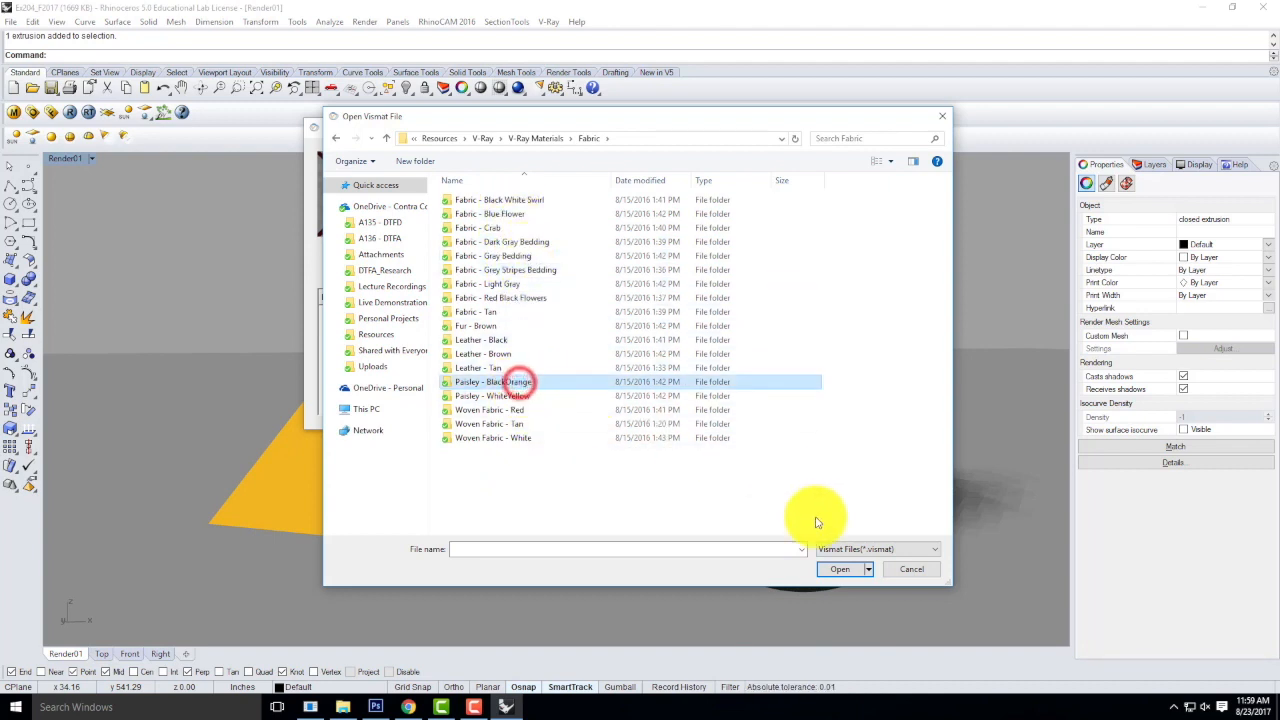
{"action": "left_click", "coordinate": [845, 569]}
{"action": "double_click", "coordinate": [514, 202]}
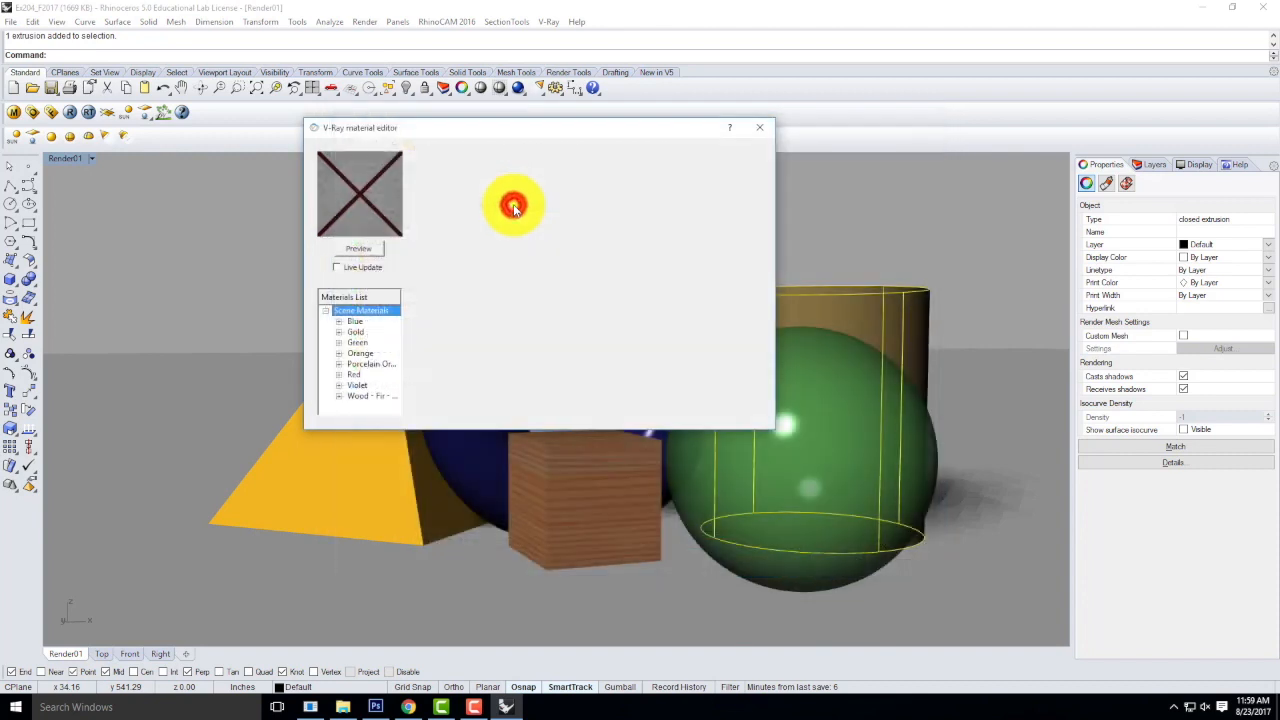
Apply the Paisley - BlackOrange material to the green sphere, picking the surface rather than the extrusion.
{"action": "left_click", "coordinate": [370, 366]}
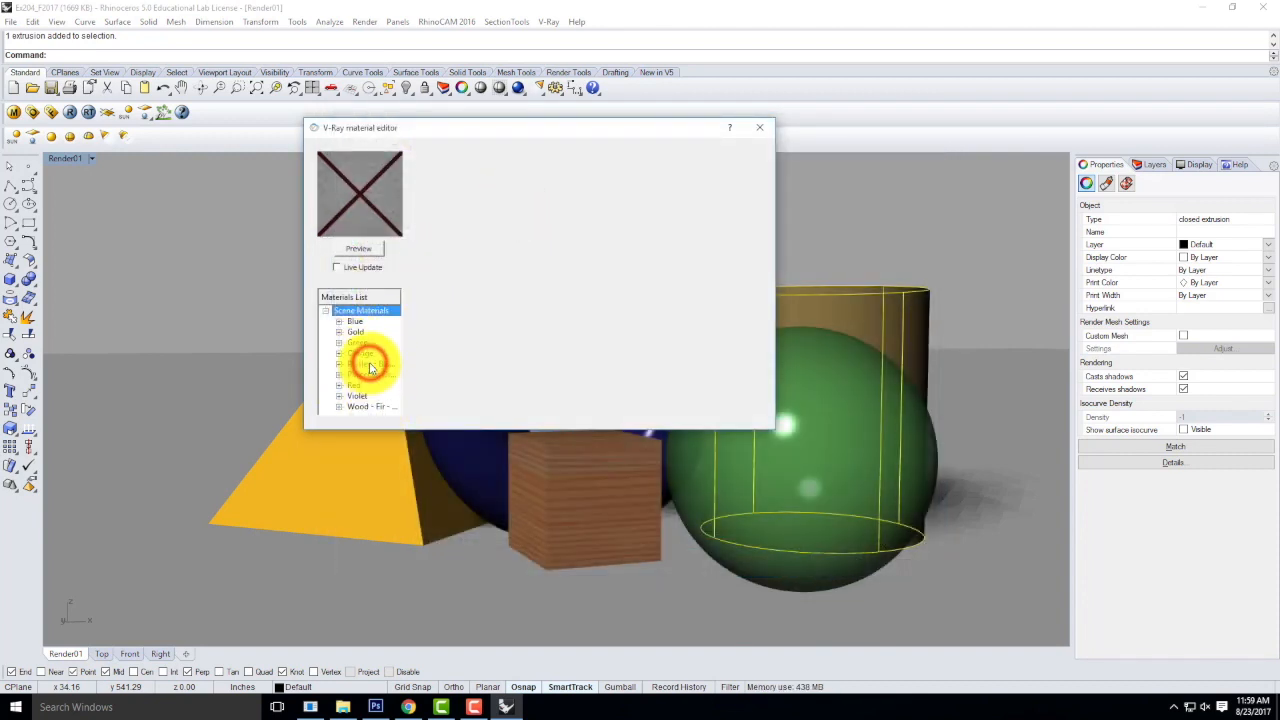
{"action": "left_click", "coordinate": [820, 458]}
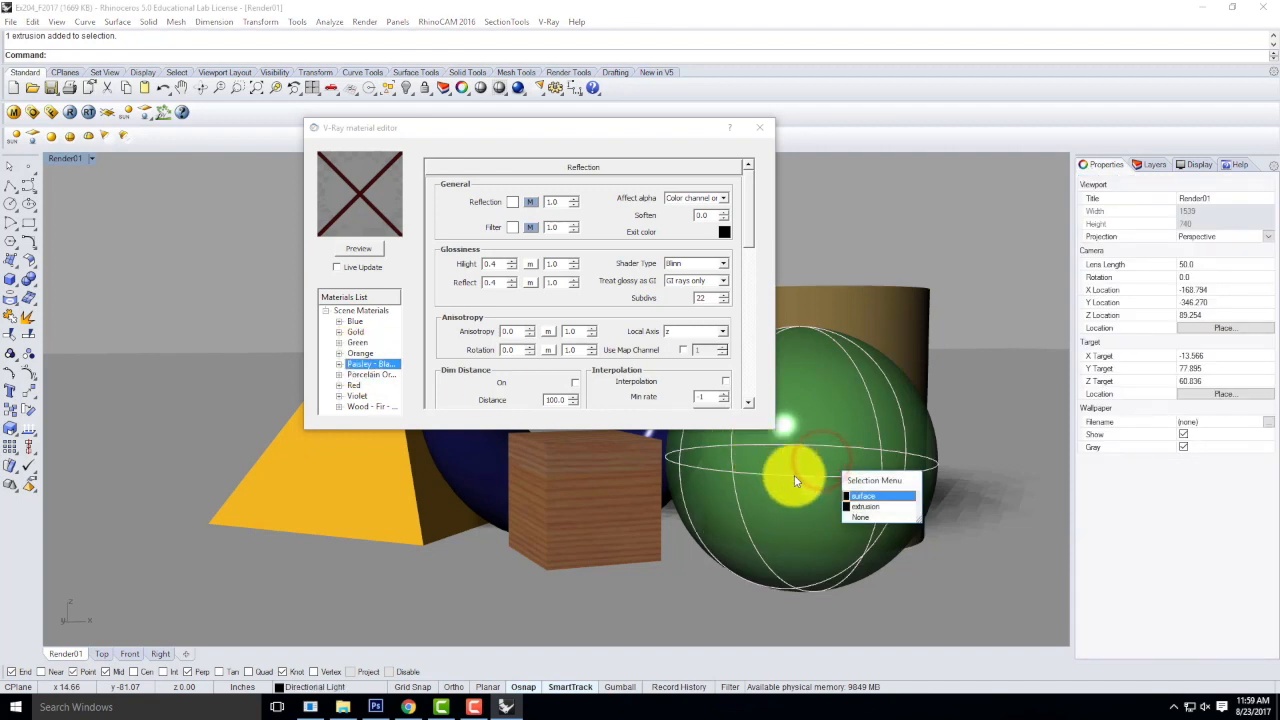
{"action": "left_click", "coordinate": [862, 496]}
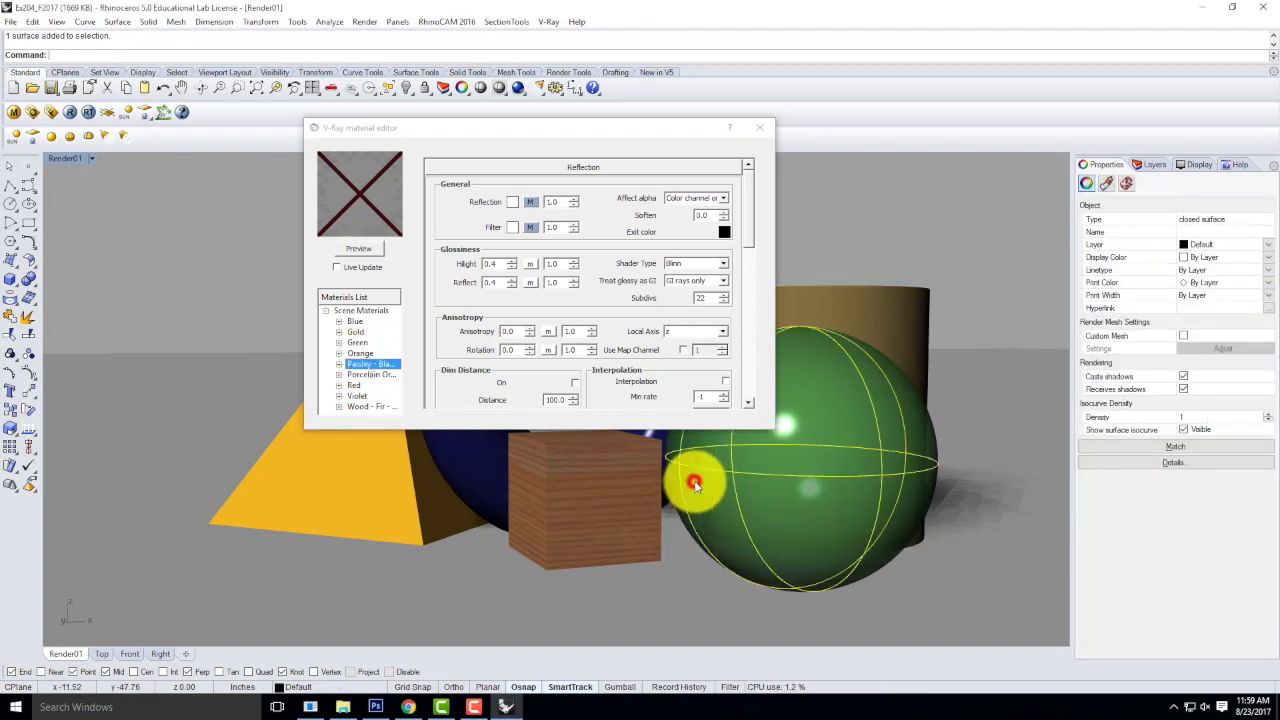
{"action": "right_click", "coordinate": [358, 364]}
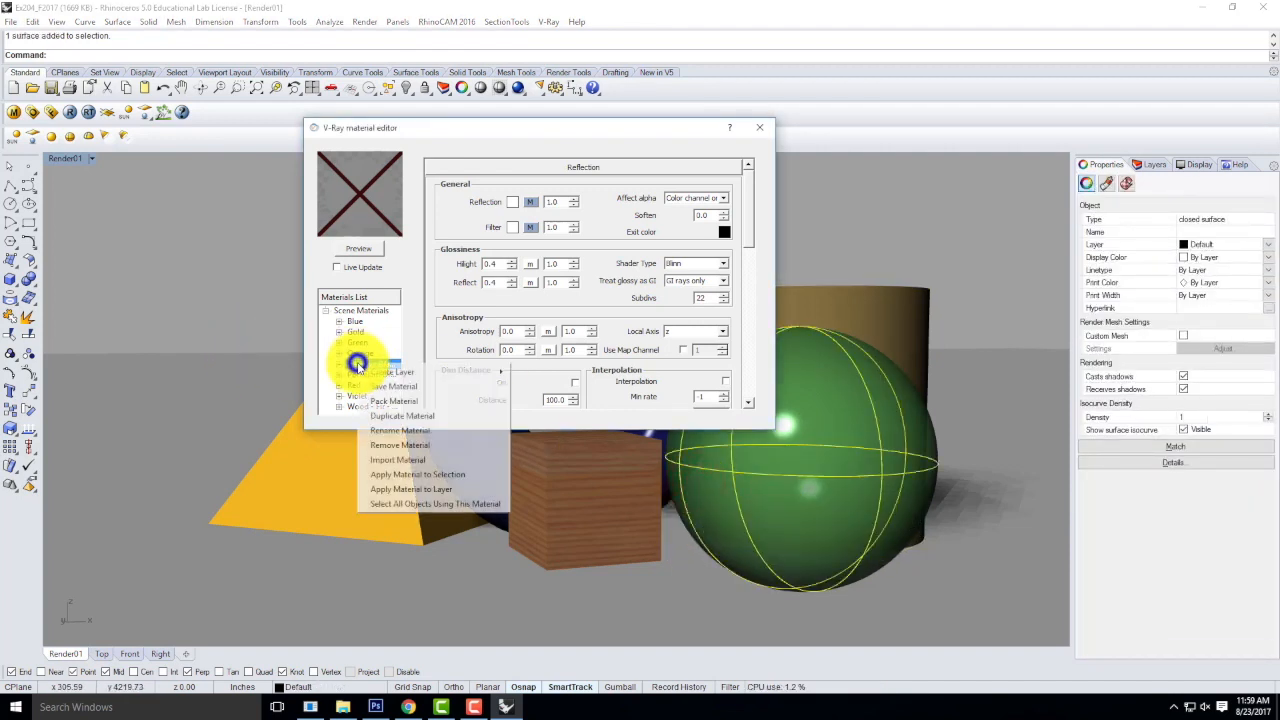
{"action": "left_click", "coordinate": [457, 474]}
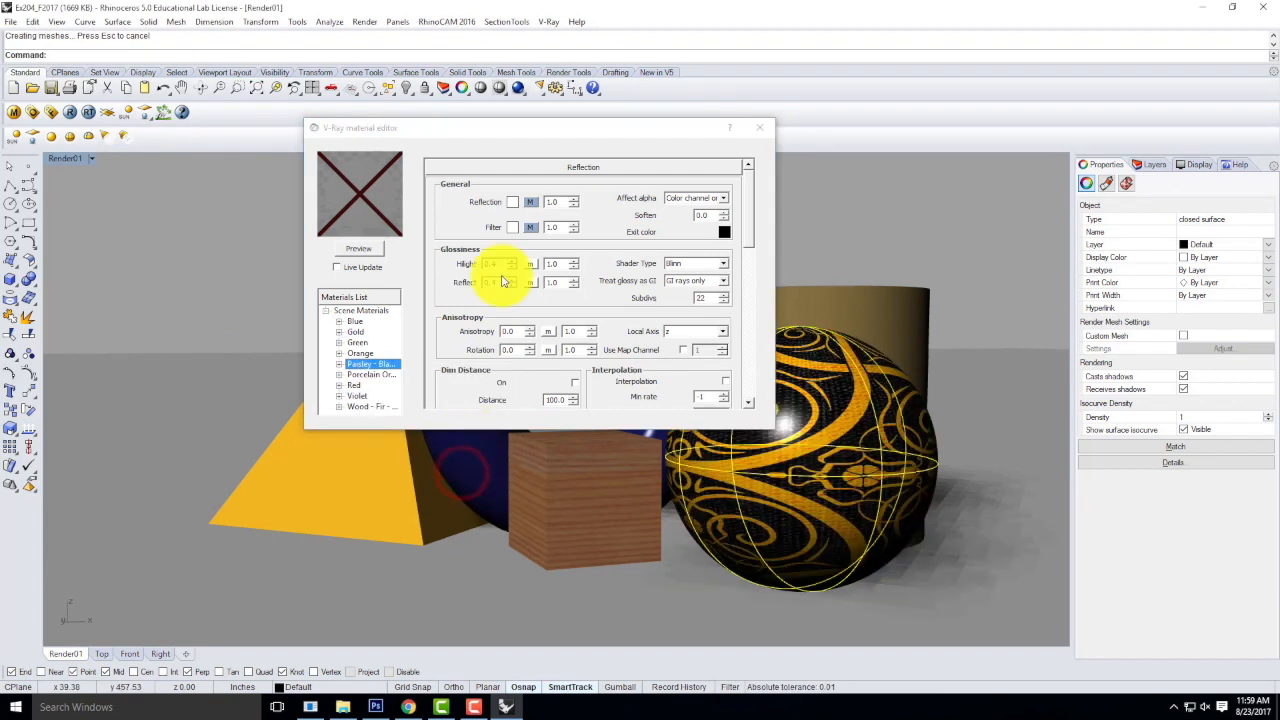
Load the Gravel material from the V-Ray Materials > Landscape > Gravel folder into the scene materials.
{"action": "left_click", "coordinate": [355, 311]}
{"action": "right_click", "coordinate": [355, 311]}
{"action": "left_click", "coordinate": [400, 328]}
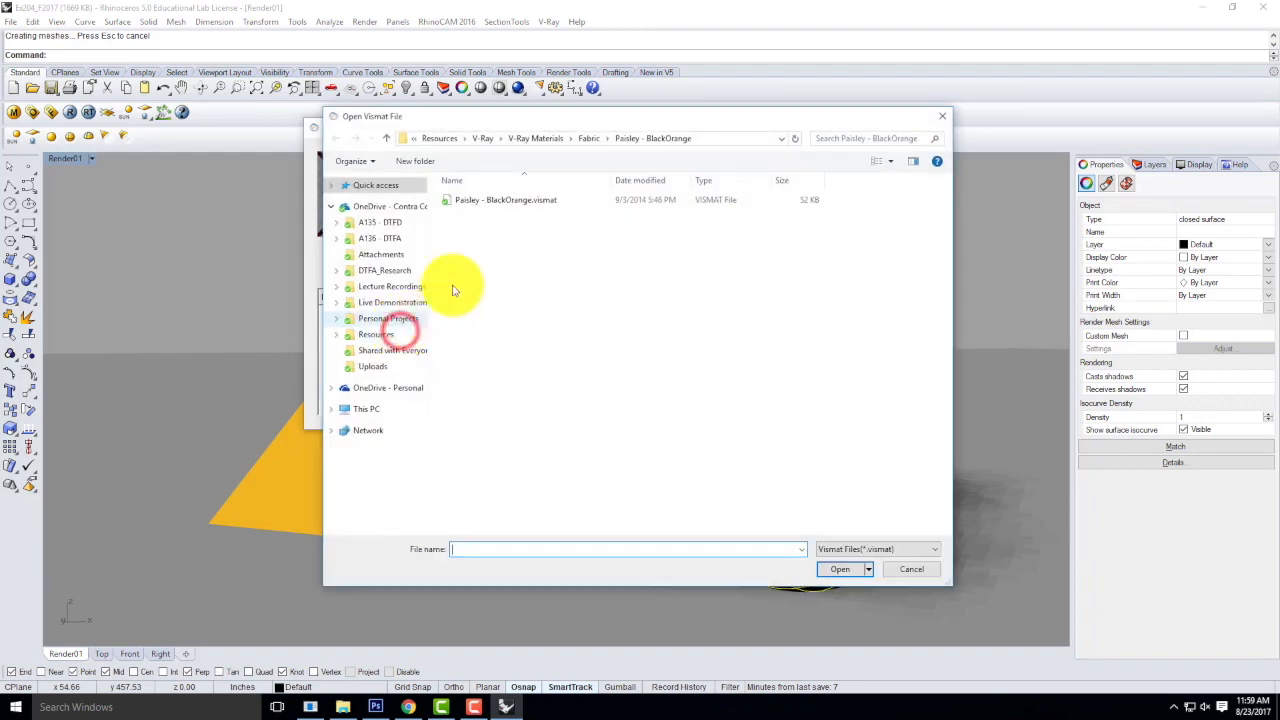
{"action": "left_click", "coordinate": [535, 138]}
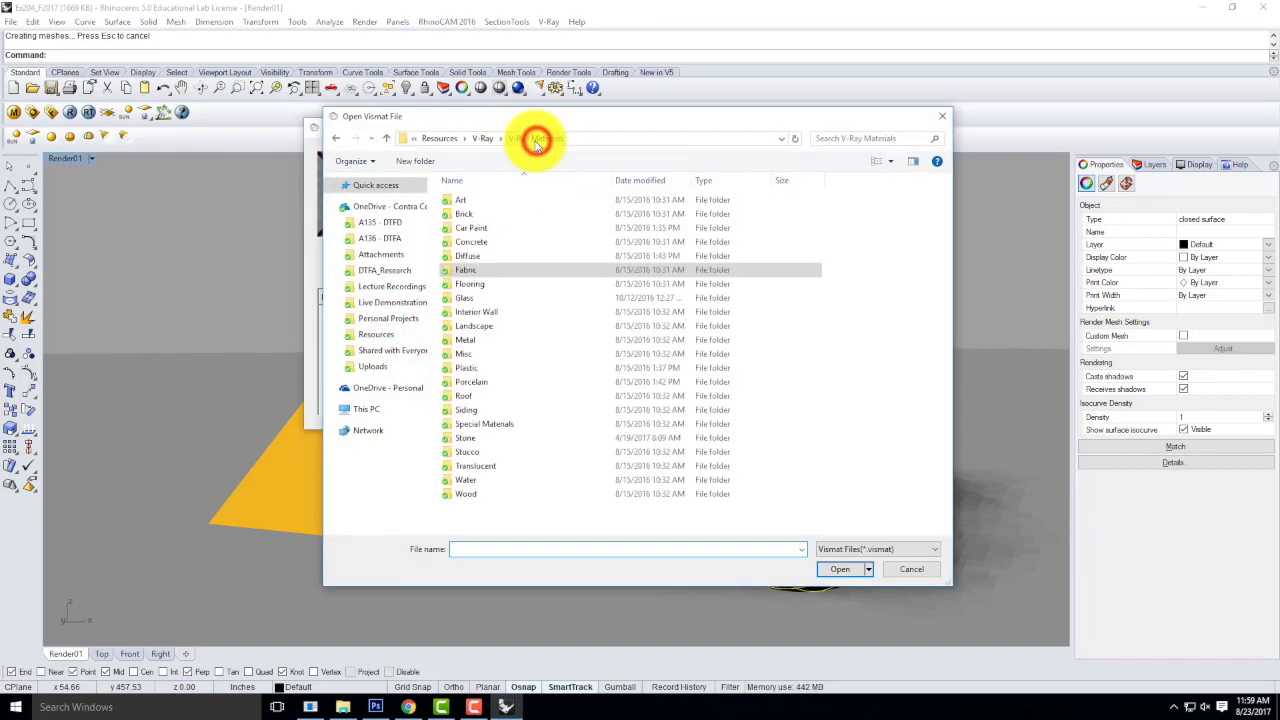
{"action": "double_click", "coordinate": [471, 325]}
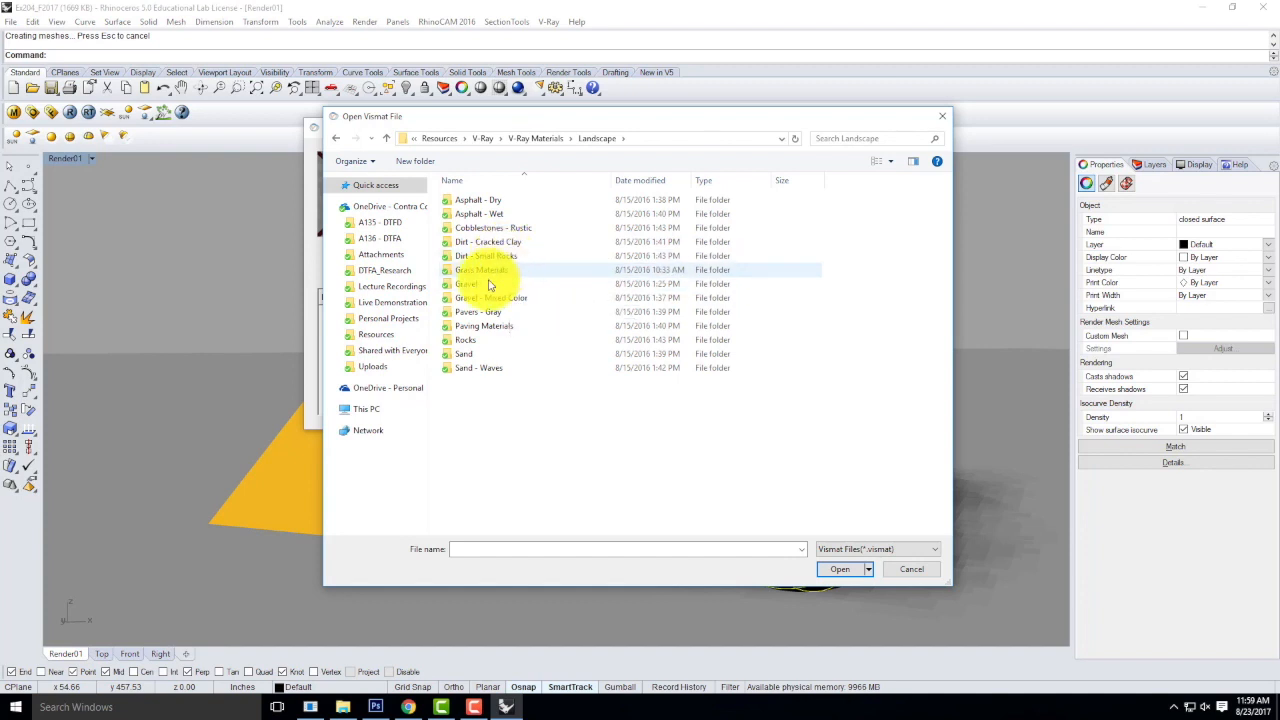
{"action": "double_click", "coordinate": [466, 284]}
{"action": "left_click", "coordinate": [468, 200]}
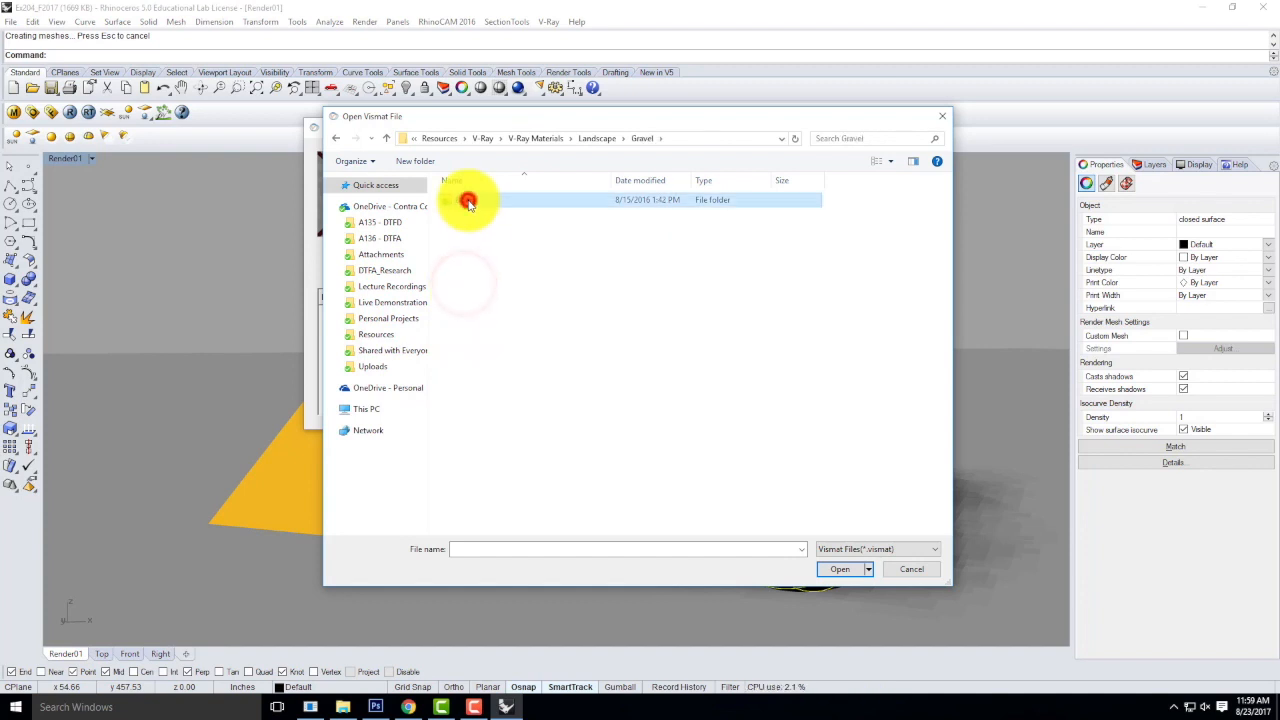
{"action": "double_click", "coordinate": [468, 200]}
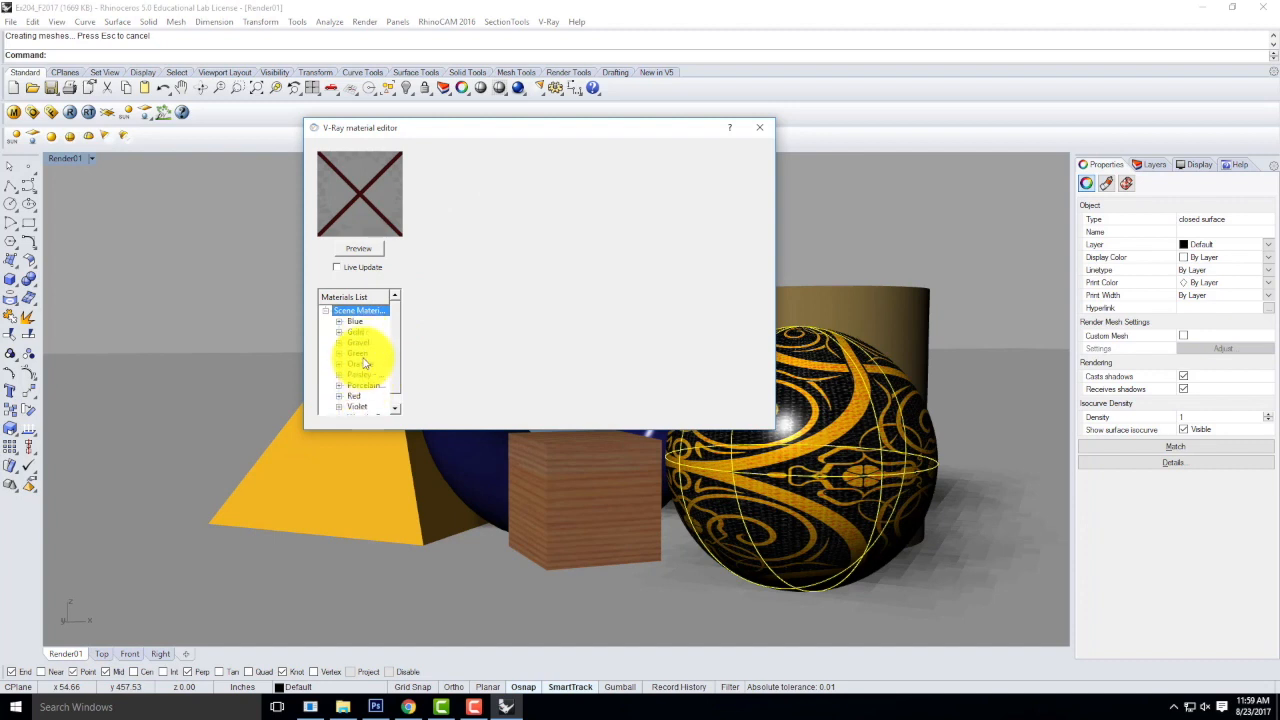
{"action": "scroll", "coordinate": [364, 363], "scroll_direction": "down", "scroll_amount": 1}
{"action": "left_click_drag", "start_coordinate": [398, 381], "coordinate": [400, 366]}
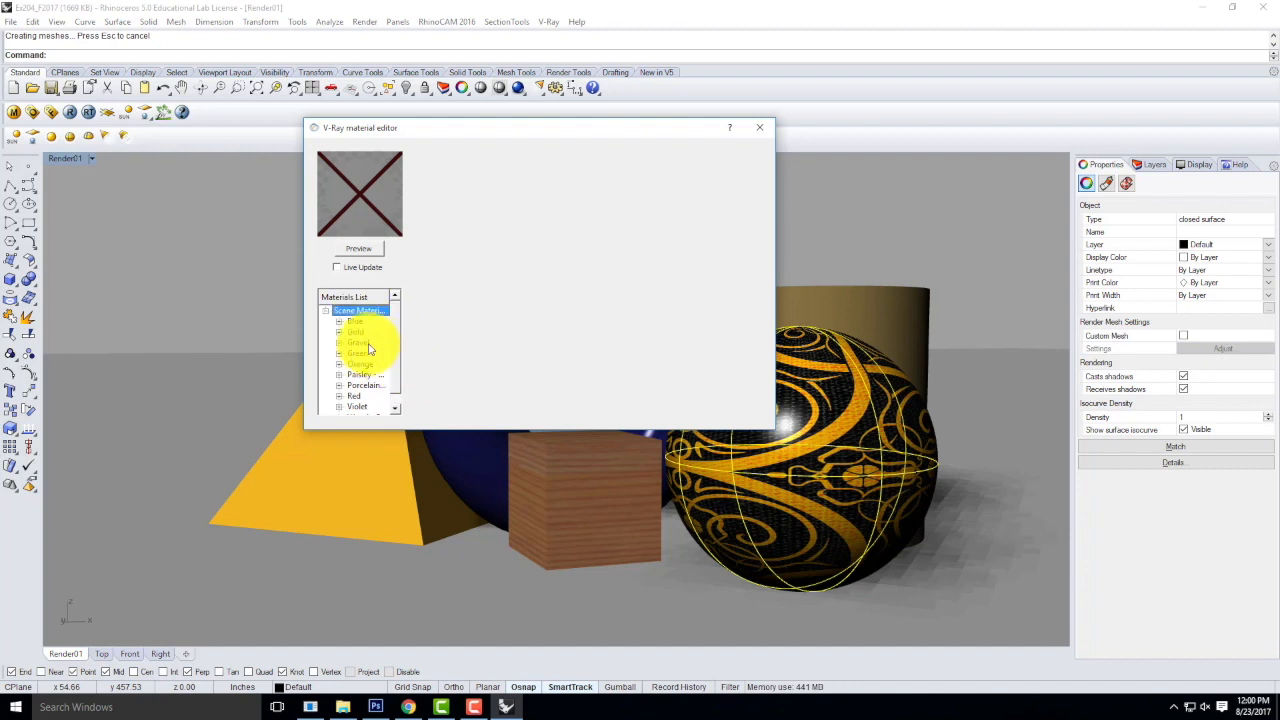
Apply the Gravel material to the blue torus behind the wooden cube, close the material editor and clear the selection.
{"action": "left_click", "coordinate": [358, 342]}
{"action": "left_click", "coordinate": [457, 447]}
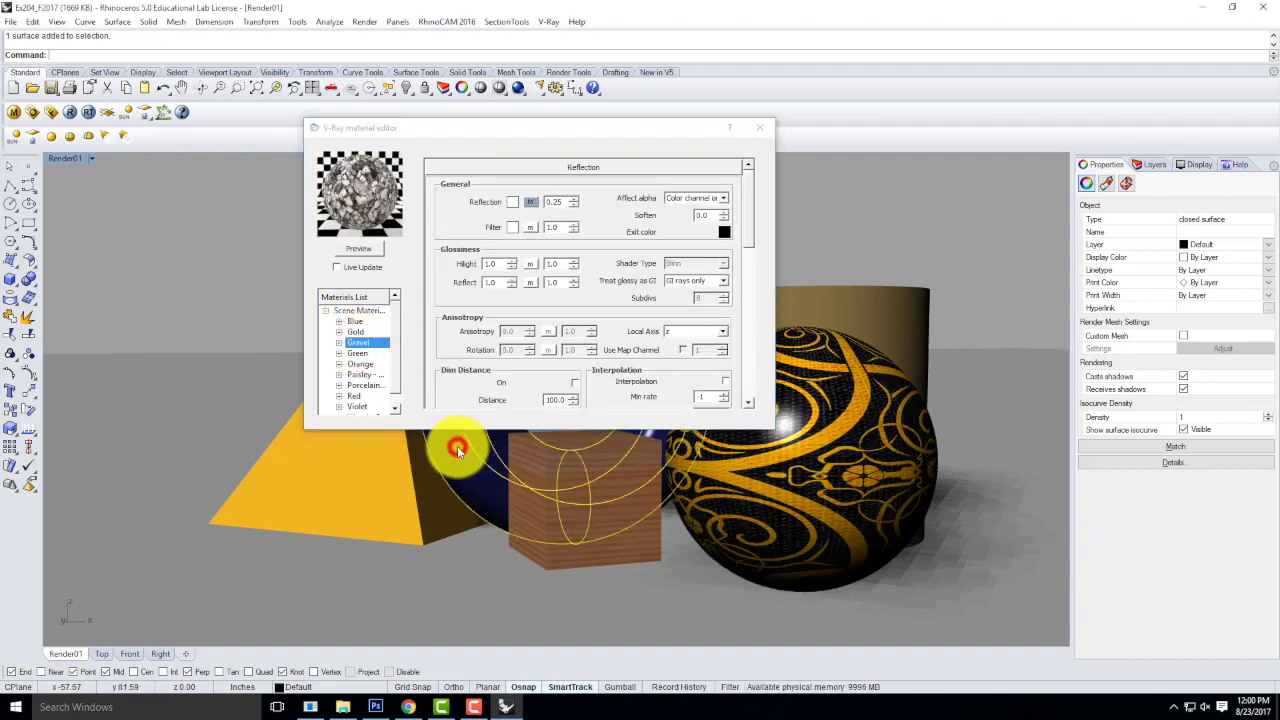
{"action": "right_click", "coordinate": [360, 342]}
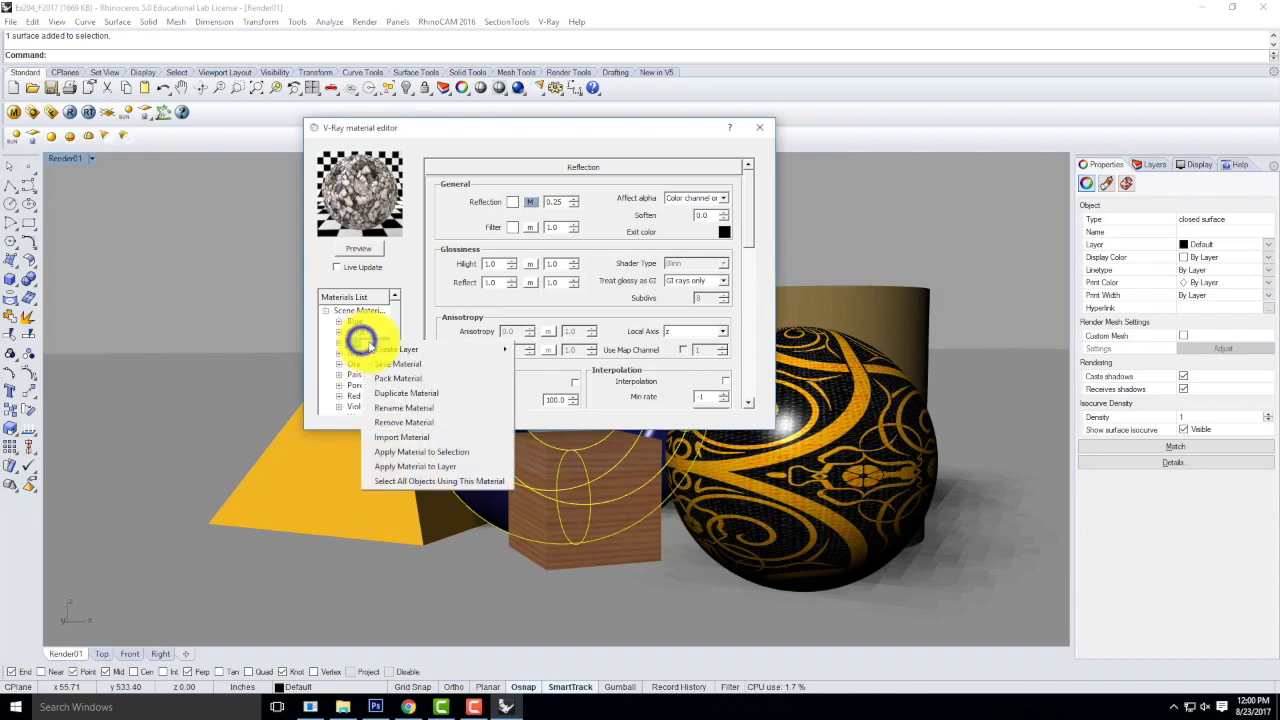
{"action": "left_click", "coordinate": [414, 451]}
{"action": "left_click", "coordinate": [760, 127]}
{"action": "left_click", "coordinate": [479, 210]}
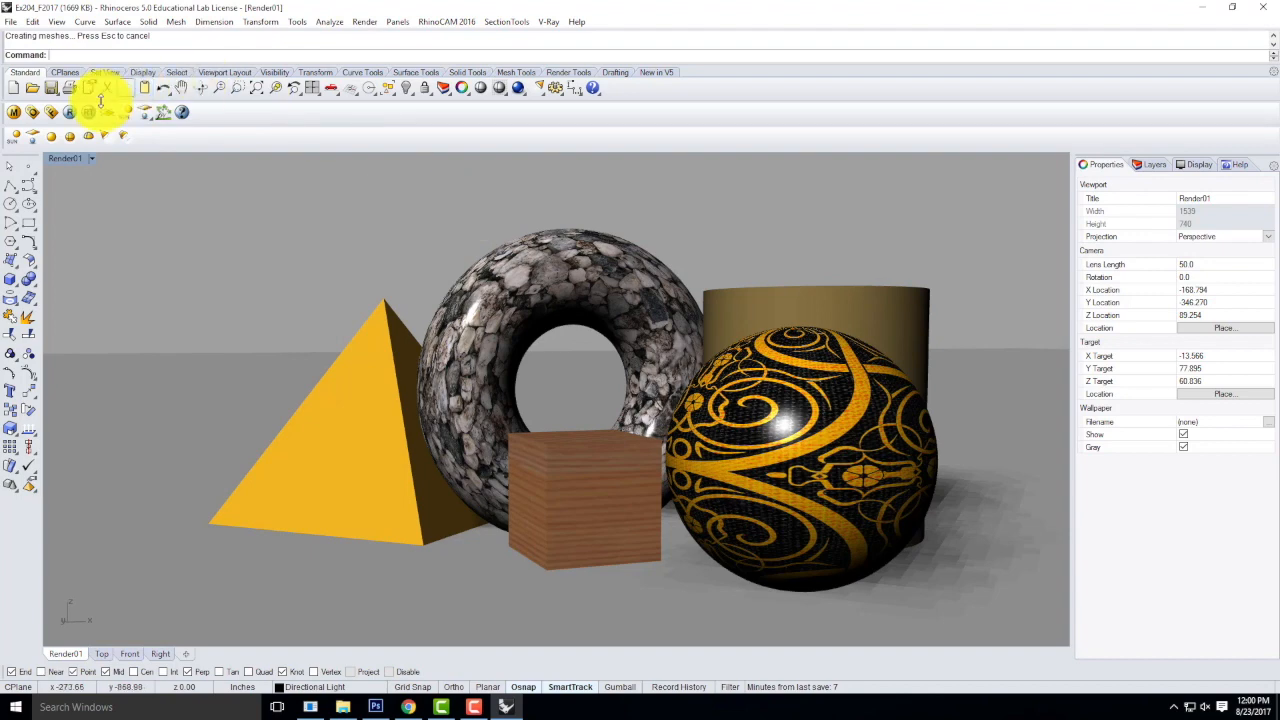
Render the scene with V-Ray and start saving the image, browsing to Live Demonstrations > Live - A136 Exercises.
{"action": "left_click", "coordinate": [66, 114]}
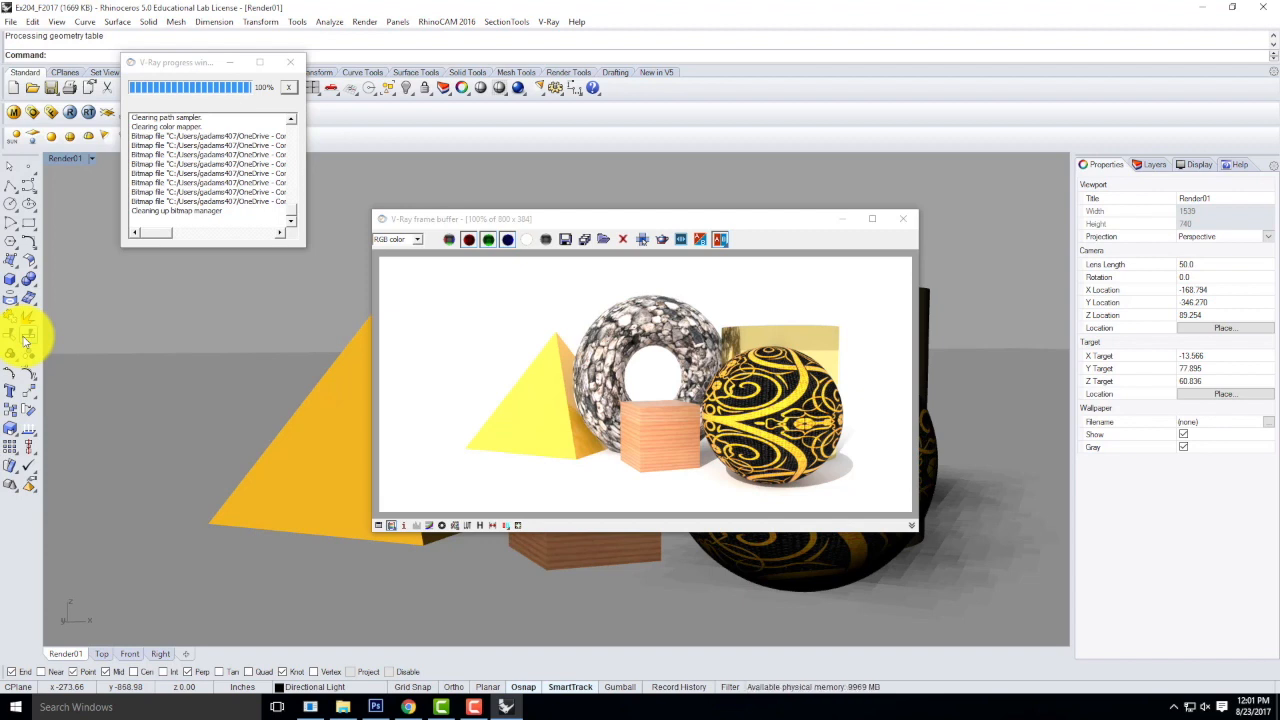
{"action": "left_click", "coordinate": [566, 243]}
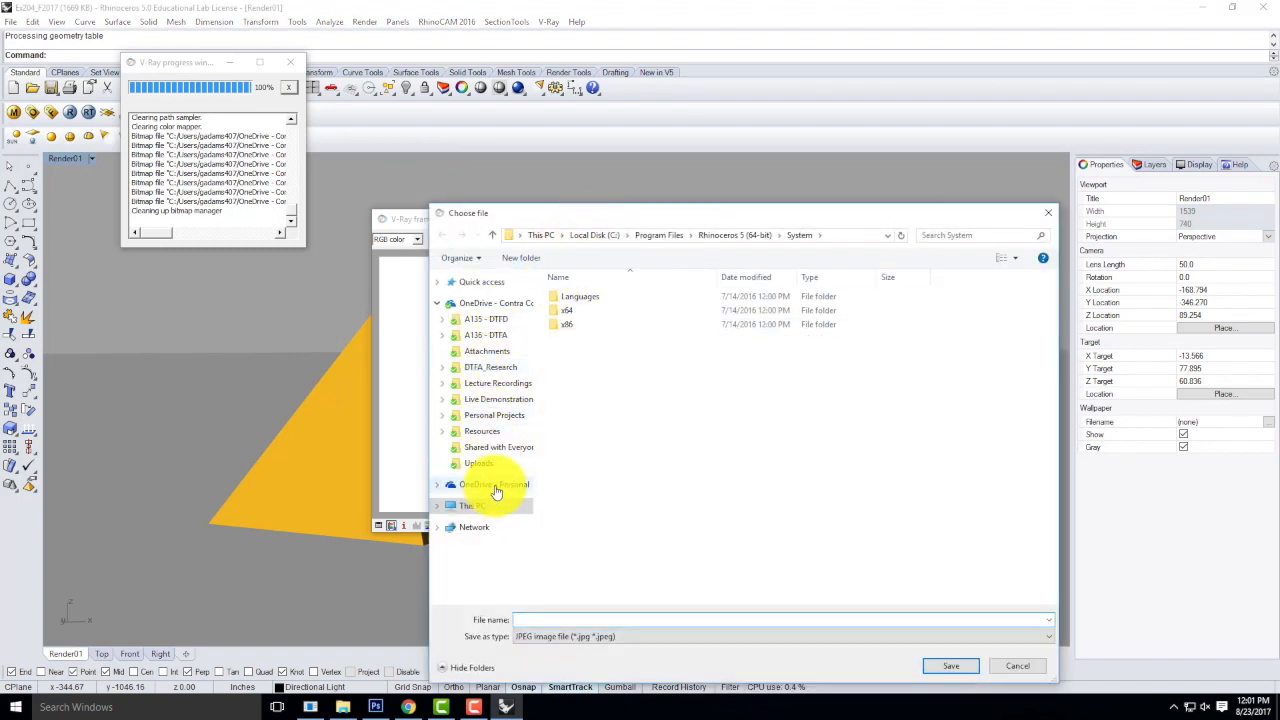
{"action": "left_click", "coordinate": [492, 399]}
{"action": "double_click", "coordinate": [596, 311]}
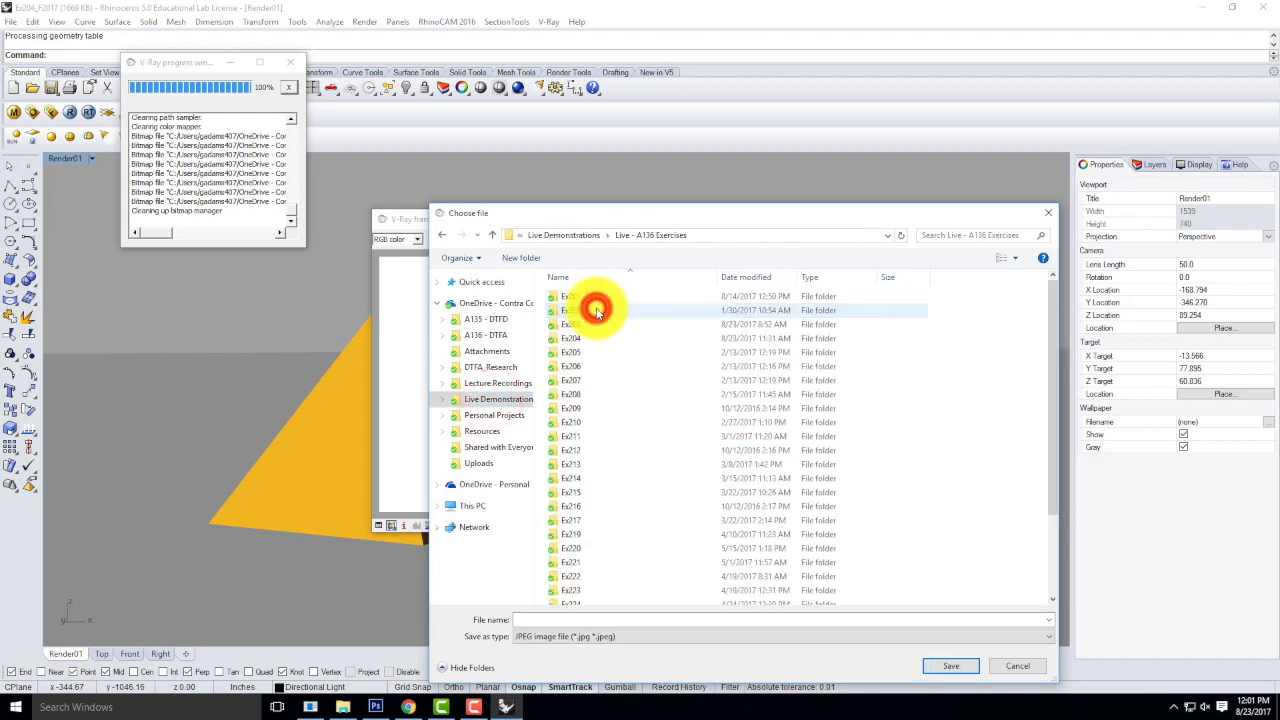
{"action": "double_click", "coordinate": [572, 338]}
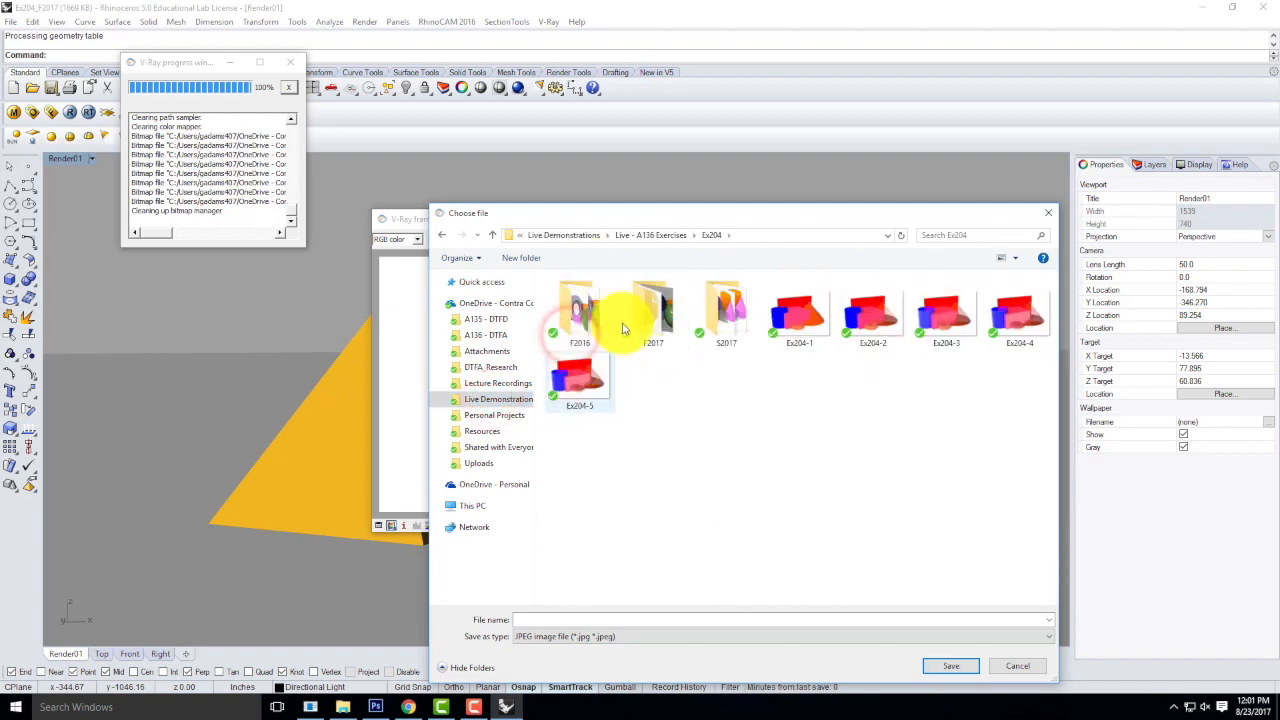
{"action": "double_click", "coordinate": [652, 310]}
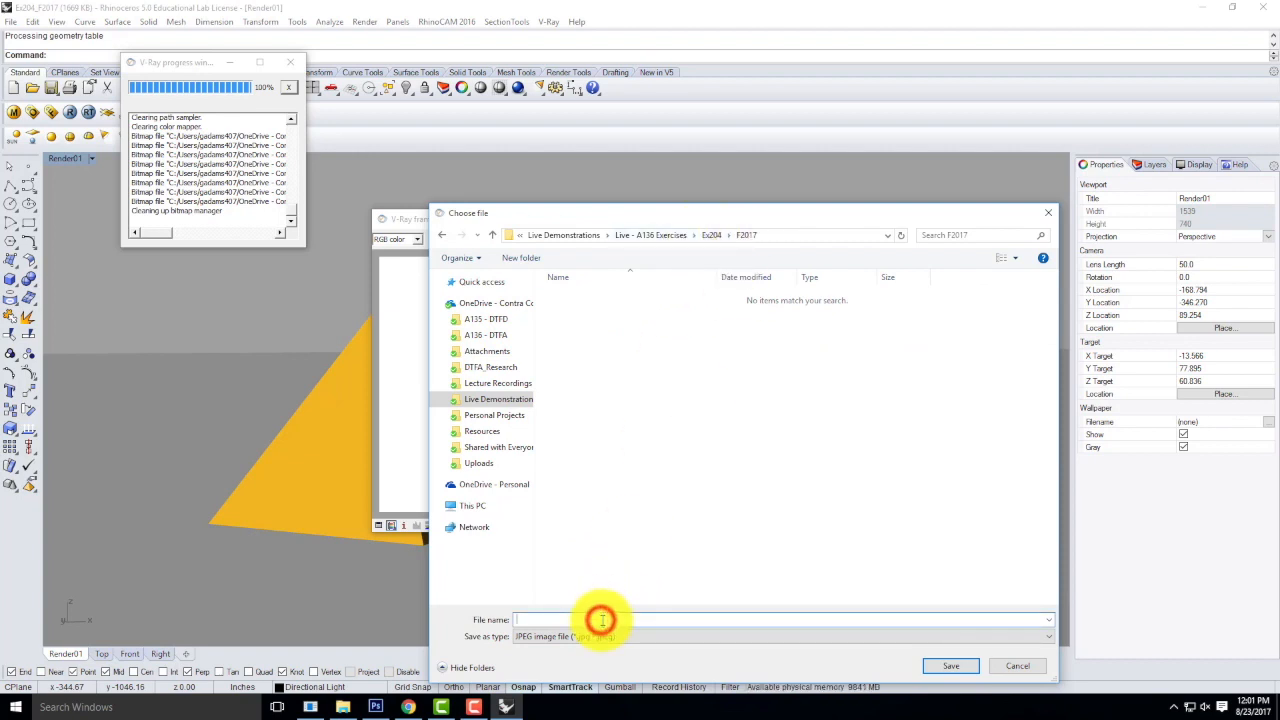
{"action": "left_click", "coordinate": [654, 236]}
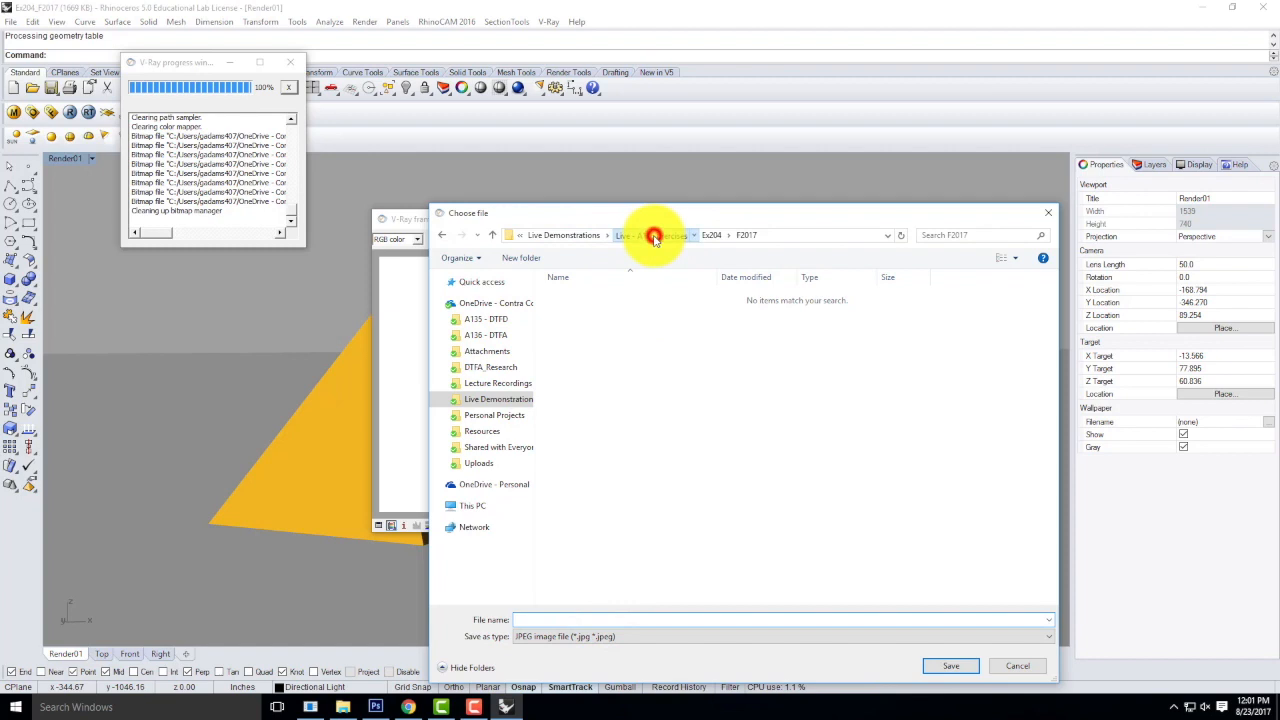
{"action": "double_click", "coordinate": [575, 344]}
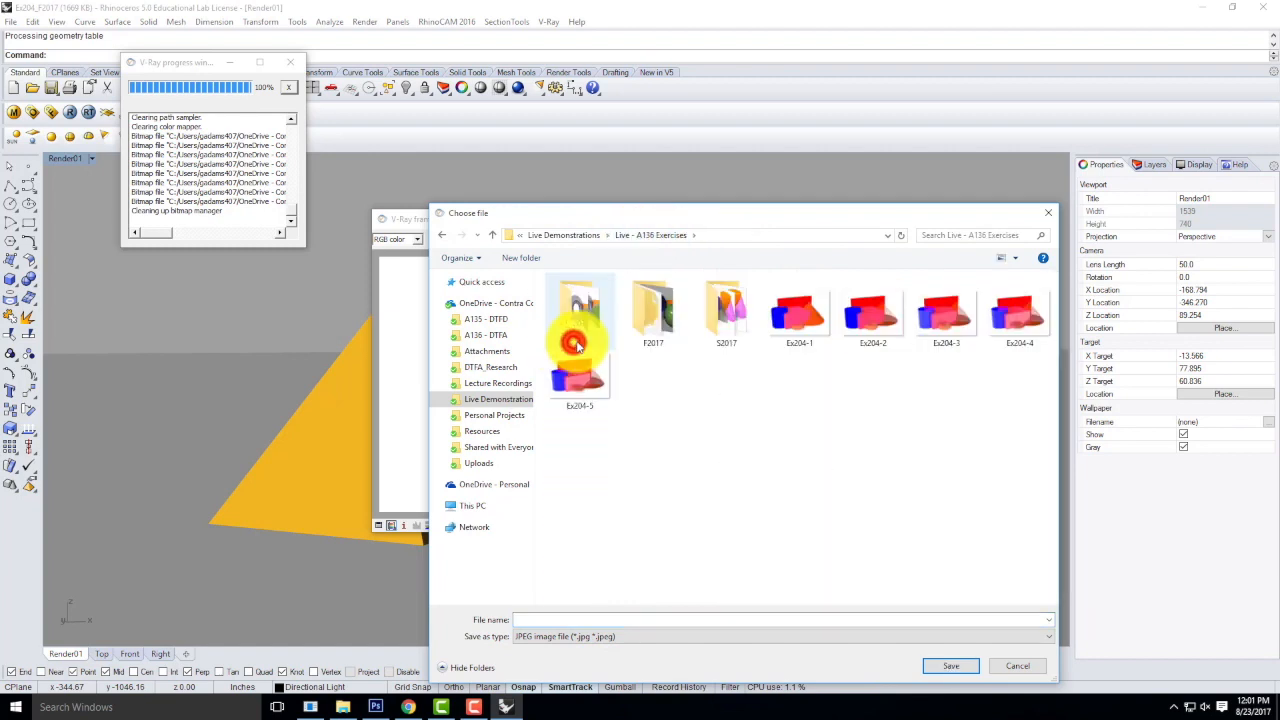
{"action": "double_click", "coordinate": [655, 310]}
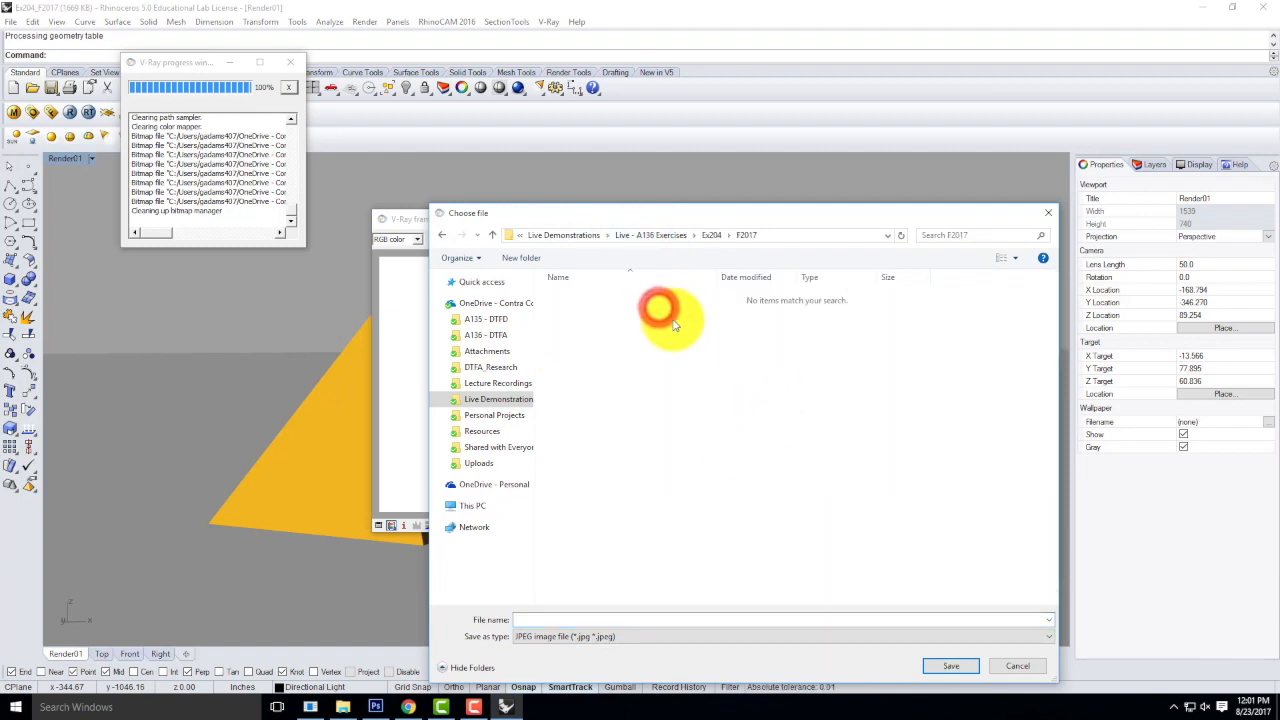
{"action": "left_click", "coordinate": [672, 238]}
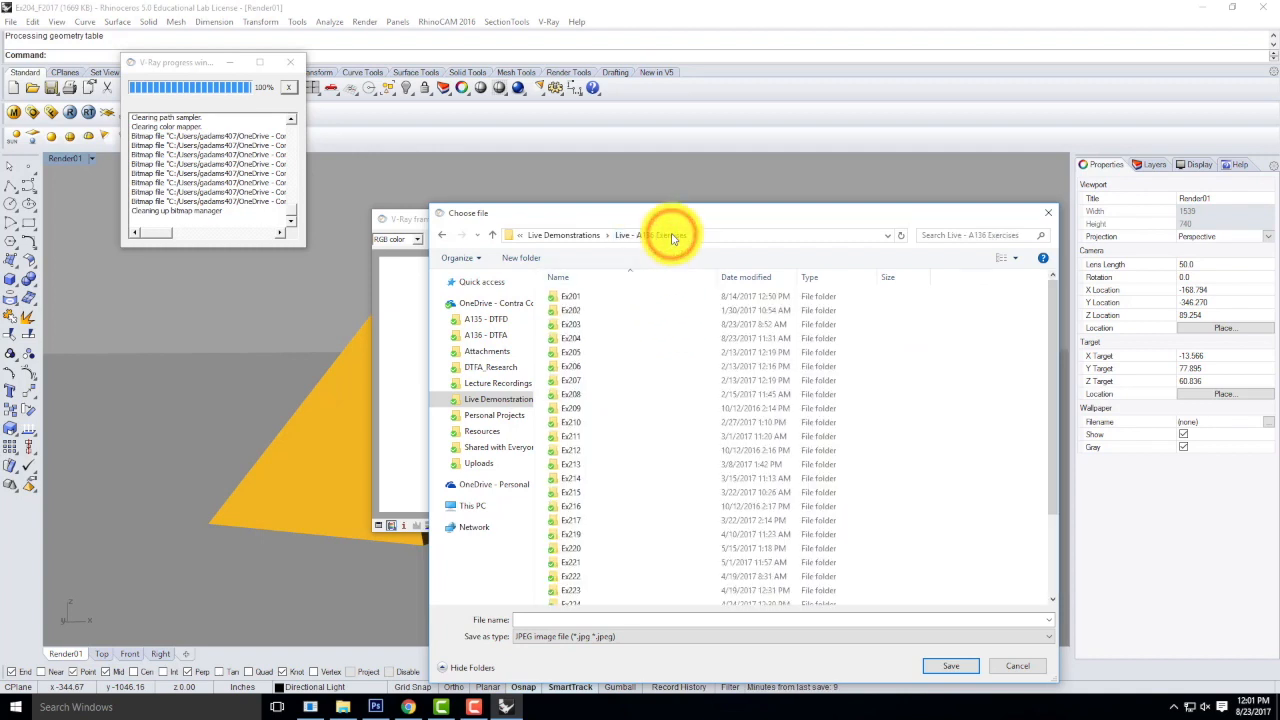
Save the render as JPEG Ex204_F2017_05 beside the earlier renders inside the Ex204 folder, and close the frame buffer.
{"action": "left_click", "coordinate": [572, 340]}
{"action": "double_click", "coordinate": [572, 340]}
{"action": "double_click", "coordinate": [575, 310]}
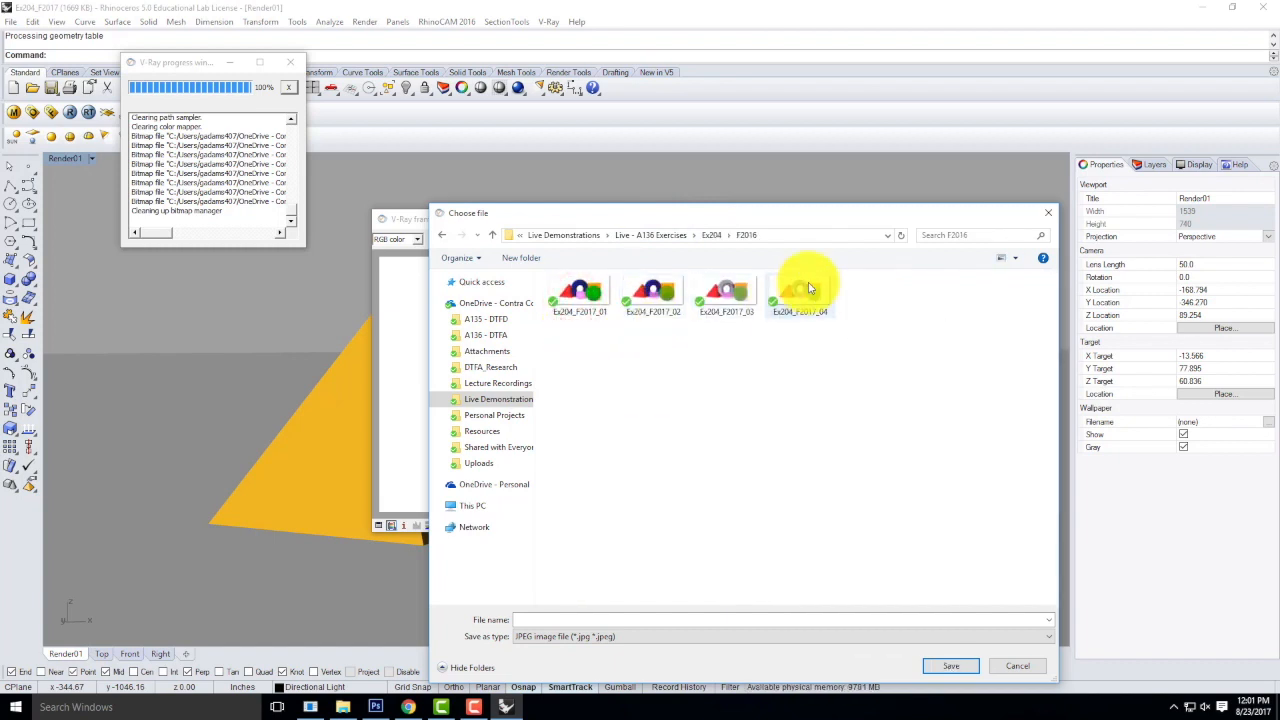
{"action": "left_click", "coordinate": [810, 288]}
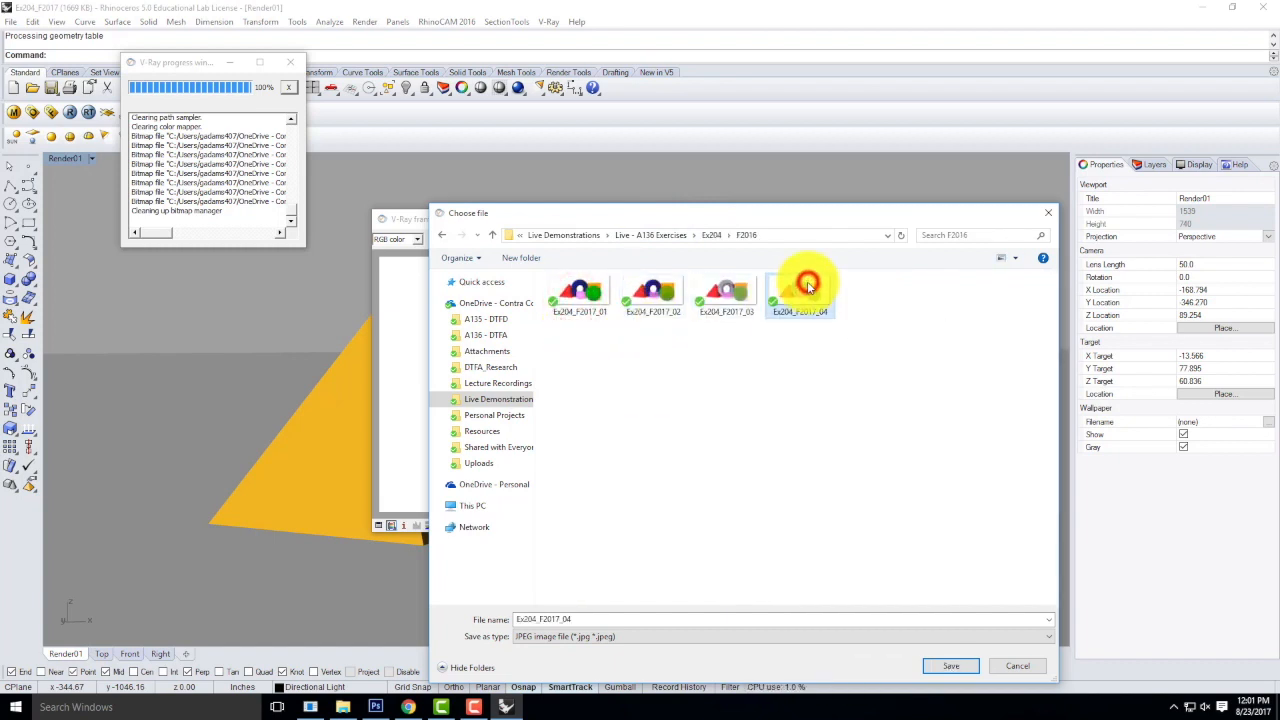
{"action": "left_click", "coordinate": [591, 621]}
{"action": "key", "text": "BackSpace"}
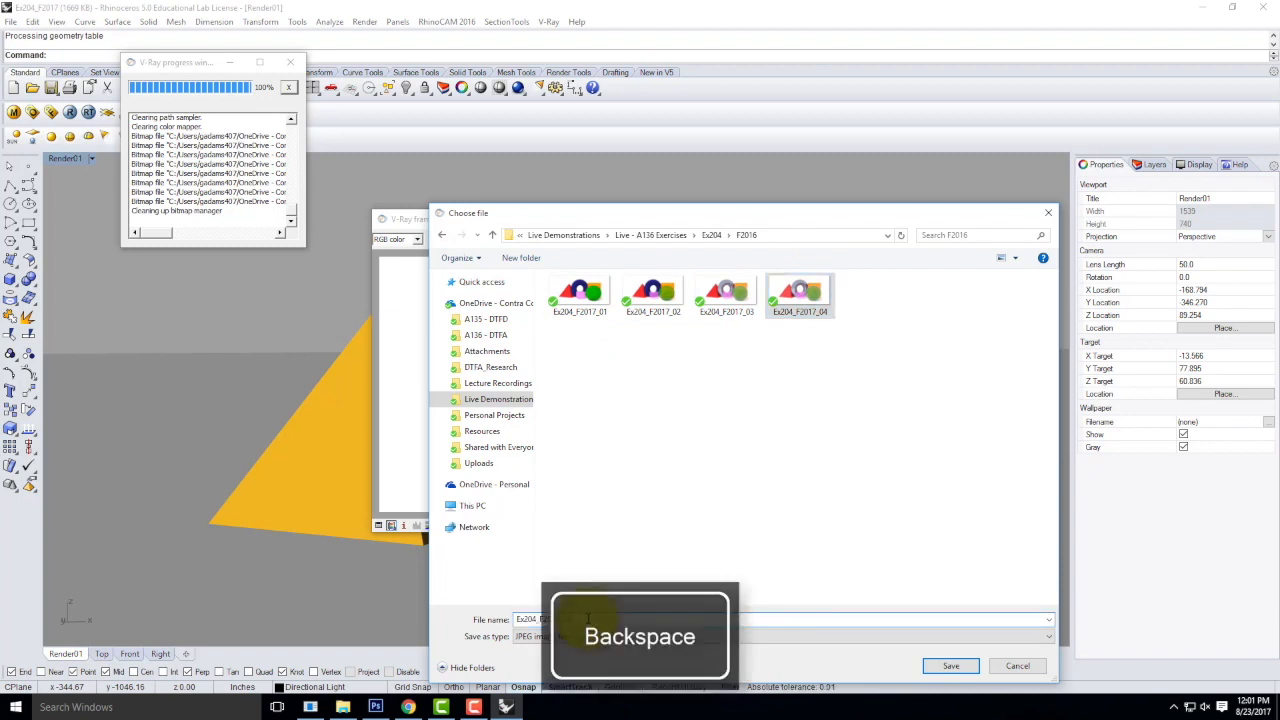
{"action": "type", "text": "5"}
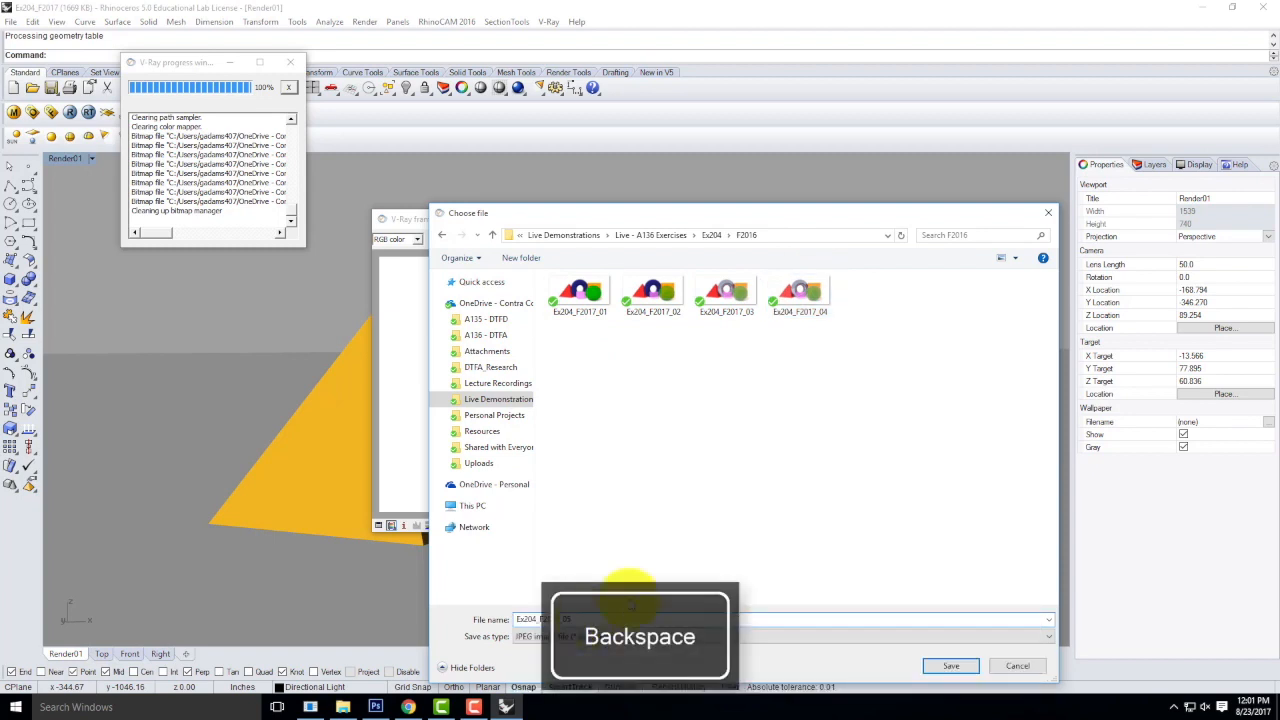
{"action": "left_click", "coordinate": [960, 666]}
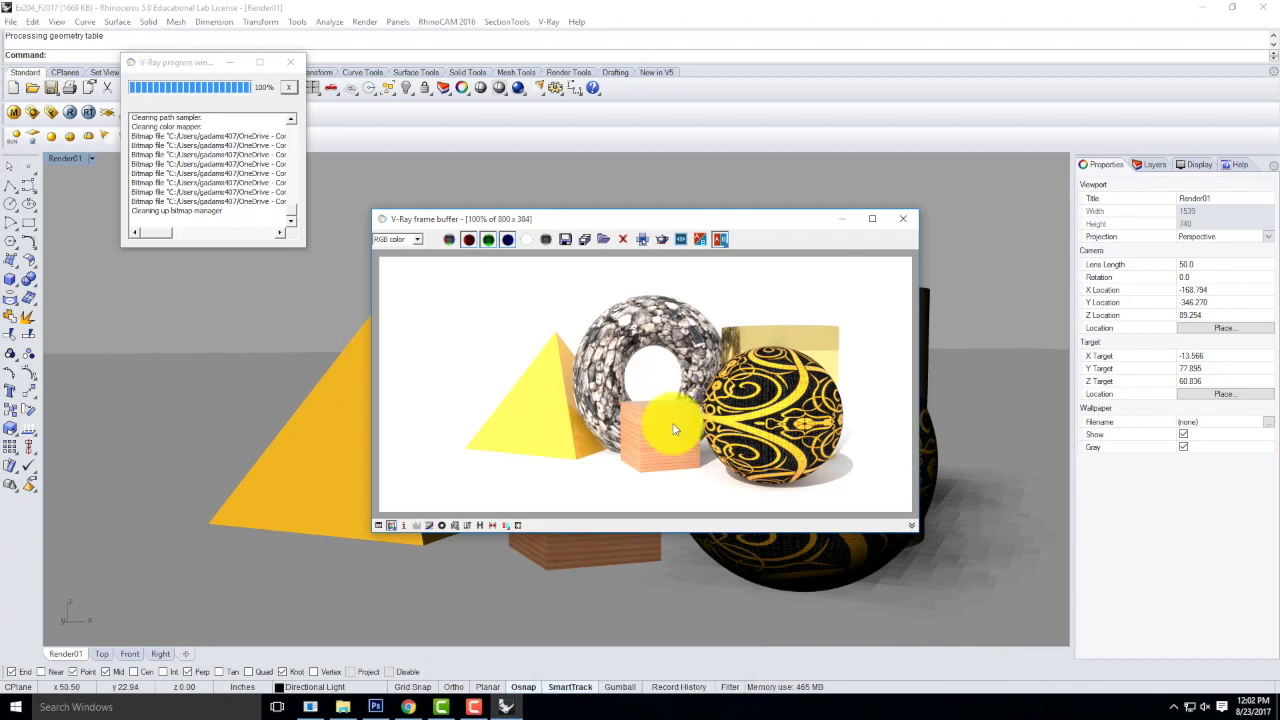
{"action": "left_click", "coordinate": [903, 218]}
Save the changes to Ex204_F2017 and open Ex203-2_S2017.3dm from the Live - A136 Exercises > Ex203 folder.
{"action": "left_click", "coordinate": [10, 22]}
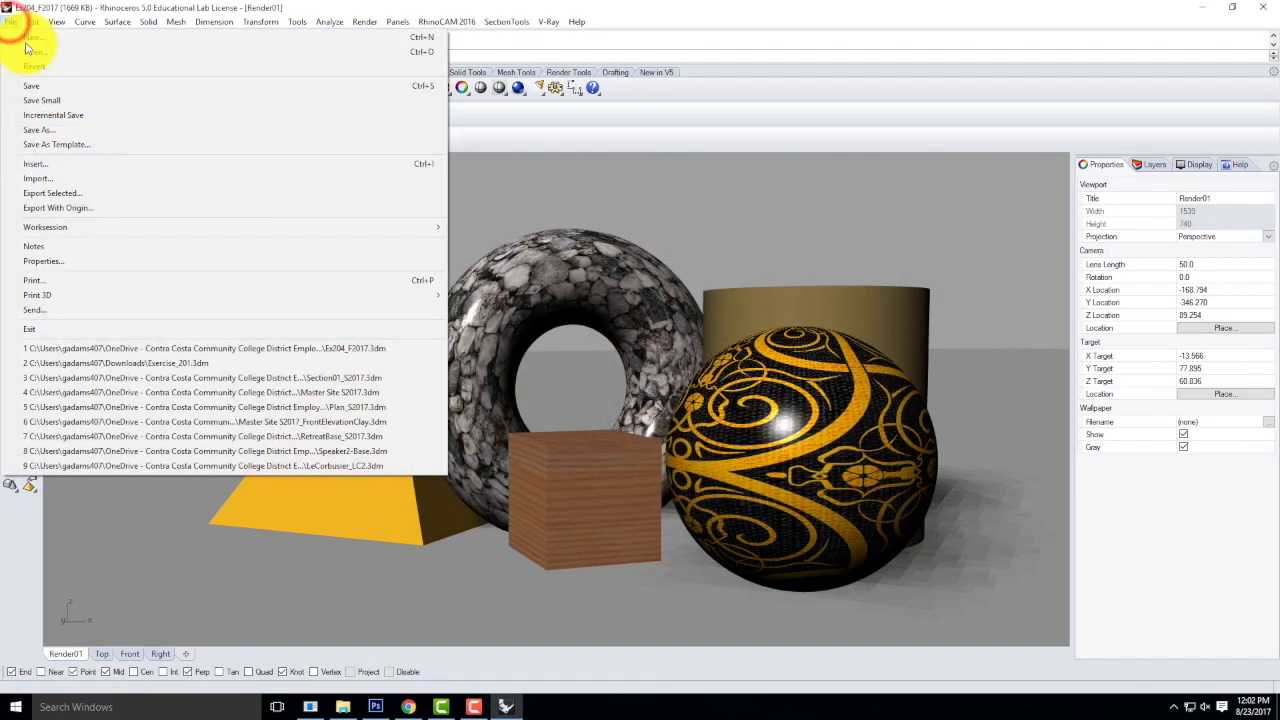
{"action": "left_click", "coordinate": [30, 52]}
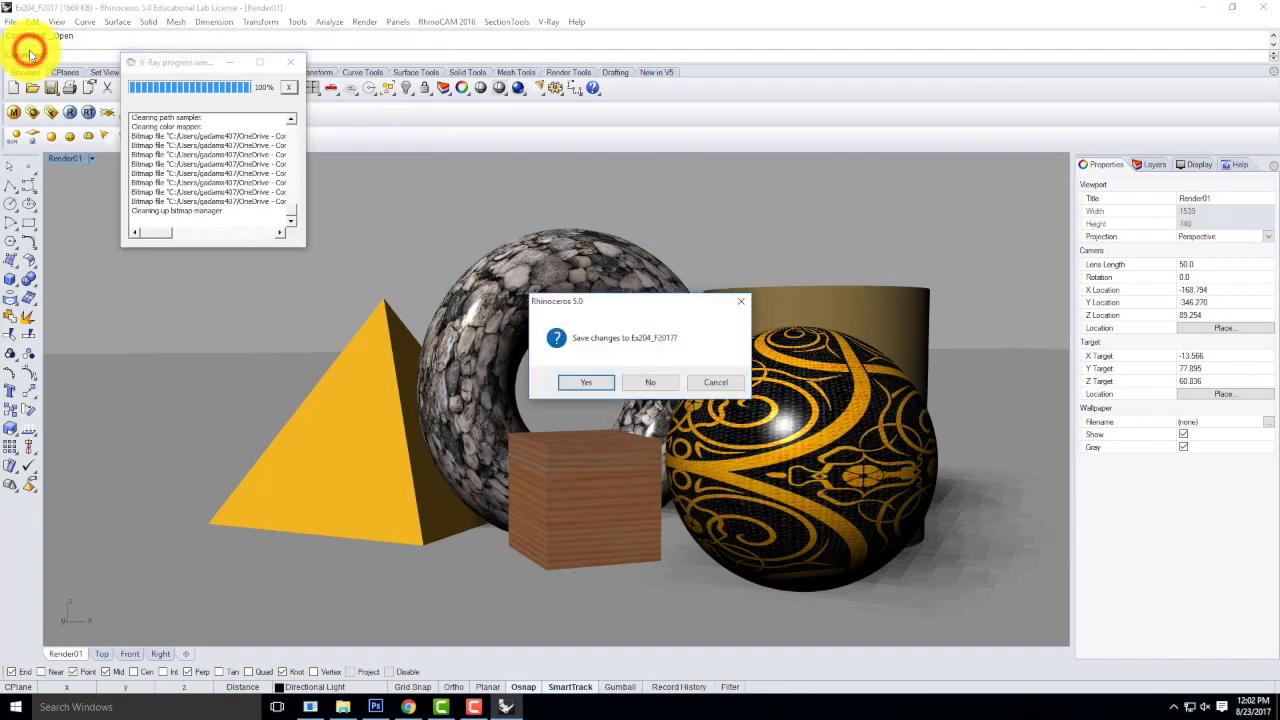
{"action": "left_click", "coordinate": [597, 384]}
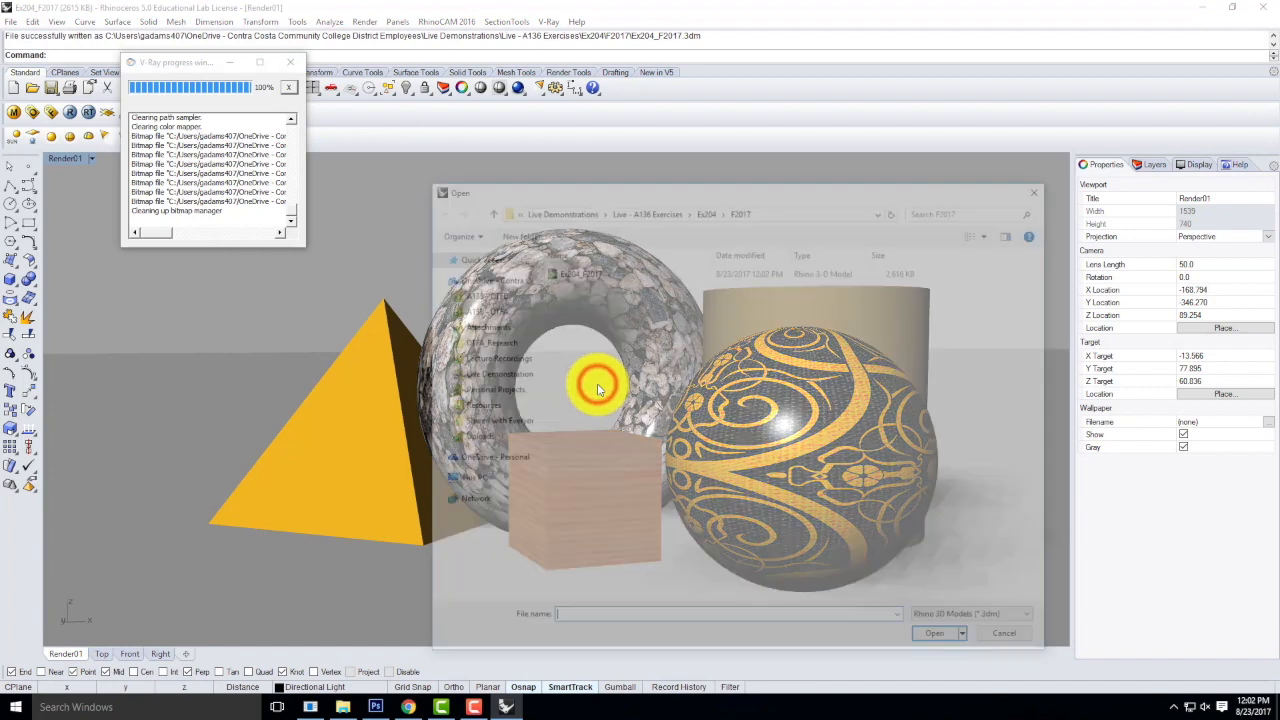
{"action": "left_click", "coordinate": [670, 210]}
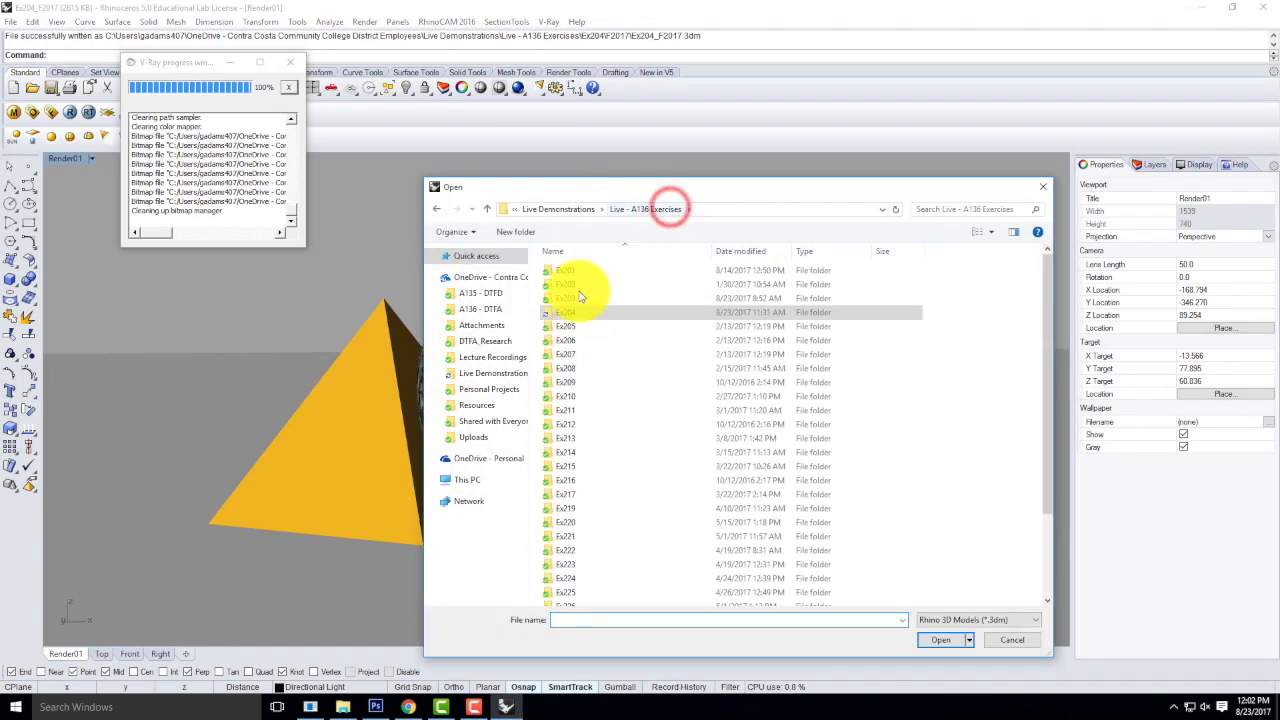
{"action": "double_click", "coordinate": [576, 291]}
{"action": "double_click", "coordinate": [645, 292]}
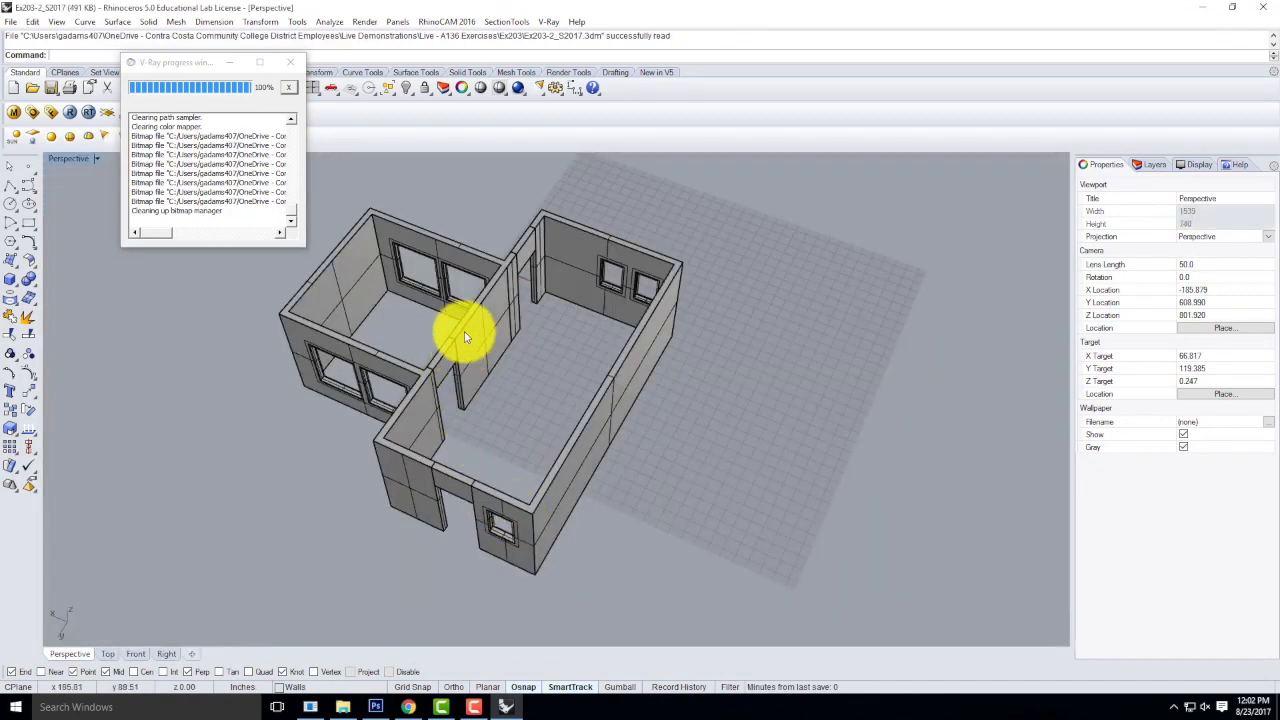
Examine the building's walls and window frames from several sides, briefly selecting the whole model.
{"action": "scroll", "coordinate": [464, 331], "scroll_direction": "down", "scroll_amount": 5}
{"action": "left_click_drag", "start_coordinate": [367, 235], "coordinate": [376, 396]}
{"action": "scroll", "coordinate": [370, 412], "scroll_direction": "up", "scroll_amount": 4}
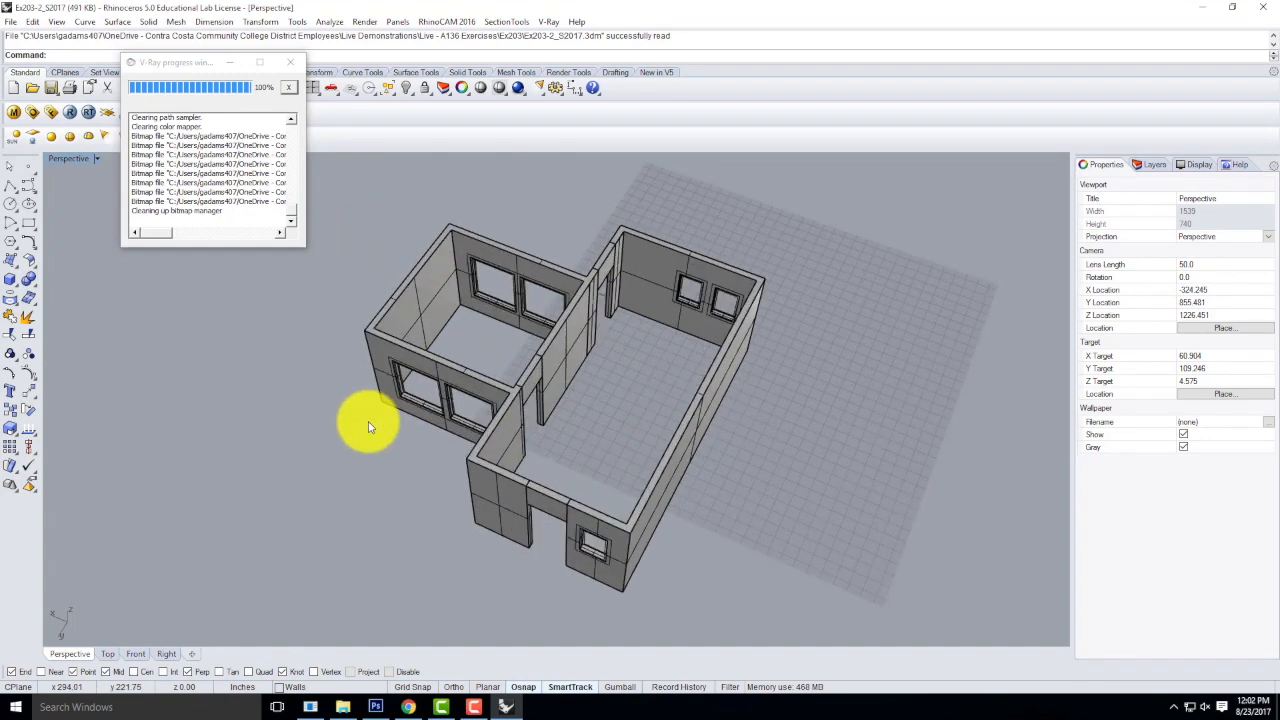
{"action": "scroll", "coordinate": [368, 427], "scroll_direction": "up", "scroll_amount": 3}
{"action": "scroll", "coordinate": [491, 409], "scroll_direction": "down", "scroll_amount": 5}
{"action": "mouse_move", "coordinate": [706, 414]}
{"action": "right_mouse_down"}
{"action": "mouse_move", "coordinate": [654, 423]}
{"action": "mouse_move", "coordinate": [447, 362]}
{"action": "mouse_move", "coordinate": [609, 374]}
{"action": "right_mouse_up"}
{"action": "scroll", "coordinate": [549, 351], "scroll_direction": "up", "scroll_amount": 5}
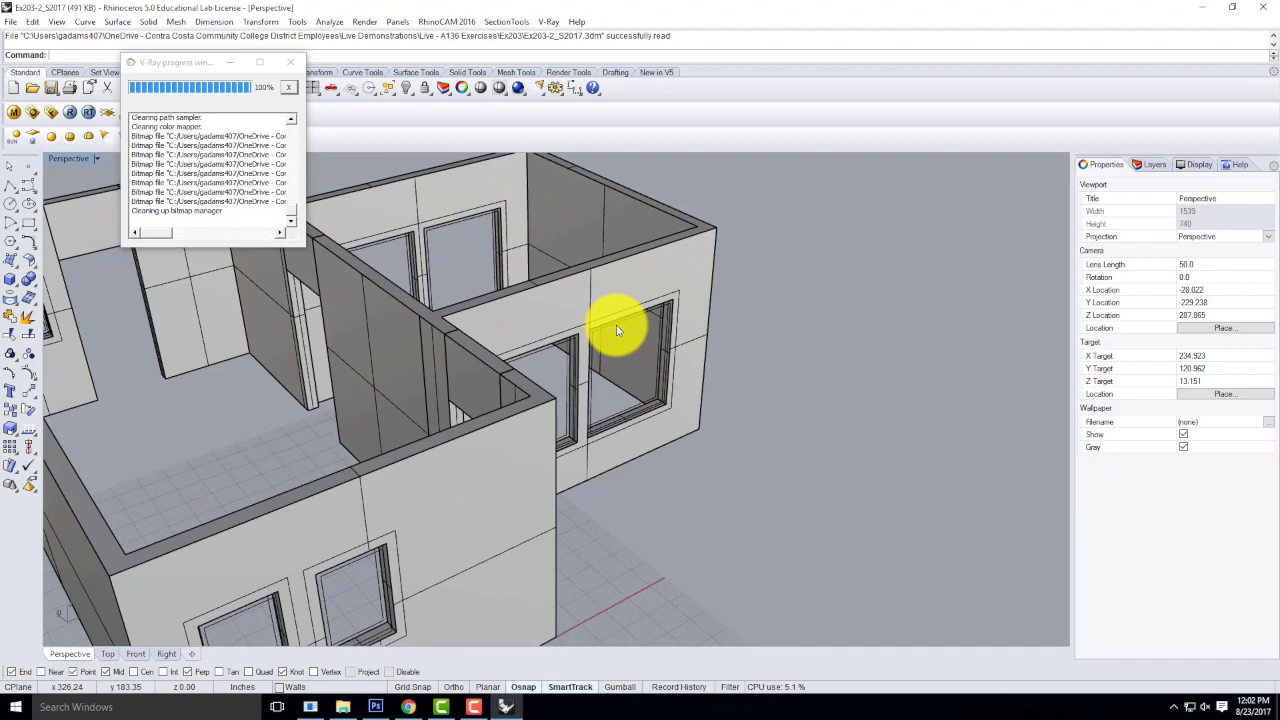
{"action": "mouse_move", "coordinate": [294, 278]}
{"action": "right_mouse_down"}
{"action": "mouse_move", "coordinate": [471, 337]}
{"action": "mouse_move", "coordinate": [563, 274]}
{"action": "mouse_move", "coordinate": [518, 355]}
{"action": "right_mouse_up"}
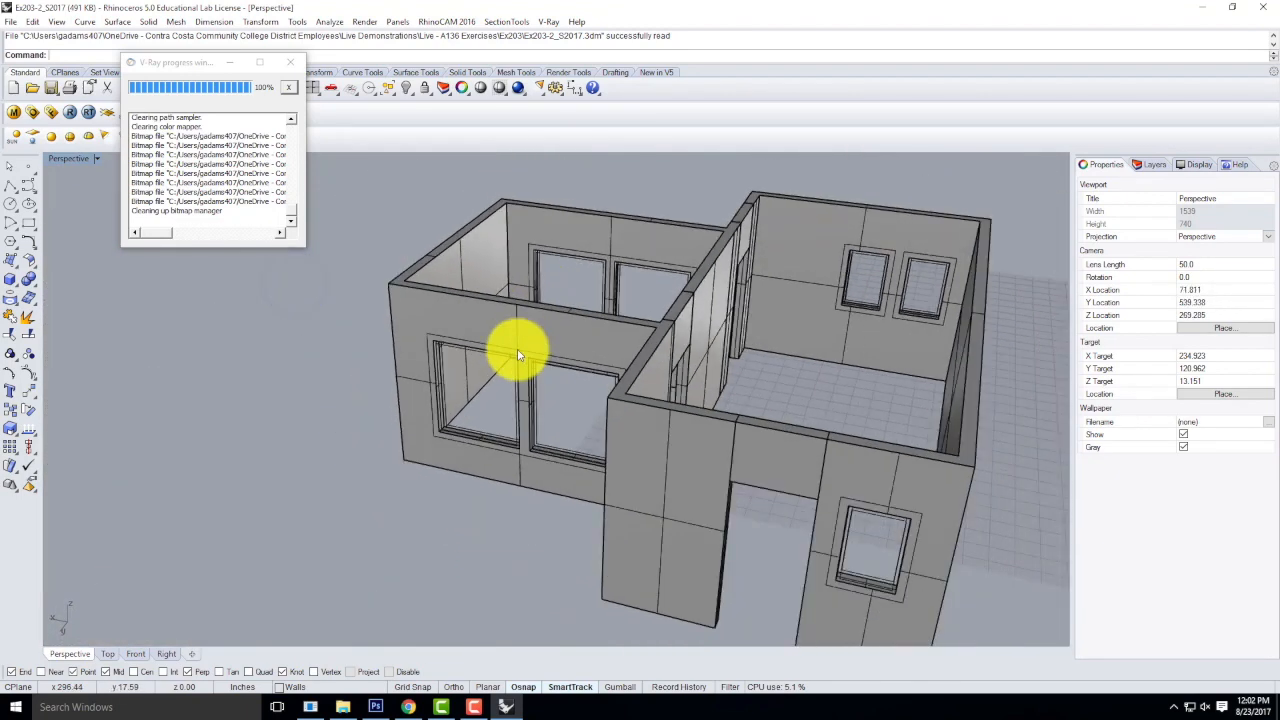
{"action": "scroll", "coordinate": [530, 346], "scroll_direction": "down", "scroll_amount": 5}
{"action": "left_click_drag", "start_coordinate": [404, 186], "coordinate": [826, 528]}
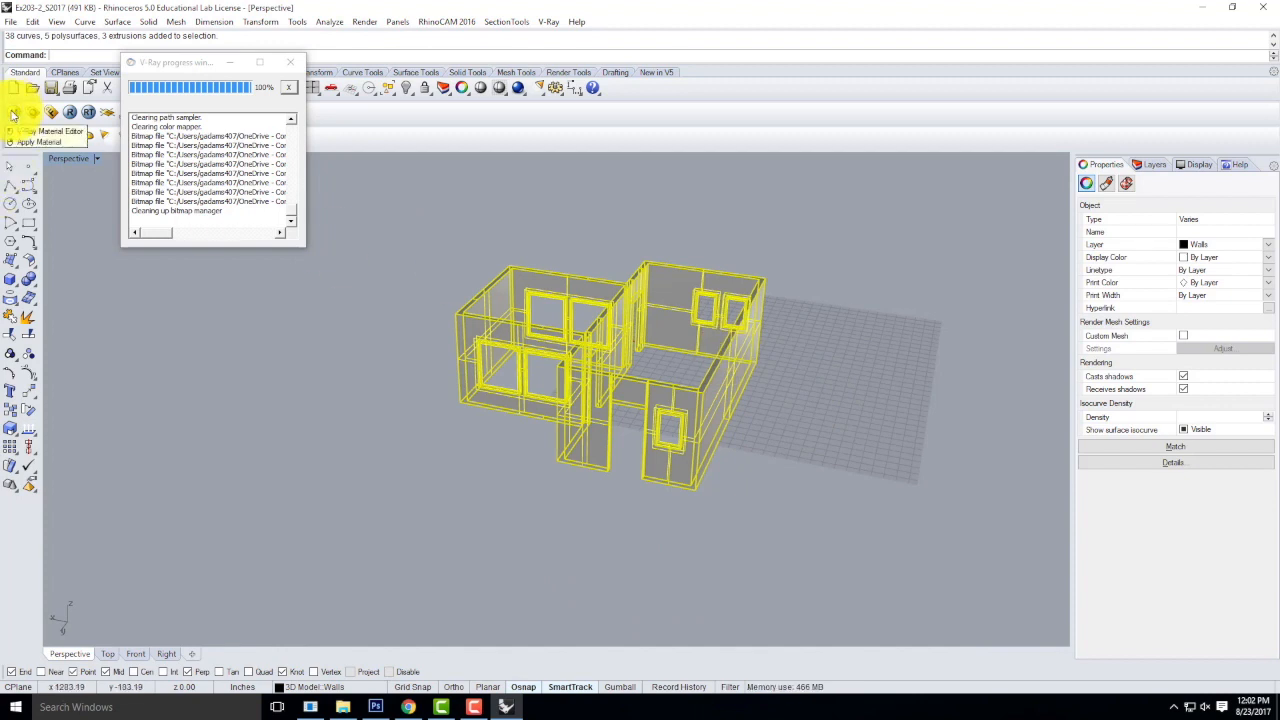
{"action": "left_click", "coordinate": [329, 367]}
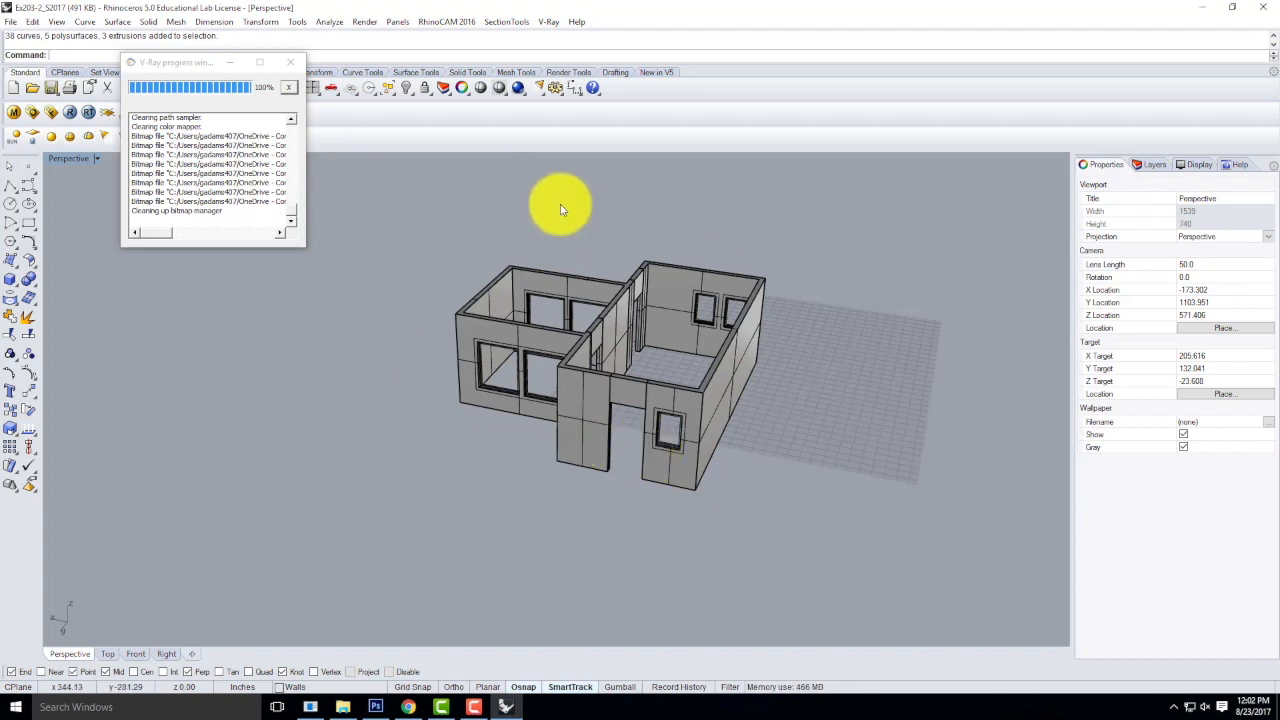
Switch to Chrome, open the Digital Tools For Designers & Architects site in a new tab, and start a post titled "Exercise 204" plus the author's name.
{"action": "left_click", "coordinate": [409, 708]}
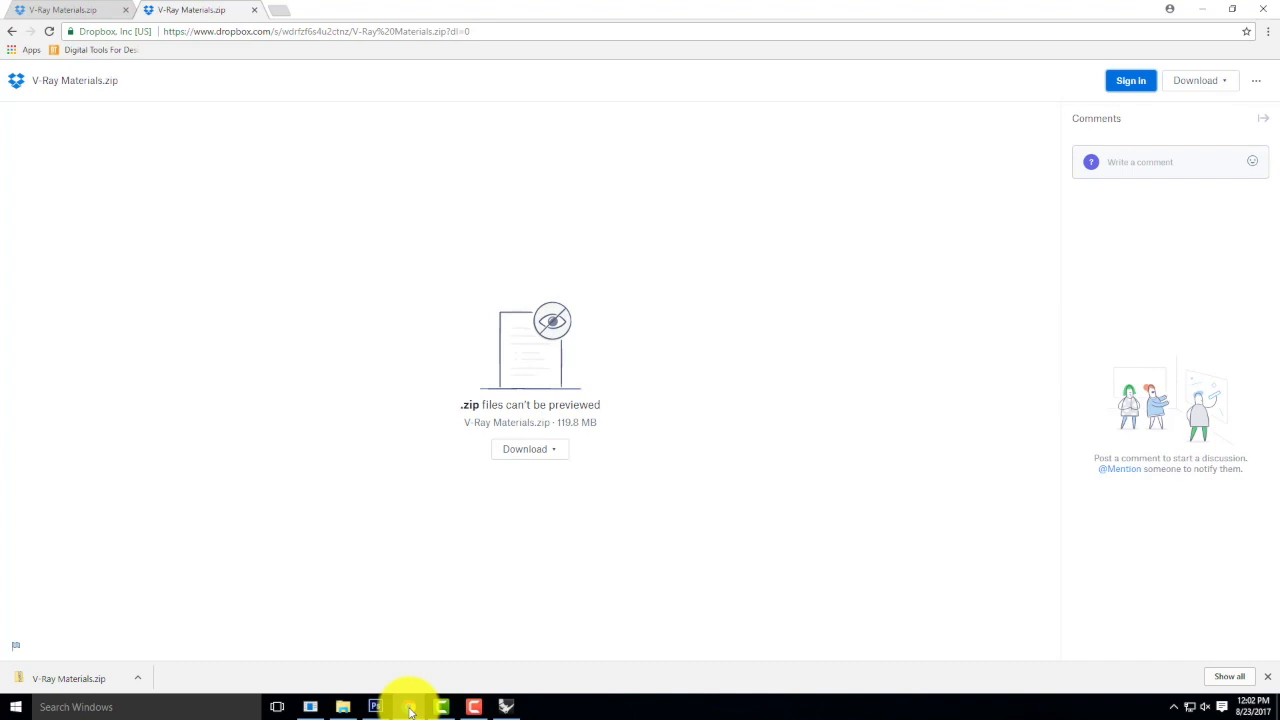
{"action": "right_click", "coordinate": [77, 52]}
{"action": "left_click", "coordinate": [106, 56]}
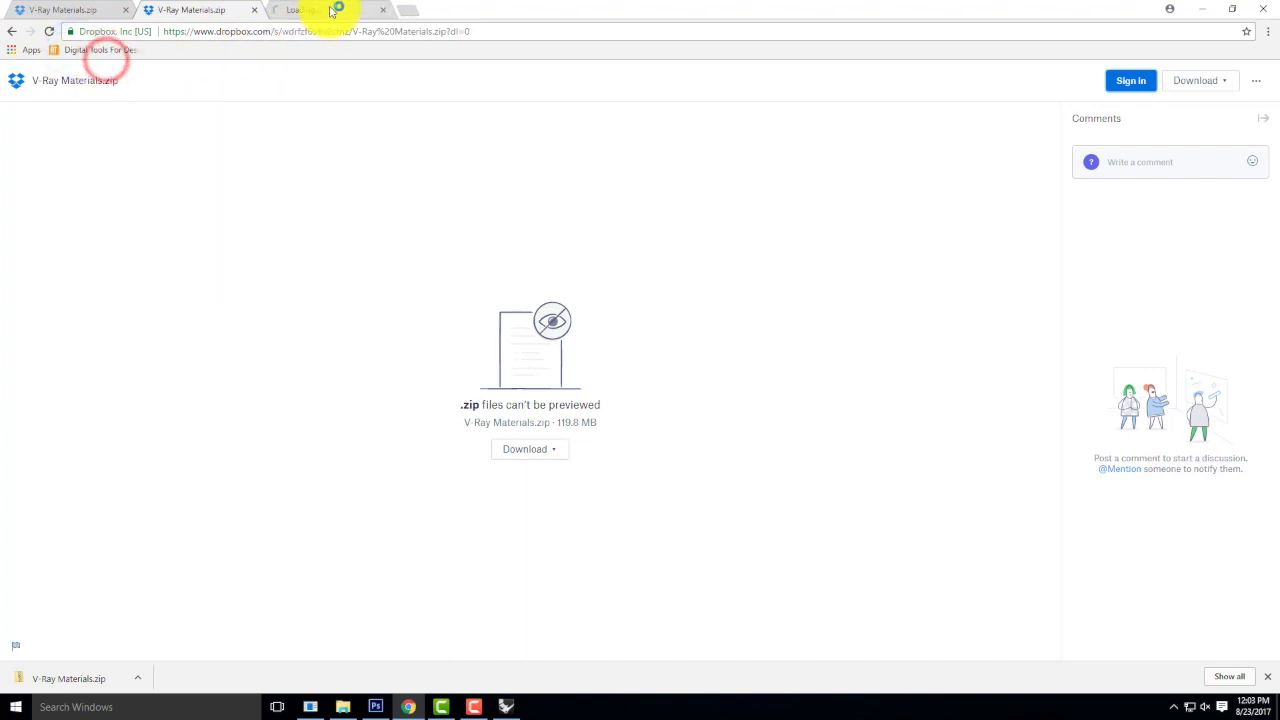
{"action": "left_click", "coordinate": [330, 10]}
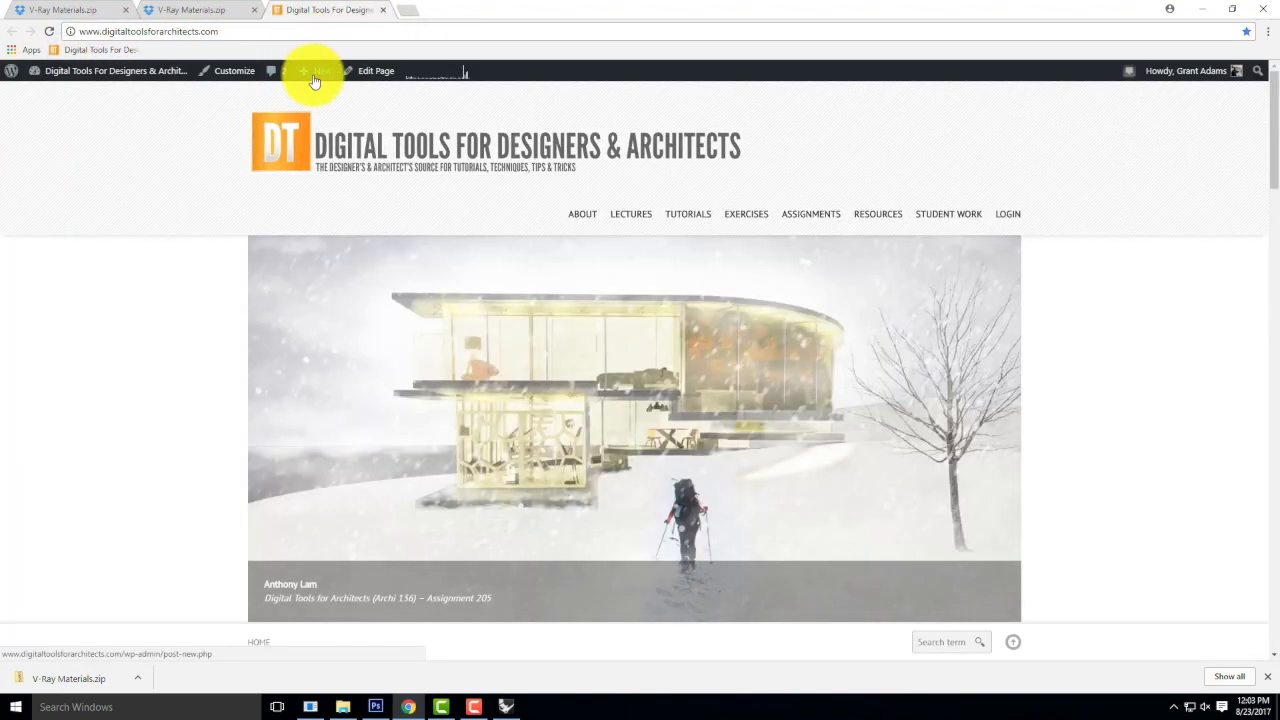
{"action": "left_click", "coordinate": [311, 100]}
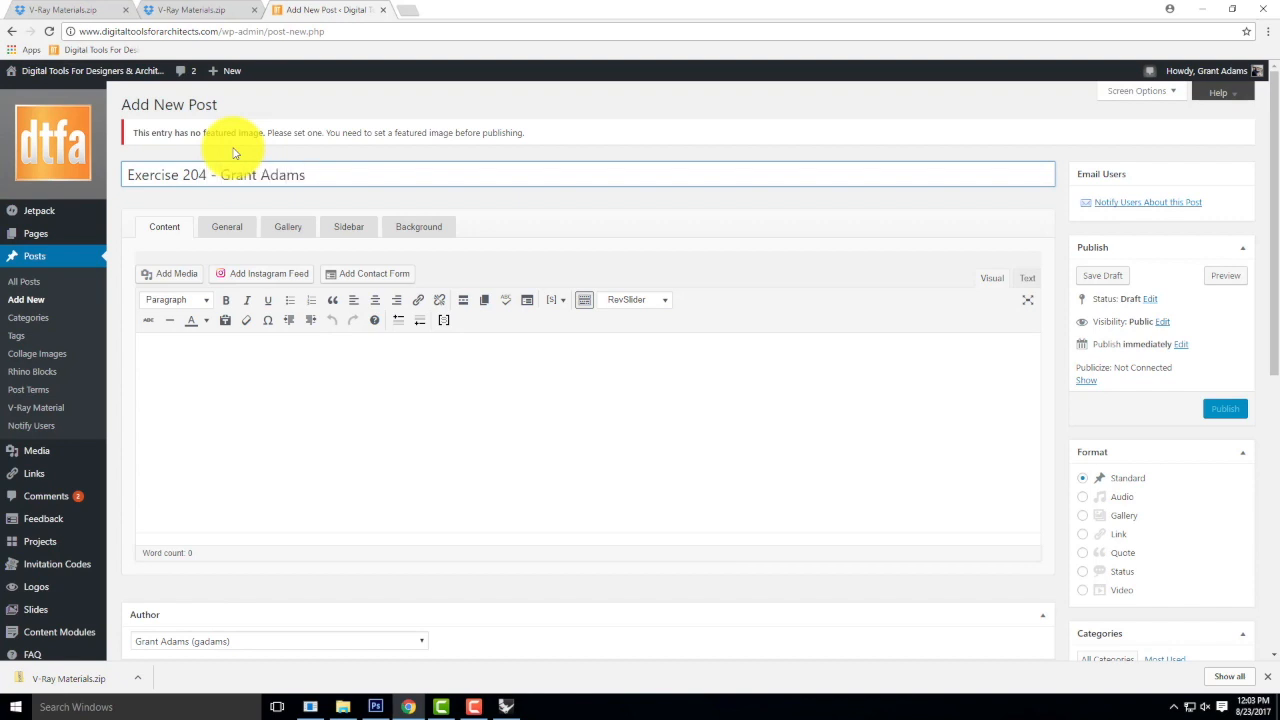
Assign the post to the Exercise 204 category and set its format to Gallery.
{"action": "scroll", "coordinate": [1060, 470], "scroll_direction": "down", "scroll_amount": 3}
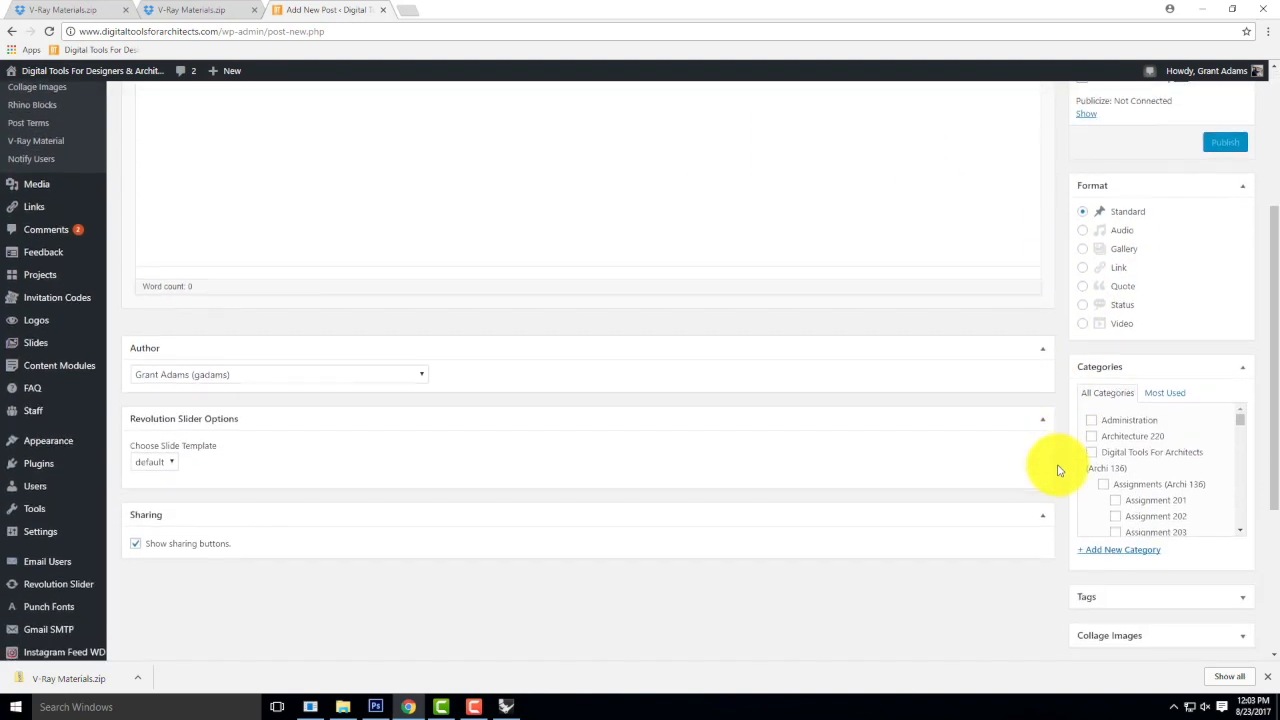
{"action": "scroll", "coordinate": [1060, 470], "scroll_direction": "down", "scroll_amount": 1}
{"action": "scroll", "coordinate": [1110, 395], "scroll_direction": "down", "scroll_amount": 5}
{"action": "scroll", "coordinate": [1123, 400], "scroll_direction": "up", "scroll_amount": 1}
{"action": "left_click", "coordinate": [1115, 378]}
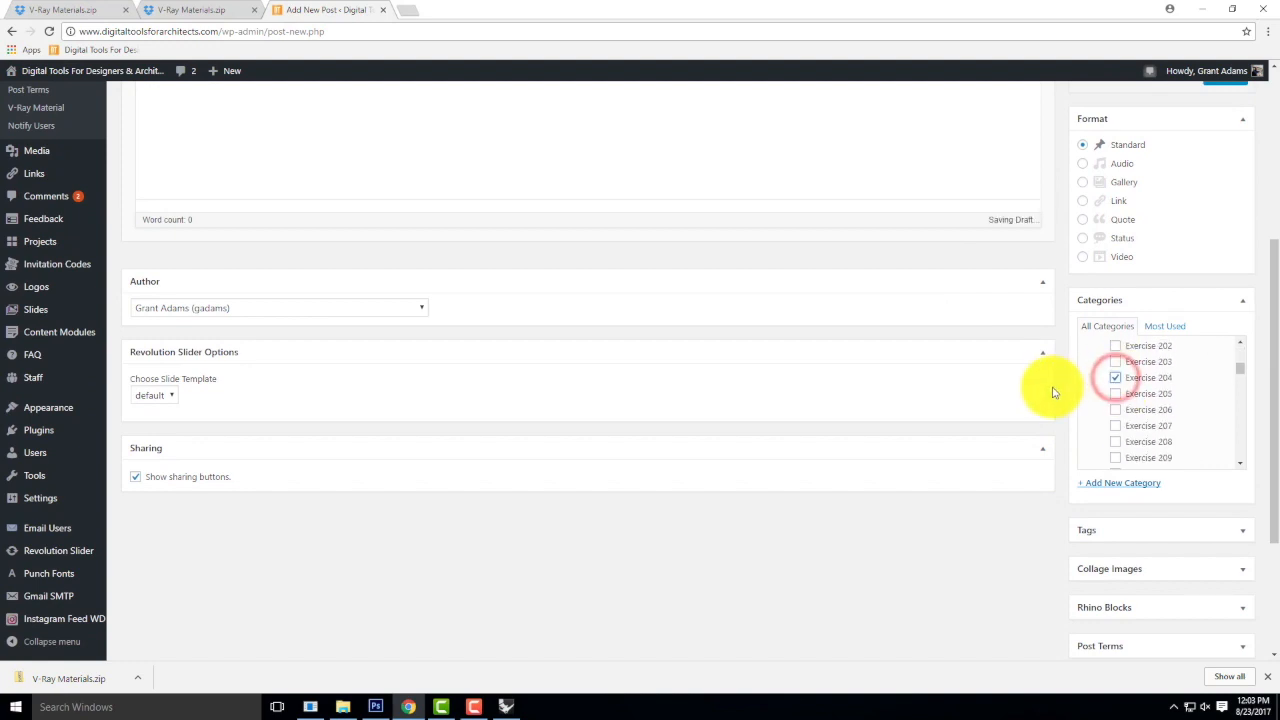
{"action": "scroll", "coordinate": [1051, 389], "scroll_direction": "up", "scroll_amount": 2}
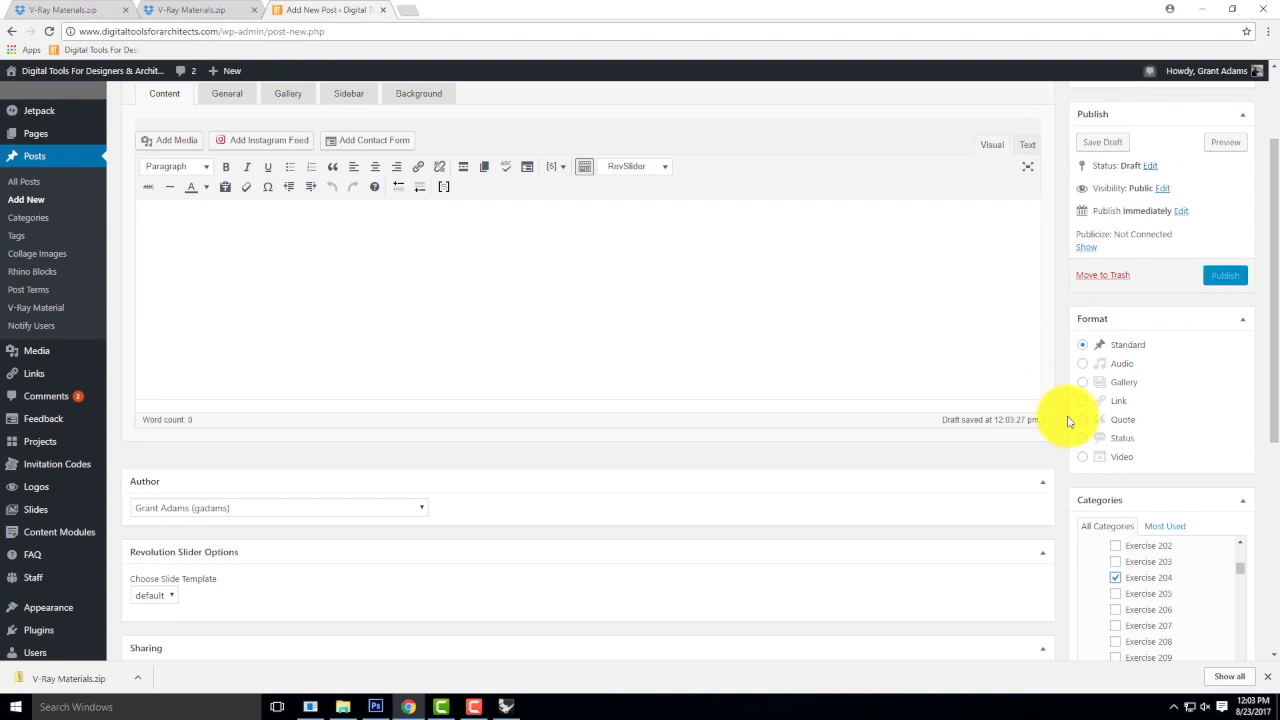
{"action": "left_click", "coordinate": [1082, 383]}
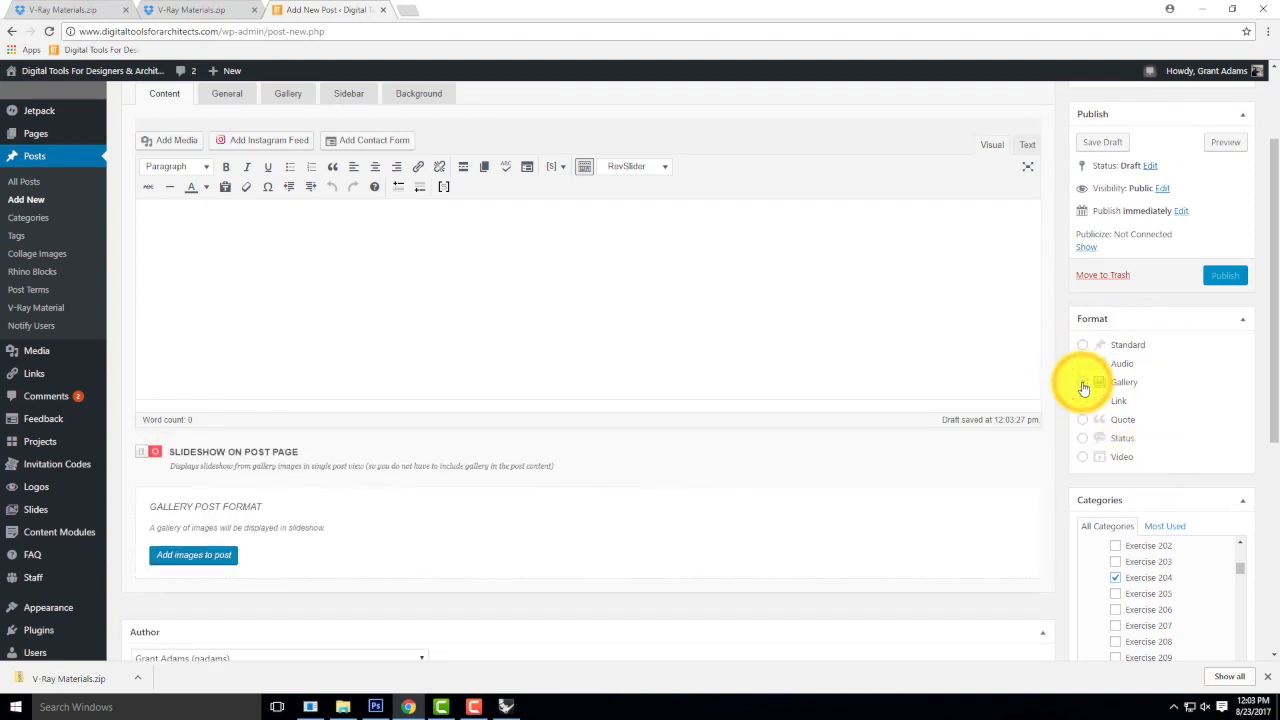
Enable the slideshow on the post page and start choosing image files from the computer for the post's gallery.
{"action": "left_click", "coordinate": [148, 452]}
{"action": "scroll", "coordinate": [309, 420], "scroll_direction": "up", "scroll_amount": 2}
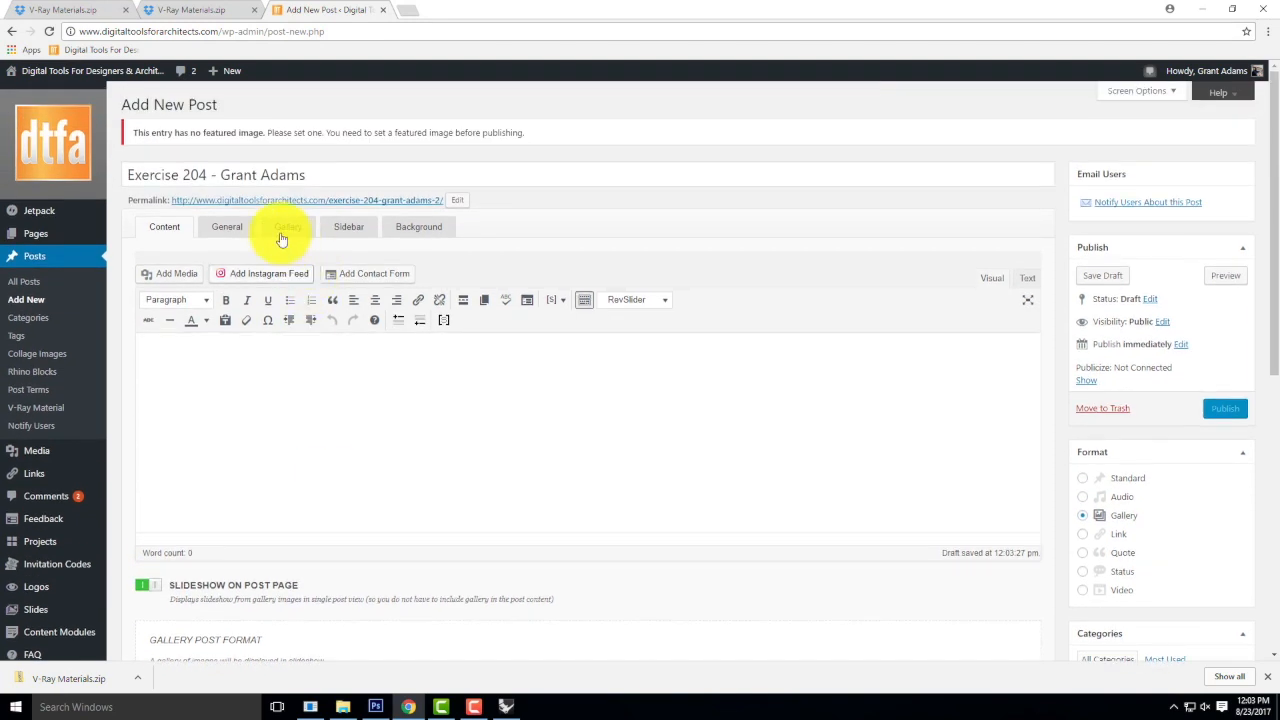
{"action": "left_click", "coordinate": [289, 228]}
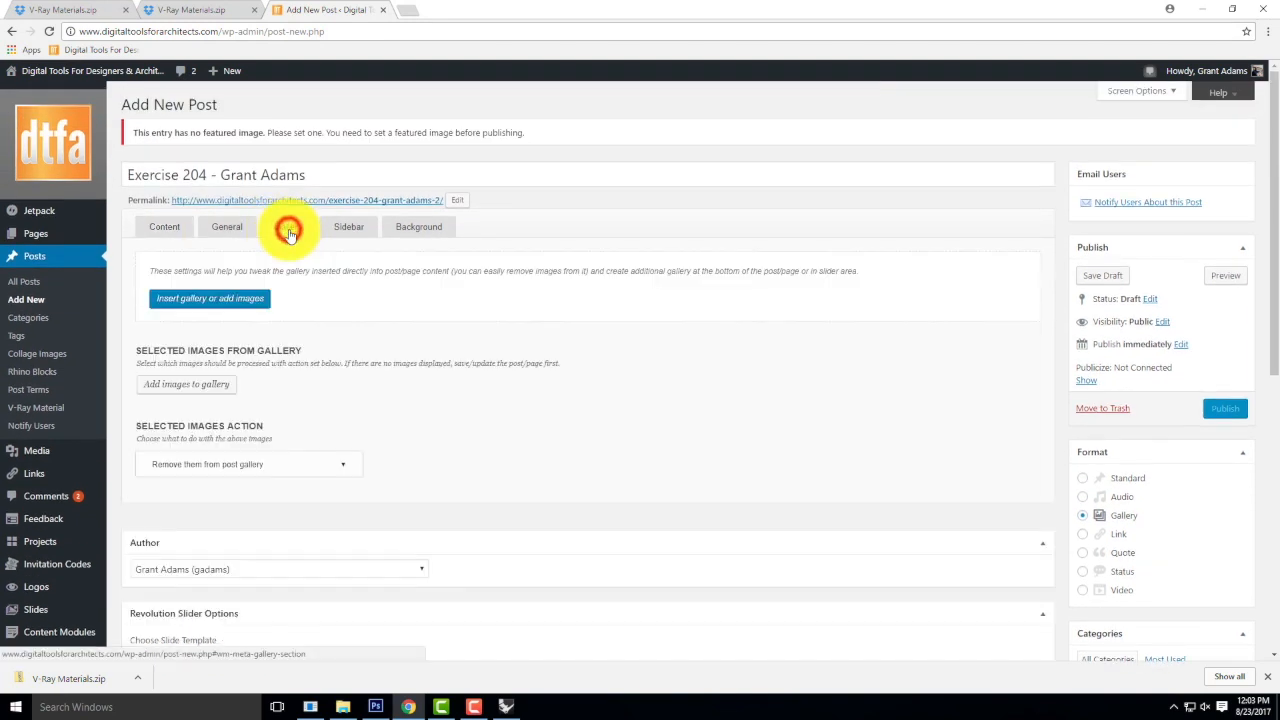
{"action": "left_click", "coordinate": [225, 304]}
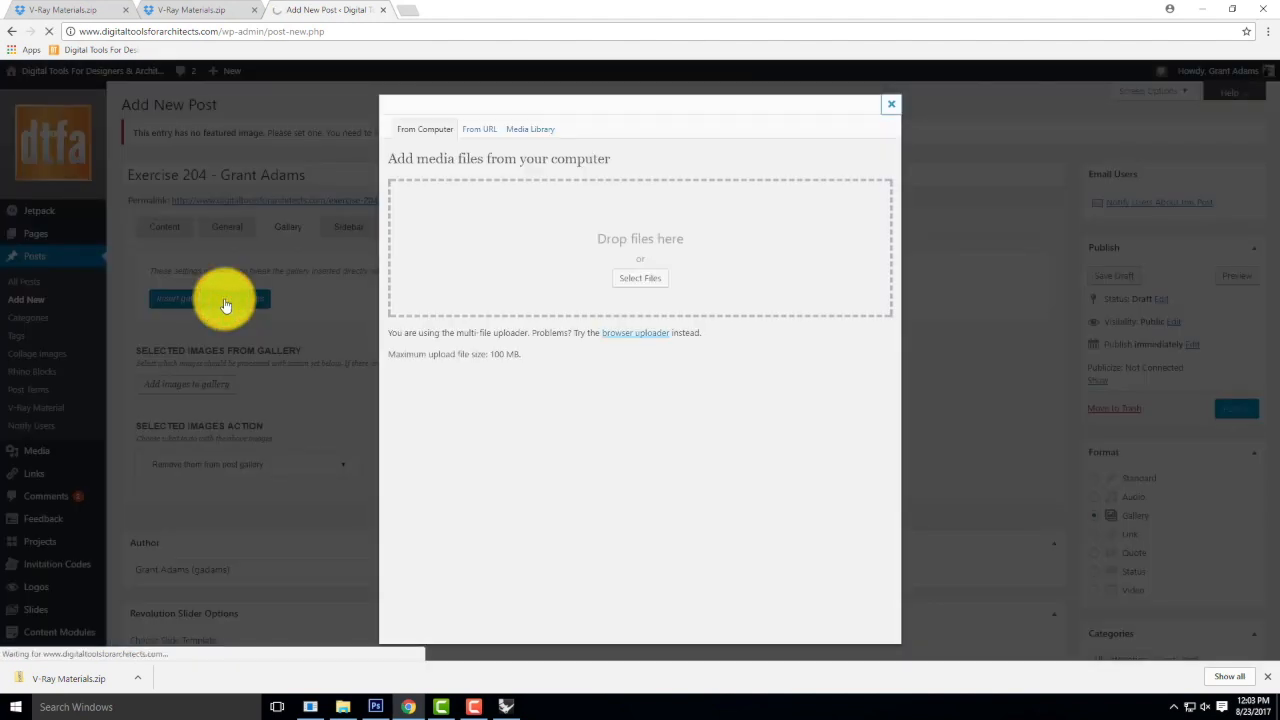
{"action": "left_click", "coordinate": [655, 281]}
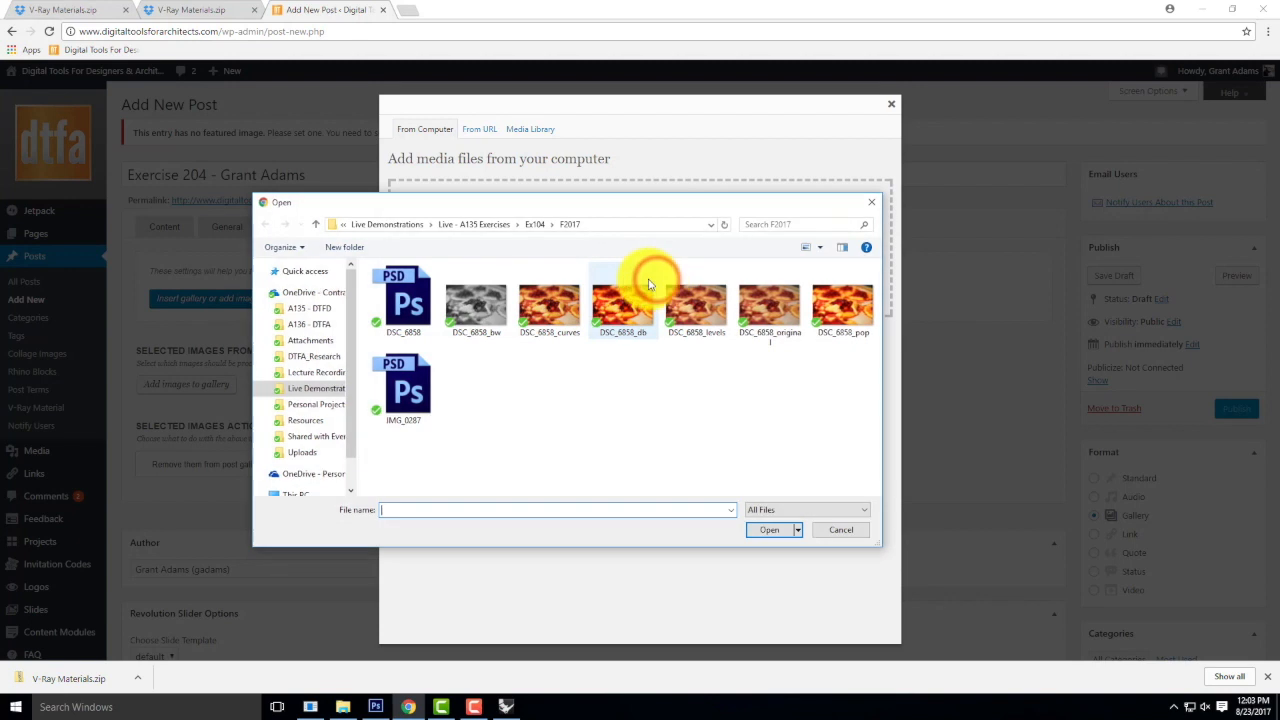
Upload Ex204_F2017_01 through Ex204_F2017_05 from Live - A136 Exercises > Ex204 > F2016 to the gallery, saving all changes.
{"action": "left_click", "coordinate": [400, 224]}
{"action": "double_click", "coordinate": [394, 298]}
{"action": "double_click", "coordinate": [405, 327]}
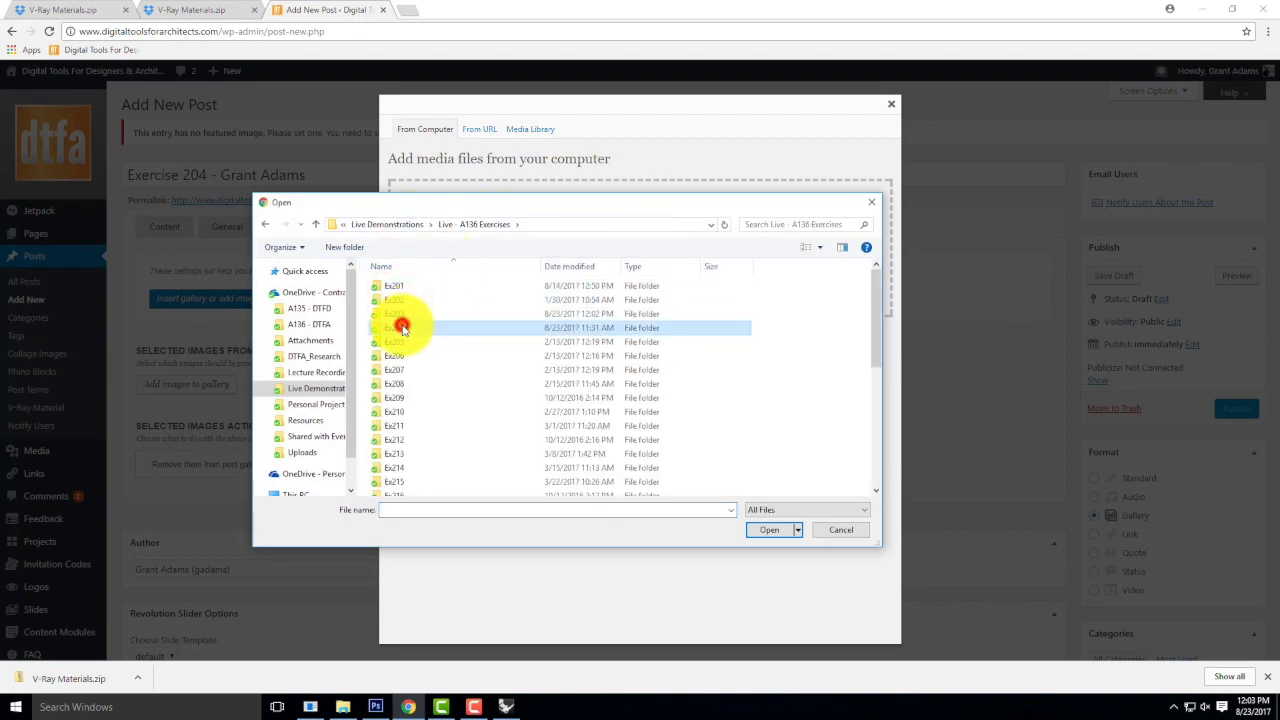
{"action": "double_click", "coordinate": [403, 310]}
{"action": "left_click", "coordinate": [403, 283]}
{"action": "left_click", "coordinate": [703, 287], "text": "shift"}
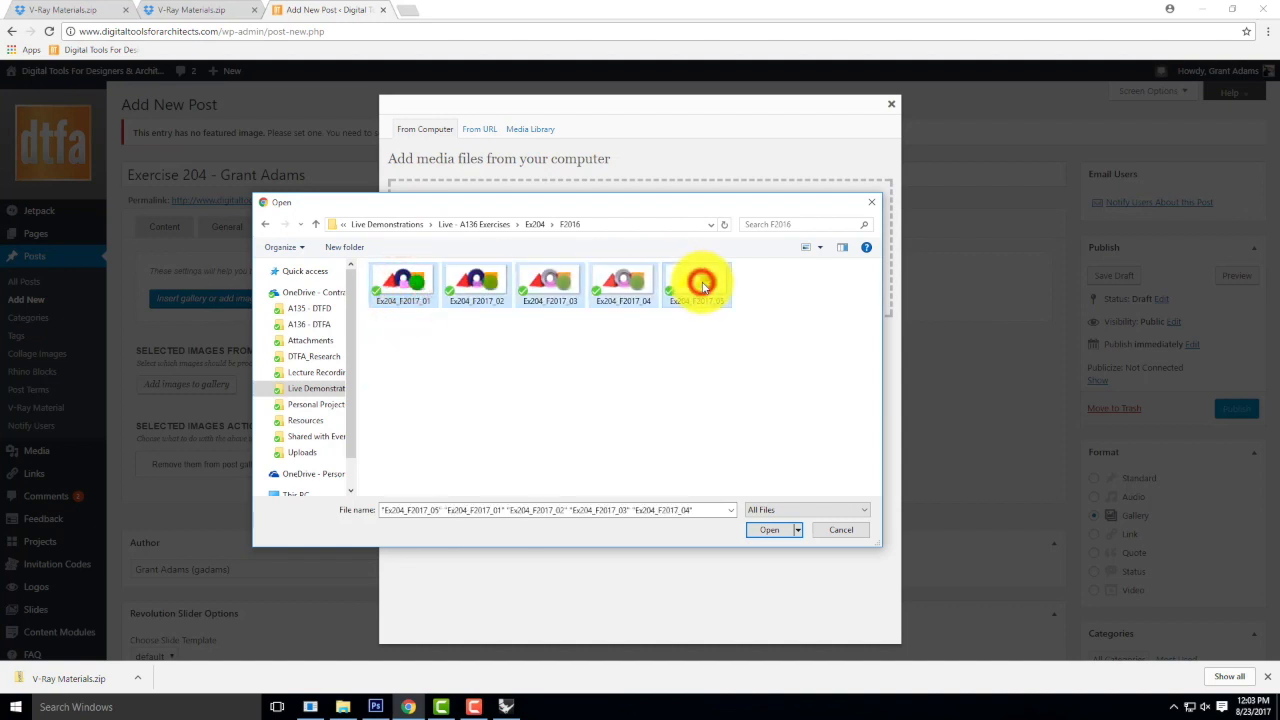
{"action": "left_click", "coordinate": [769, 529]}
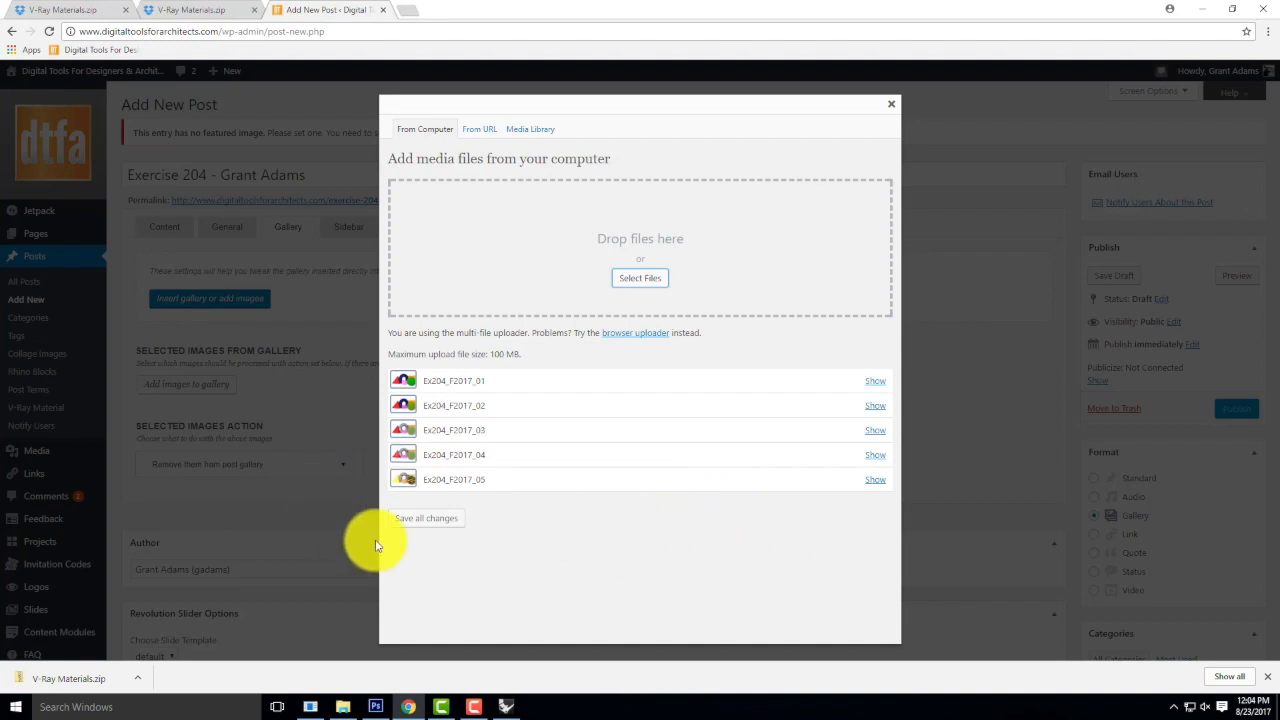
{"action": "left_click", "coordinate": [433, 520]}
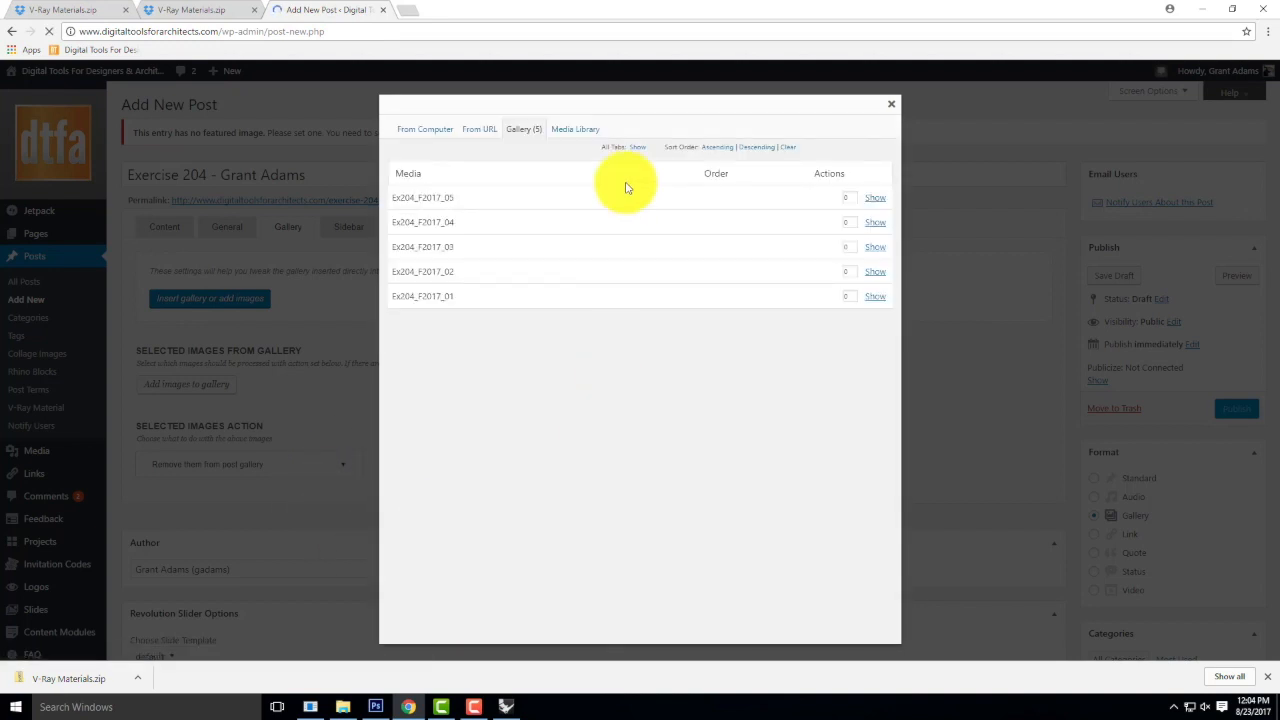
{"action": "left_click", "coordinate": [891, 104]}
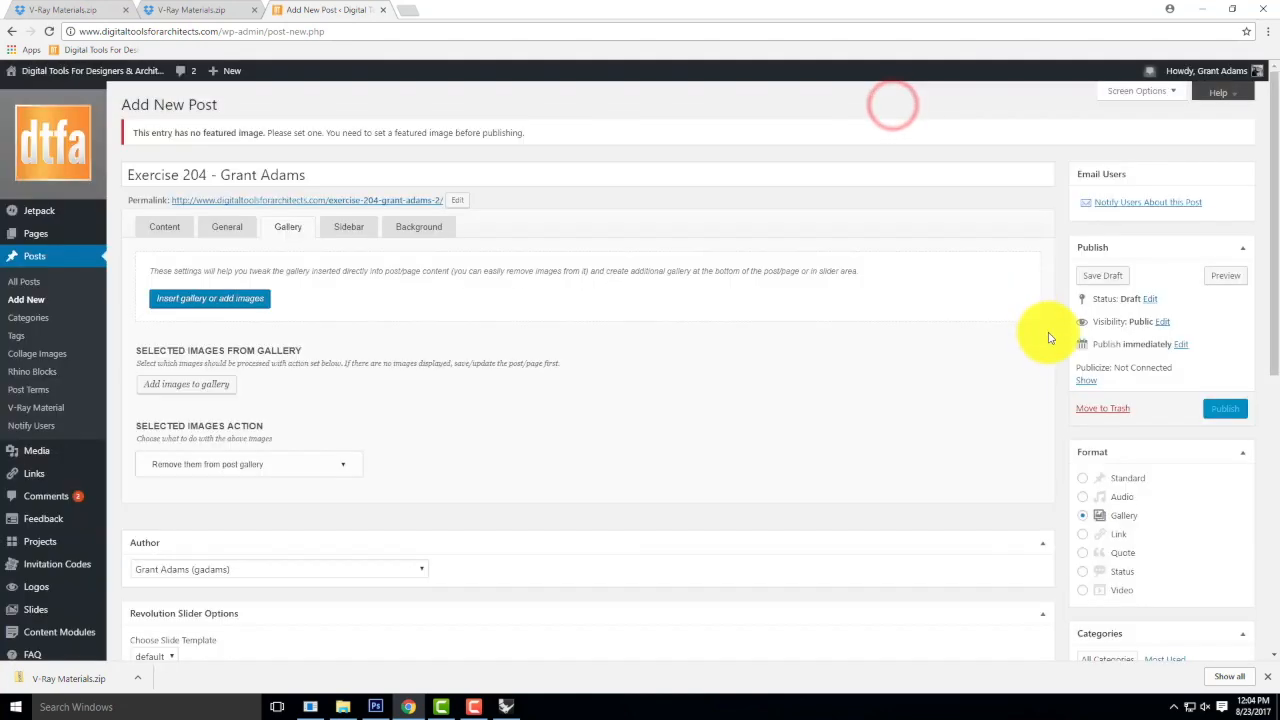
Set Ex204_F2017_03 as the featured image, choosing it from the images uploaded to this post.
{"action": "scroll", "coordinate": [1060, 360], "scroll_direction": "down", "scroll_amount": 5}
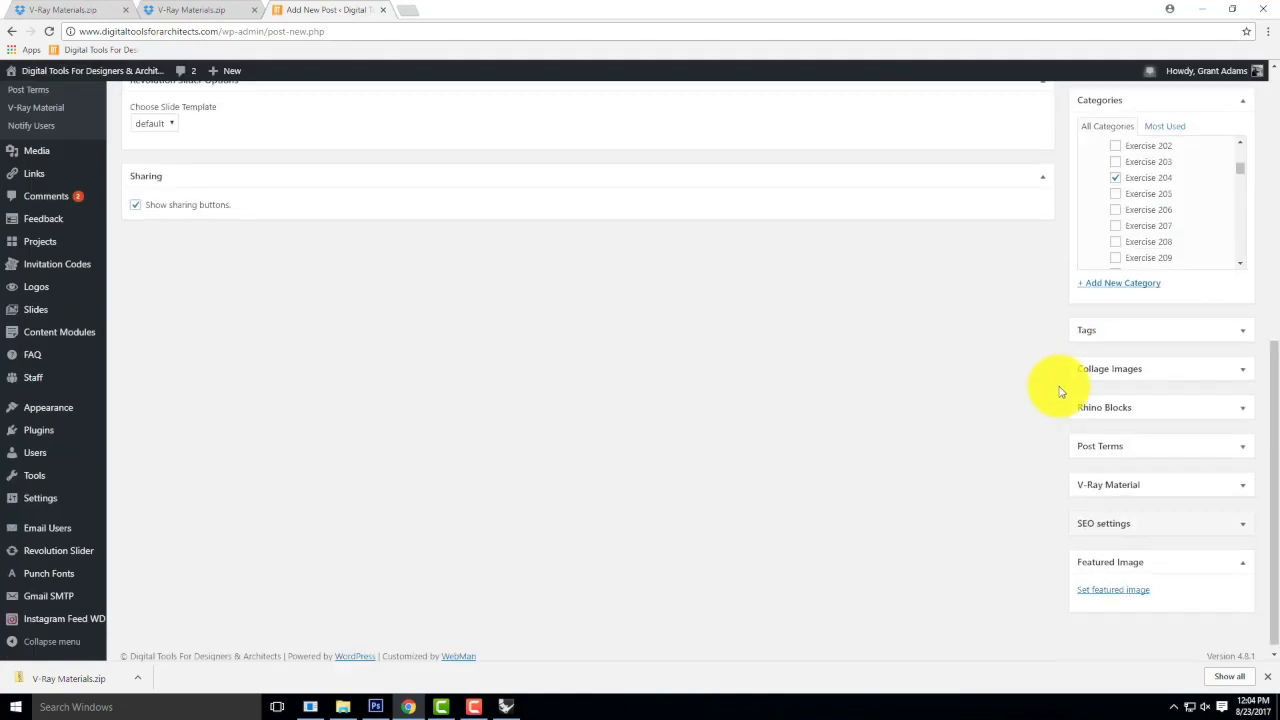
{"action": "left_click", "coordinate": [1118, 581]}
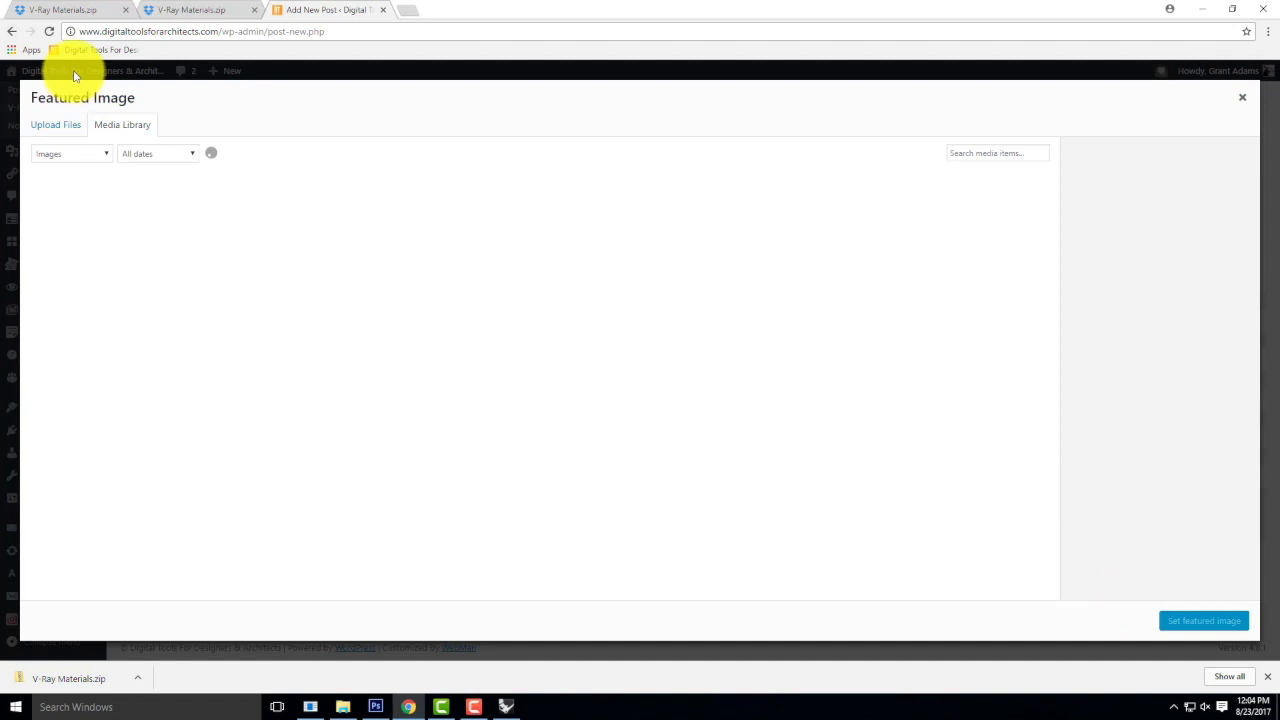
{"action": "left_click", "coordinate": [95, 155]}
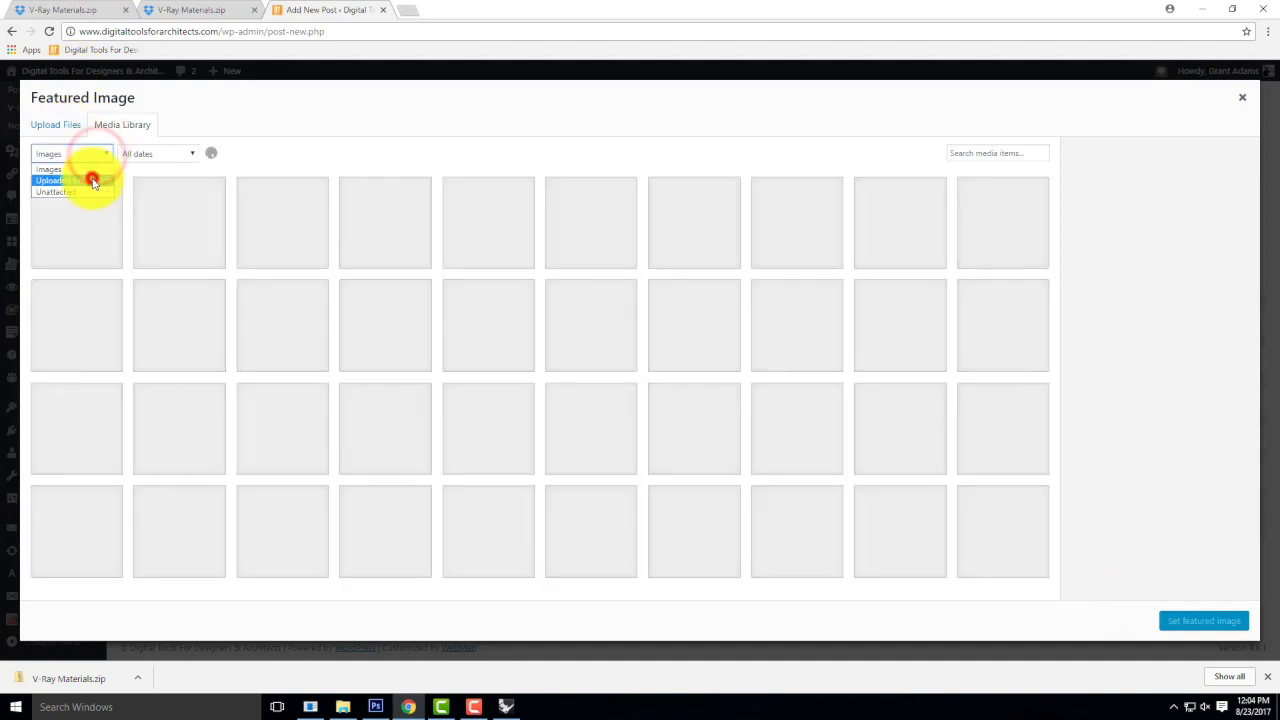
{"action": "left_click", "coordinate": [93, 180]}
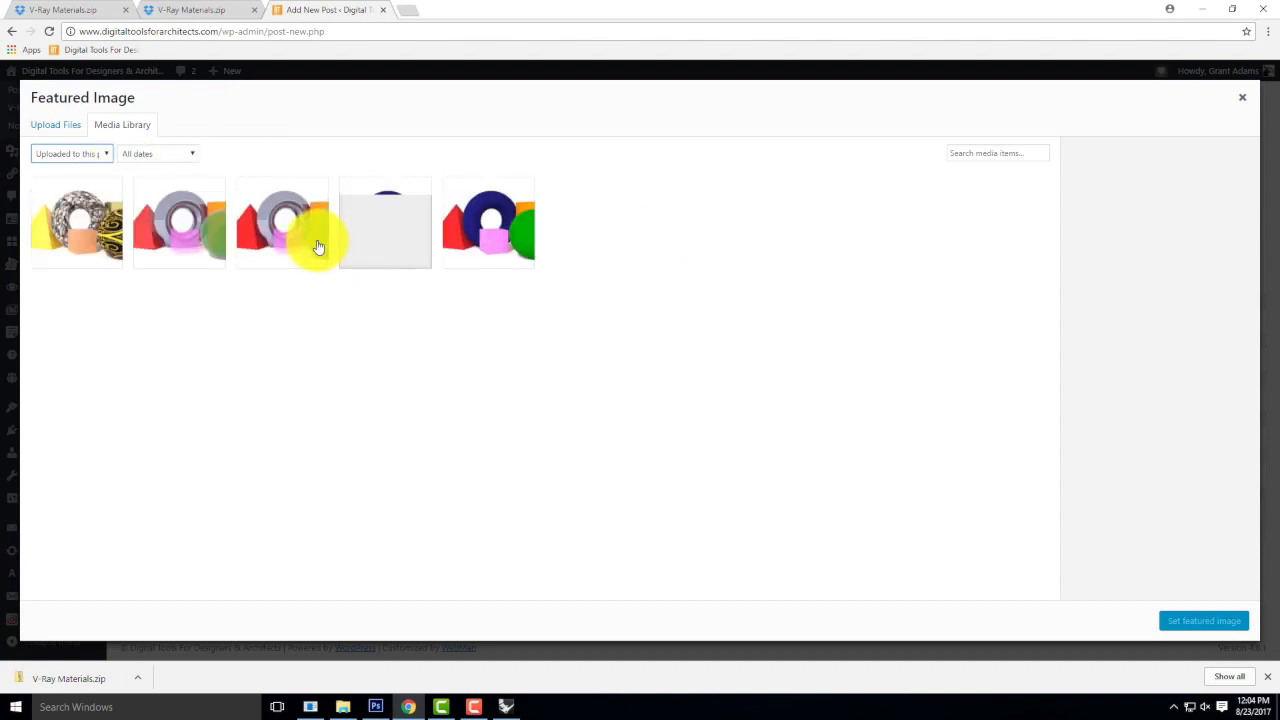
{"action": "left_click", "coordinate": [265, 227]}
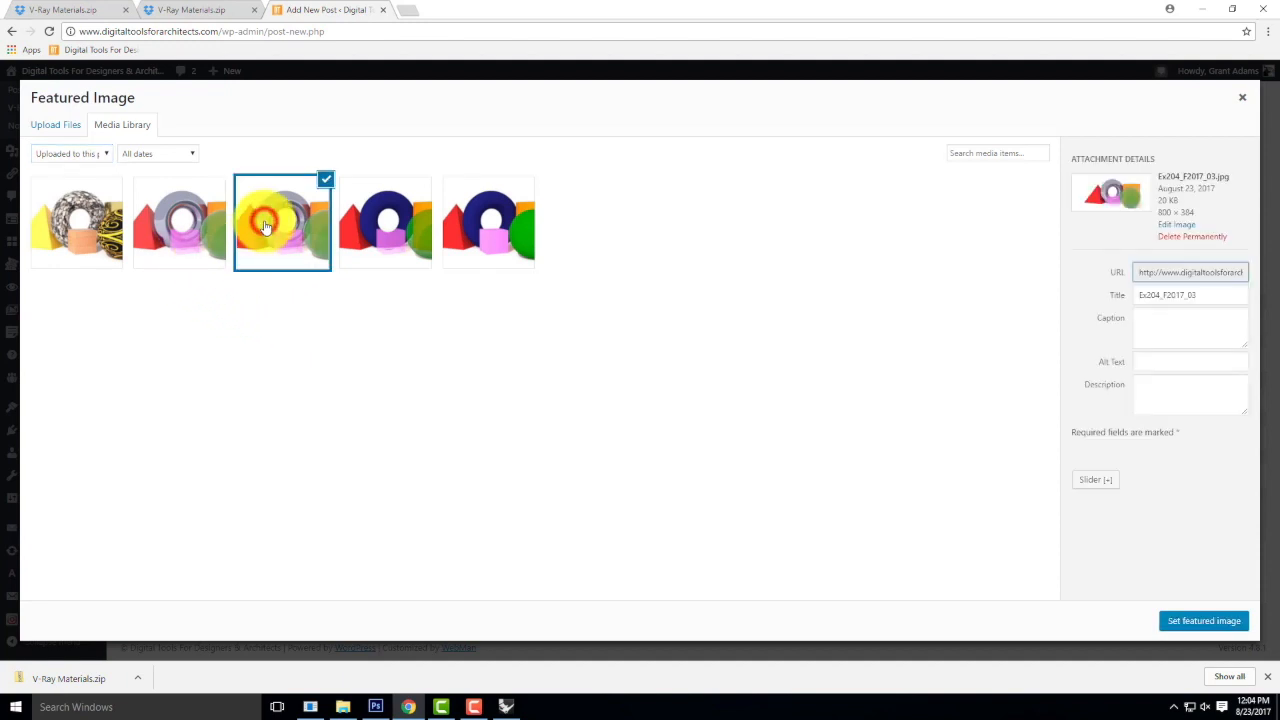
{"action": "left_click", "coordinate": [1190, 621]}
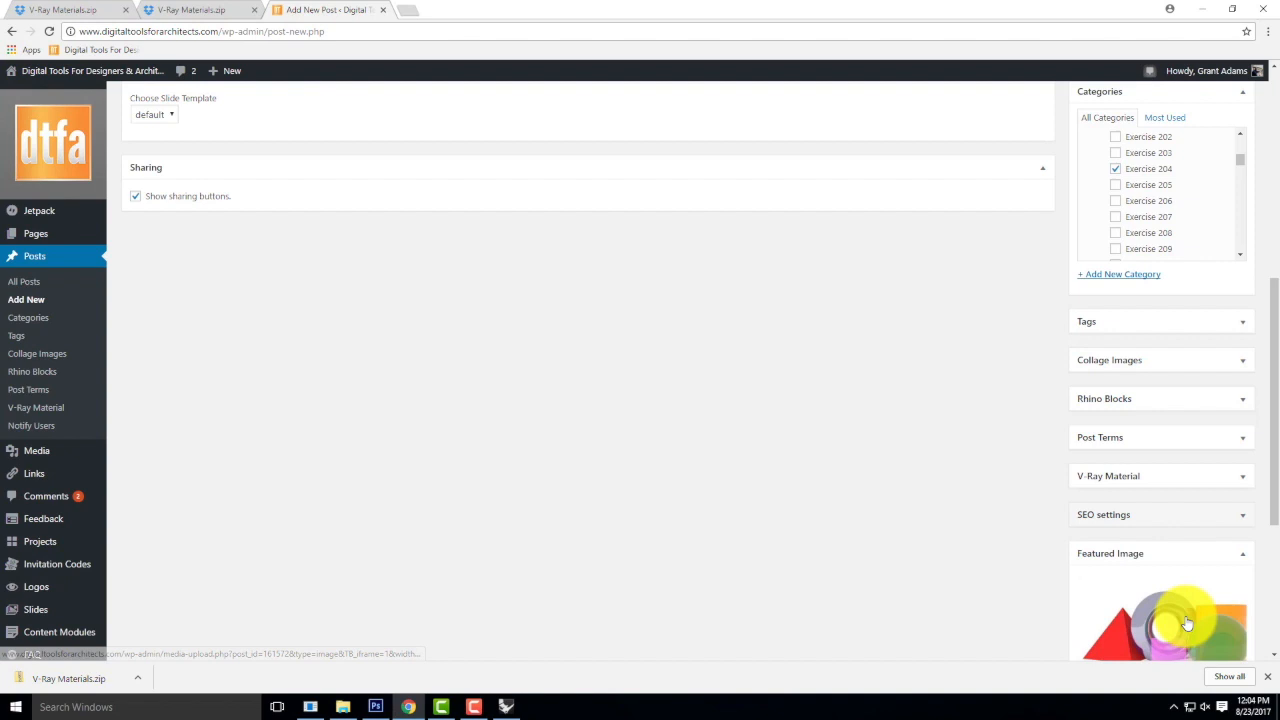
Publish the Exercise 204 post, dismiss the proofreading notice, and view the post on the site.
{"action": "scroll", "coordinate": [1043, 463], "scroll_direction": "up", "scroll_amount": 5}
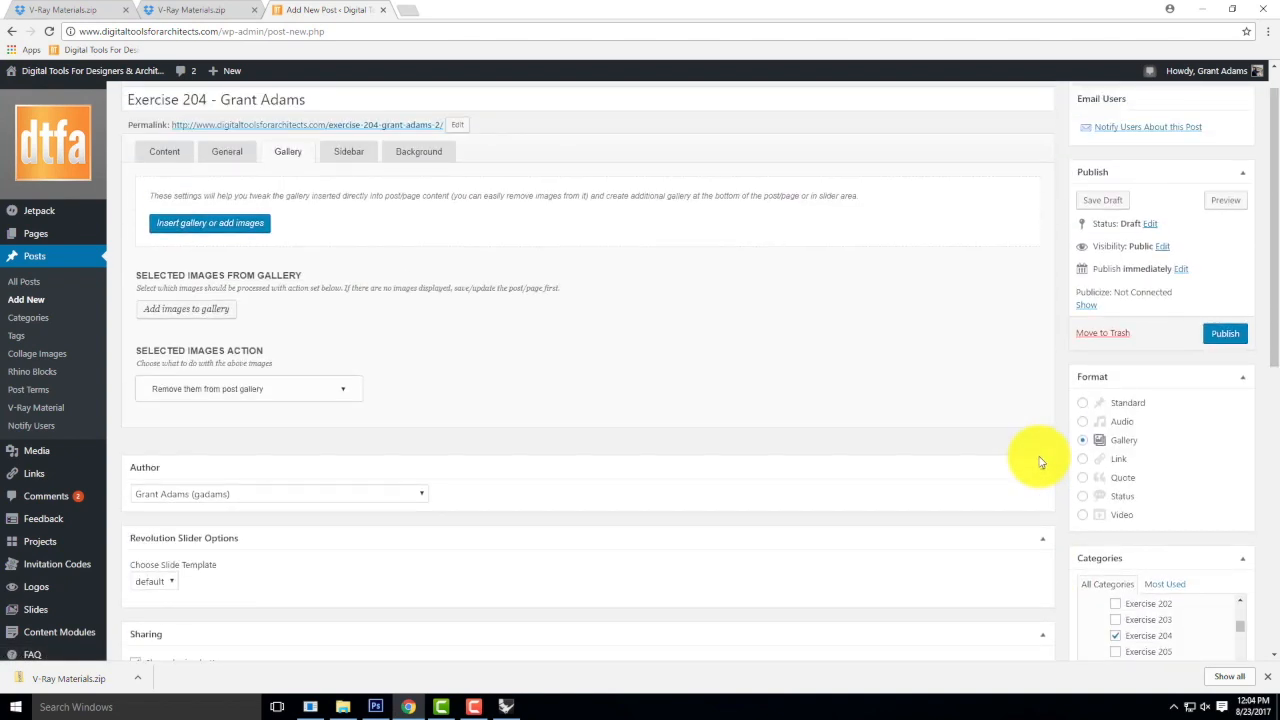
{"action": "scroll", "coordinate": [1143, 586], "scroll_direction": "down", "scroll_amount": 3}
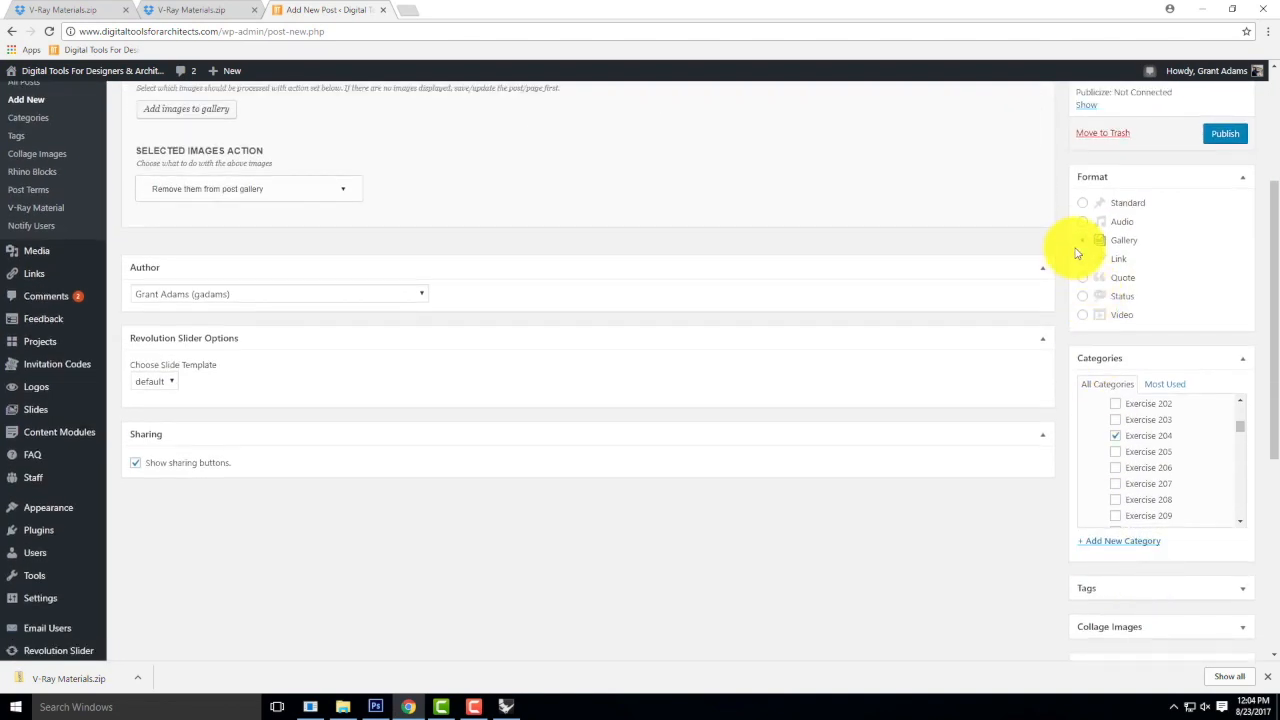
{"action": "scroll", "coordinate": [1060, 255], "scroll_direction": "up", "scroll_amount": 3}
{"action": "left_click", "coordinate": [1226, 369]}
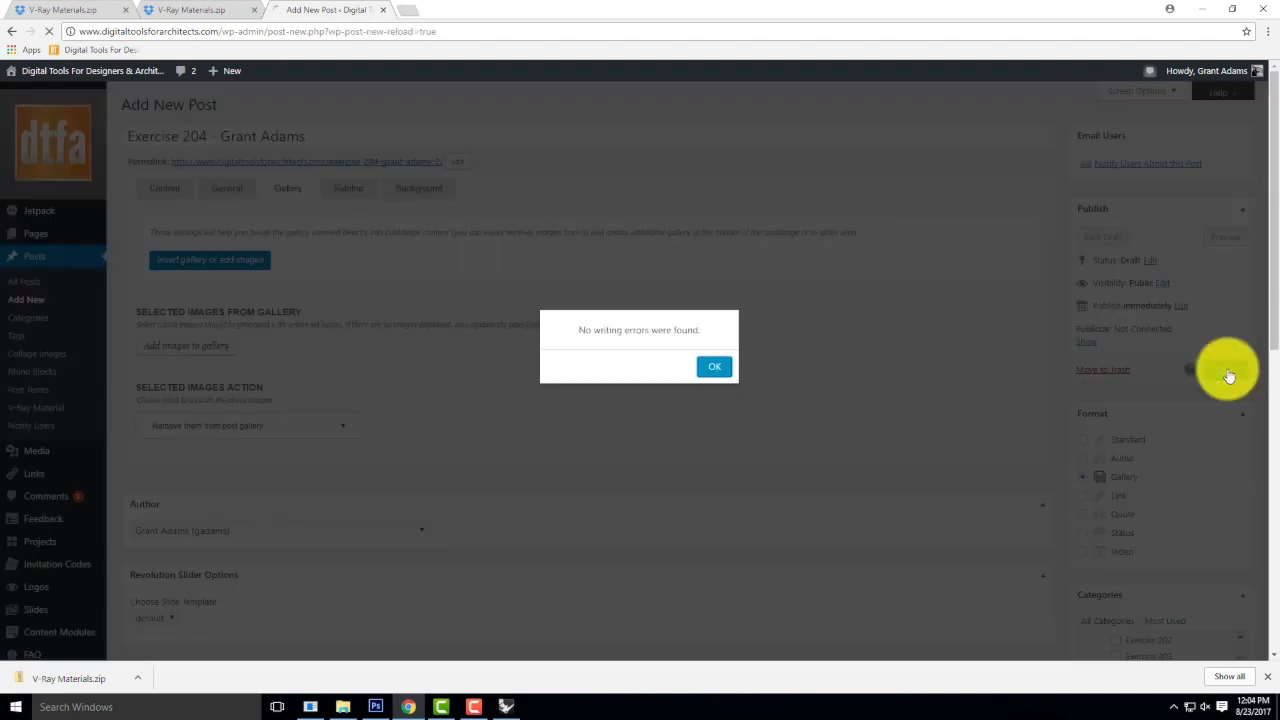
{"action": "left_click", "coordinate": [721, 366]}
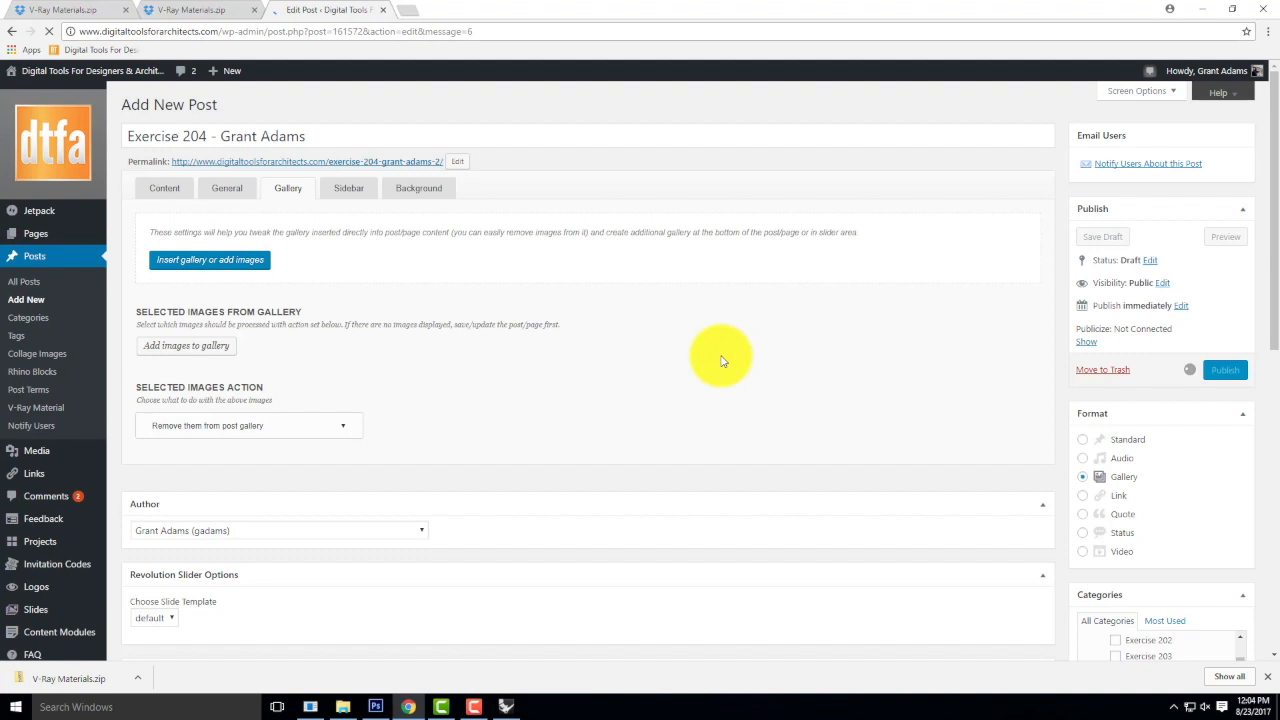
{"action": "left_click", "coordinate": [203, 135]}
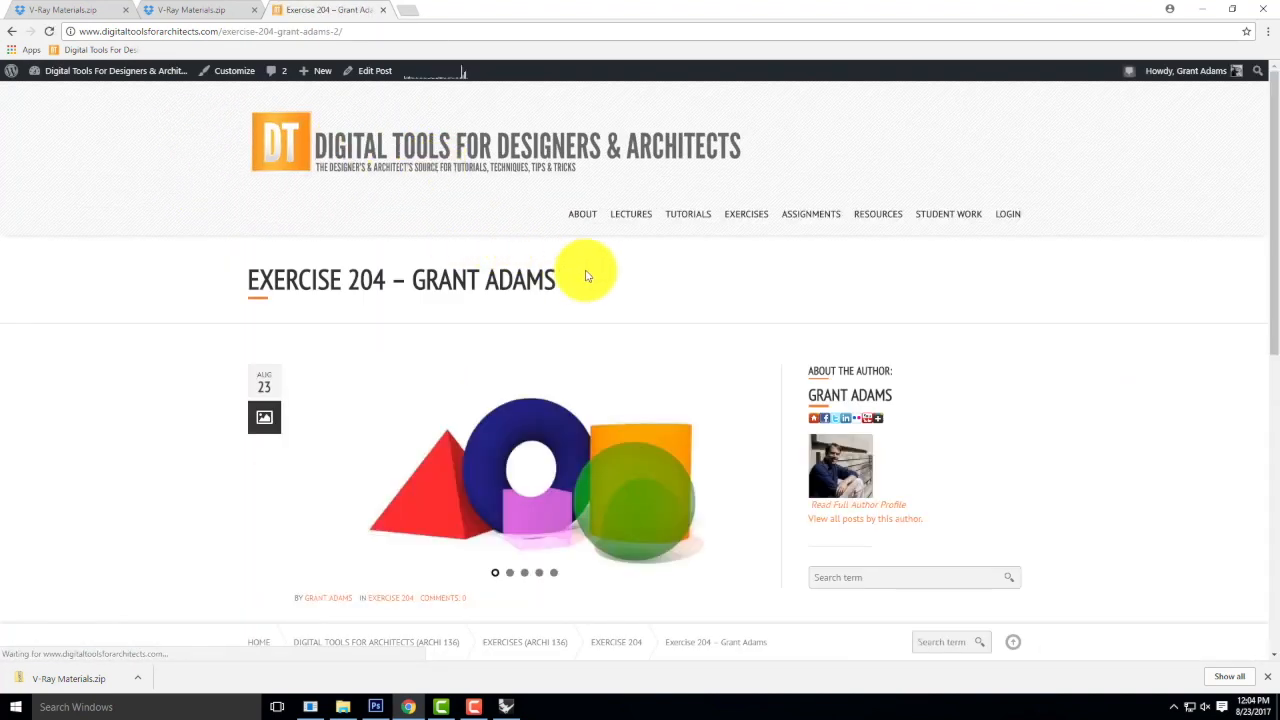
Page through the render images in the published post's slideshow.
{"action": "scroll", "coordinate": [604, 392], "scroll_direction": "down", "scroll_amount": 2}
{"action": "left_click", "coordinate": [748, 343]}
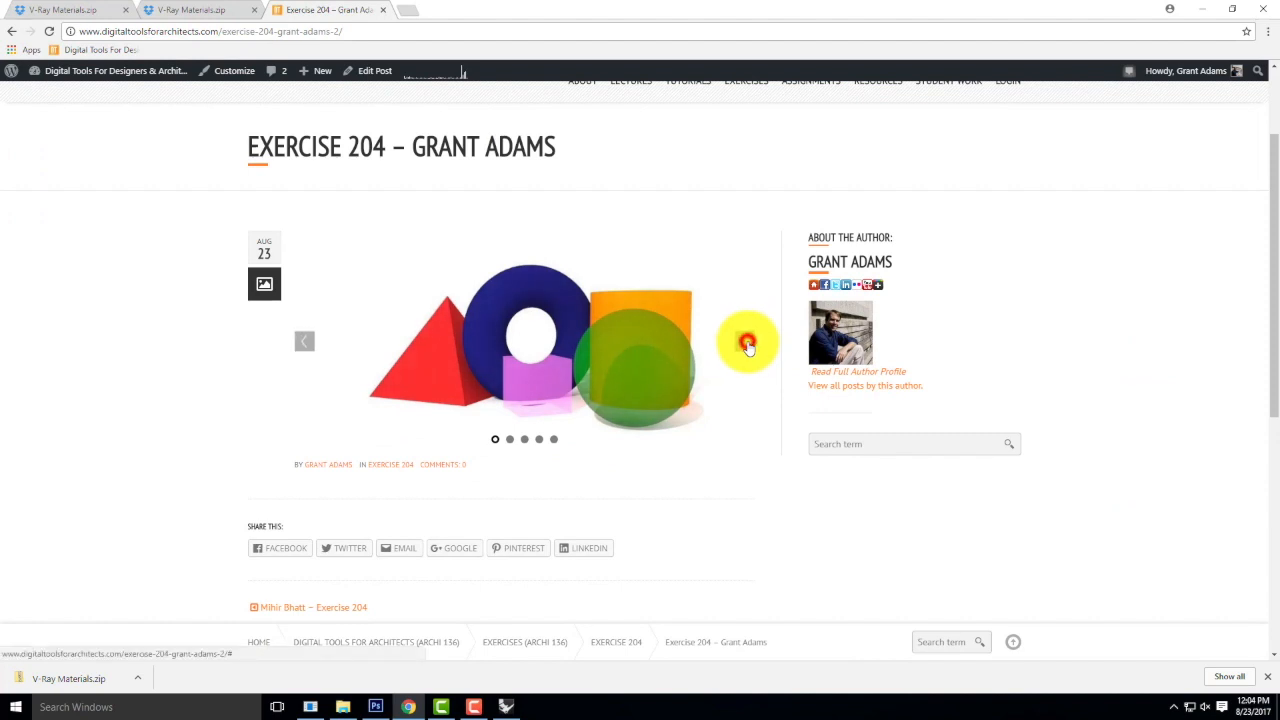
{"action": "left_click", "coordinate": [748, 343]}
{"action": "left_click", "coordinate": [748, 343]}
{"action": "left_click", "coordinate": [748, 343]}
{"action": "left_click", "coordinate": [748, 343]}
{"action": "left_click", "coordinate": [748, 343]}
{"action": "left_click", "coordinate": [748, 343]}
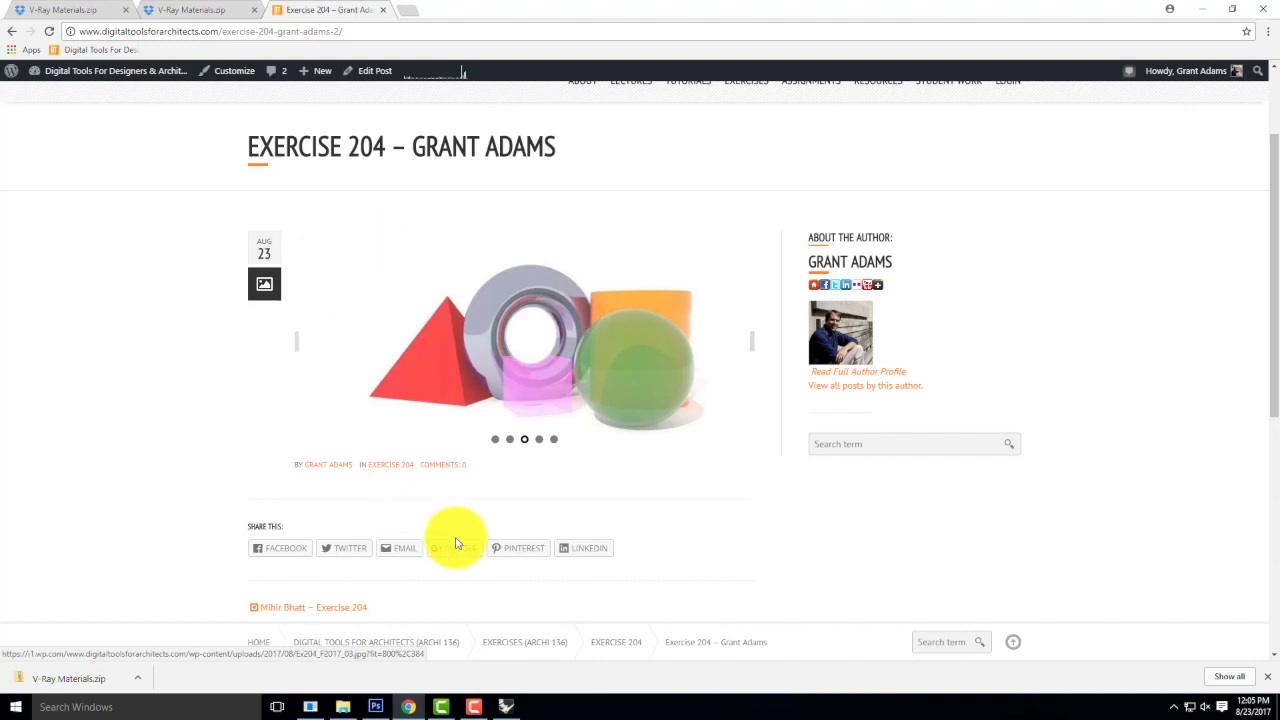
{"action": "left_click", "coordinate": [476, 707]}
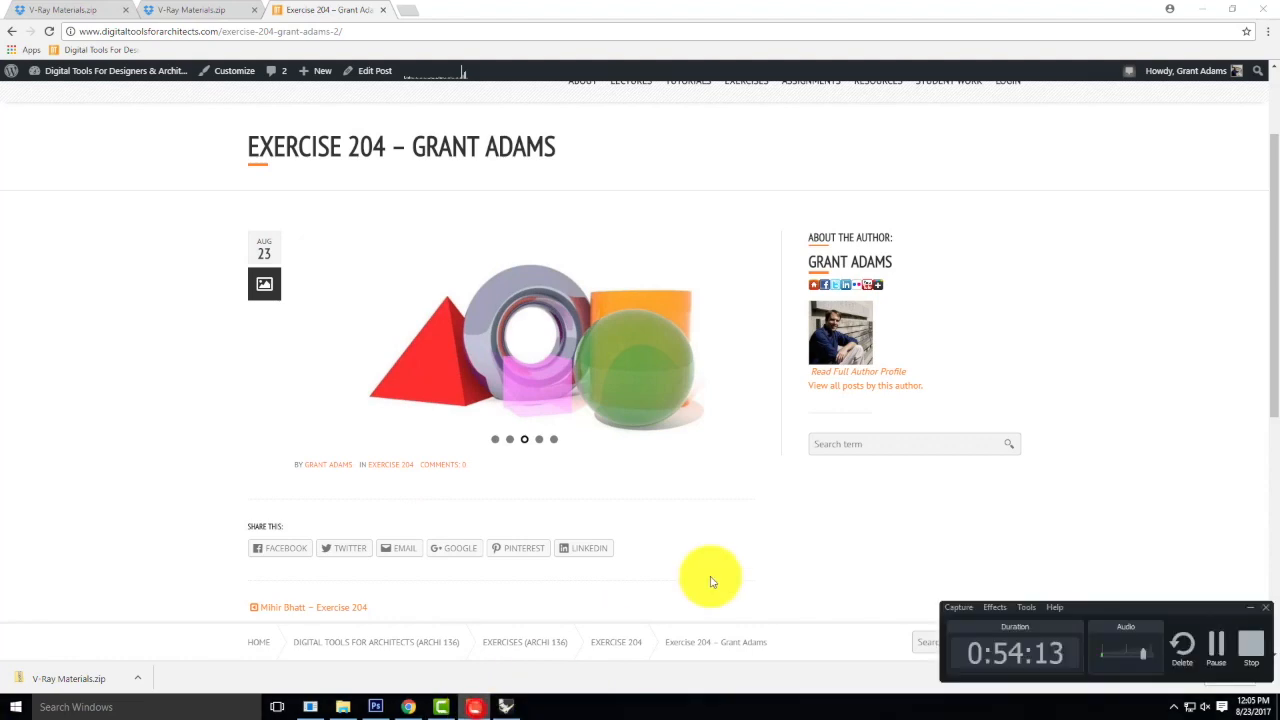